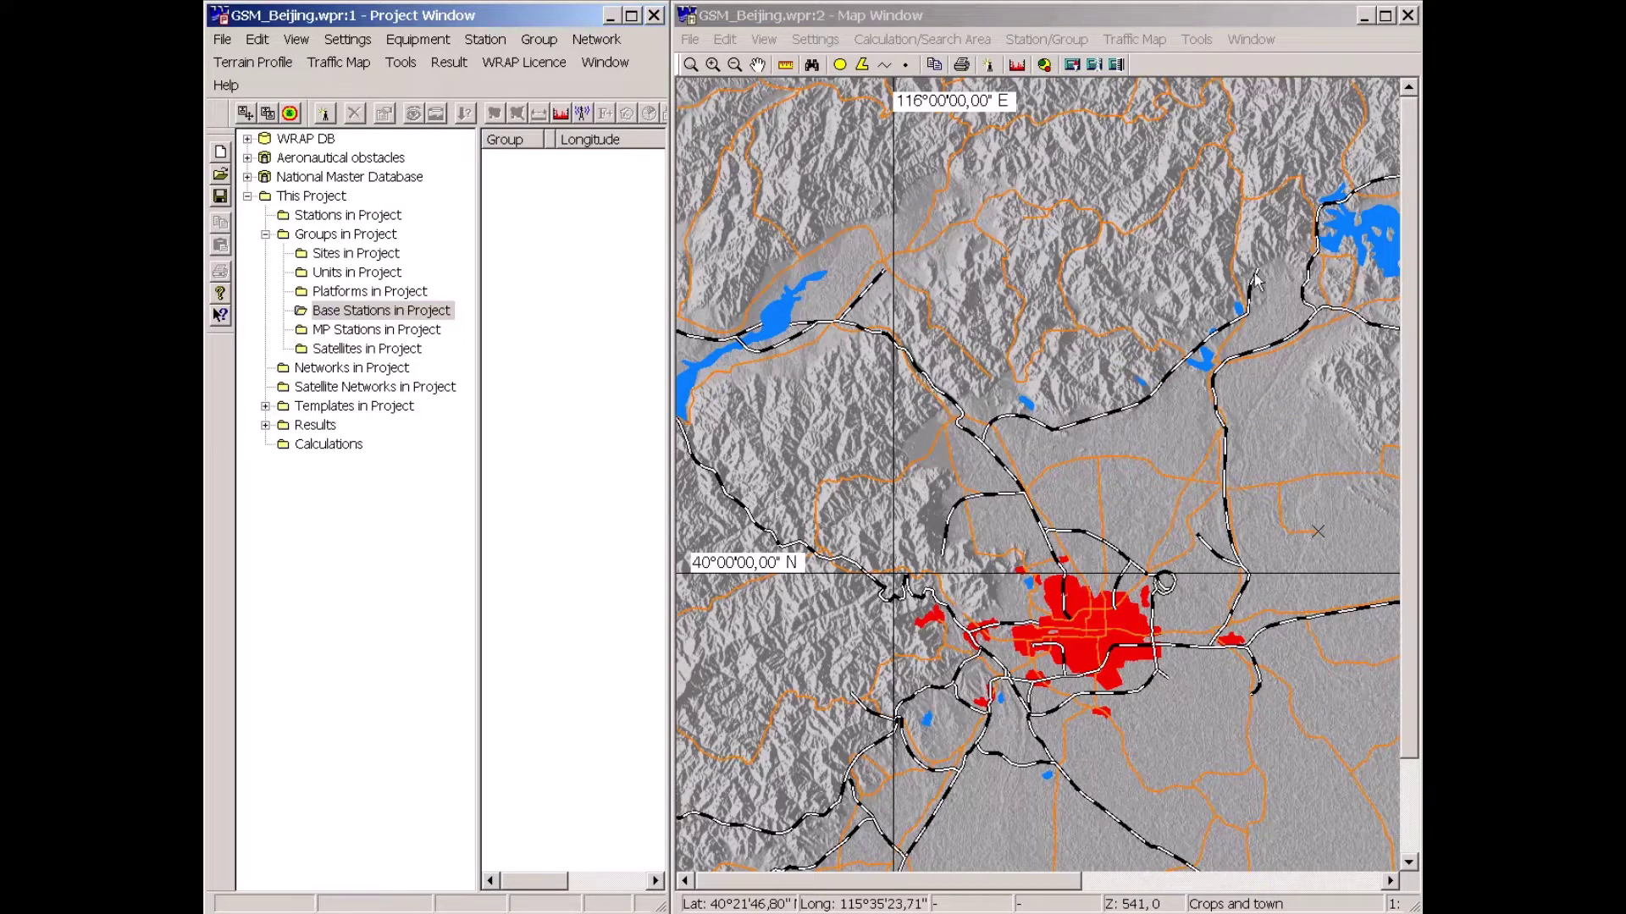
- Place a base station group named "Base A" at about 116°45'14" E, 40°14'21" N on the map, using the GSM 900 3x120 deg template
{"action": "right_click", "coordinate": [1284, 411]}
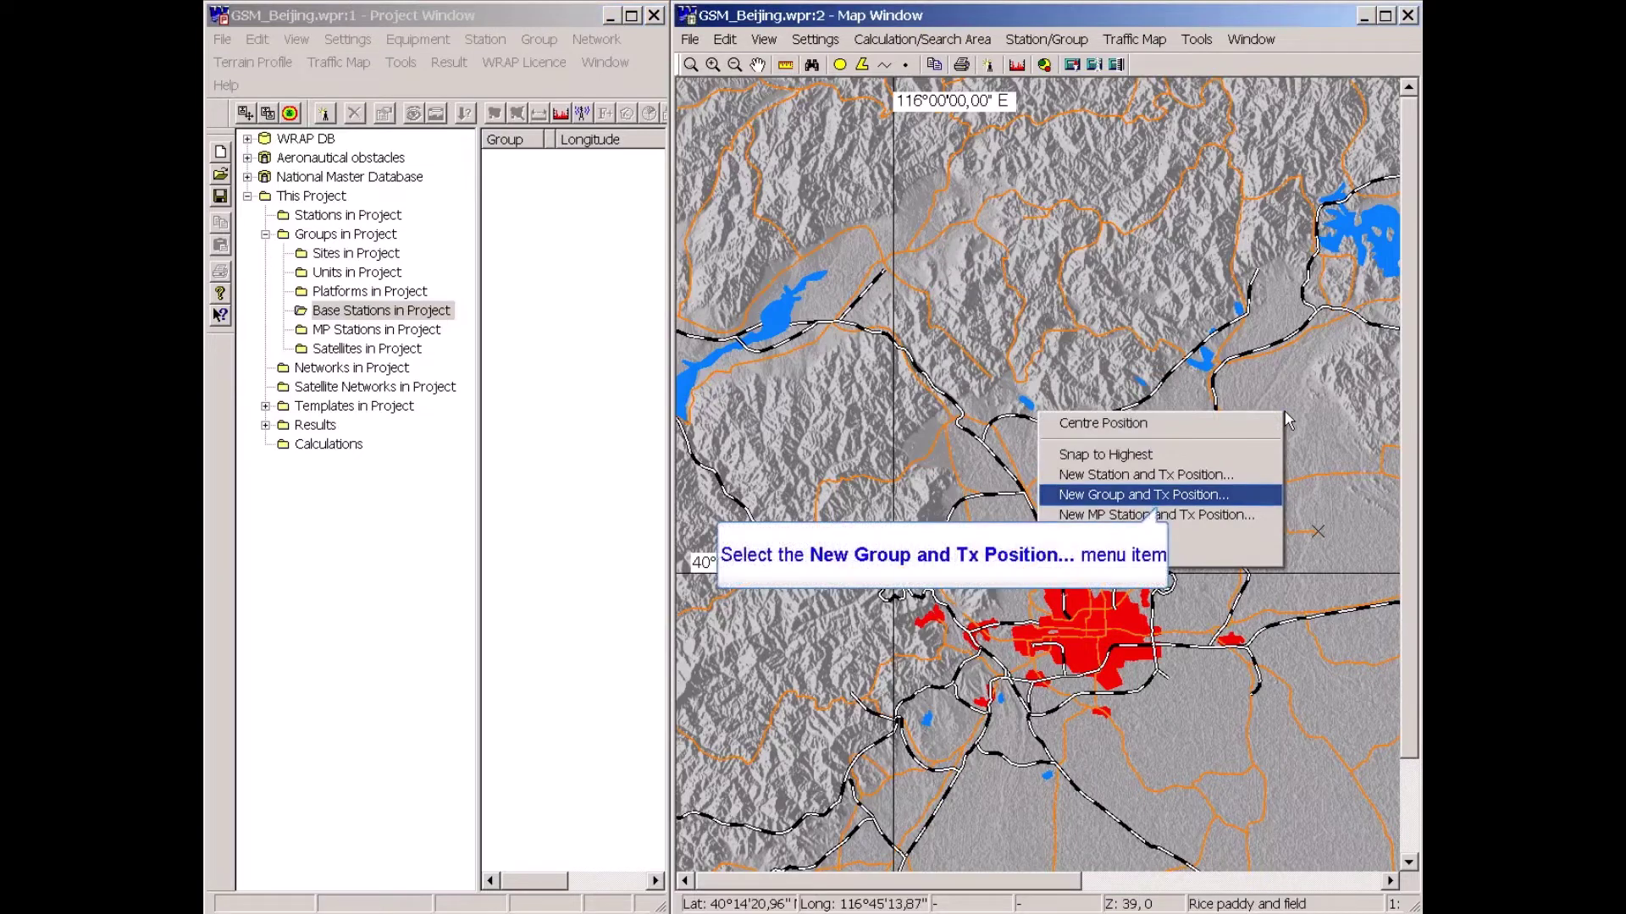
{"action": "left_click", "coordinate": [1087, 499]}
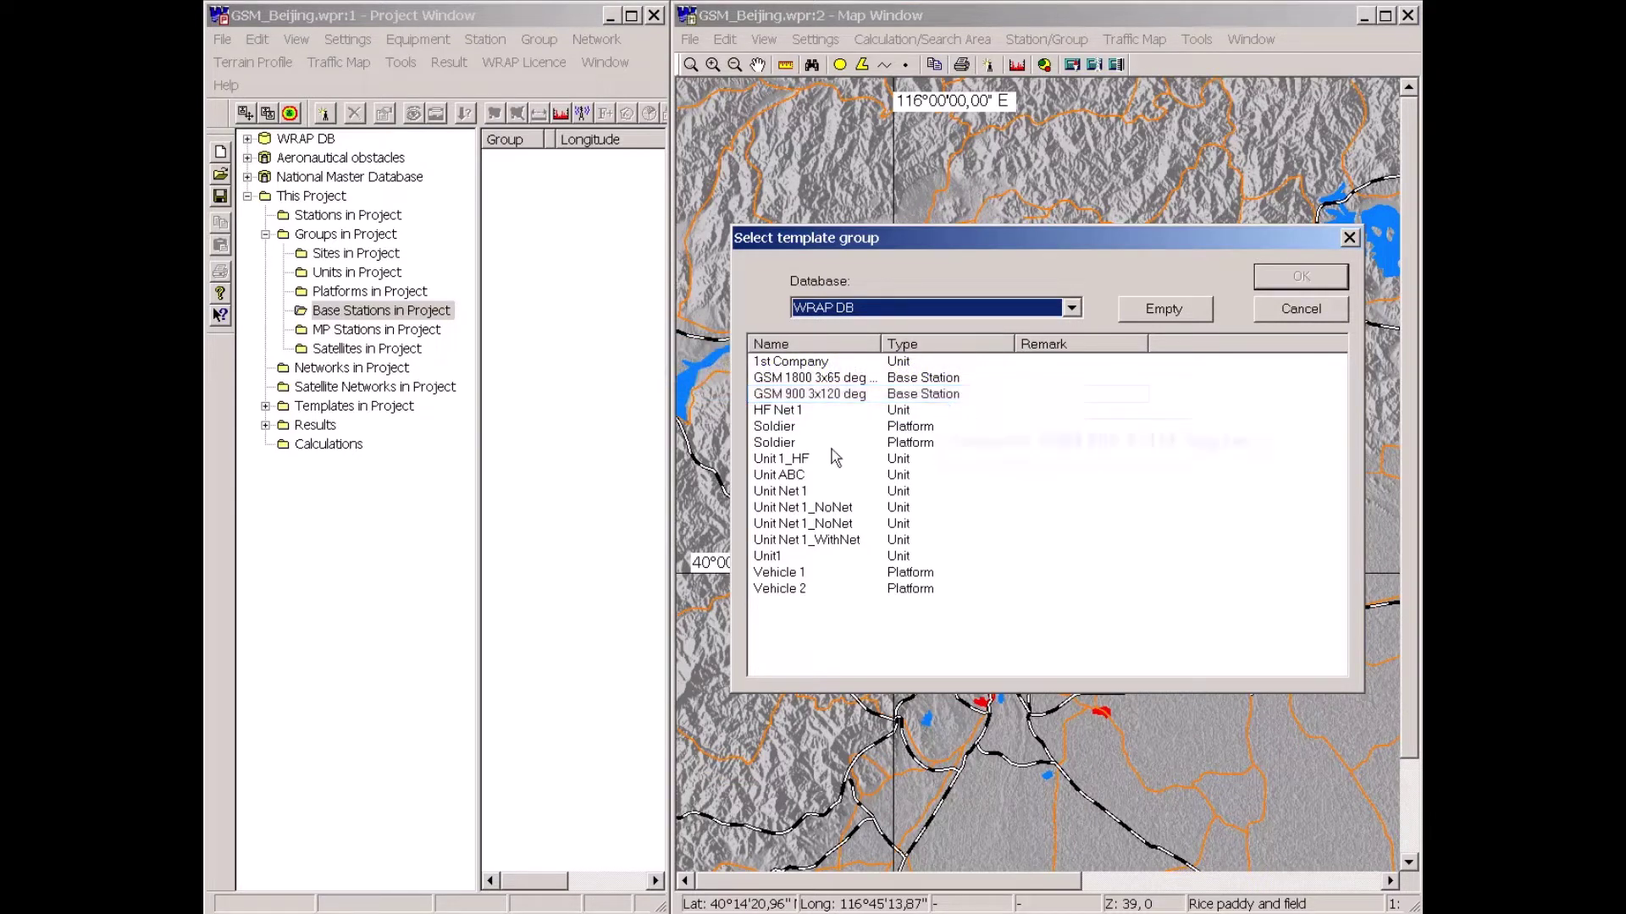
{"action": "double_click", "coordinate": [801, 394]}
{"action": "type", "text": "B"}
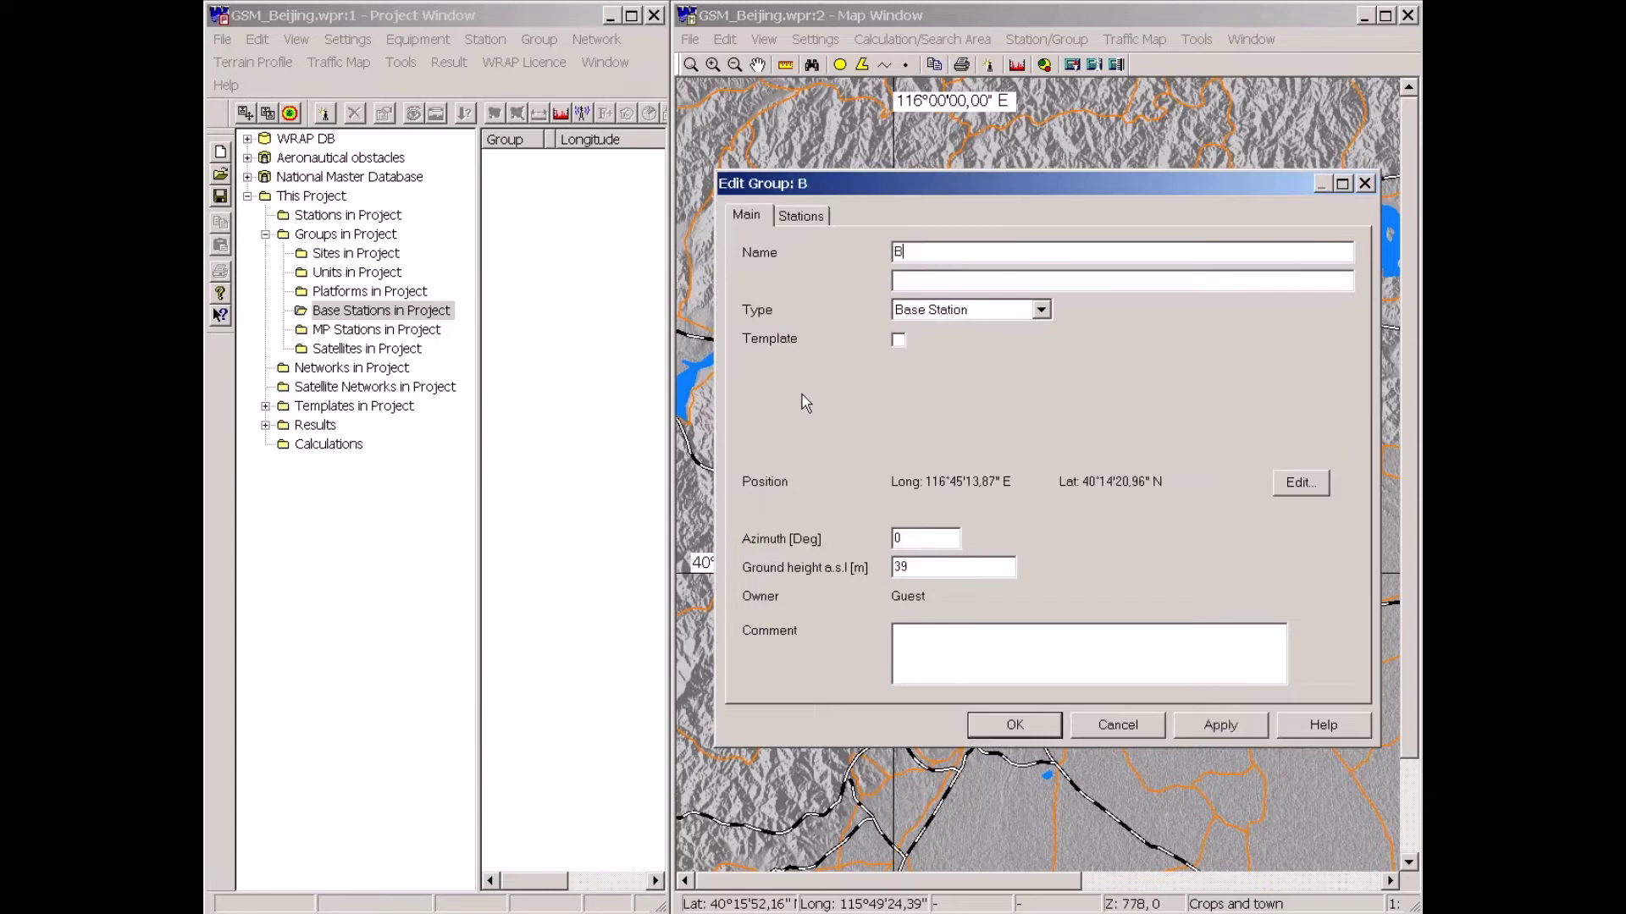
{"action": "type", "text": "ase A"}
{"action": "key", "text": "Return"}
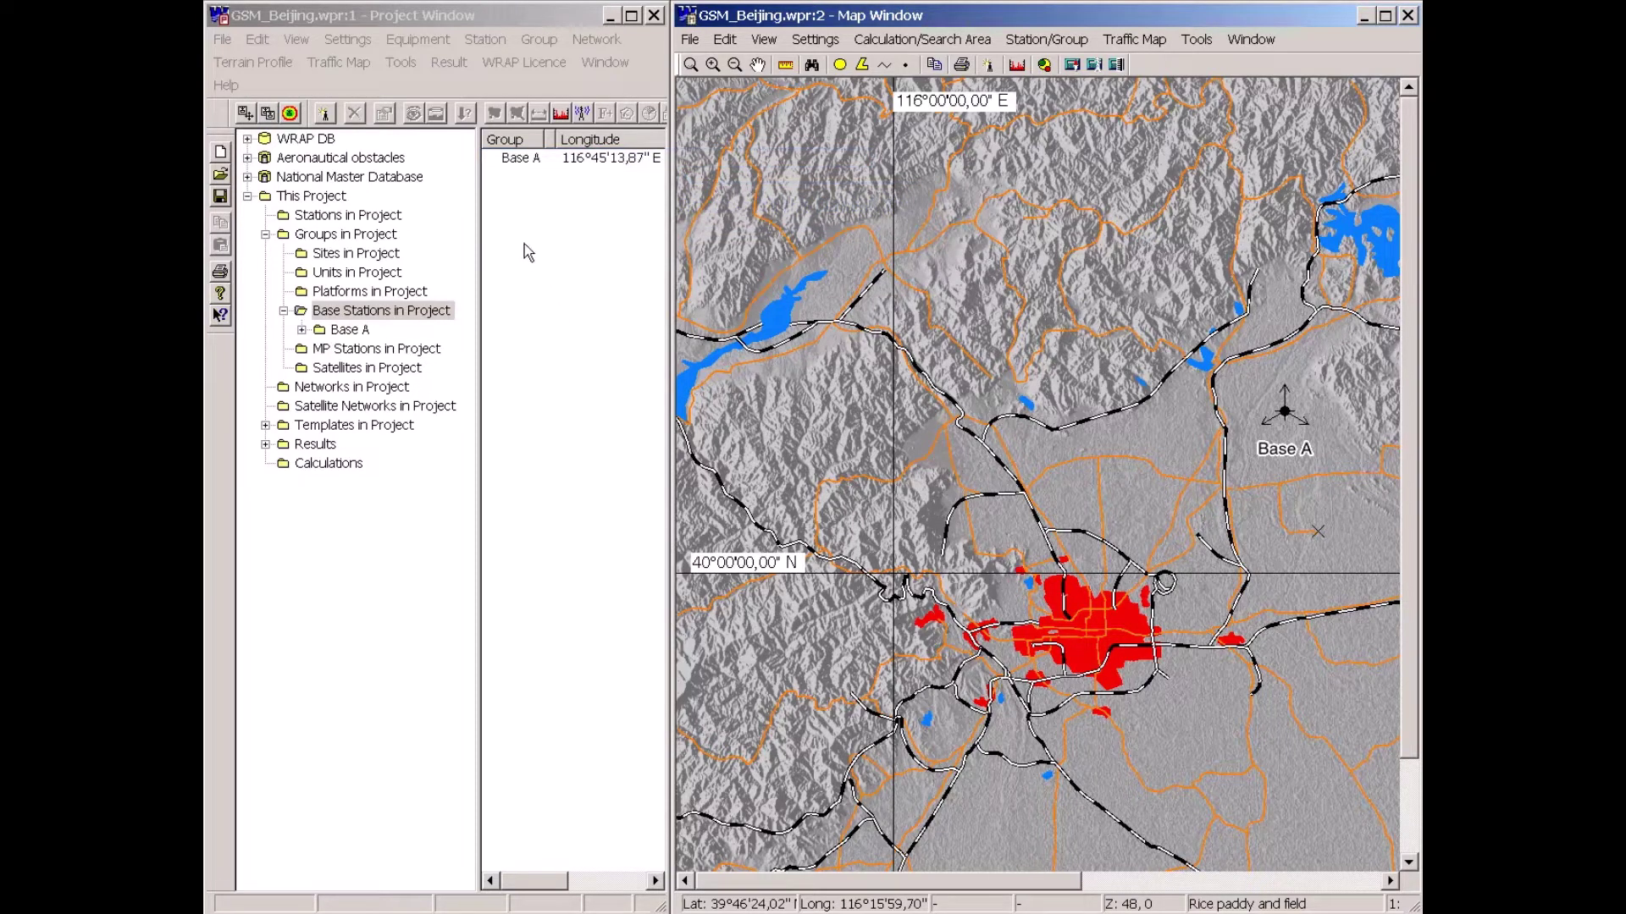
- Open the GSM 900 0 deg station of group Base A and review its frequencies and transmitter equipment
{"action": "left_click", "coordinate": [407, 168]}
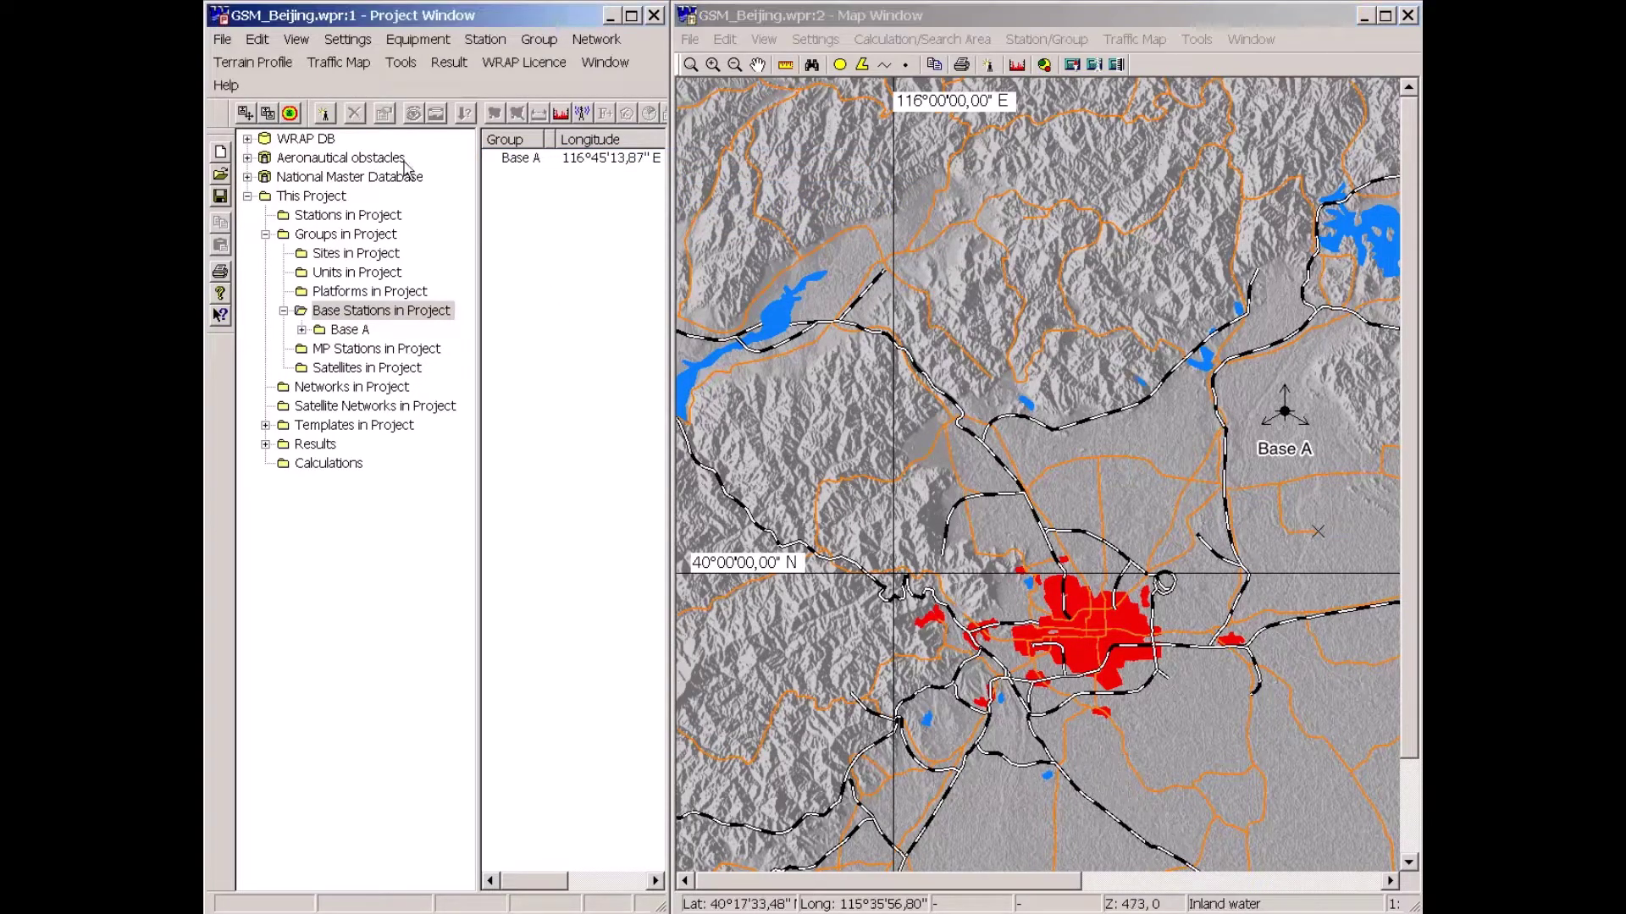
{"action": "left_click", "coordinate": [290, 214]}
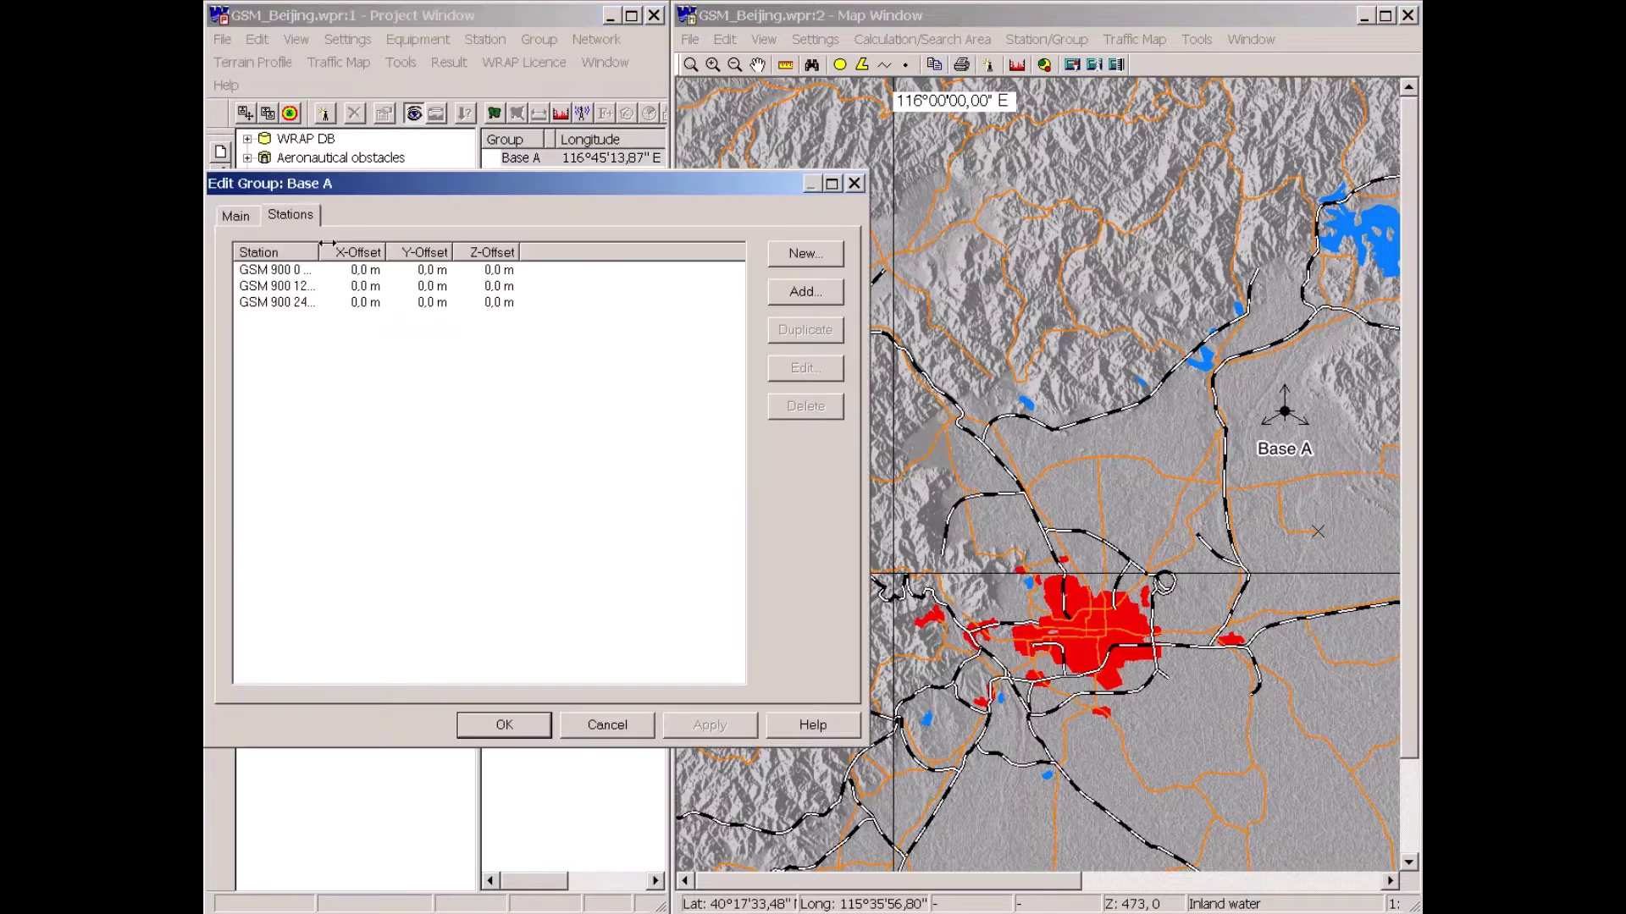
{"action": "double_click", "coordinate": [326, 253]}
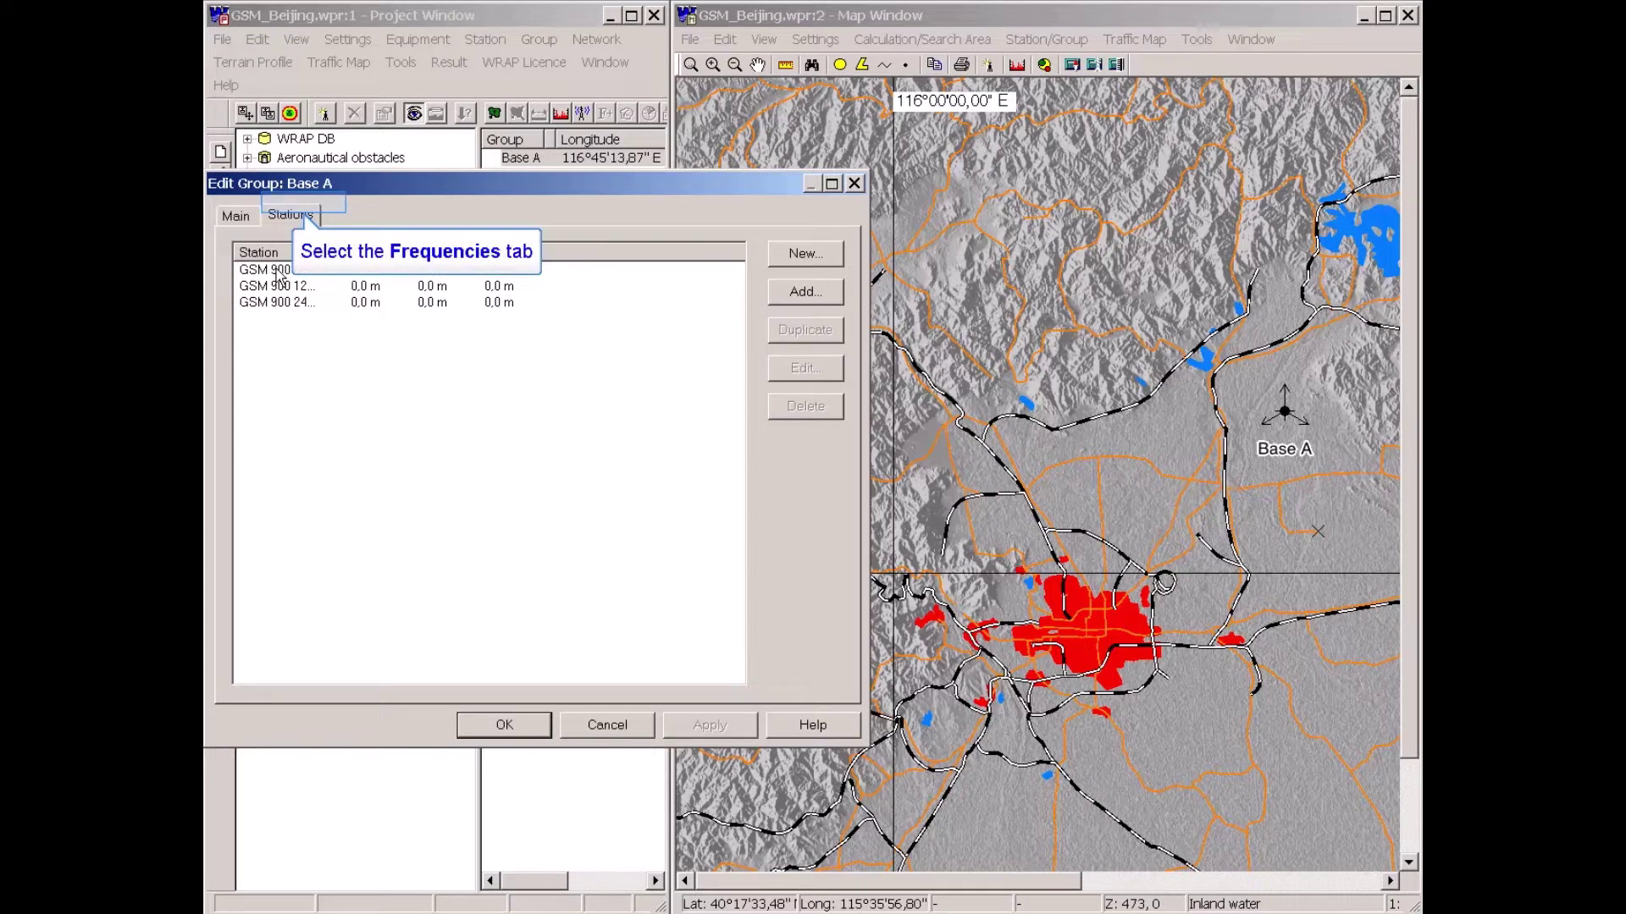
{"action": "left_click", "coordinate": [320, 210]}
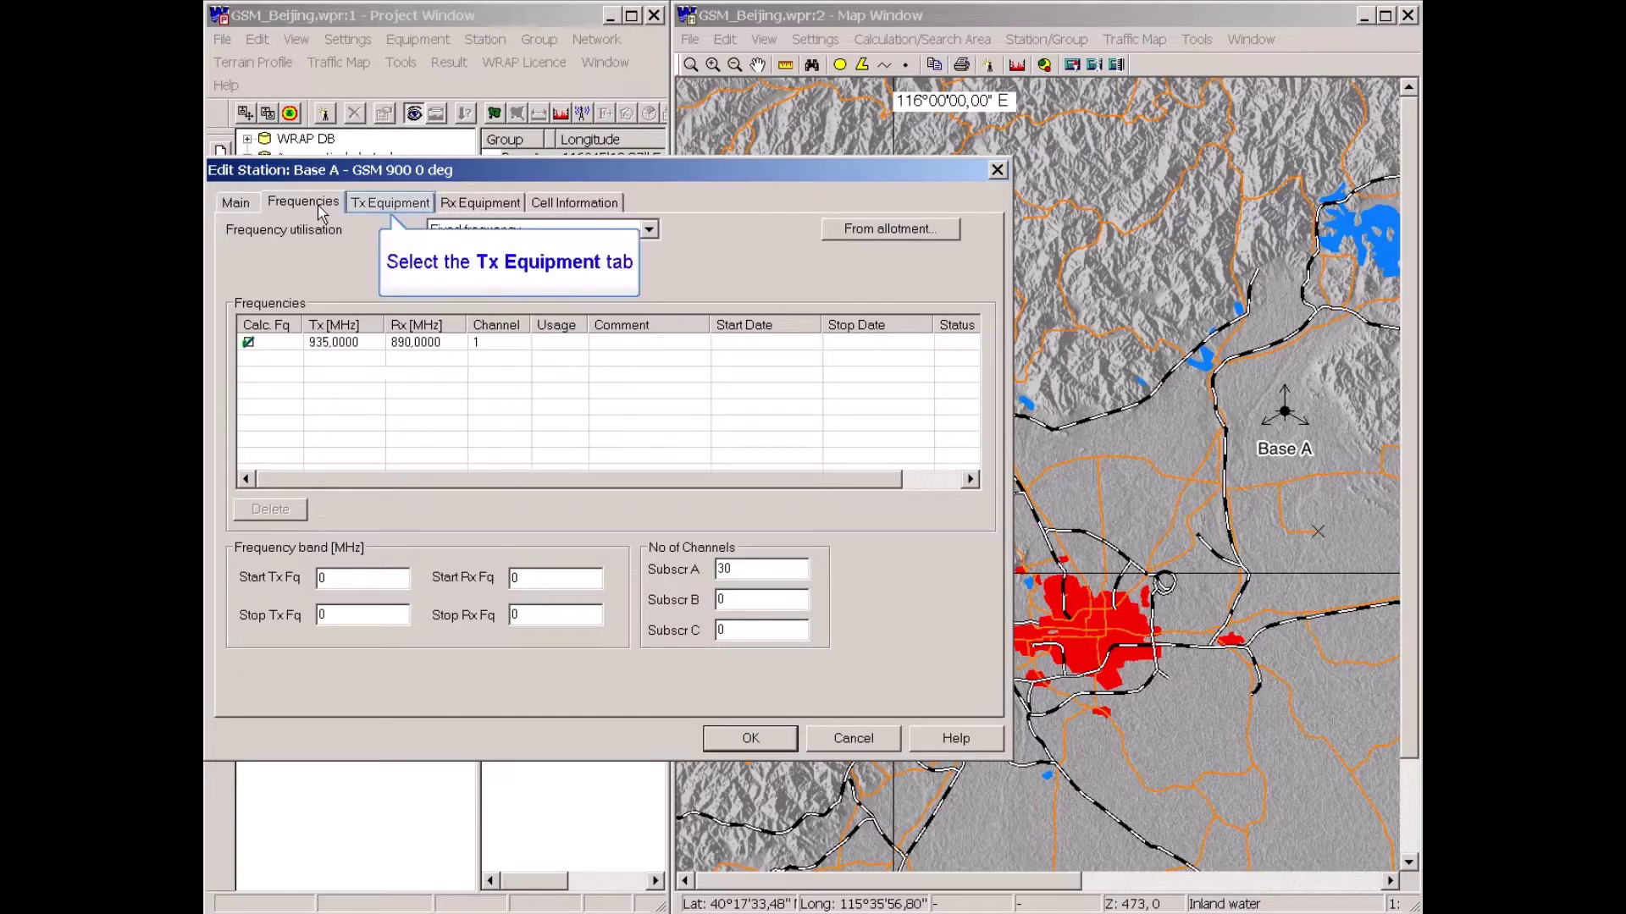
{"action": "left_click", "coordinate": [392, 203]}
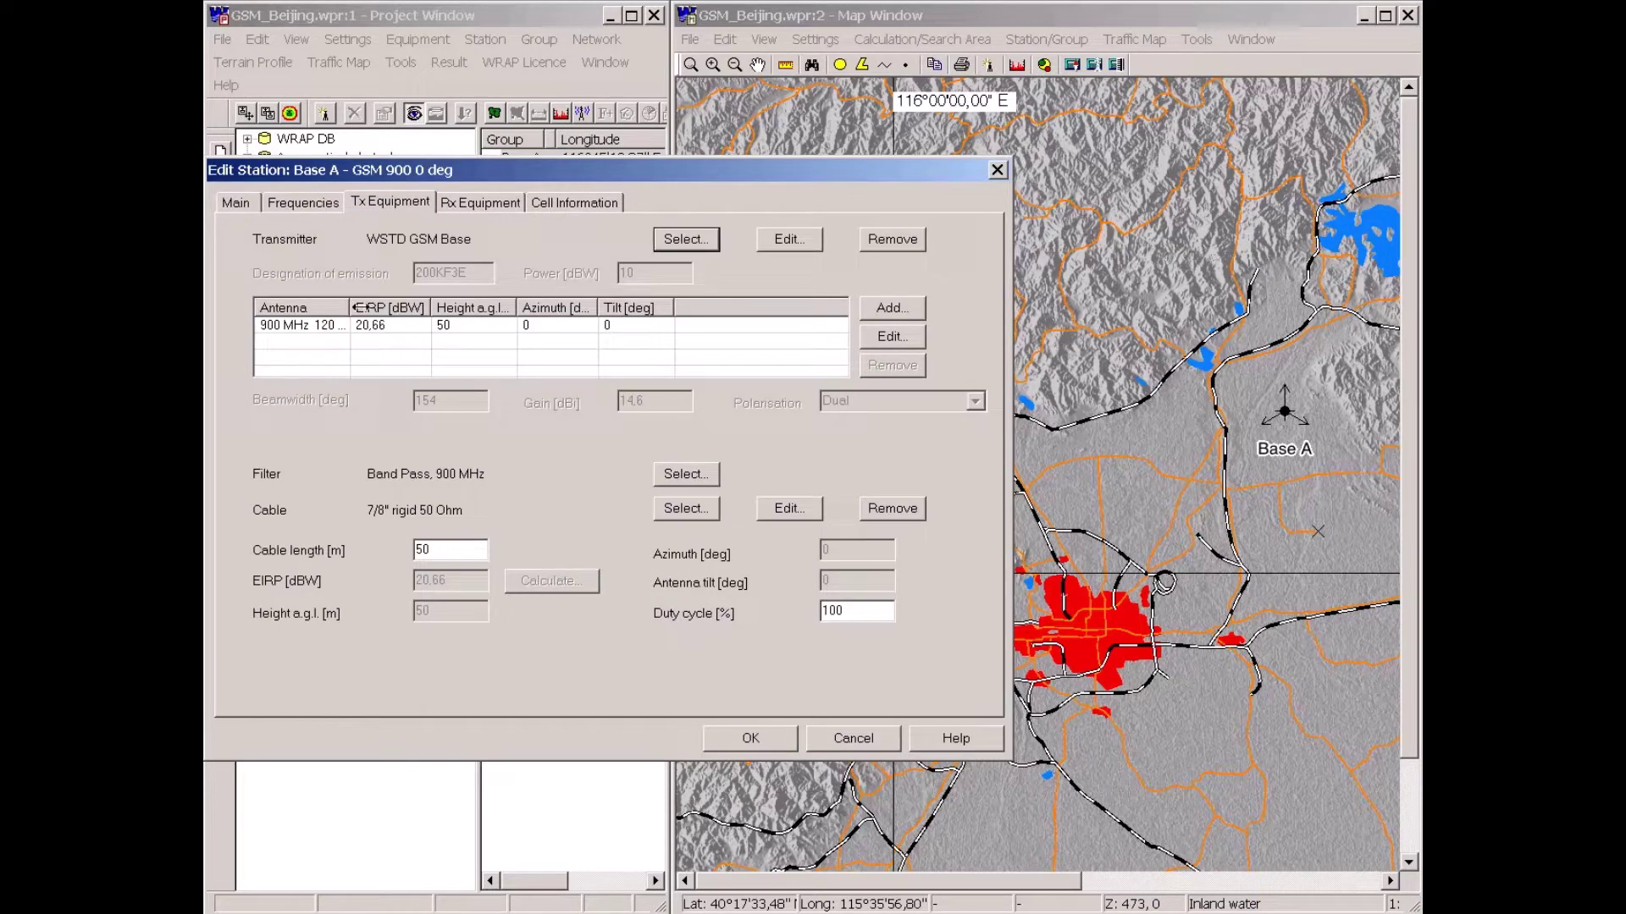
- Examine the station's 900 MHz 120 deg 729077 antenna diagram in the horizontal and vertical planes, and close the station and group
{"action": "mouse_move", "coordinate": [349, 308]}
{"action": "left_mouse_down"}
{"action": "mouse_move", "coordinate": [391, 308]}
{"action": "mouse_move", "coordinate": [350, 308]}
{"action": "left_mouse_up"}
{"action": "left_click", "coordinate": [353, 328]}
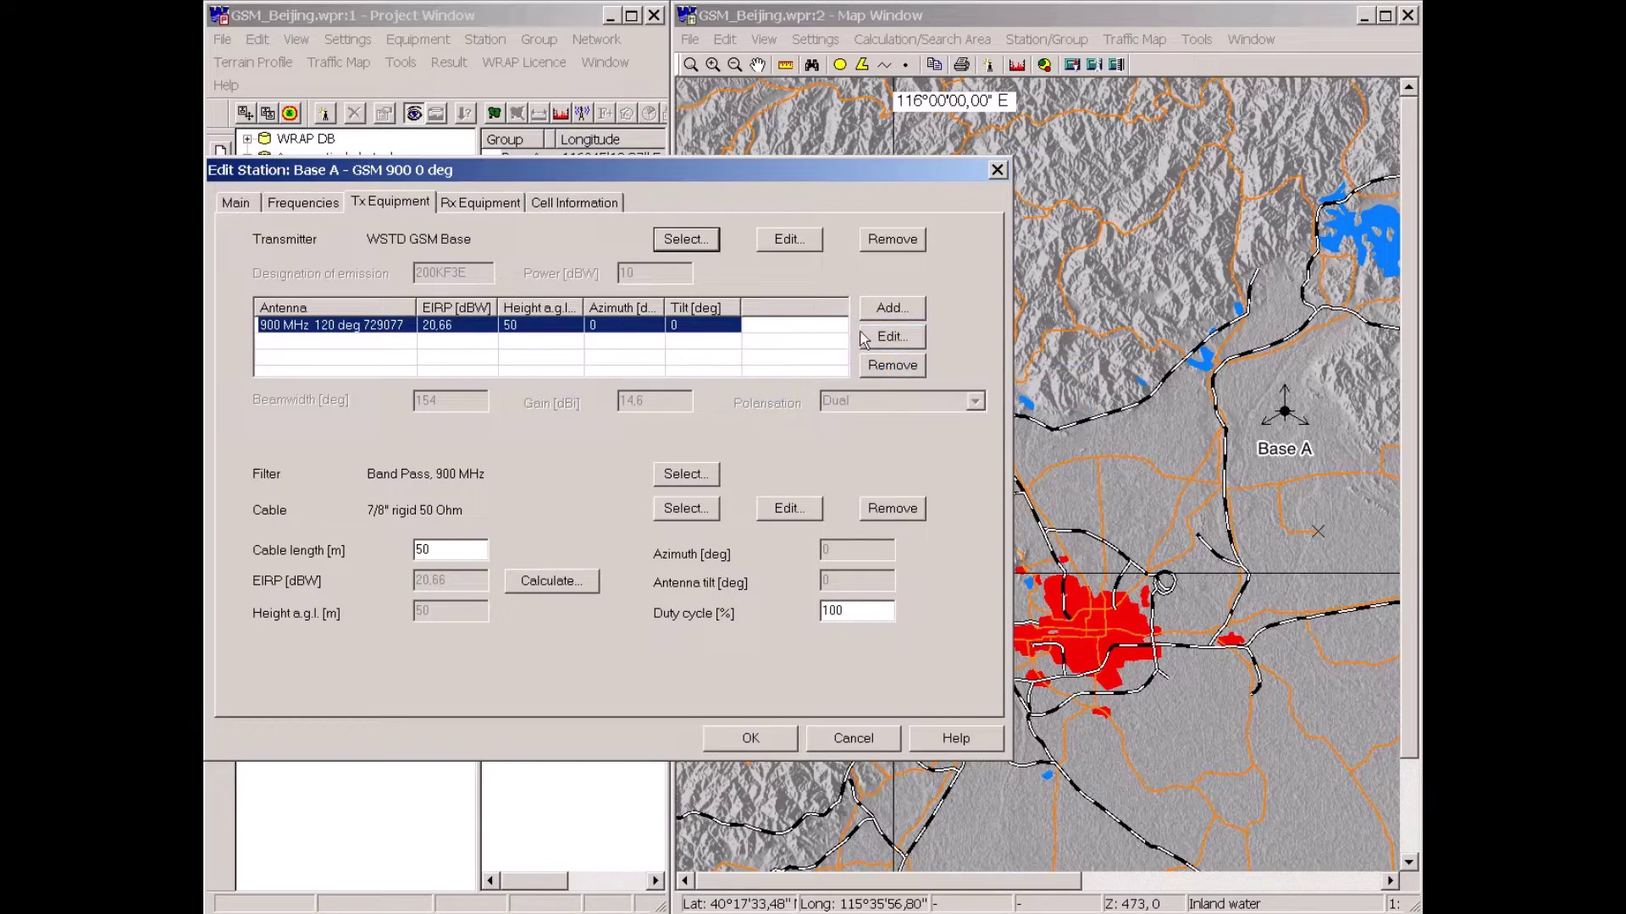
{"action": "left_click", "coordinate": [889, 338]}
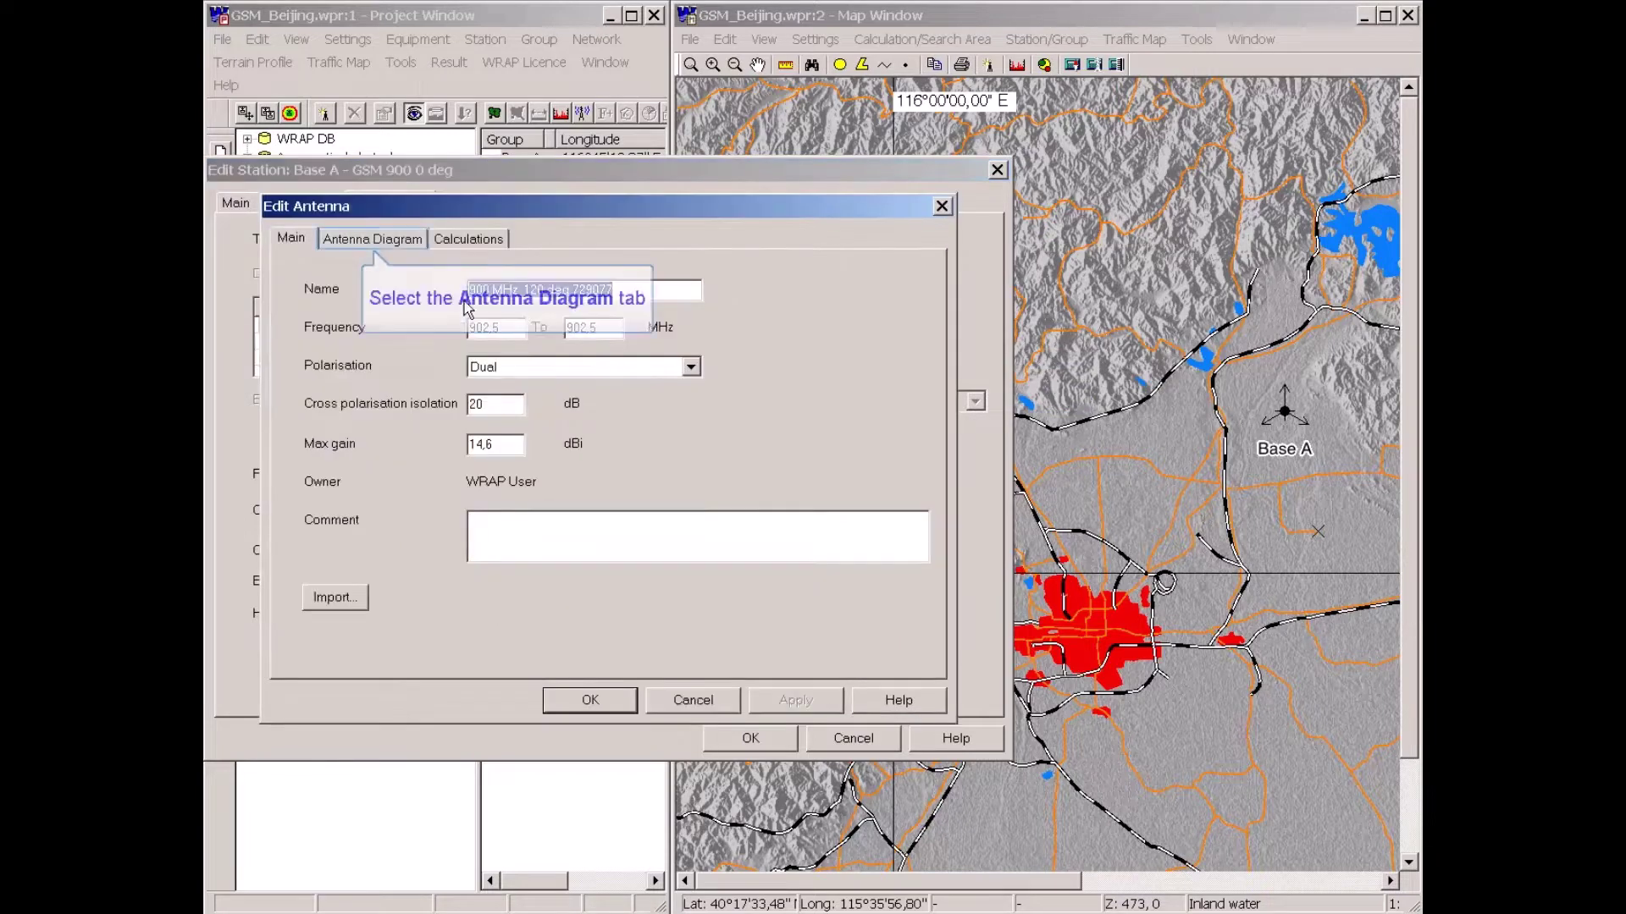
{"action": "left_click", "coordinate": [398, 245]}
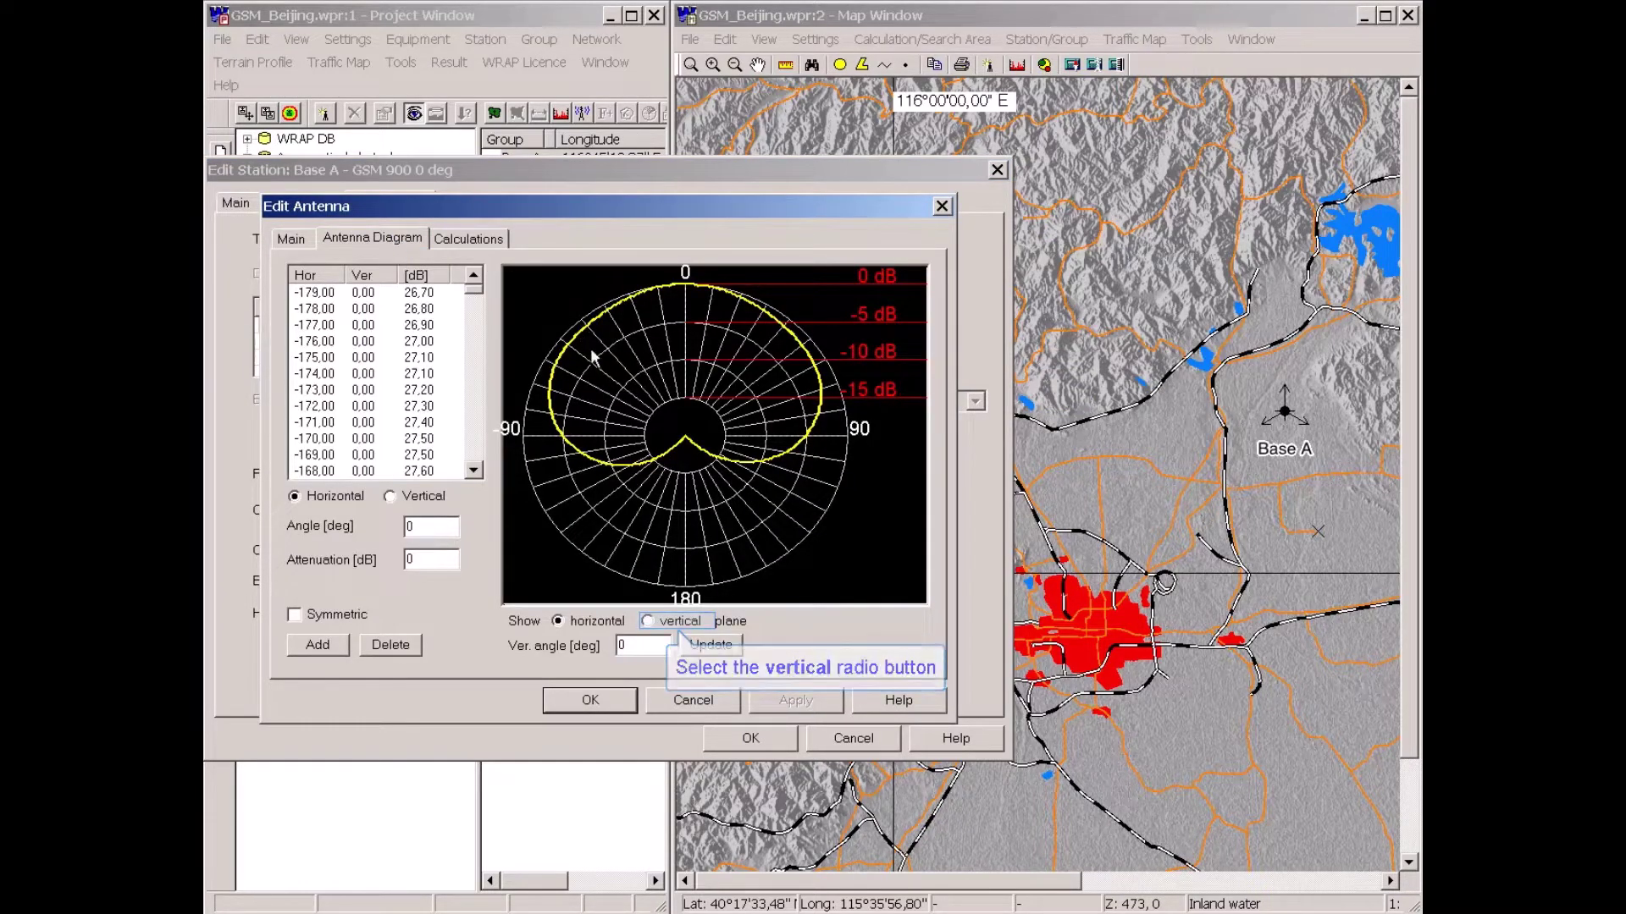
{"action": "left_click", "coordinate": [648, 621]}
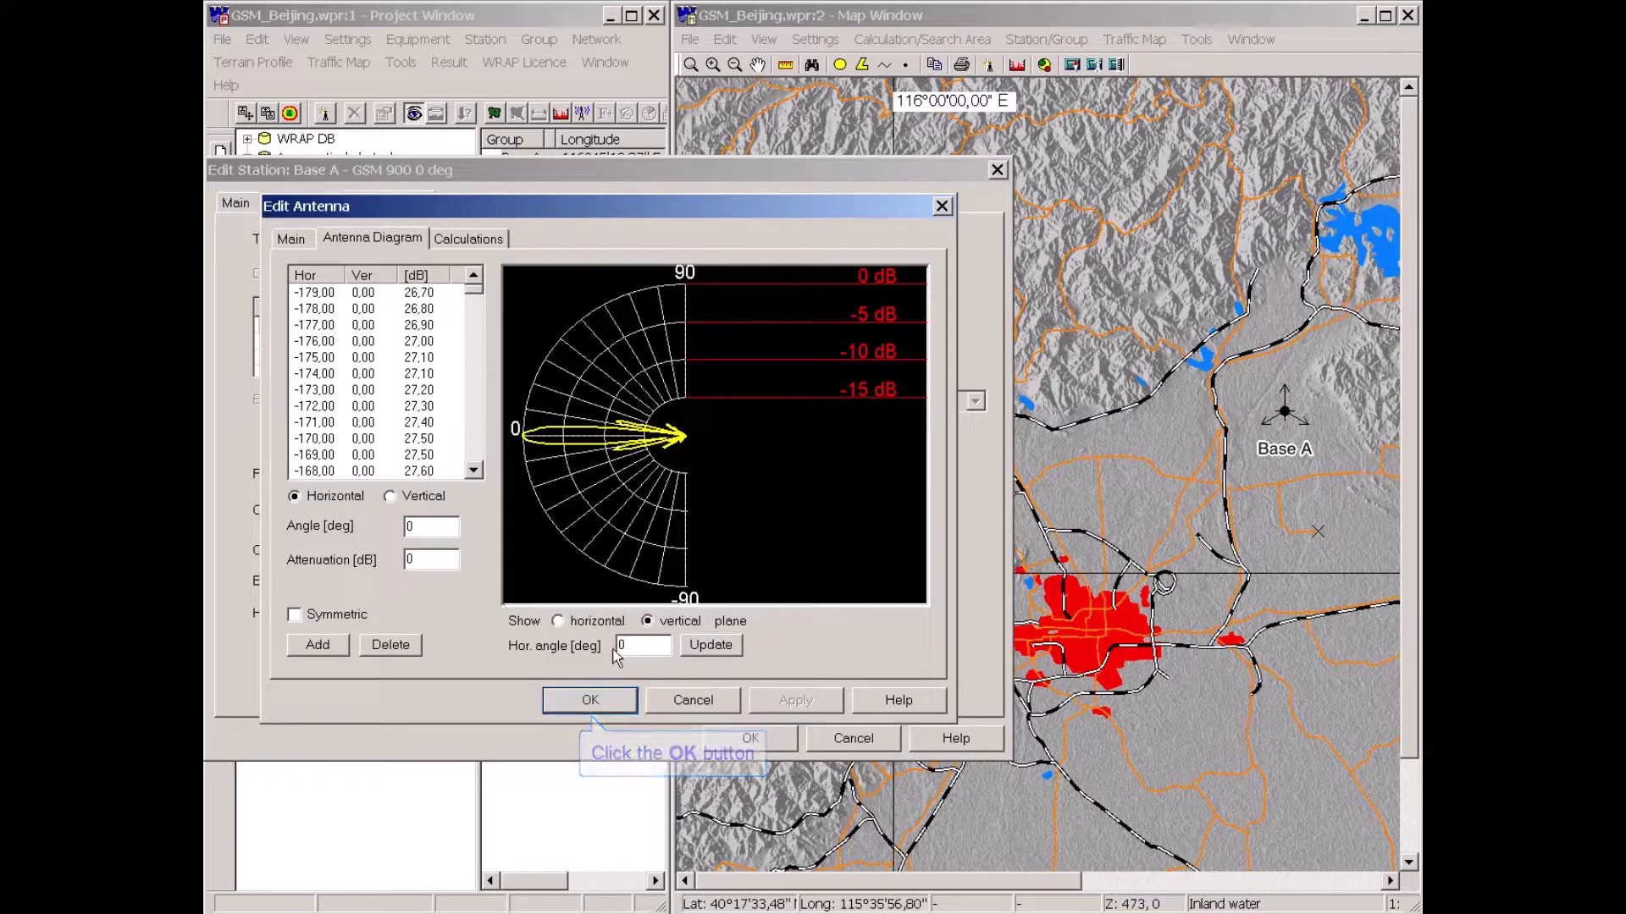
{"action": "left_click", "coordinate": [606, 701]}
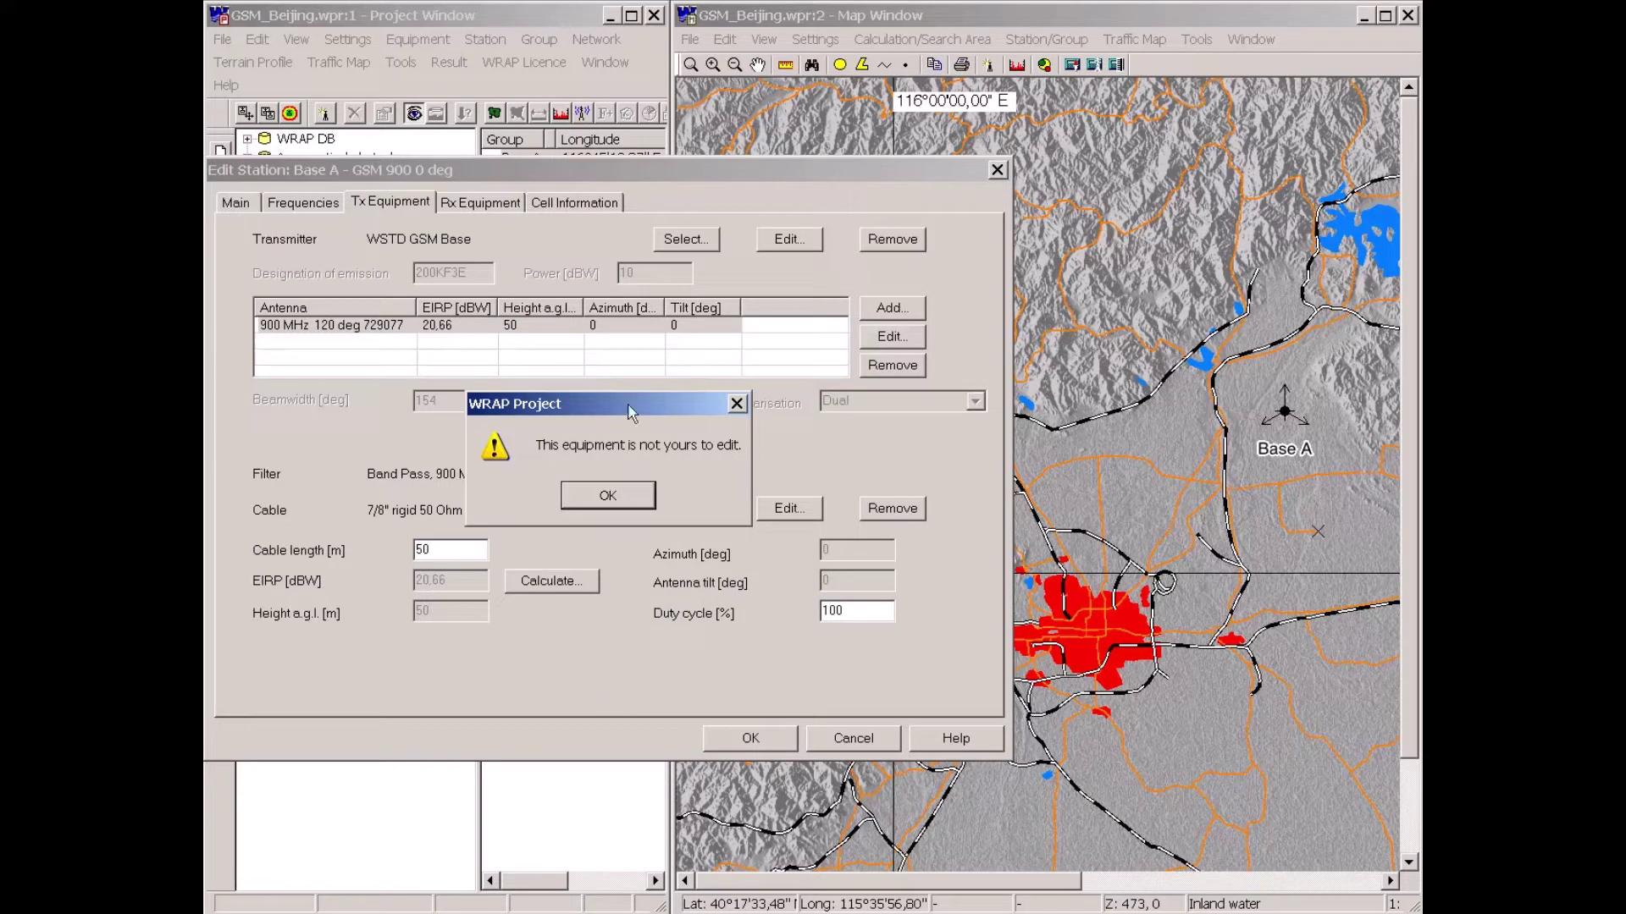
{"action": "left_click_drag", "start_coordinate": [615, 412], "coordinate": [643, 400]}
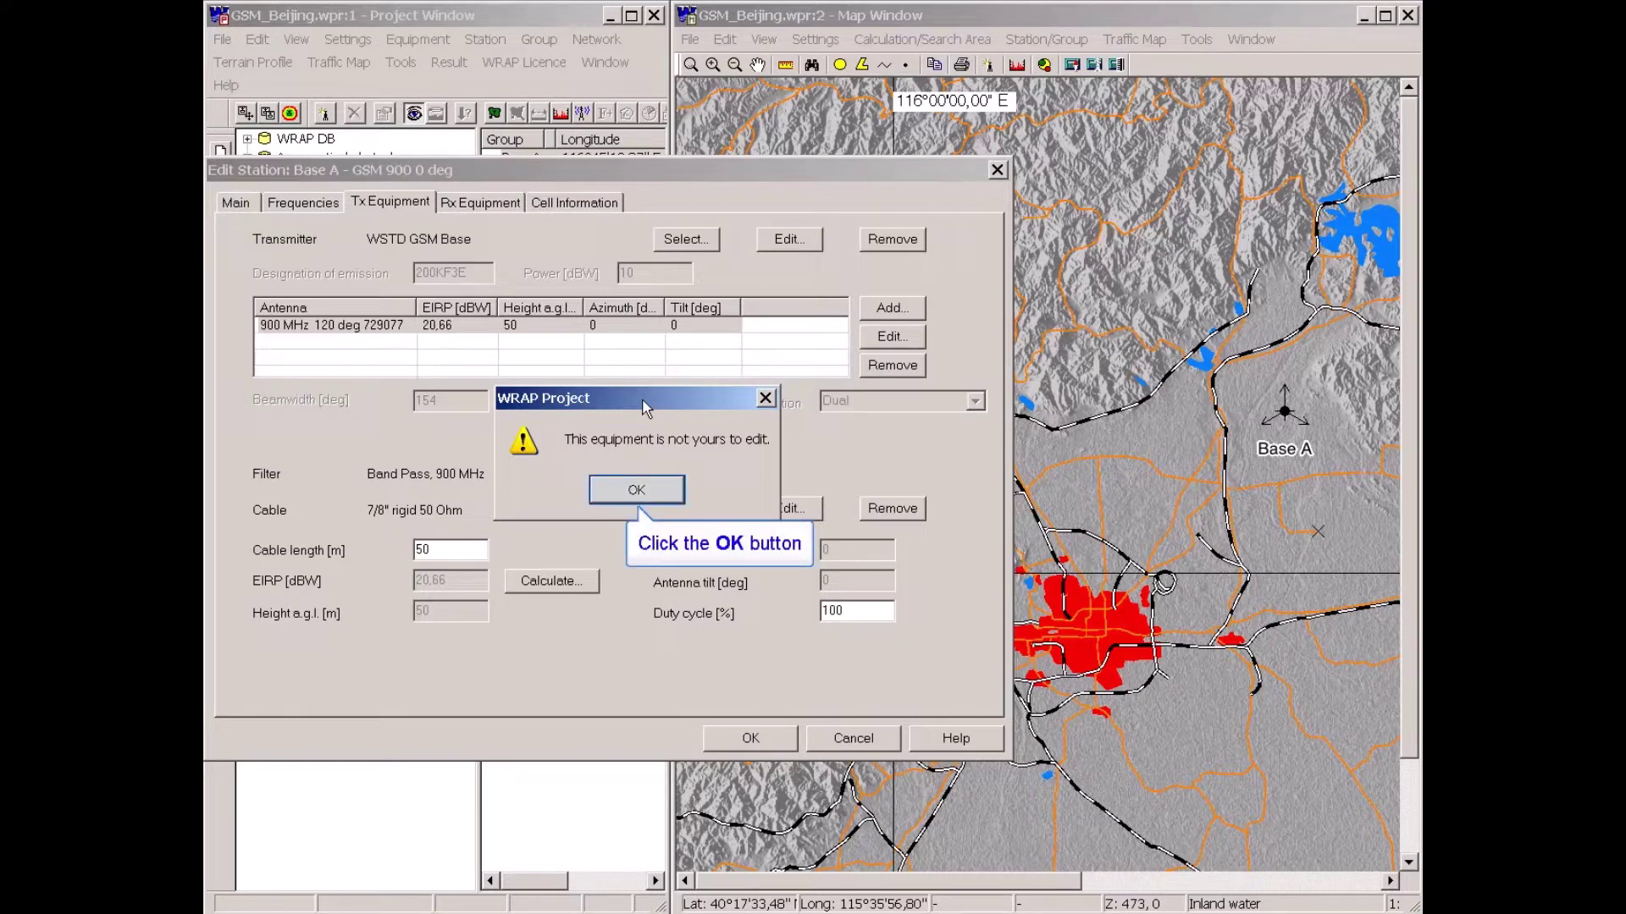
{"action": "left_click", "coordinate": [637, 491]}
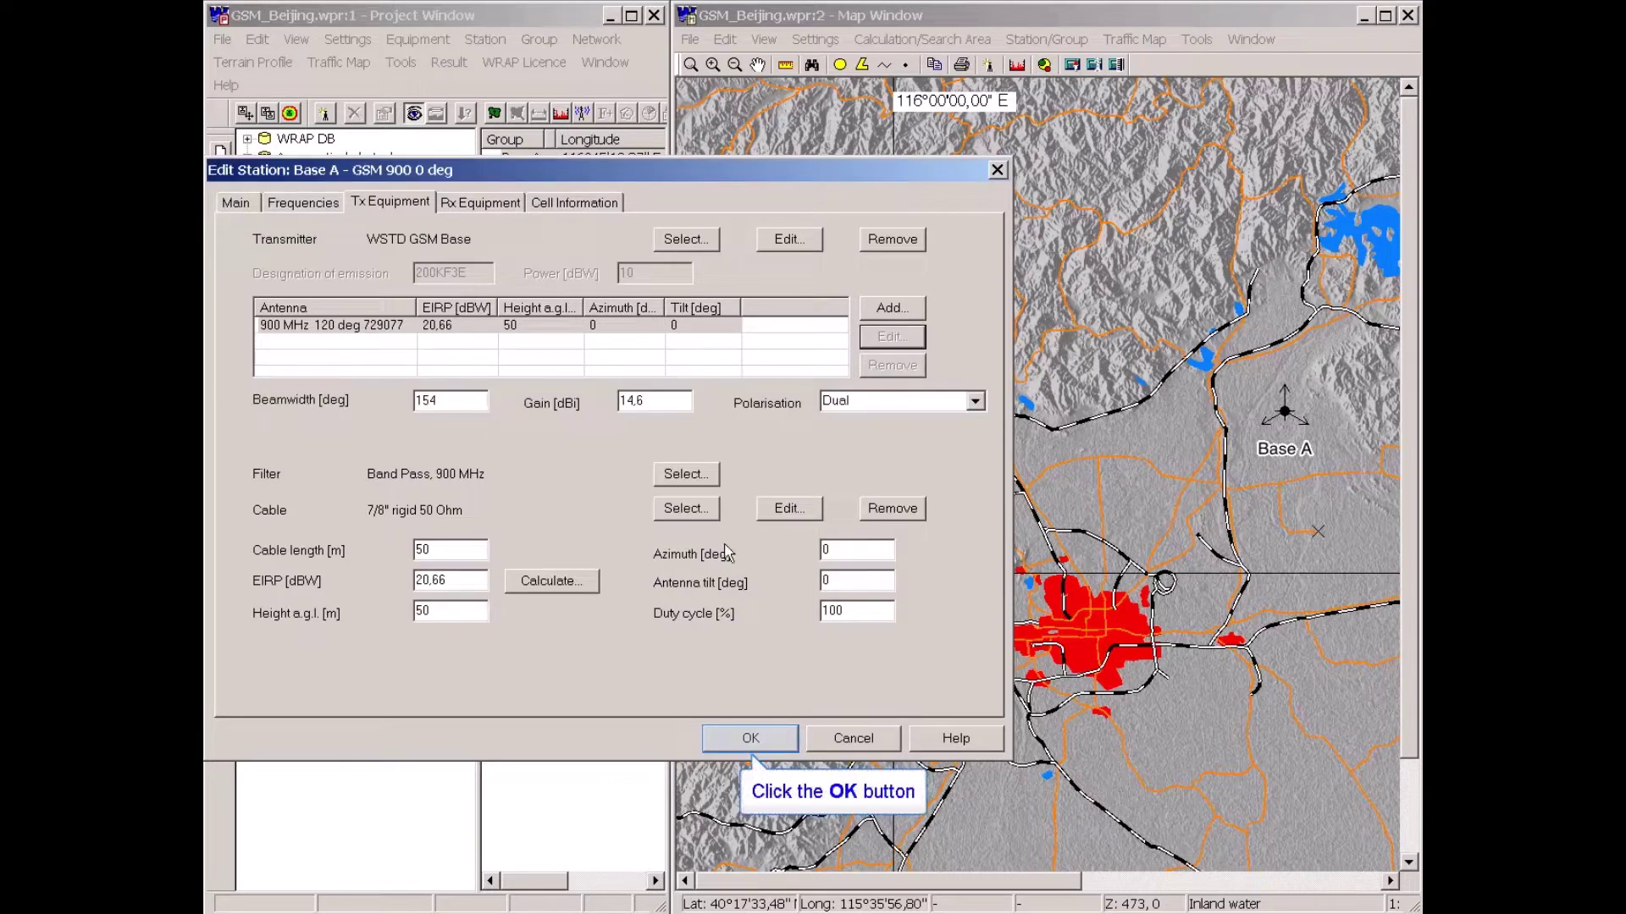
{"action": "left_click", "coordinate": [761, 740]}
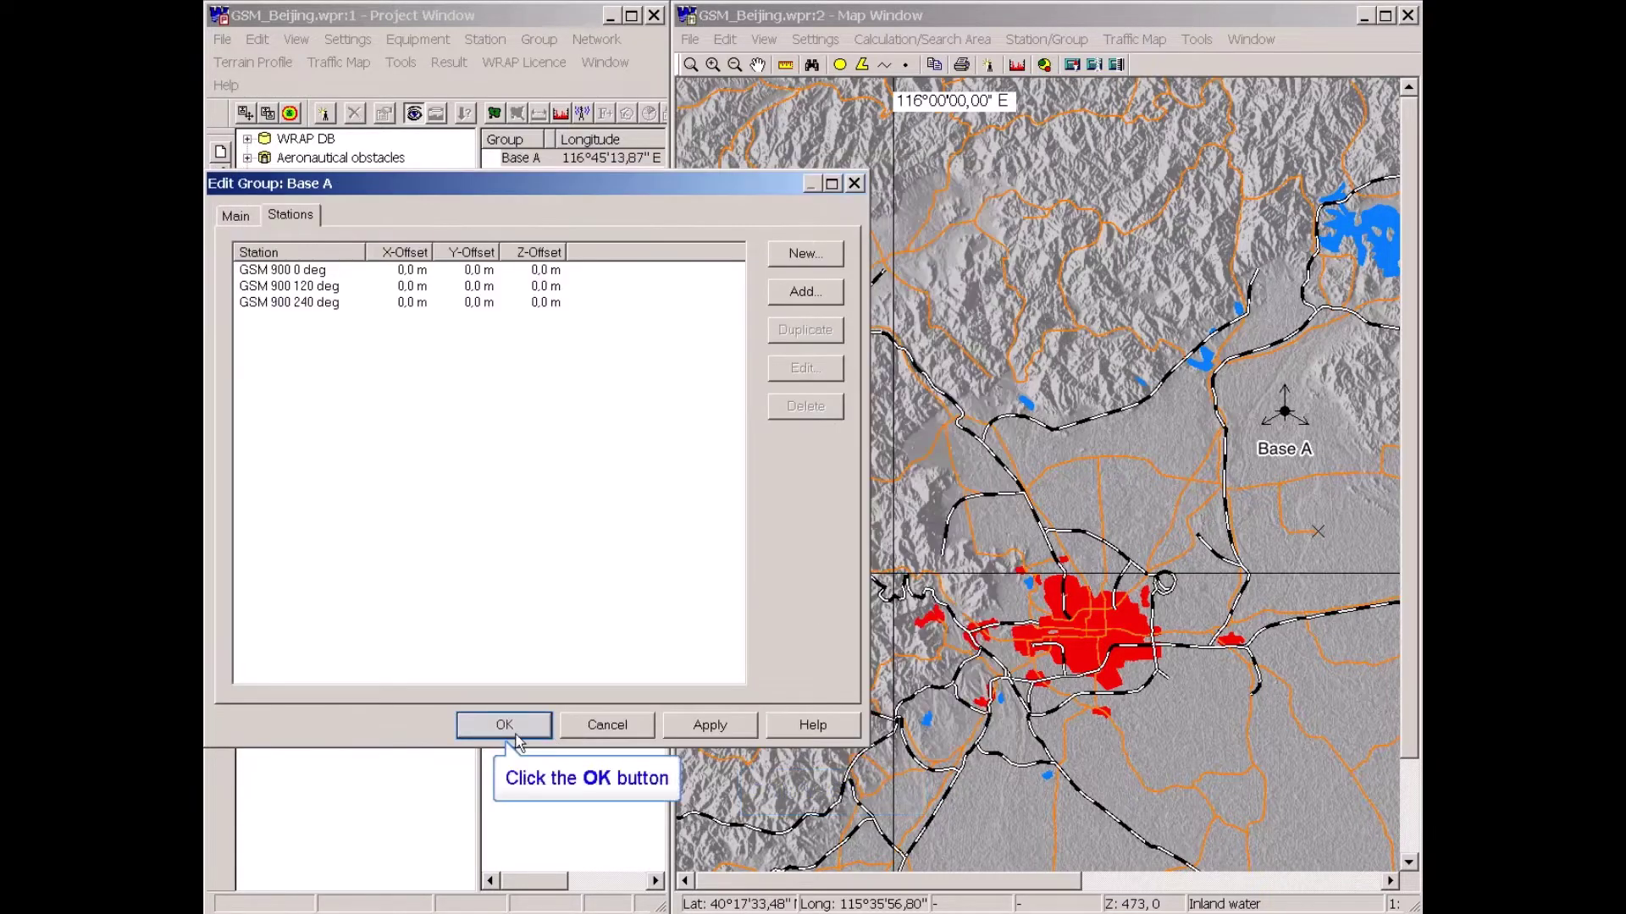
{"action": "left_click", "coordinate": [504, 726]}
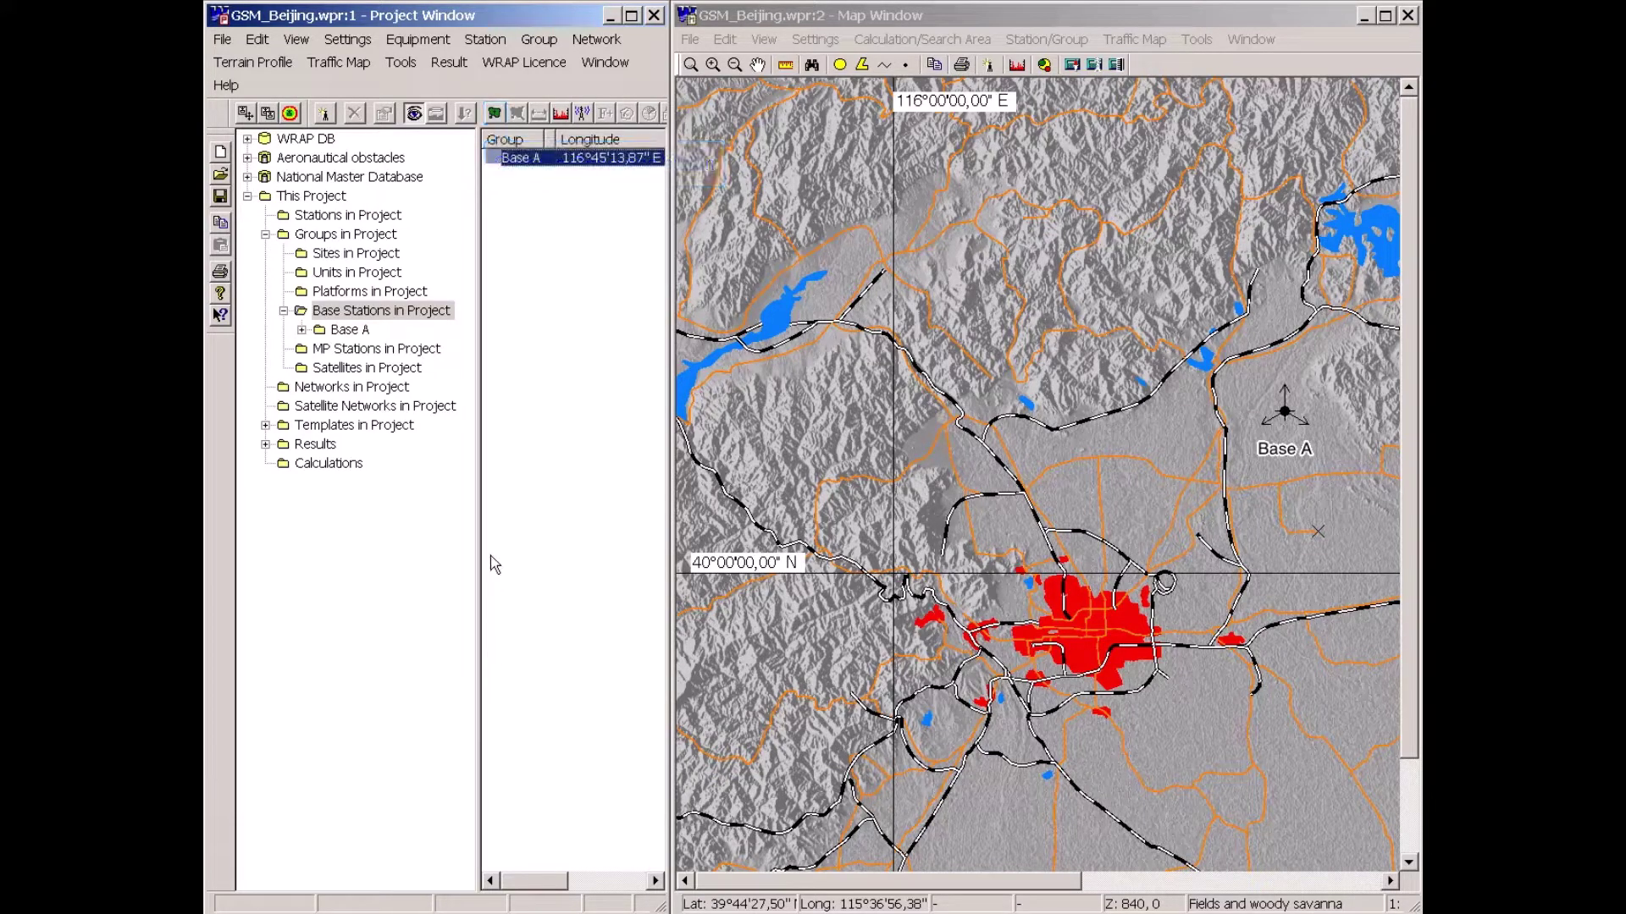
- Set up a coverage calculation for Base A with single station calculations, GSM MS/HH as the mobile and uplink direction
{"action": "left_click", "coordinate": [495, 113]}
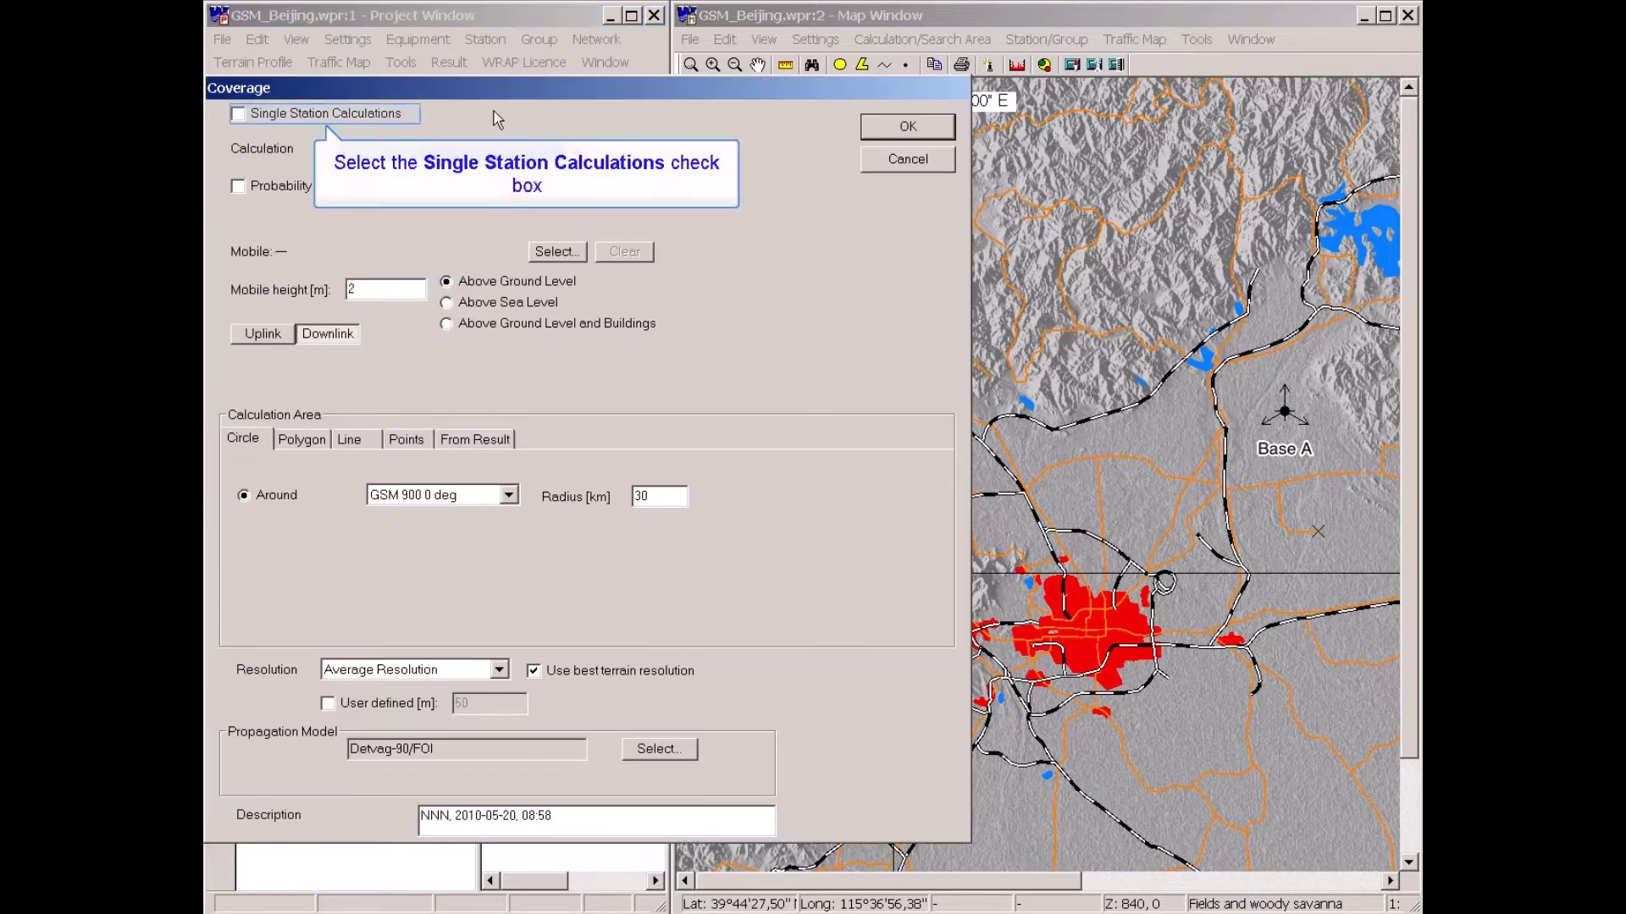
{"action": "left_click", "coordinate": [238, 114]}
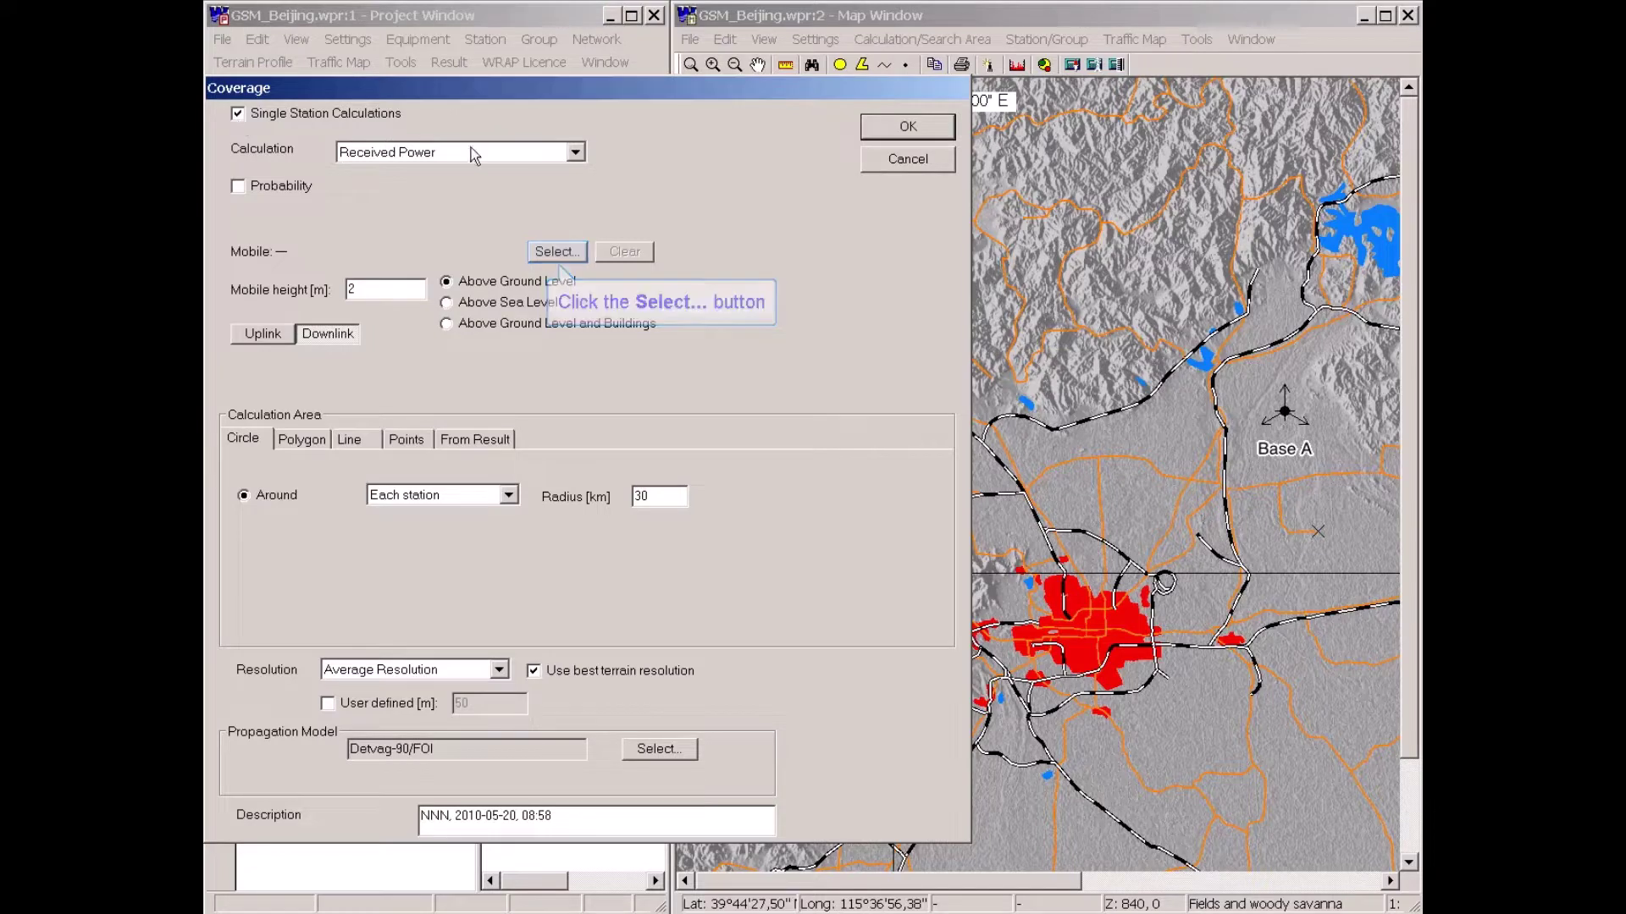
{"action": "left_click", "coordinate": [558, 254]}
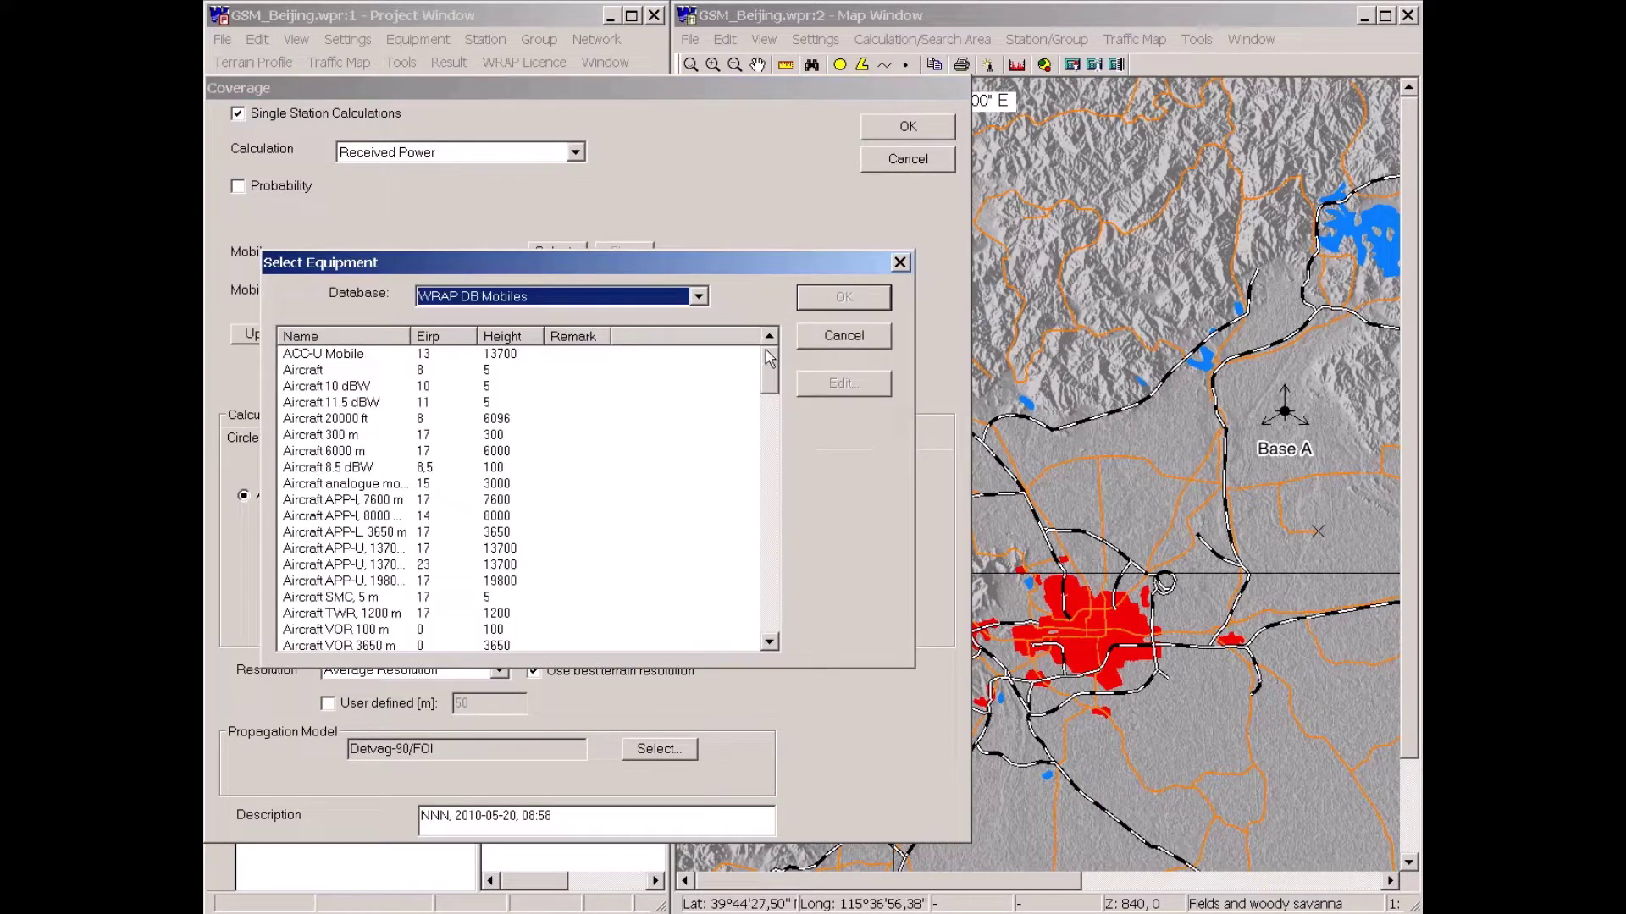
{"action": "left_click_drag", "start_coordinate": [771, 388], "coordinate": [760, 523]}
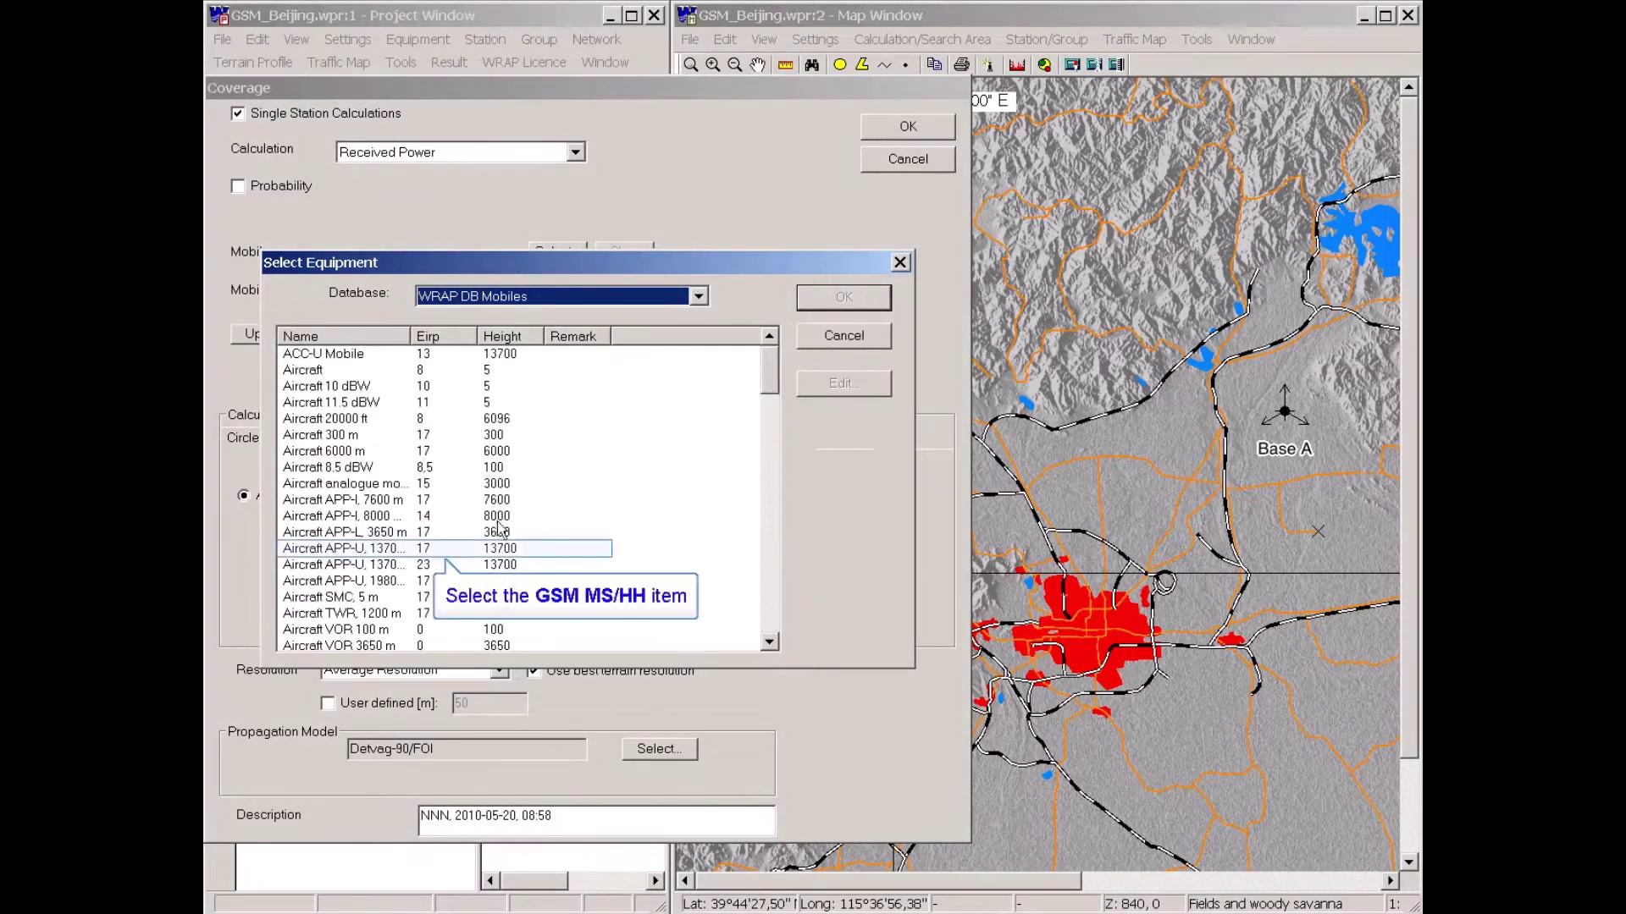
{"action": "left_click", "coordinate": [318, 551]}
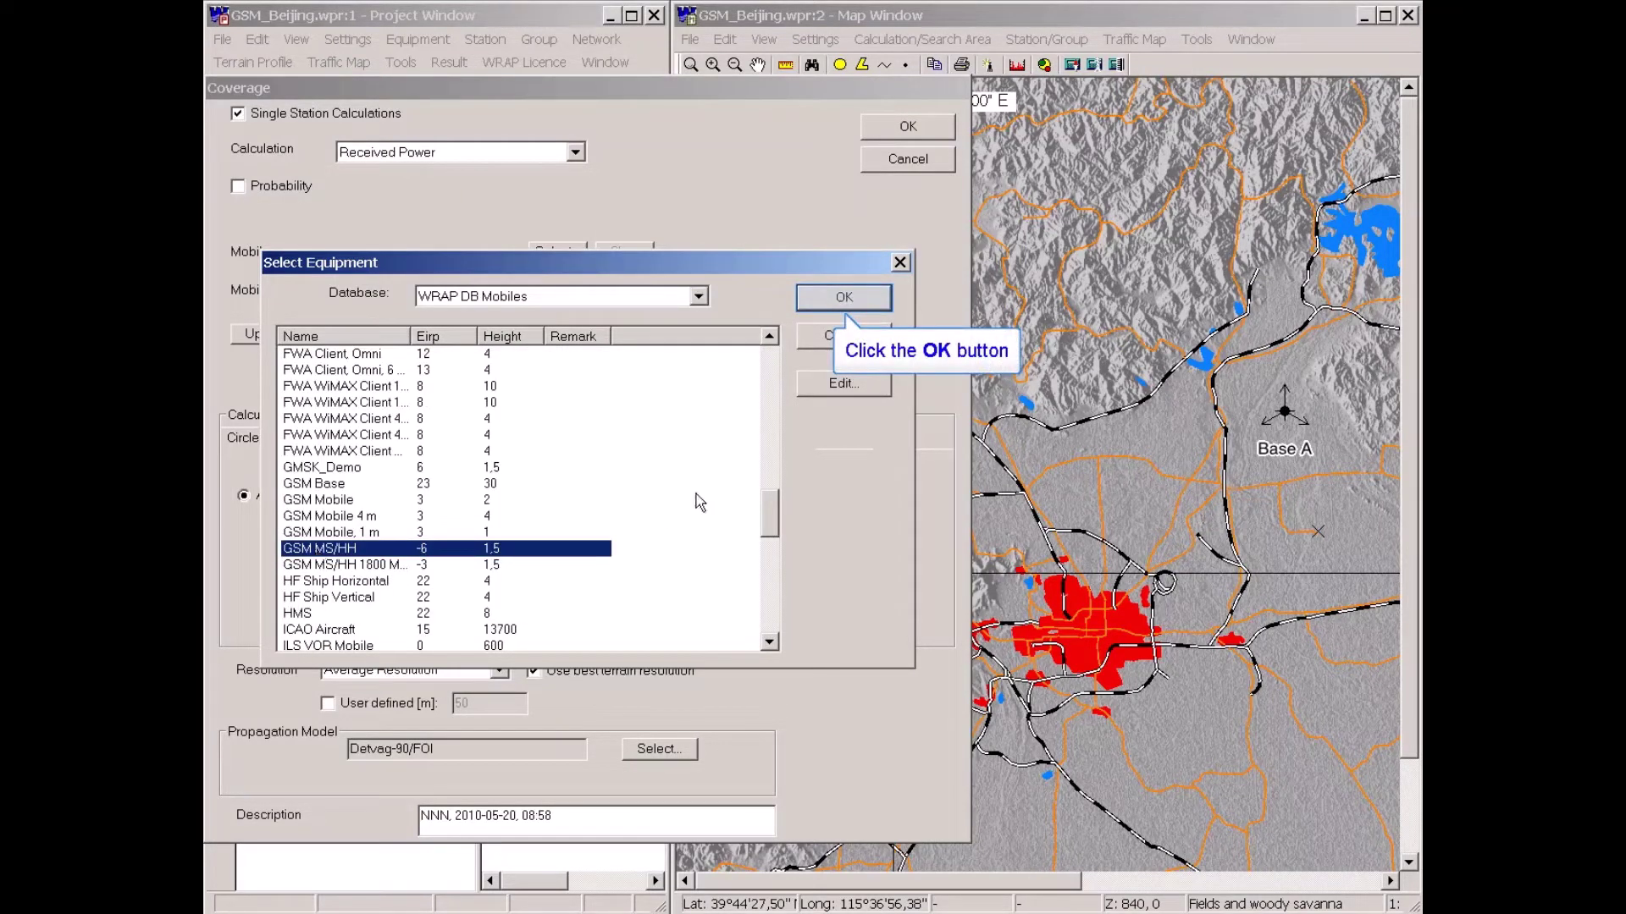
{"action": "left_click", "coordinate": [846, 301]}
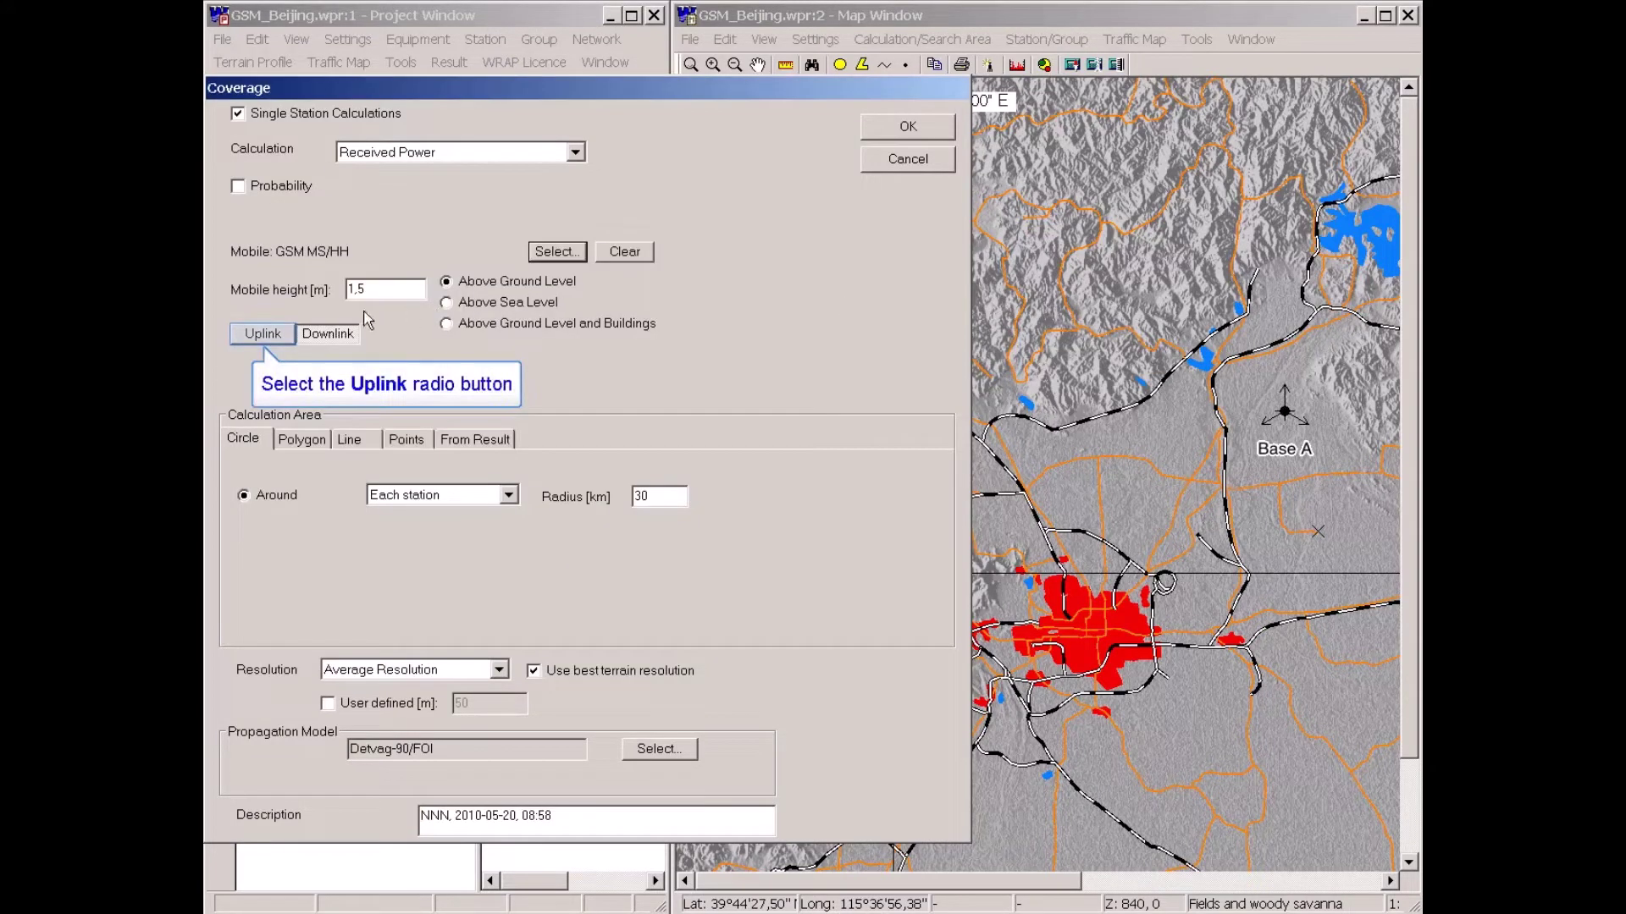
{"action": "left_click", "coordinate": [262, 333]}
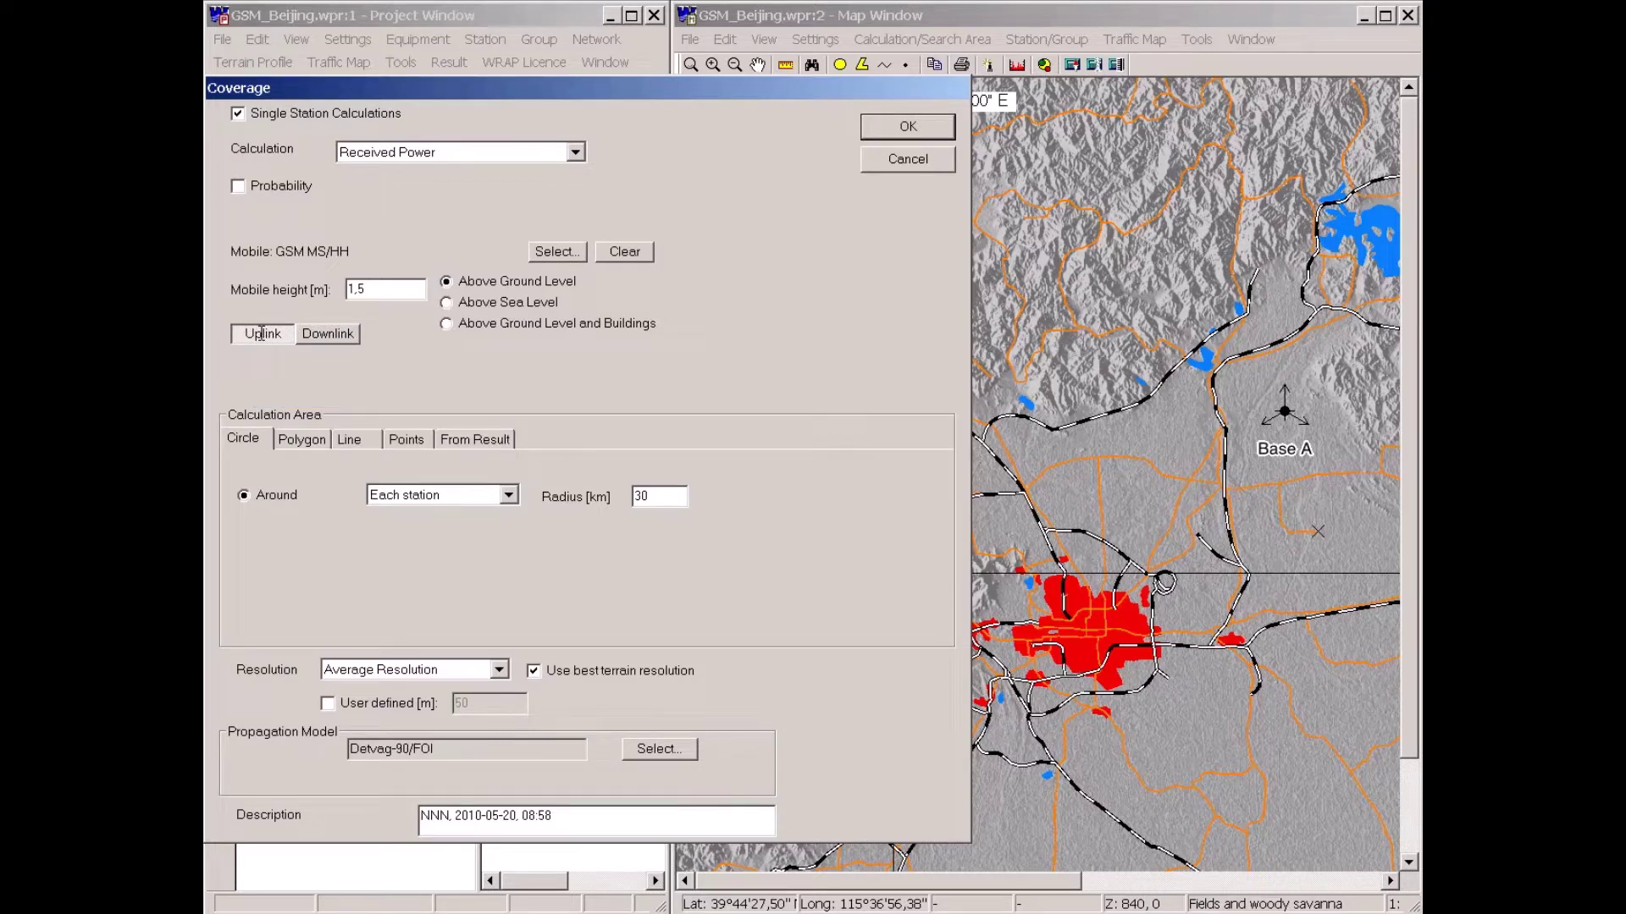
- Set the circular calculation area's radius to 15 km and disable the best terrain resolution
{"action": "double_click", "coordinate": [631, 495]}
{"action": "type", "text": "15"}
{"action": "left_click", "coordinate": [533, 671]}
- Remove "NNN" from the calculation description and run the coverage calculation
{"action": "double_click", "coordinate": [437, 817]}
{"action": "key", "text": "Delete"}
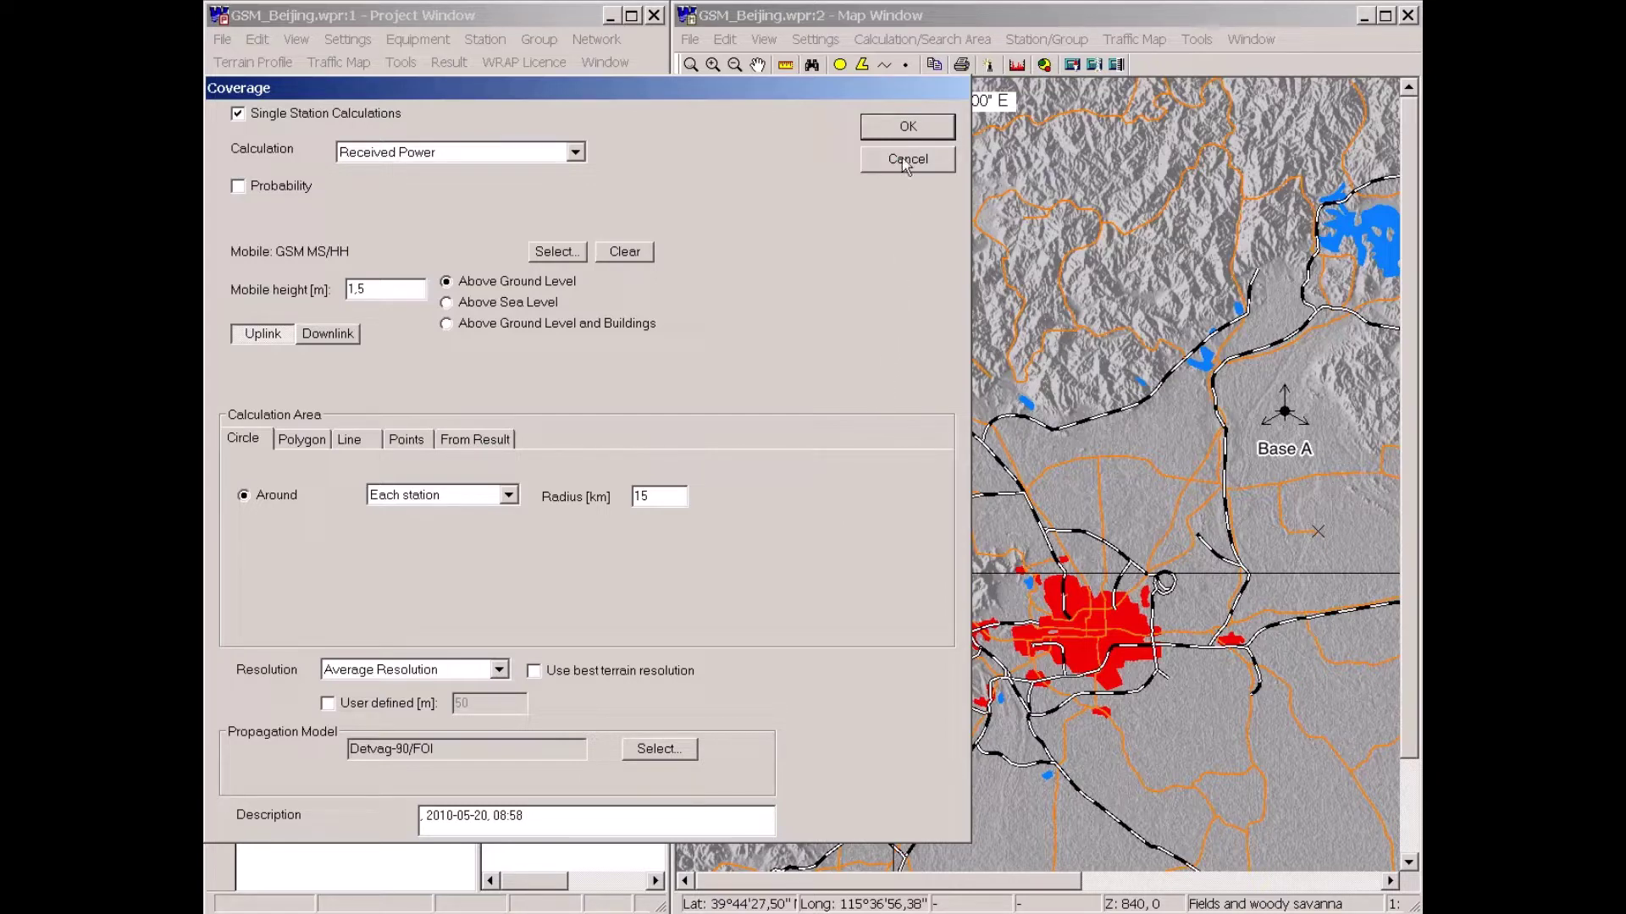
{"action": "left_click", "coordinate": [904, 127]}
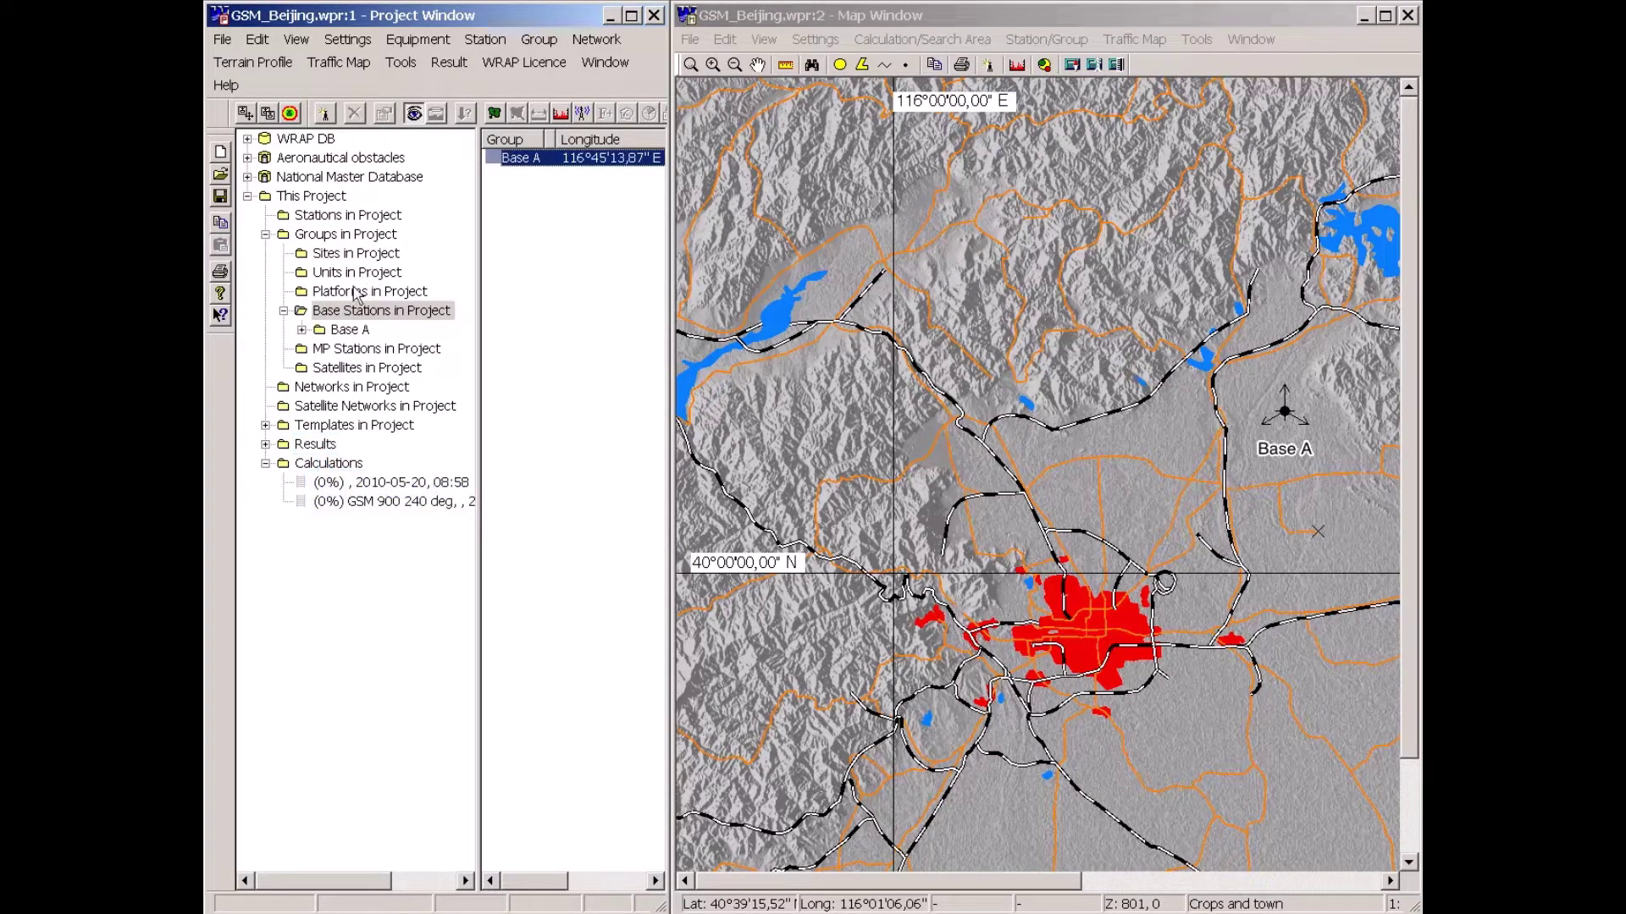
- Expand the area coverage results and review the presentation settings of the GSM 900 240 deg result
{"action": "double_click", "coordinate": [310, 445]}
{"action": "double_click", "coordinate": [326, 464]}
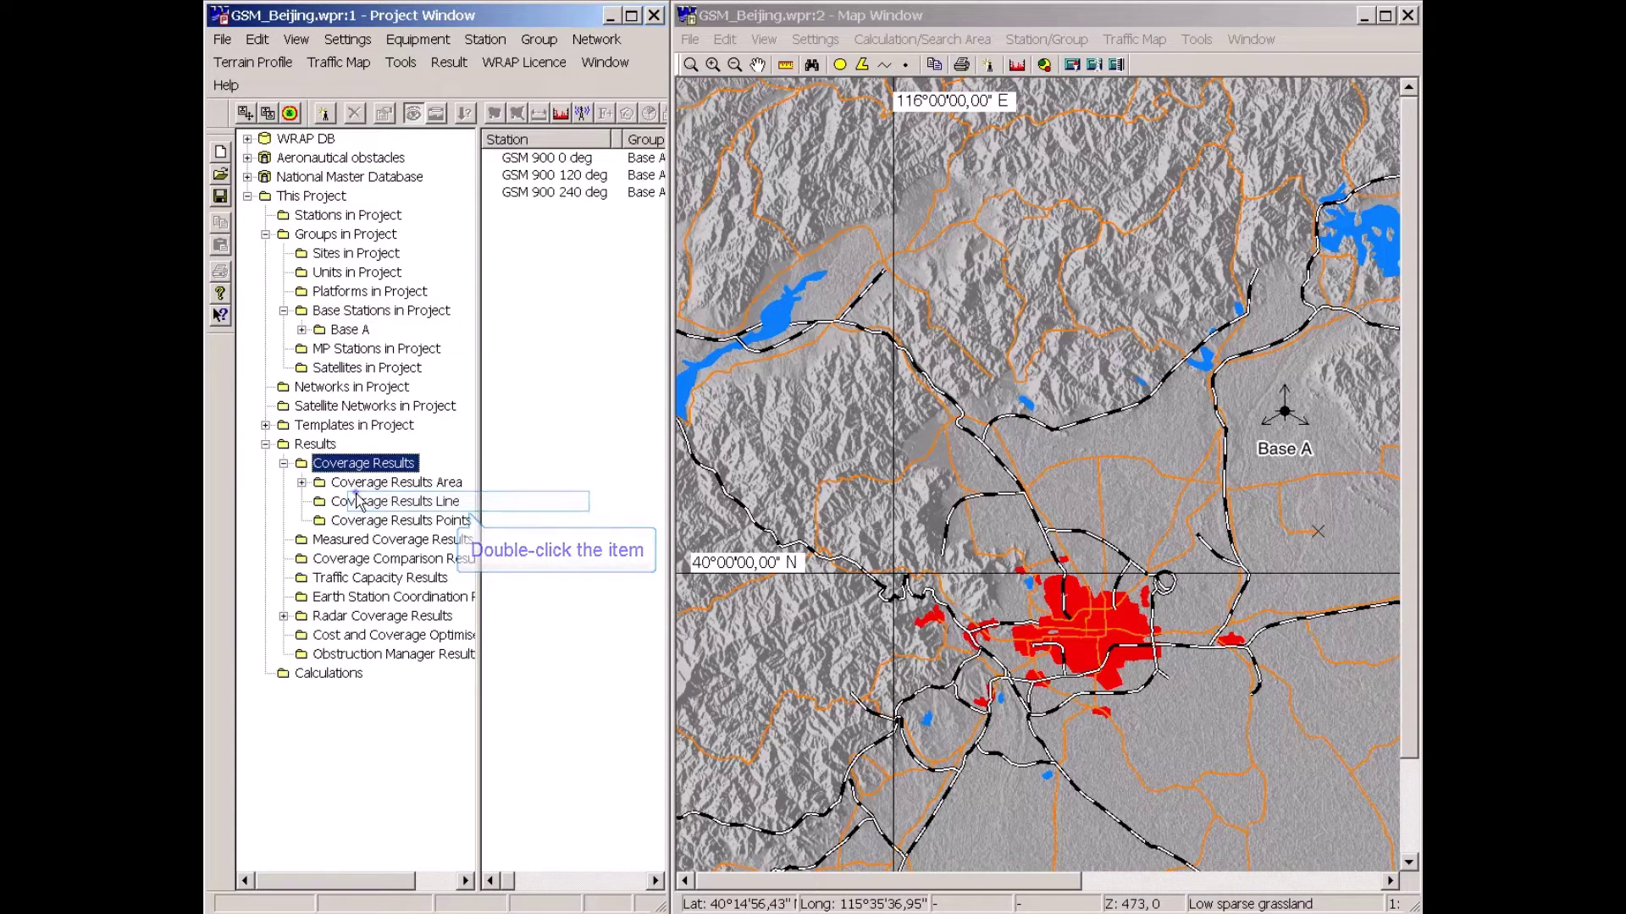
{"action": "double_click", "coordinate": [358, 488]}
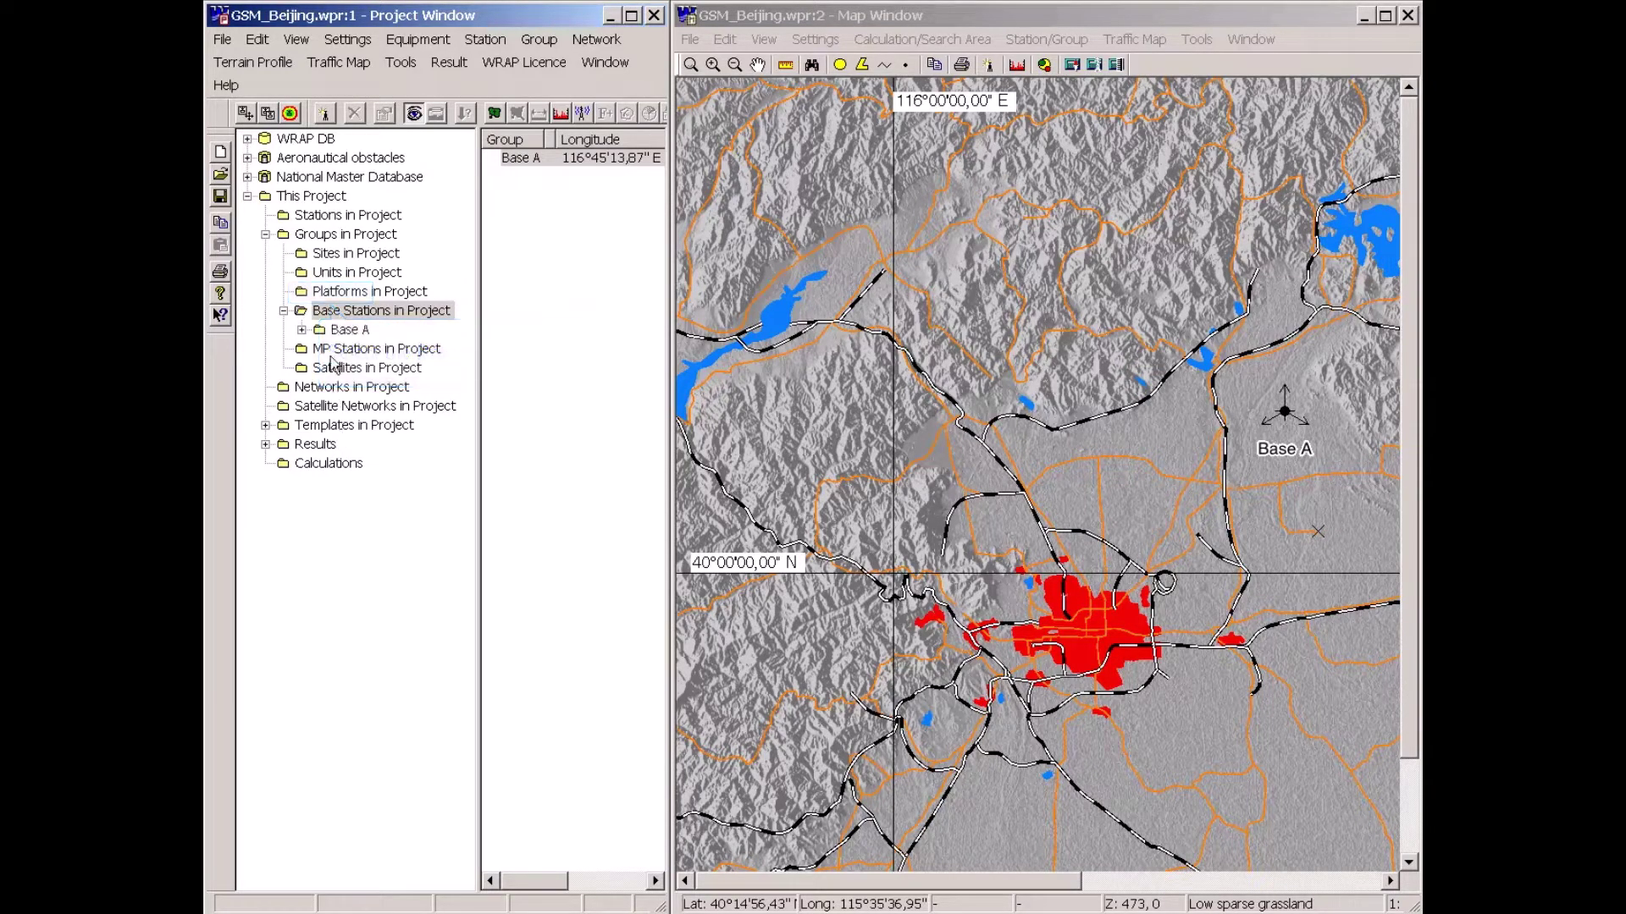
{"action": "left_click", "coordinate": [330, 292]}
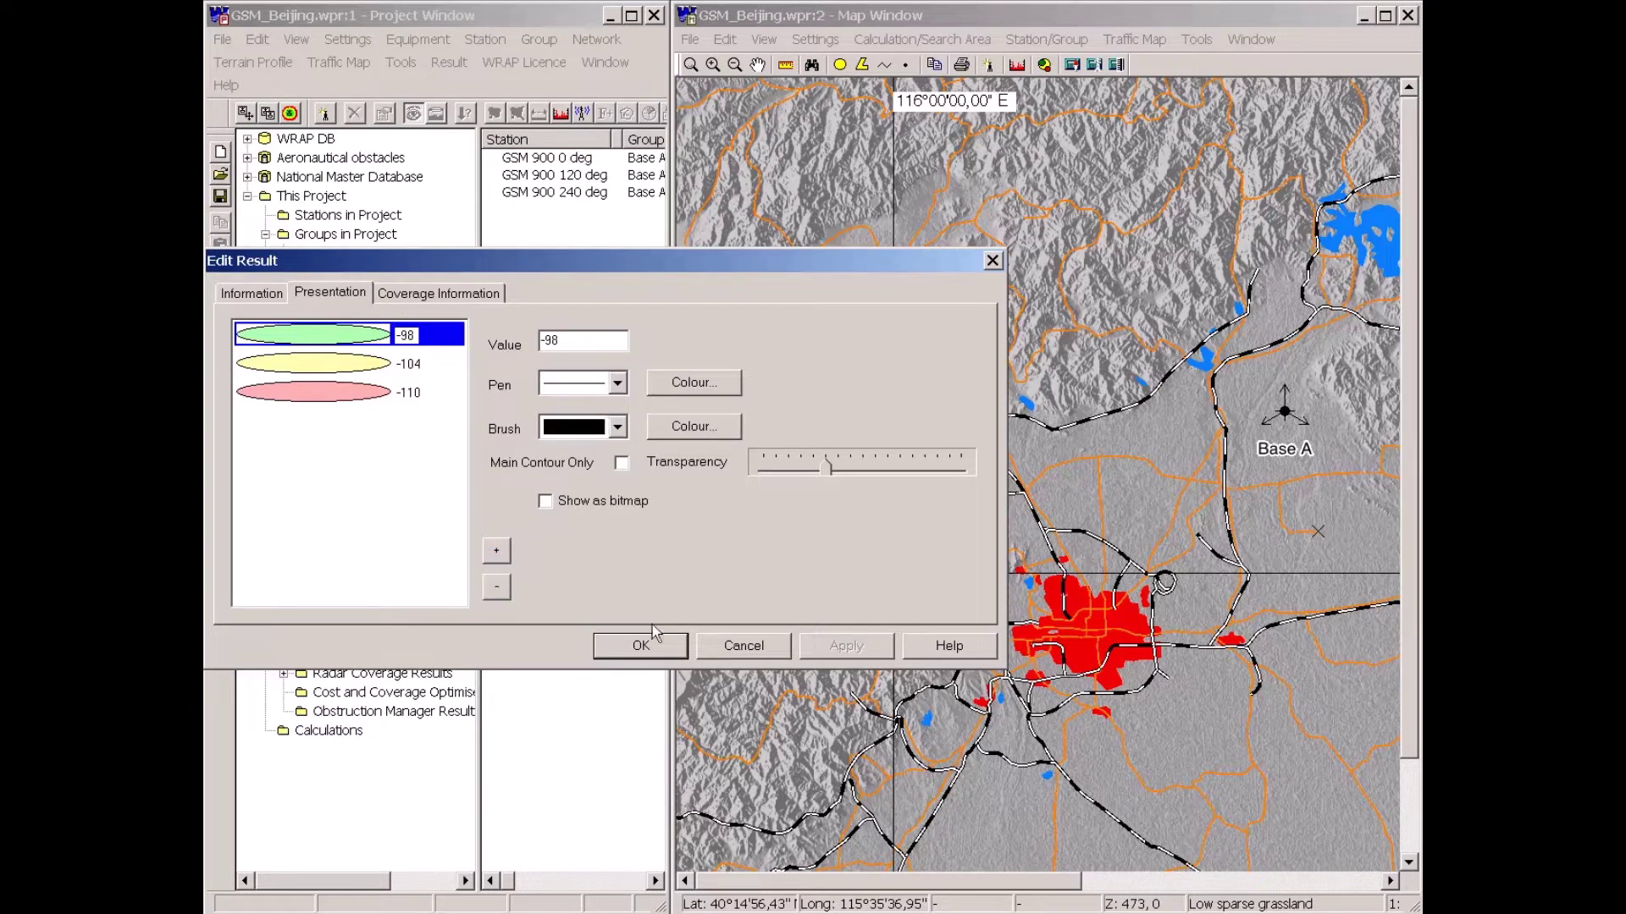
{"action": "left_click", "coordinate": [641, 645]}
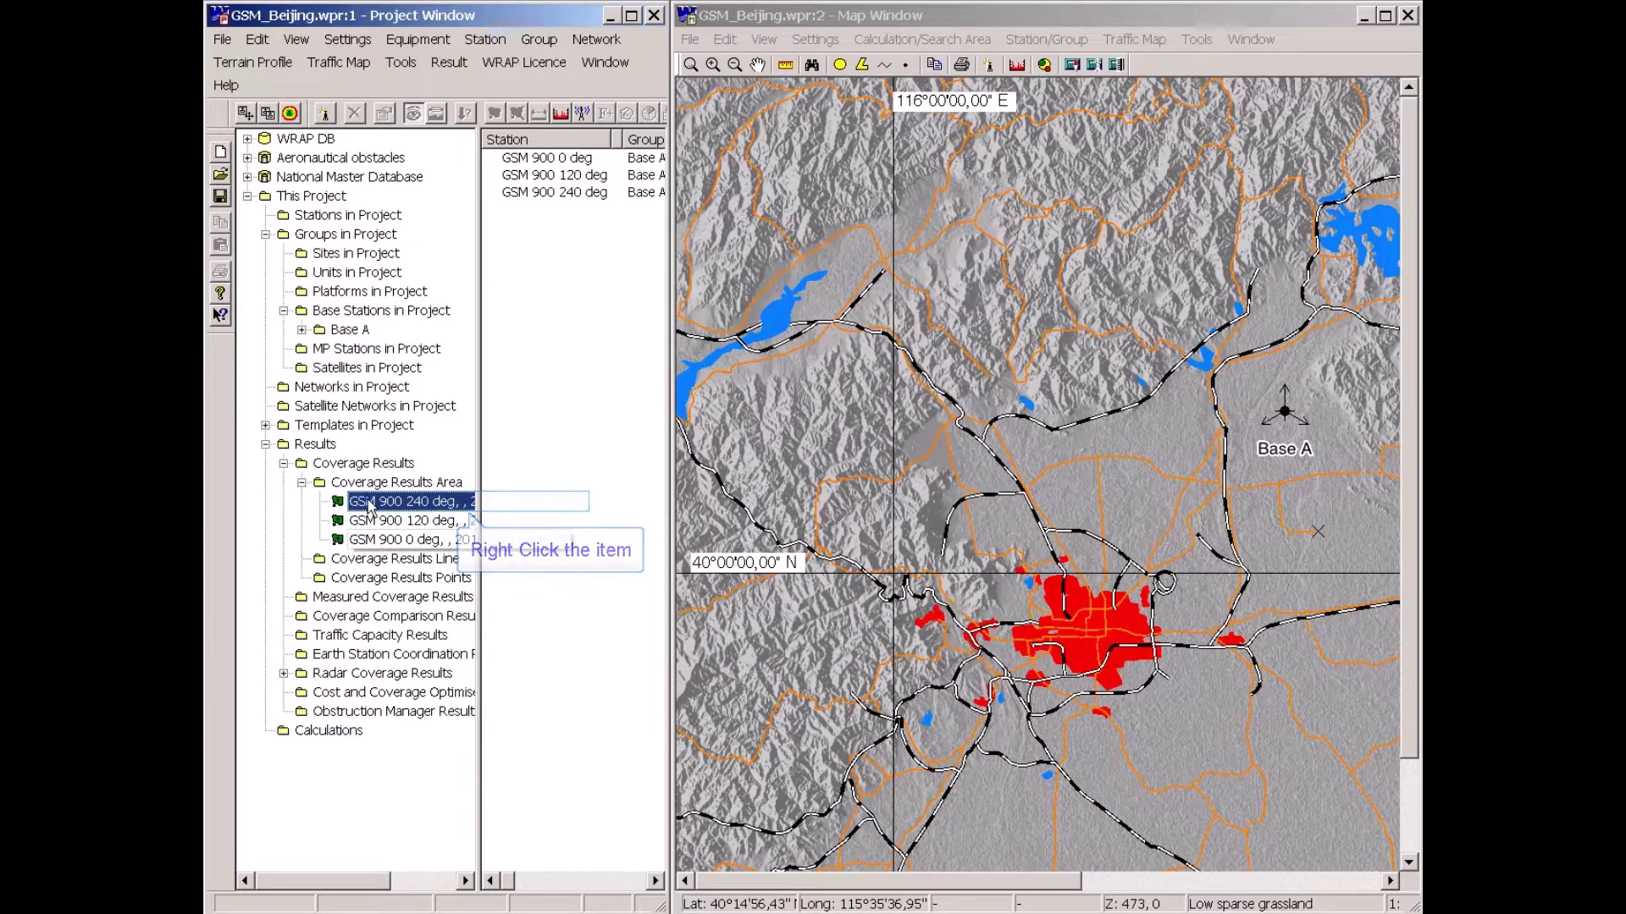
- Make the GSM 900 240 deg, 120 deg and 0 deg area coverage results visible on the map
{"action": "right_click", "coordinate": [369, 504]}
{"action": "left_click", "coordinate": [398, 583]}
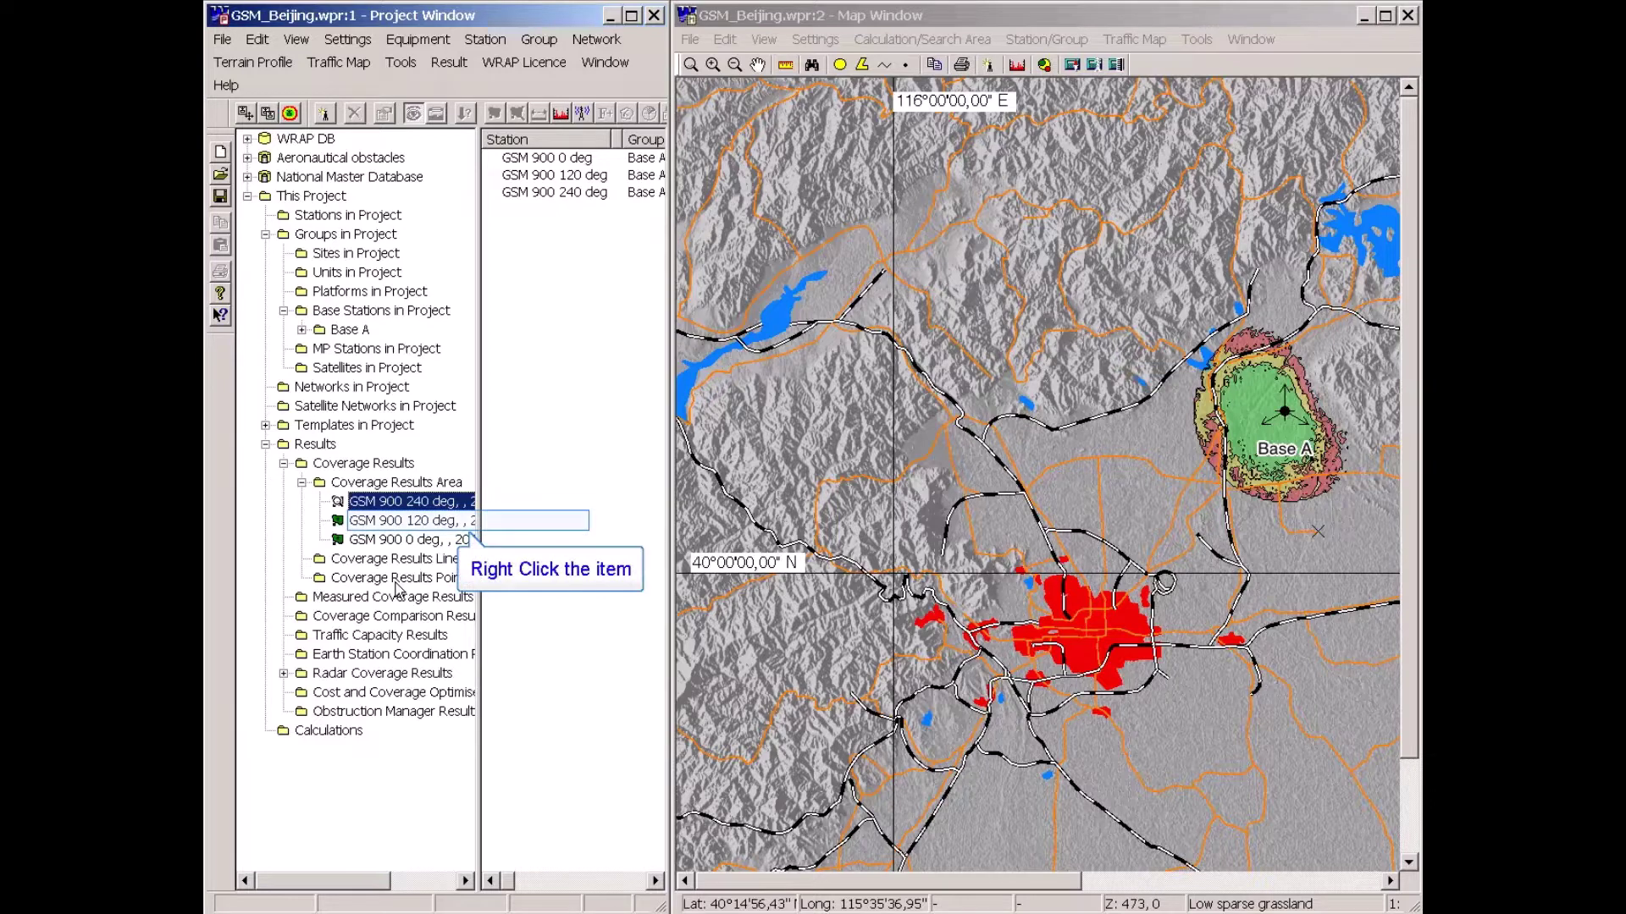
{"action": "right_click", "coordinate": [377, 523]}
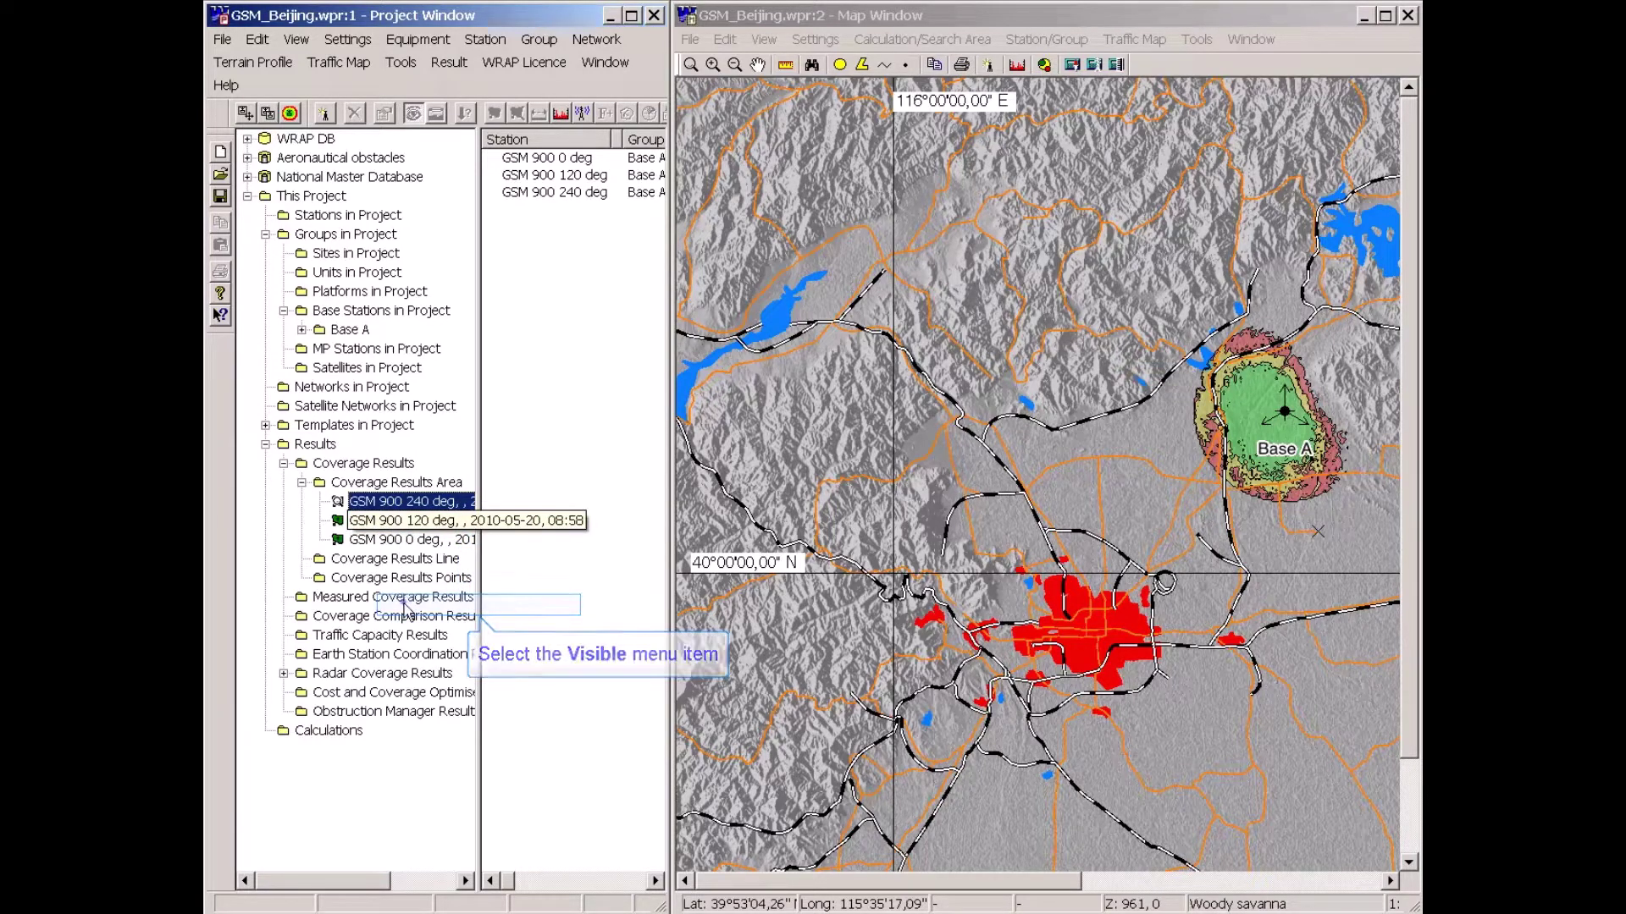
{"action": "left_click", "coordinate": [406, 606]}
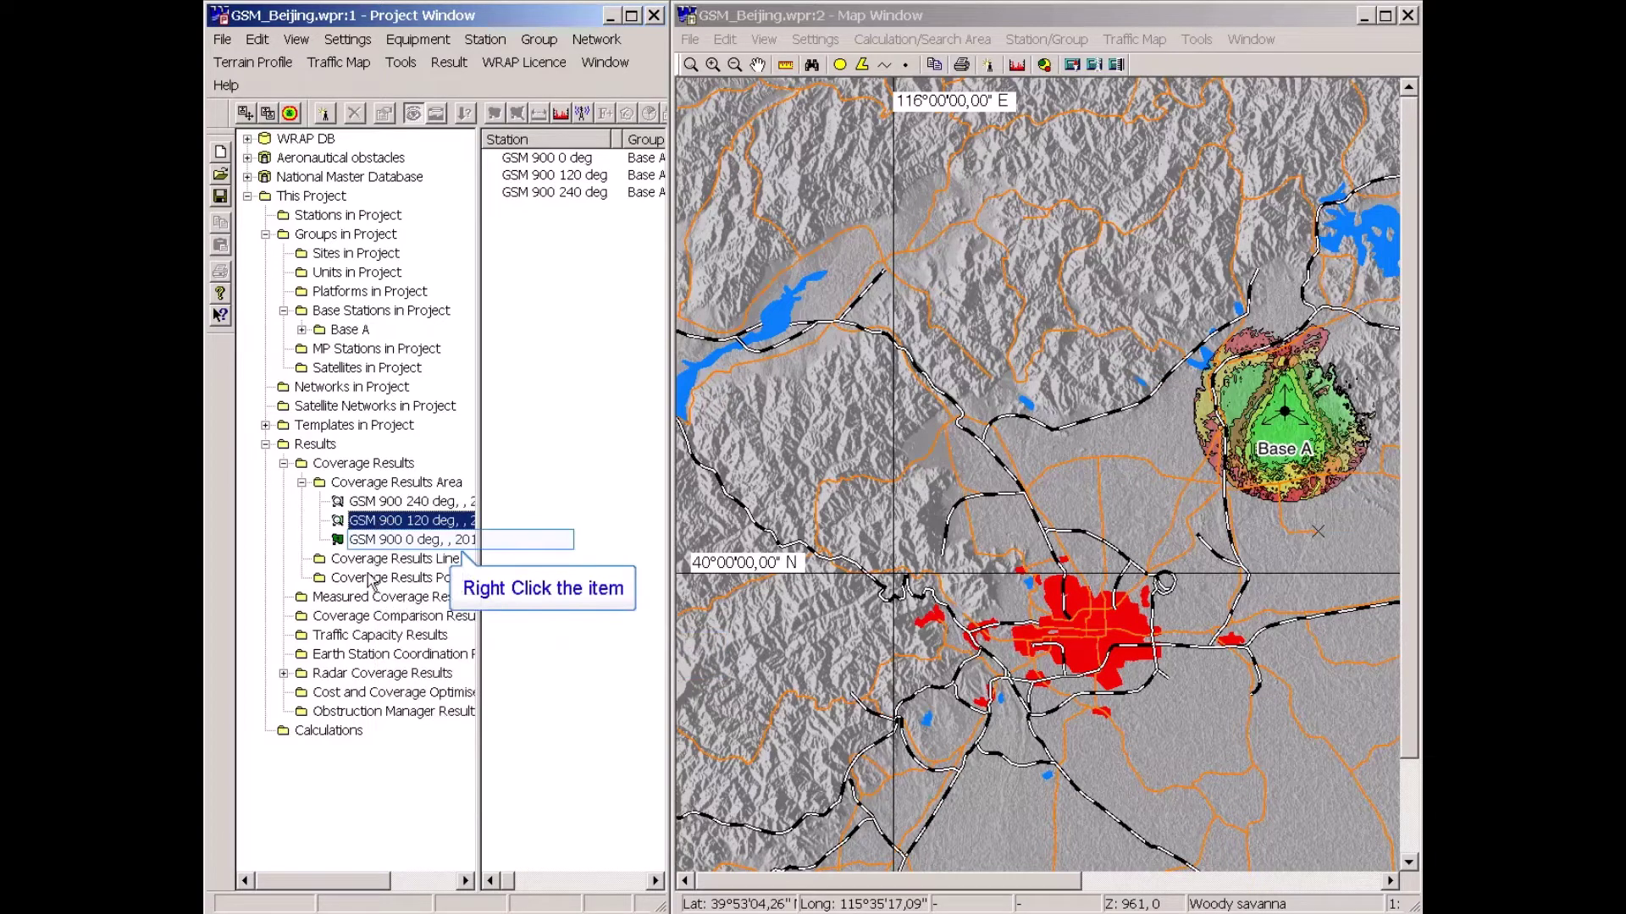
{"action": "right_click", "coordinate": [367, 543]}
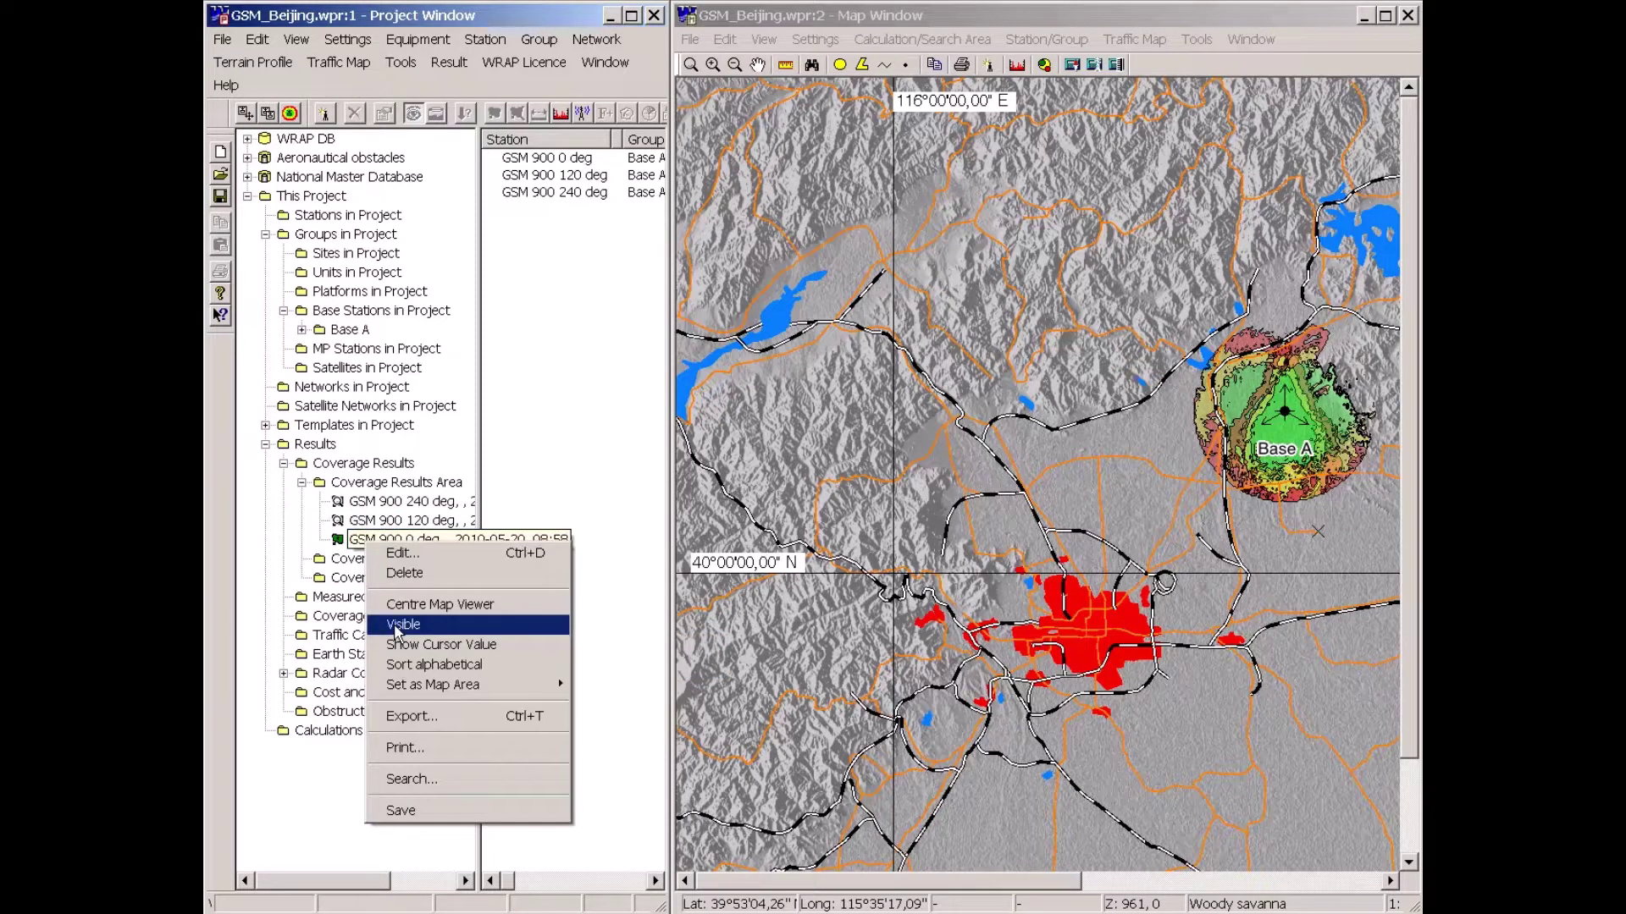
{"action": "left_click", "coordinate": [397, 628]}
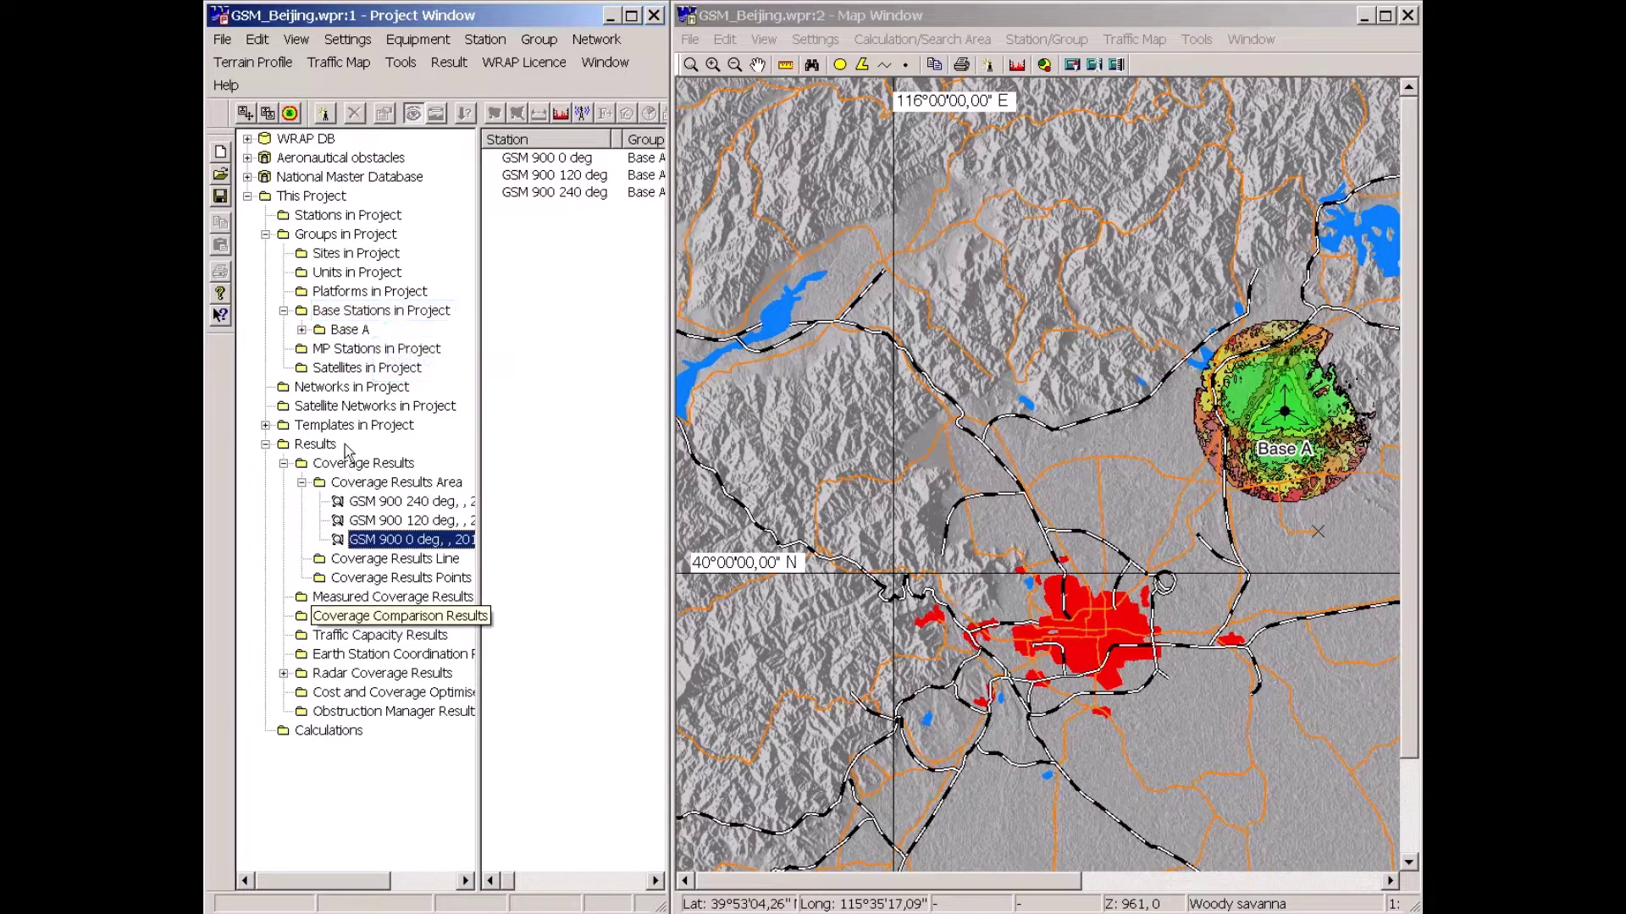
- Place three copies of Base A with calculated coverage on the map, to the west, south-southwest and southeast of the original
{"action": "left_click", "coordinate": [345, 314]}
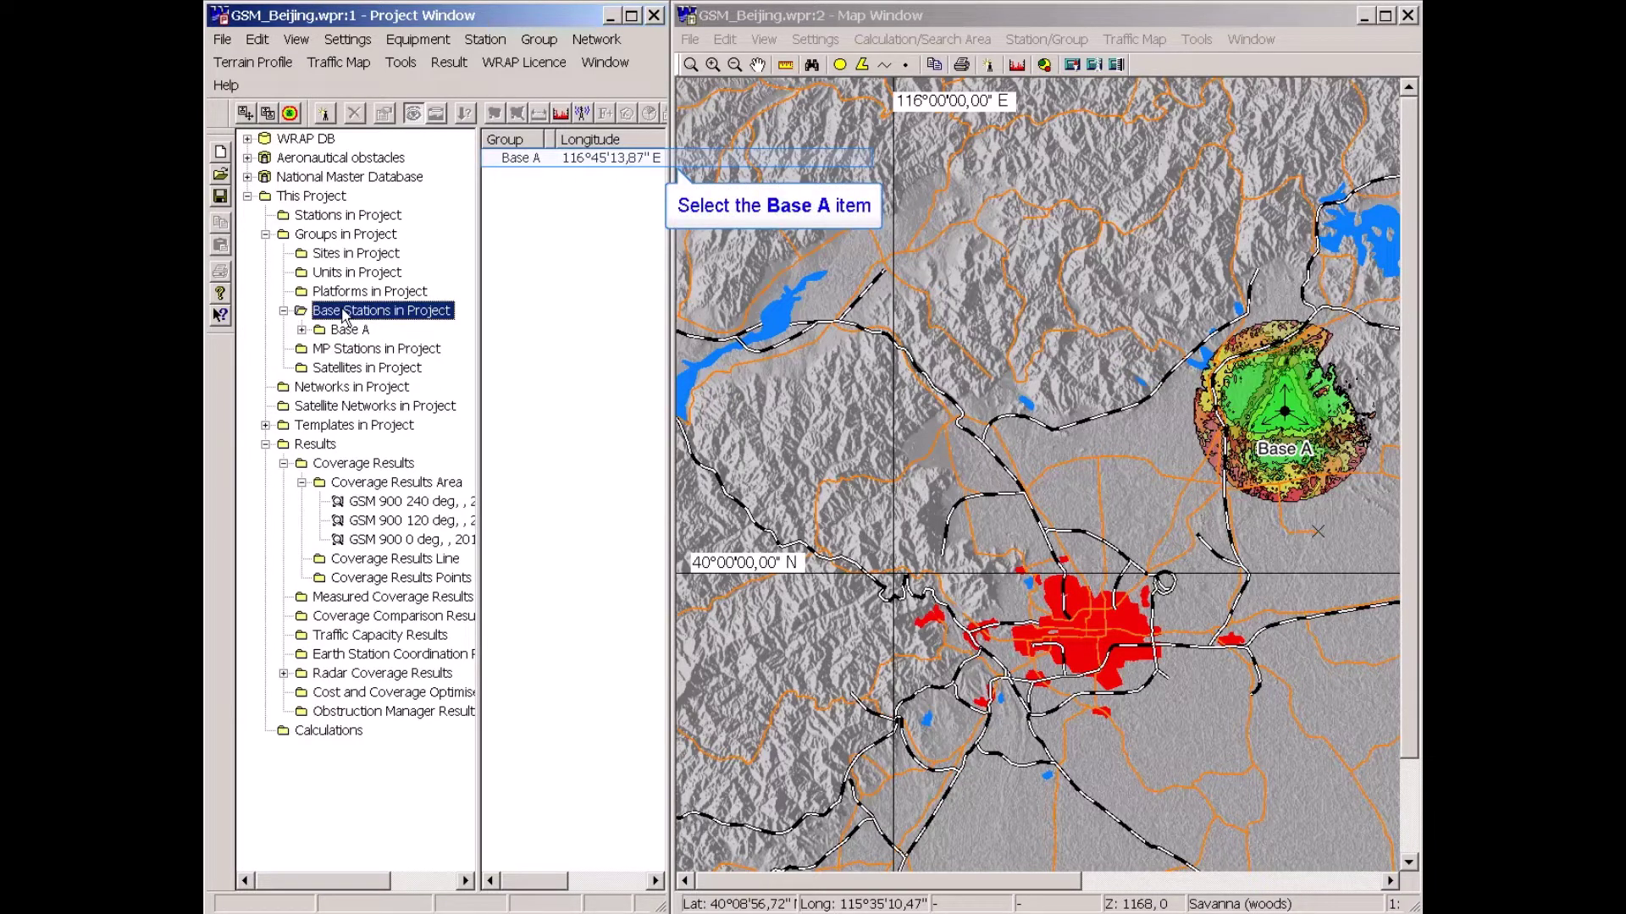
{"action": "left_click", "coordinate": [519, 160]}
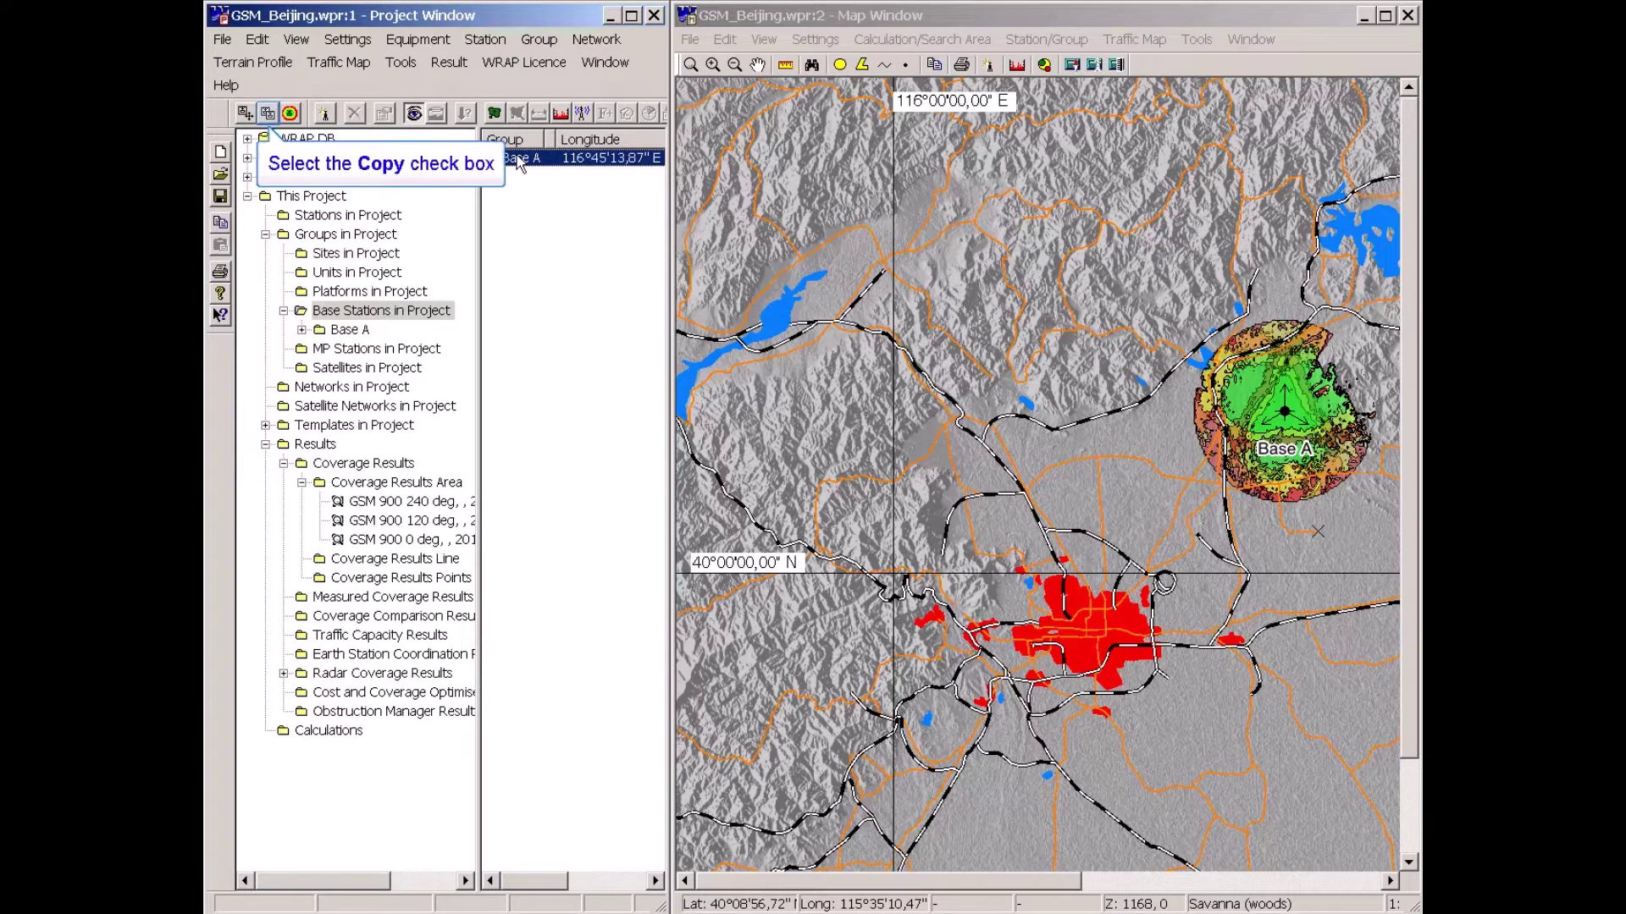
{"action": "left_click", "coordinate": [292, 116]}
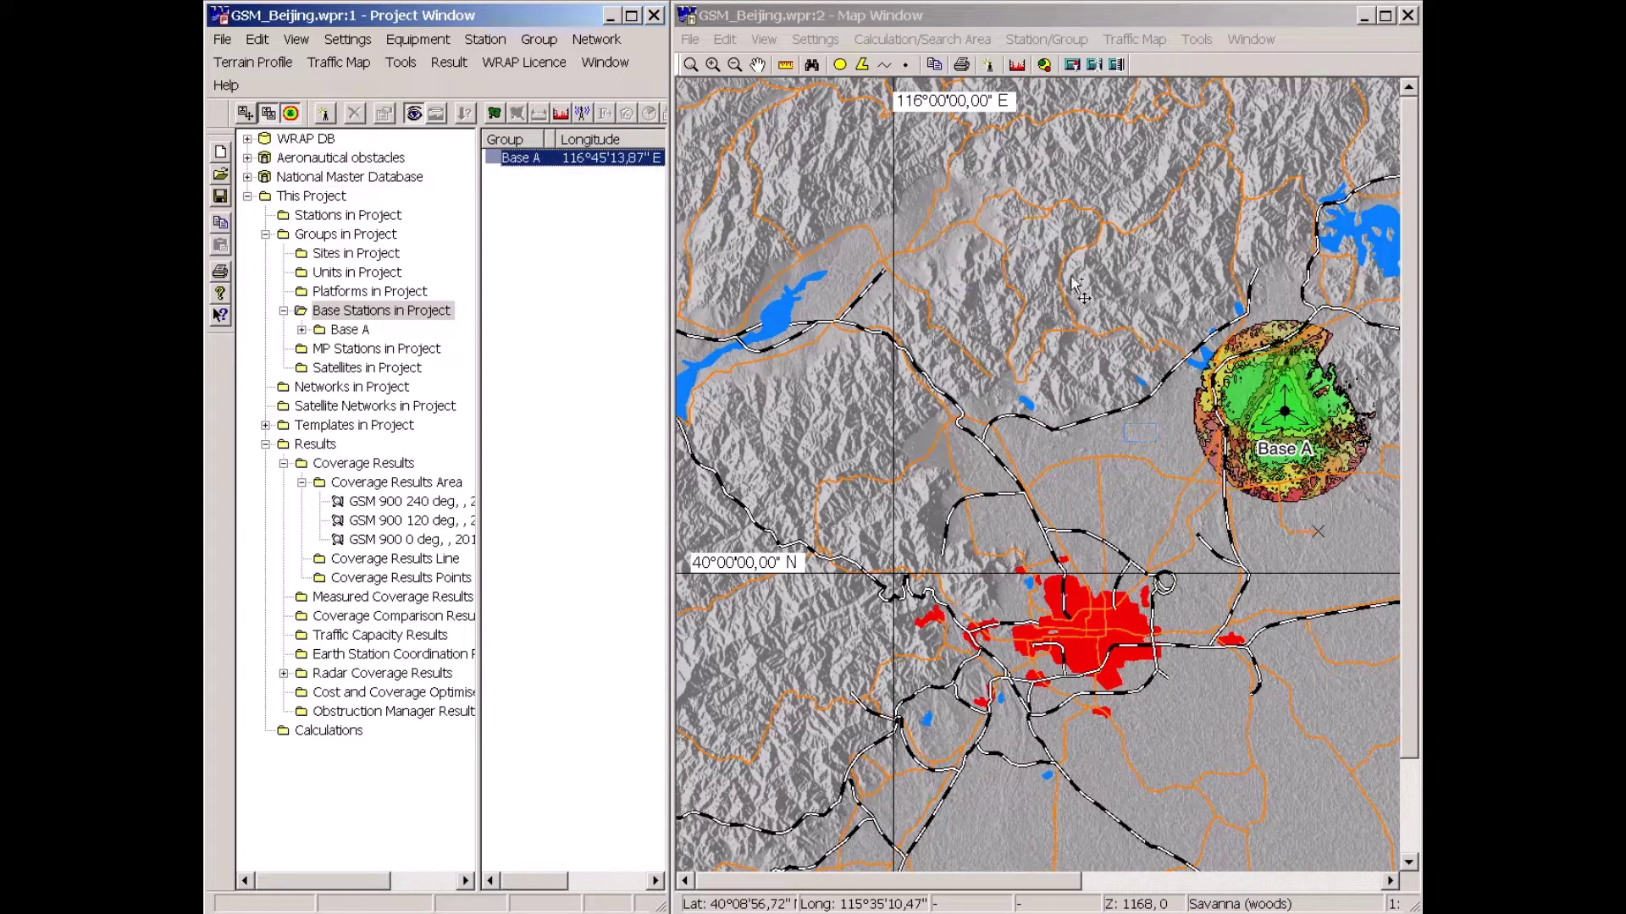
{"action": "left_click", "coordinate": [1142, 433]}
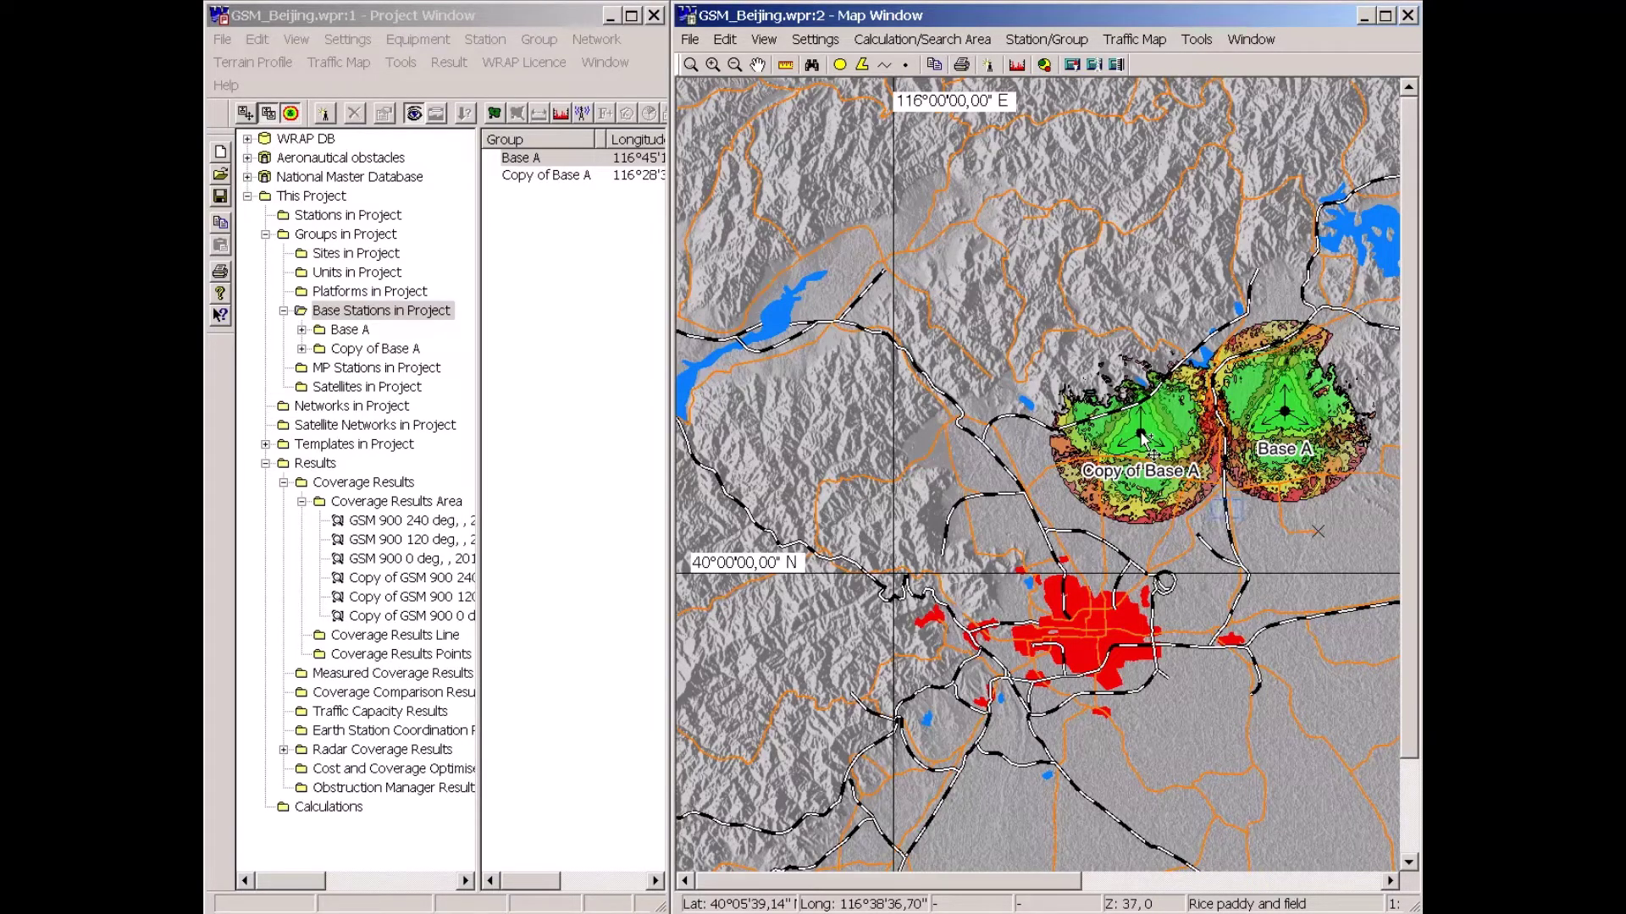
{"action": "mouse_move", "coordinate": [1143, 437]}
{"action": "left_mouse_down"}
{"action": "mouse_move", "coordinate": [1194, 461]}
{"action": "mouse_move", "coordinate": [1229, 517]}
{"action": "left_mouse_up"}
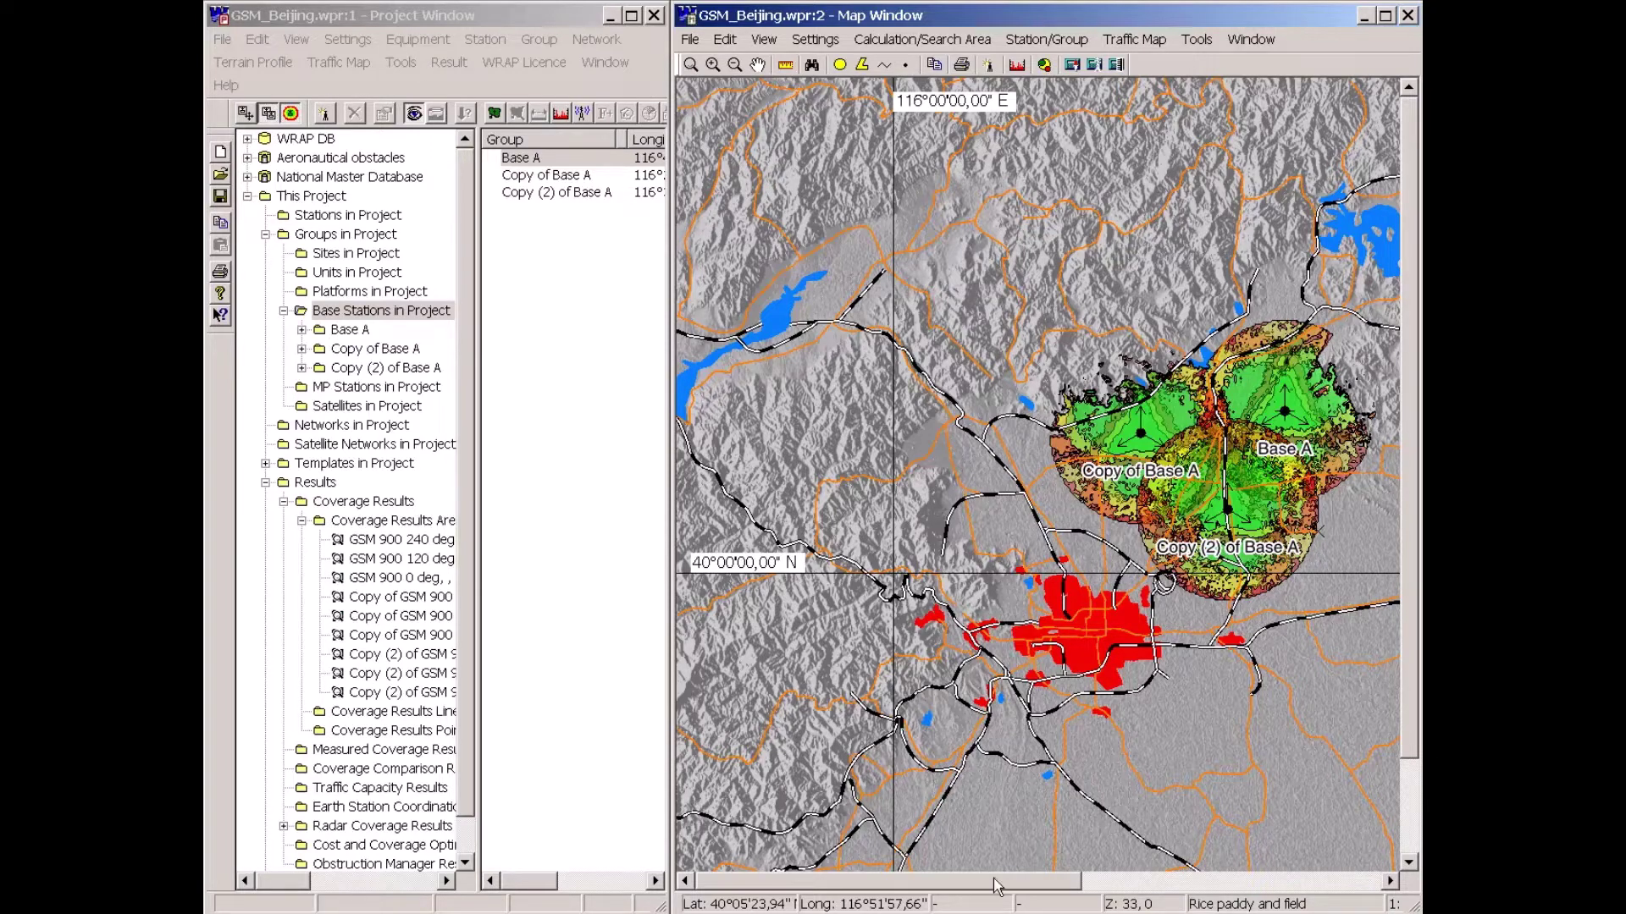
{"action": "left_click_drag", "start_coordinate": [998, 889], "coordinate": [1097, 889]}
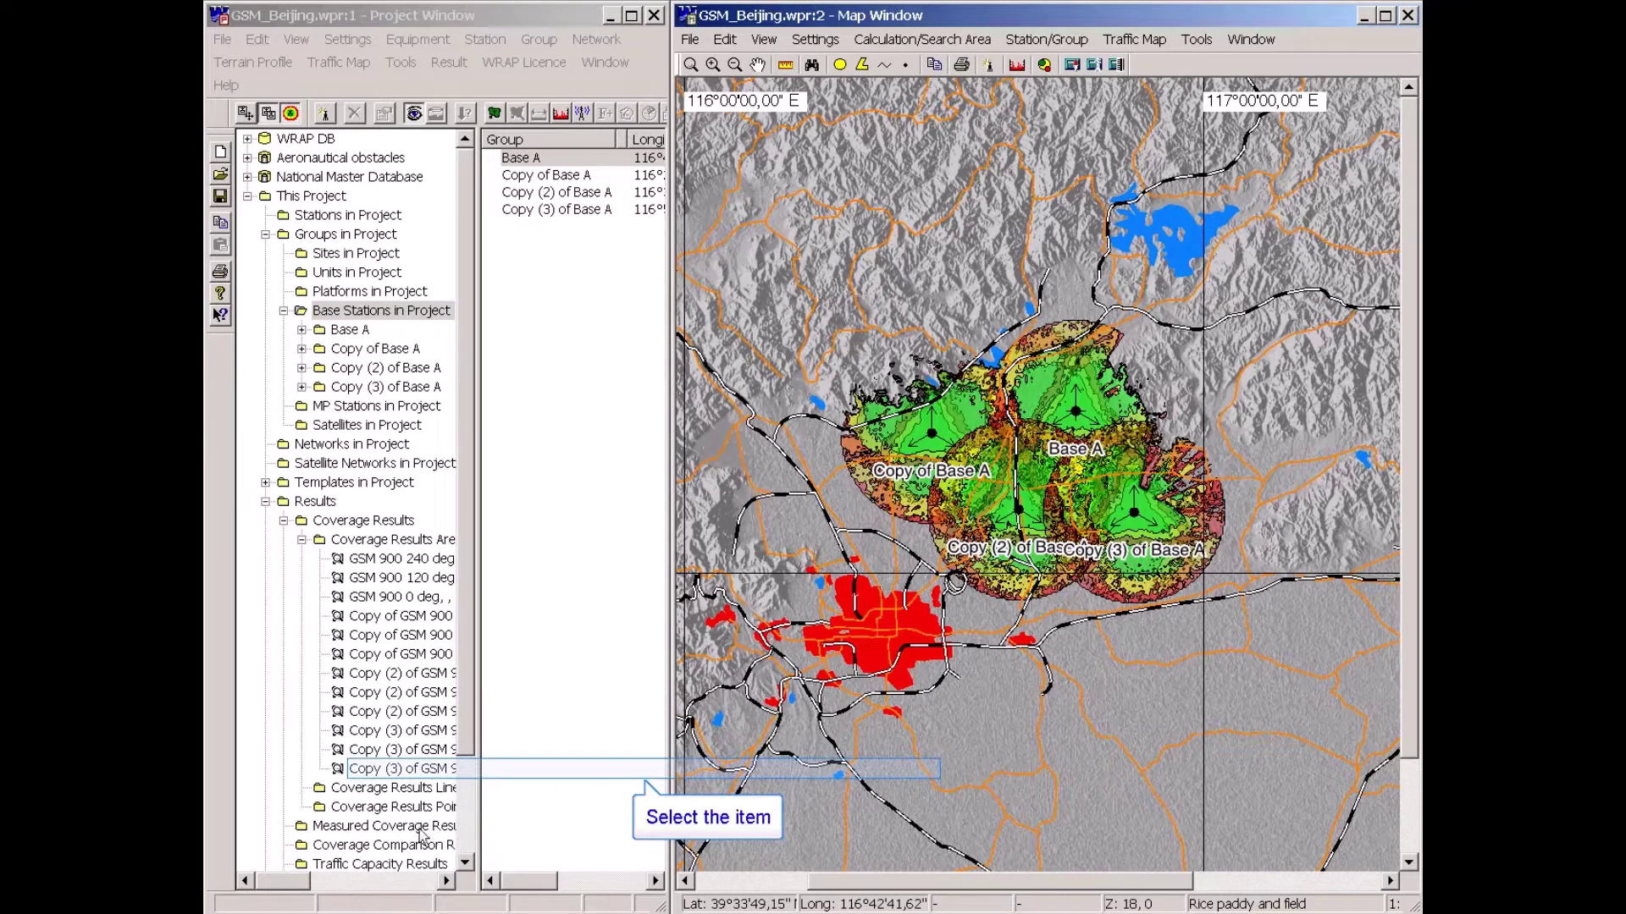
- Create a composite result from all area coverage results of Base A and its three copies
{"action": "left_click", "coordinate": [369, 772], "text": "shift"}
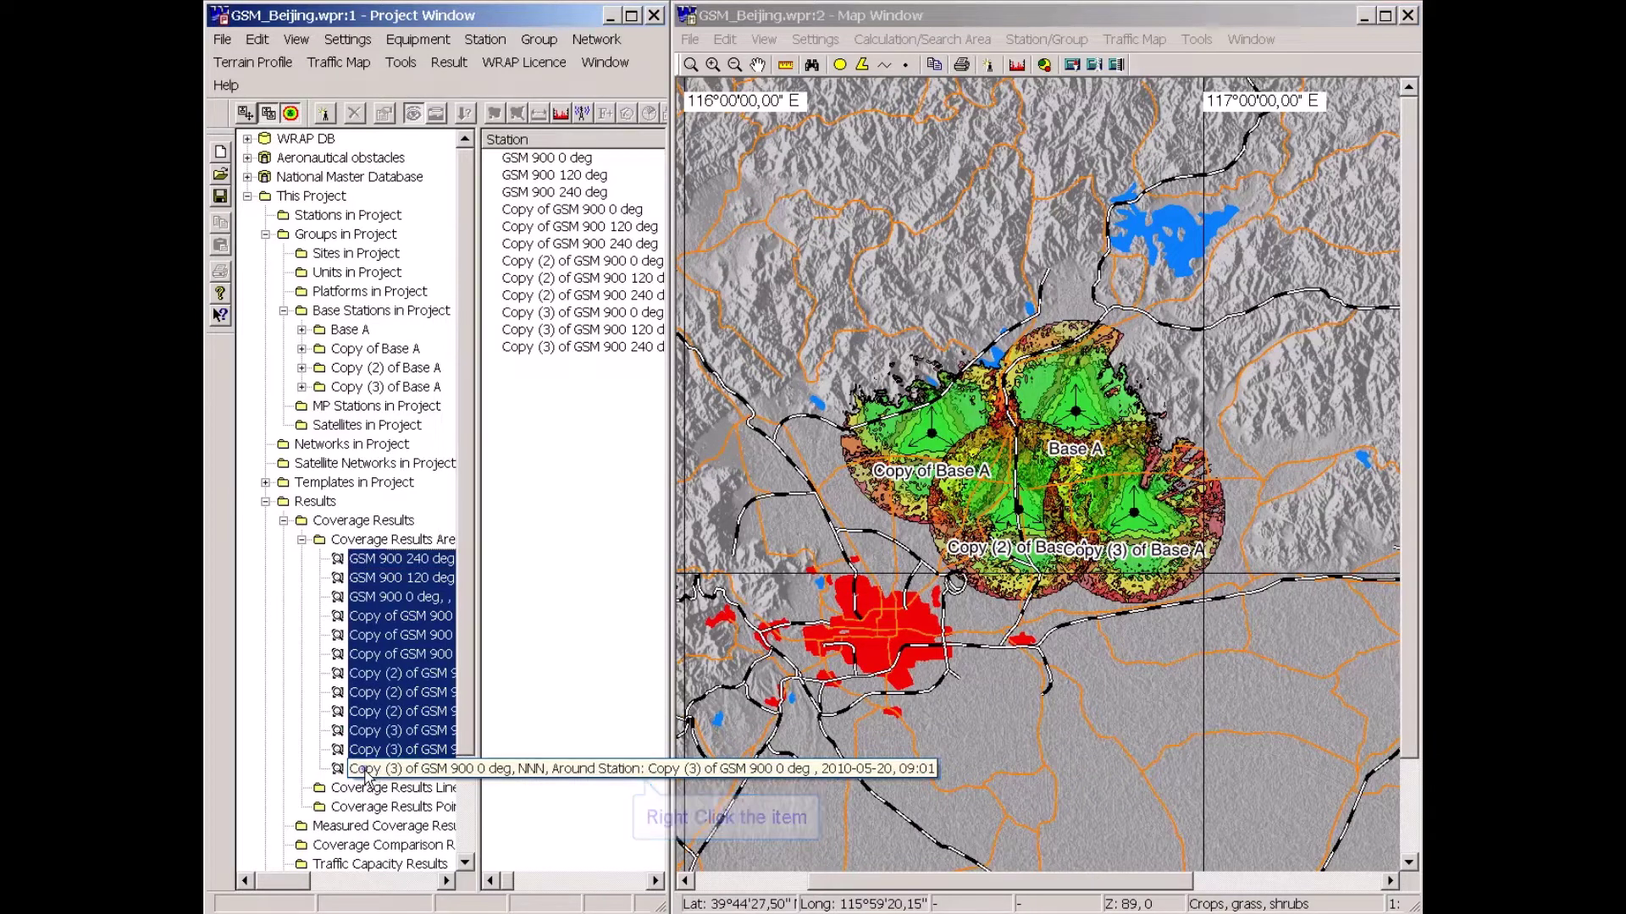
{"action": "right_click", "coordinate": [369, 777]}
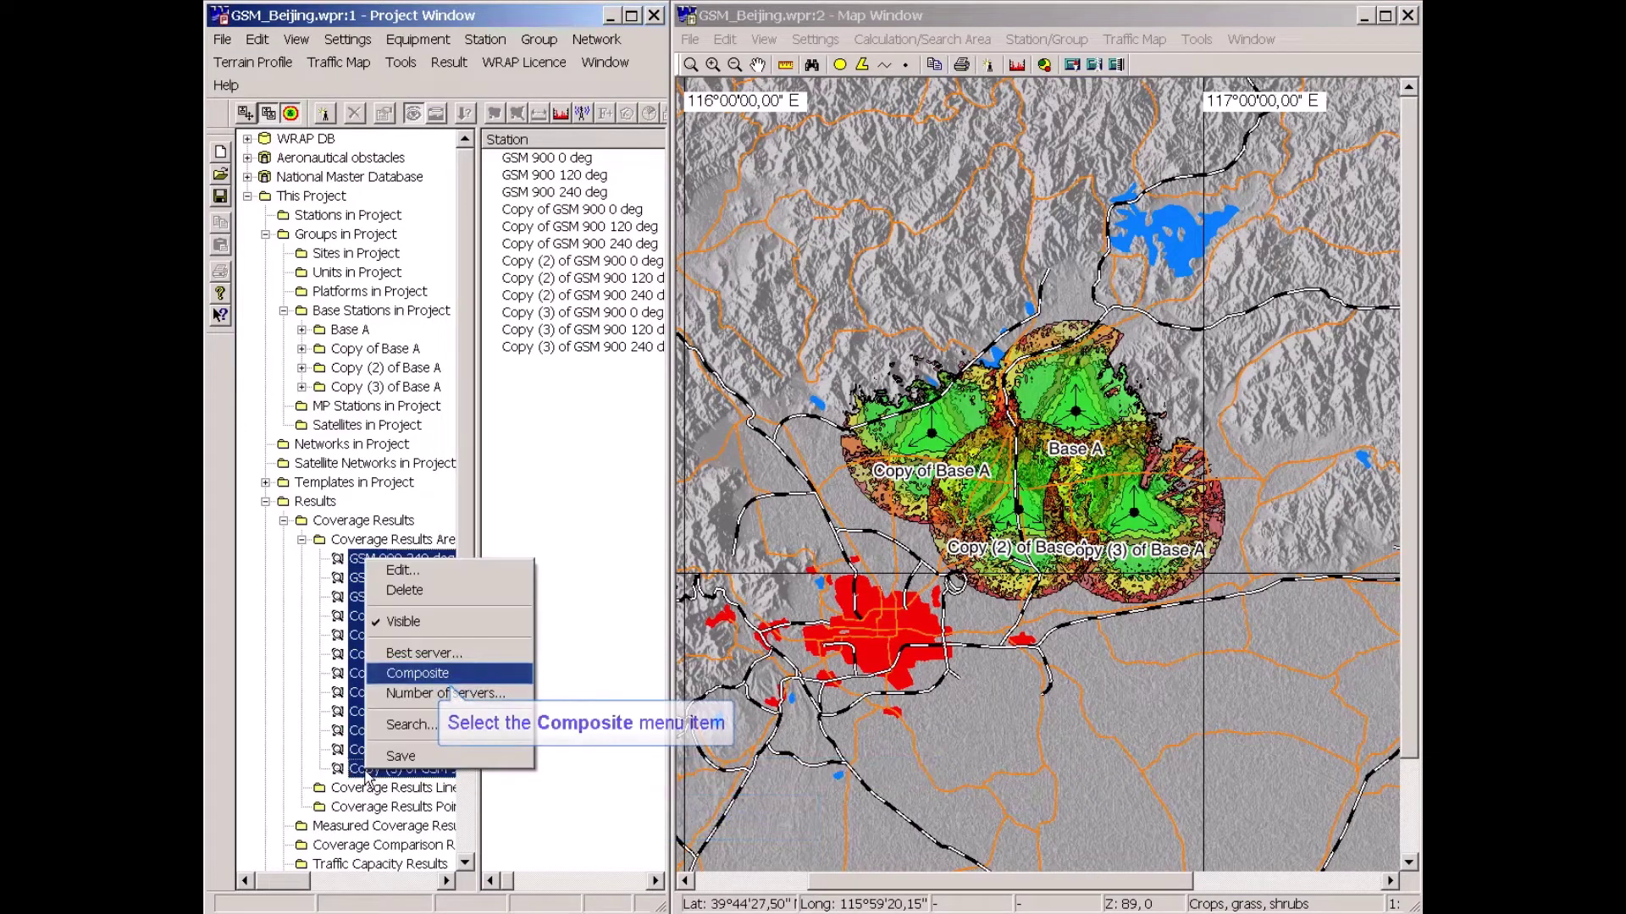
{"action": "left_click", "coordinate": [394, 675]}
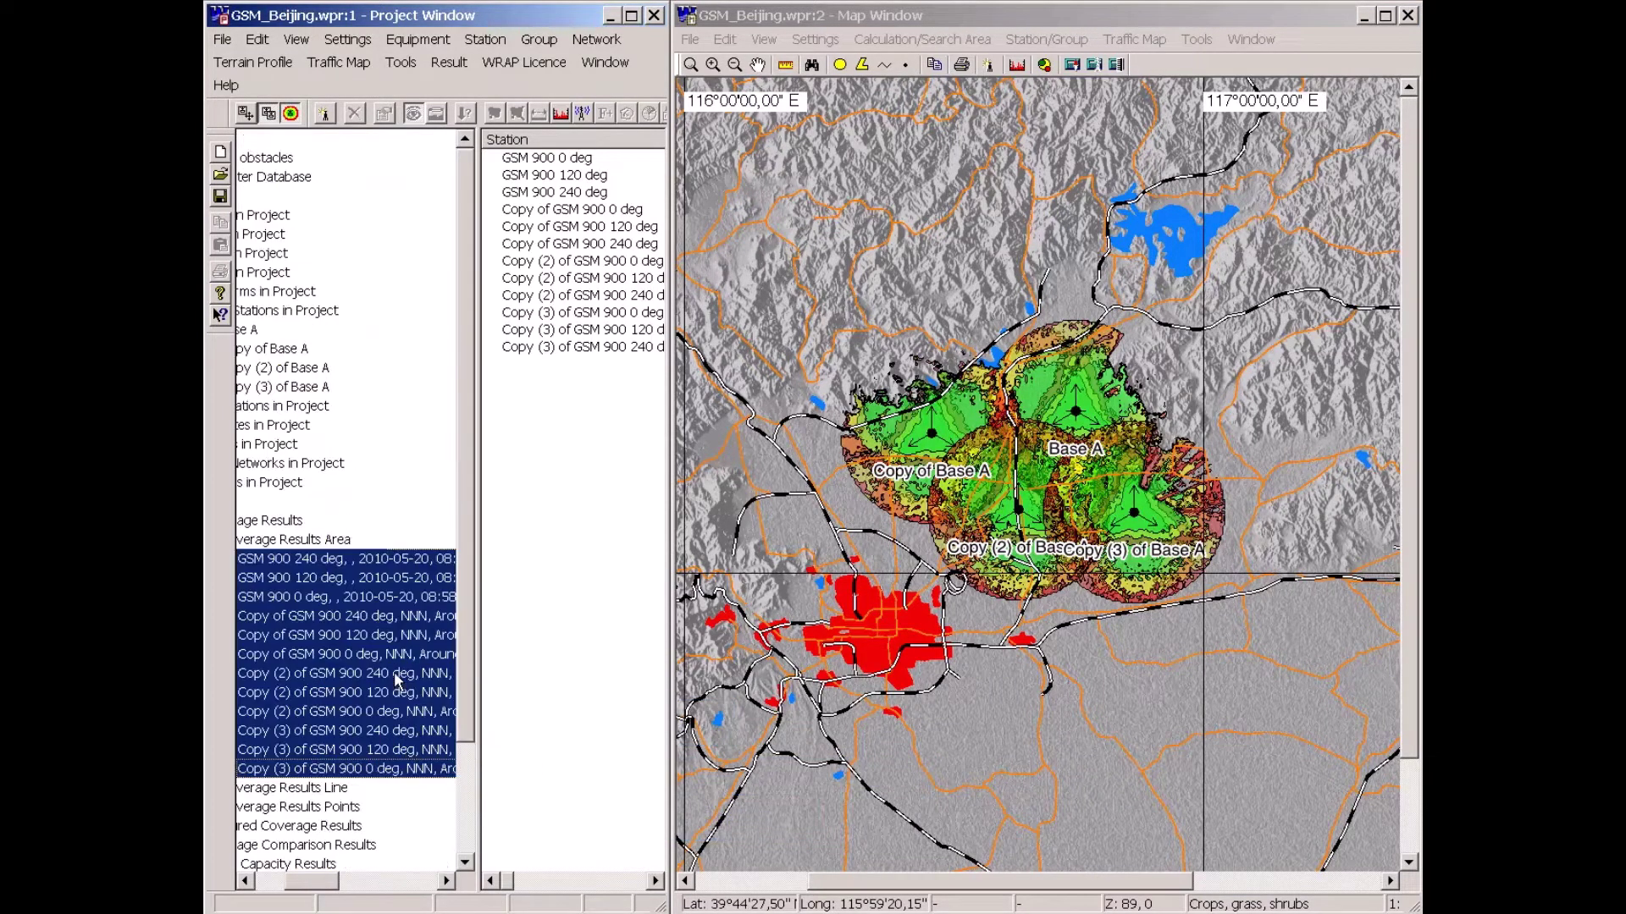
- Hide the individual sector coverage results and show the composite NNN result on the map
{"action": "right_click", "coordinate": [282, 657]}
{"action": "left_click", "coordinate": [298, 715]}
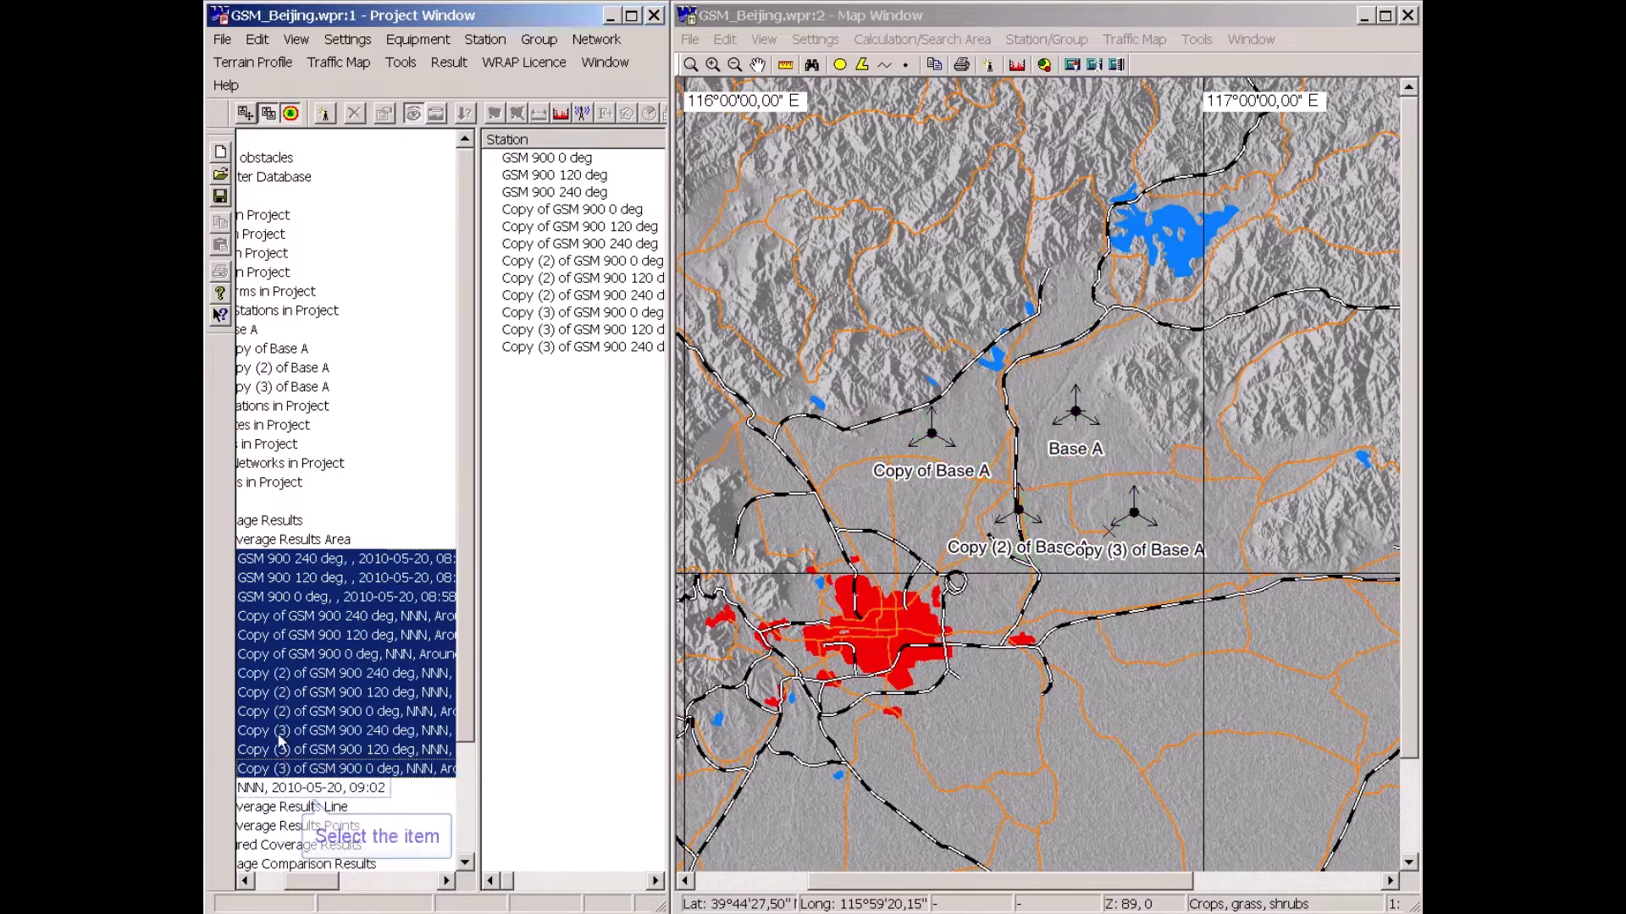
{"action": "left_click", "coordinate": [273, 789]}
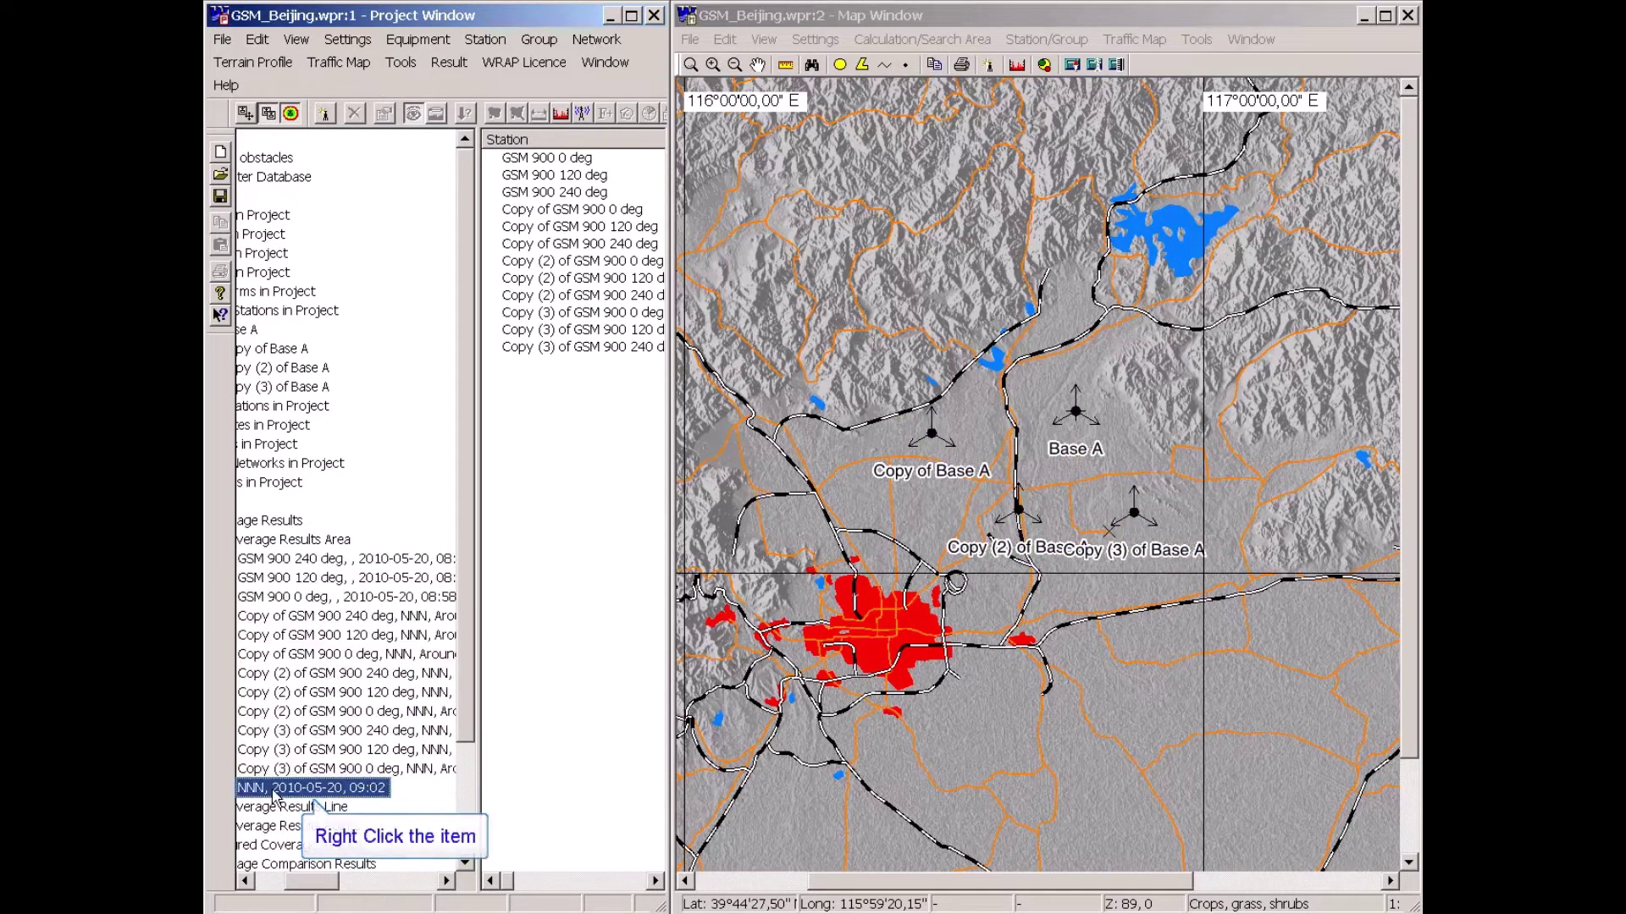
{"action": "right_click", "coordinate": [272, 790]}
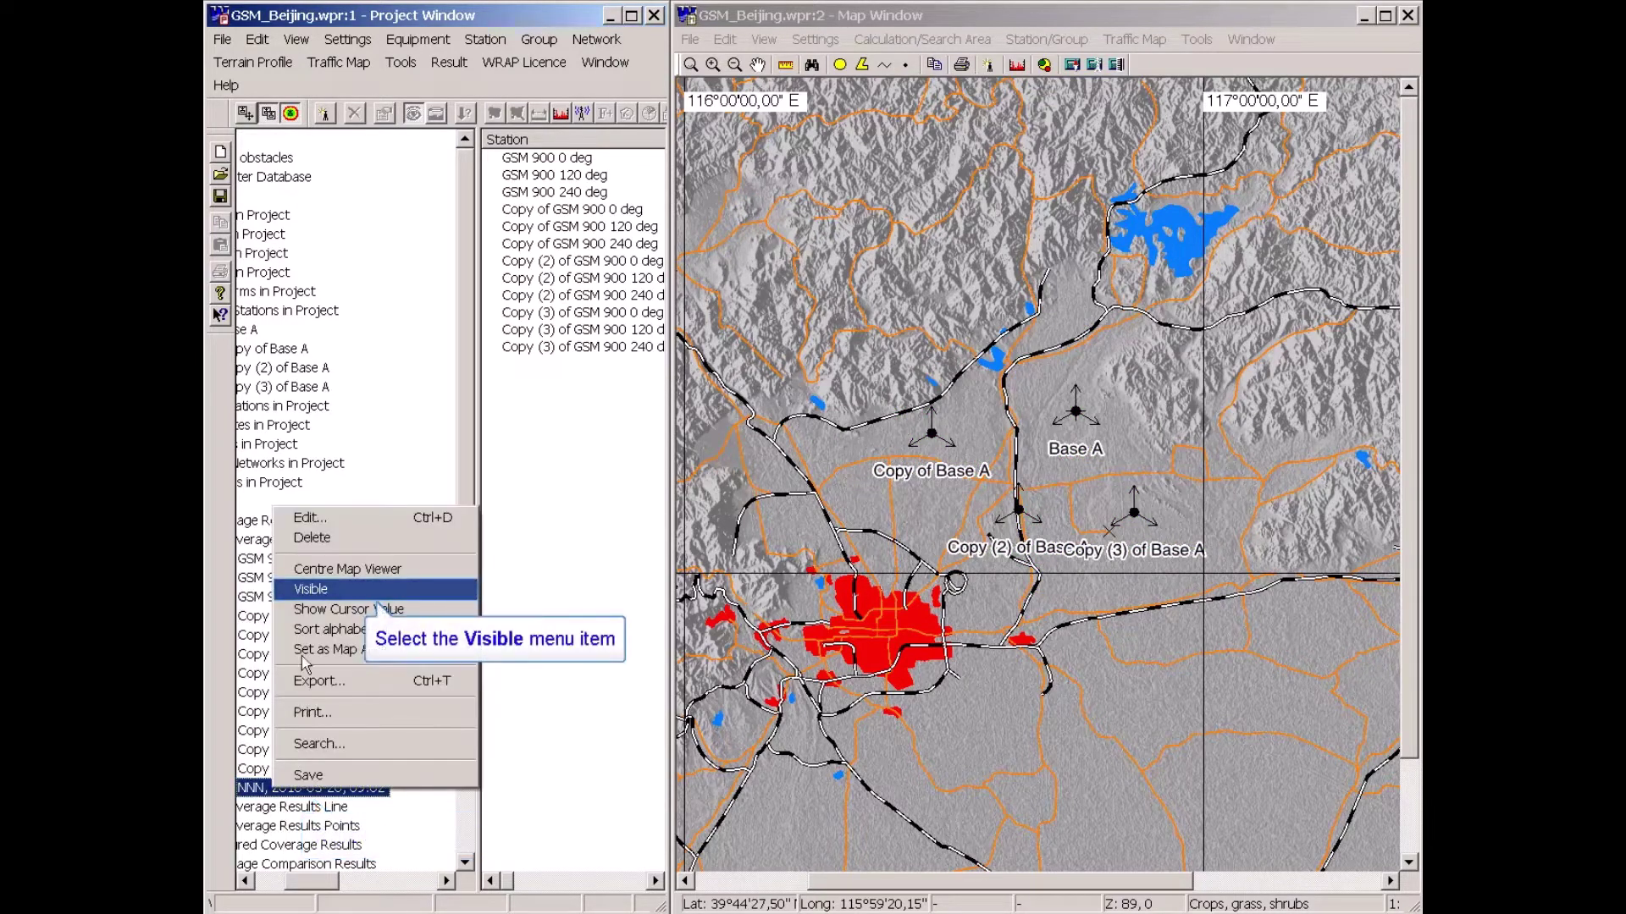
{"action": "left_click", "coordinate": [308, 590]}
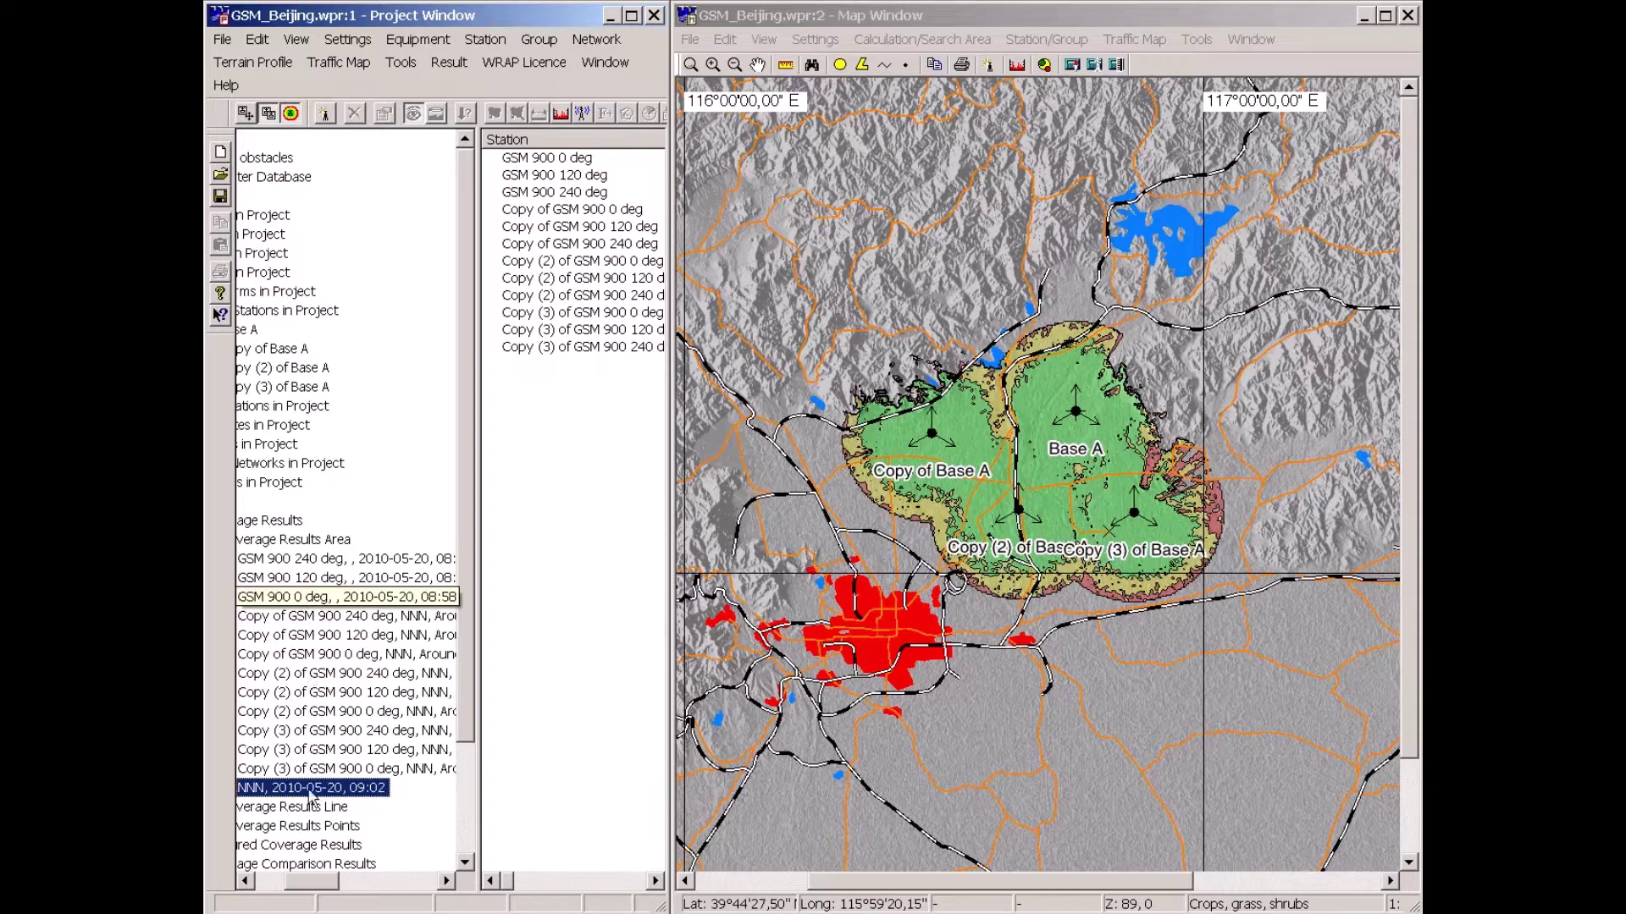
- Delete all the listed sector stations, from GSM 900 0 deg through Copy (3) of GSM 900 240 deg
{"action": "left_click_drag", "start_coordinate": [310, 883], "coordinate": [302, 883]}
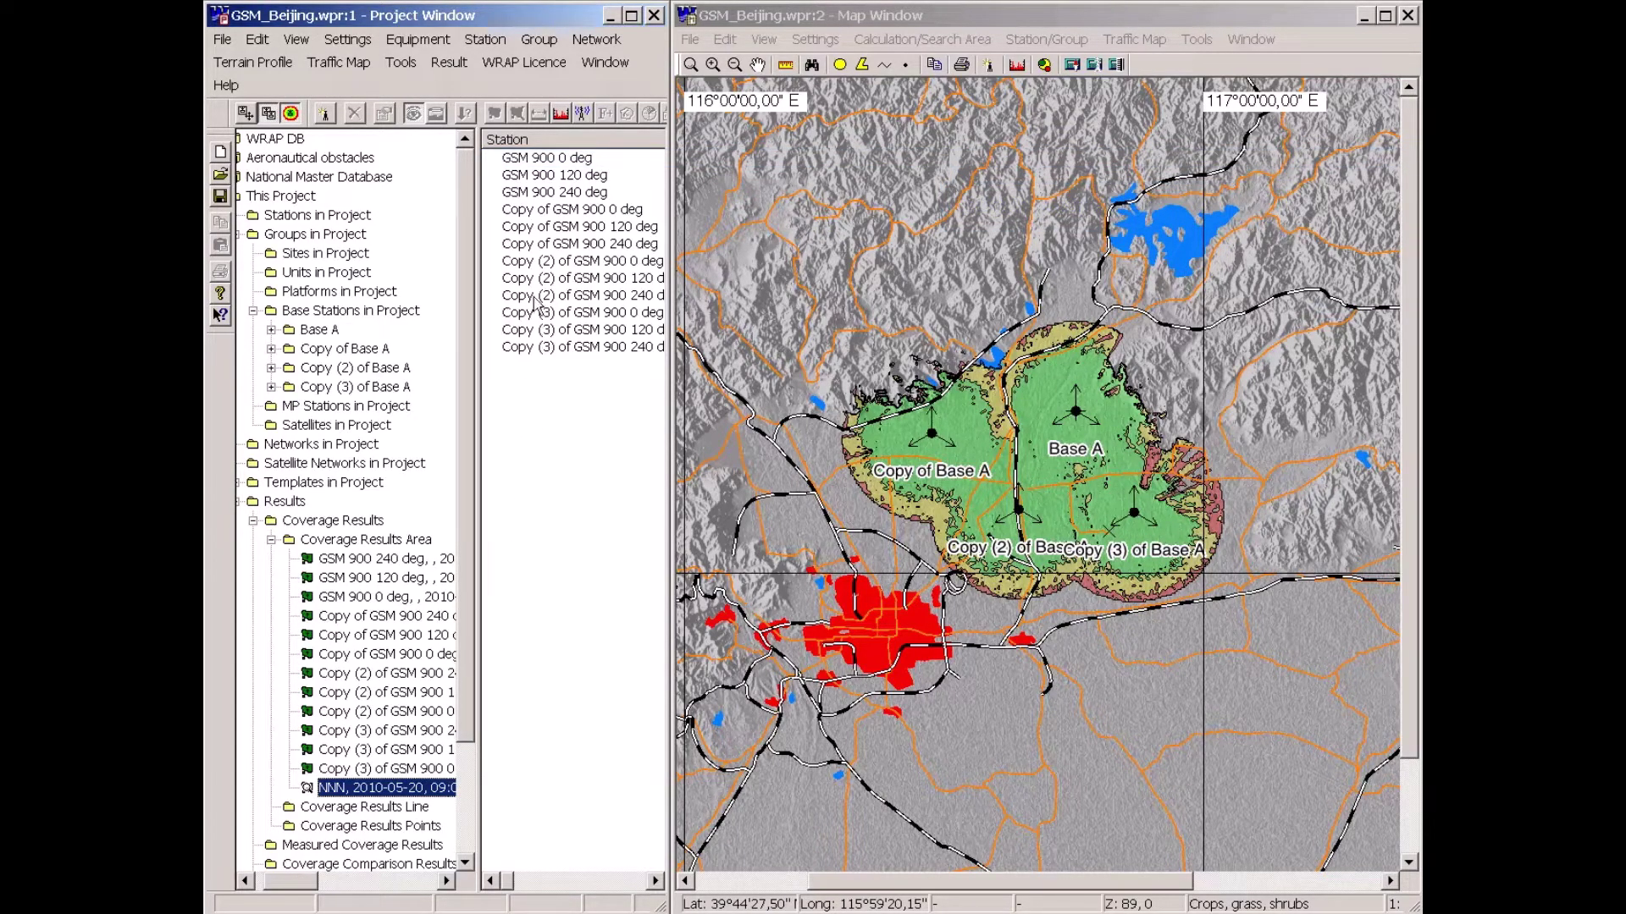
{"action": "left_click", "coordinate": [538, 162]}
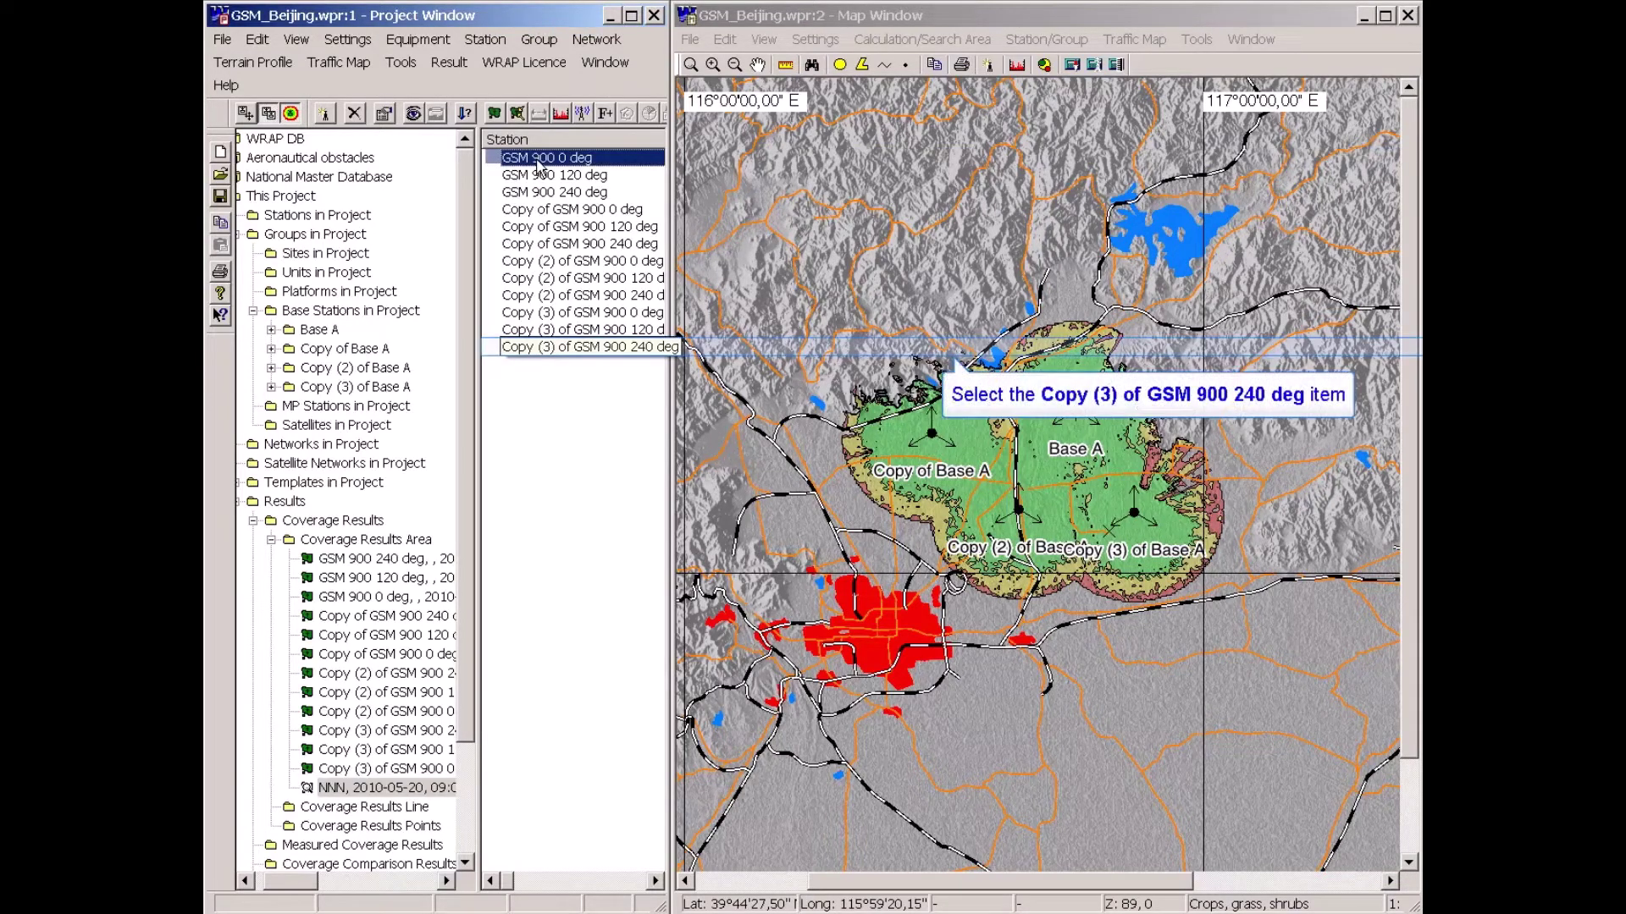
{"action": "left_click", "coordinate": [528, 348], "text": "shift"}
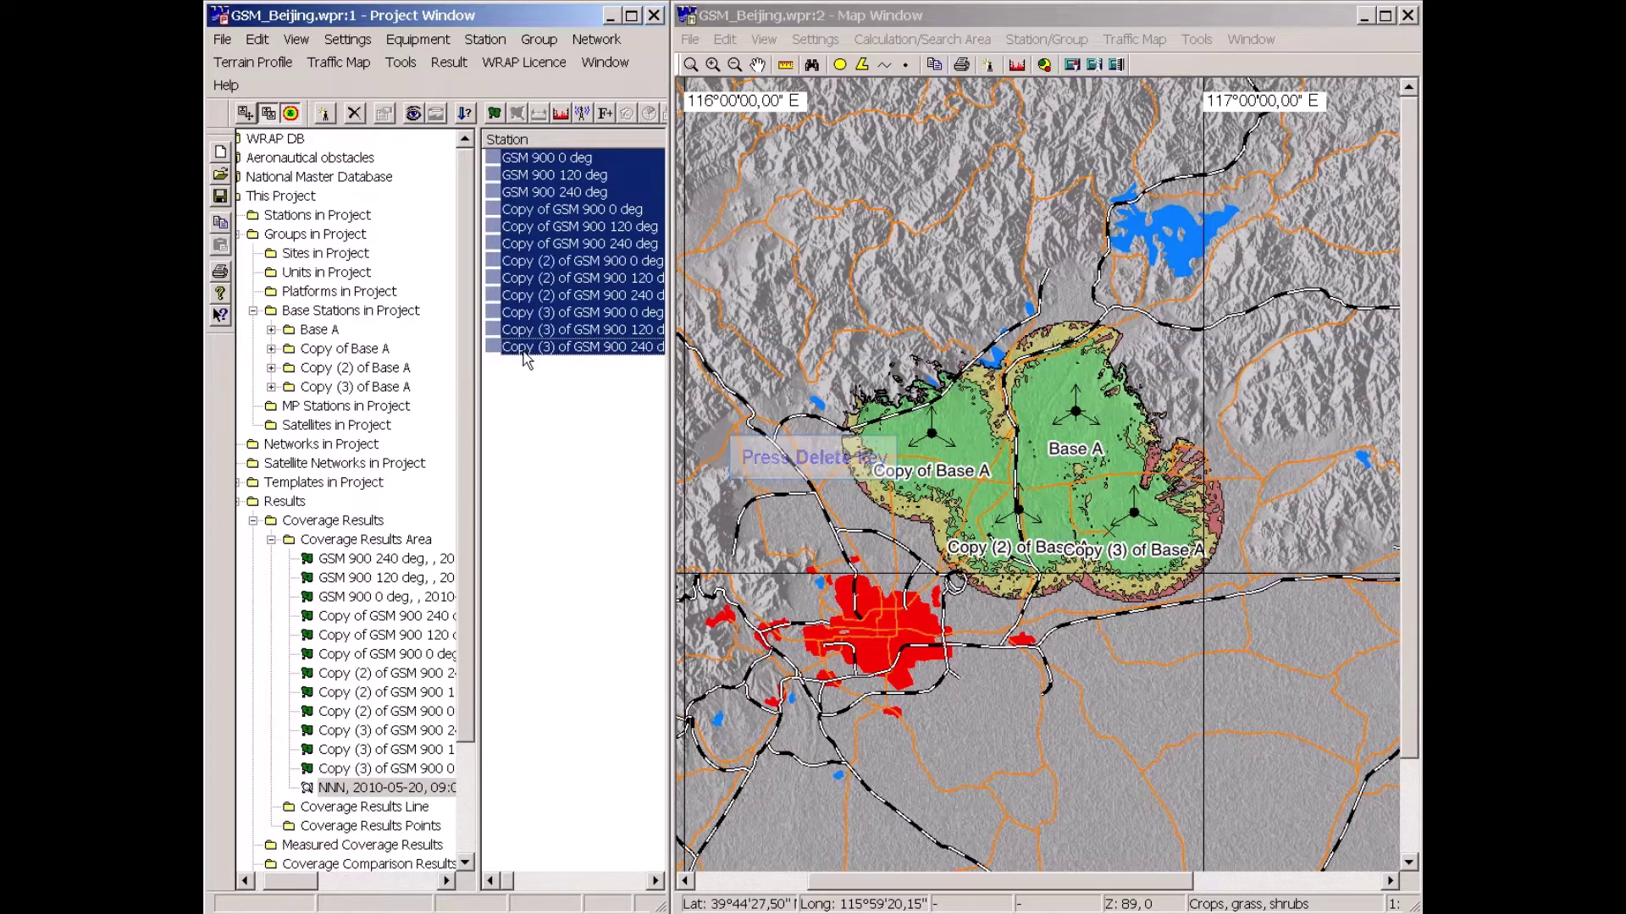
{"action": "key", "text": "Delete"}
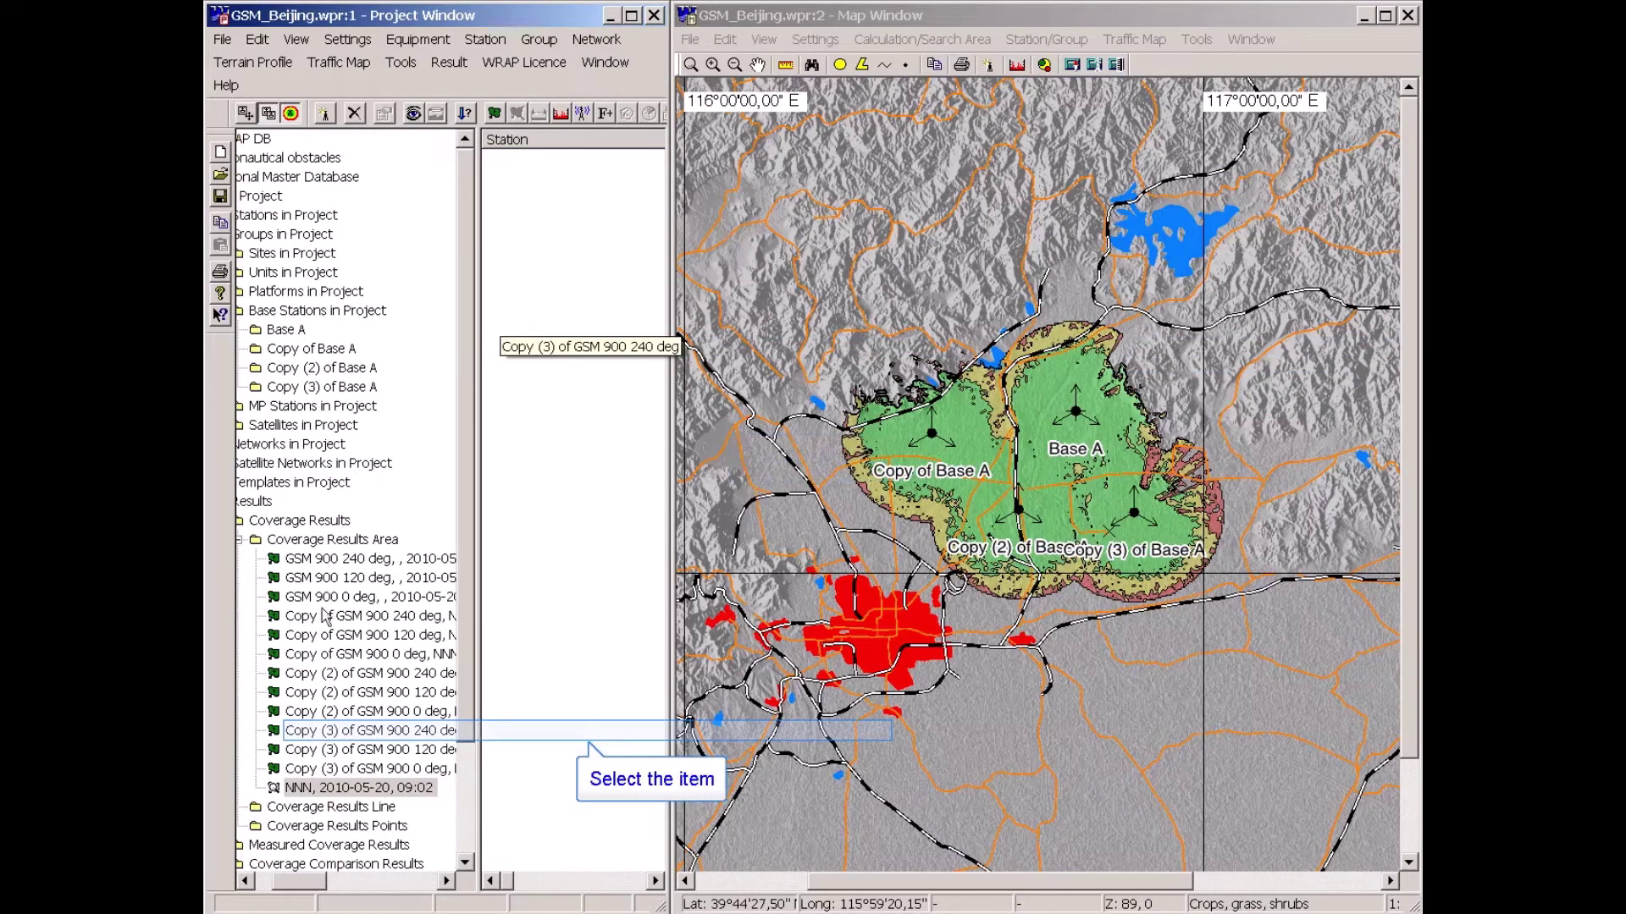
- Delete all individual sector coverage results, keeping the composite NNN result, and hide that composite on the map
{"action": "left_click", "coordinate": [315, 737]}
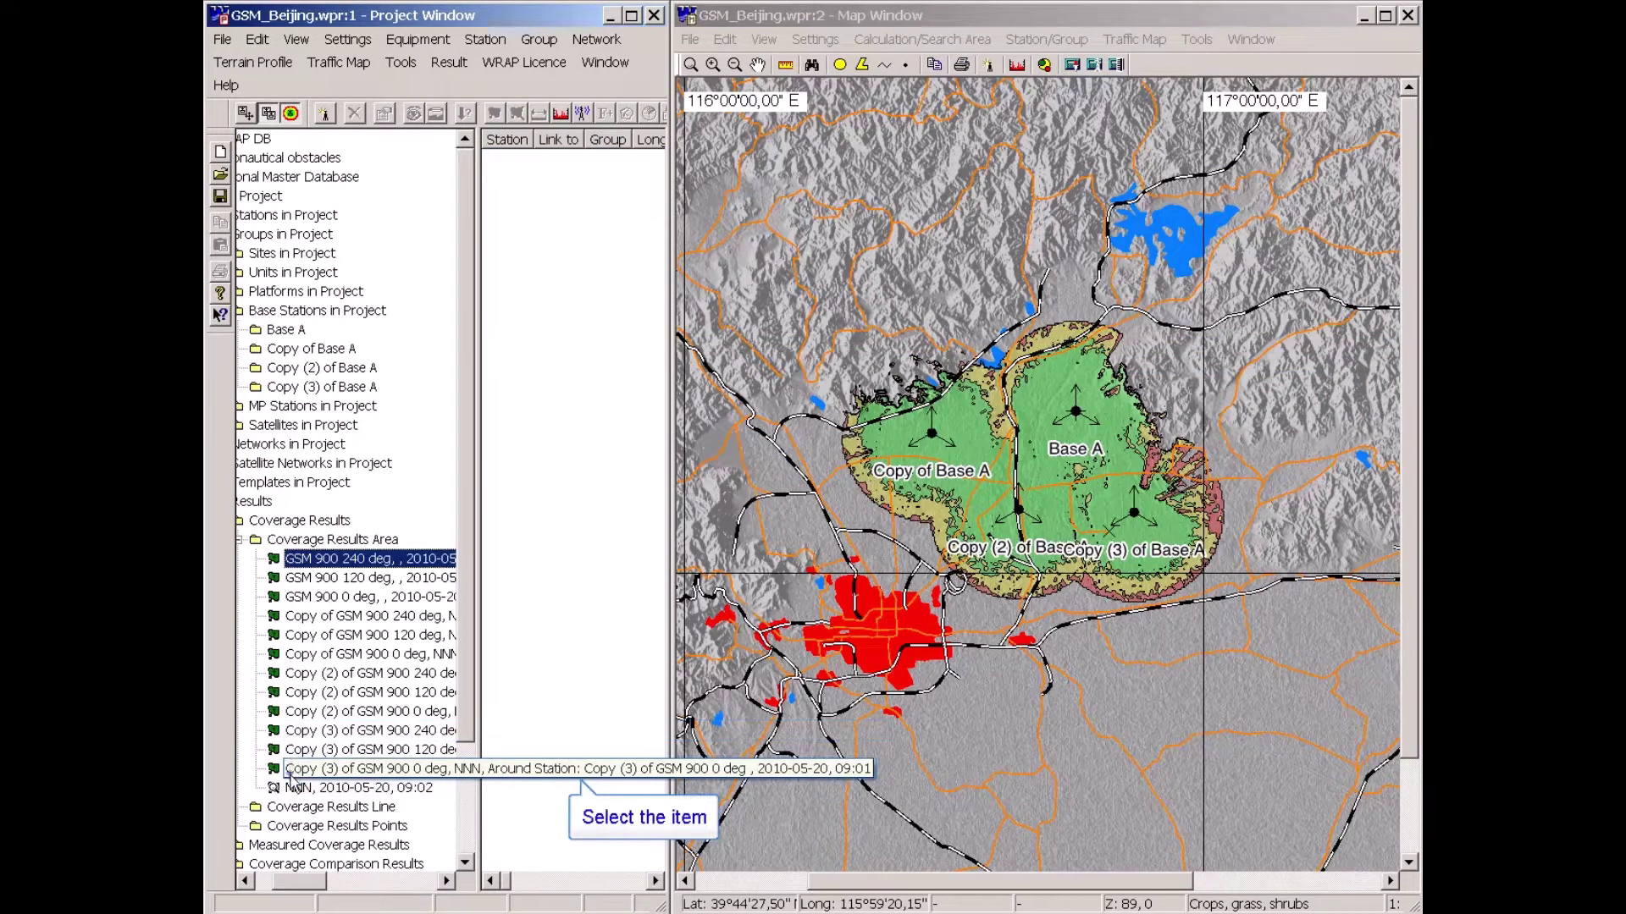
{"action": "left_click", "coordinate": [289, 777], "text": "shift"}
{"action": "key", "text": "Delete"}
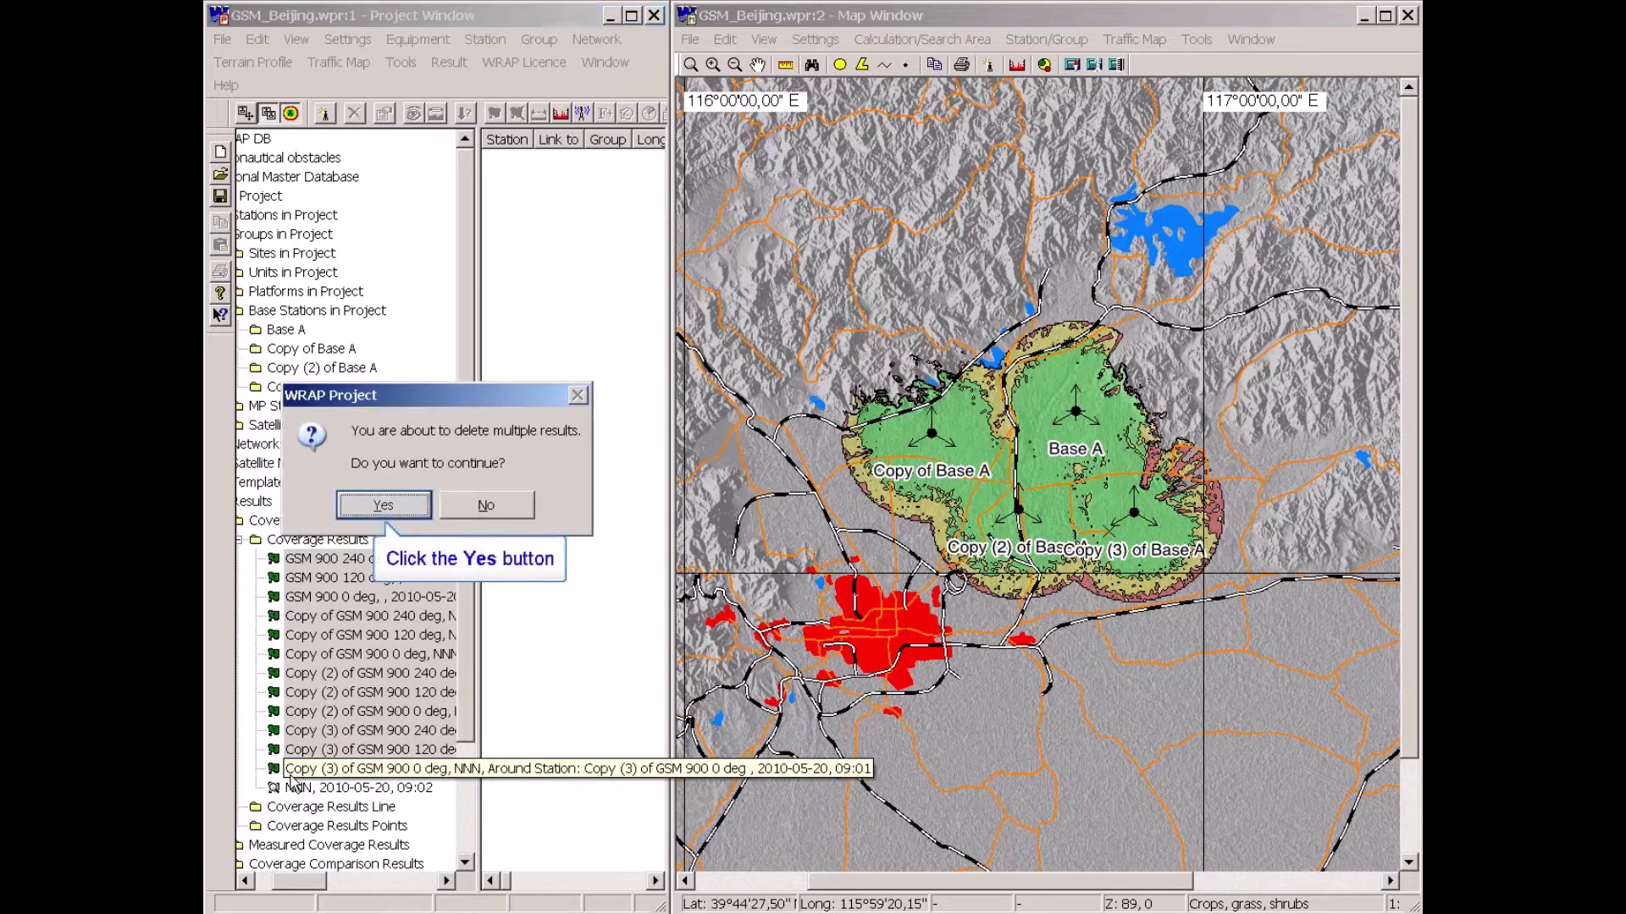
{"action": "left_click", "coordinate": [380, 508]}
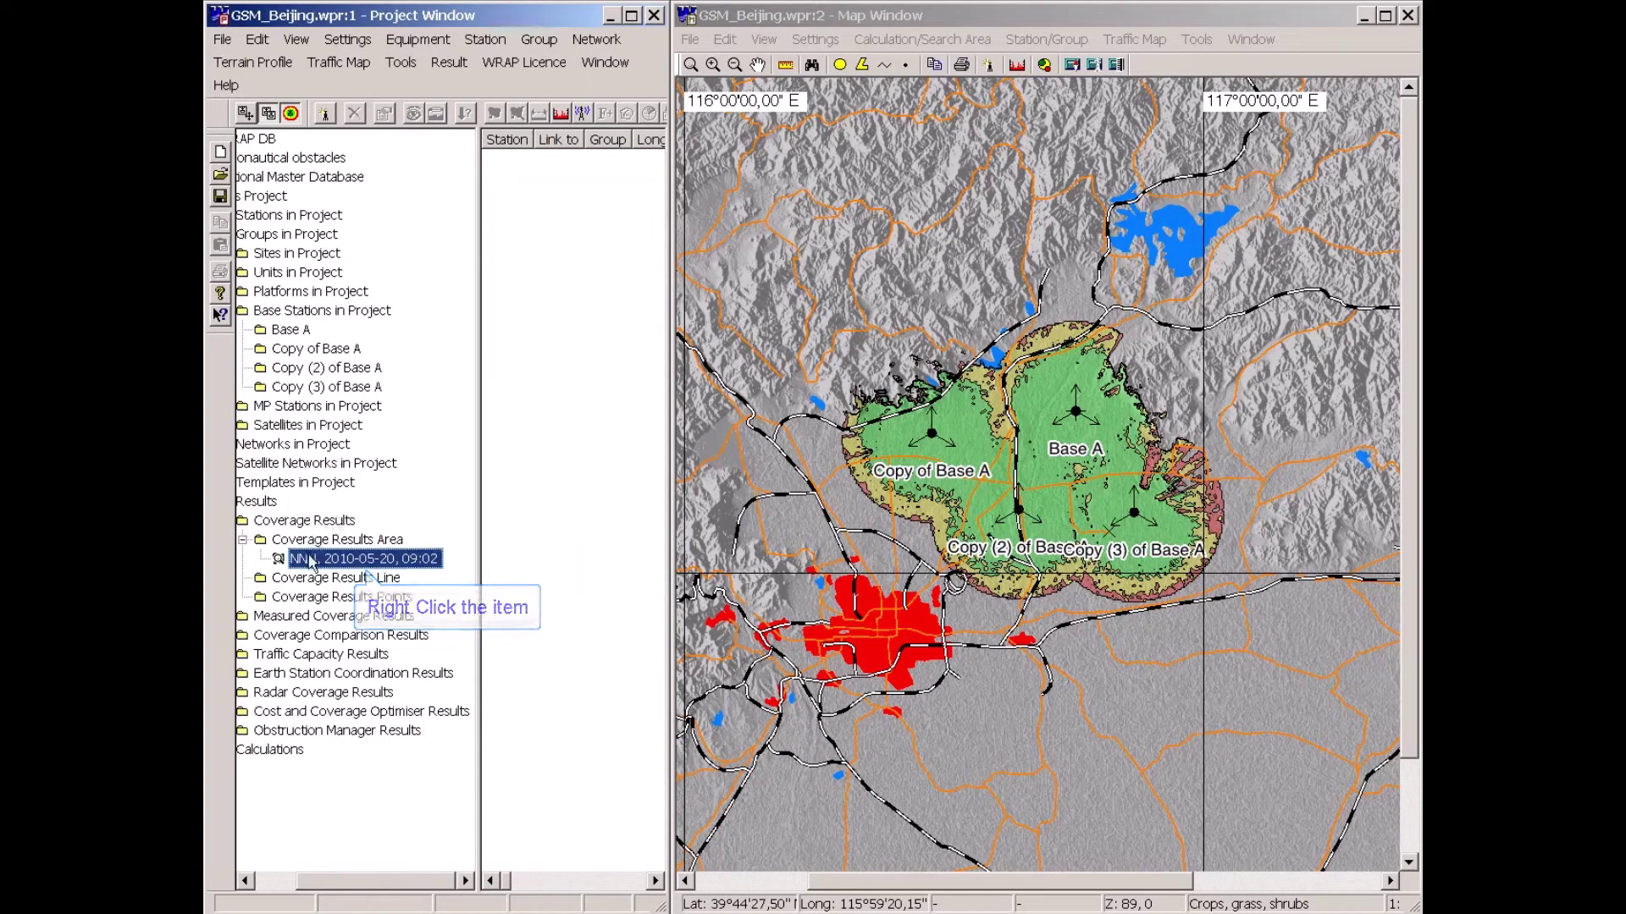
{"action": "right_click", "coordinate": [312, 561]}
{"action": "left_click", "coordinate": [332, 644]}
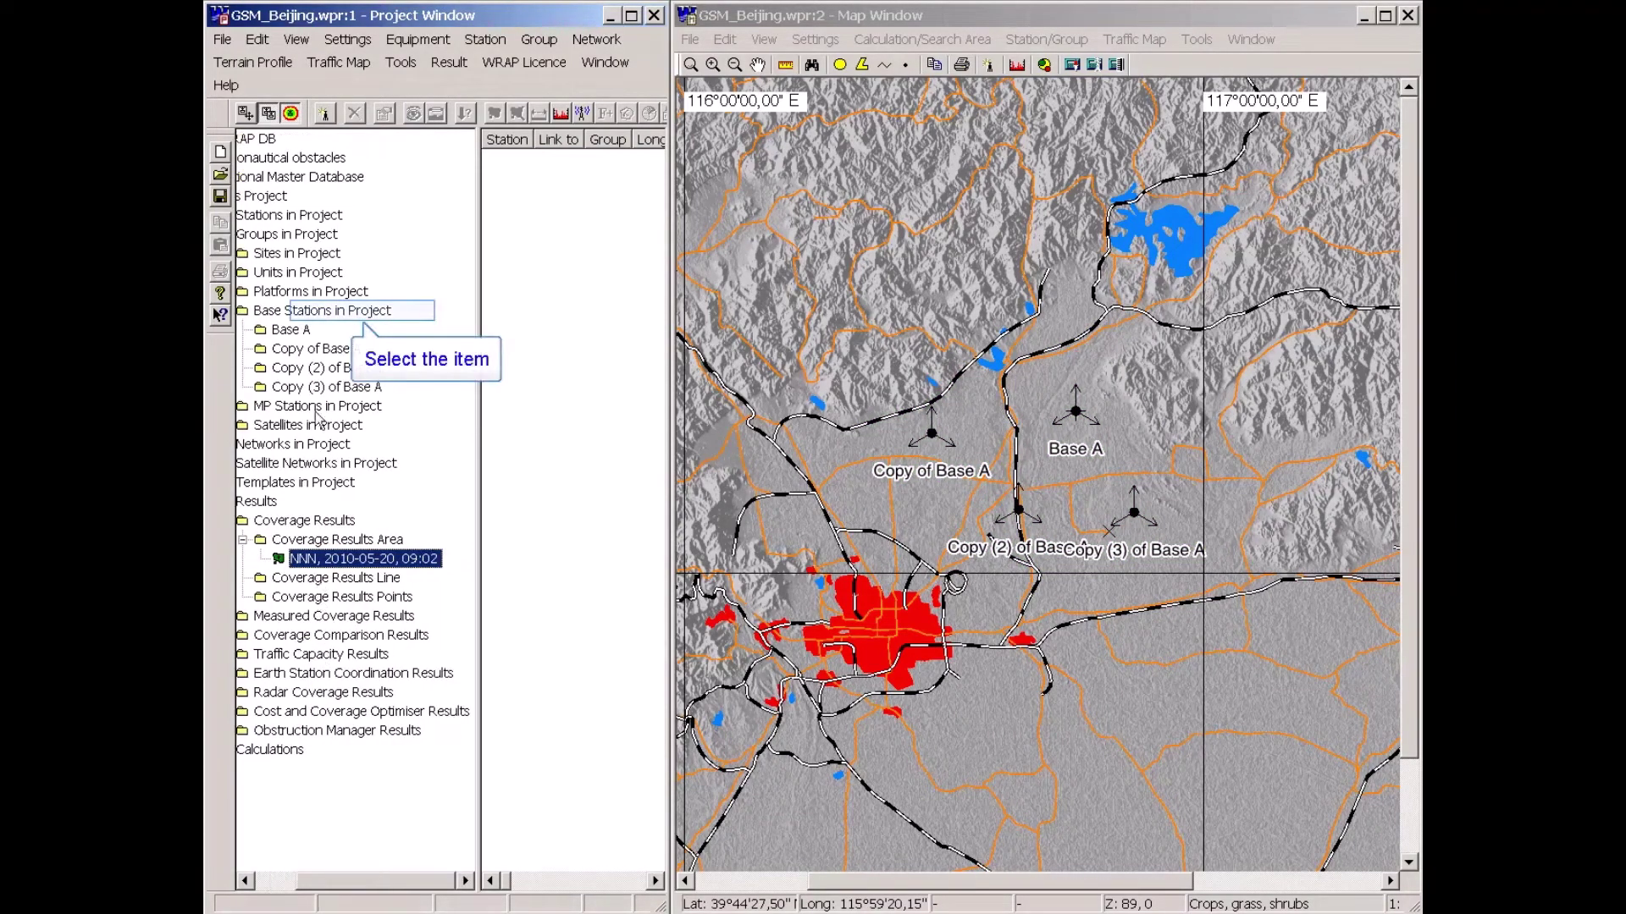
- Delete Base A and its three copies from the base stations in the project
{"action": "left_click", "coordinate": [315, 312]}
{"action": "left_click", "coordinate": [518, 159]}
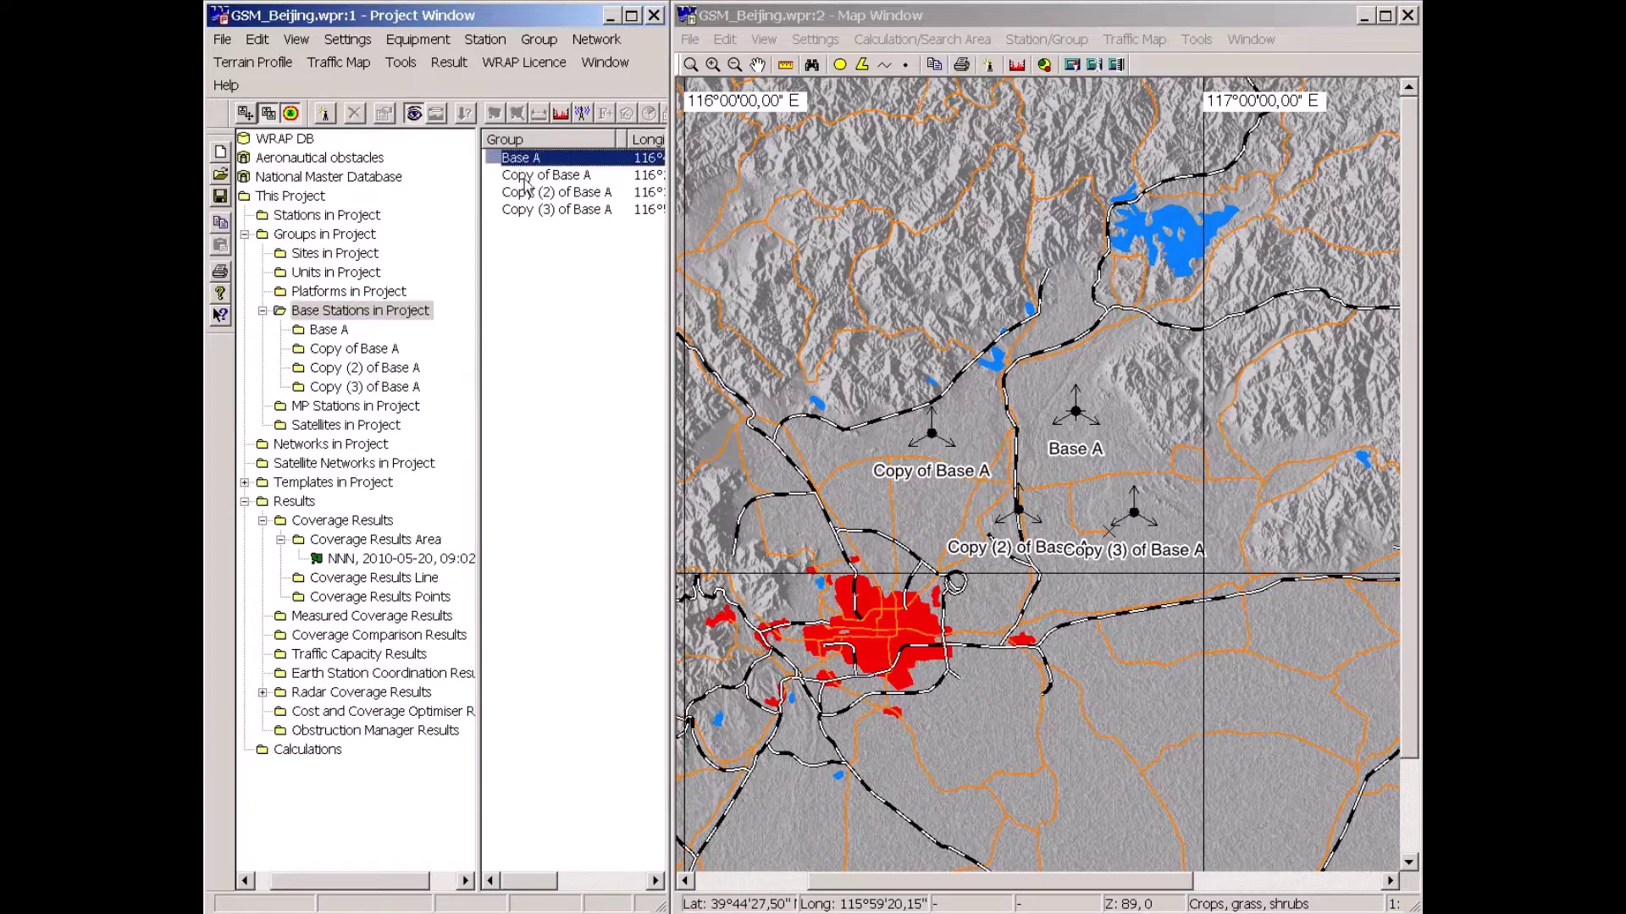
{"action": "left_click", "coordinate": [529, 211], "text": "shift"}
{"action": "right_click", "coordinate": [527, 212]}
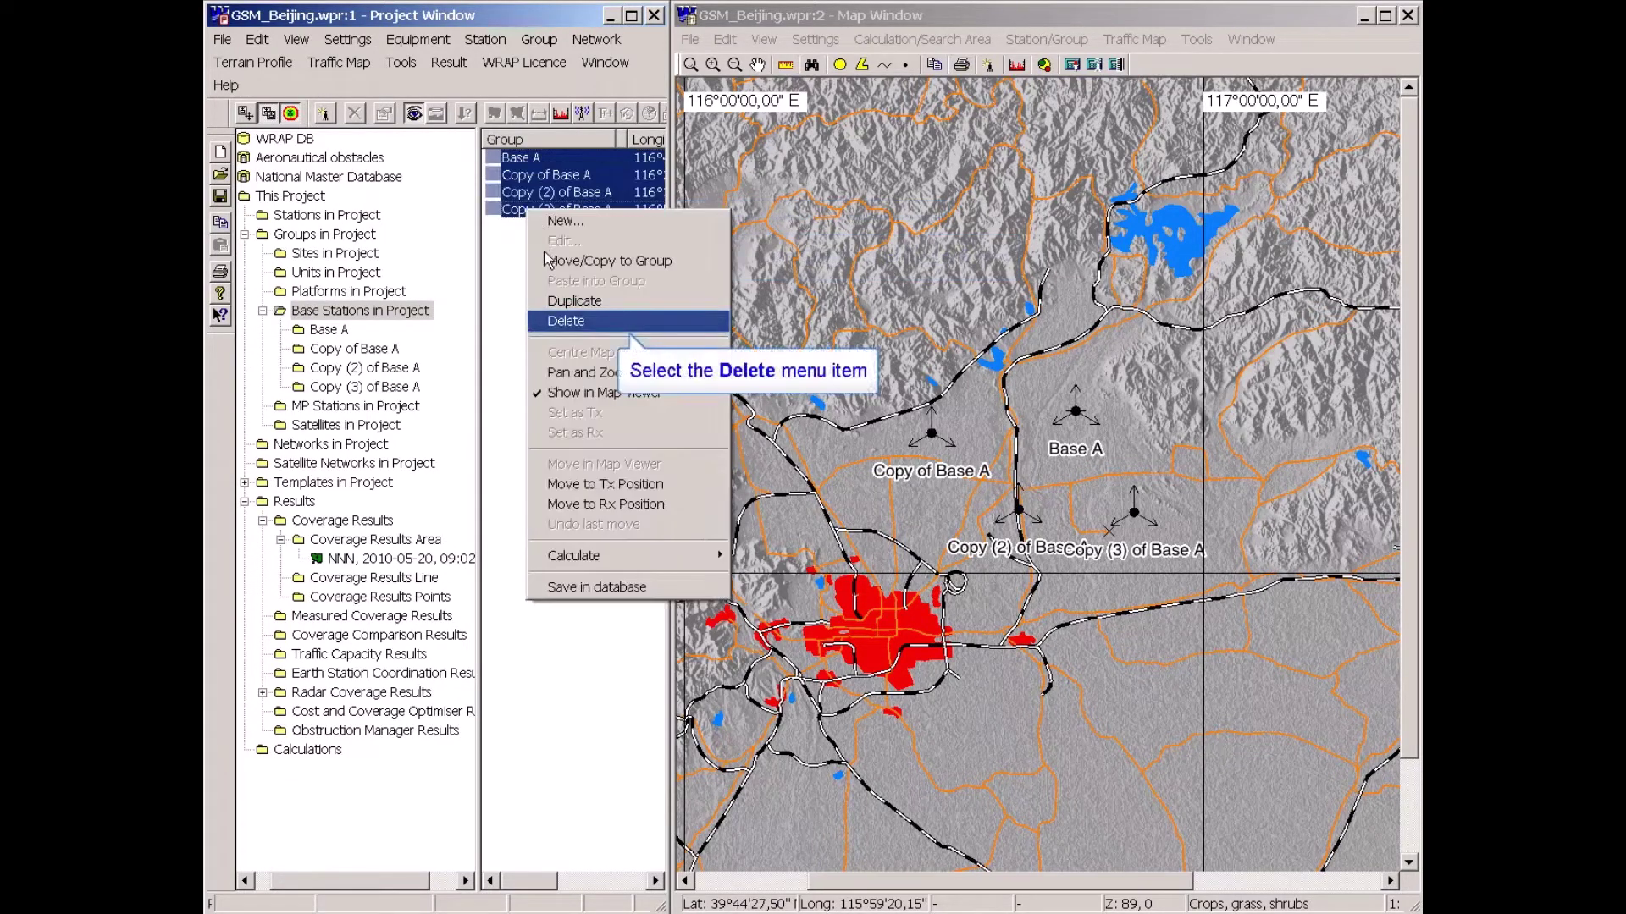
{"action": "left_click", "coordinate": [550, 321]}
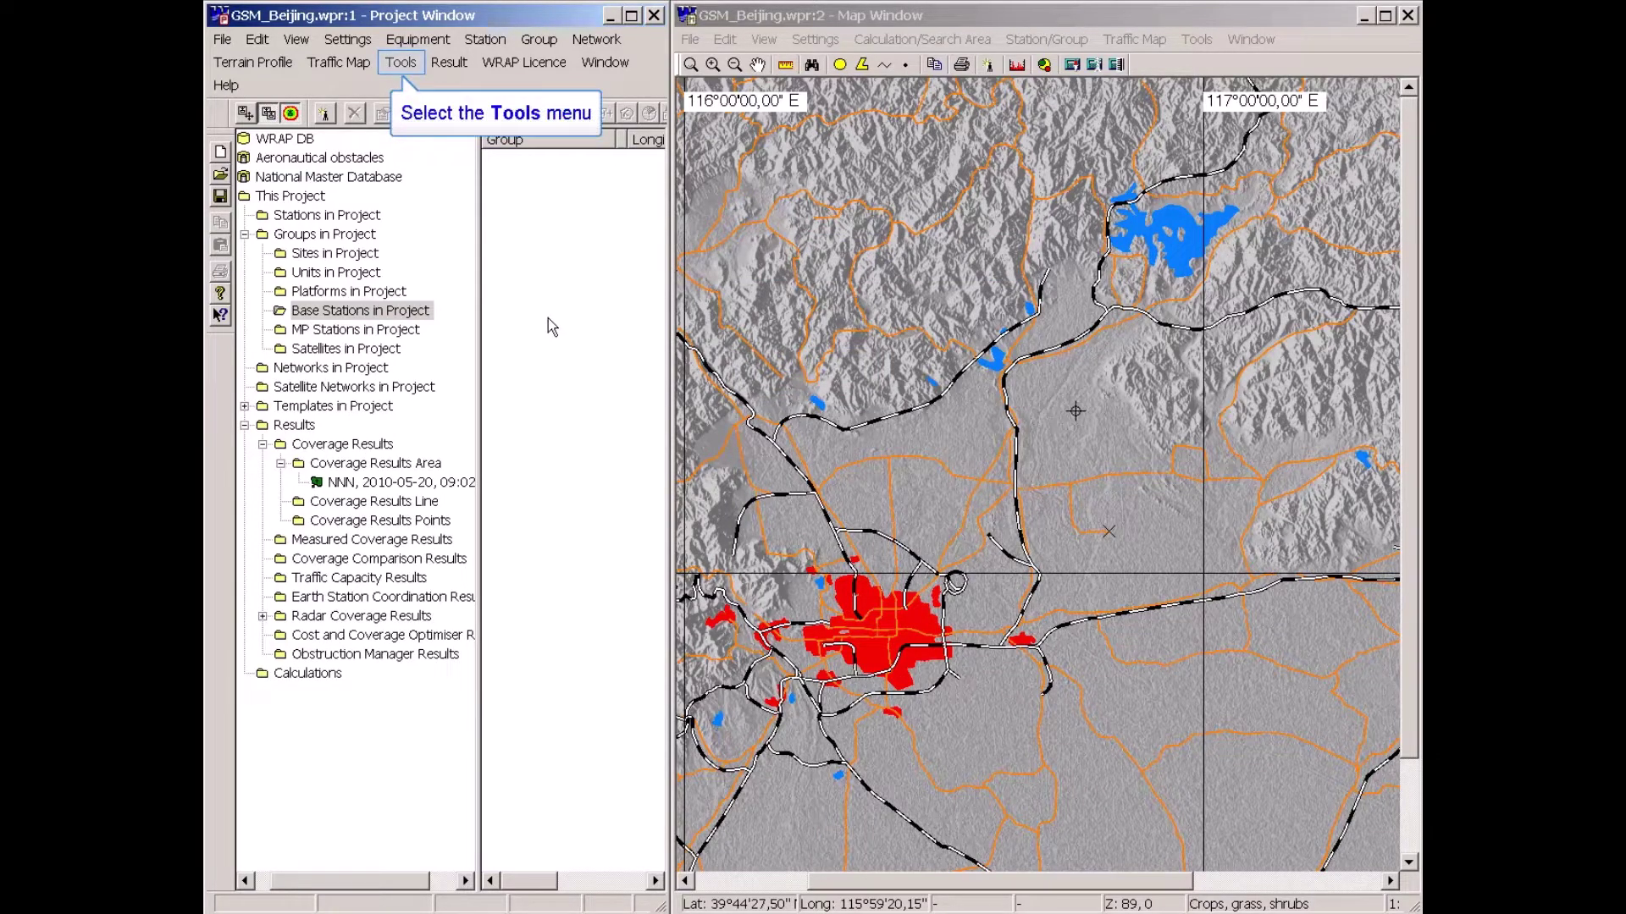
- Start the Cost and Coverage Optimiser, load its settings from GSM.wco, and move the dialog clear of the map
{"action": "left_click", "coordinate": [402, 63]}
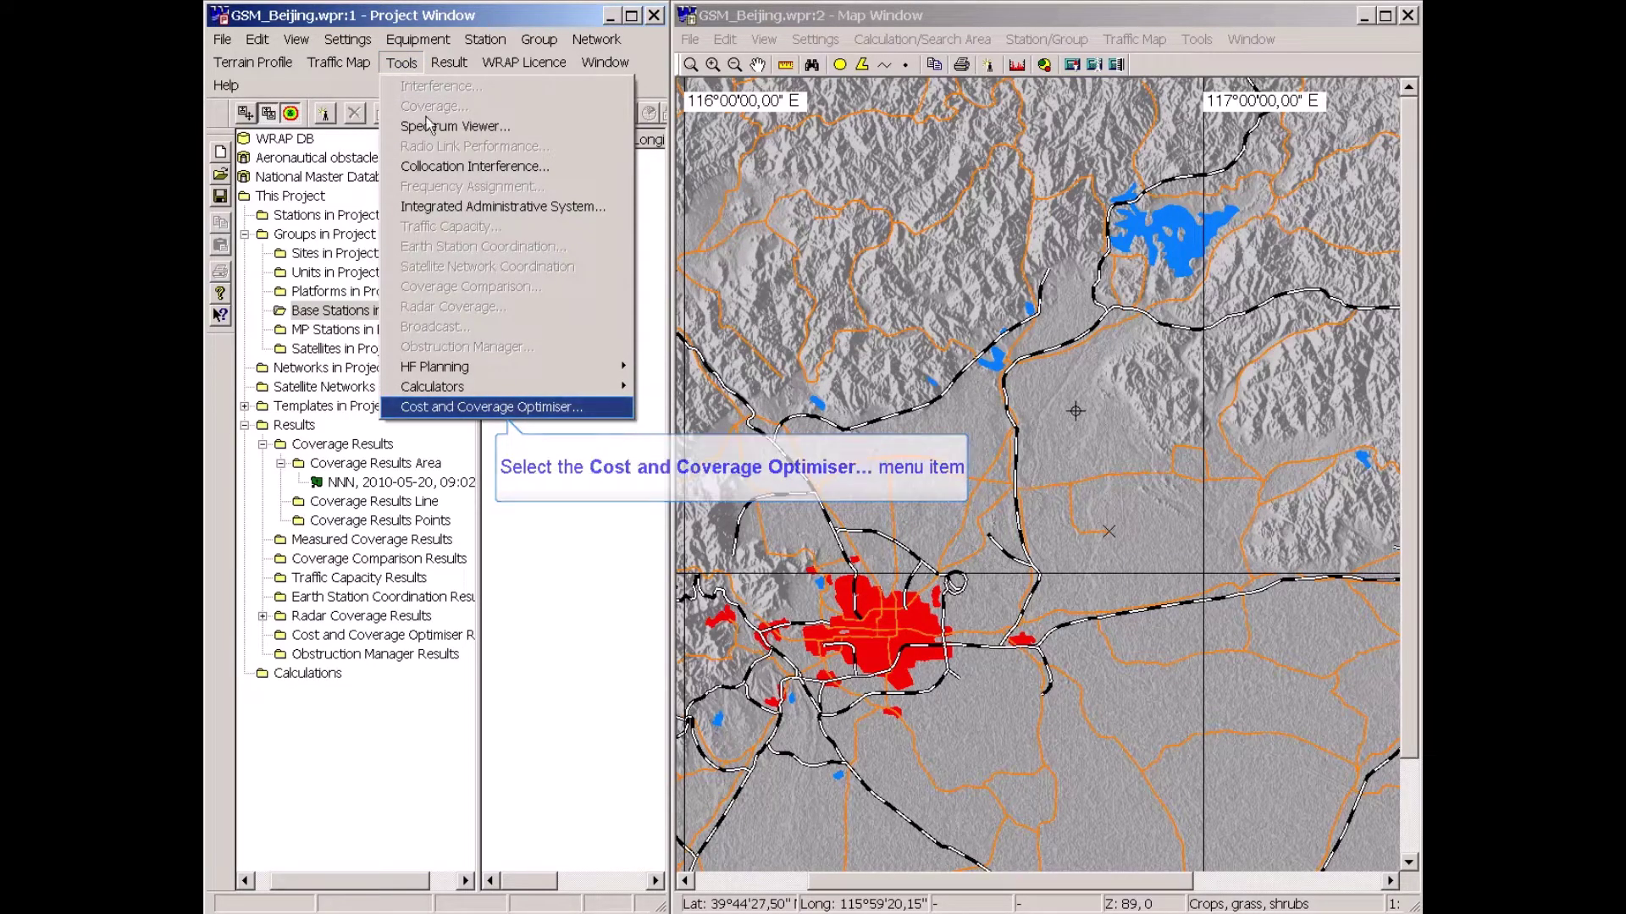
{"action": "left_click", "coordinate": [443, 408]}
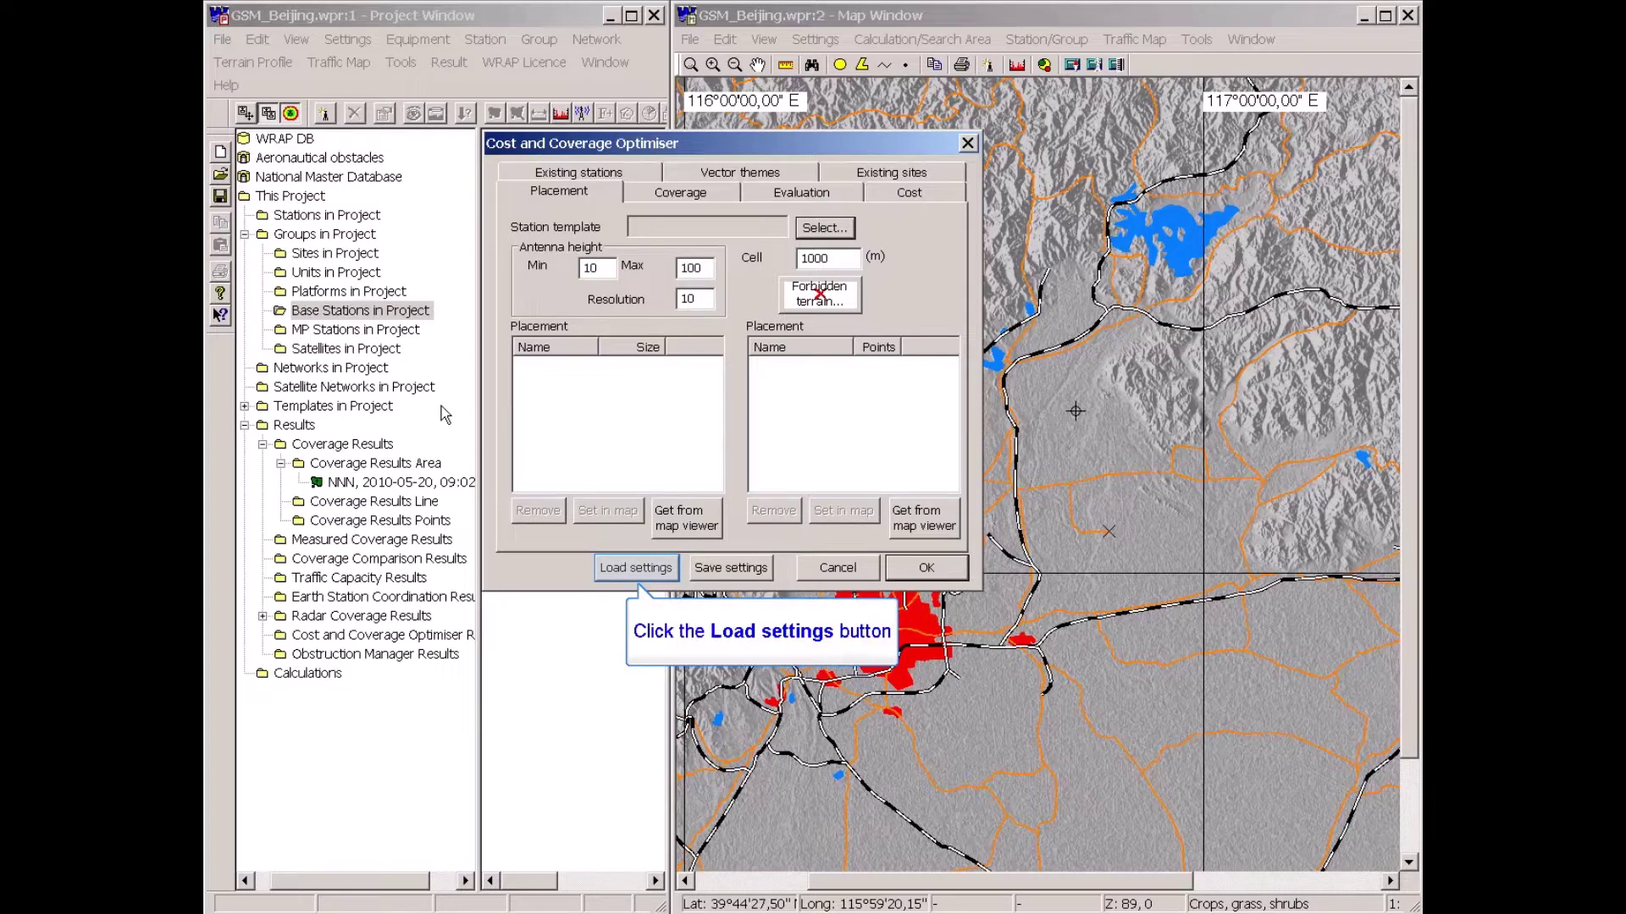
{"action": "left_click", "coordinate": [637, 569]}
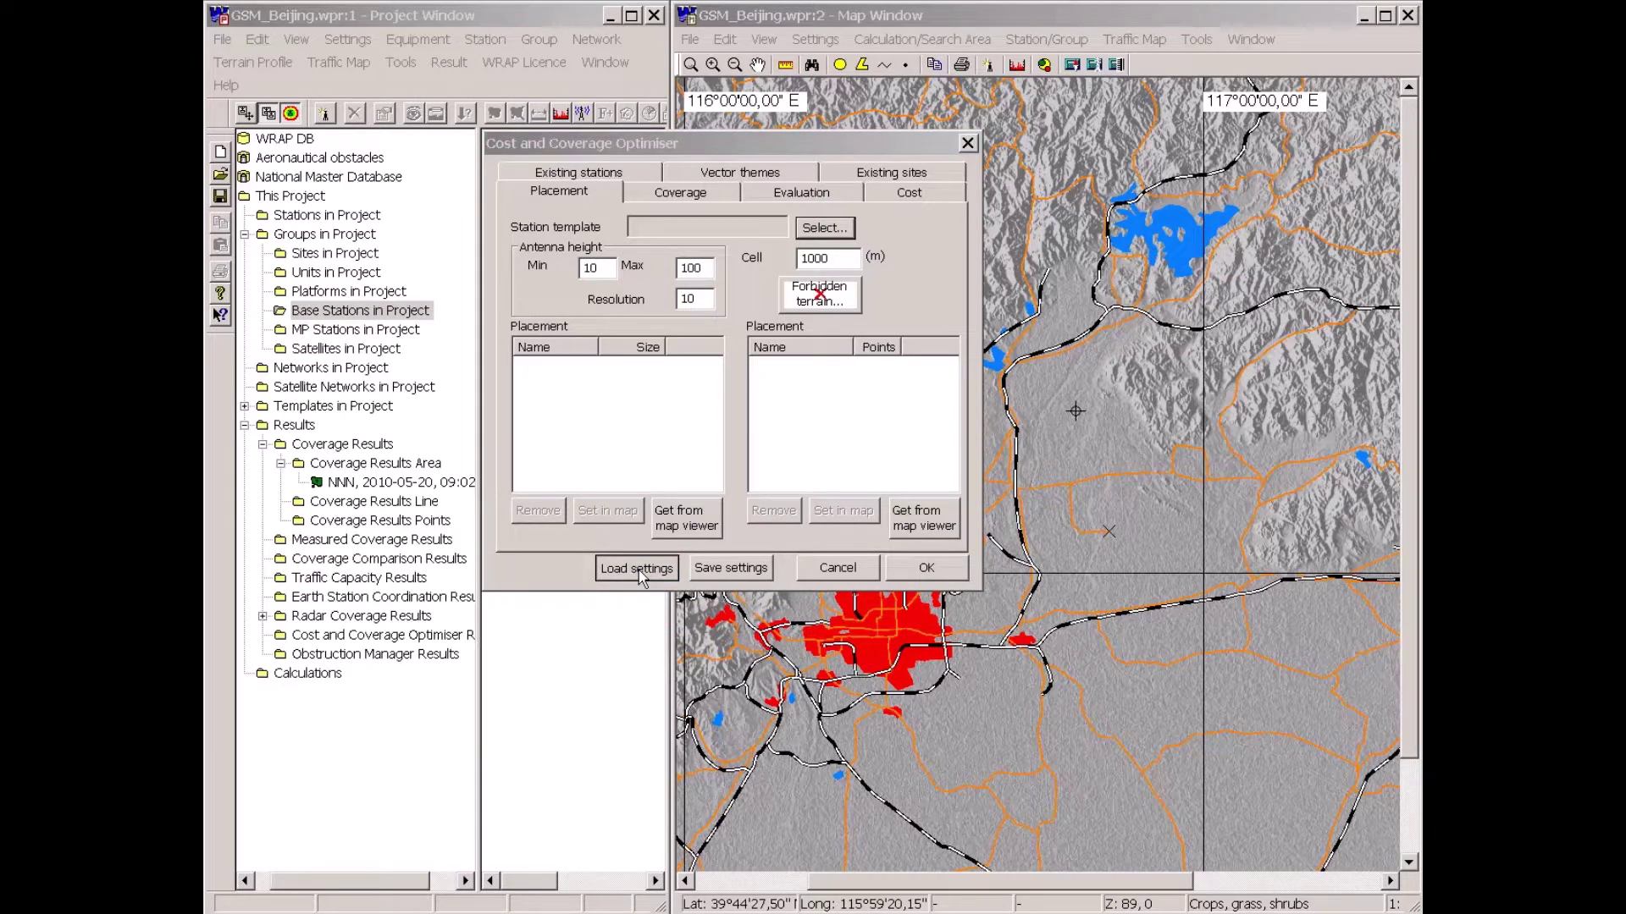
{"action": "left_click", "coordinate": [547, 200]}
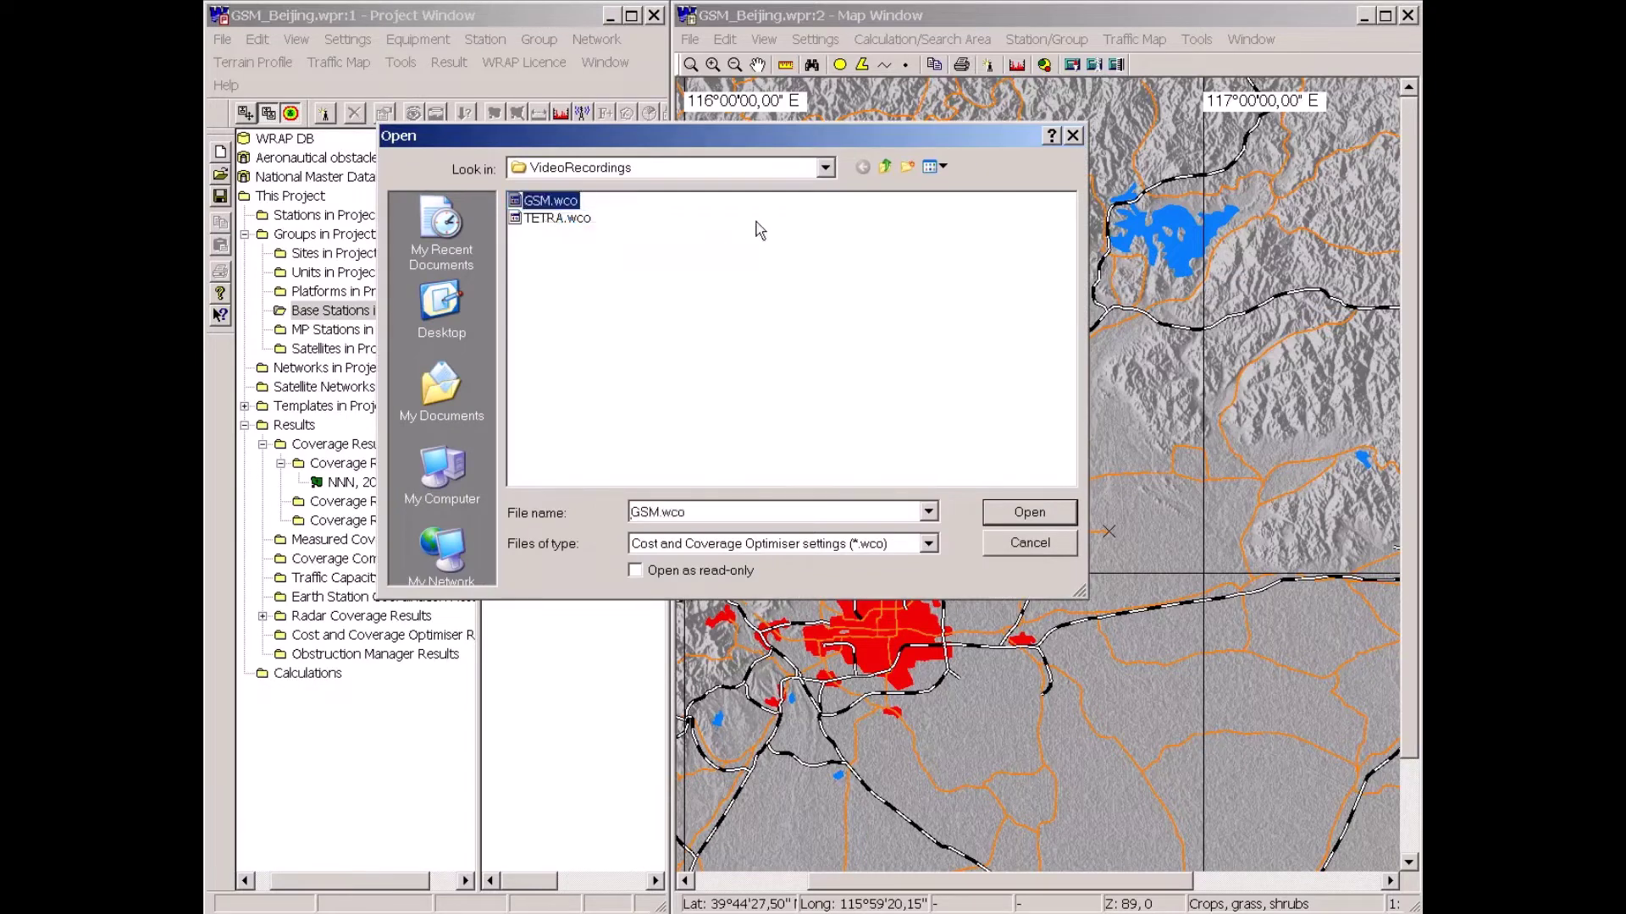
{"action": "left_click", "coordinate": [1031, 513]}
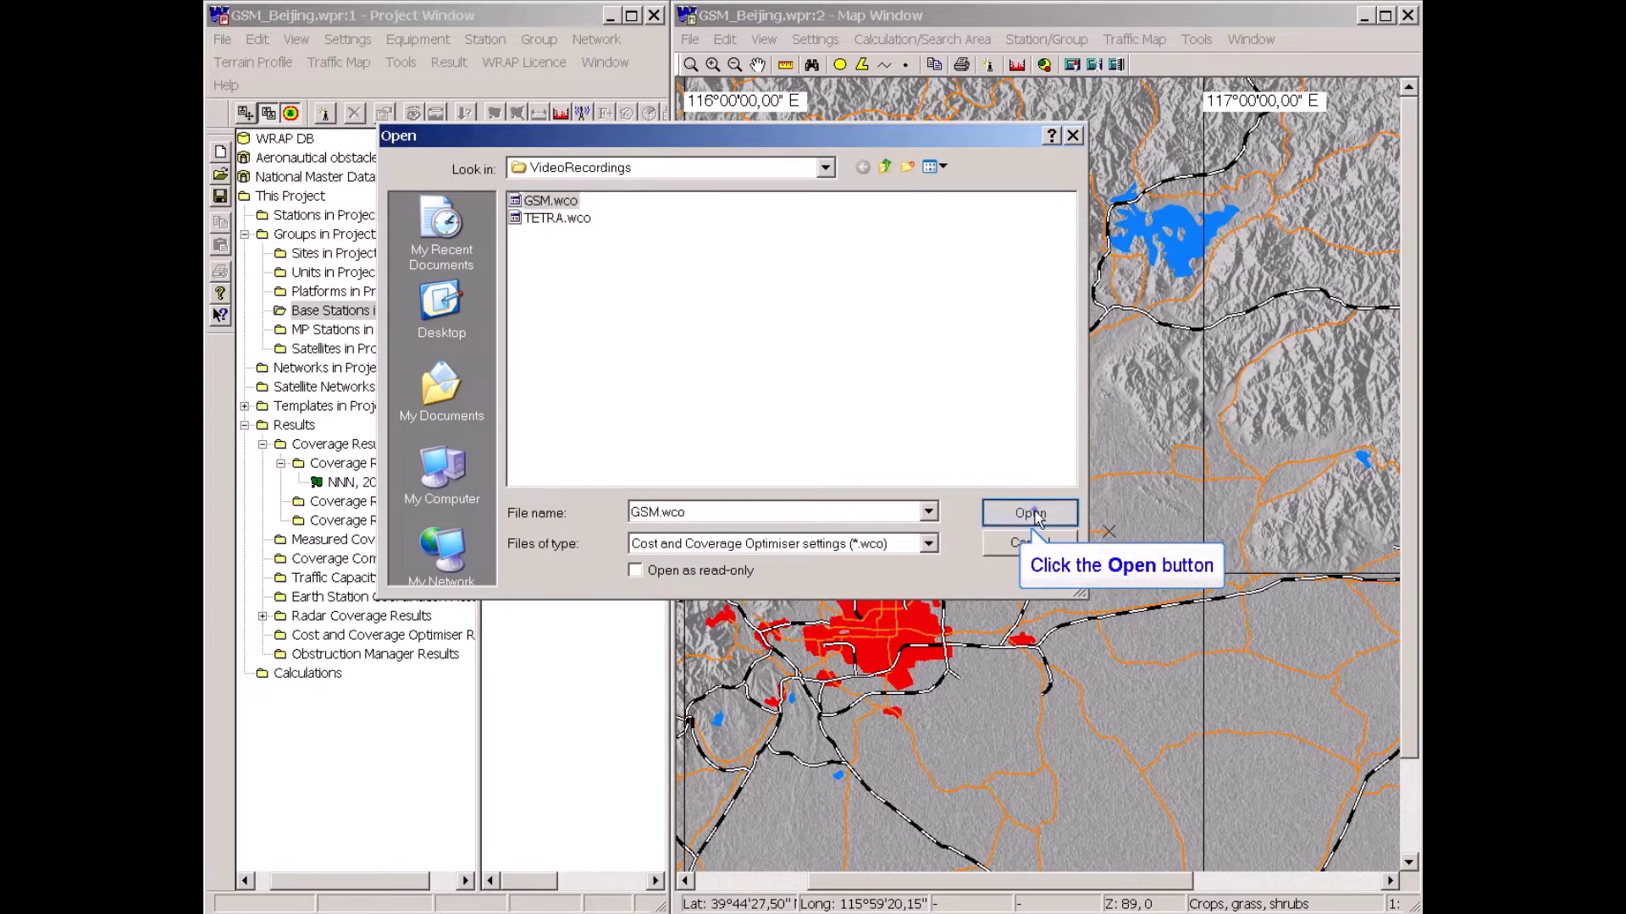
{"action": "left_click_drag", "start_coordinate": [883, 153], "coordinate": [625, 104]}
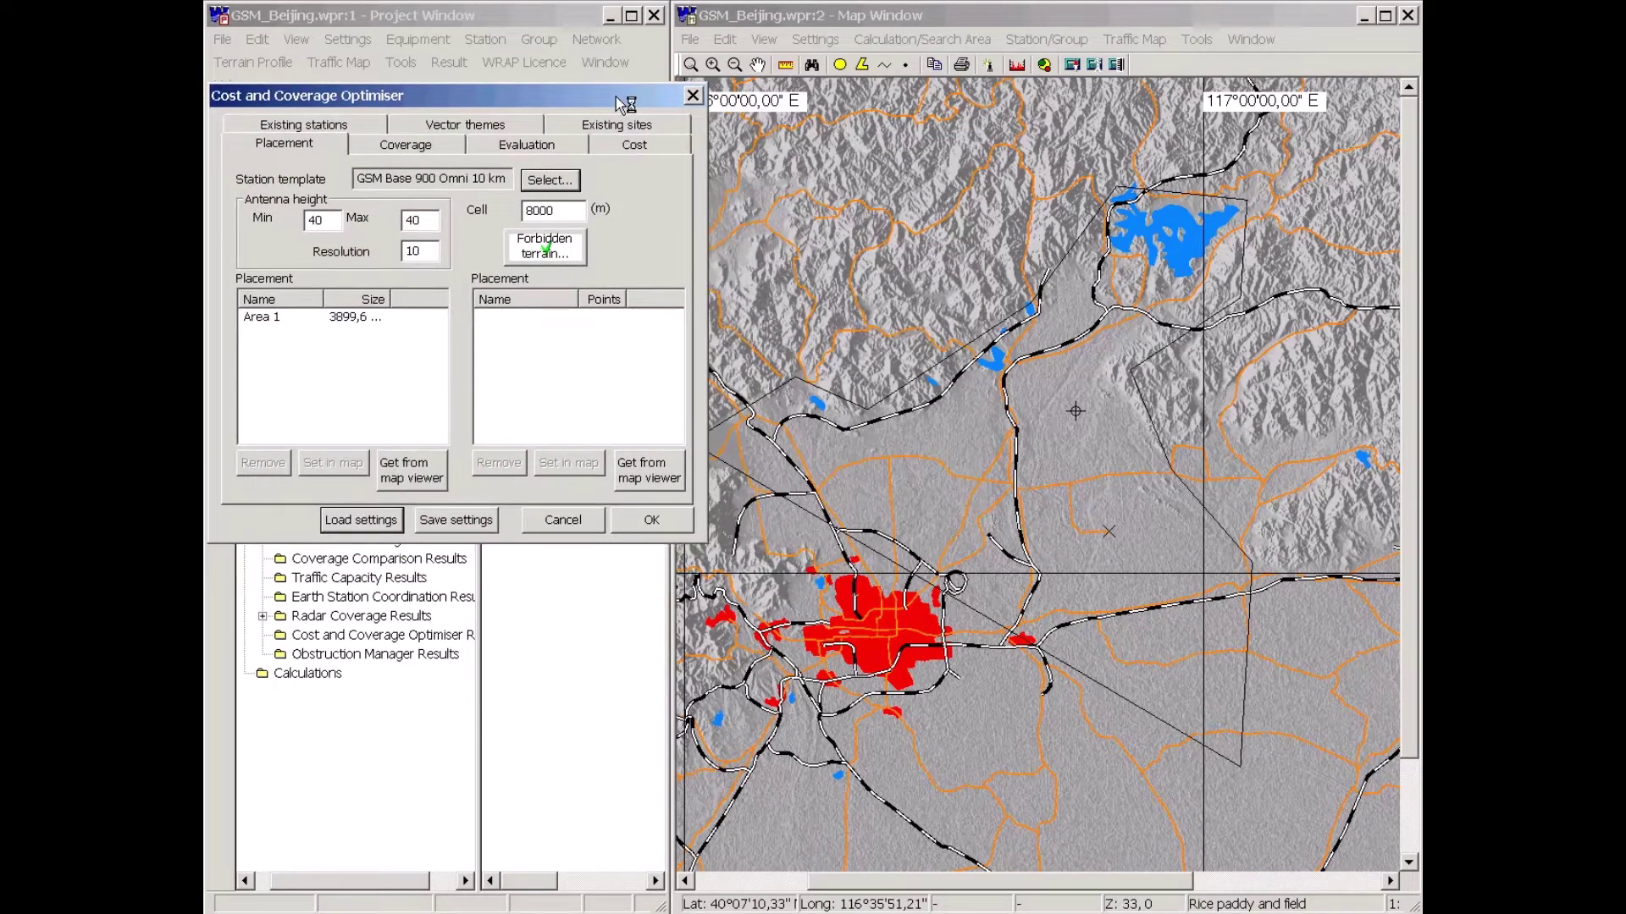
- Display the optimiser's coverage area Area 1 on the map
{"action": "key", "text": "Escape"}
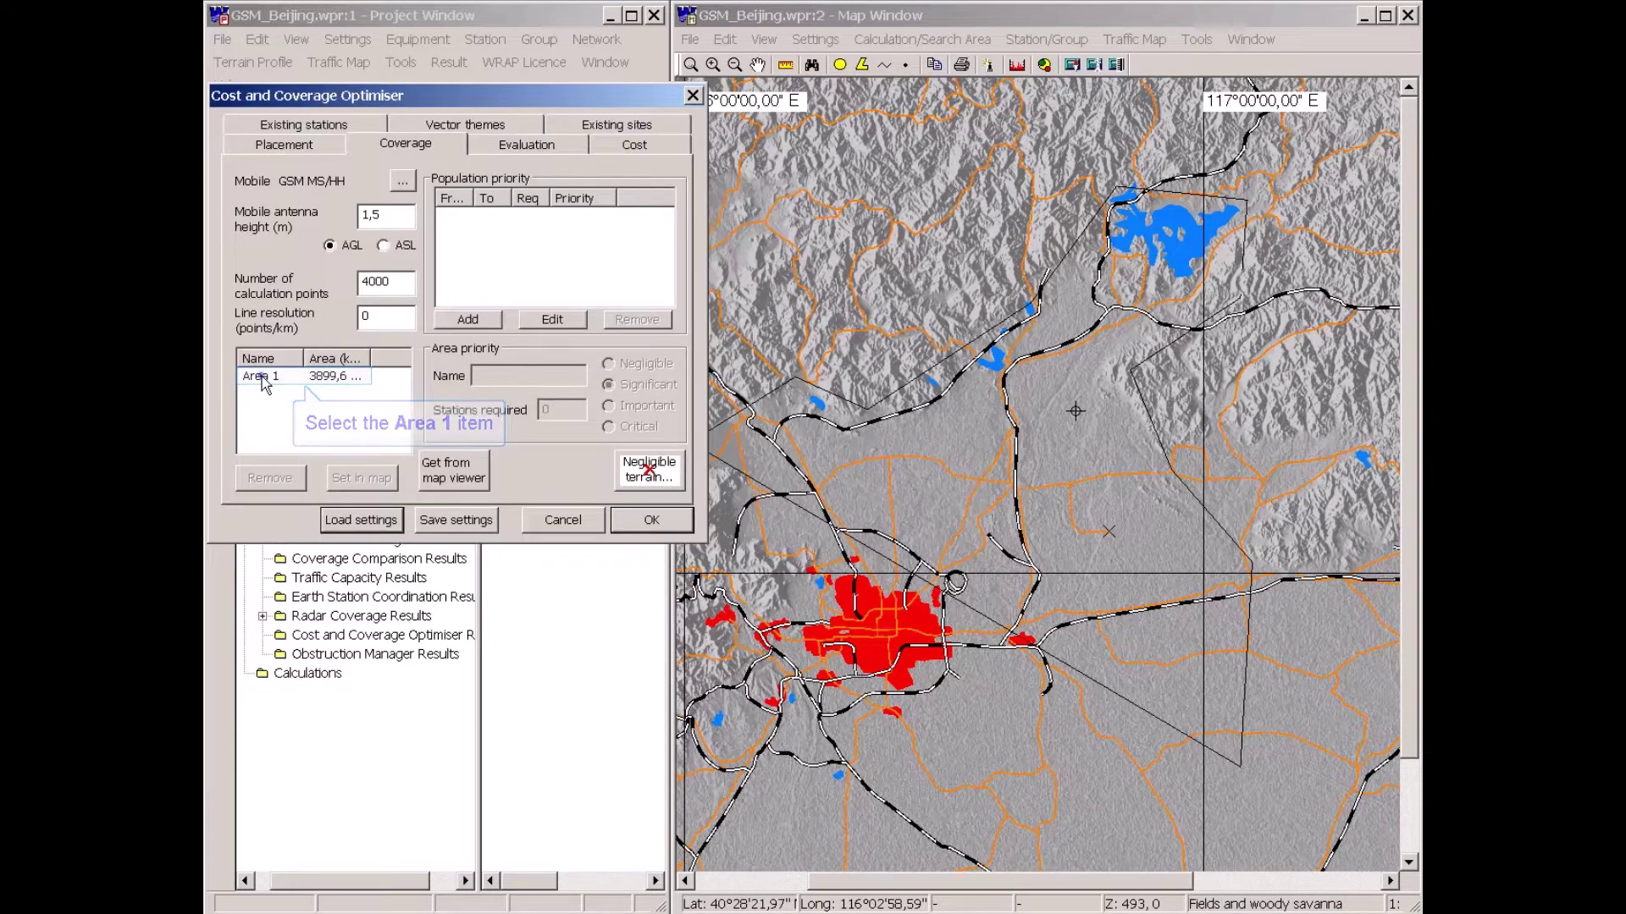
{"action": "left_click", "coordinate": [261, 376]}
{"action": "left_click", "coordinate": [342, 480]}
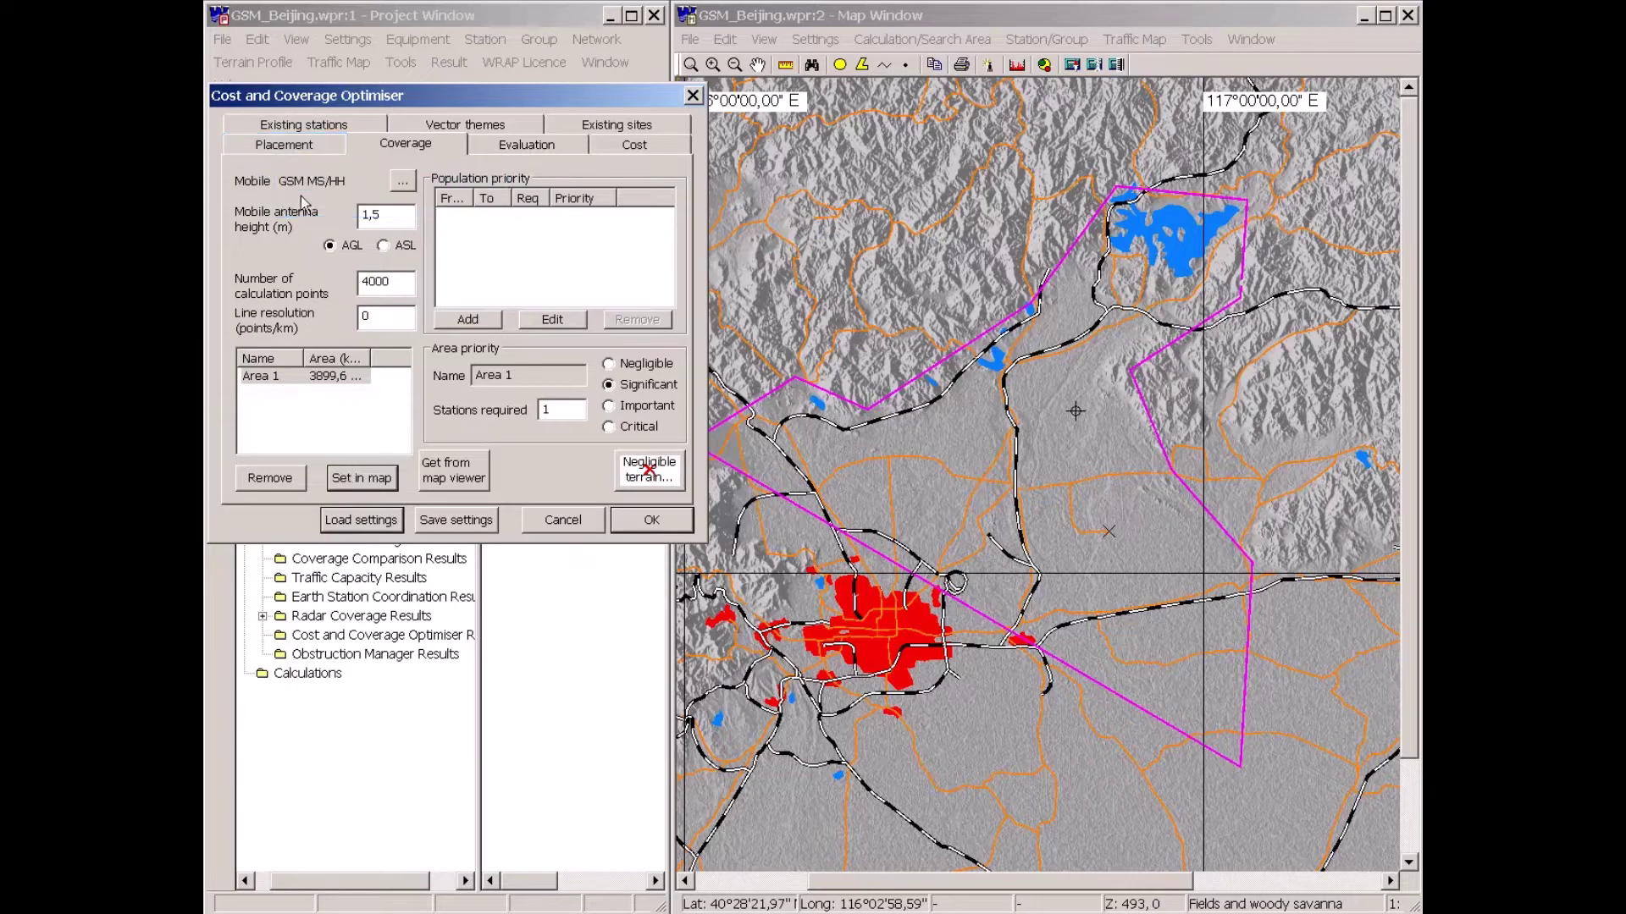
- Examine the placement settings for Area 1 and the selection of forbidden placement terrains
{"action": "left_click", "coordinate": [302, 148]}
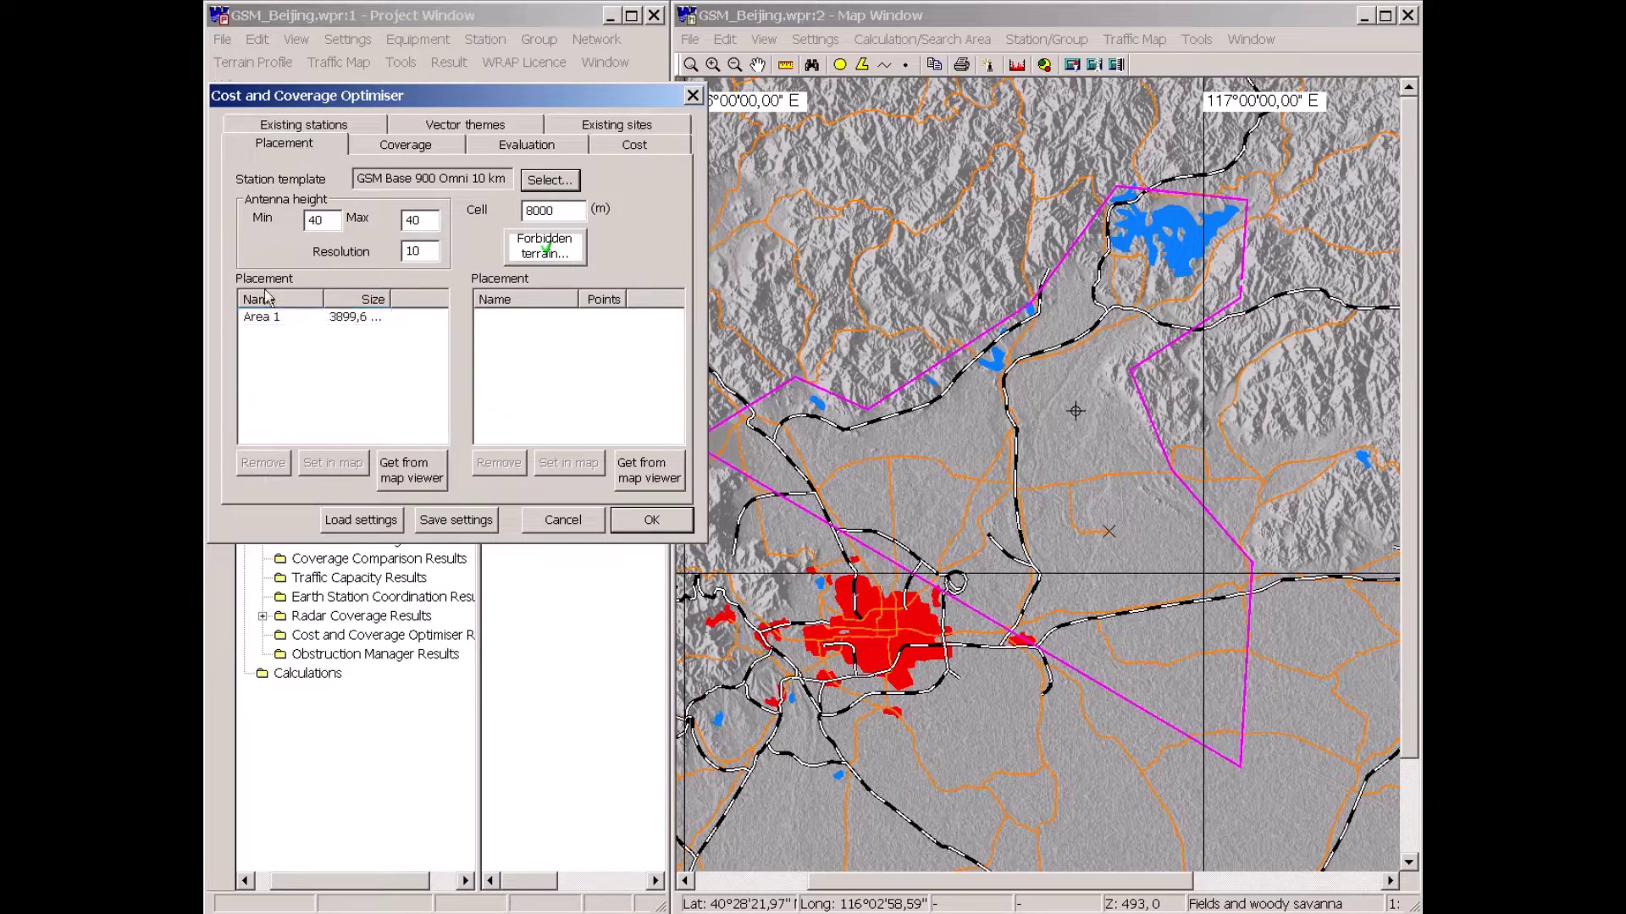
{"action": "left_click", "coordinate": [266, 319]}
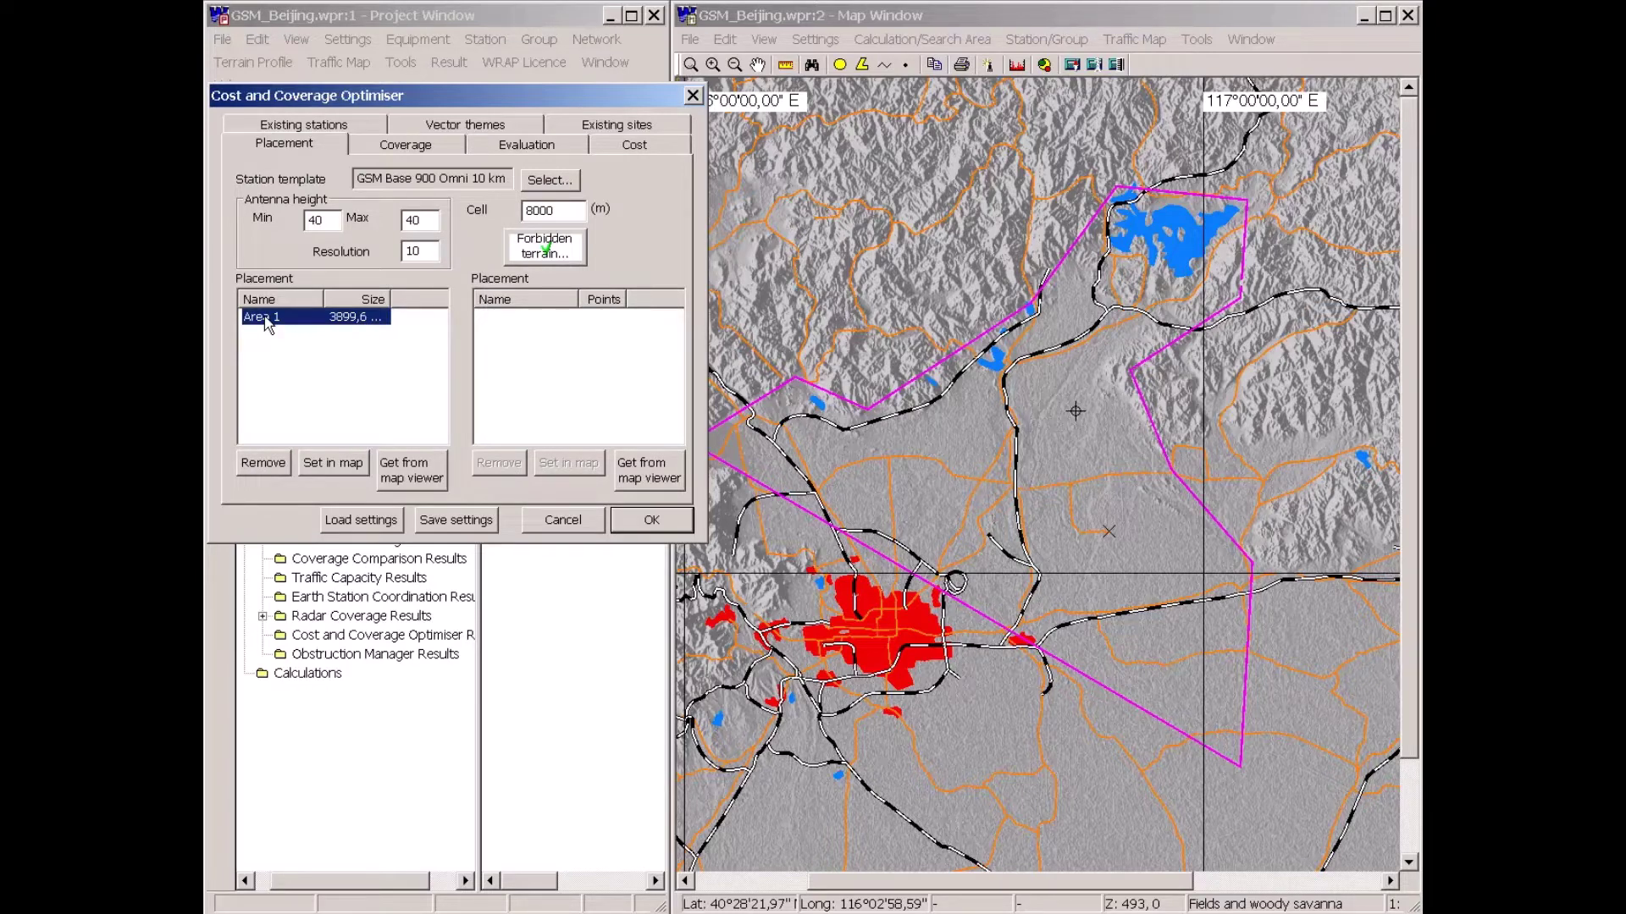
{"action": "key", "text": "Tab"}
{"action": "left_click", "coordinate": [552, 254]}
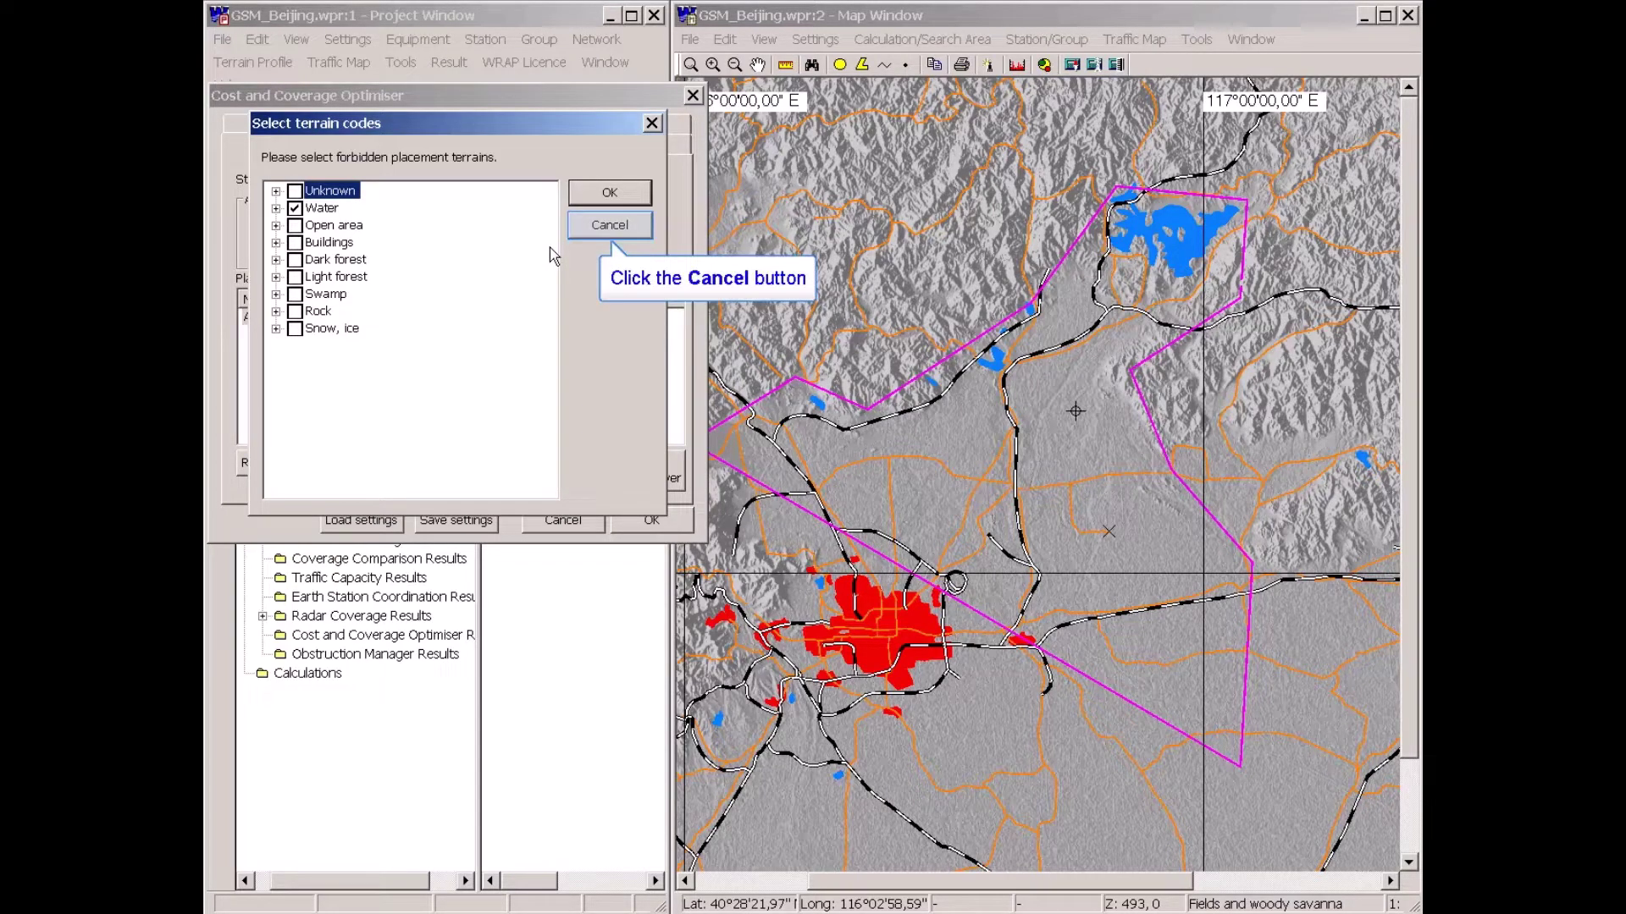
{"action": "left_click", "coordinate": [611, 227]}
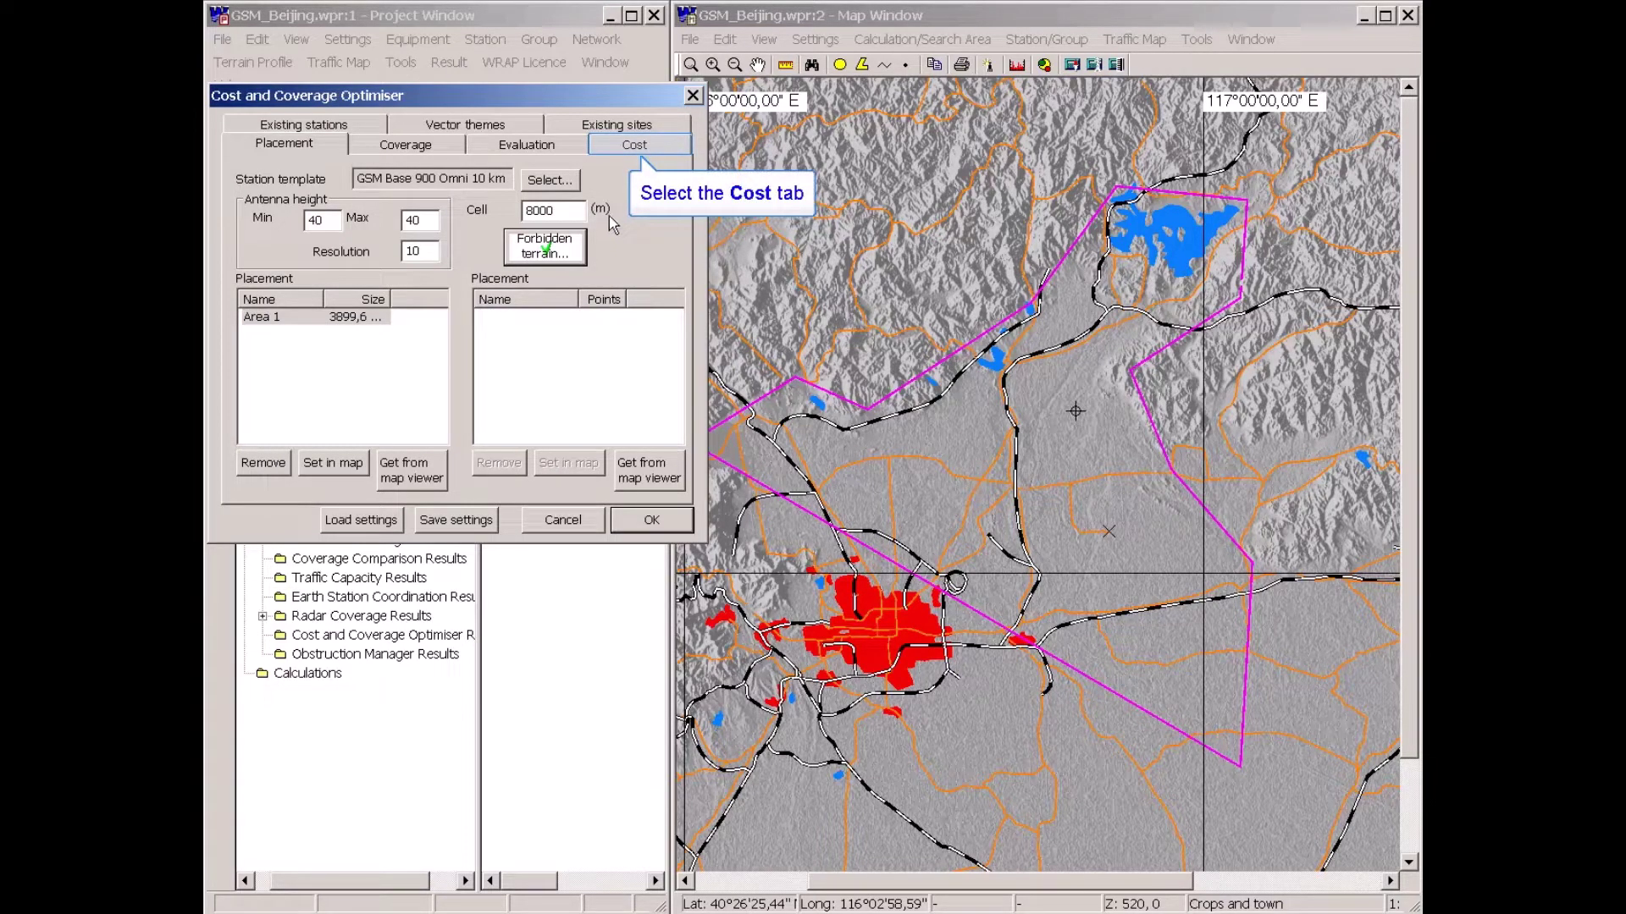
- Examine the optimiser's cost settings, including the antenna tower cost entry for the 40 m height
{"action": "left_click", "coordinate": [607, 149]}
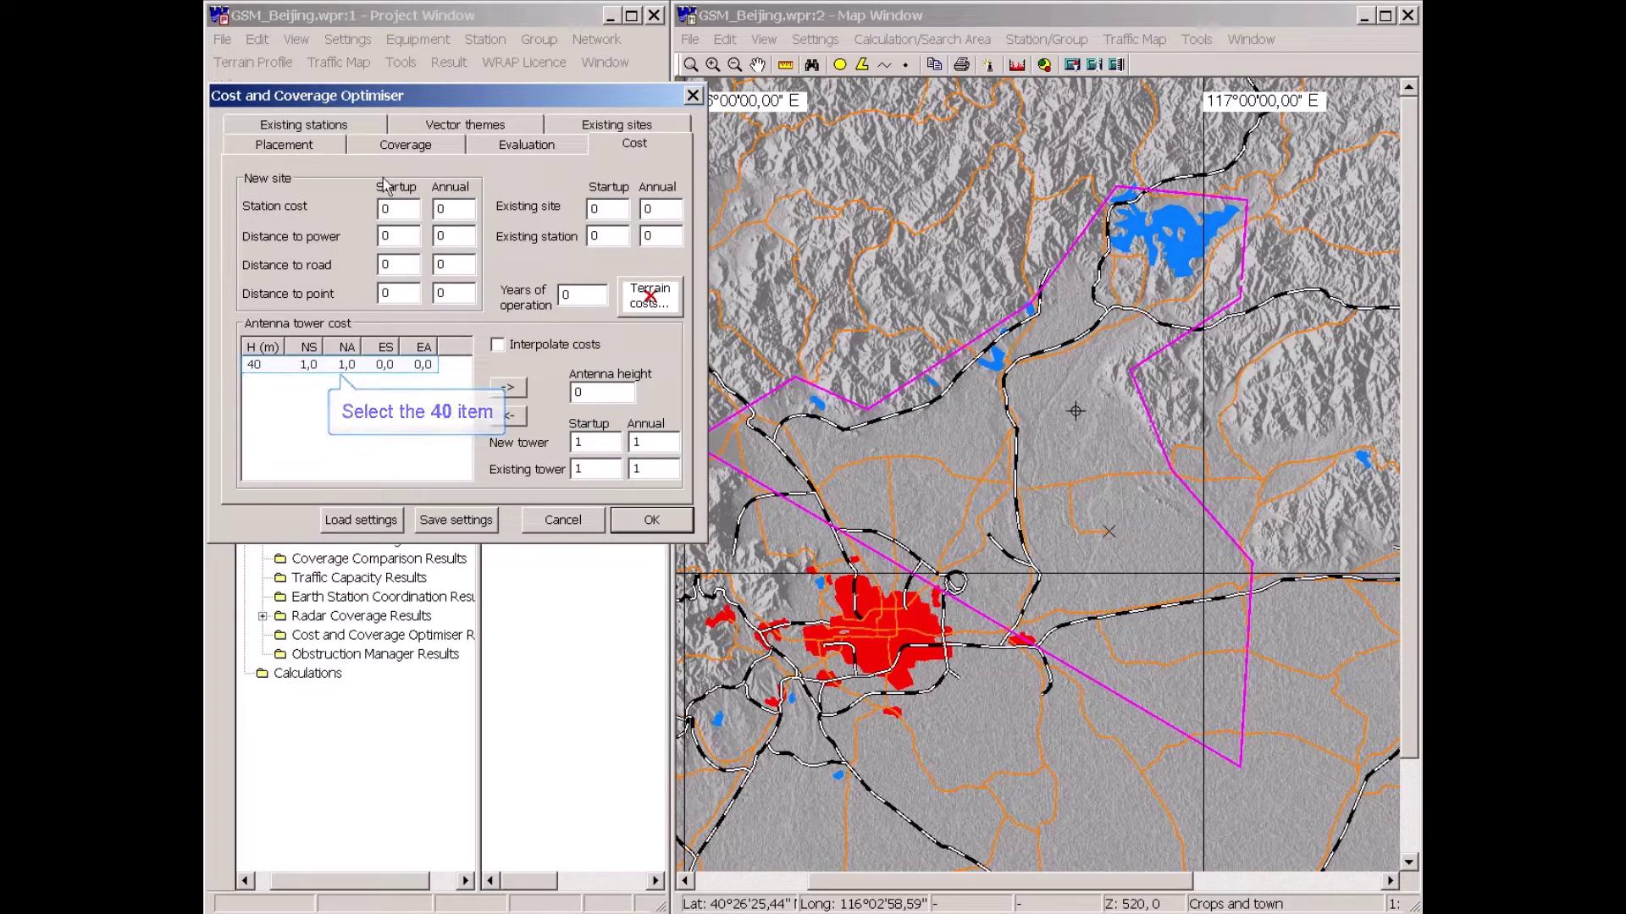
{"action": "left_click", "coordinate": [260, 363]}
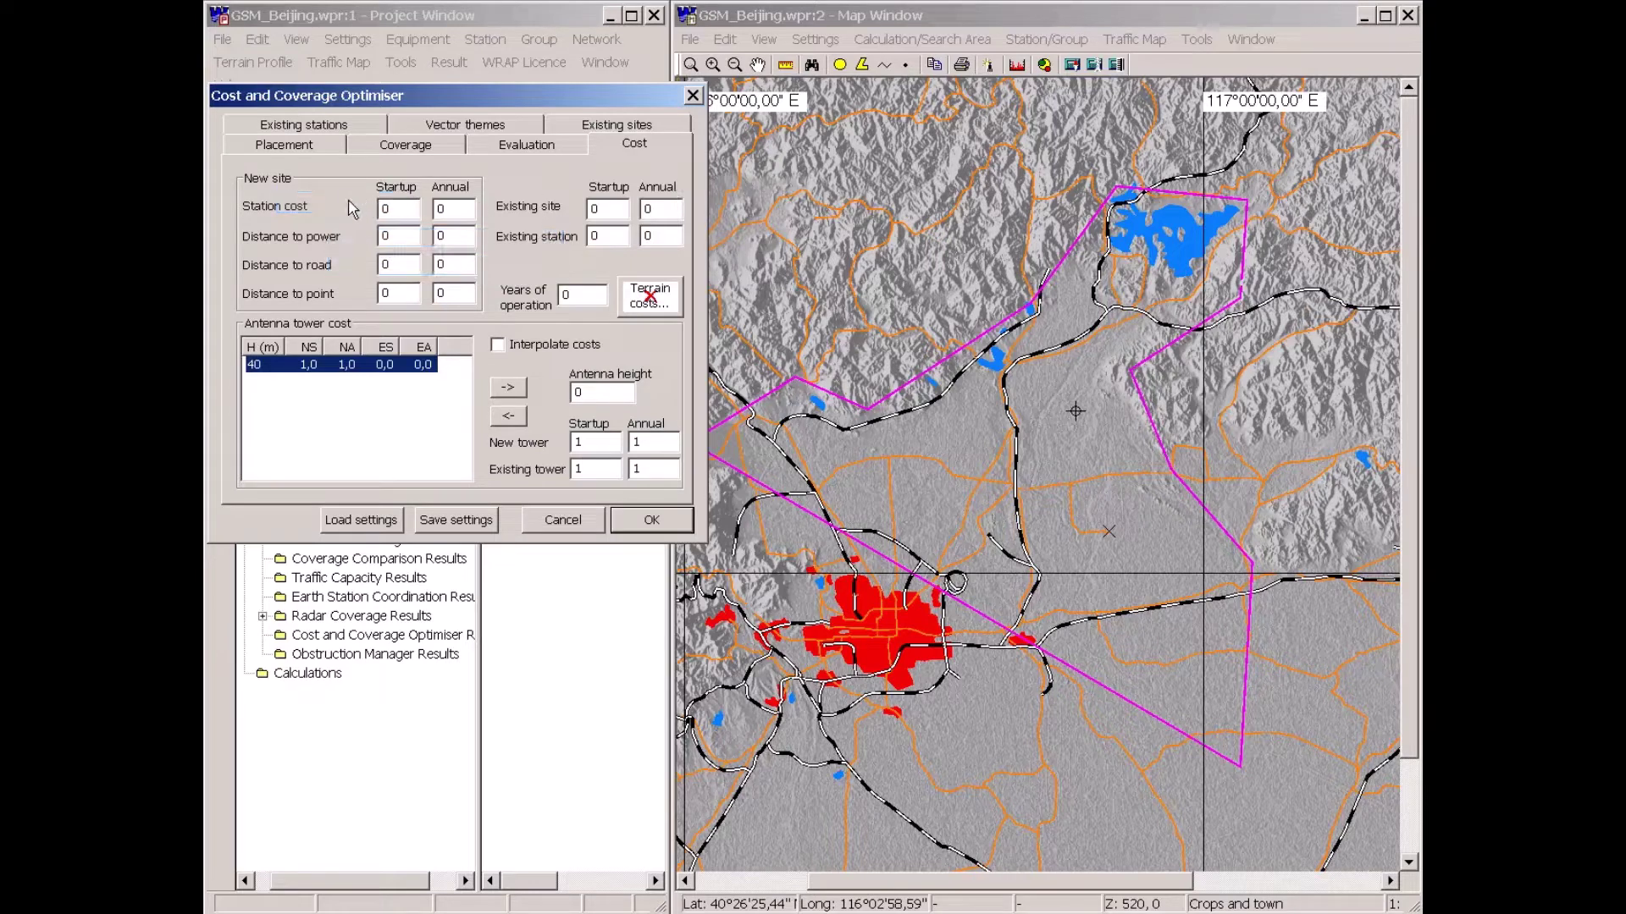
{"action": "left_click", "coordinate": [352, 210]}
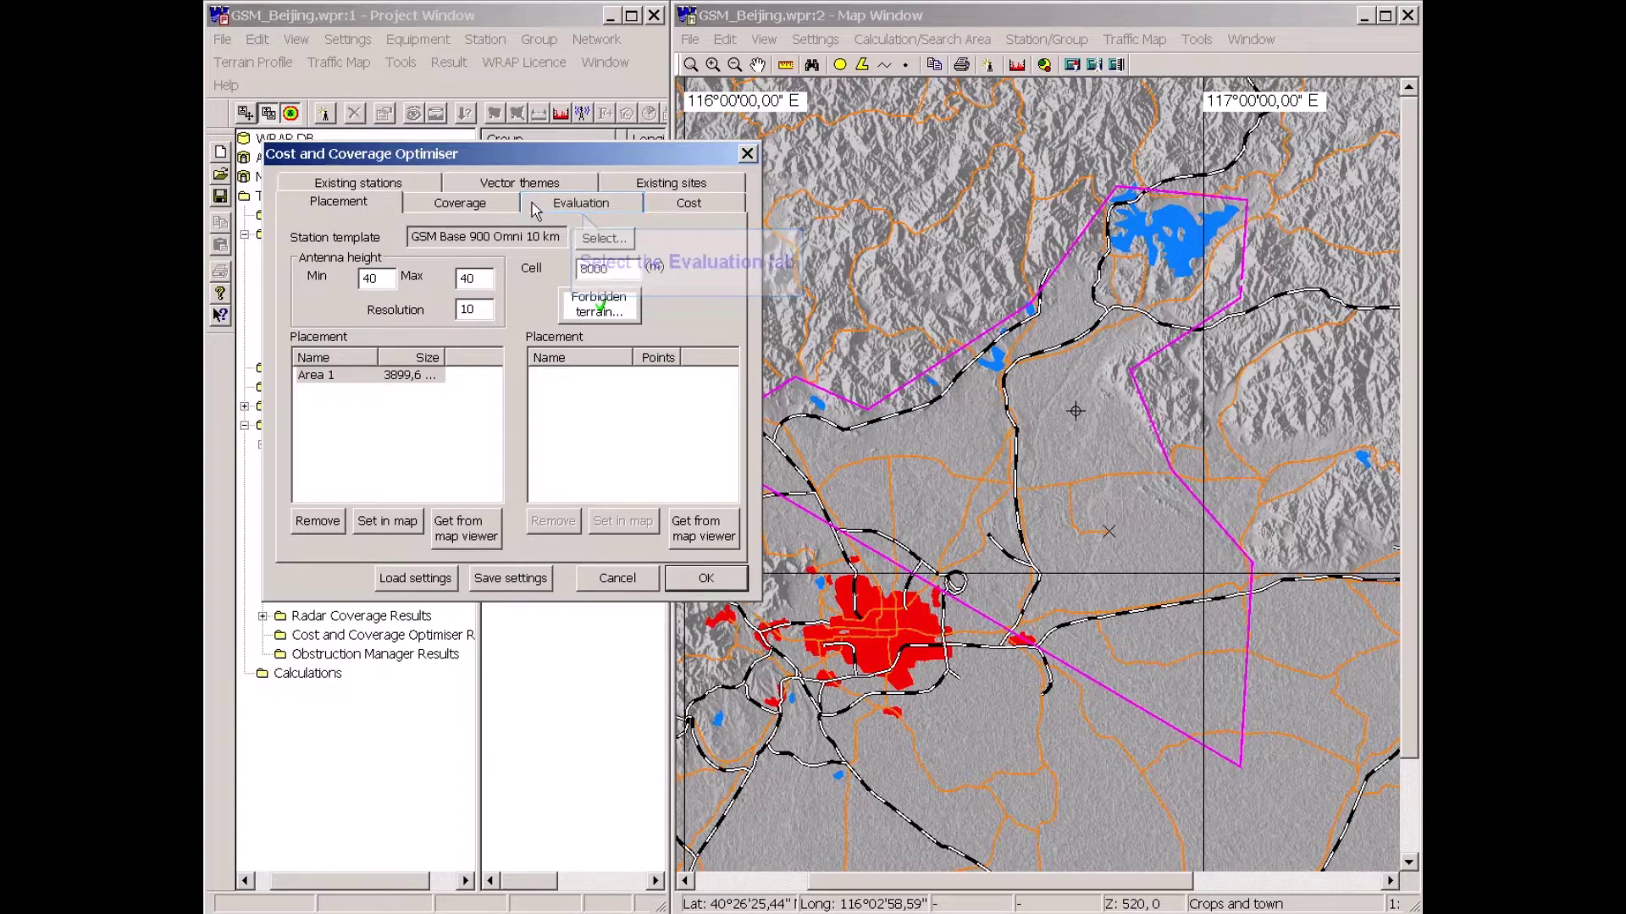
- Set the evaluation's solution criterion to a minimum coverage of 95 % and start the optimisation calculation
{"action": "left_click", "coordinate": [568, 207]}
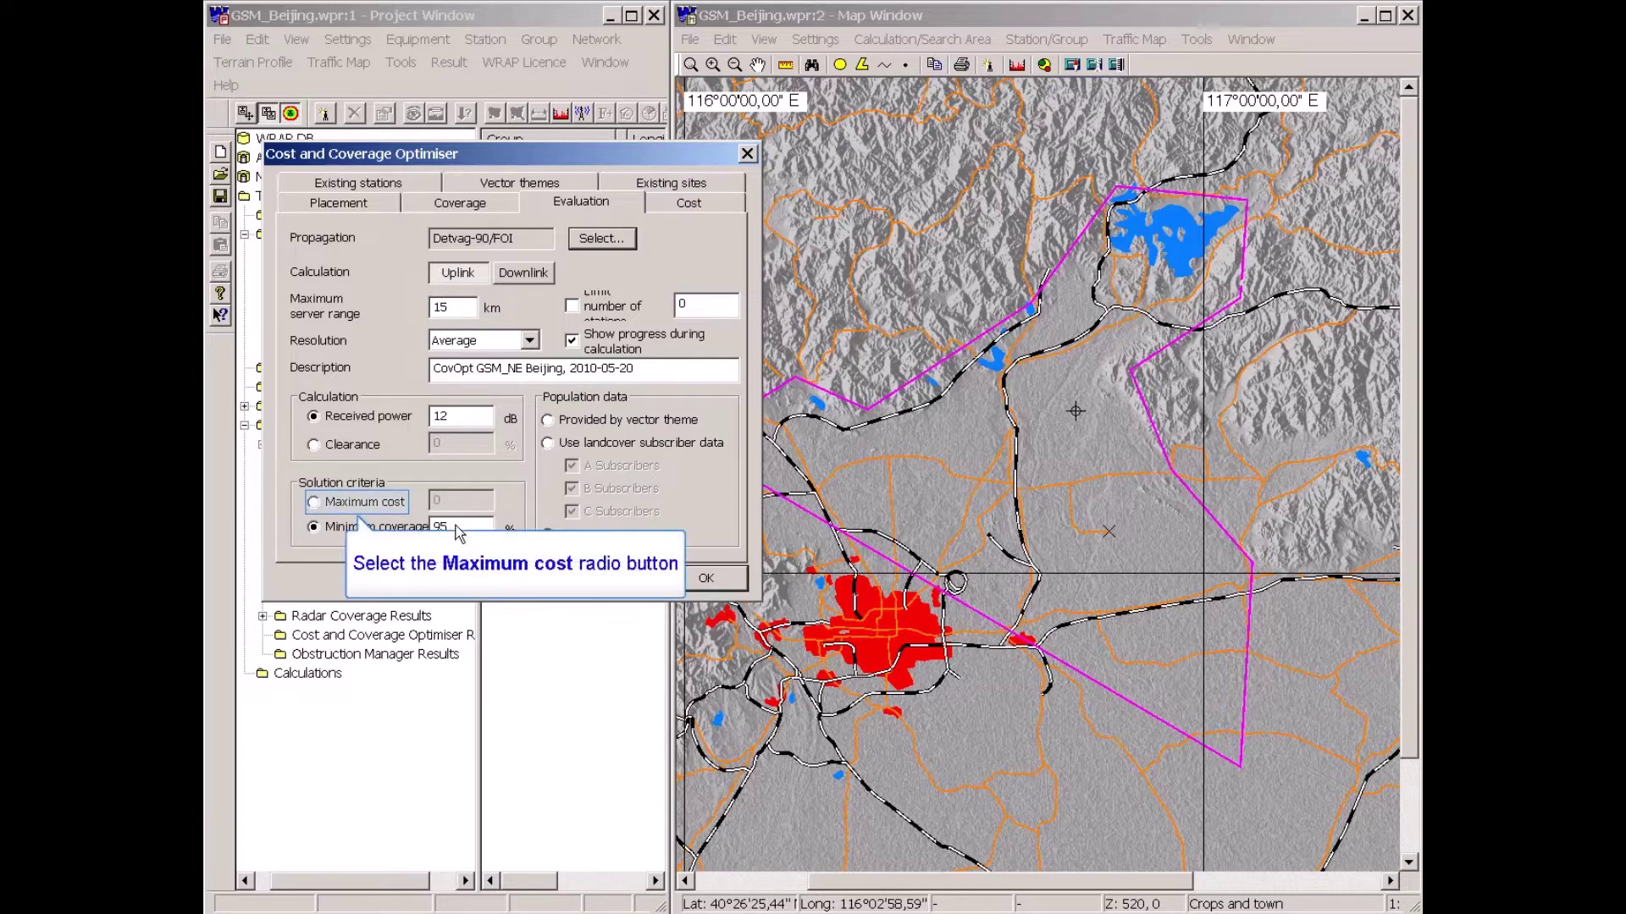
{"action": "left_click", "coordinate": [314, 502]}
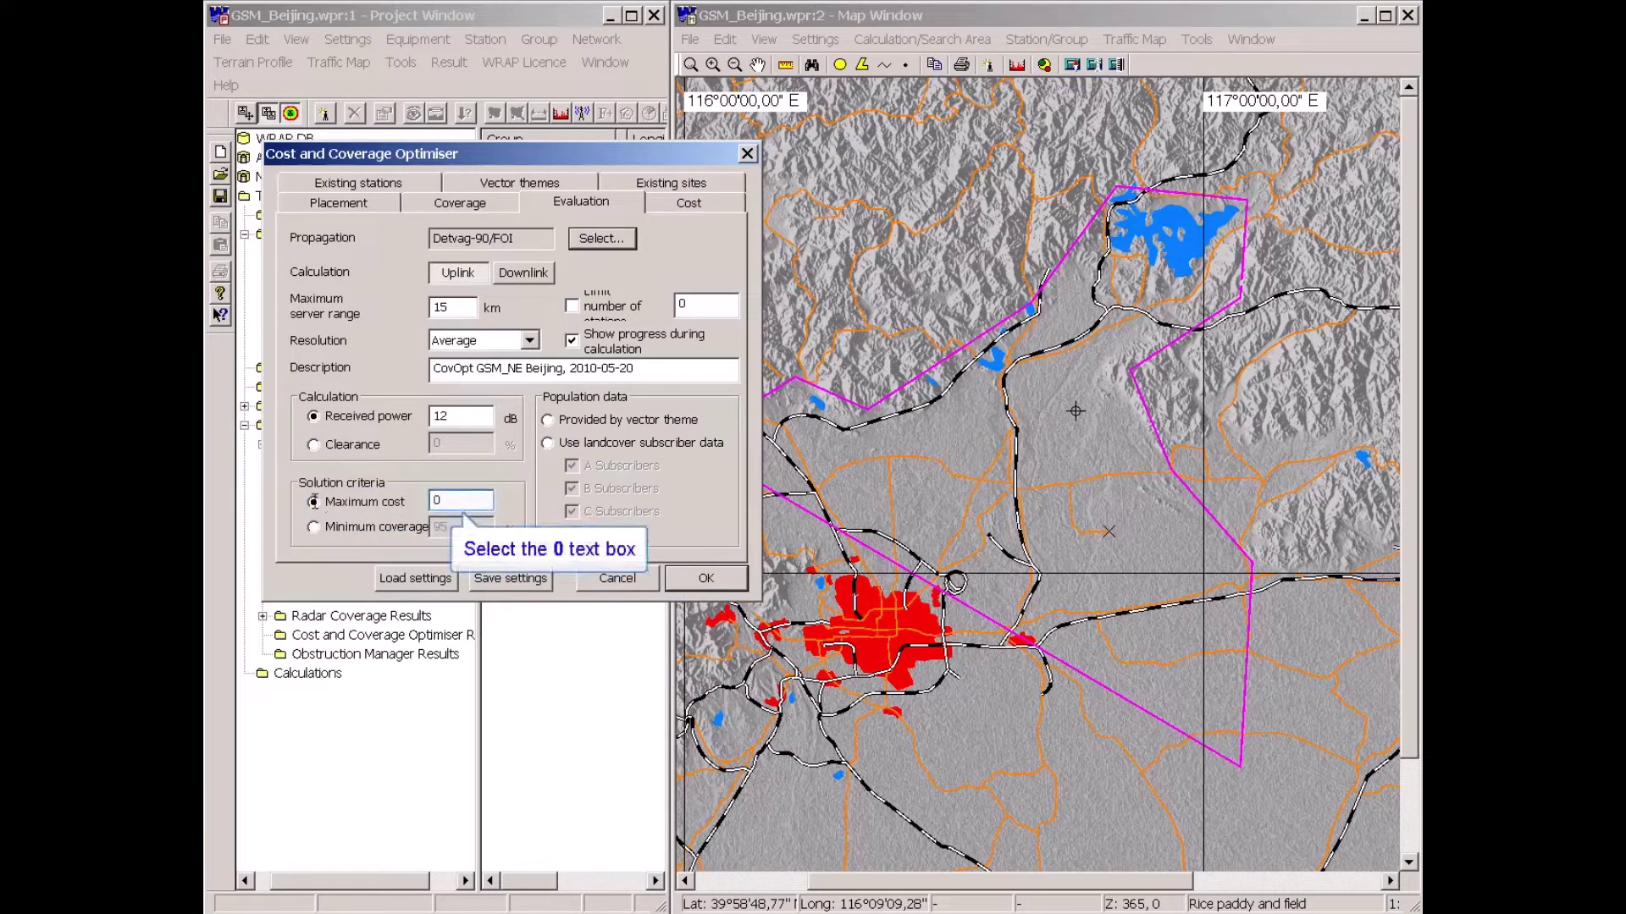
{"action": "left_click", "coordinate": [452, 500]}
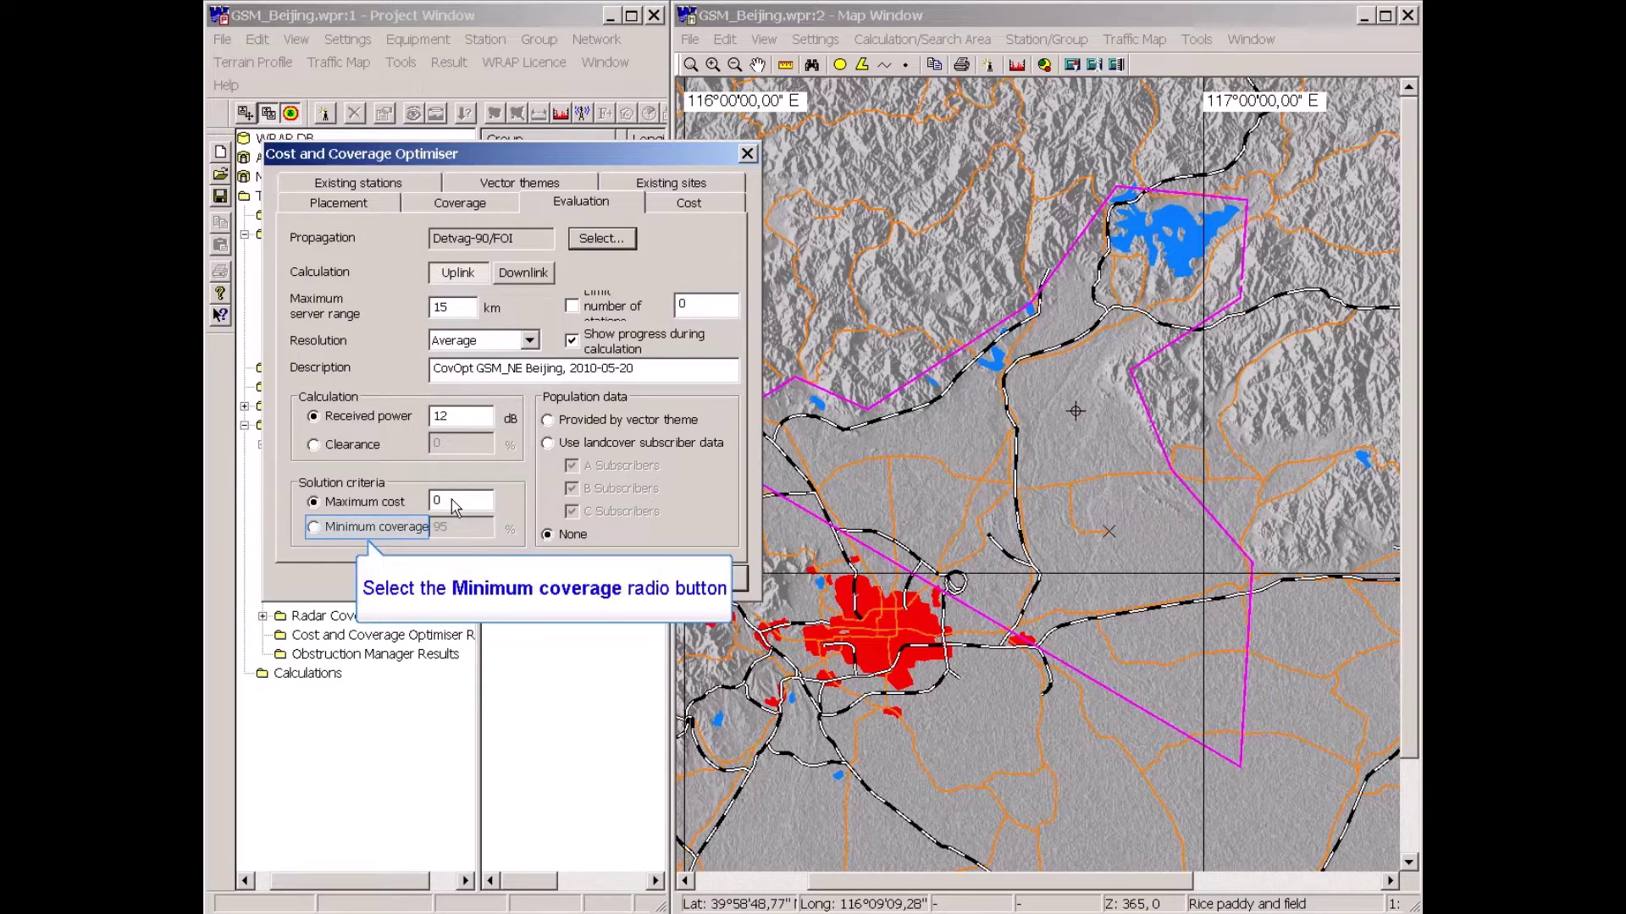
{"action": "left_click", "coordinate": [314, 528]}
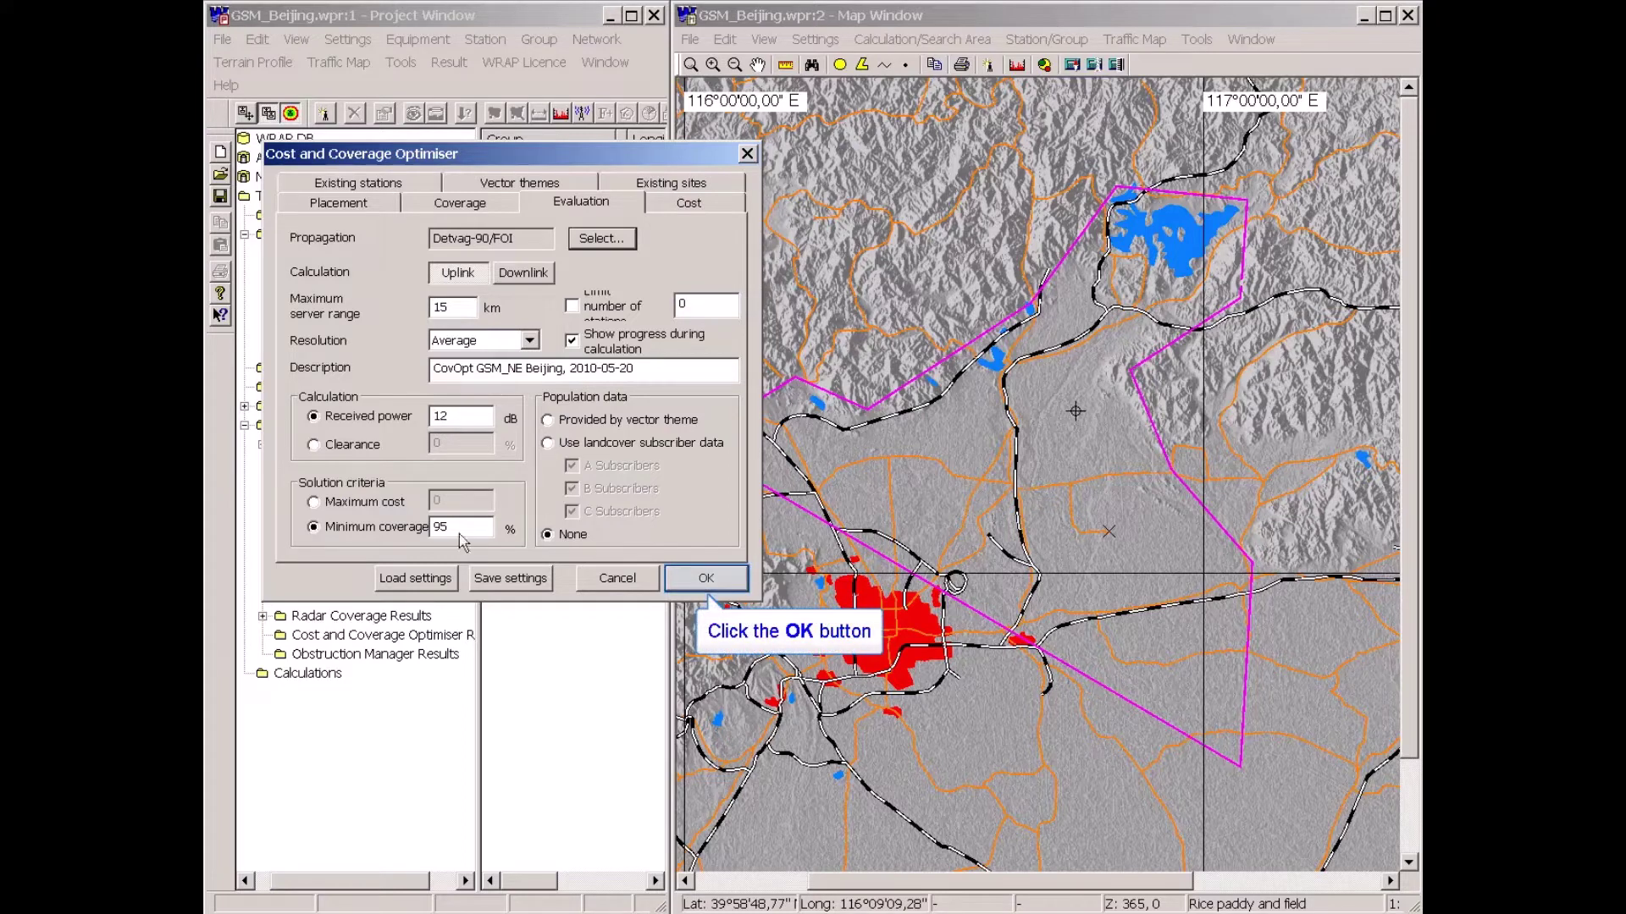
{"action": "left_click", "coordinate": [707, 579]}
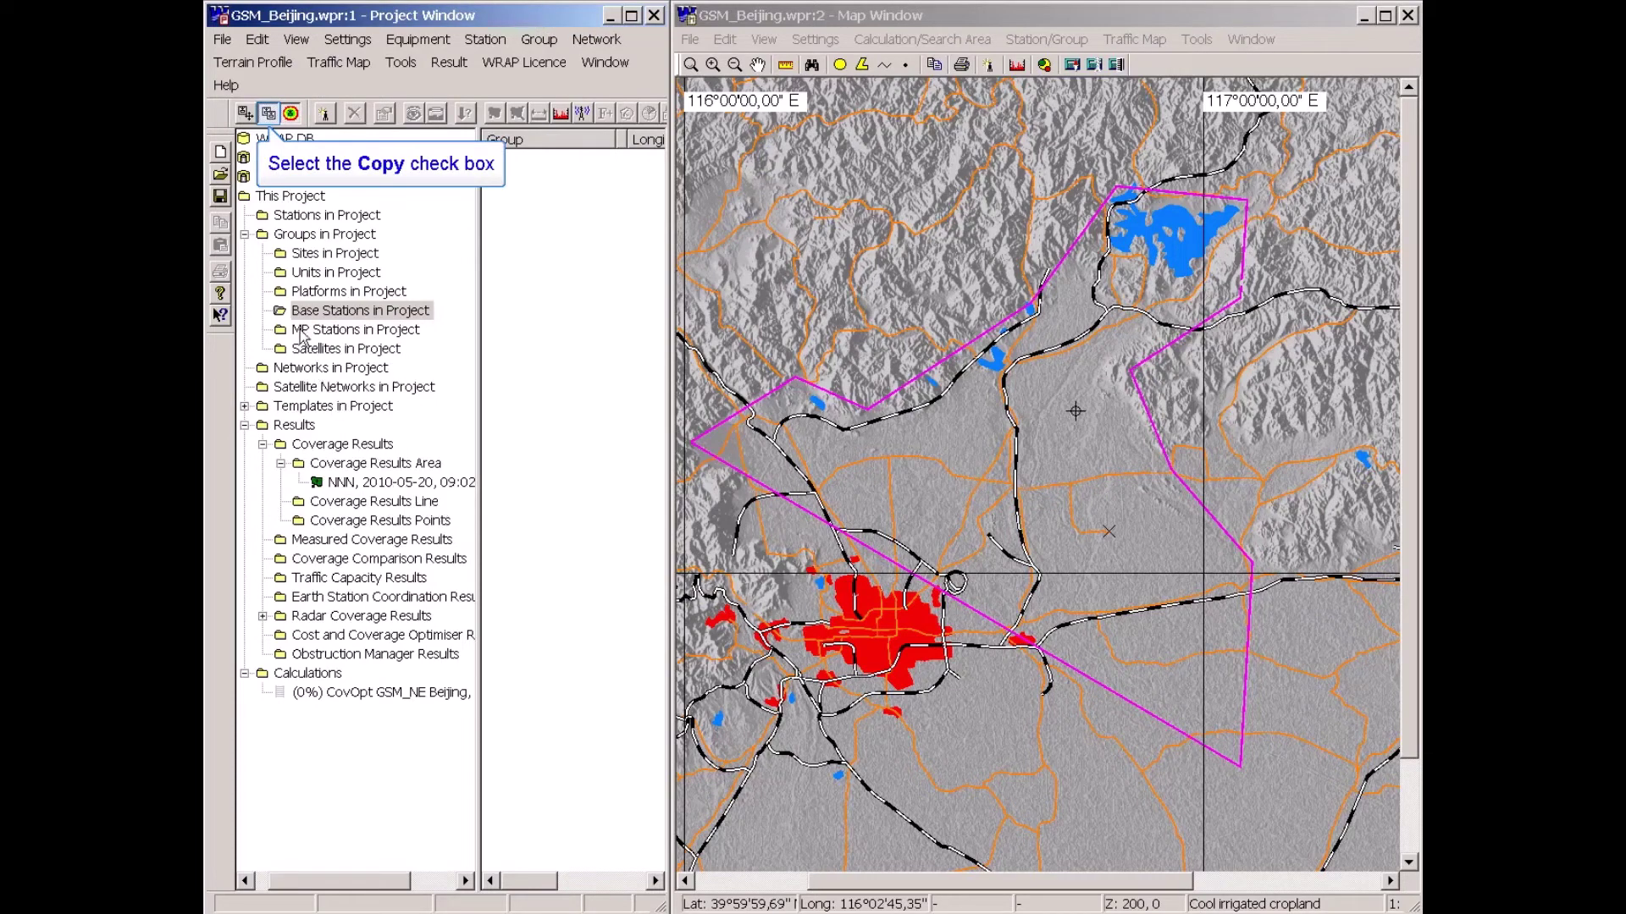
- Open the CovOpt GSM_NE Beijing result from the Cost and Coverage Optimiser results
{"action": "left_click", "coordinate": [269, 114]}
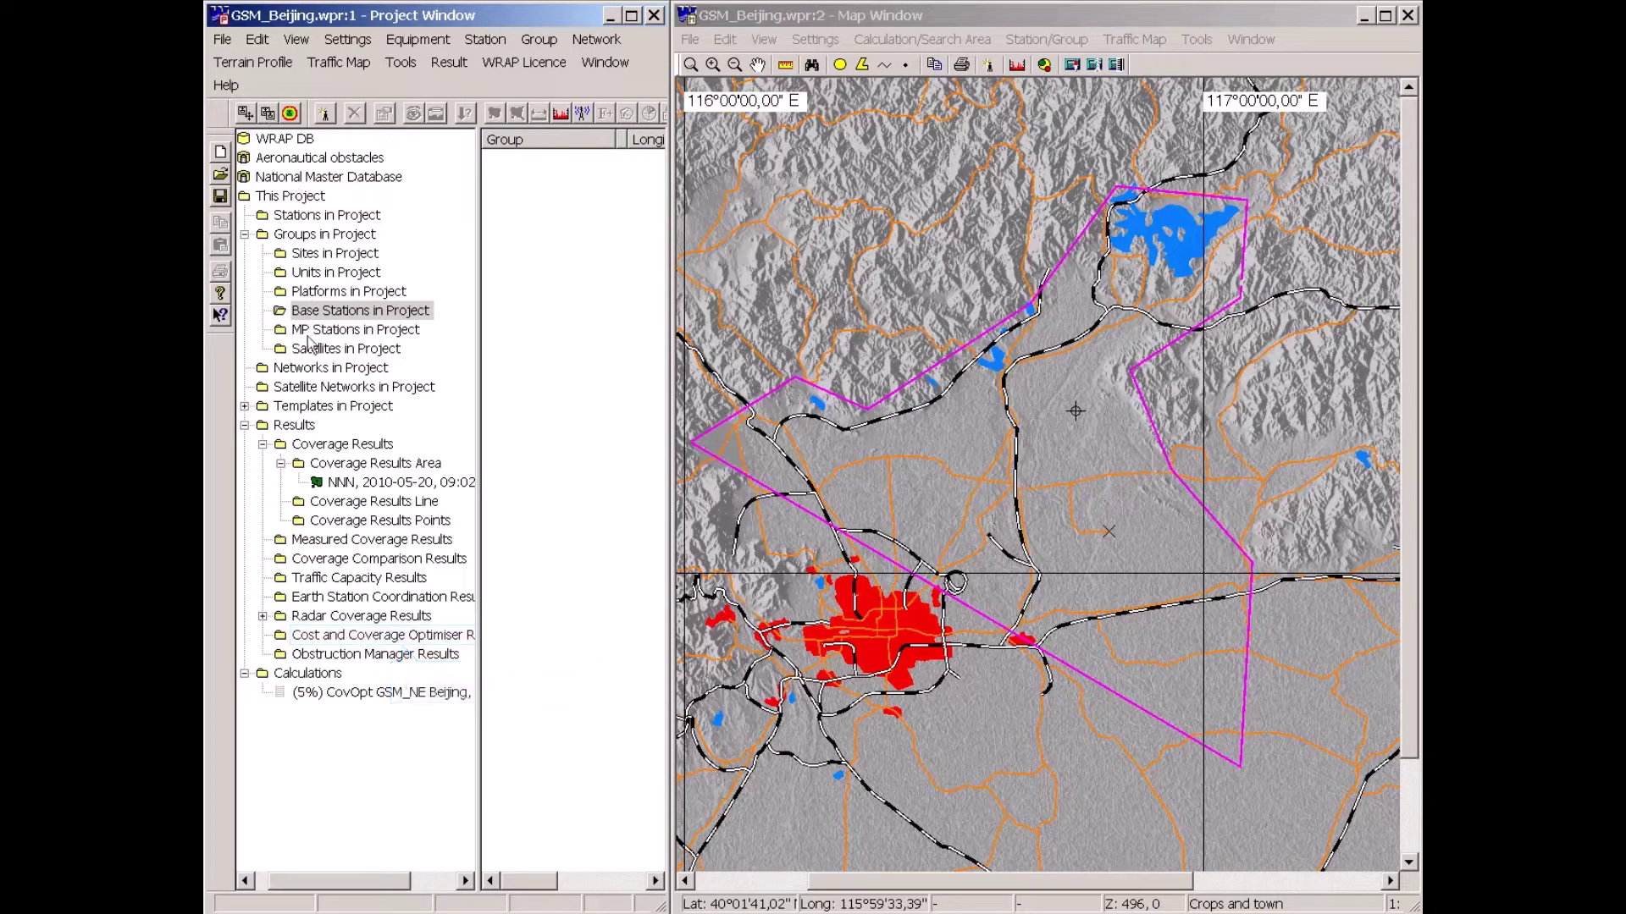
{"action": "double_click", "coordinate": [314, 637]}
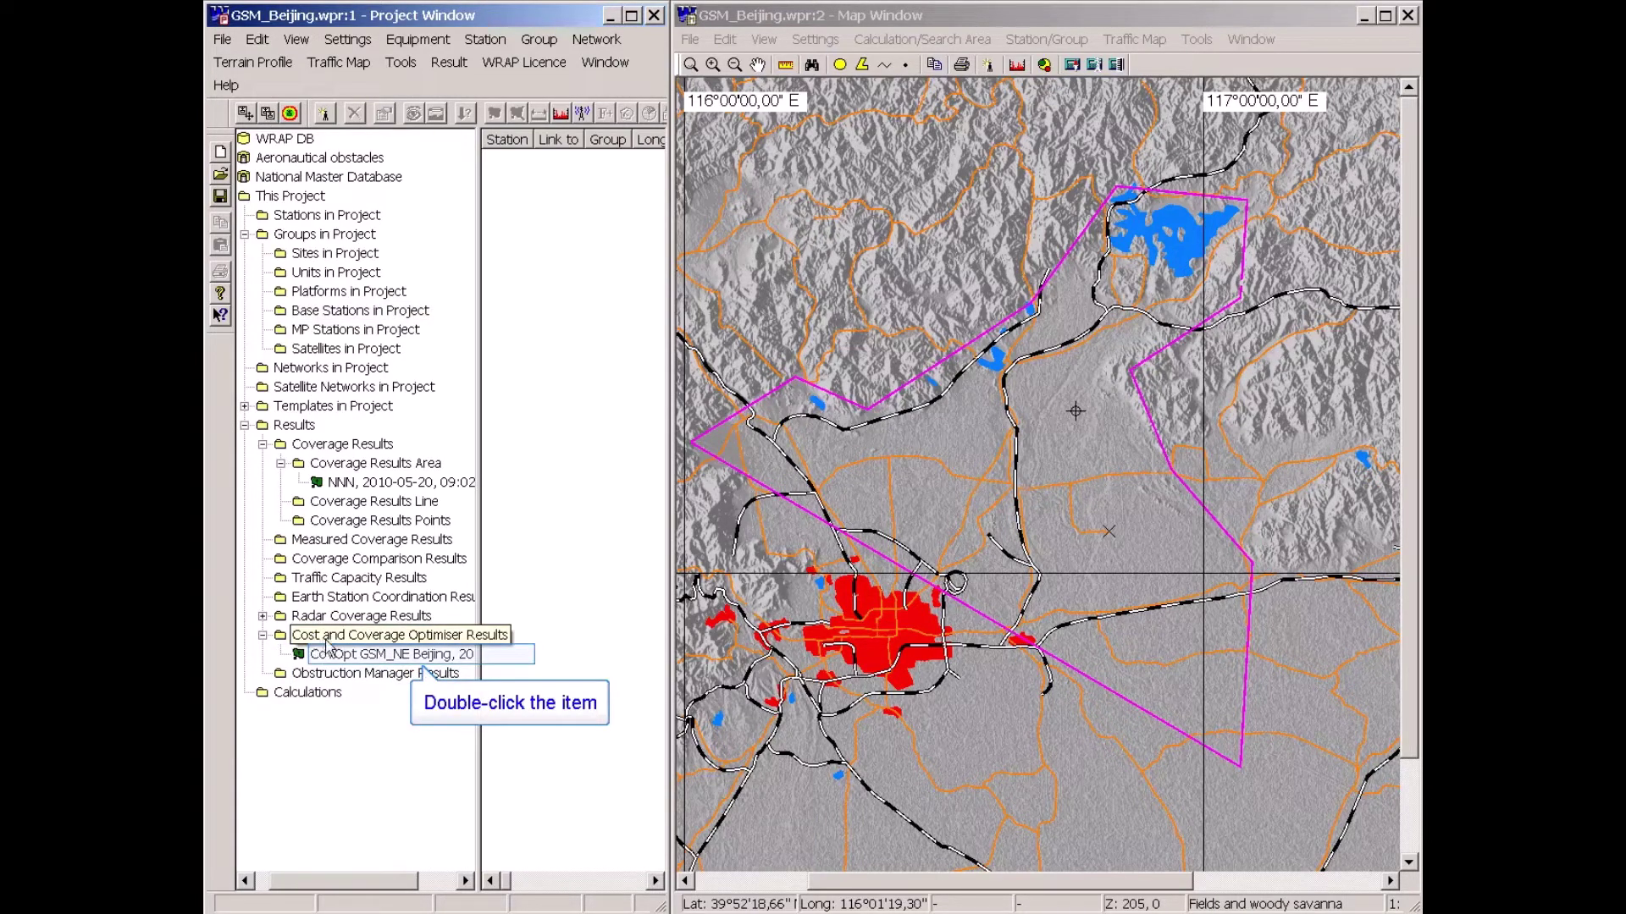
{"action": "double_click", "coordinate": [335, 657]}
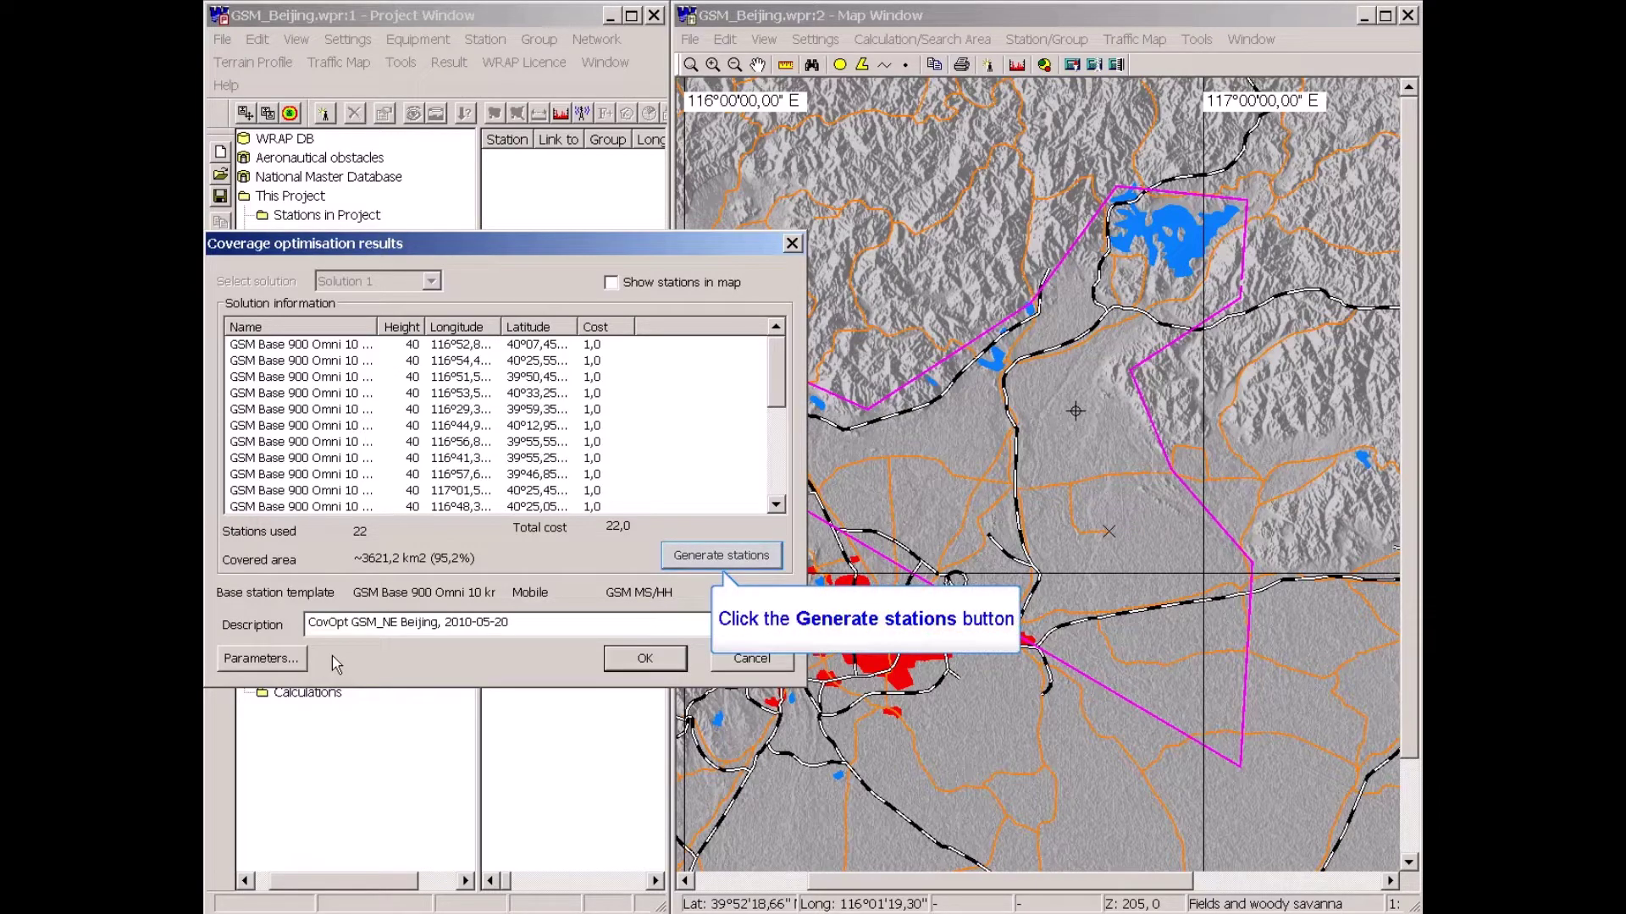
- Generate stations from the solution using the base station template GSM 900 3x120 deg with the name Base, and close the results
{"action": "left_click", "coordinate": [721, 556]}
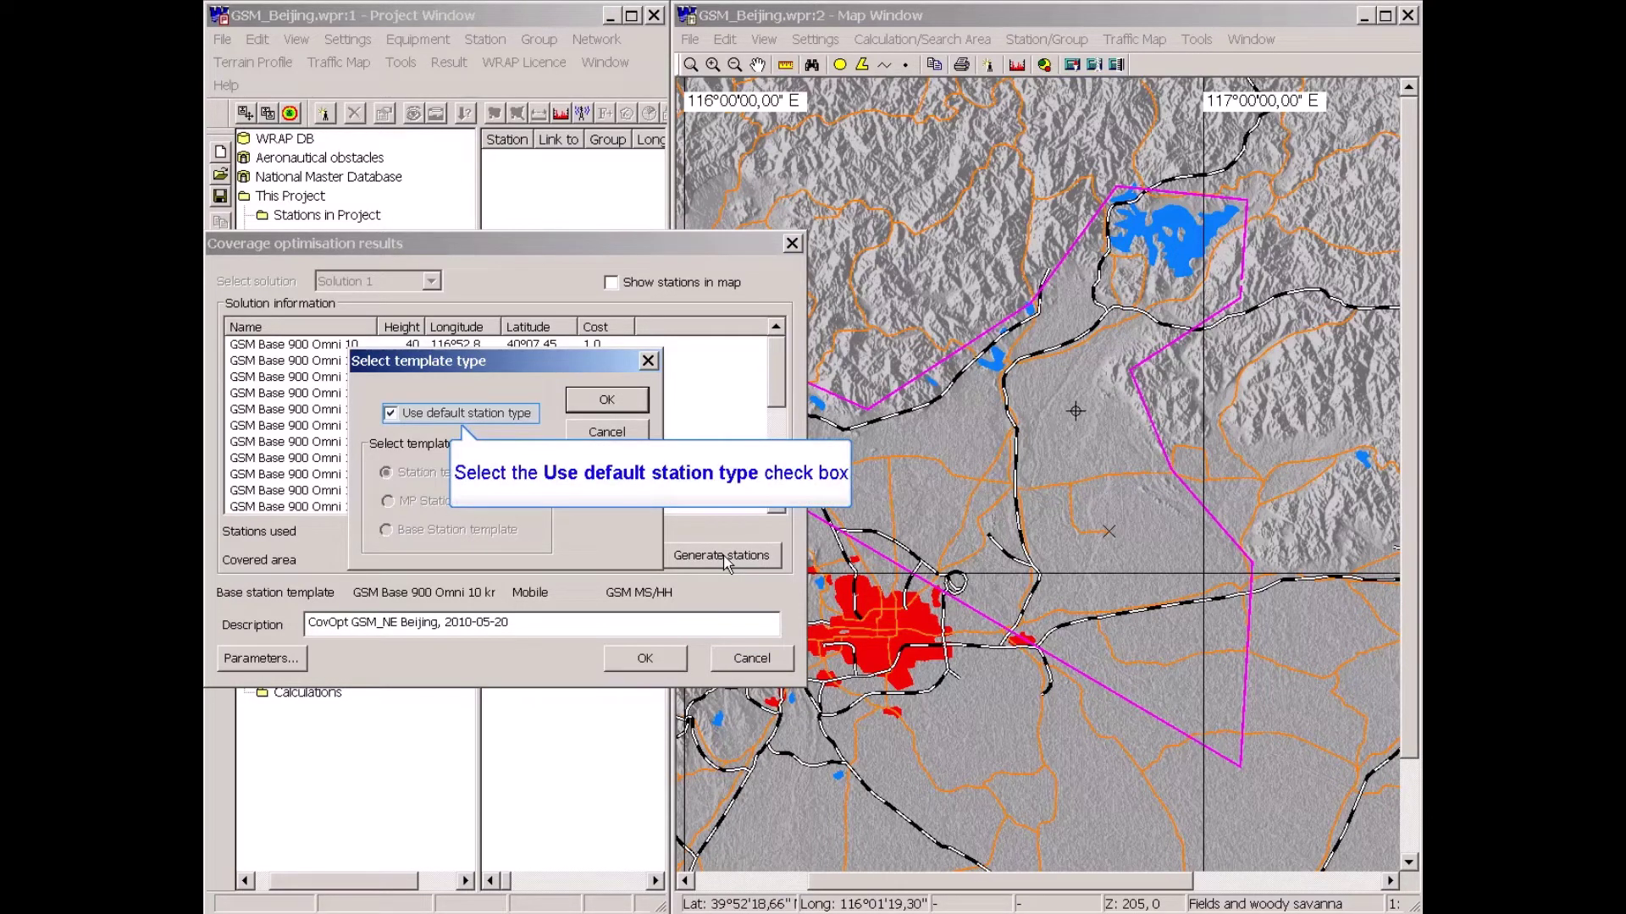
{"action": "left_click", "coordinate": [390, 413]}
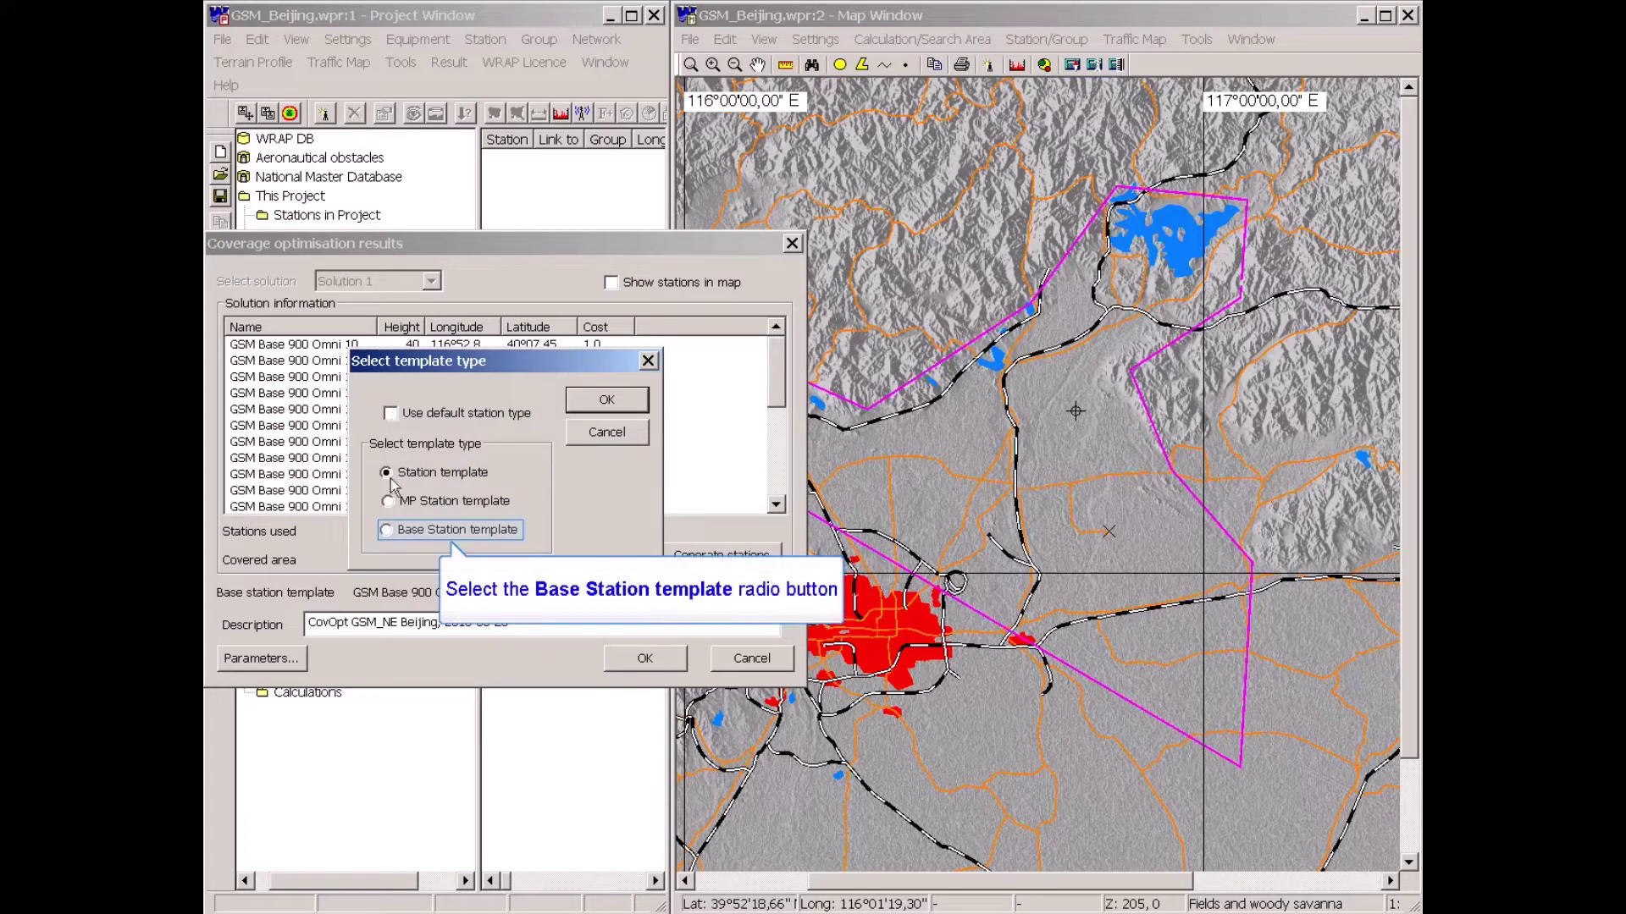
{"action": "left_click", "coordinate": [390, 537]}
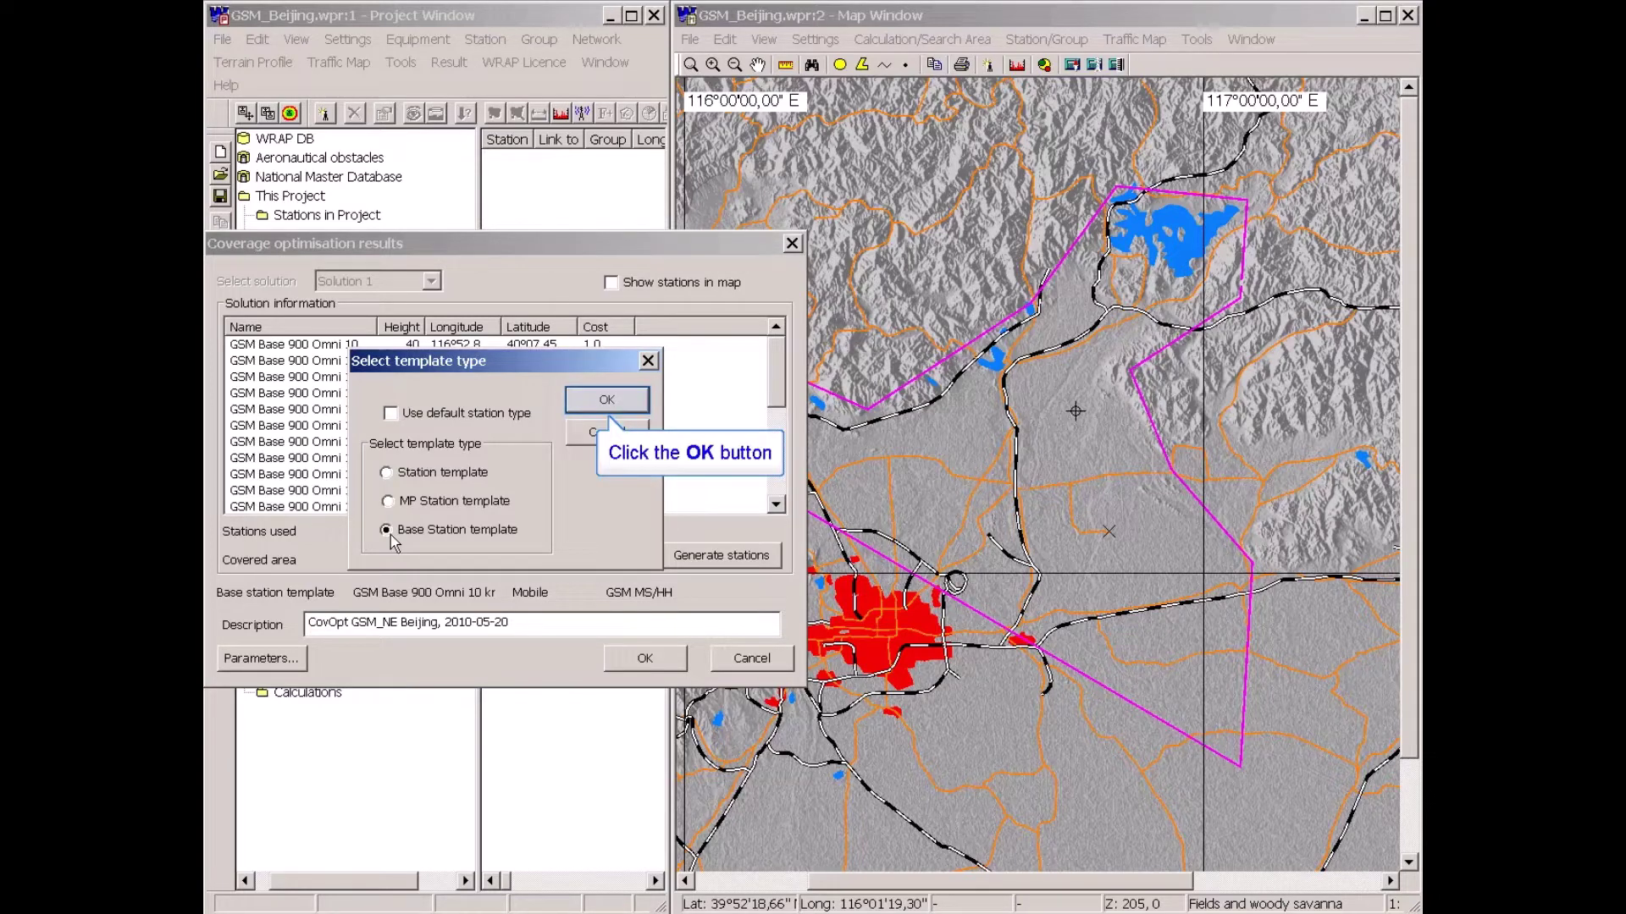
{"action": "left_click", "coordinate": [606, 400]}
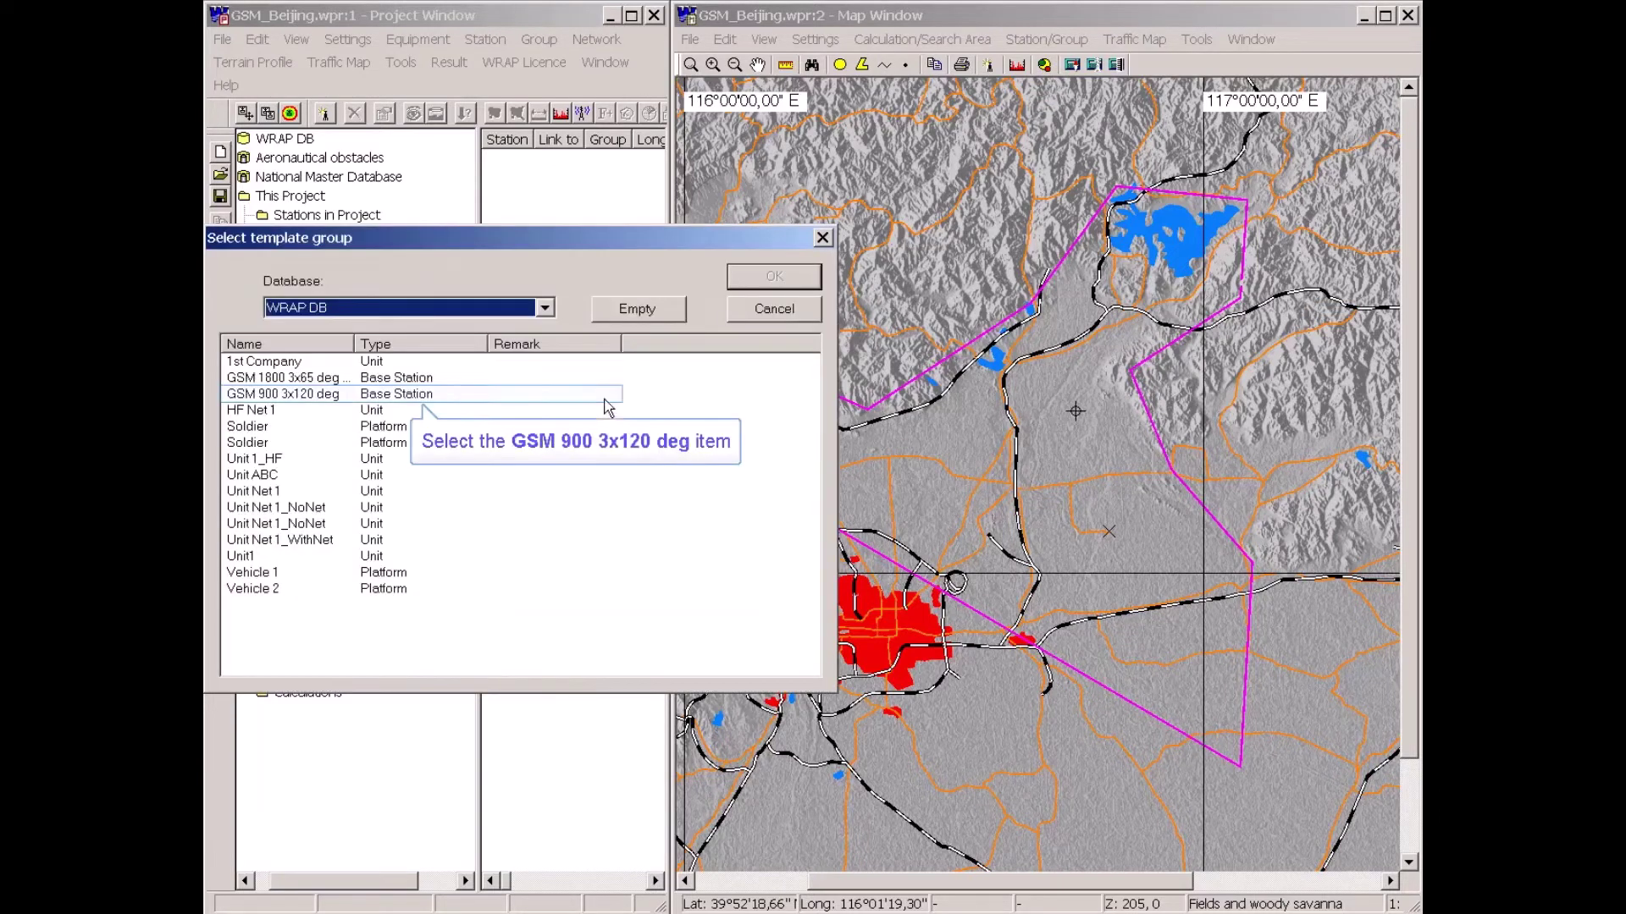
{"action": "left_click", "coordinate": [290, 398]}
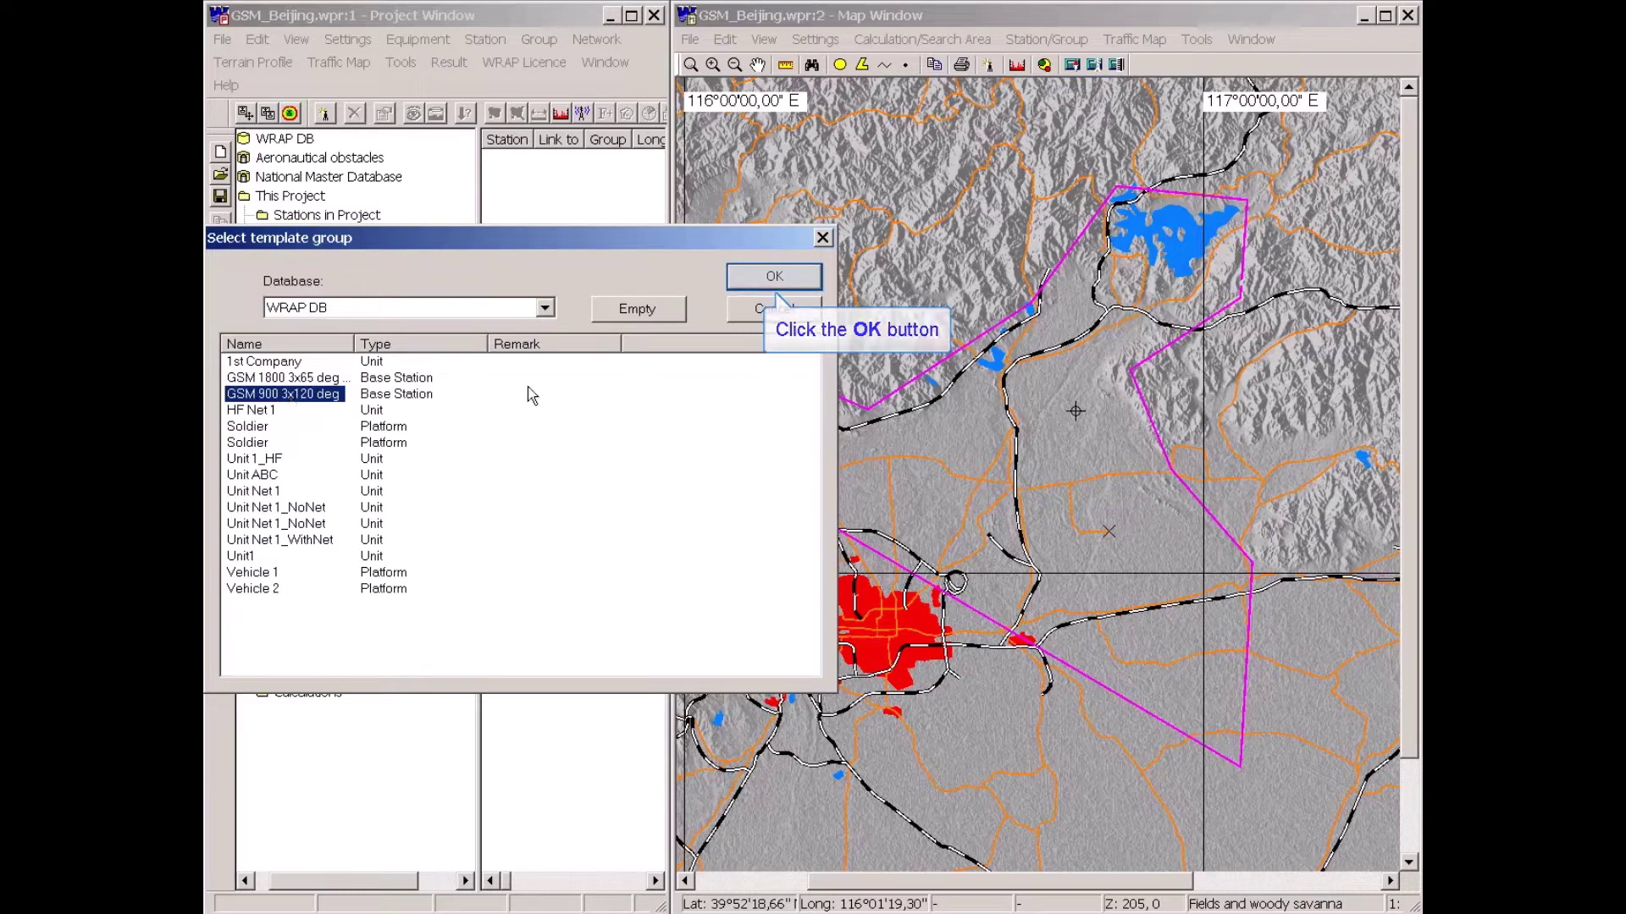
{"action": "left_click", "coordinate": [796, 281]}
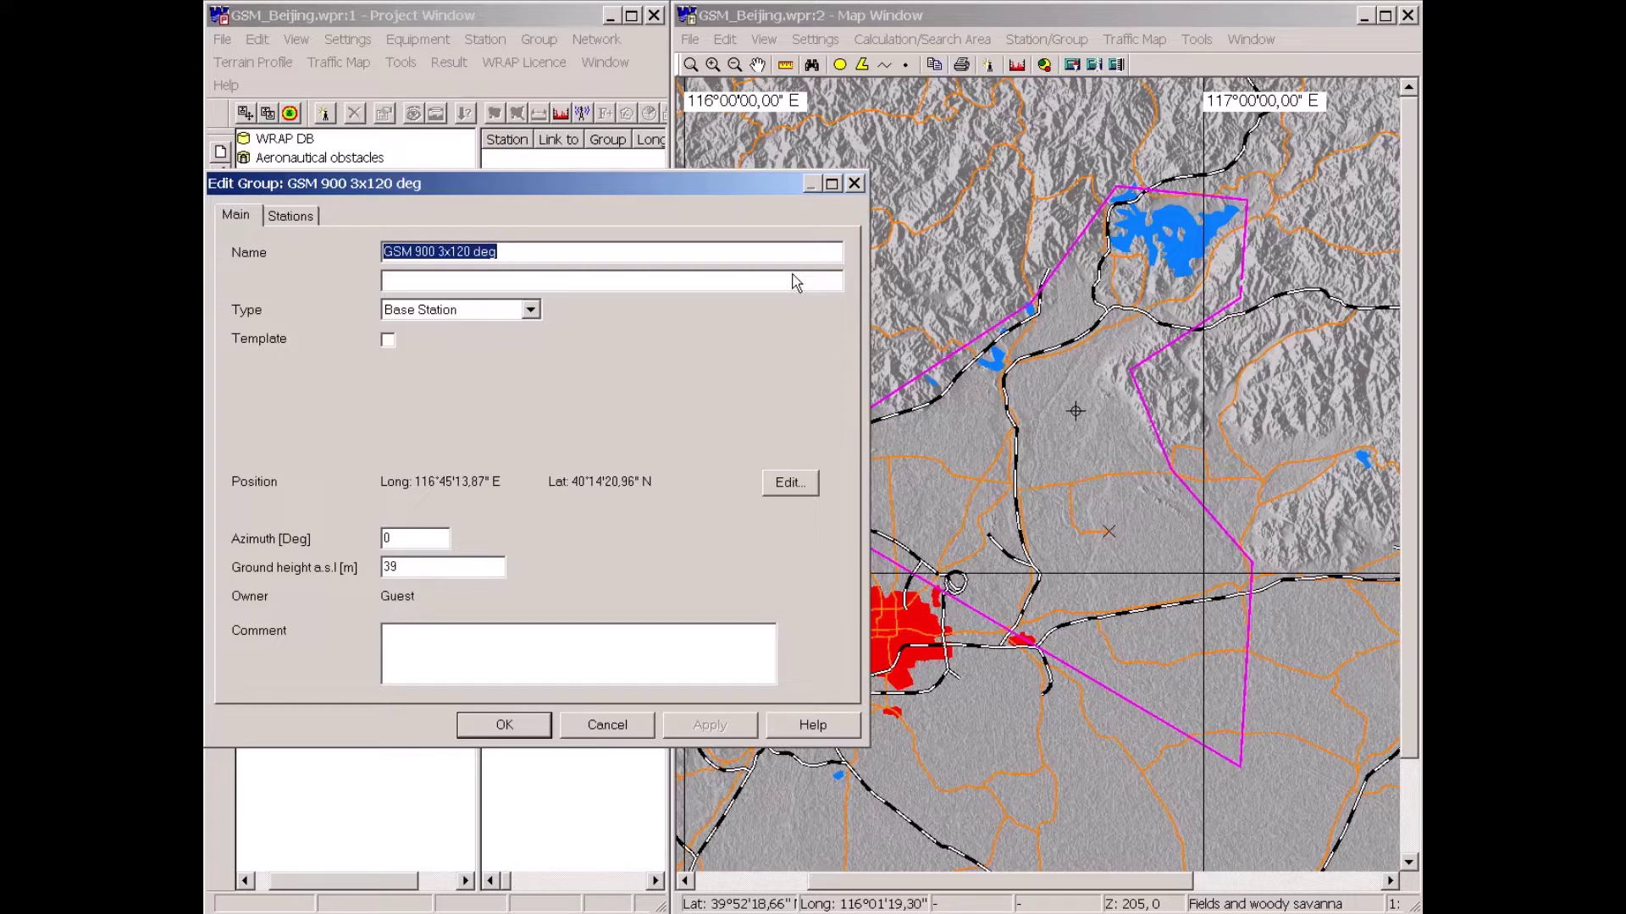
{"action": "type", "text": "Base"}
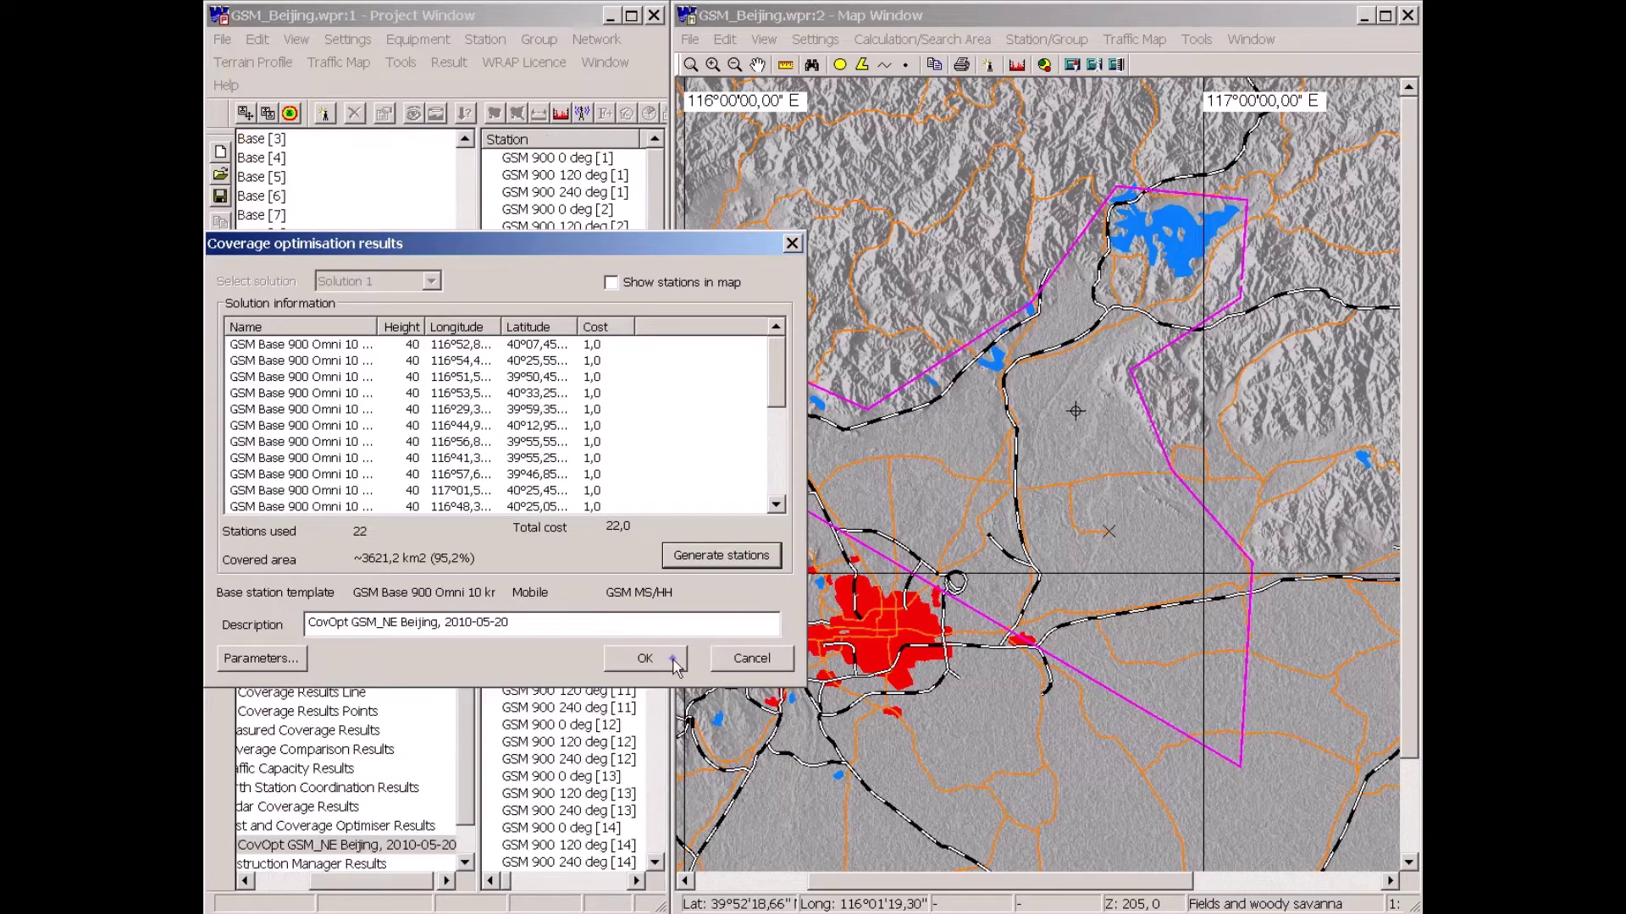
{"action": "left_click", "coordinate": [645, 659]}
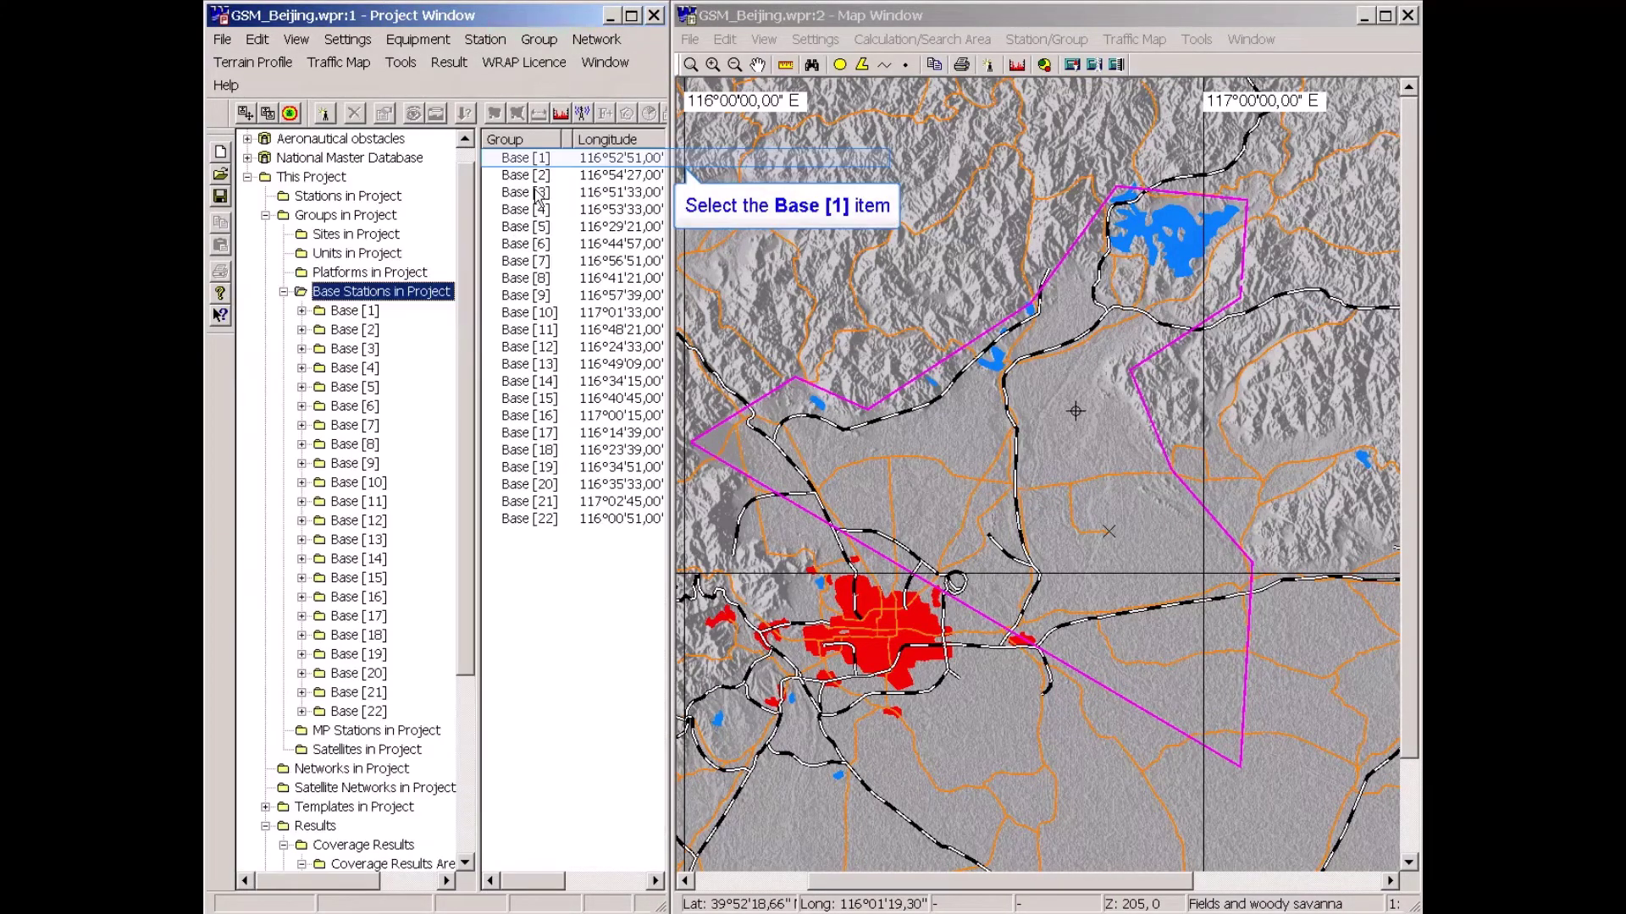
- Show all generated base stations, Base [1] to Base [22], on the map
{"action": "left_click", "coordinate": [524, 518], "text": "shift"}
{"action": "right_click", "coordinate": [525, 518]}
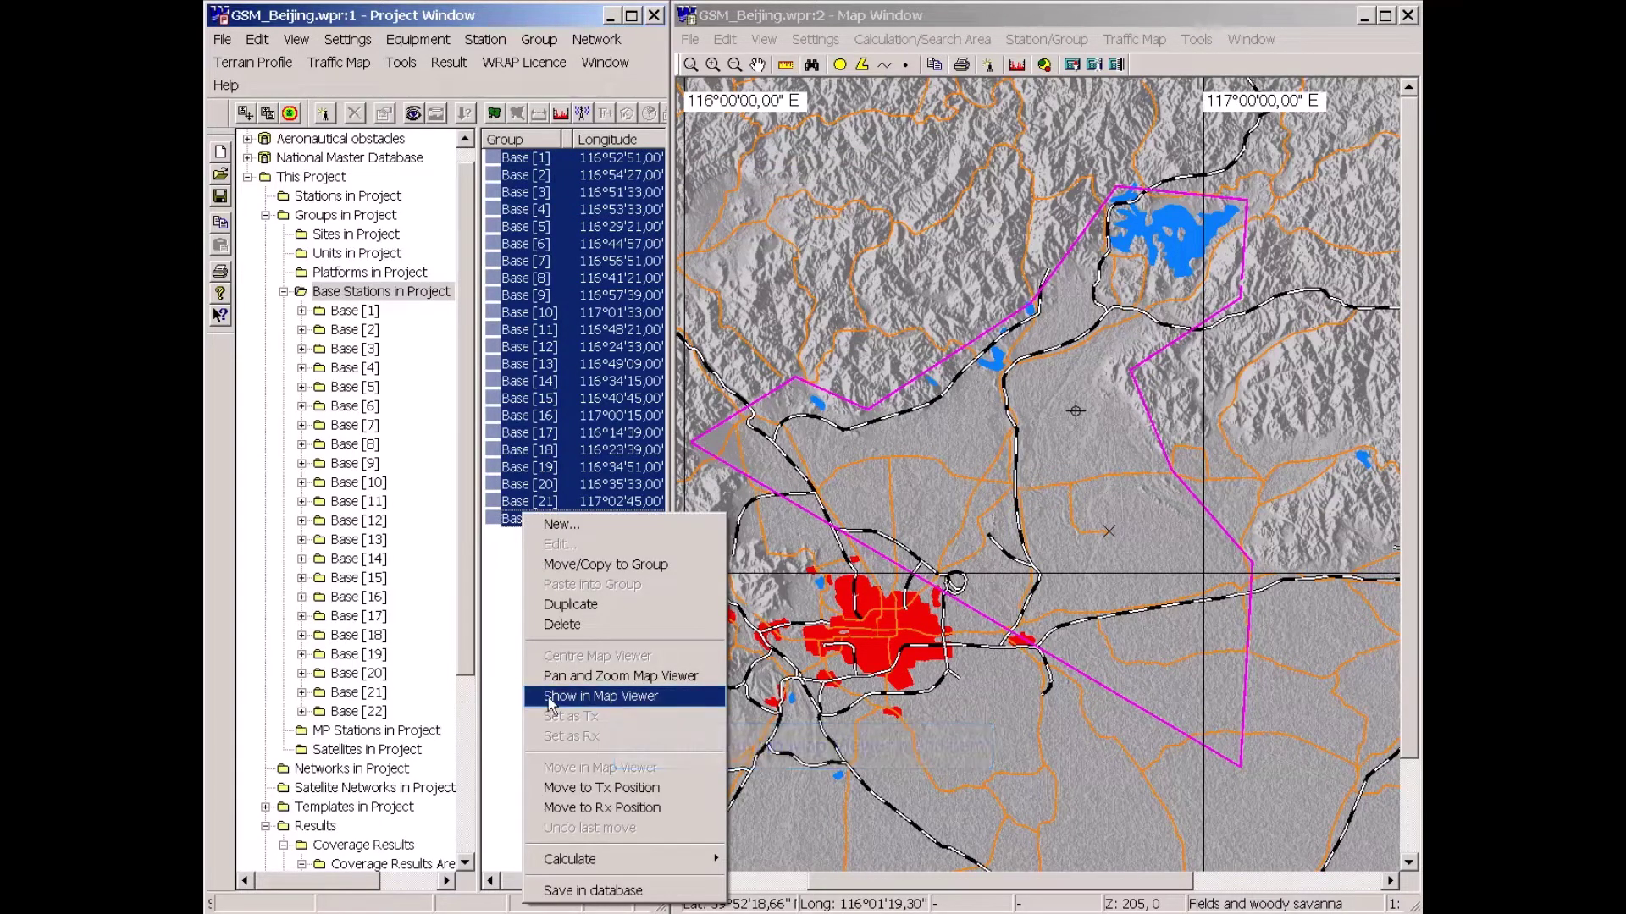
{"action": "left_click", "coordinate": [551, 696]}
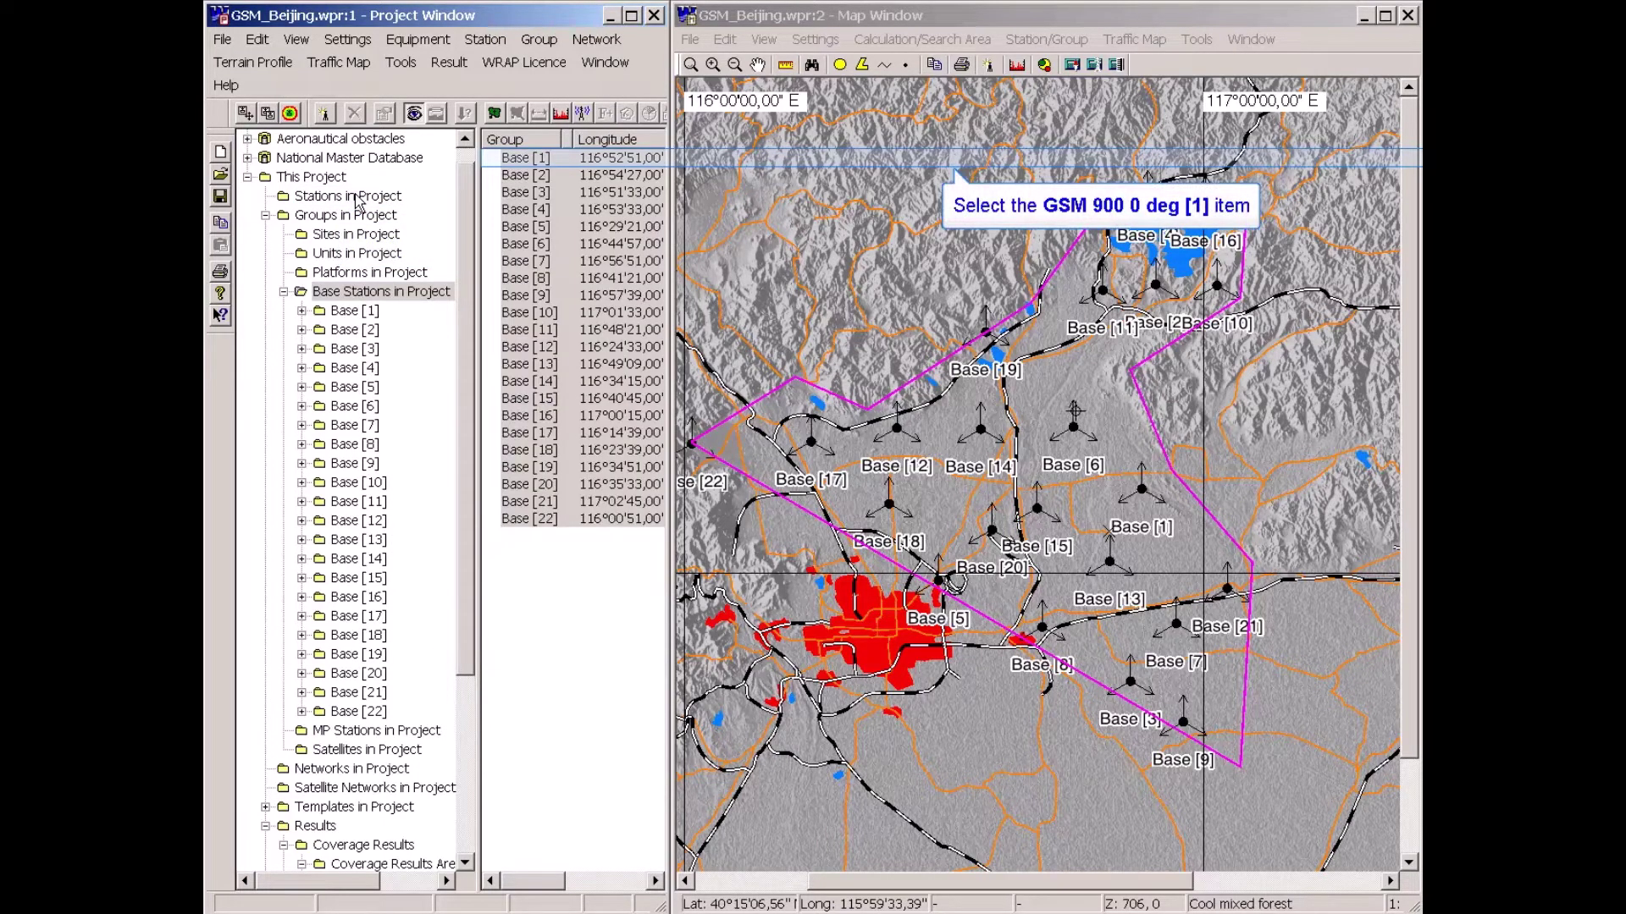
- Start Frequency Assignment for all sector stations in the project and choose the Cellular allotment GSM
{"action": "left_click", "coordinate": [548, 161]}
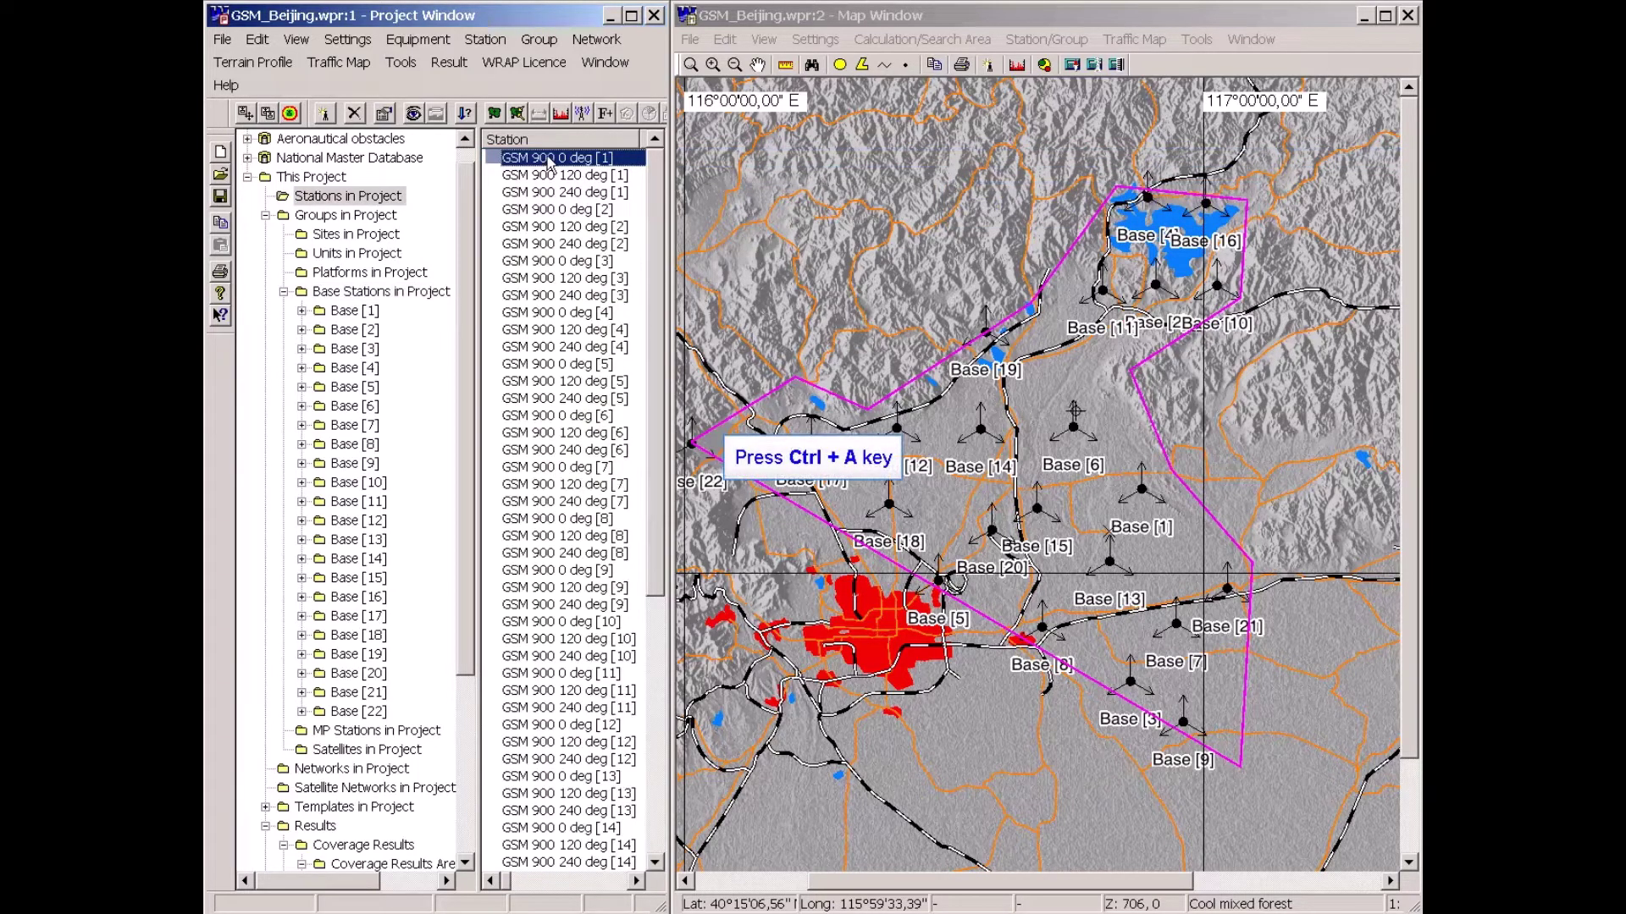
{"action": "key", "text": "ctrl+a"}
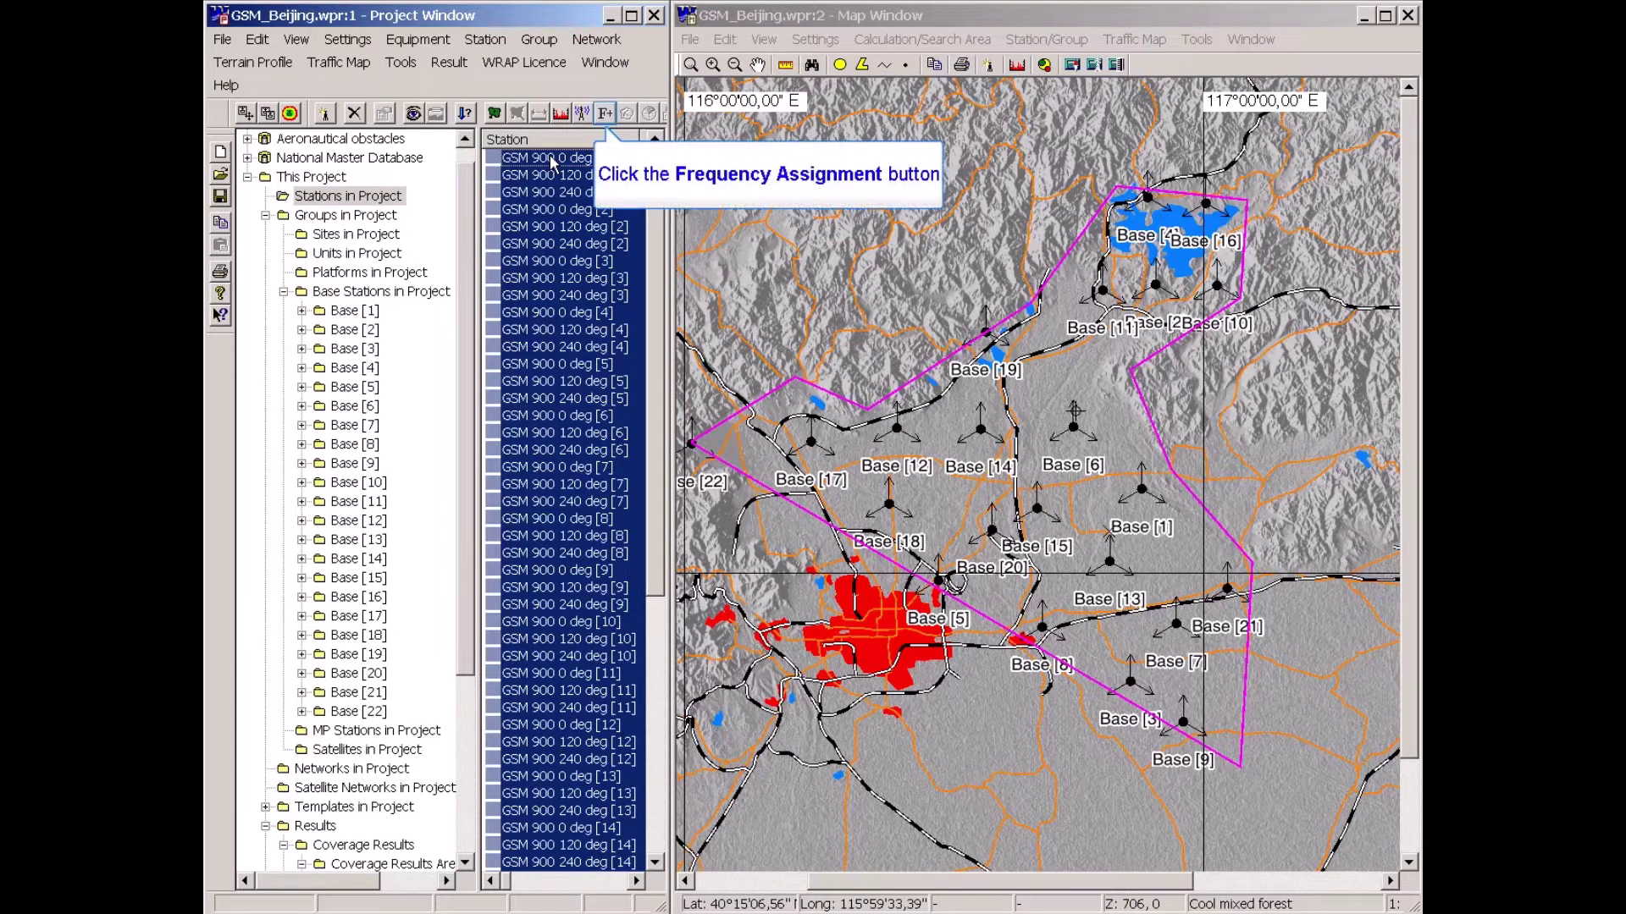
{"action": "left_click", "coordinate": [607, 116]}
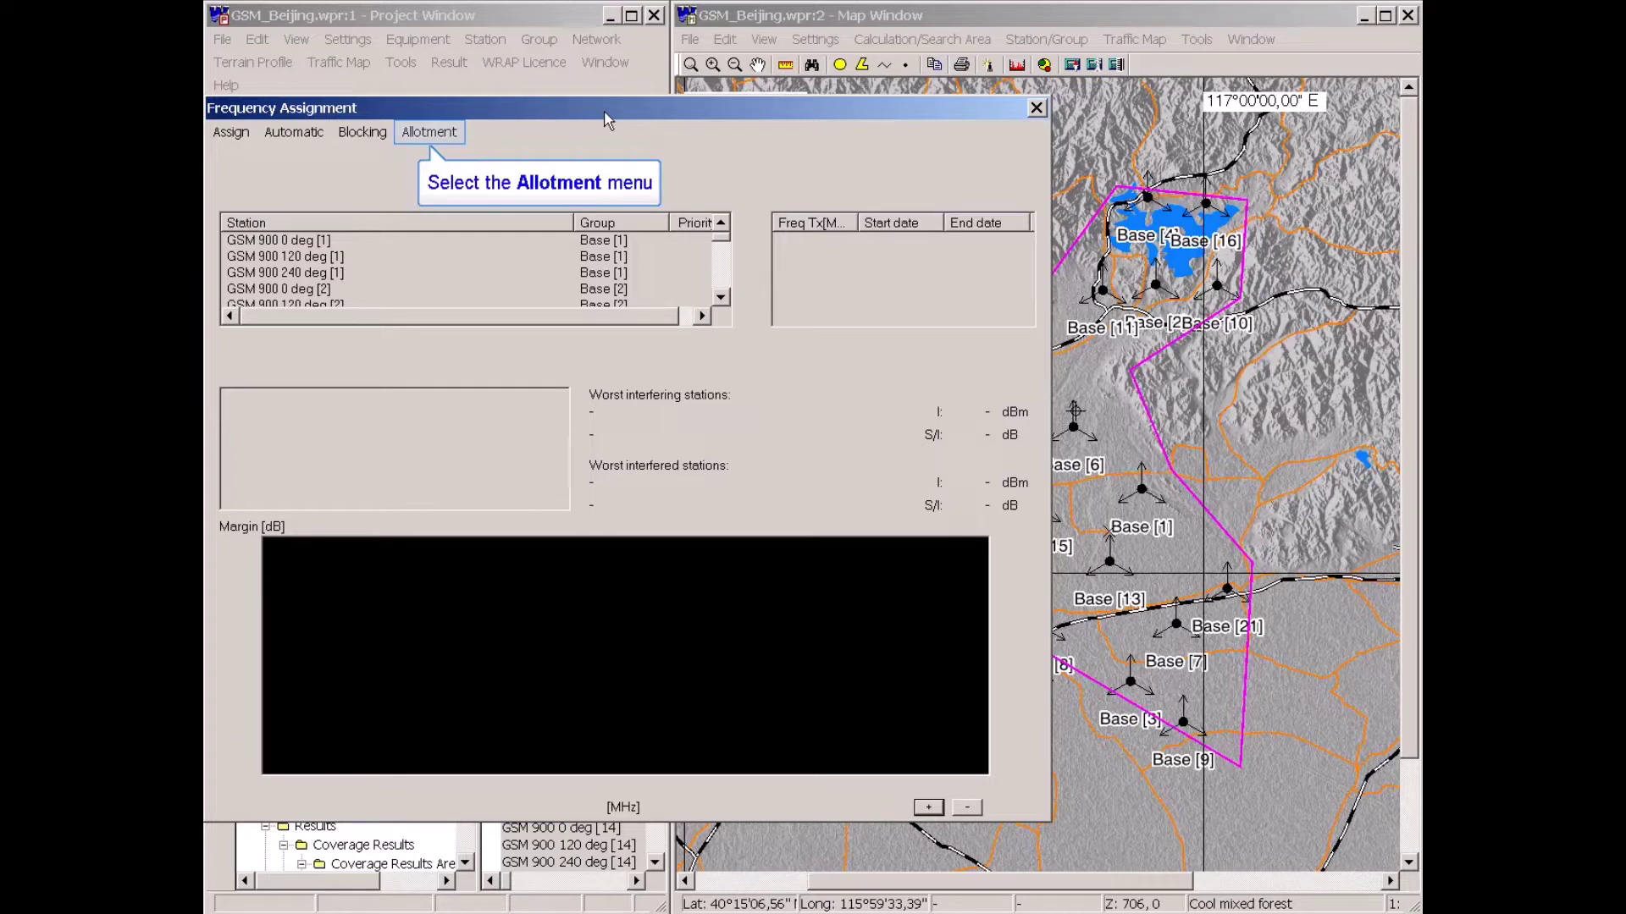
{"action": "left_click", "coordinate": [430, 134]}
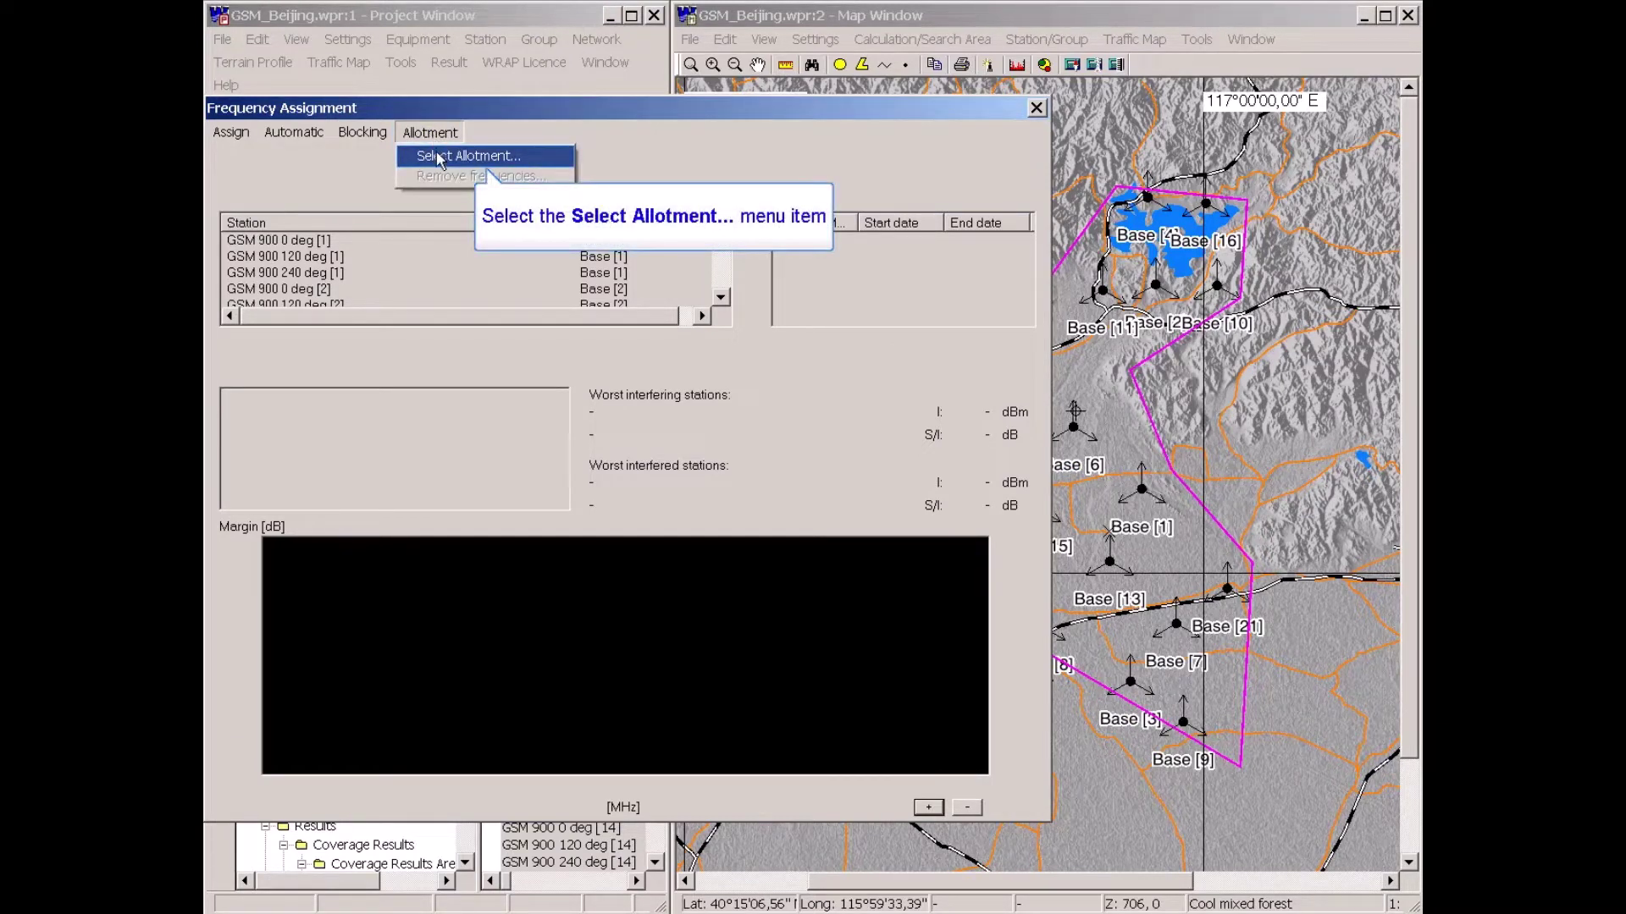
{"action": "left_click", "coordinate": [466, 156]}
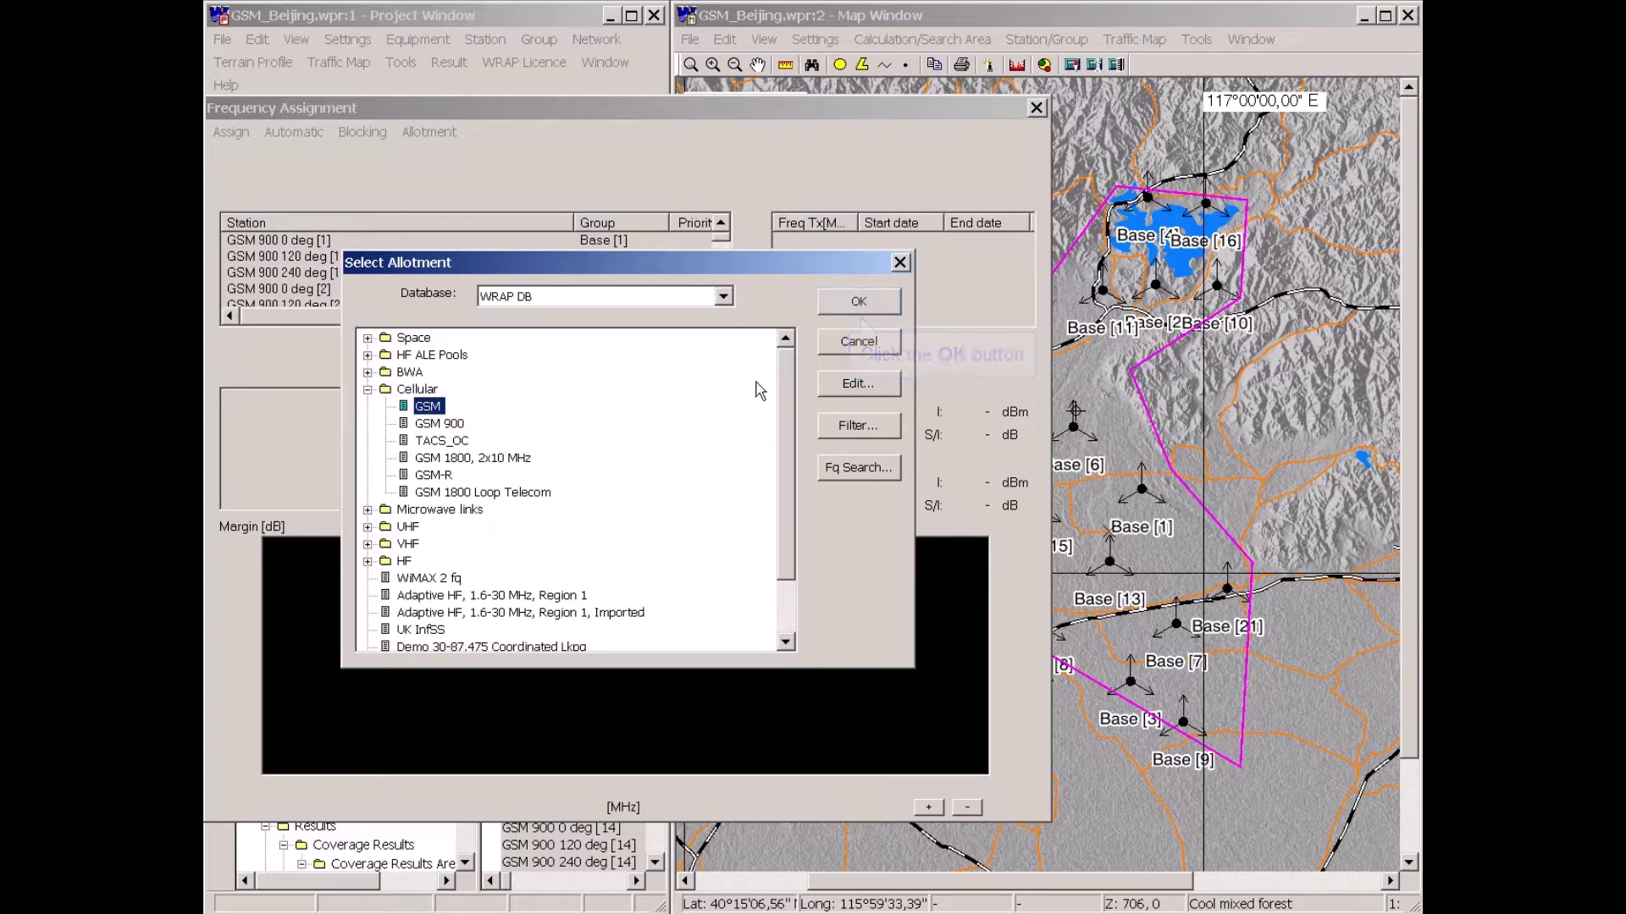
{"action": "left_click", "coordinate": [861, 301]}
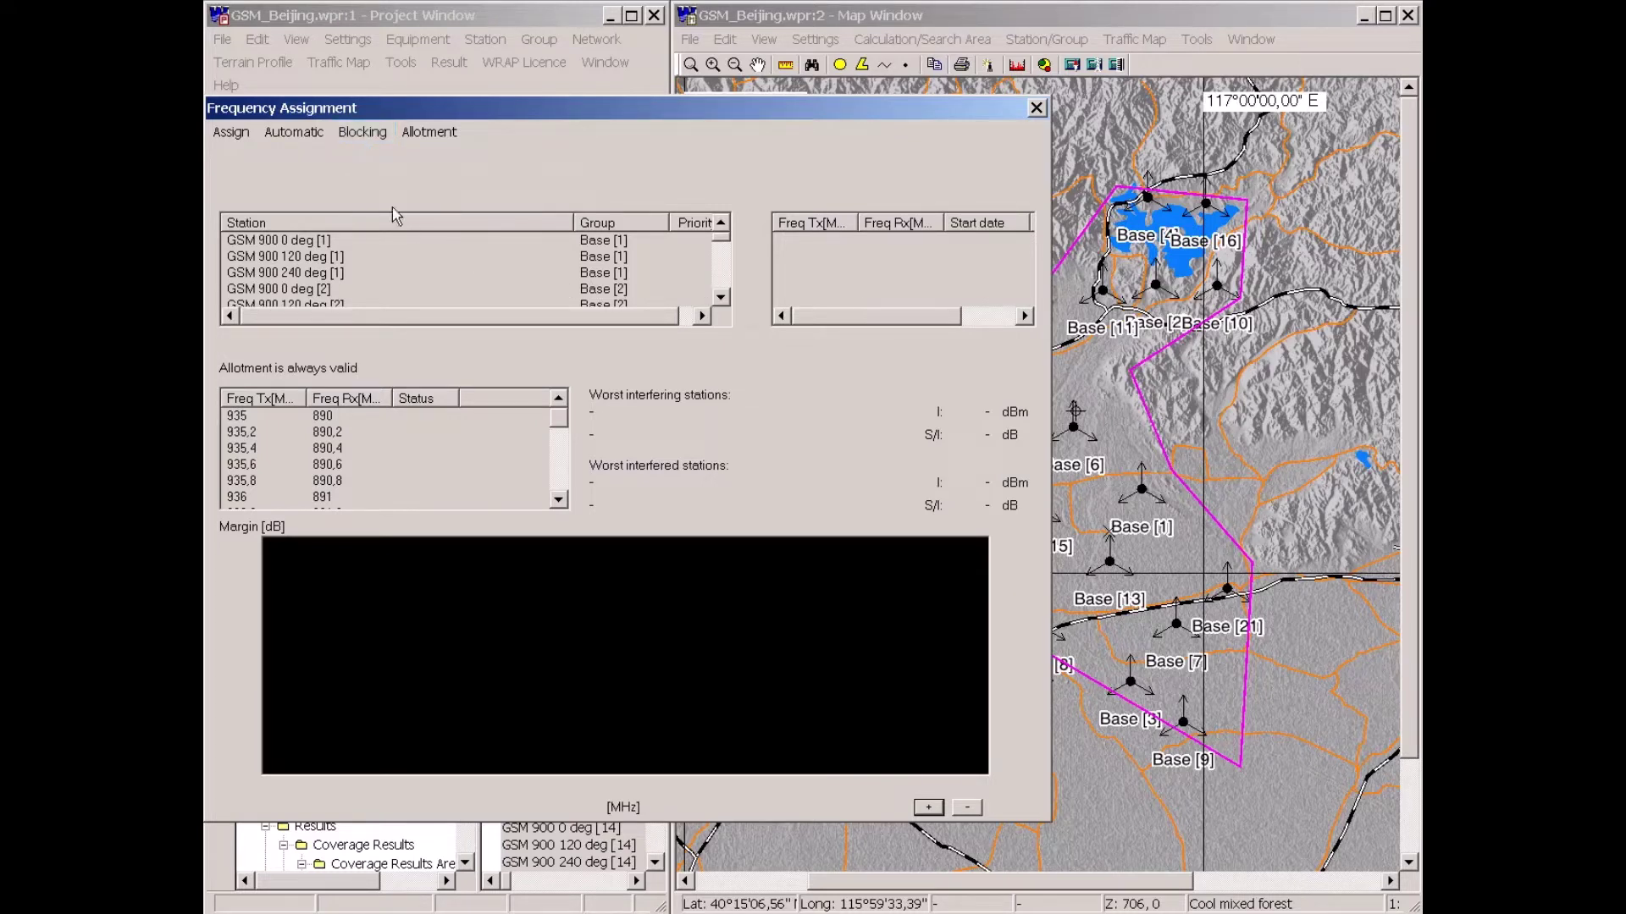
- Open the blocking settings for the frequency assignment and select GSM MS/HH from WRAP DB Mobiles as the default mobile
{"action": "left_click", "coordinate": [361, 133]}
{"action": "left_click", "coordinate": [373, 157]}
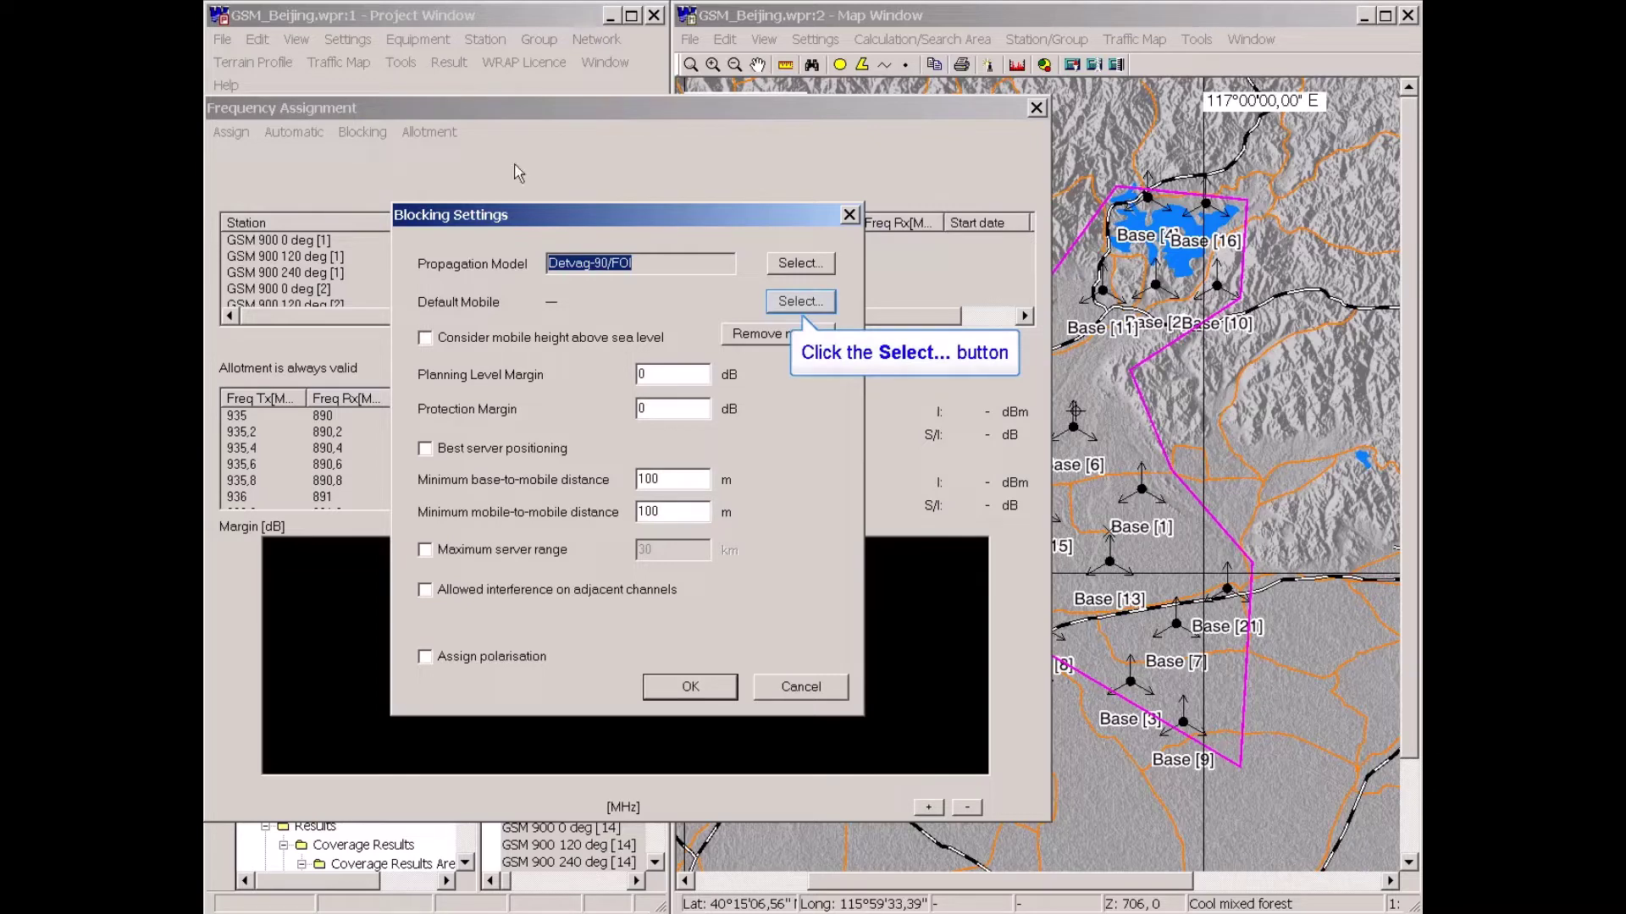
{"action": "left_click", "coordinate": [789, 303]}
{"action": "scroll", "coordinate": [796, 471], "scroll_direction": "down", "scroll_amount": 6}
{"action": "left_click_drag", "start_coordinate": [796, 471], "coordinate": [797, 521]}
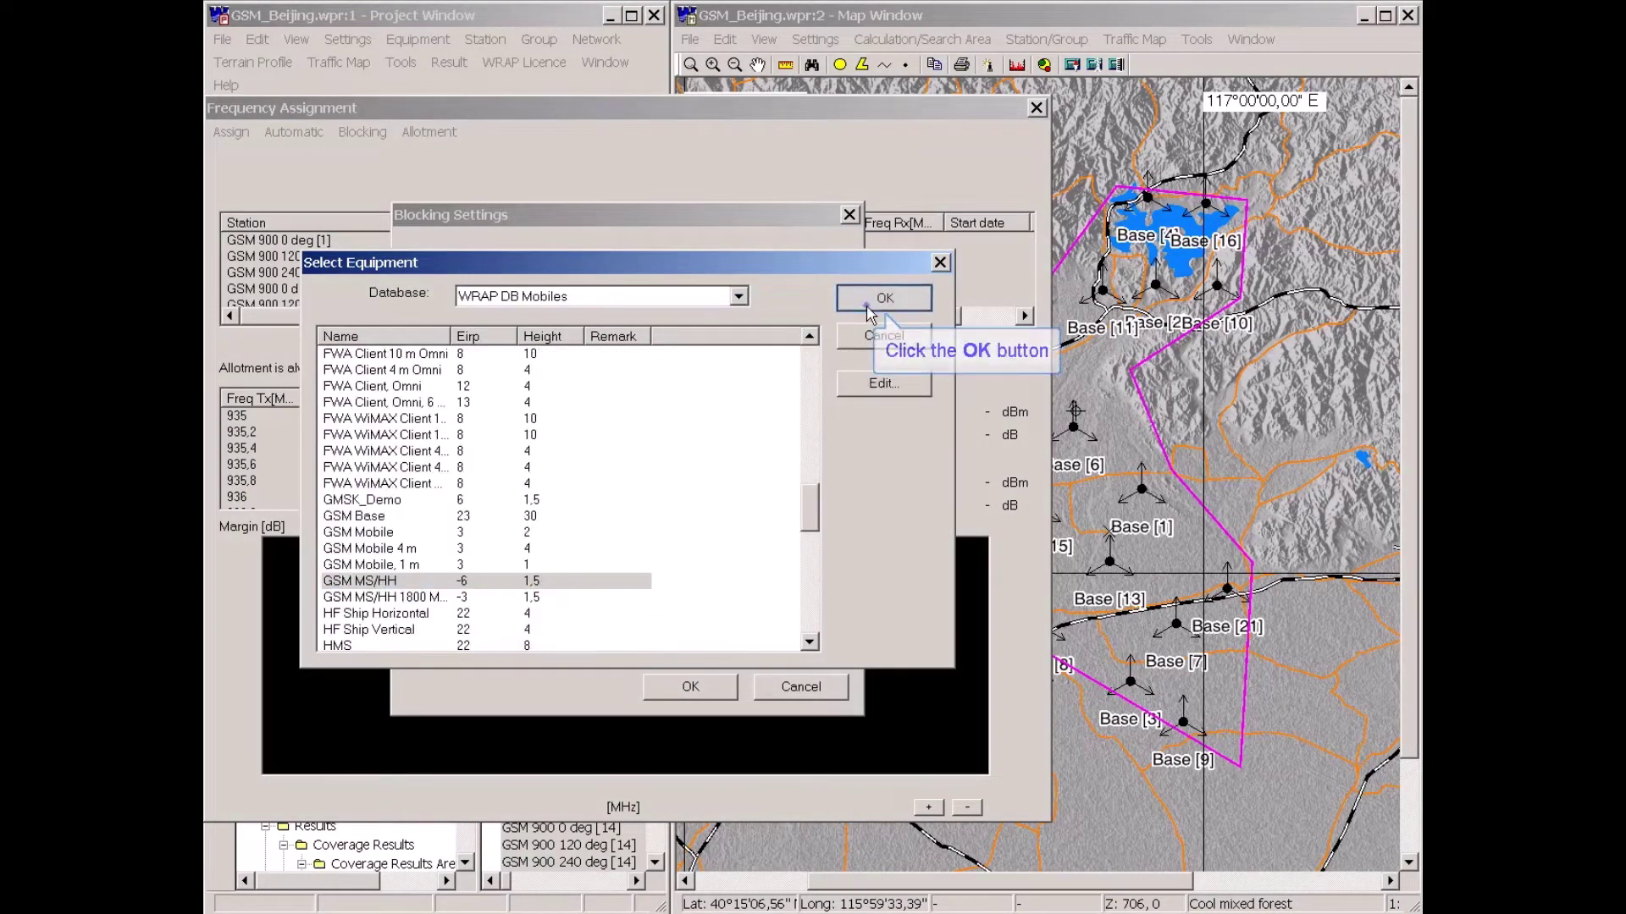
{"action": "left_click", "coordinate": [884, 297]}
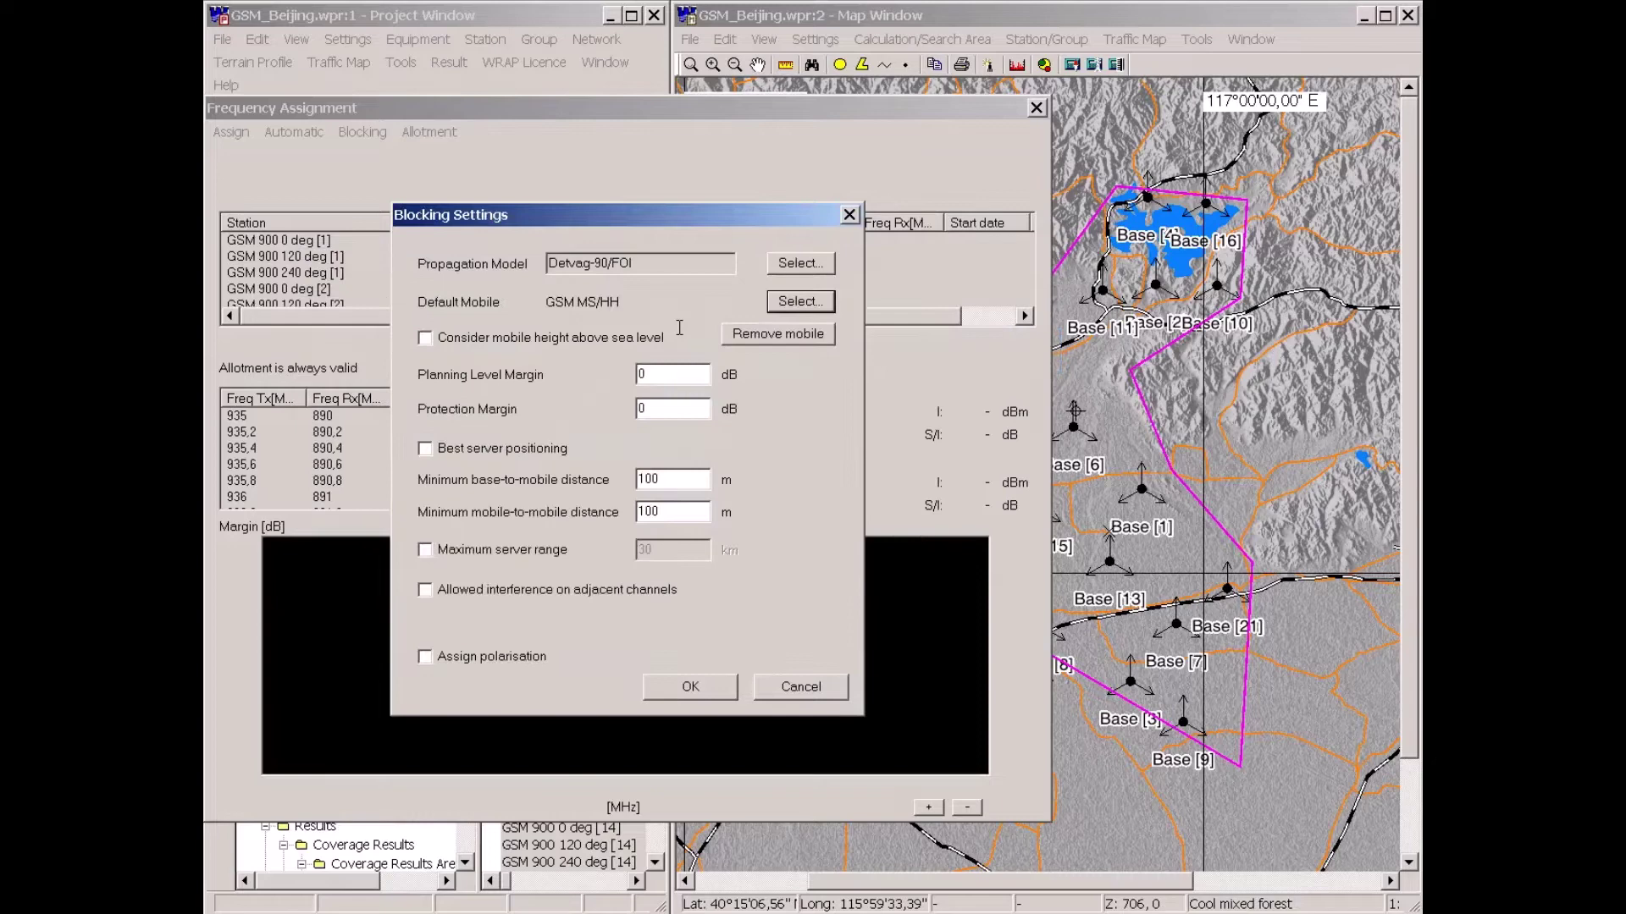
- Set the planning level margin to 12 dB, enable a maximum server range of 15 km, and confirm the blocking settings
{"action": "double_click", "coordinate": [641, 373]}
{"action": "type", "text": "12"}
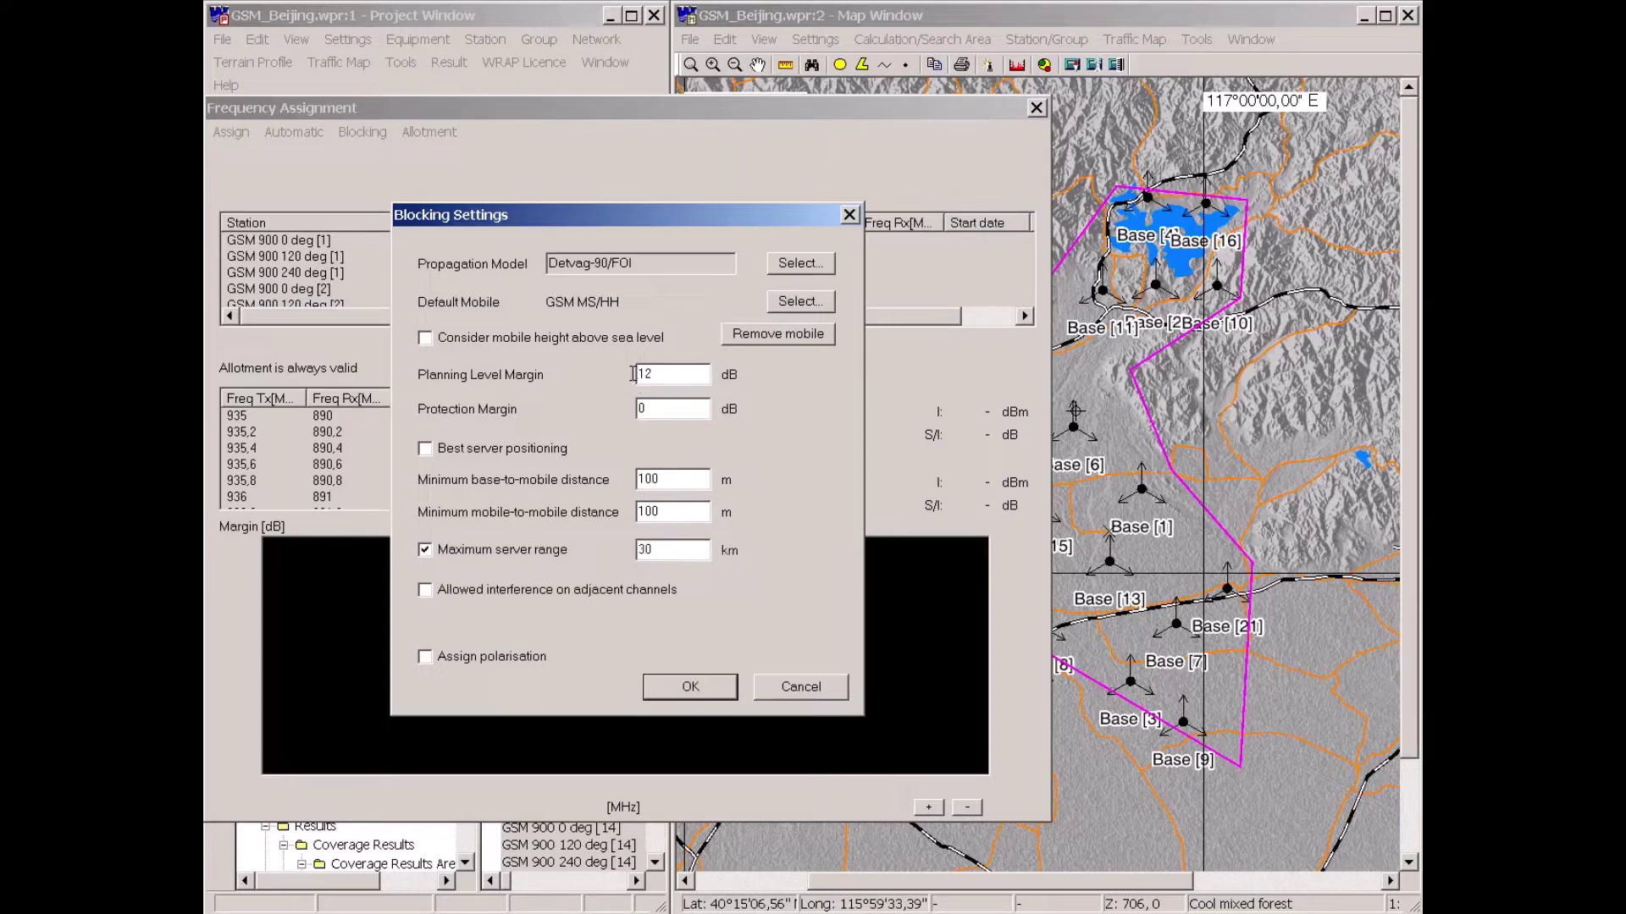
{"action": "double_click", "coordinate": [636, 551]}
{"action": "type", "text": "15"}
{"action": "left_click_drag", "start_coordinate": [700, 210], "coordinate": [736, 202]}
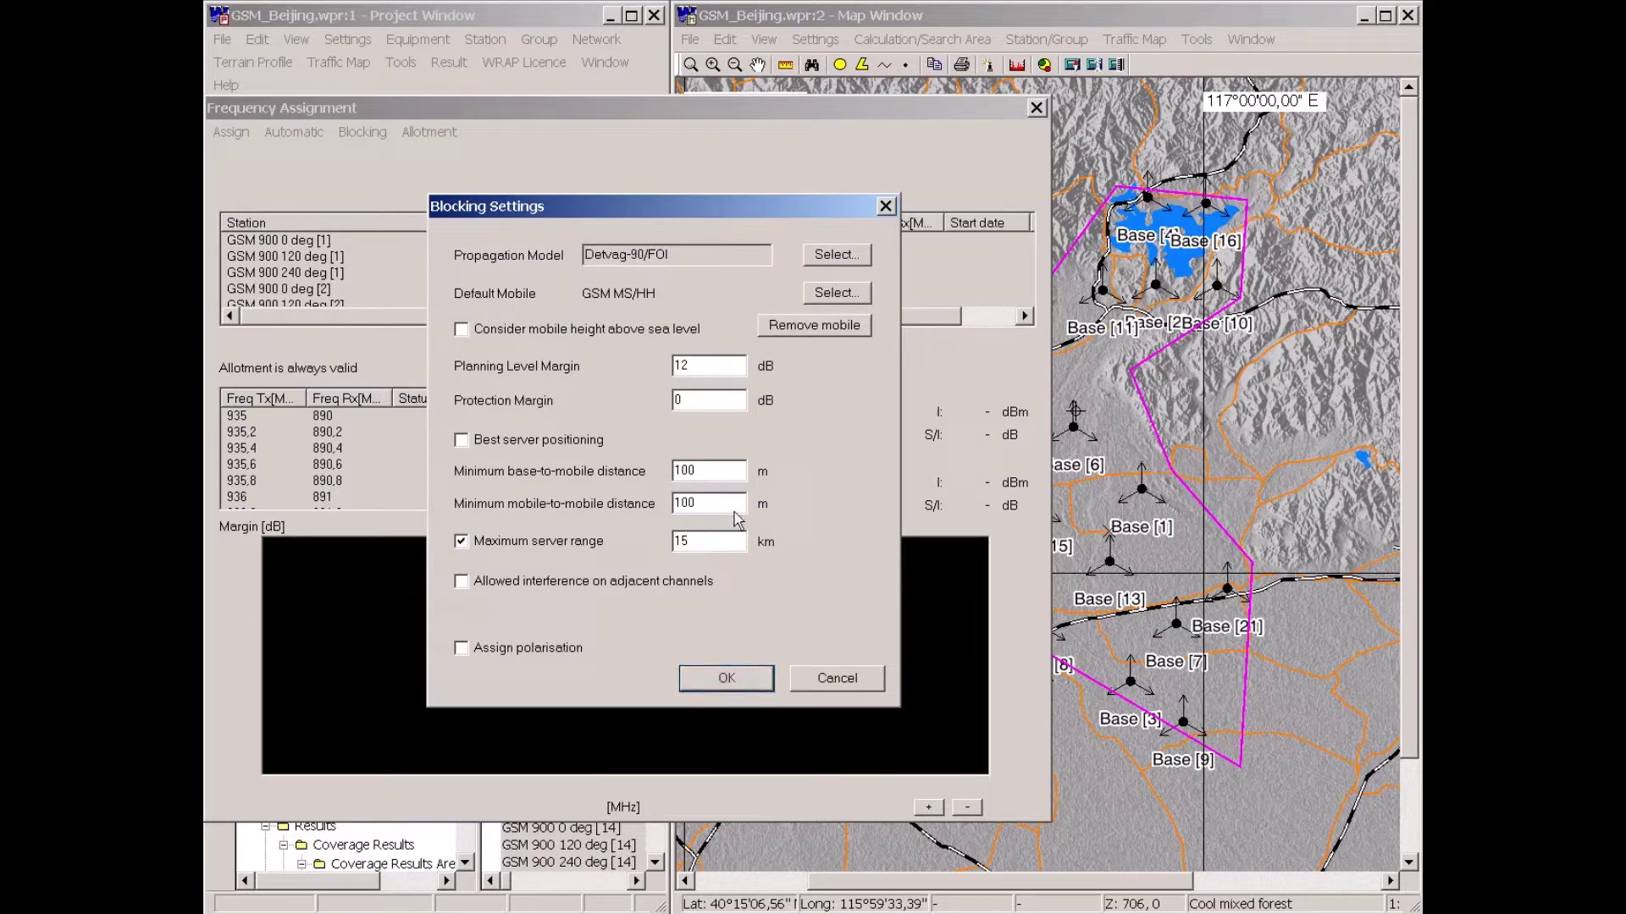
{"action": "left_click", "coordinate": [726, 678]}
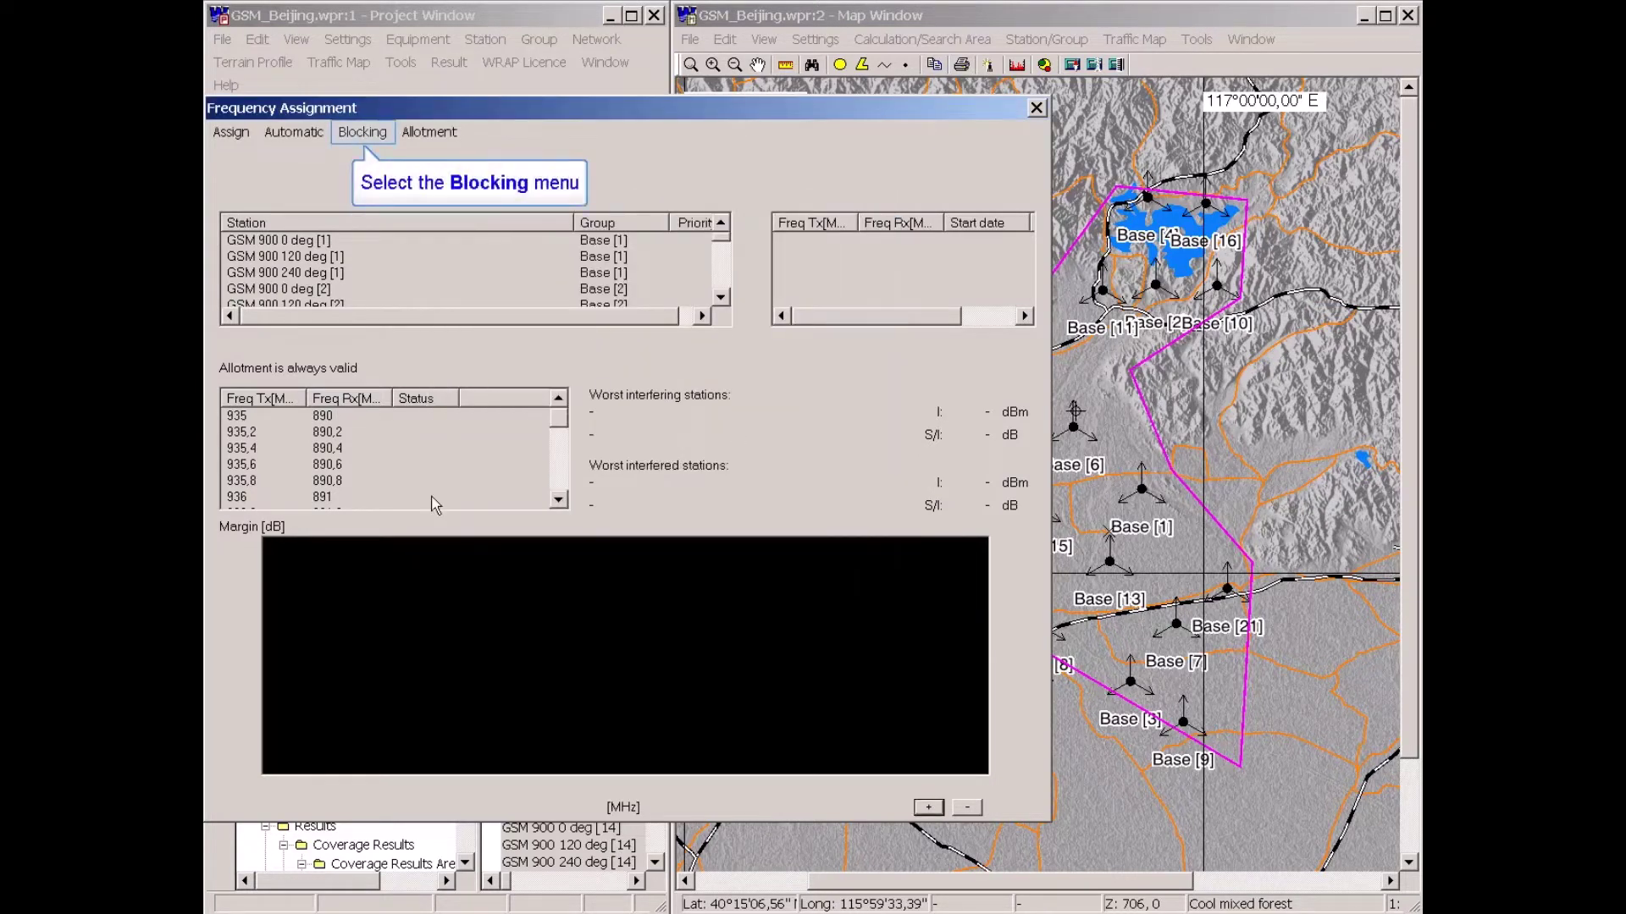
- Calculate the blocking for the stations in the frequency assignment
{"action": "left_click", "coordinate": [366, 136]}
{"action": "key", "text": "Down"}
{"action": "key", "text": "Down"}
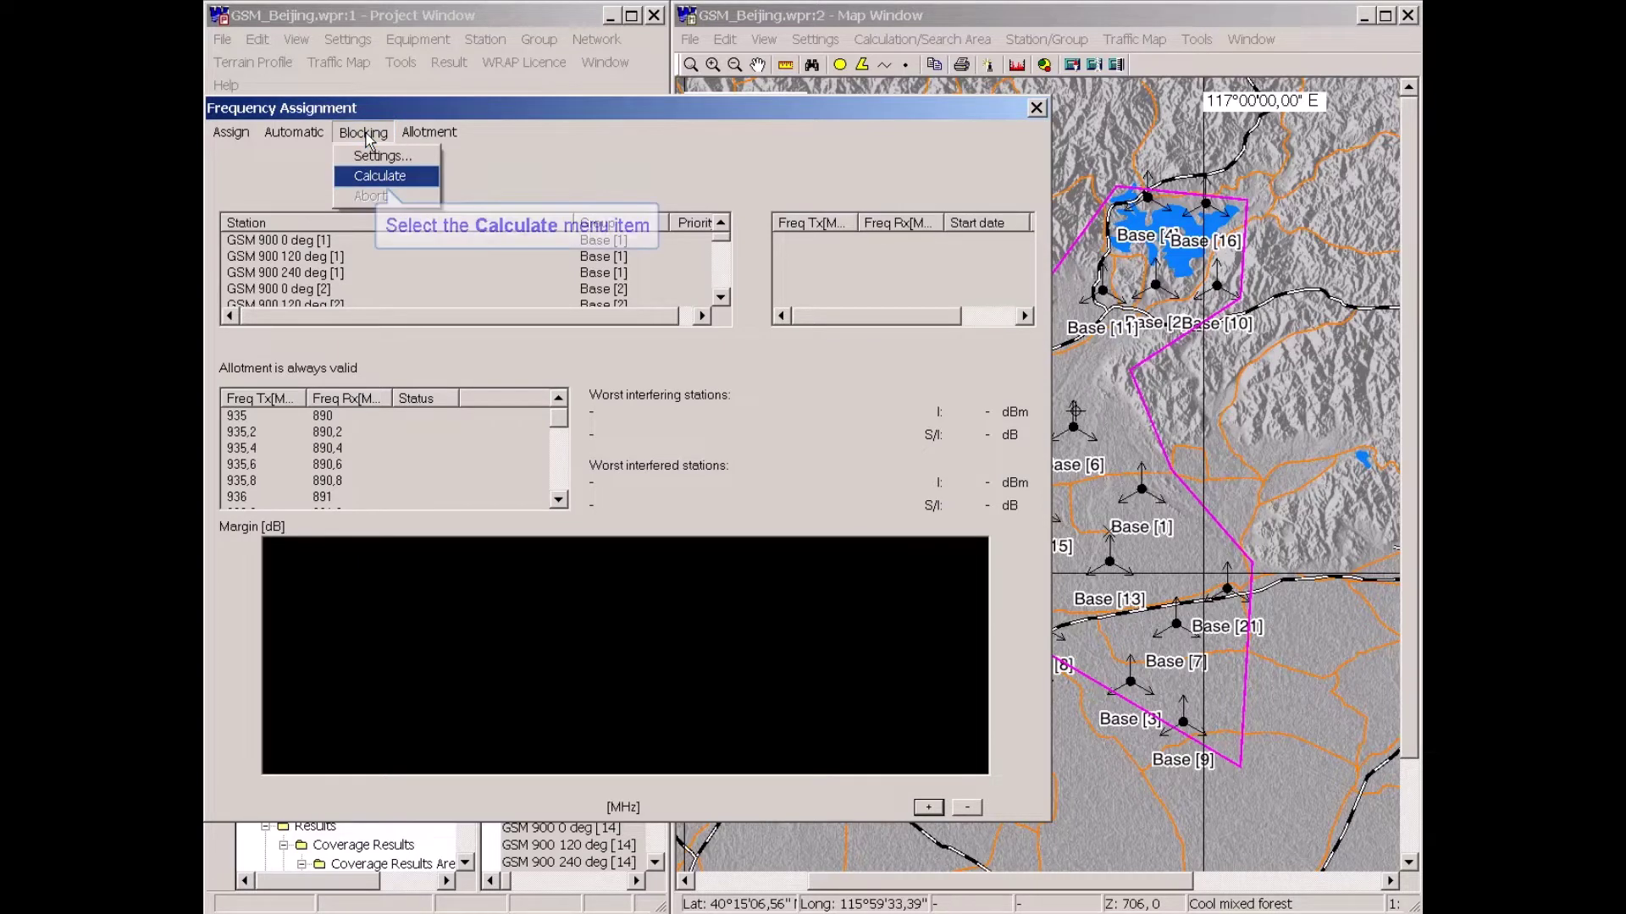
{"action": "left_click", "coordinate": [379, 176]}
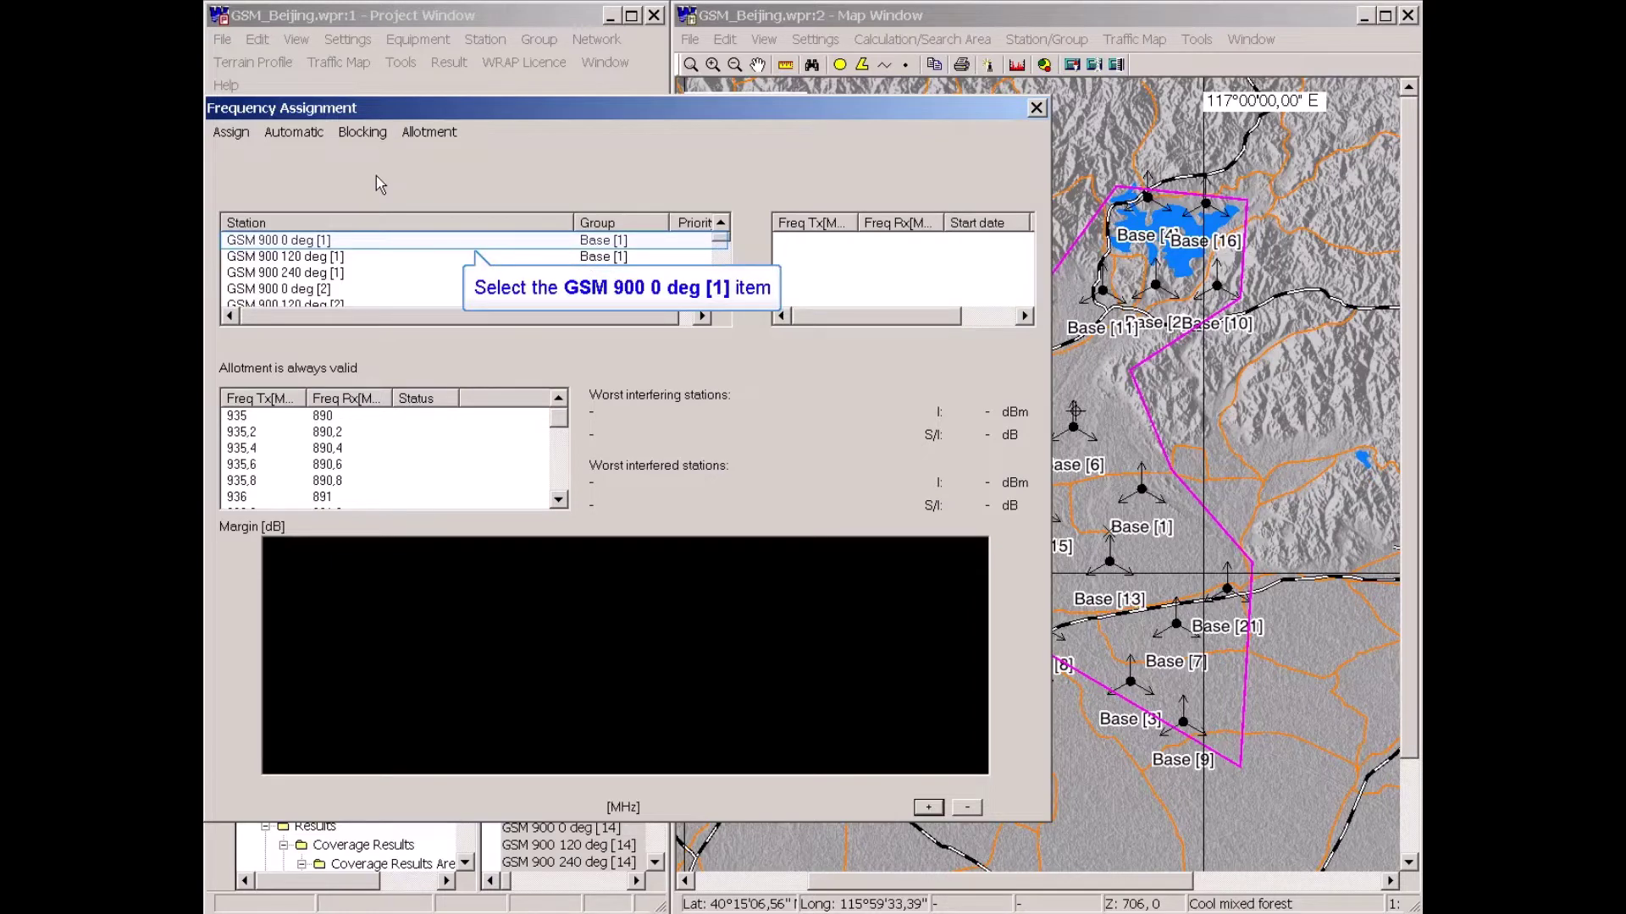
- Examine the blocking margins of GSM 900 0 deg [1] and its worst interfering and interfered stations at 935 MHz
{"action": "left_click", "coordinate": [269, 243]}
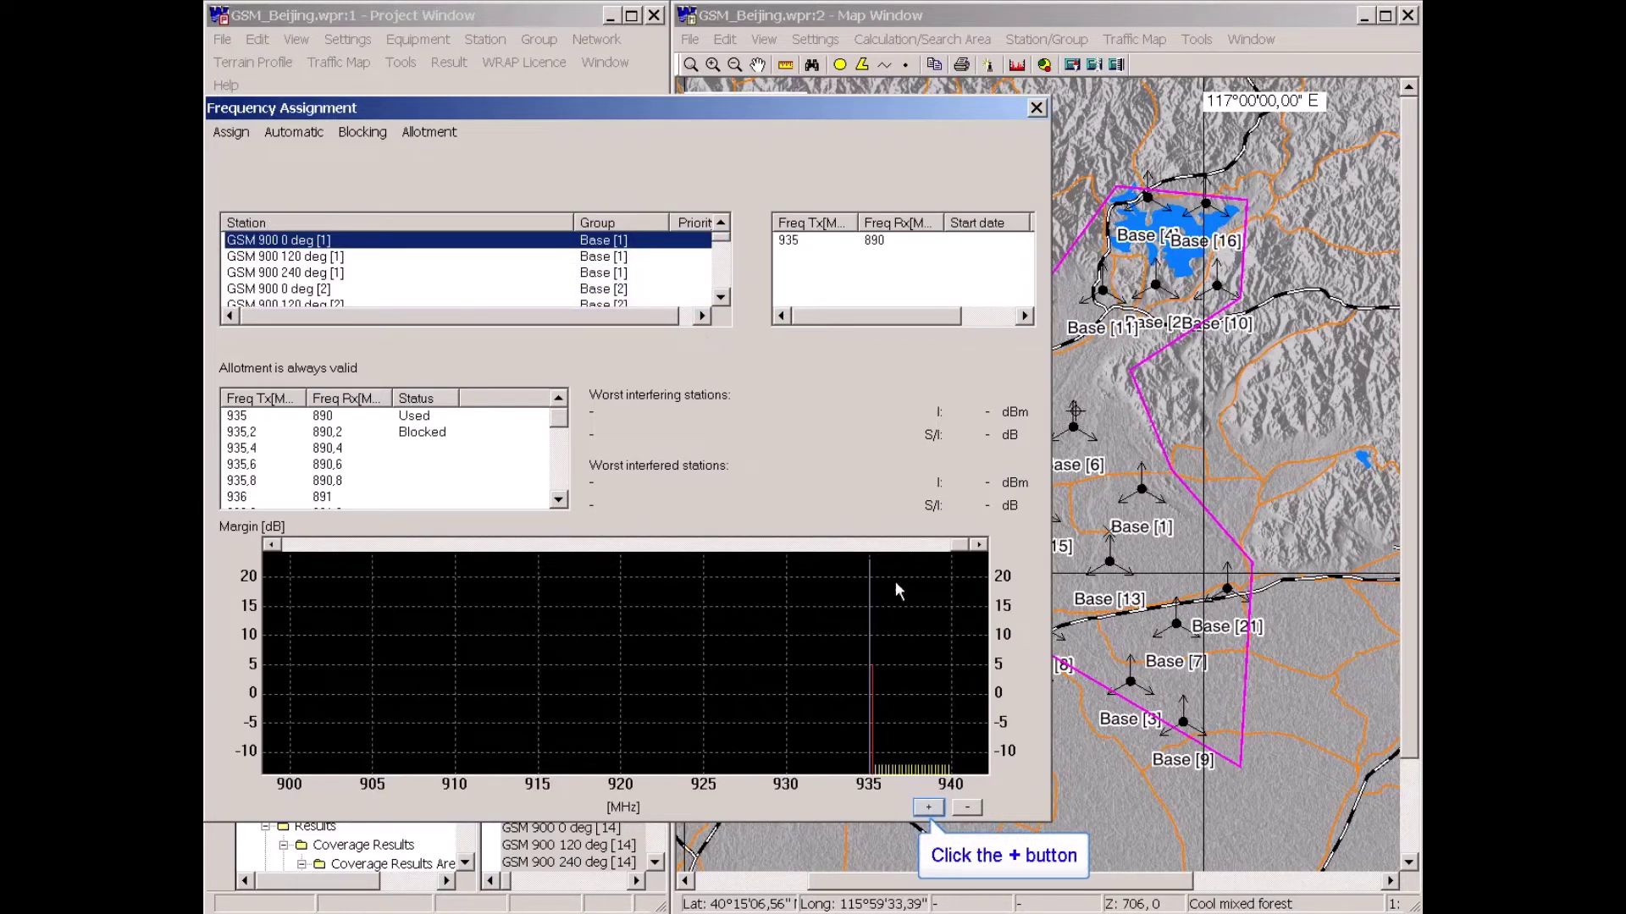
{"action": "left_click", "coordinate": [928, 808]}
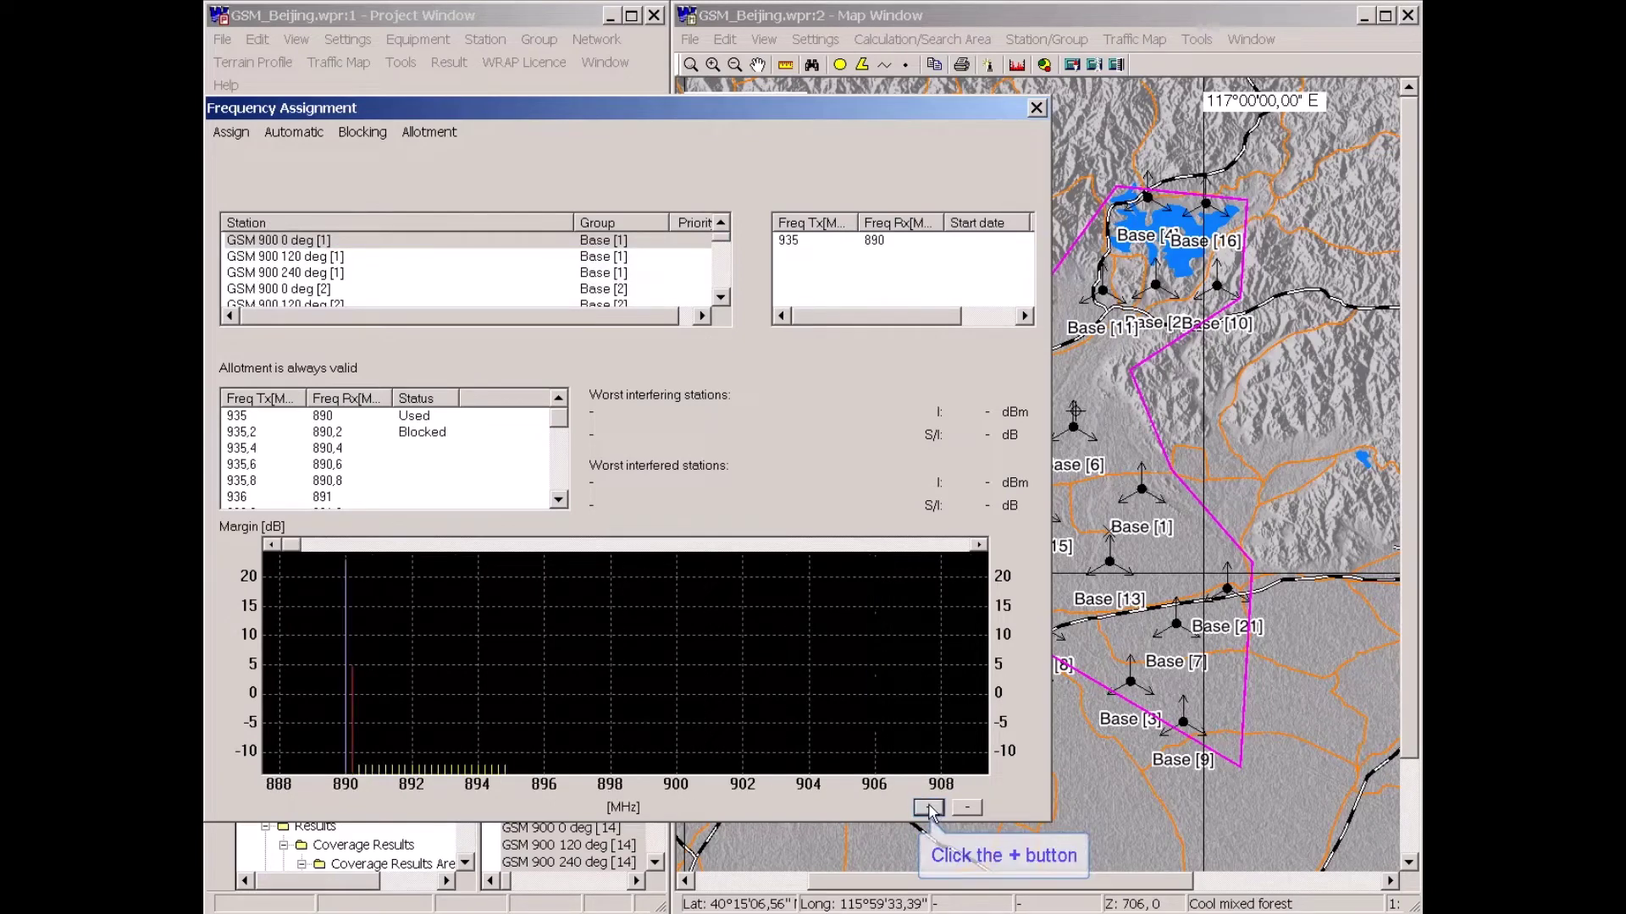
{"action": "left_click", "coordinate": [929, 807]}
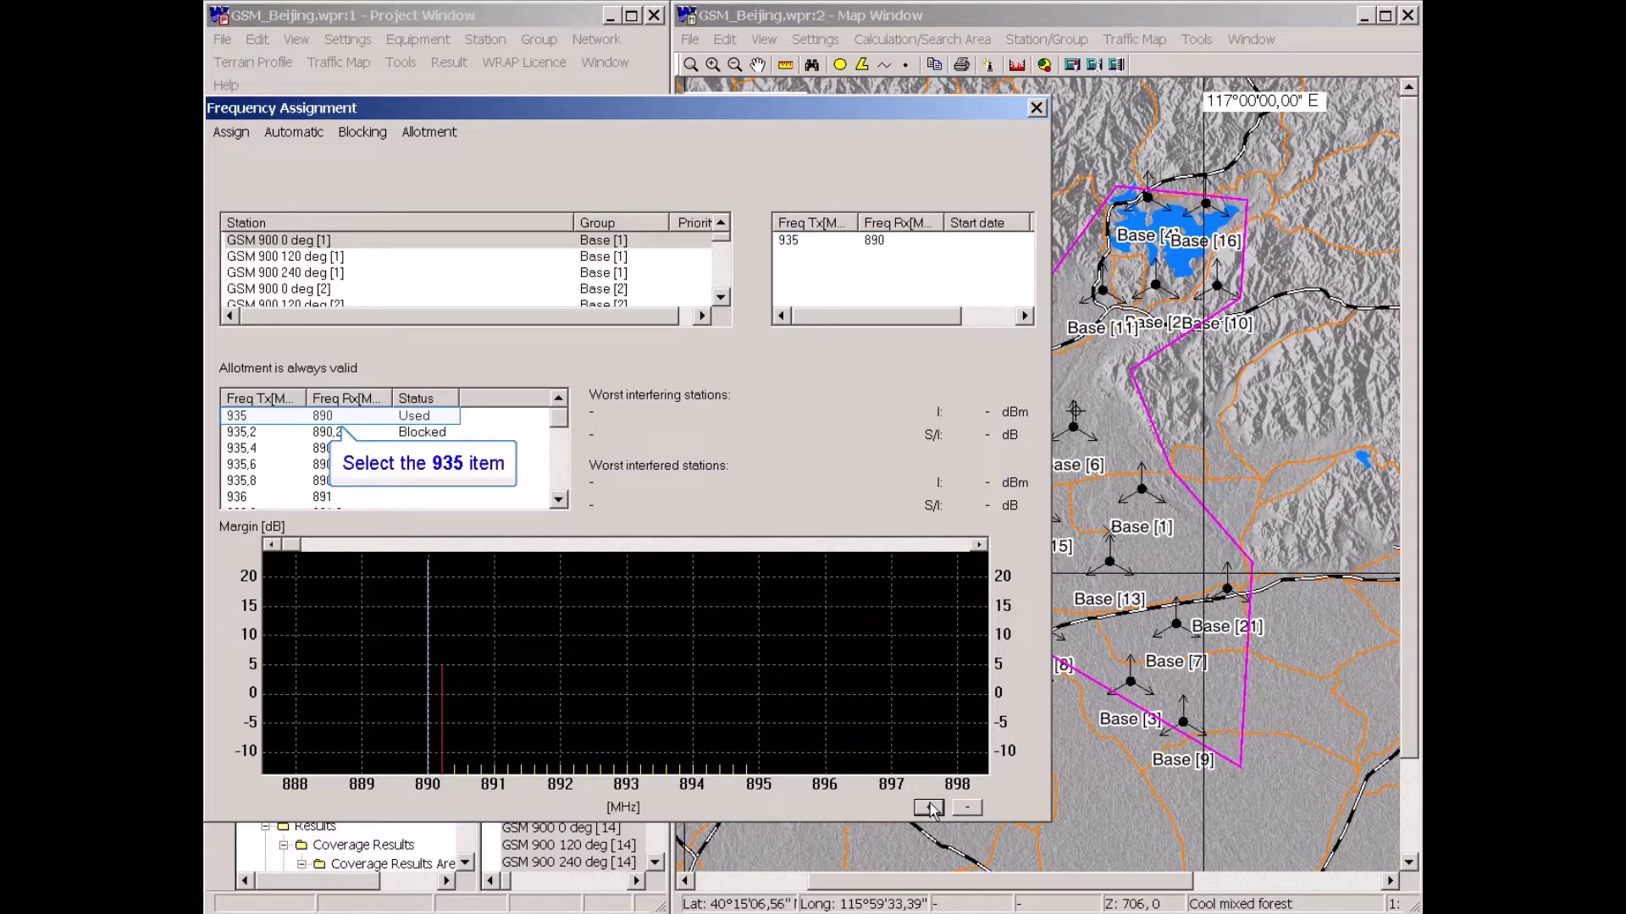
{"action": "left_click", "coordinate": [237, 416]}
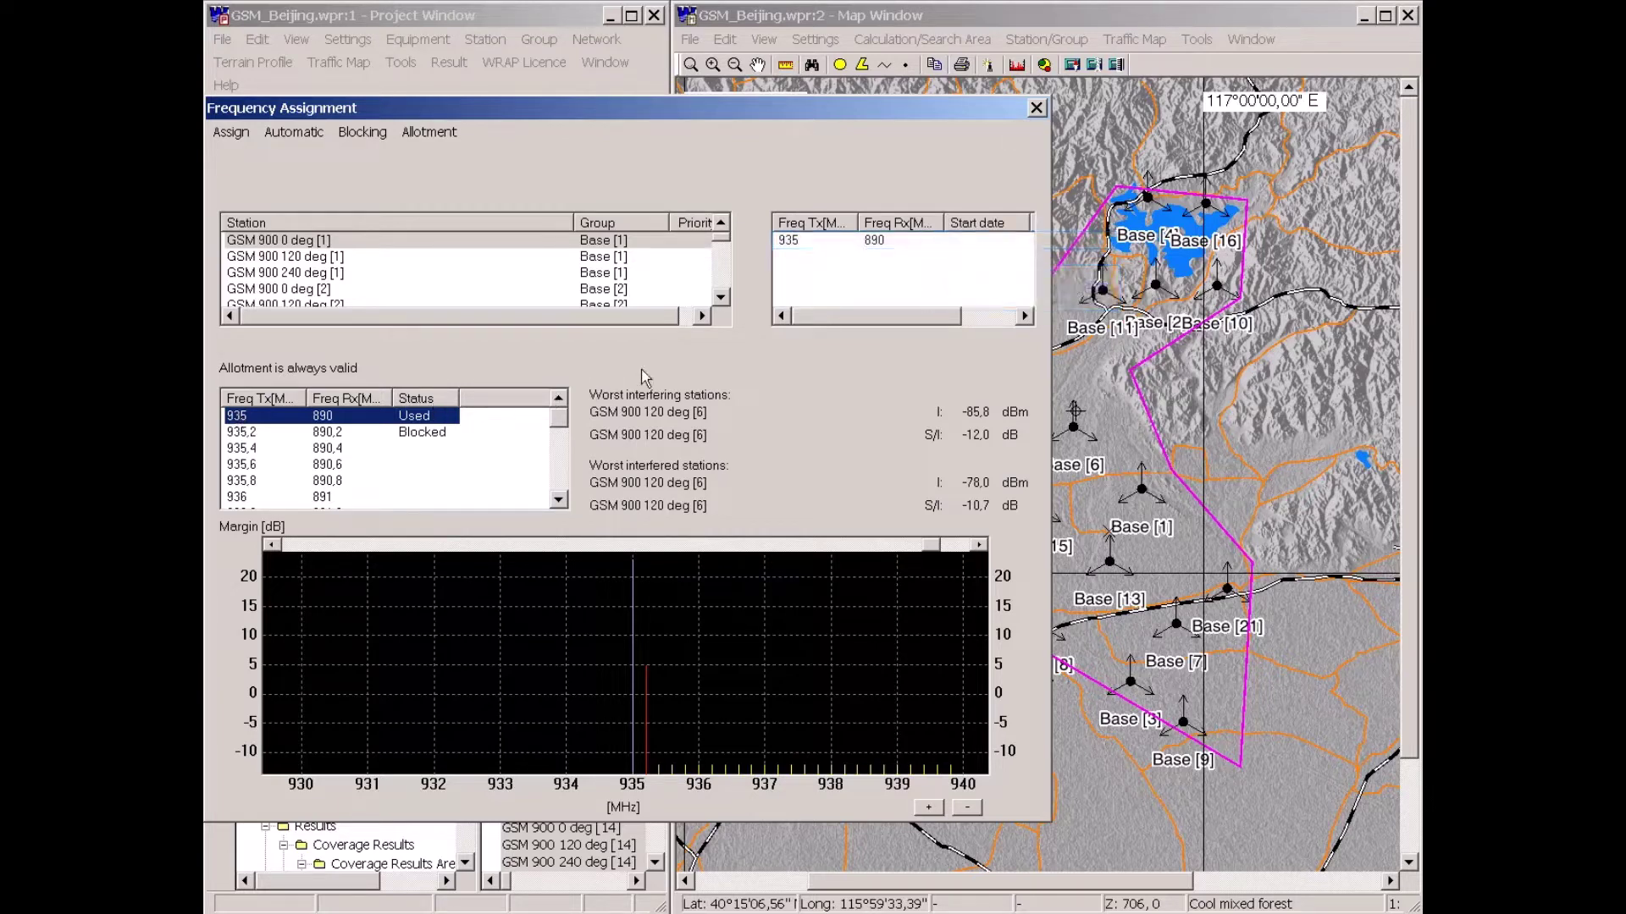
- Delete all existing frequency assignments from the GSM 900 0 deg [1] frequency list, answering No to the question, and start the automatic assignment
{"action": "left_click", "coordinate": [788, 241]}
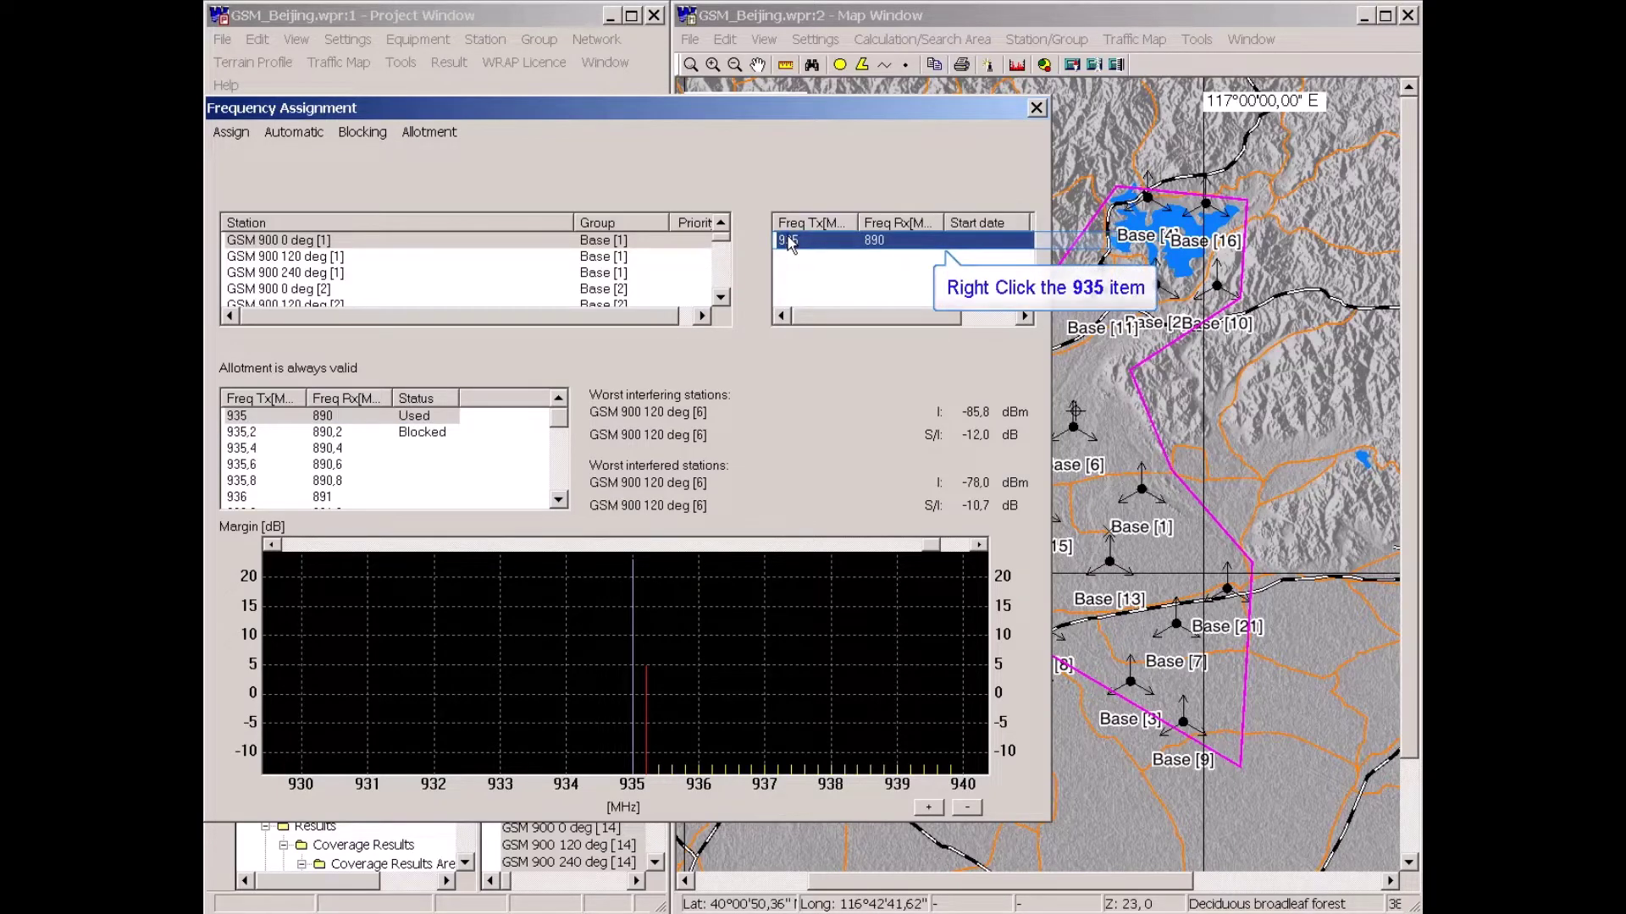
{"action": "right_click", "coordinate": [788, 243]}
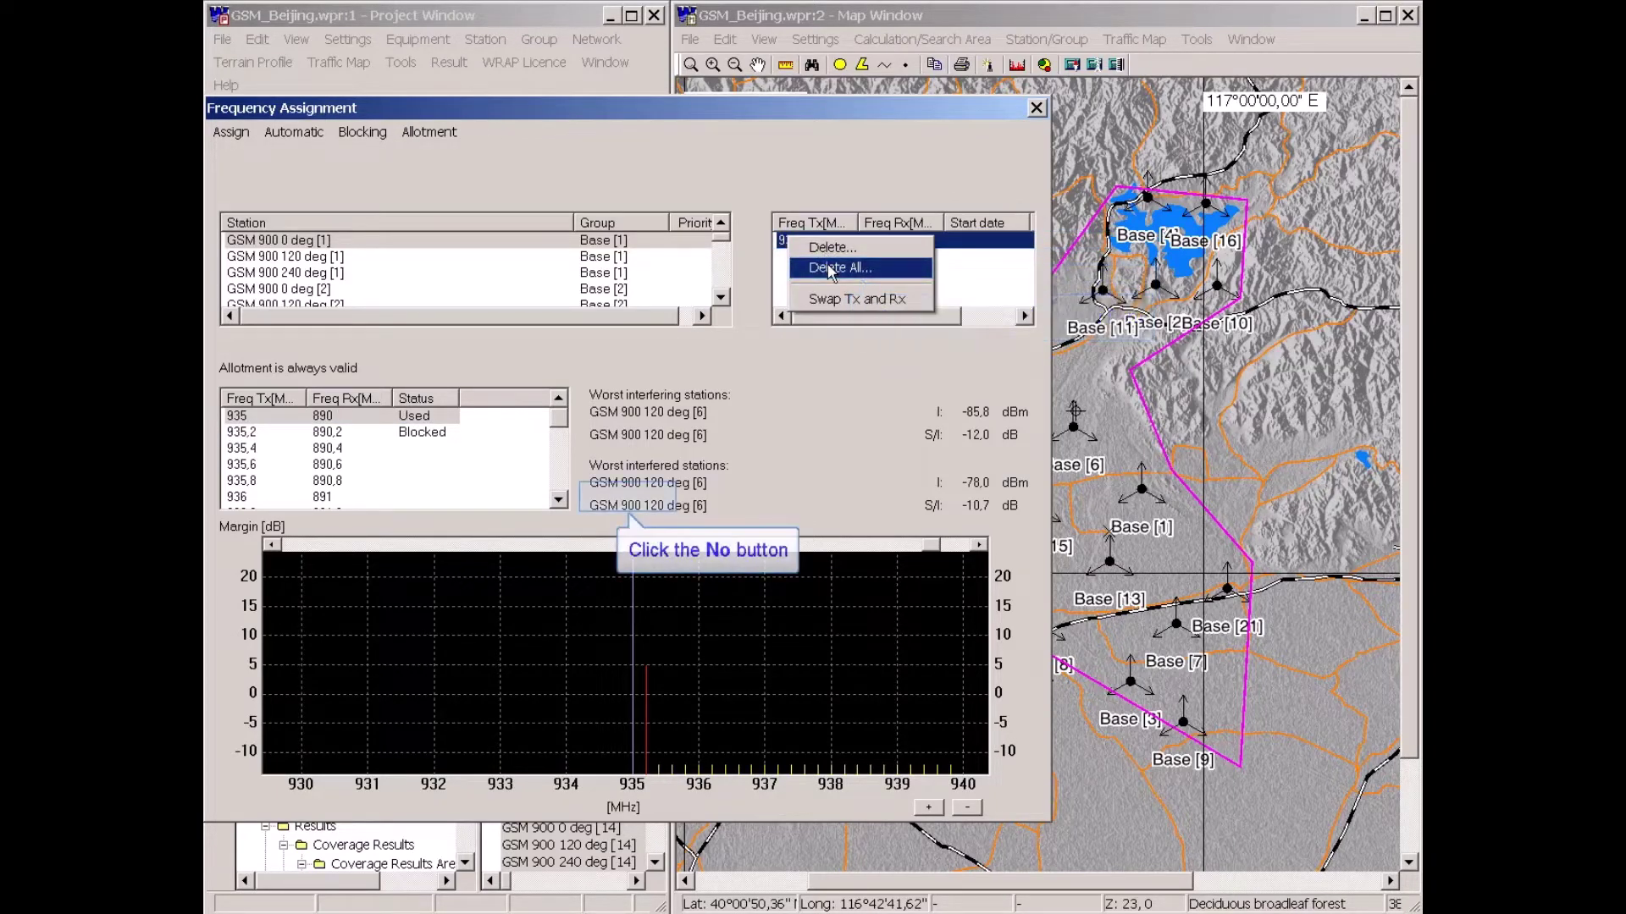
{"action": "left_click", "coordinate": [829, 268]}
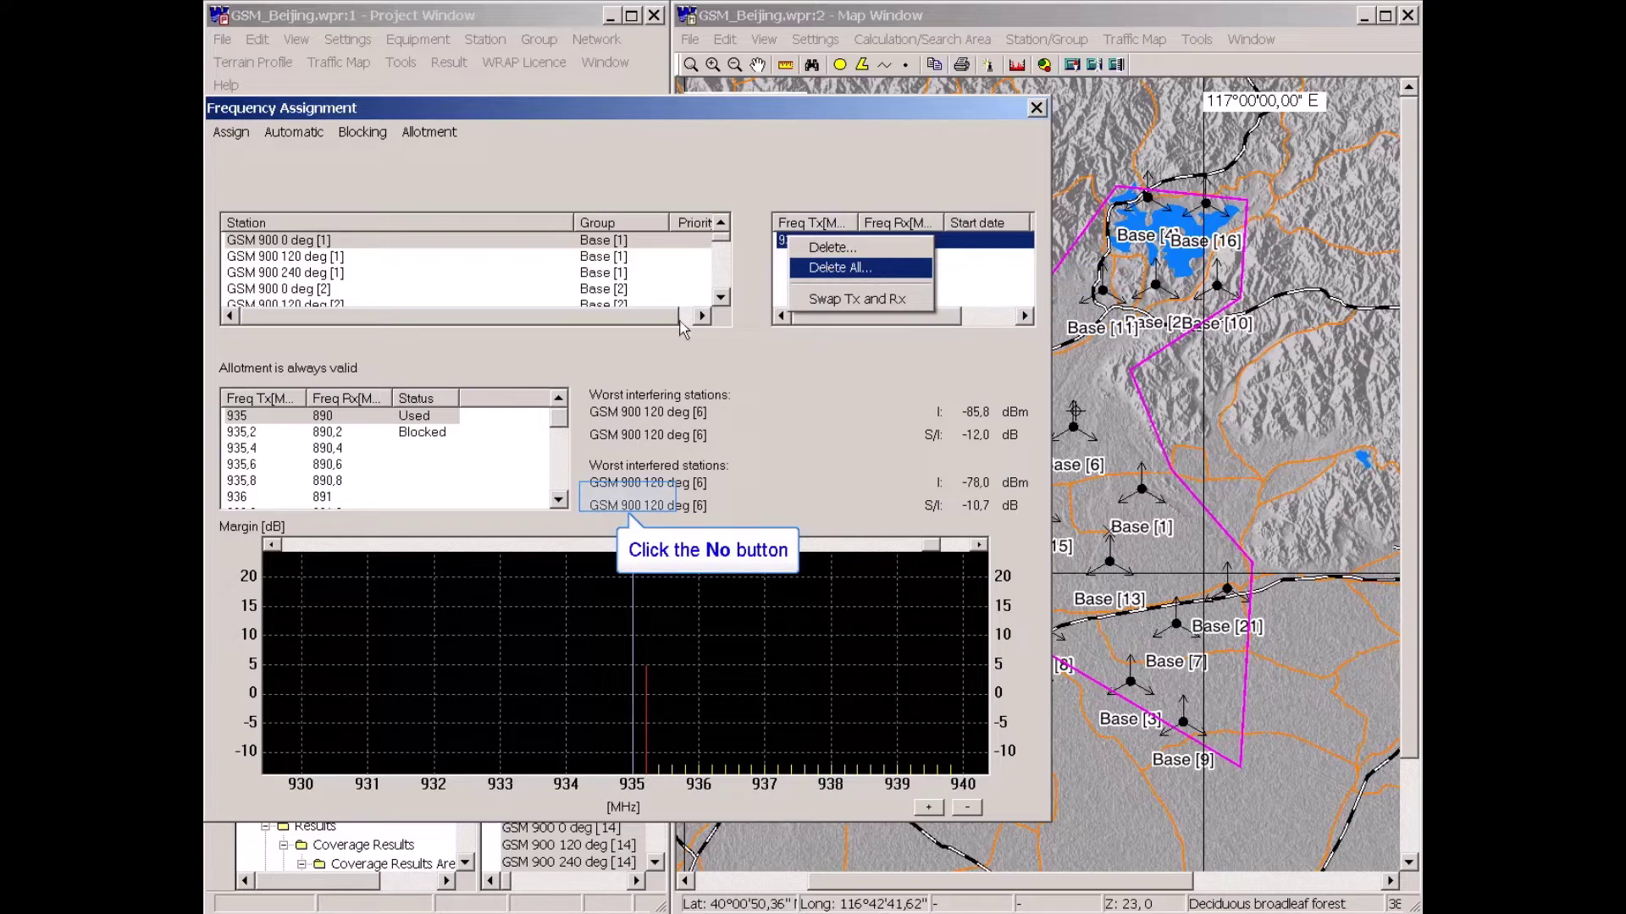
{"action": "left_click", "coordinate": [628, 498]}
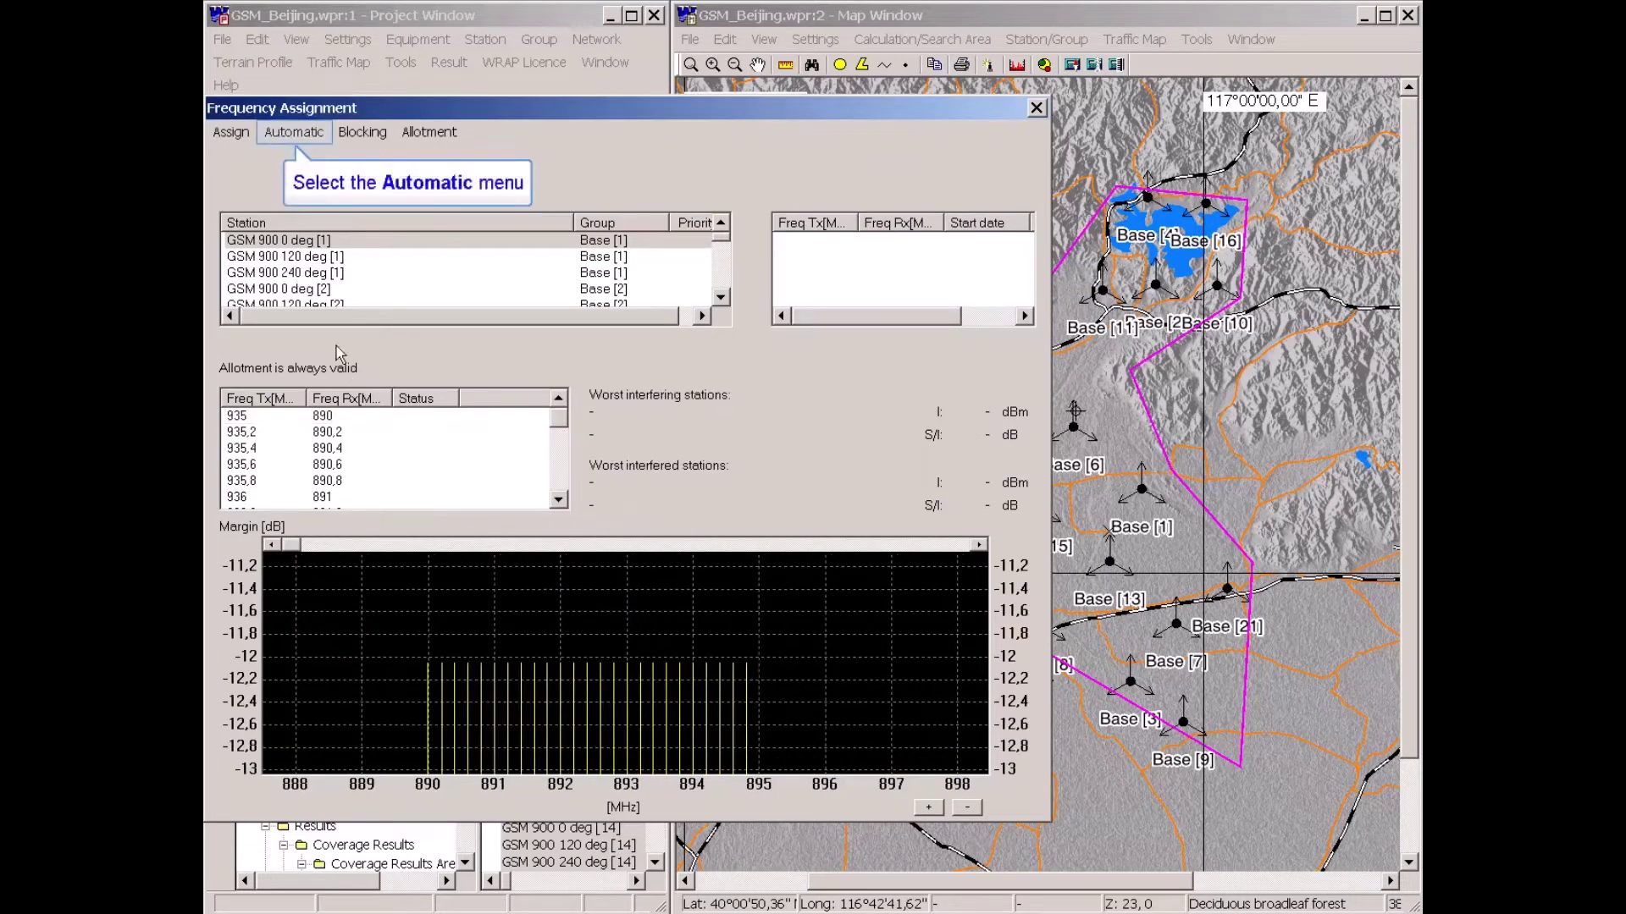
{"action": "left_click", "coordinate": [295, 133]}
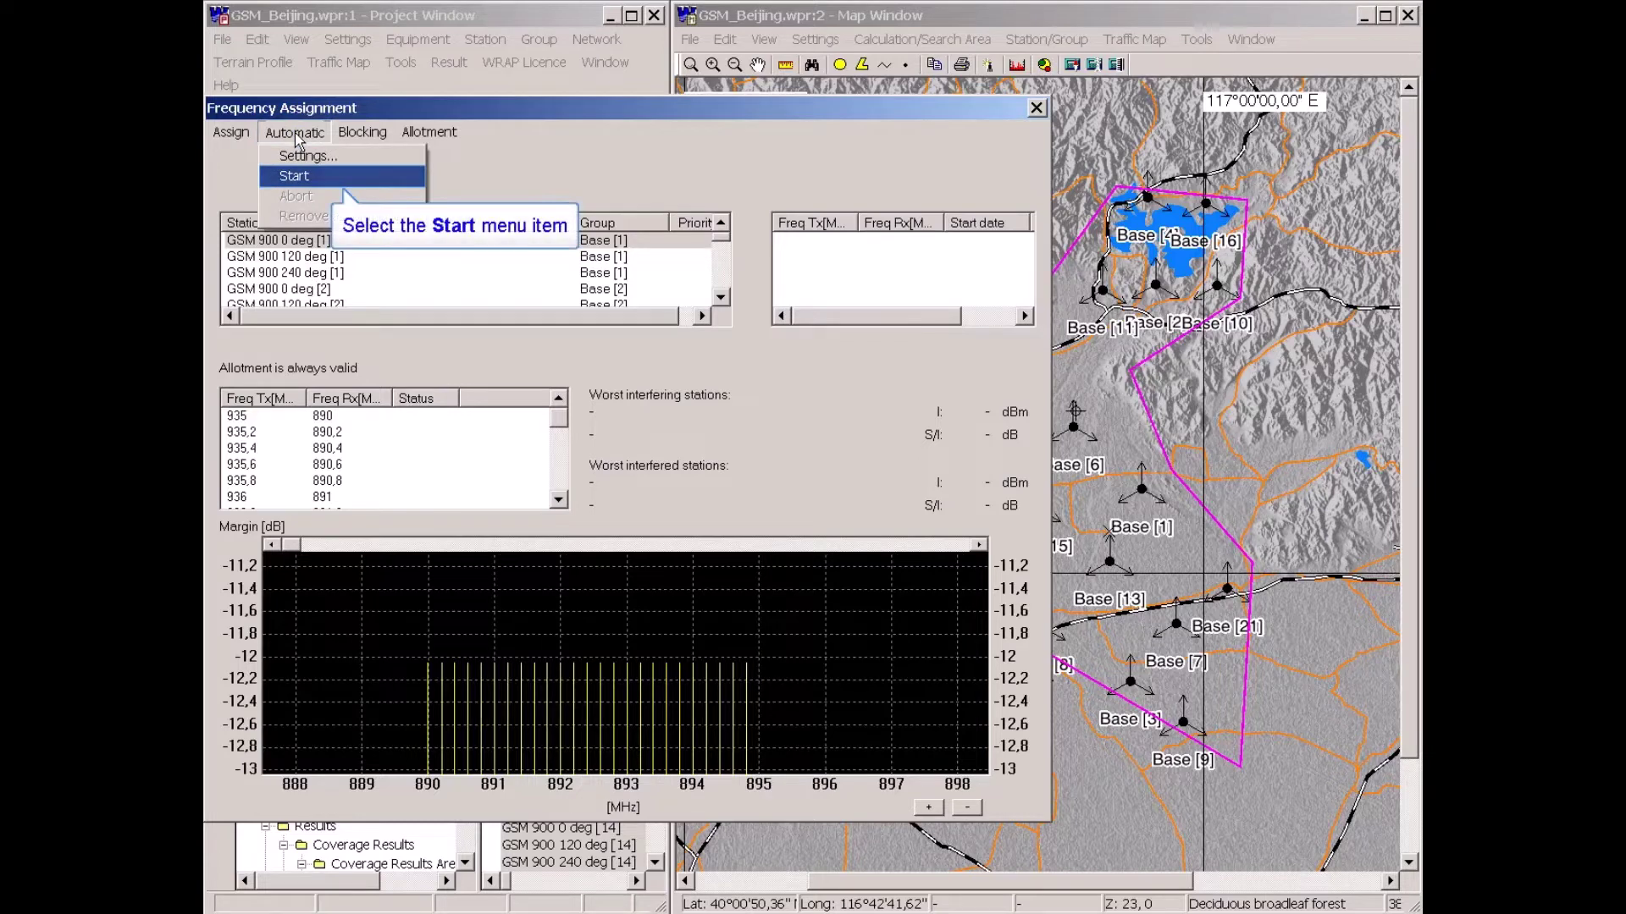
{"action": "left_click", "coordinate": [293, 177]}
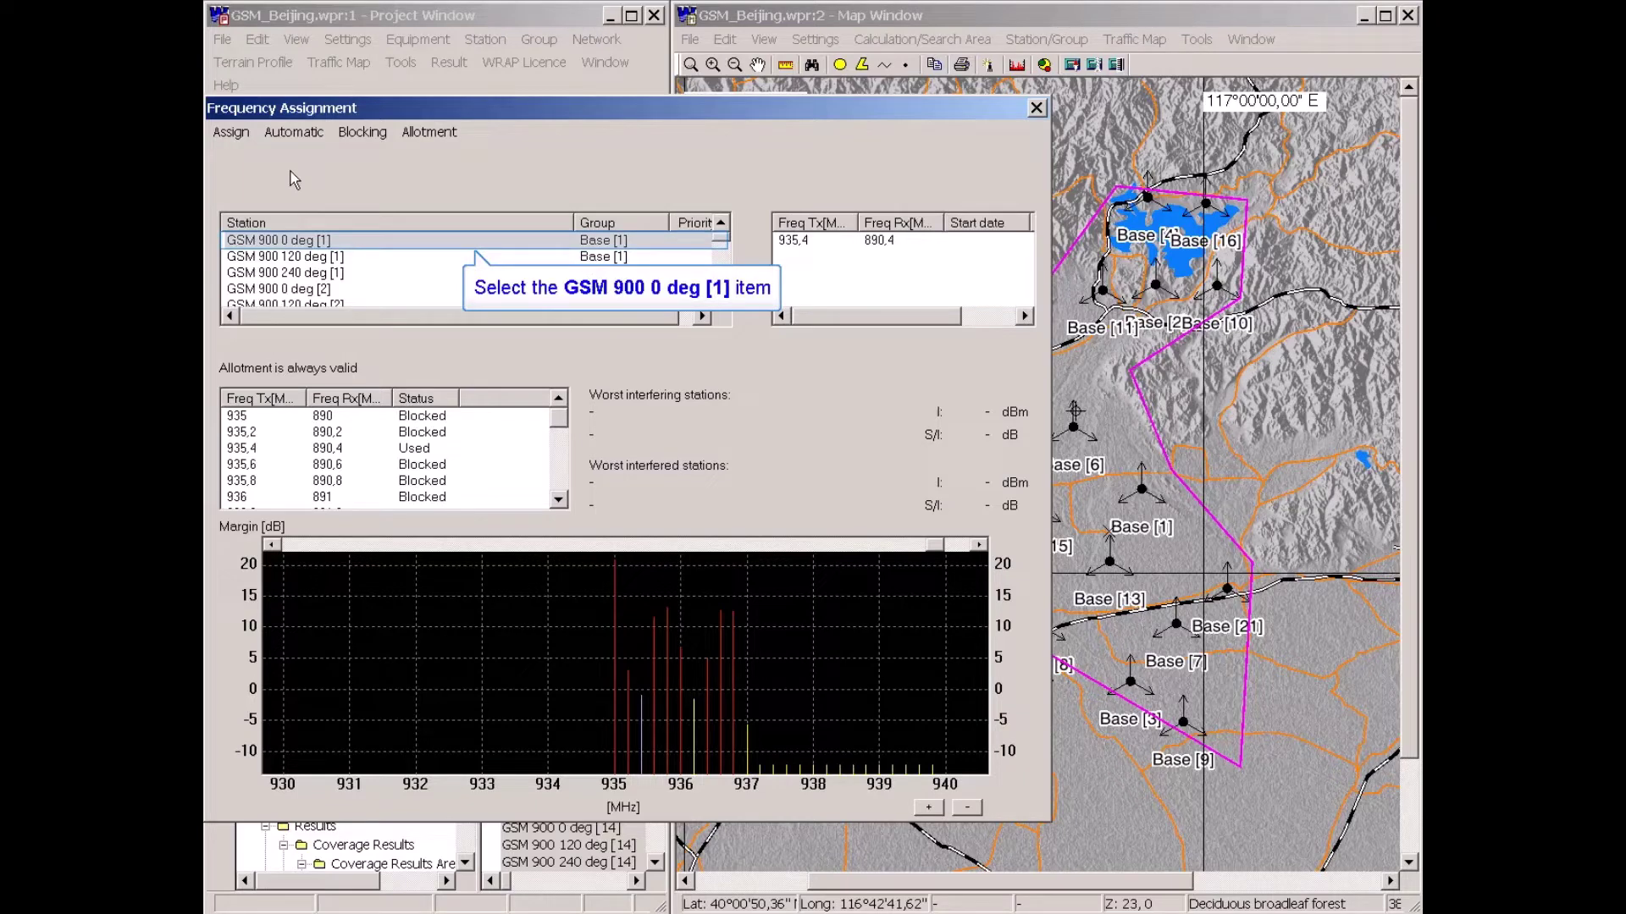
- Review the frequencies assigned to the three Base [1] sectors, including interference at 935,4 MHz, and close Frequency Assignment, saving the assignment
{"action": "left_click", "coordinate": [285, 242]}
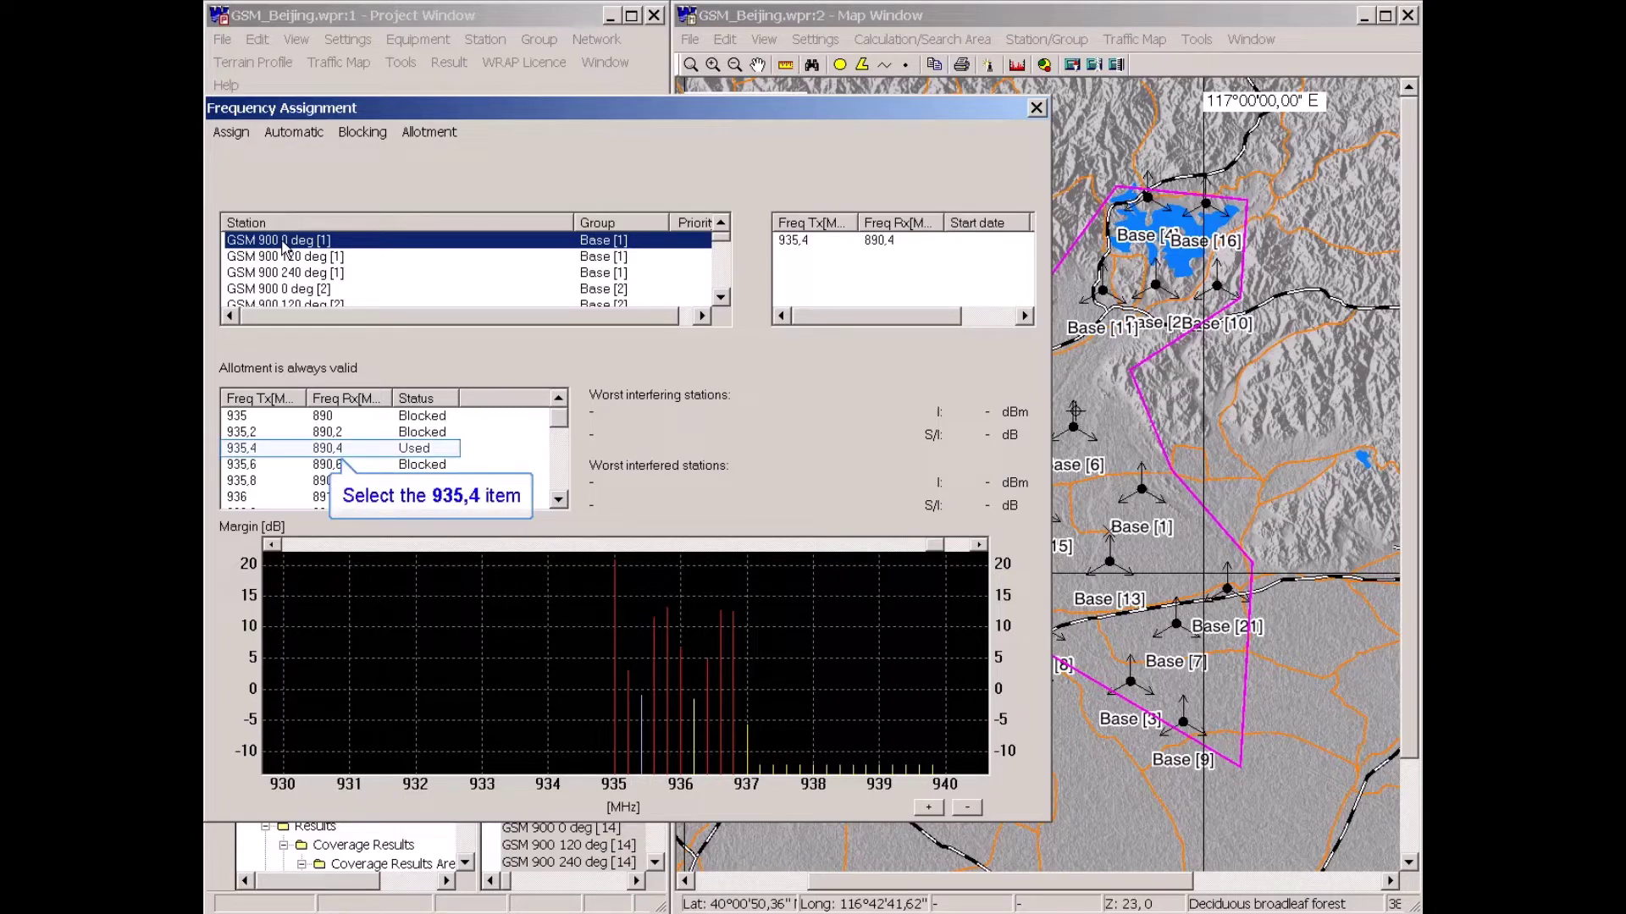
{"action": "left_click", "coordinate": [254, 449]}
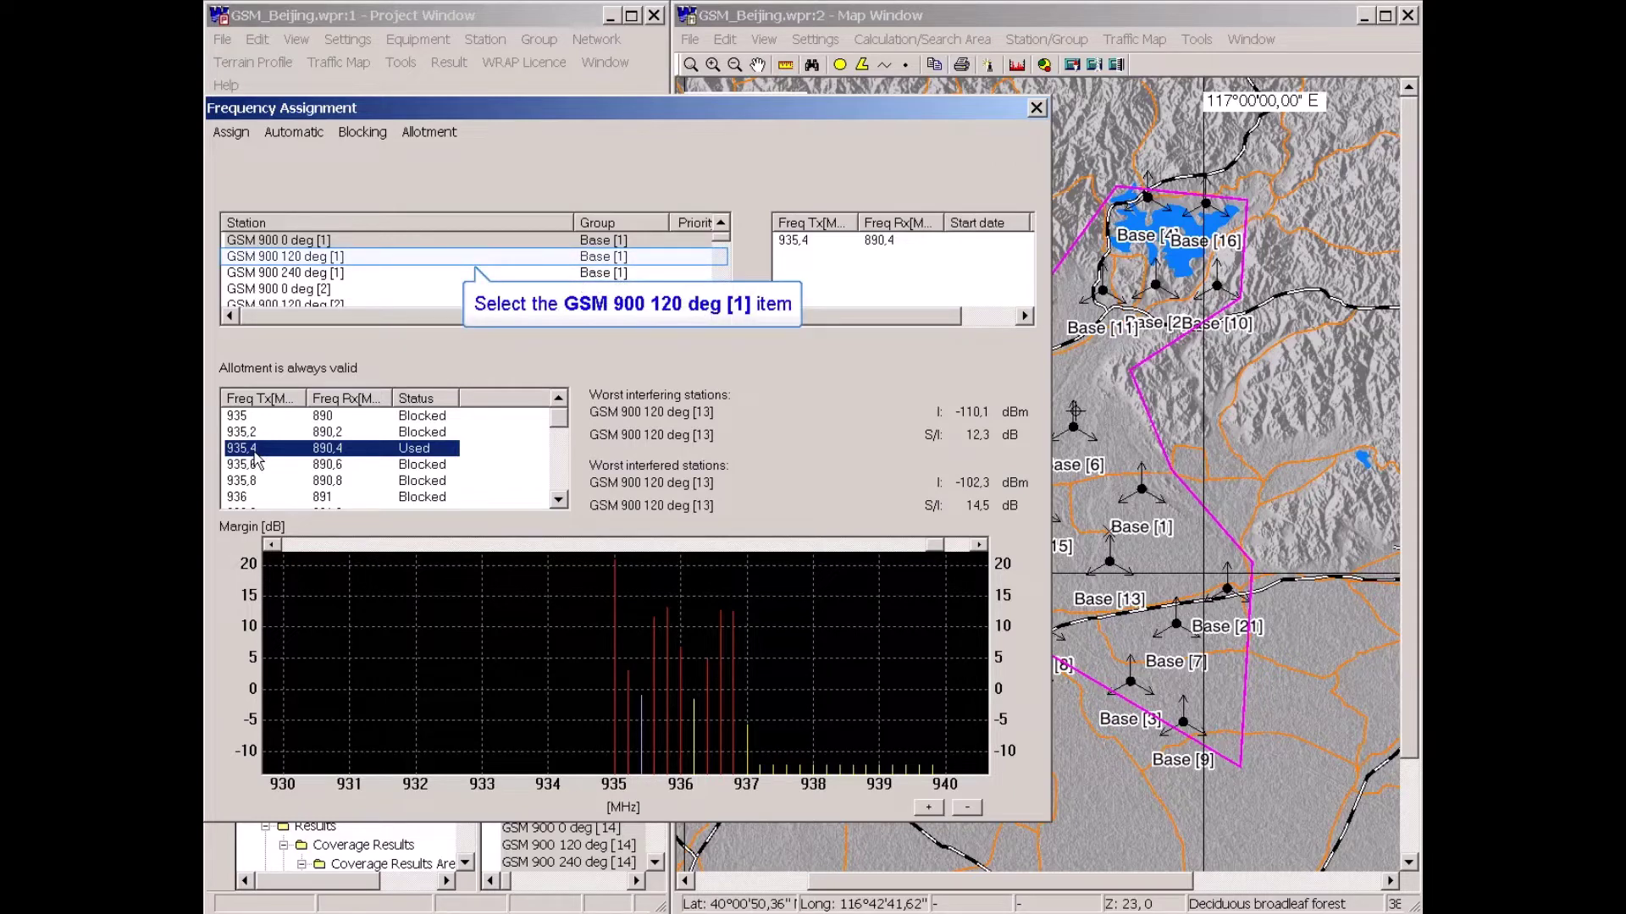
{"action": "left_click", "coordinate": [266, 260]}
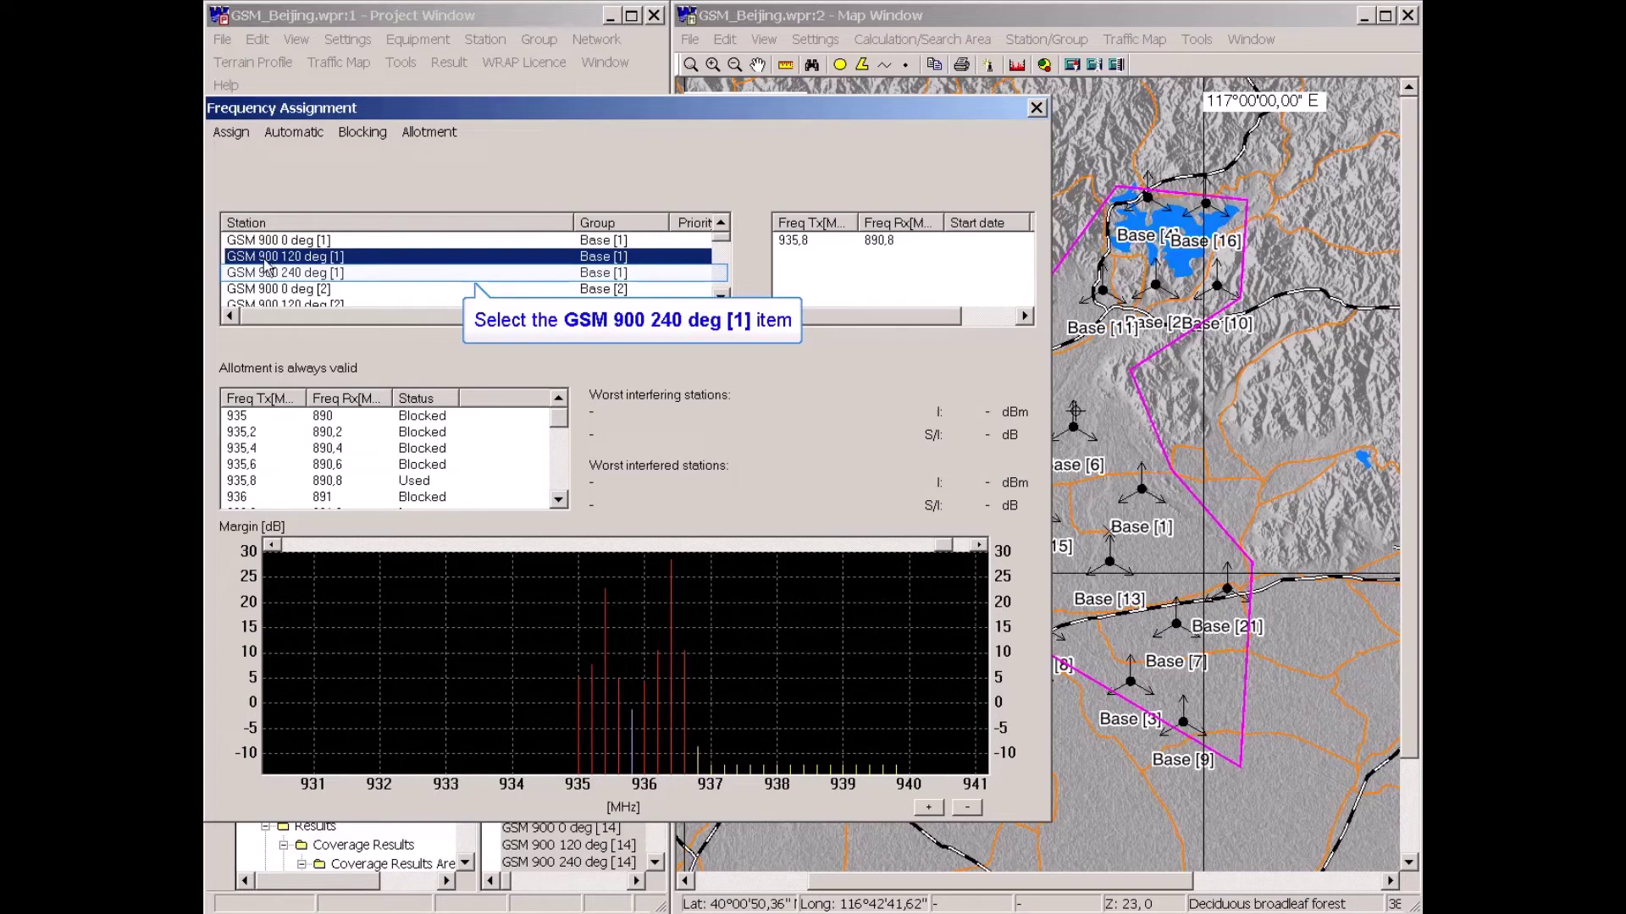
{"action": "left_click", "coordinate": [266, 273]}
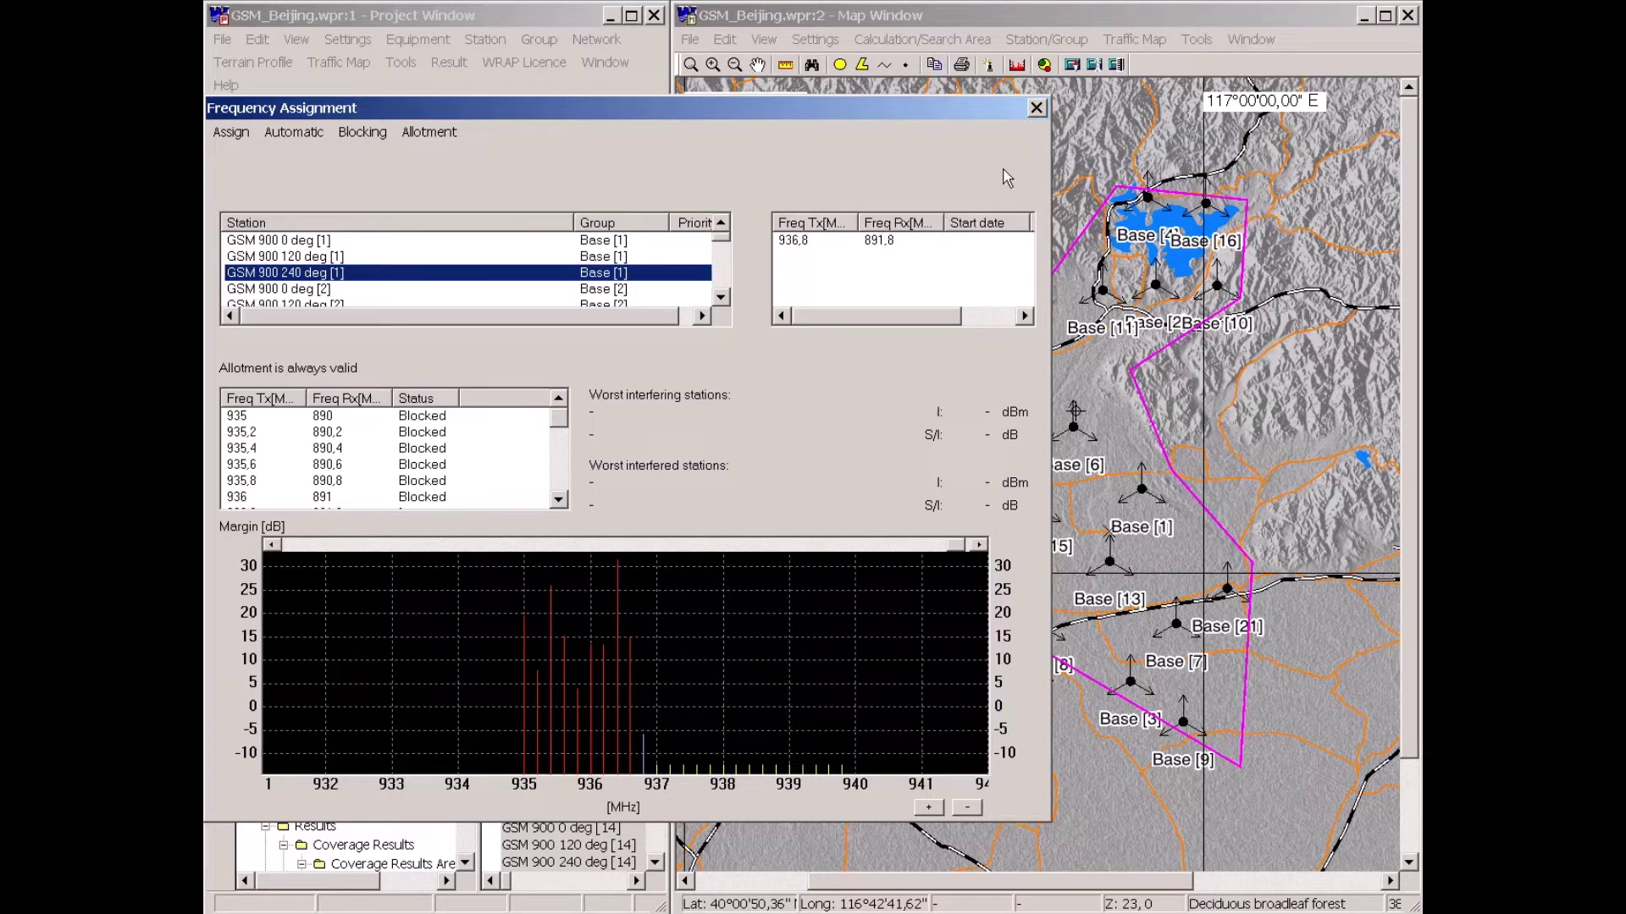
{"action": "left_click", "coordinate": [1036, 109]}
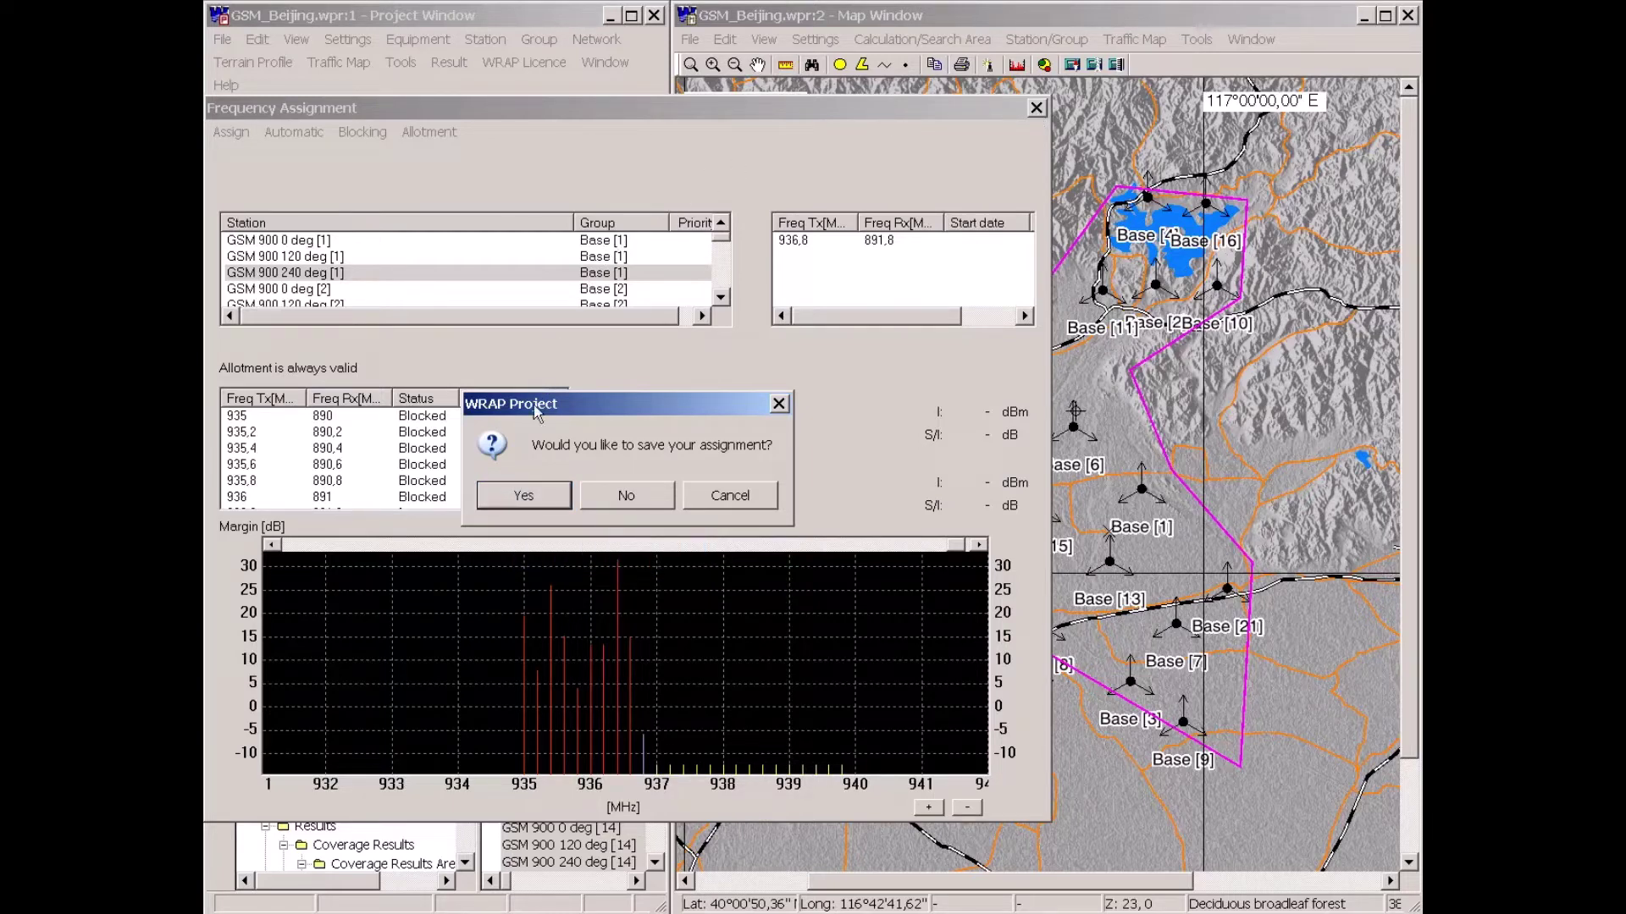
{"action": "left_click", "coordinate": [525, 496]}
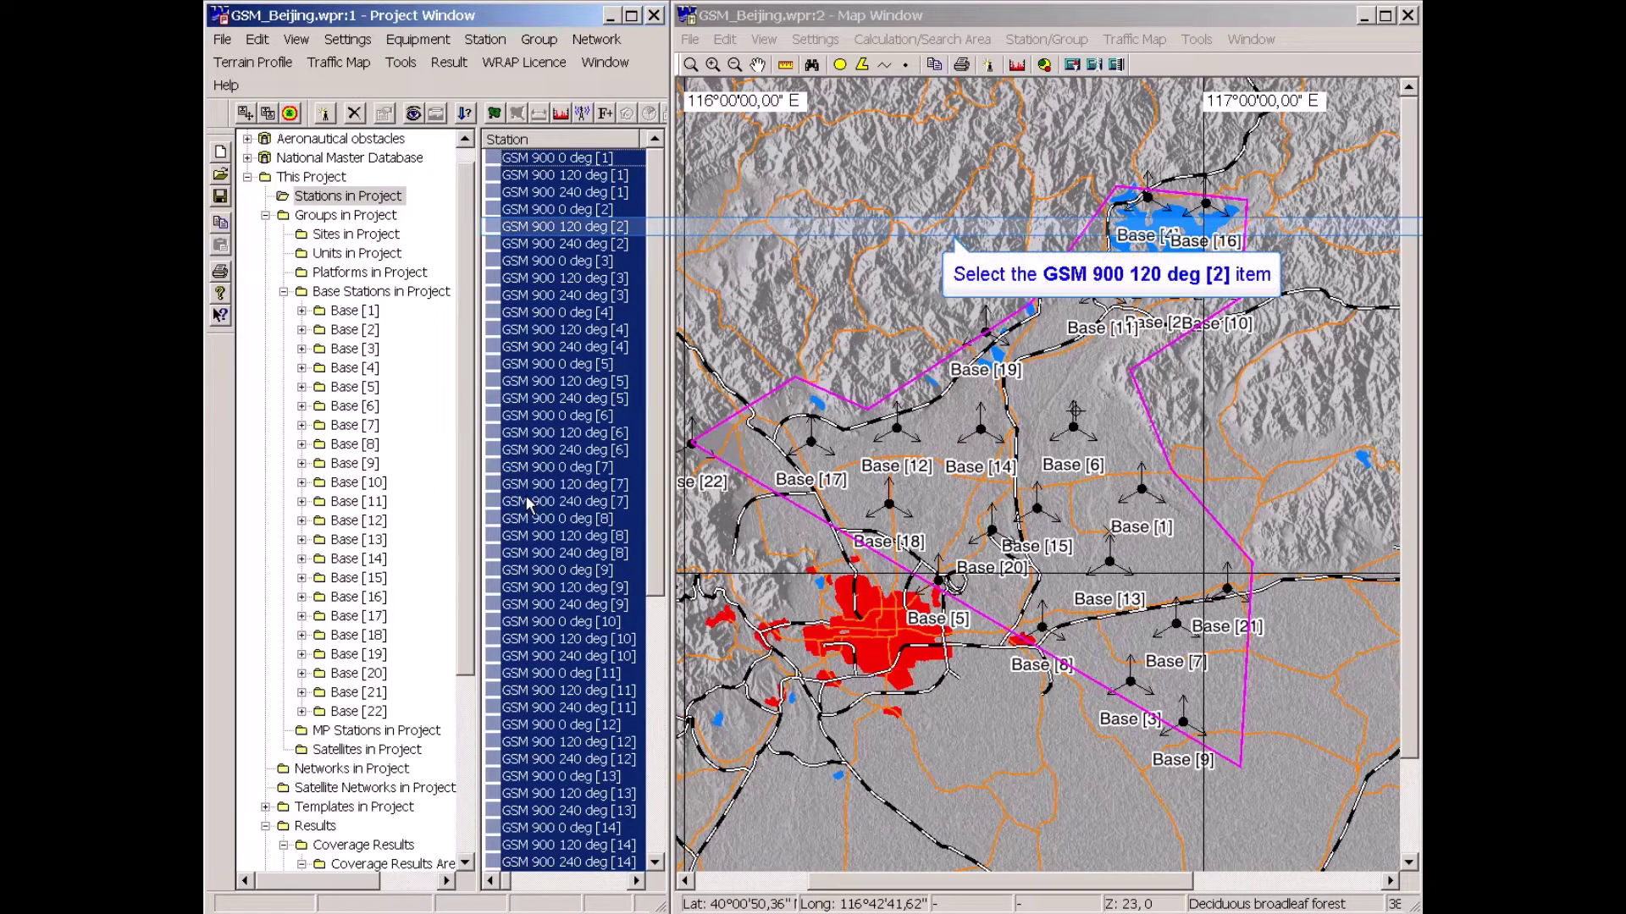
- Check the assigned frequencies of station GSM 900 120 deg [2] in its properties, and close them without changes
{"action": "left_click", "coordinate": [539, 227]}
{"action": "double_click", "coordinate": [539, 227]}
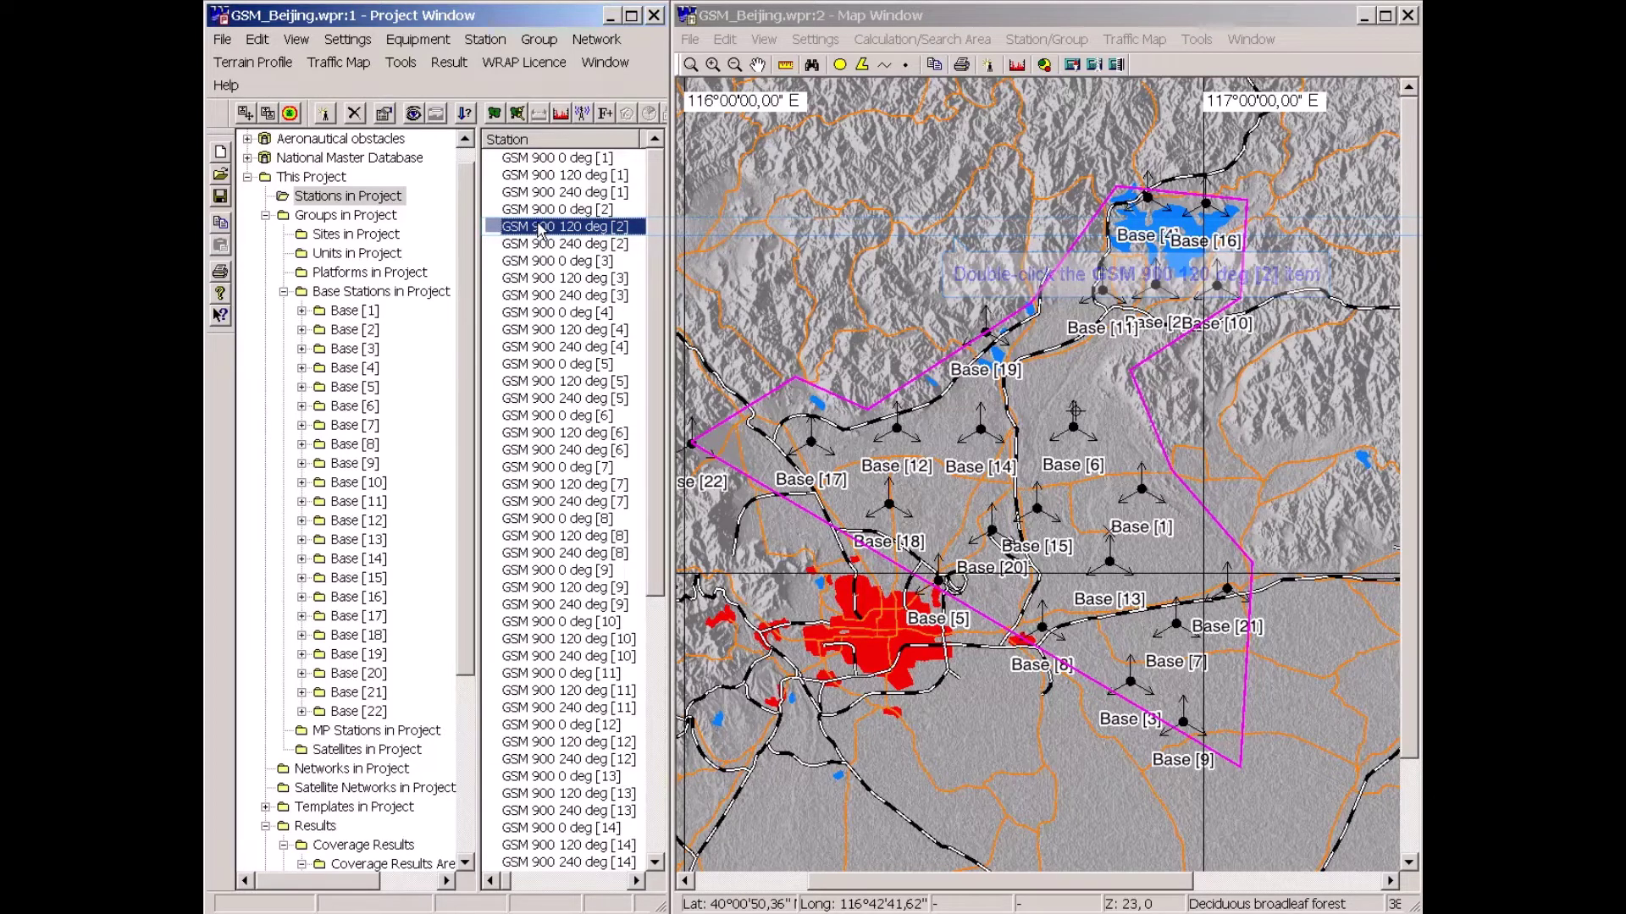
{"action": "left_click", "coordinate": [303, 207]}
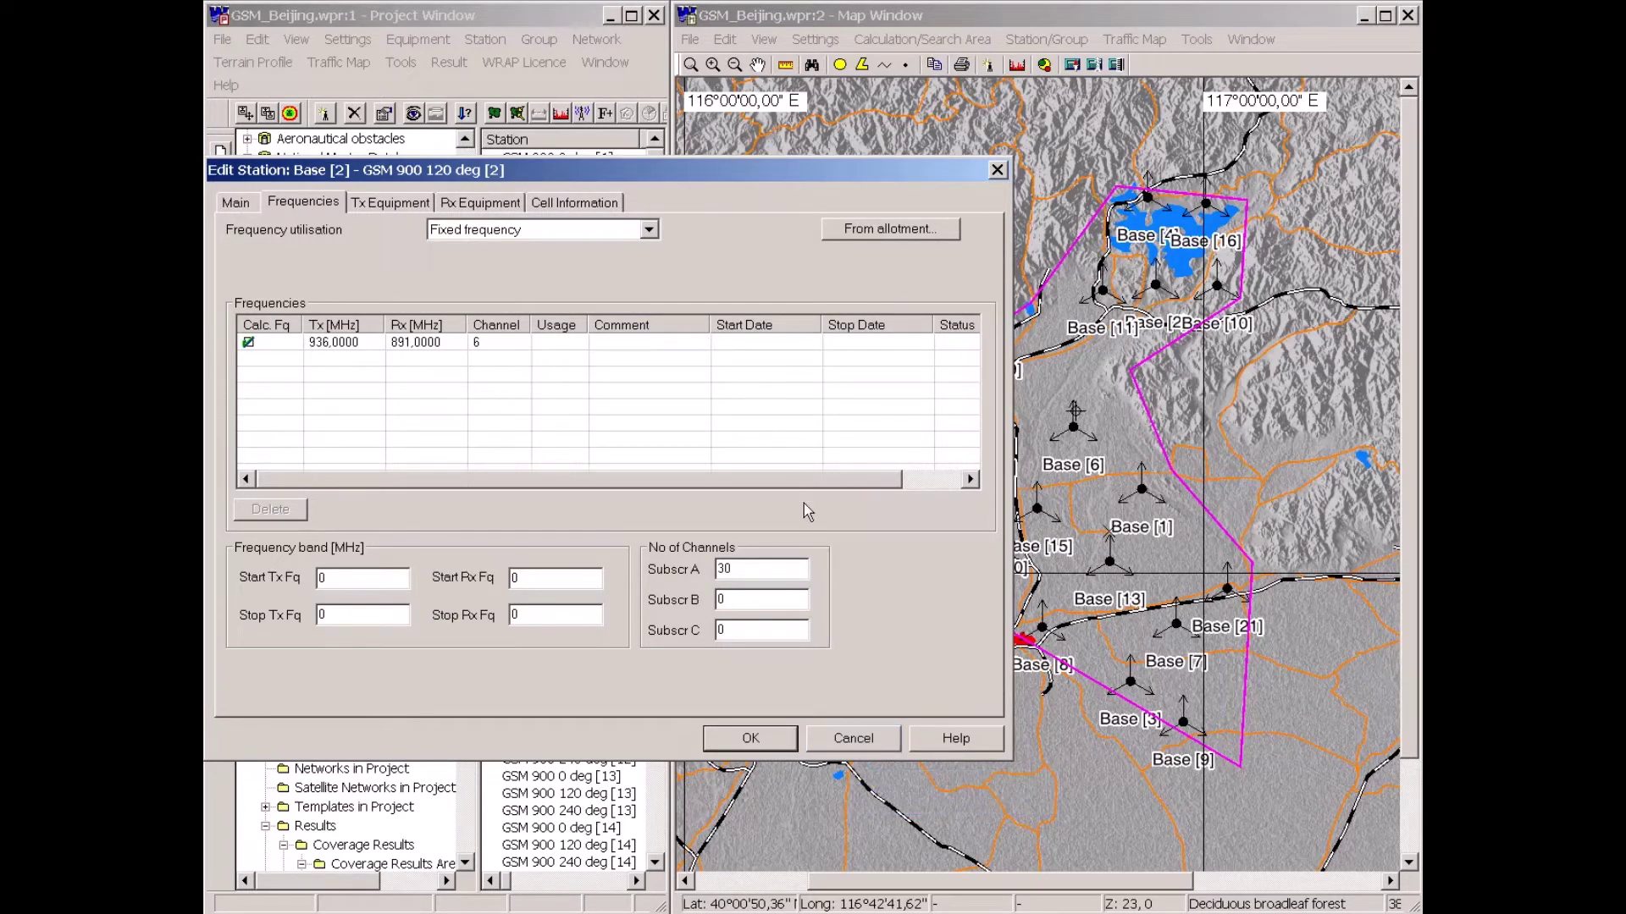
{"action": "left_click", "coordinate": [841, 744]}
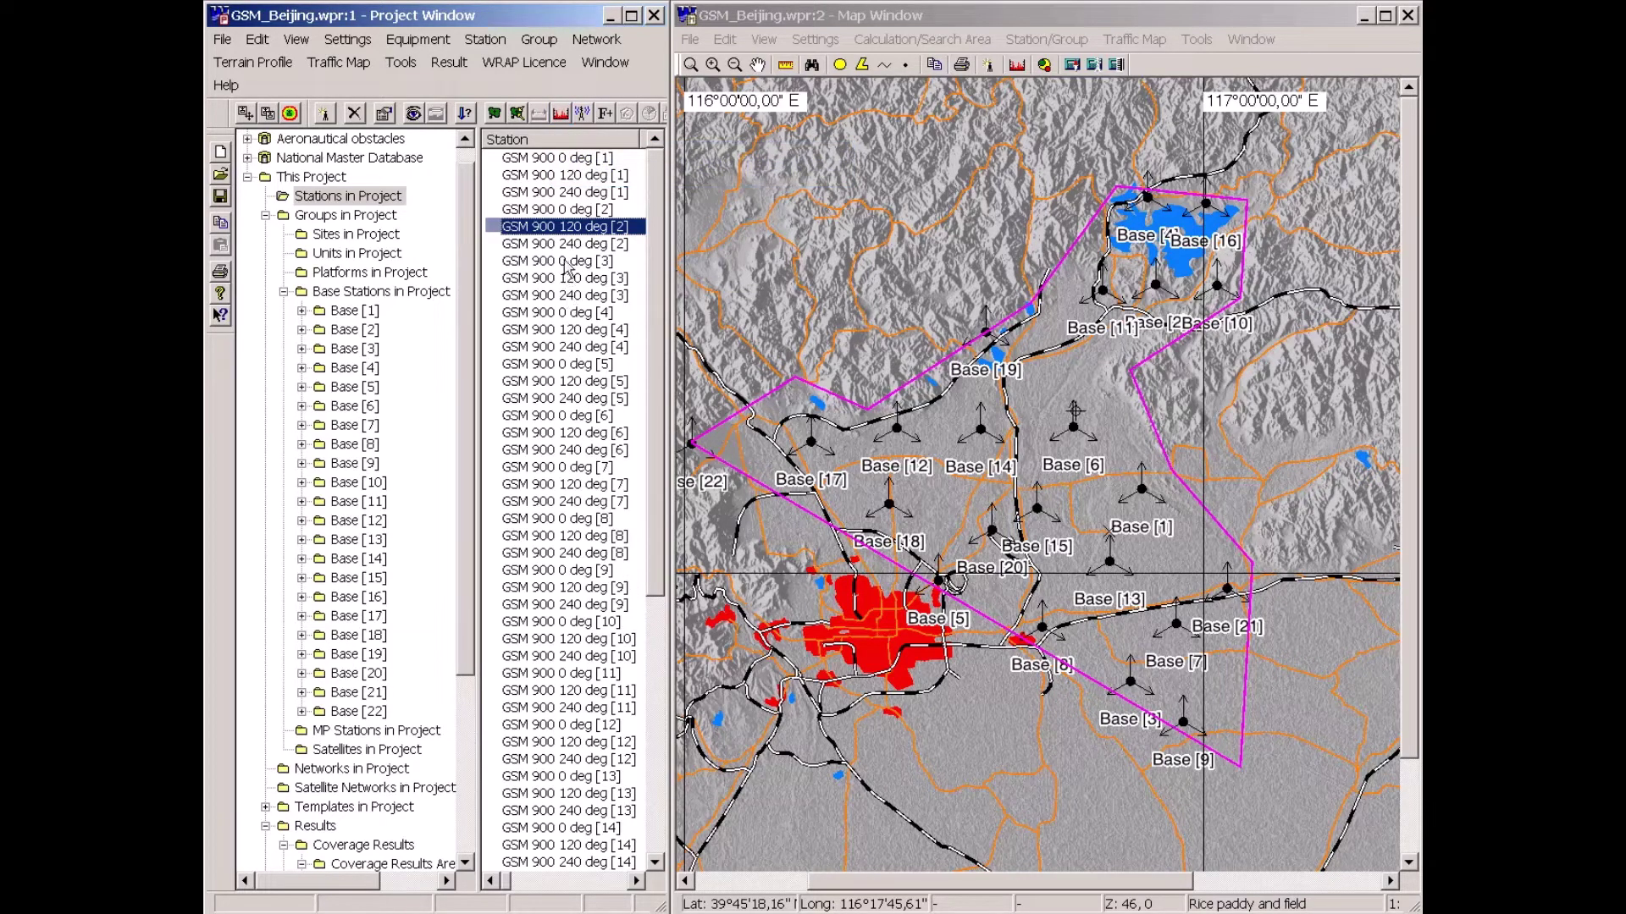
- Open the spectrum viewer for the stations and set its calculation to Count Stations within a 100 km radius
{"action": "left_click", "coordinate": [562, 114]}
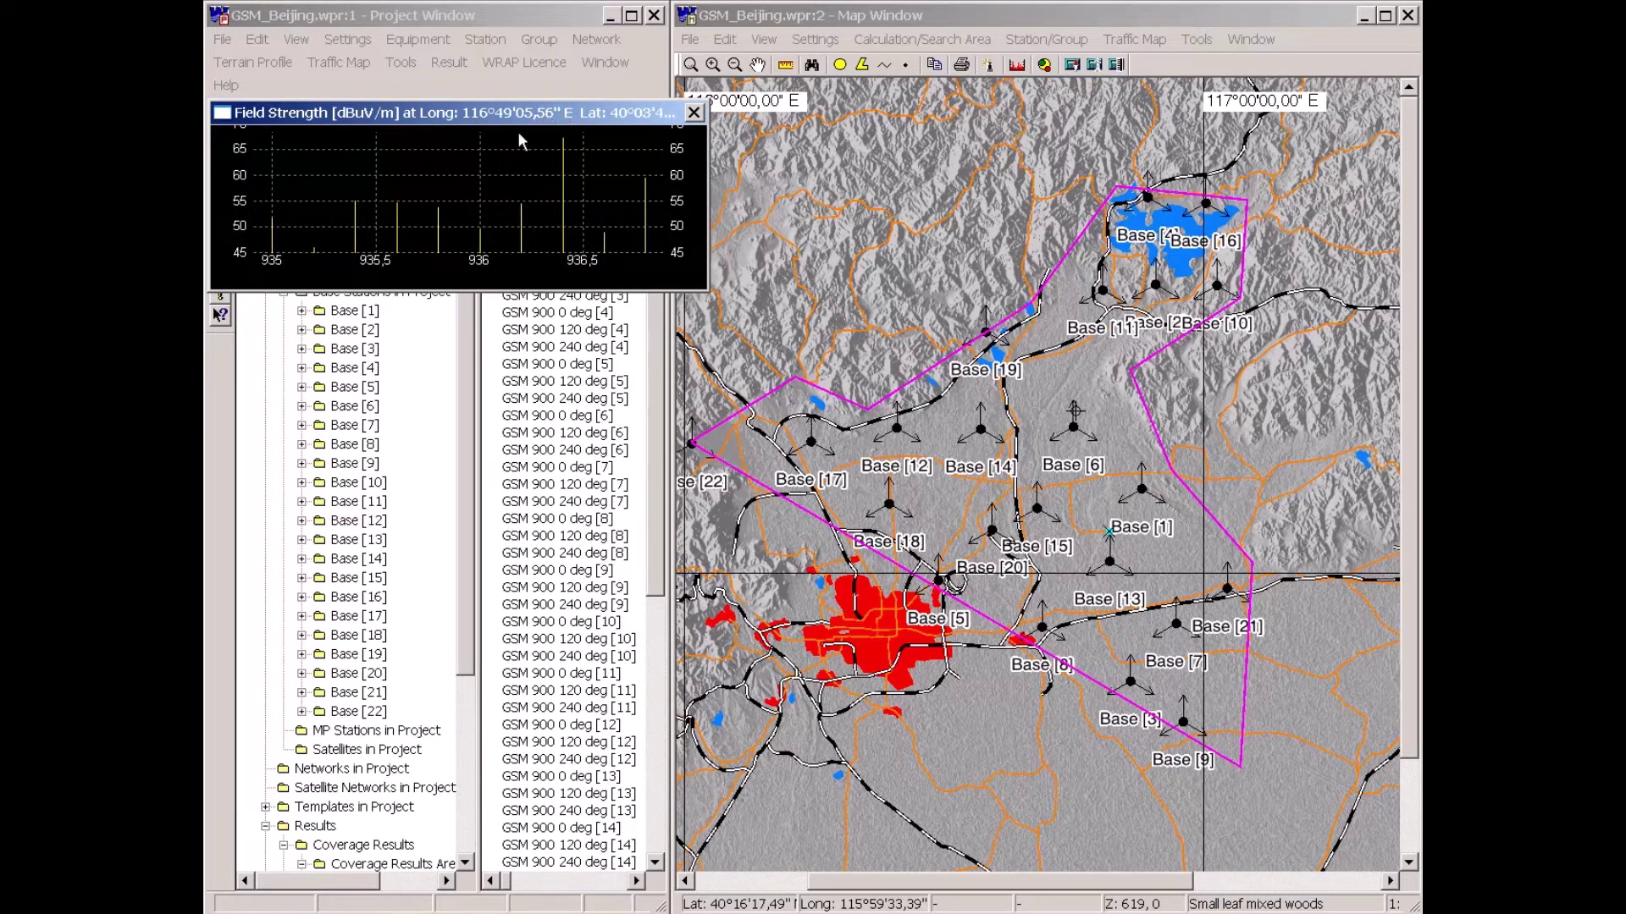
{"action": "right_click", "coordinate": [512, 162]}
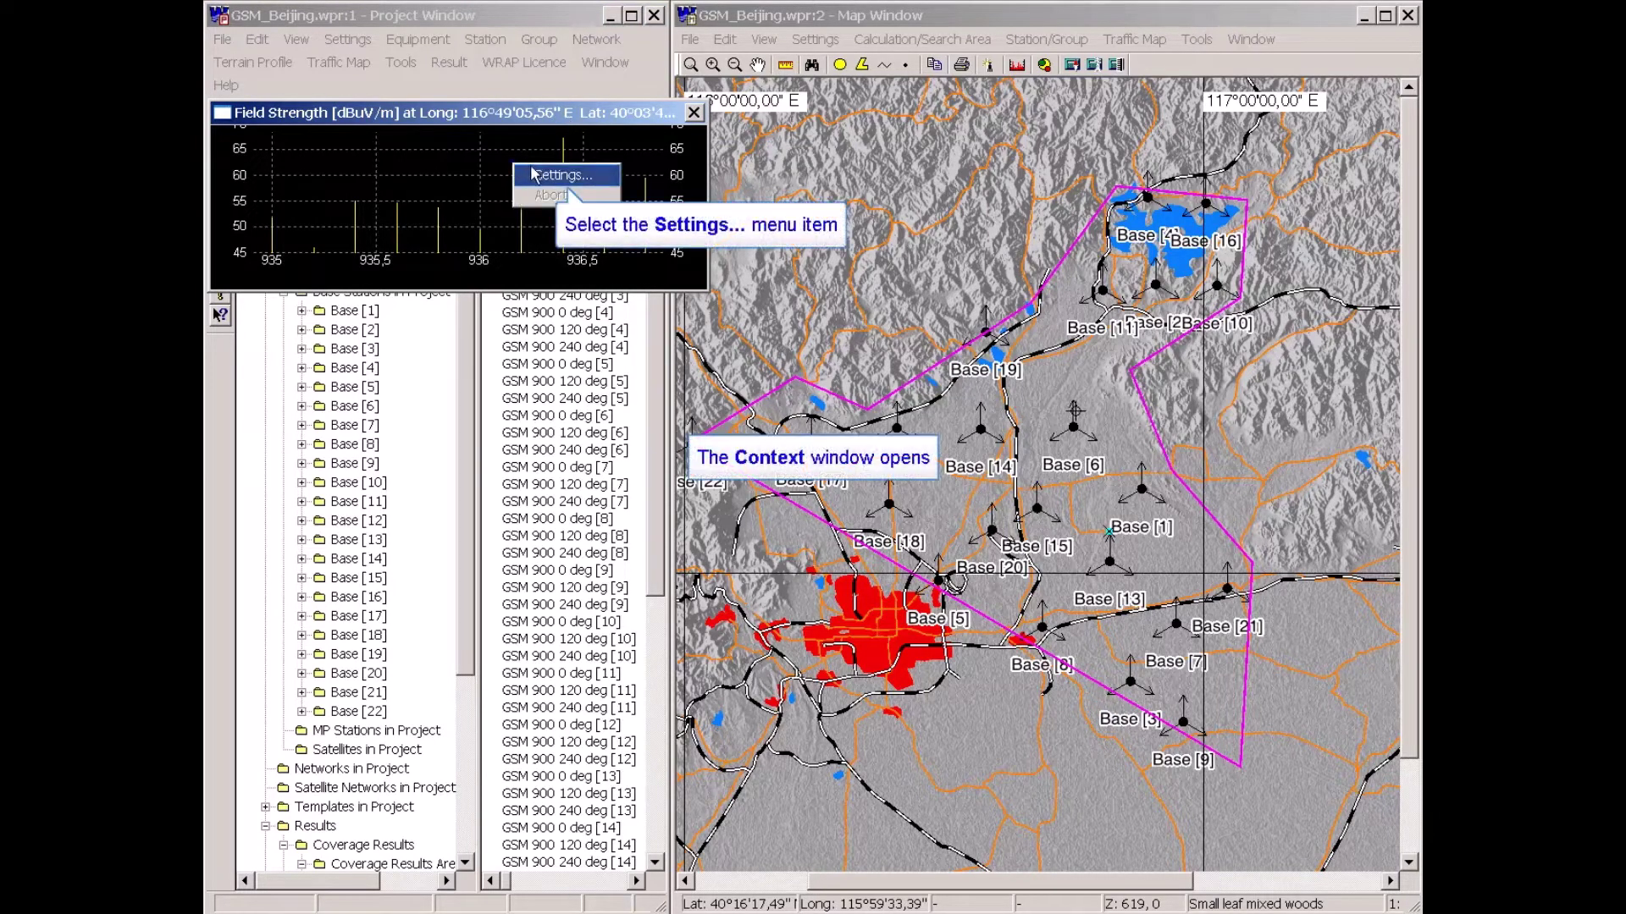
{"action": "left_click", "coordinate": [536, 177]}
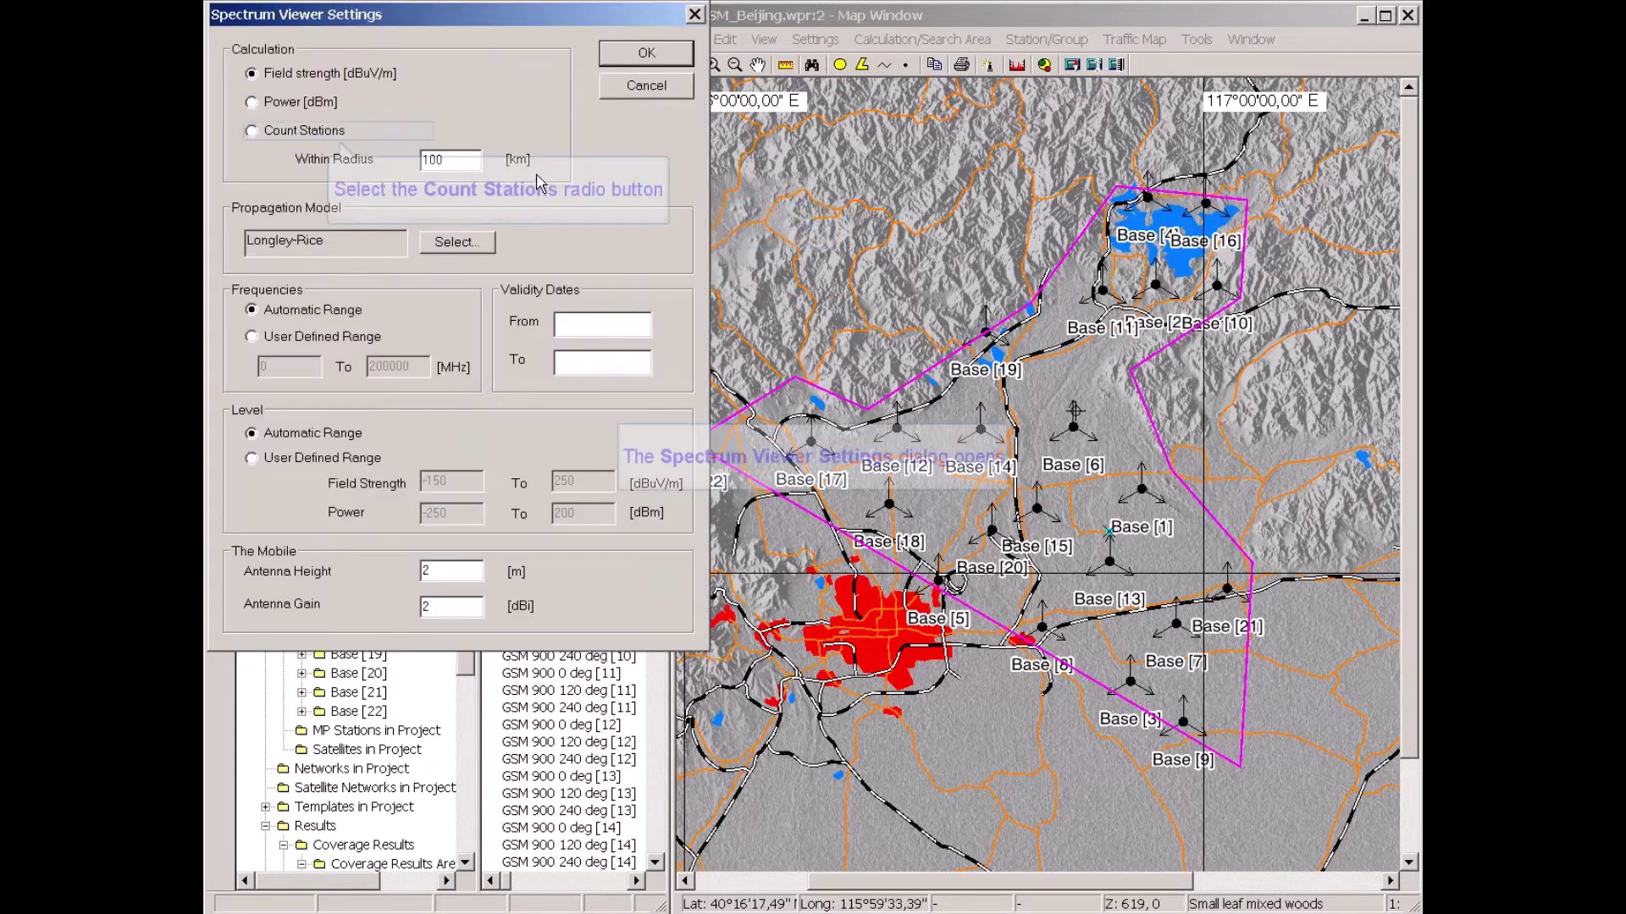
{"action": "left_click", "coordinate": [252, 133]}
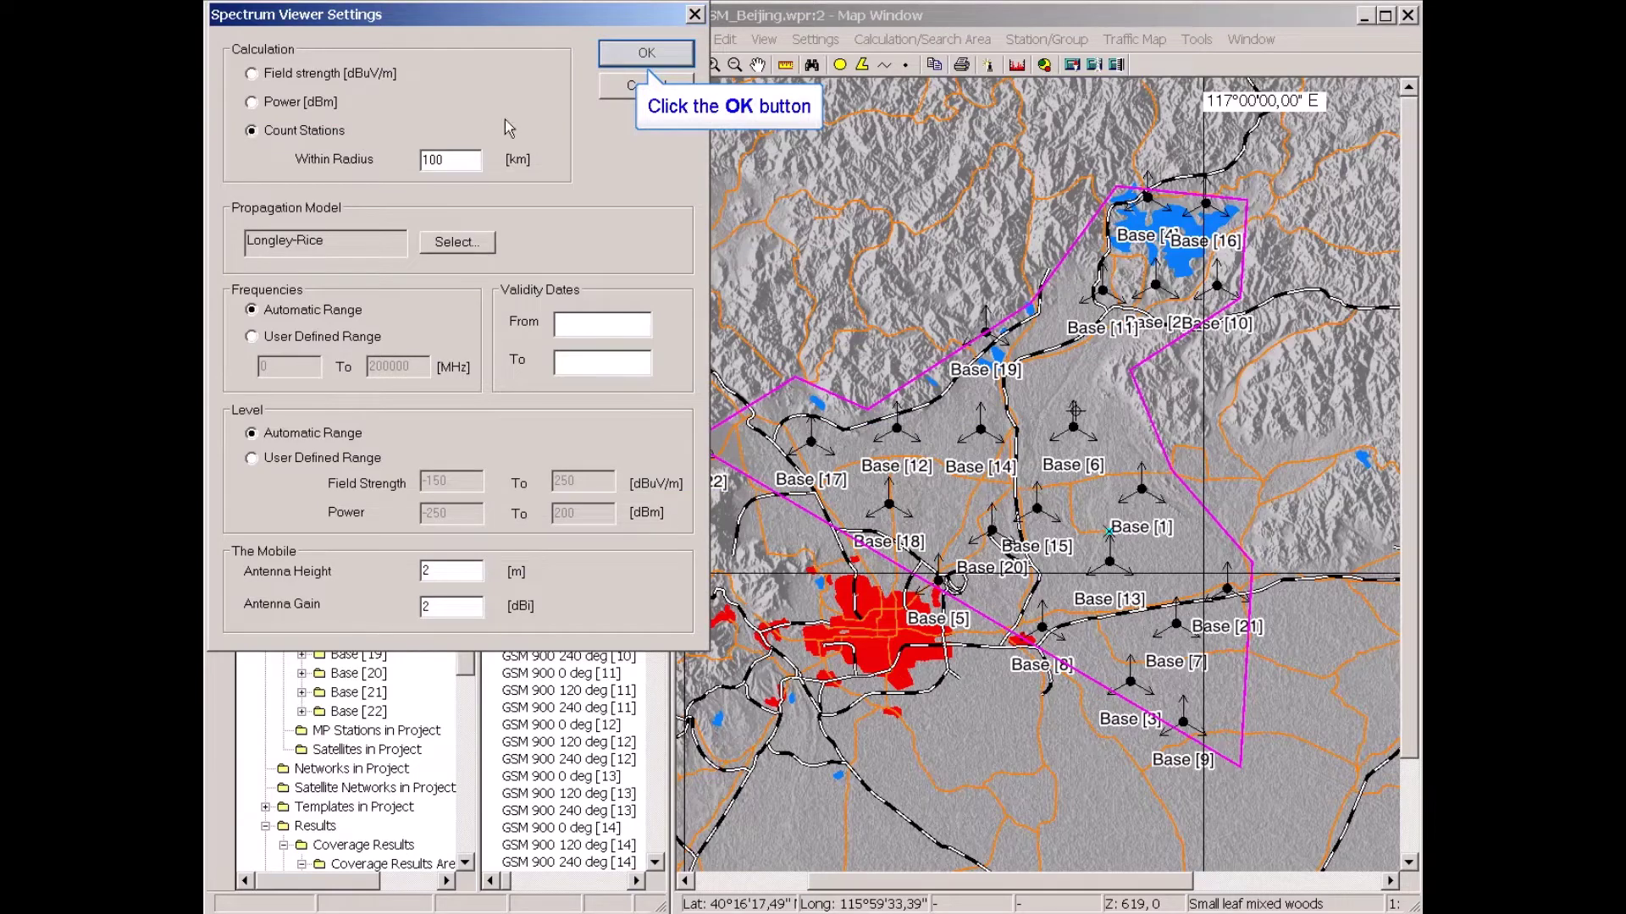
{"action": "left_click", "coordinate": [645, 55]}
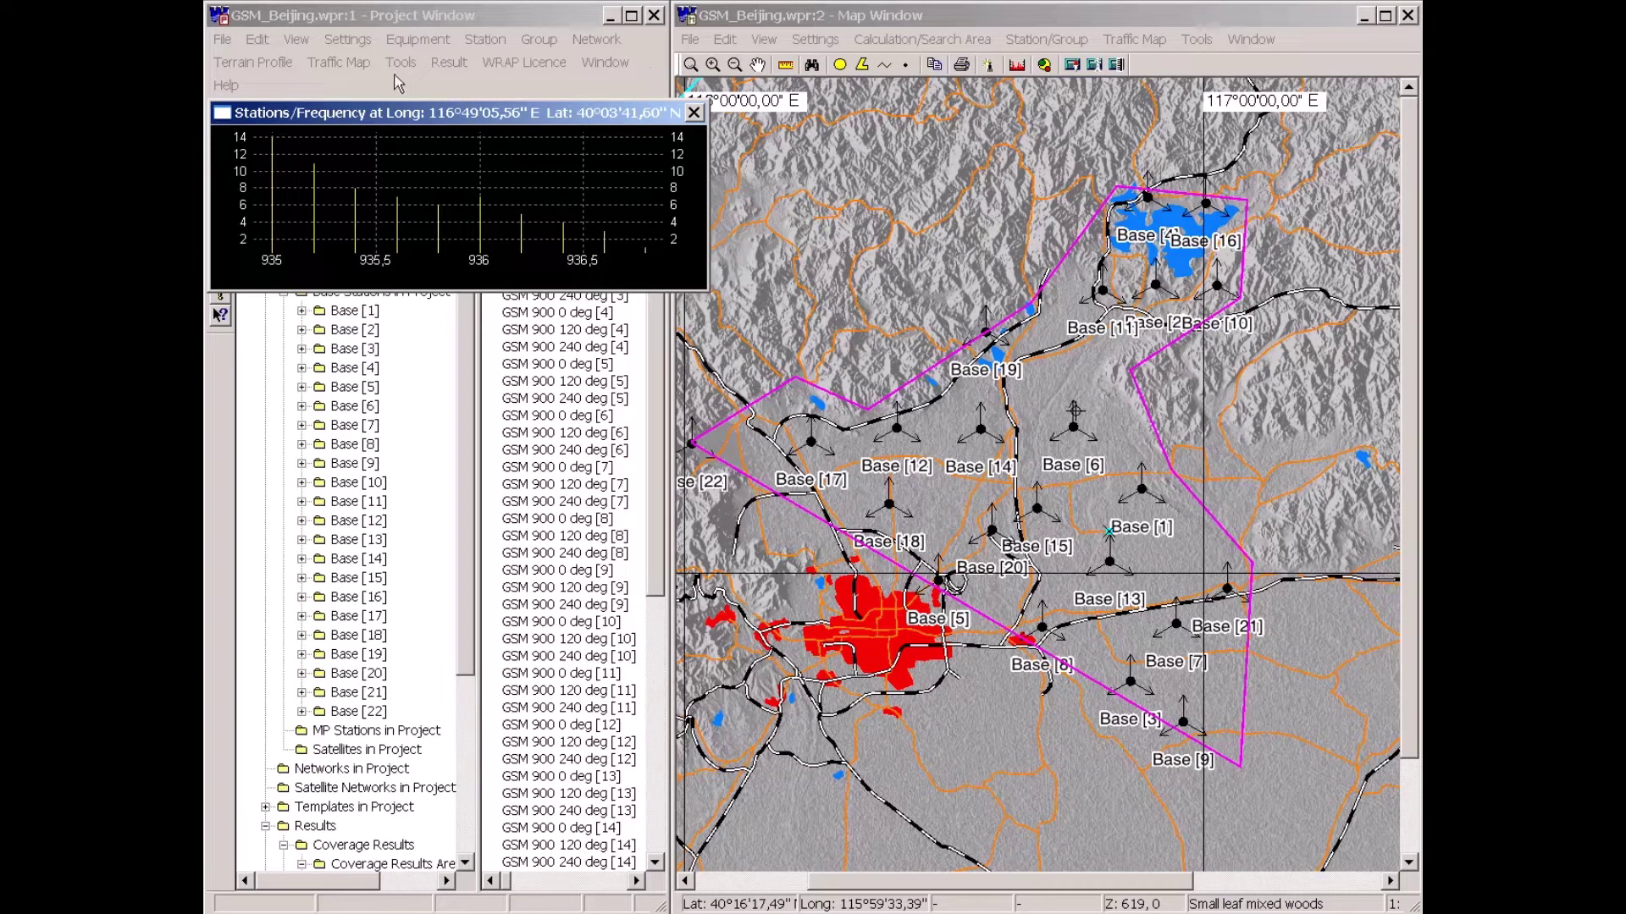
- Show on the map which stations use 935, 936, 935,8 and 935,6 MHz by picking those frequencies in the spectrum viewer
{"action": "left_click", "coordinate": [271, 150]}
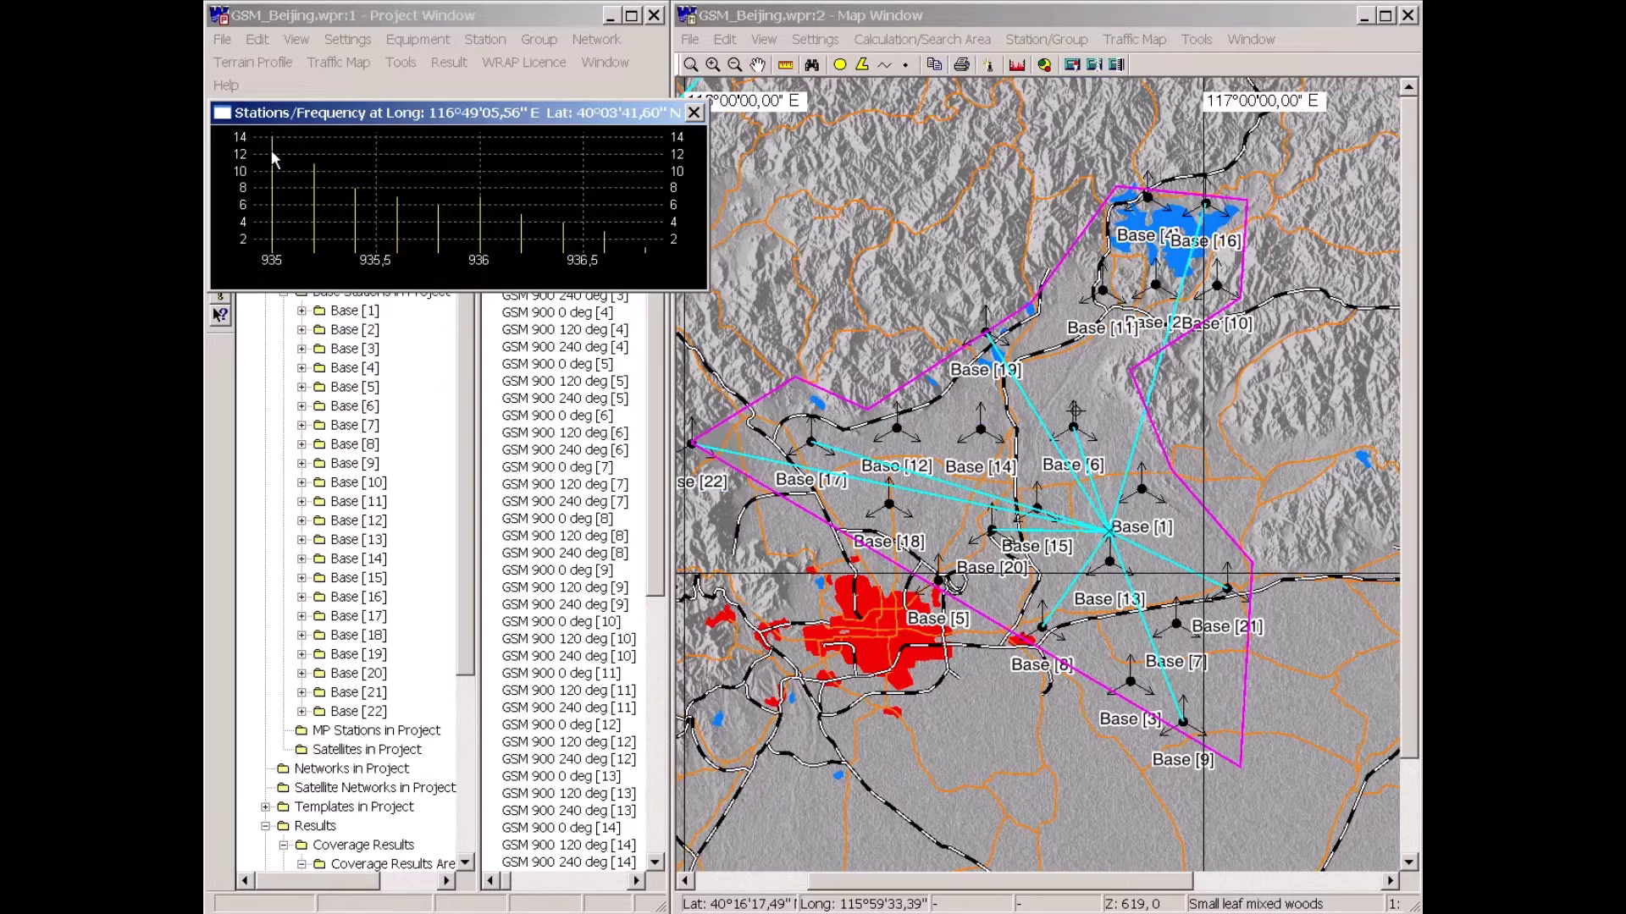
{"action": "left_click", "coordinate": [479, 208]}
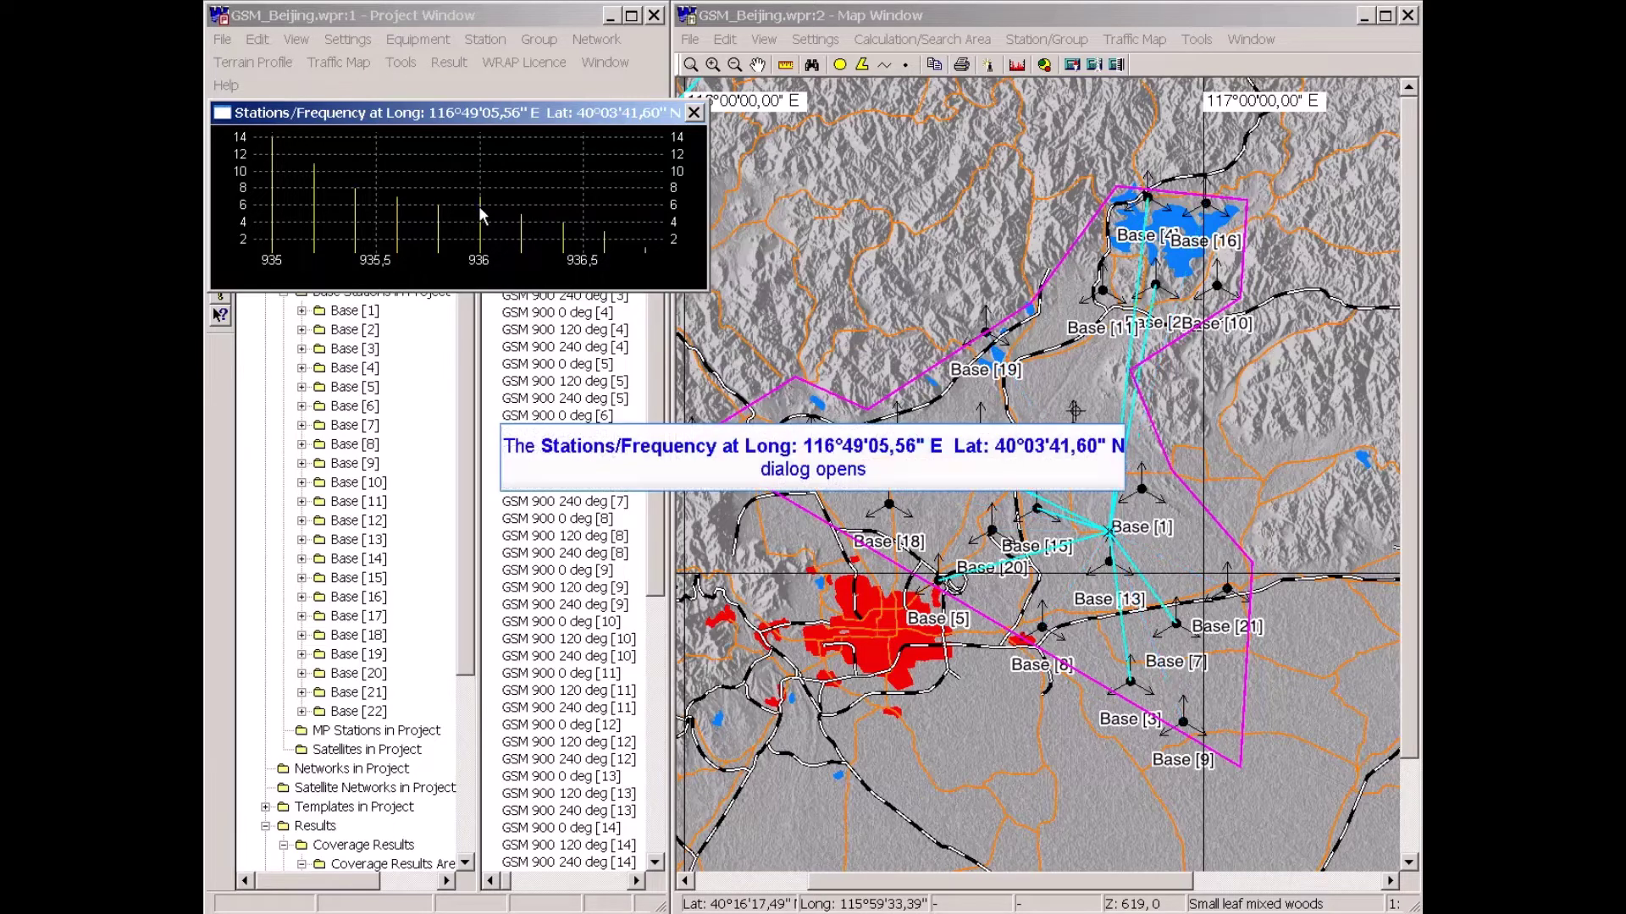
{"action": "left_click", "coordinate": [436, 210]}
{"action": "left_click", "coordinate": [396, 210]}
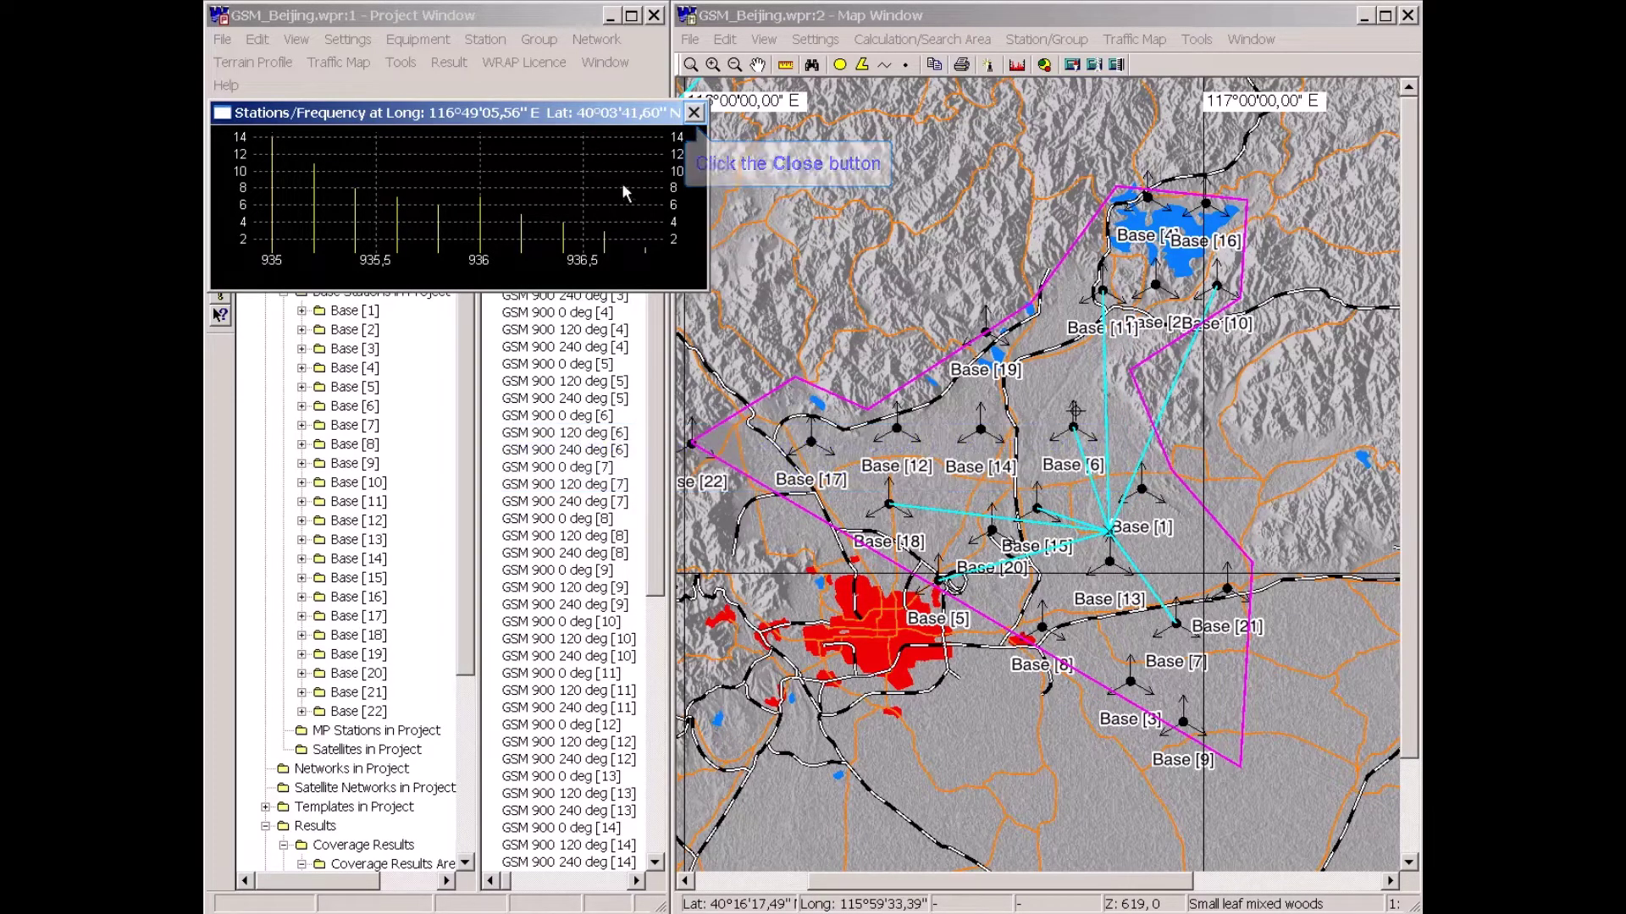
- Close the spectrum viewer and save the GSM_Beijing project
{"action": "left_click", "coordinate": [694, 113]}
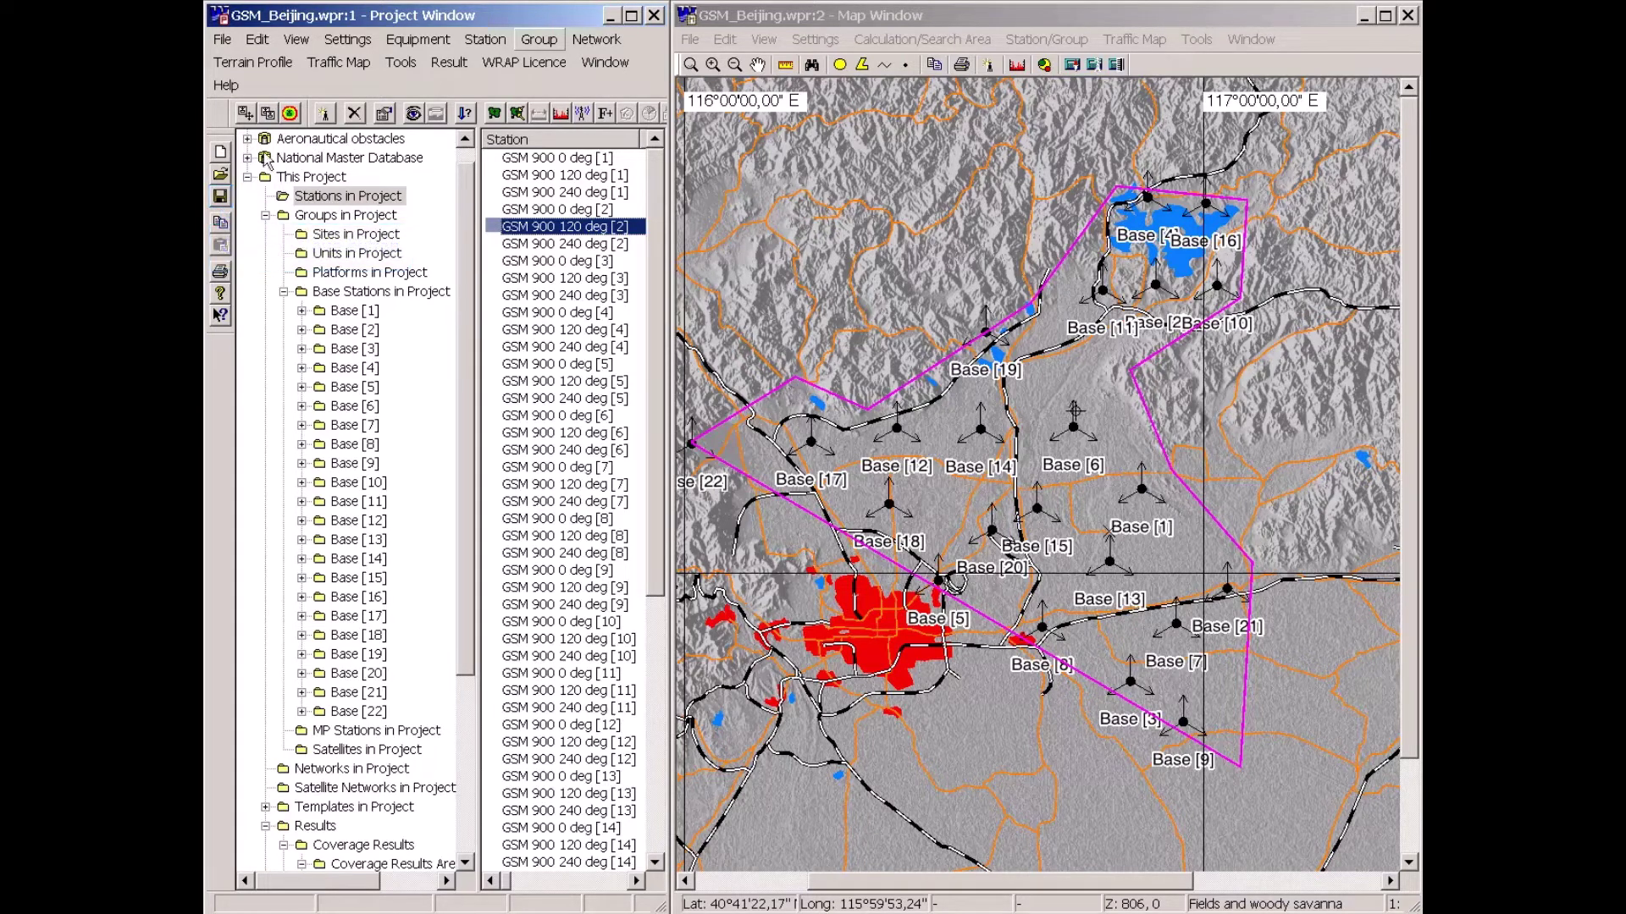
{"action": "left_click", "coordinate": [220, 197]}
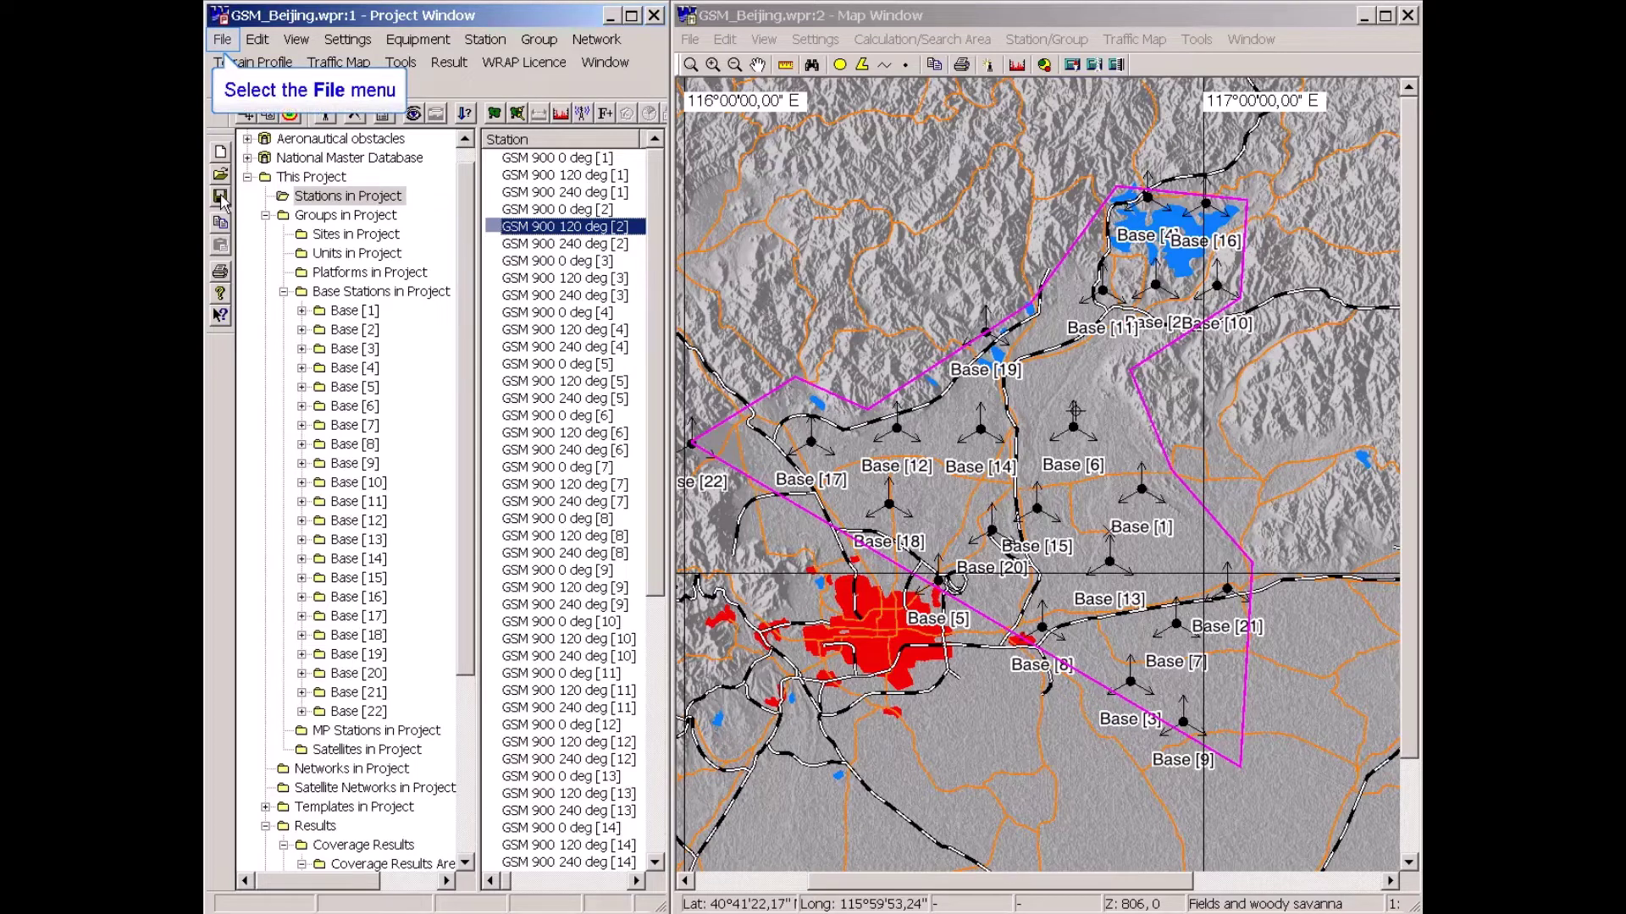
- Open the recent project BaseStations.wpr, accepting the change to a different geo class
{"action": "left_click", "coordinate": [223, 39]}
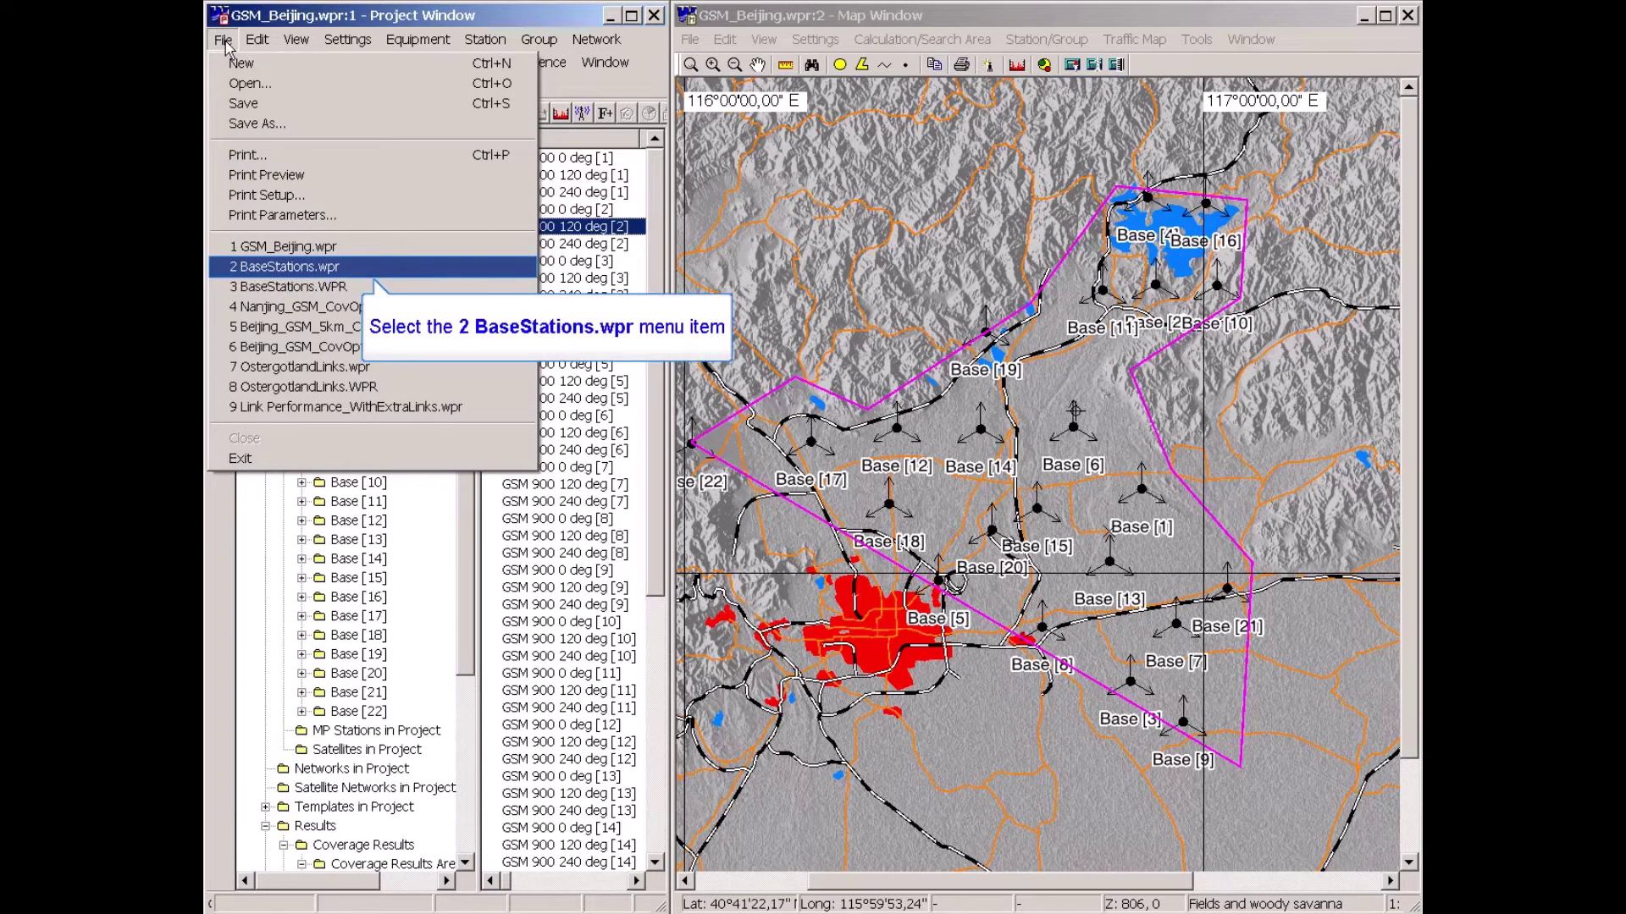
{"action": "left_click", "coordinate": [271, 266]}
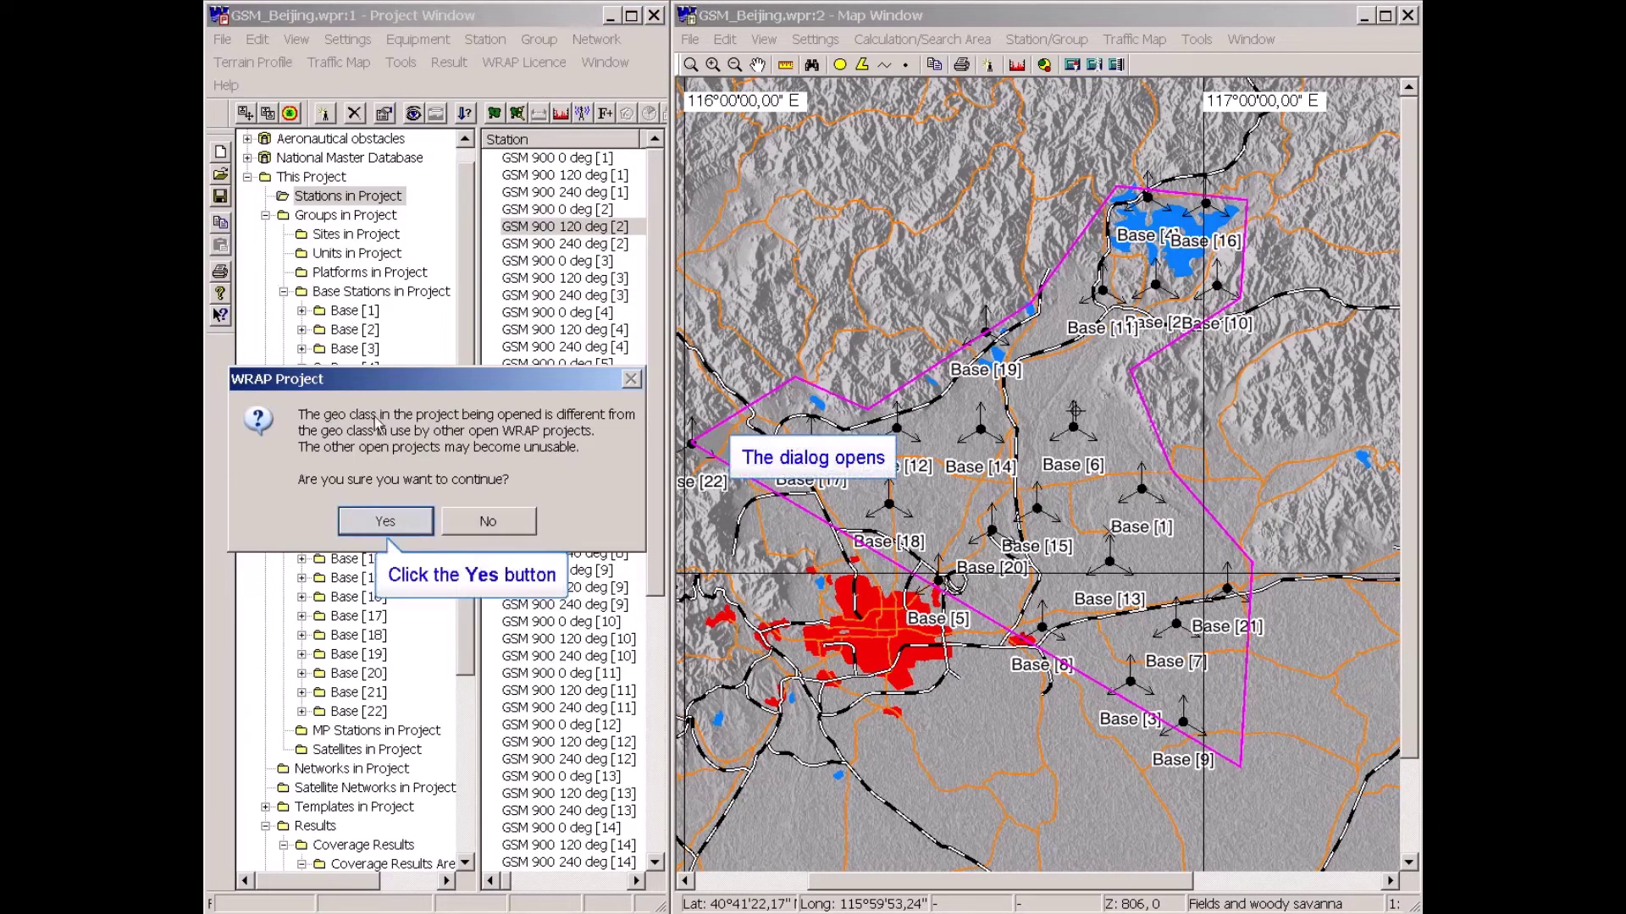
{"action": "left_click", "coordinate": [386, 522]}
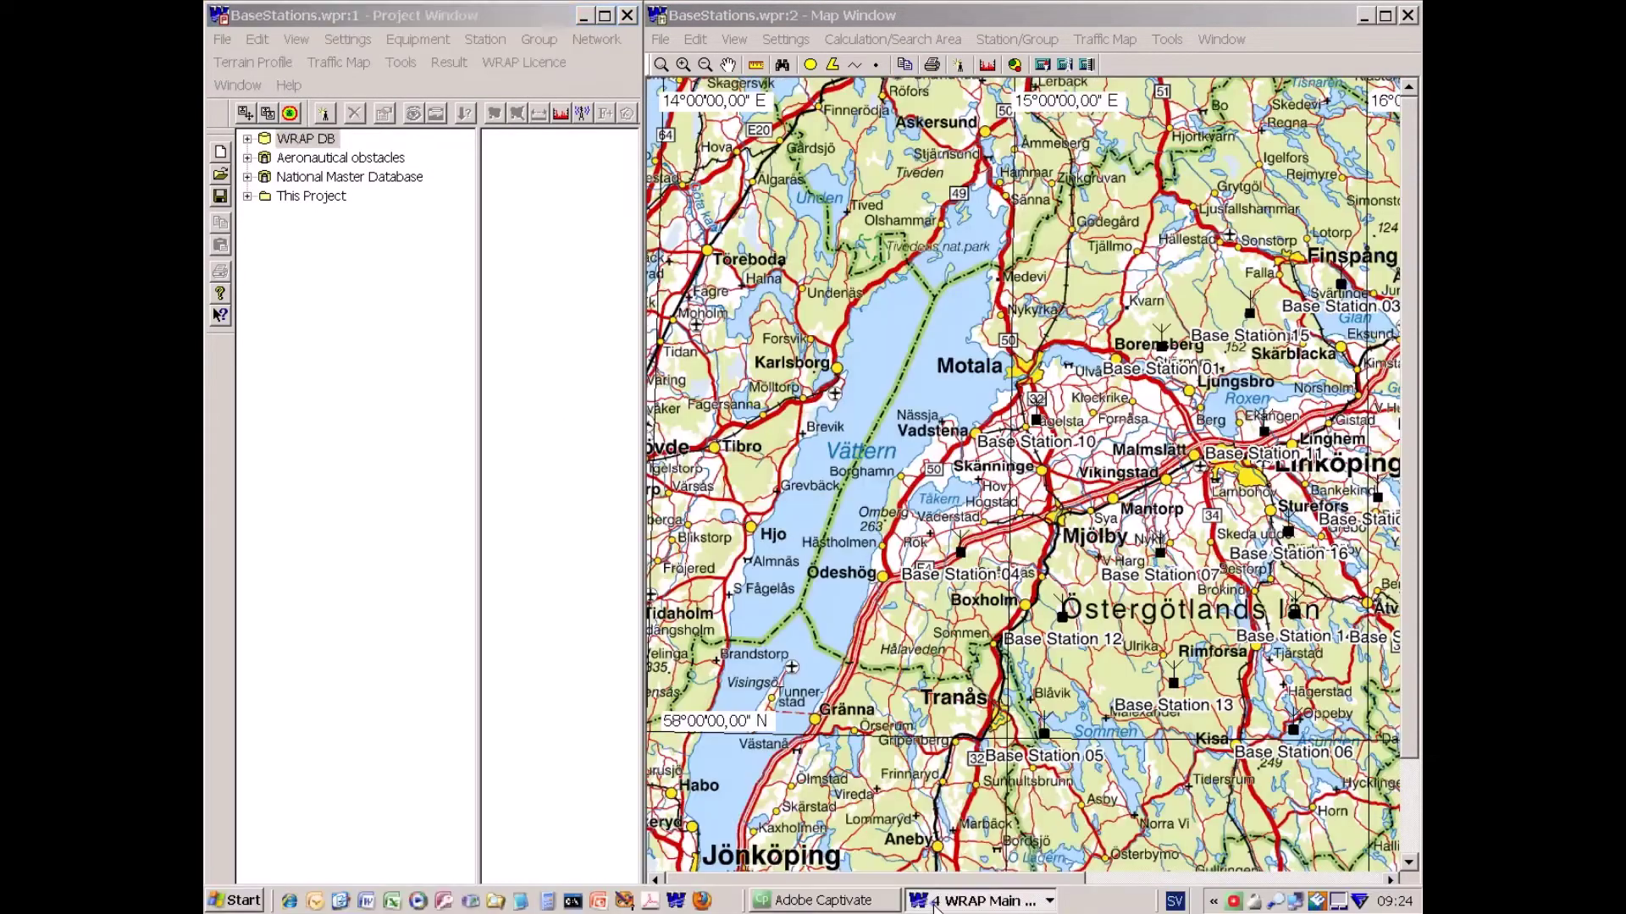
- Close the GSM_Beijing project so that only BaseStations.wpr stays open
{"action": "right_click", "coordinate": [918, 902]}
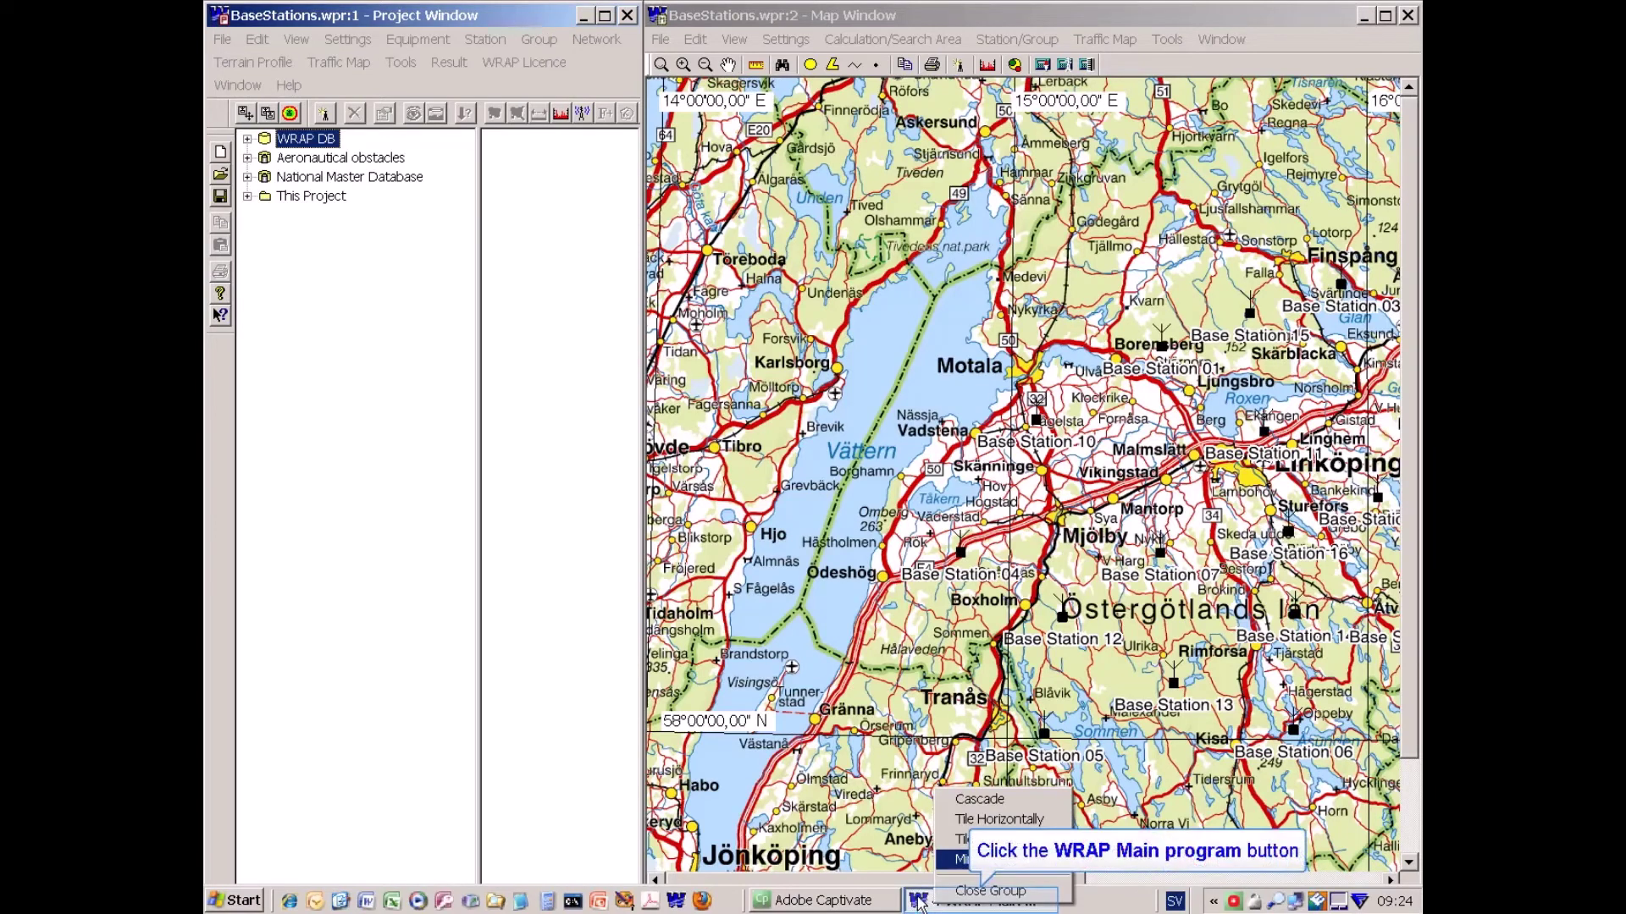
{"action": "left_click", "coordinate": [918, 902]}
{"action": "right_click", "coordinate": [933, 854]}
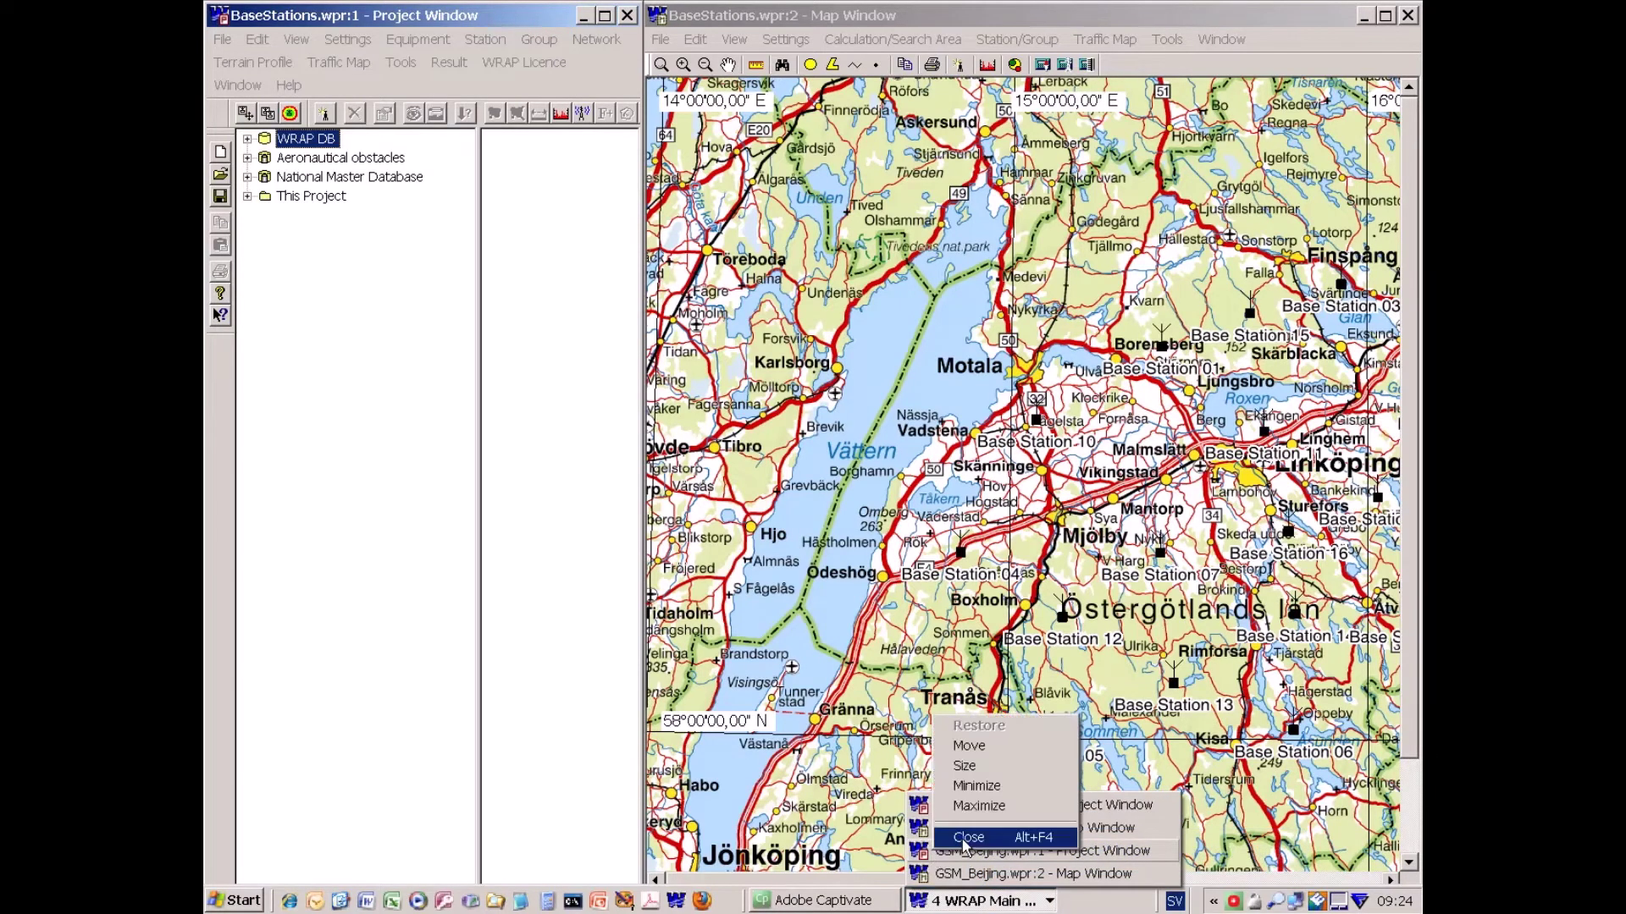
{"action": "left_click", "coordinate": [966, 839]}
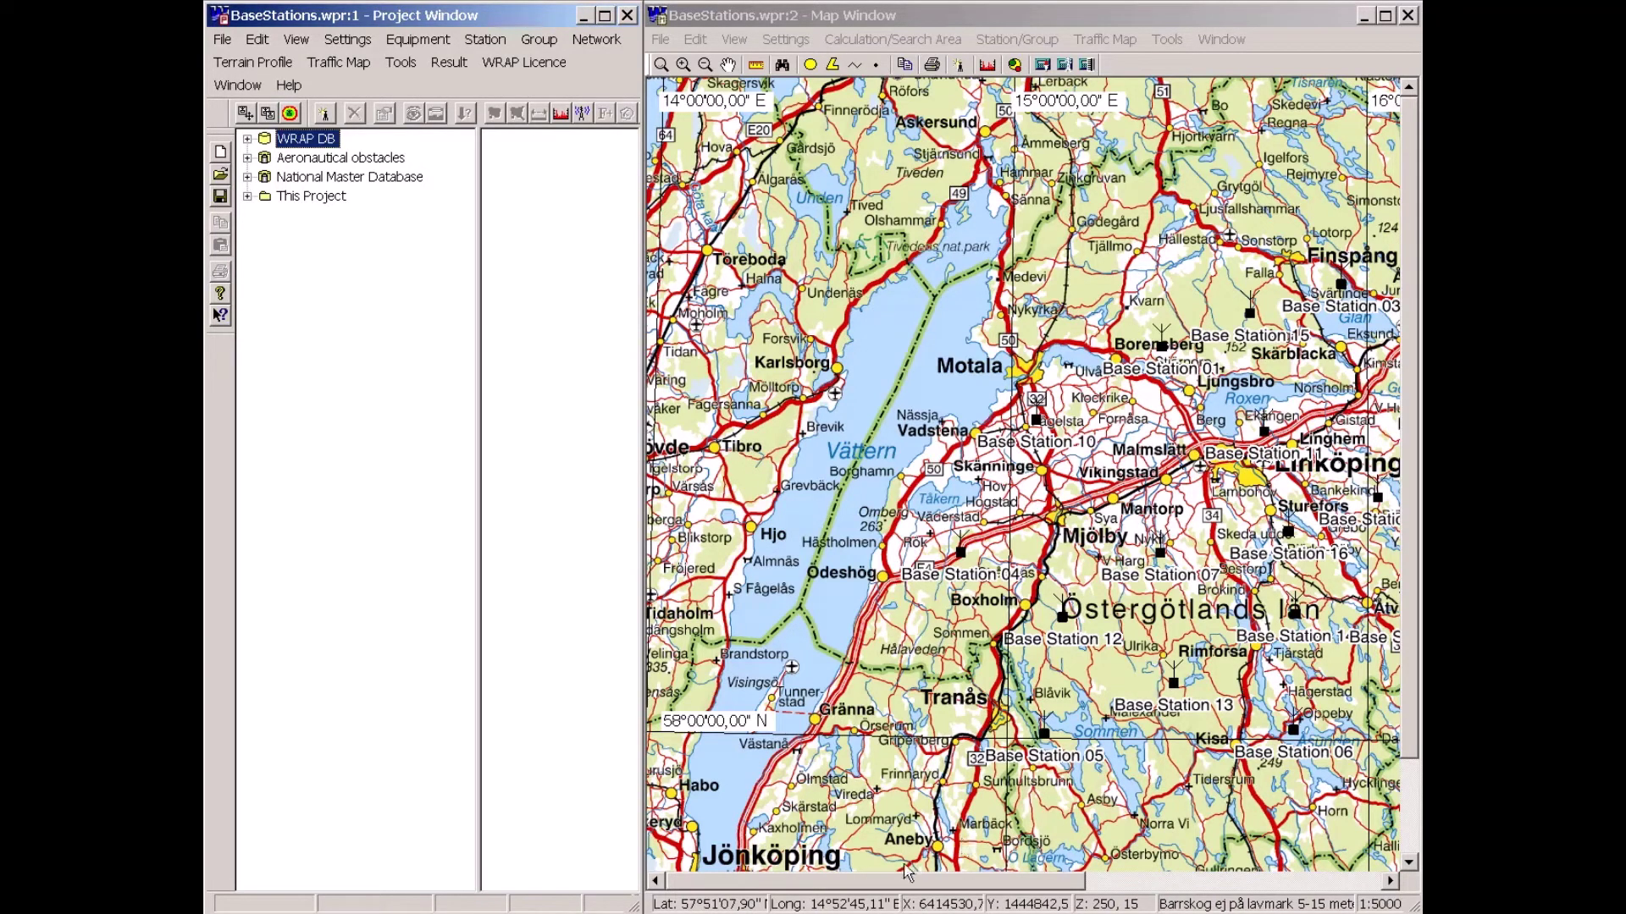
- List the stations in the BaseStations project and open the traffic map OstergotlandTrafficMap
{"action": "left_click_drag", "start_coordinate": [904, 887], "coordinate": [1002, 894]}
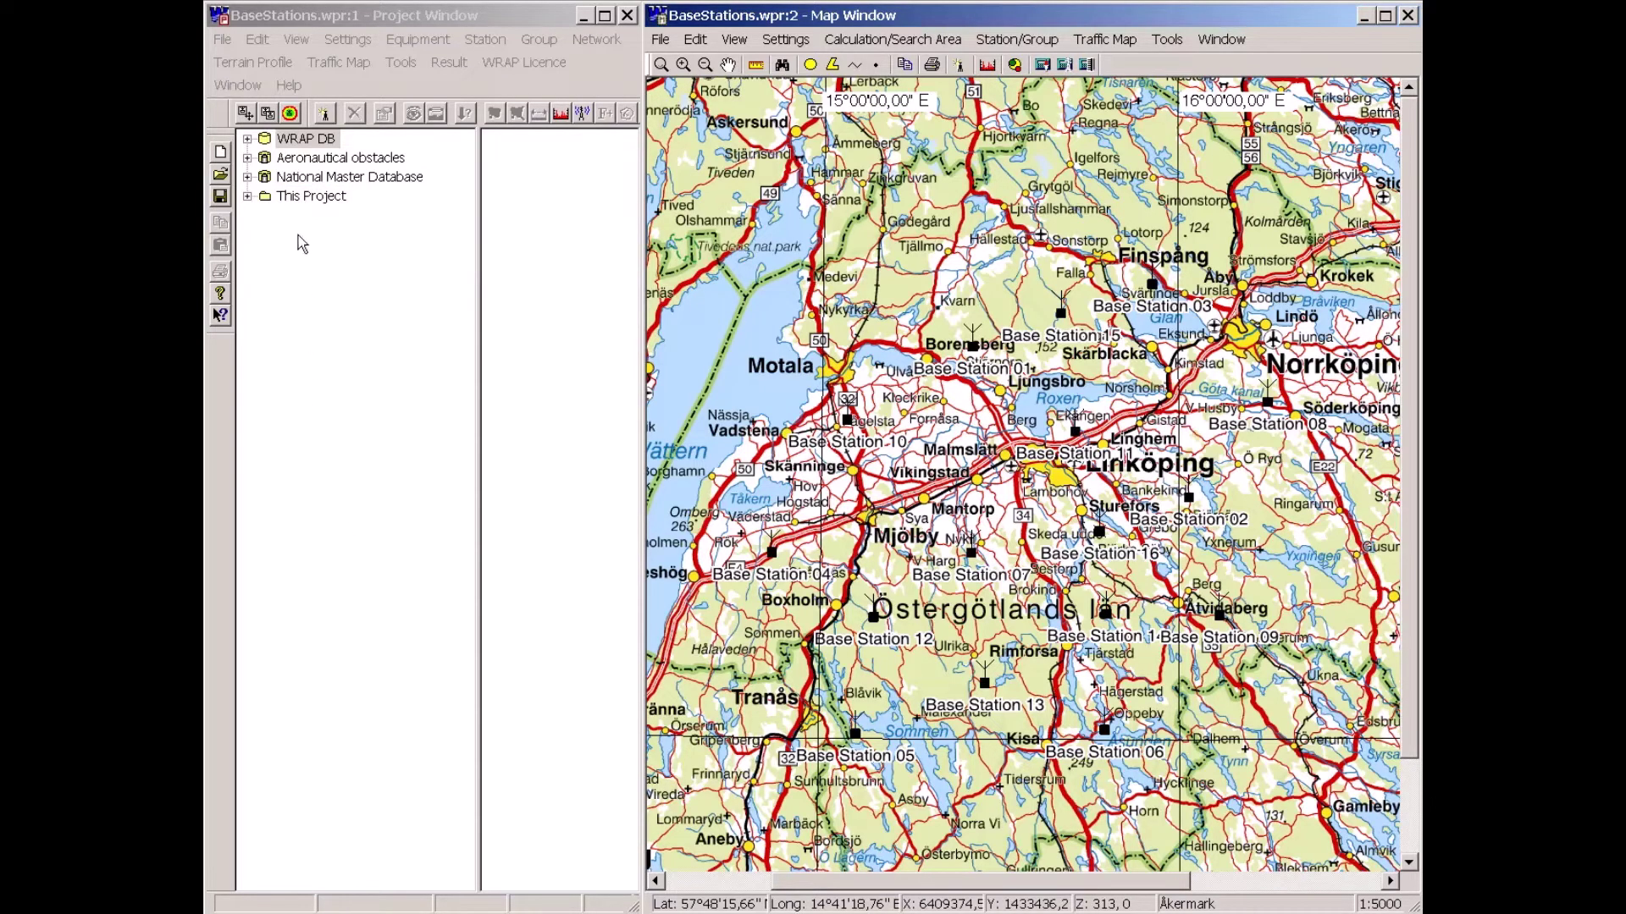
{"action": "double_click", "coordinate": [299, 200]}
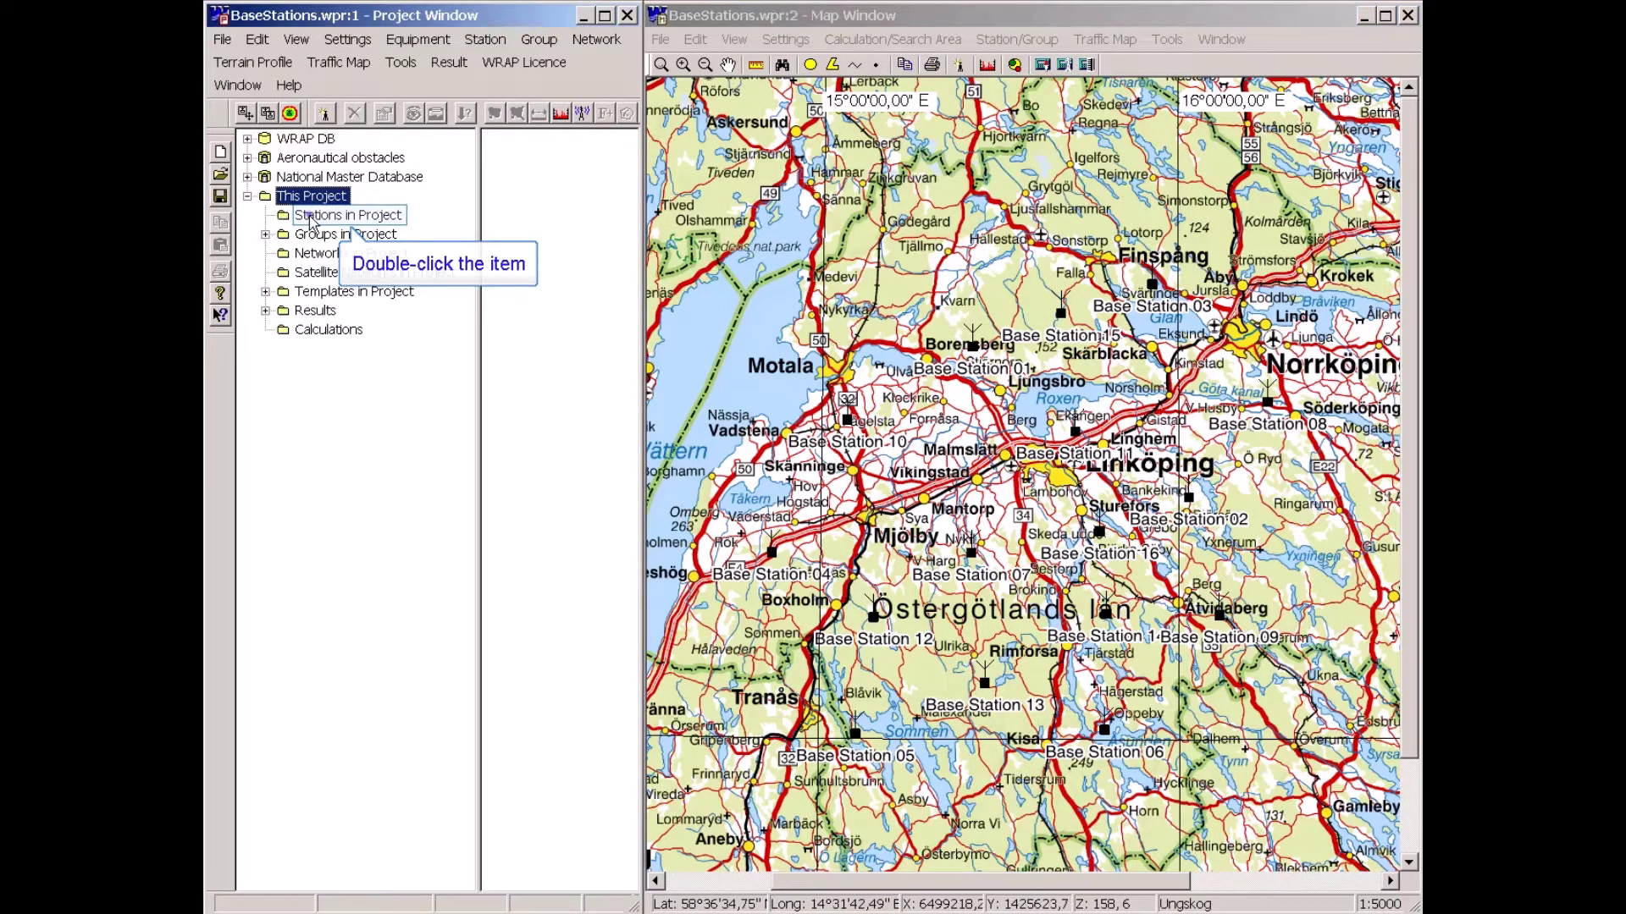
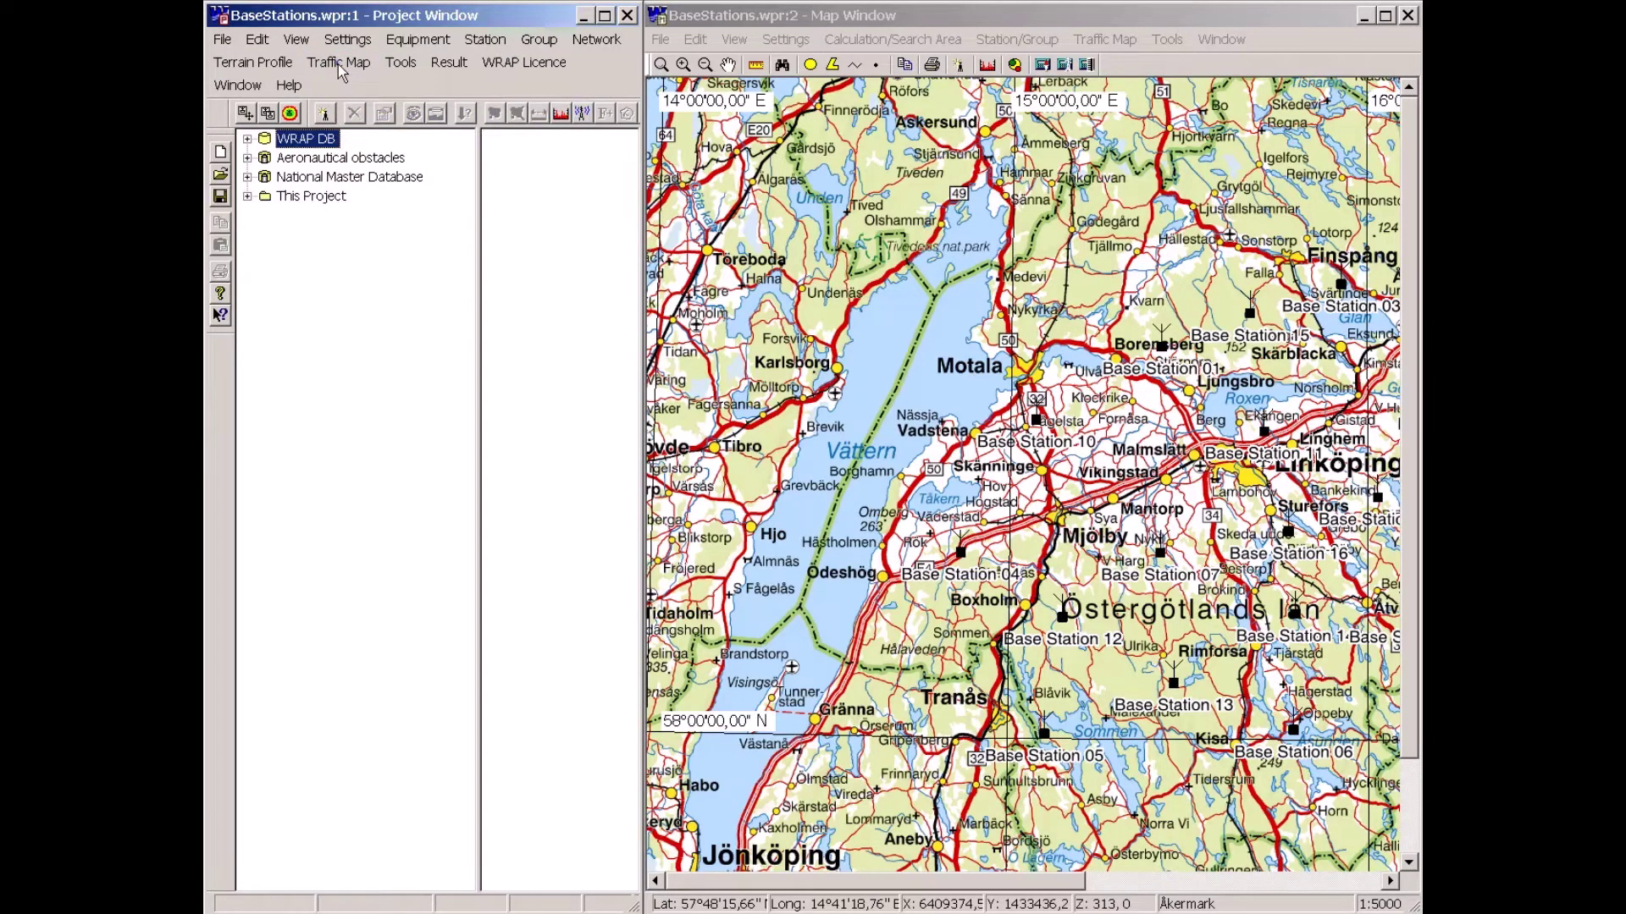
{"action": "left_click", "coordinate": [340, 71]}
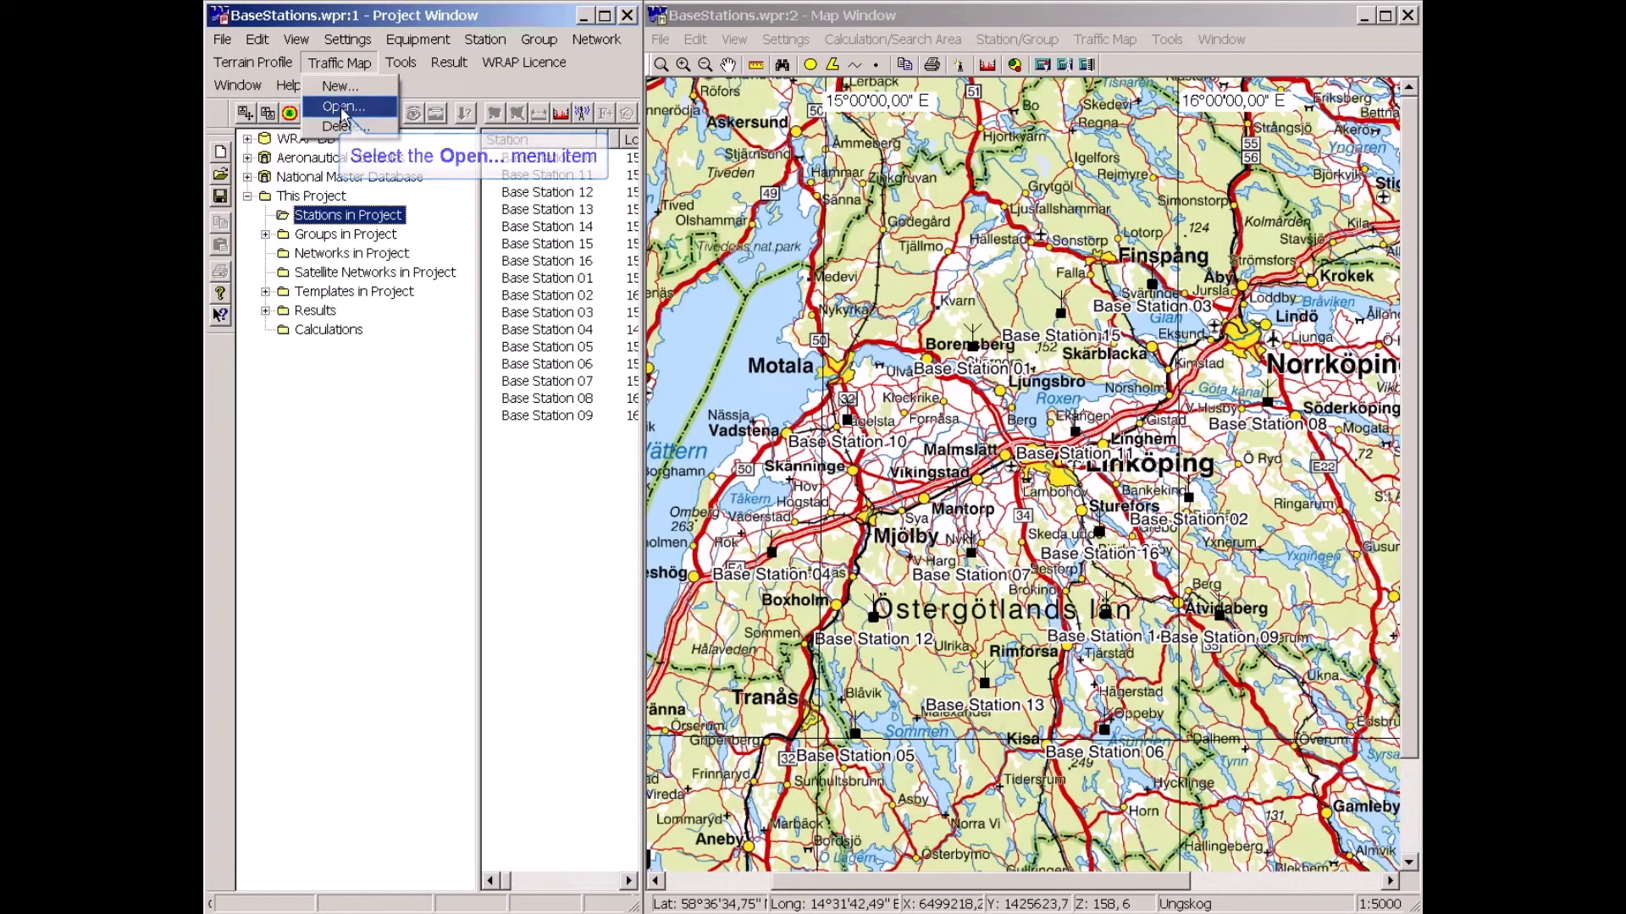
{"action": "left_click", "coordinate": [343, 107]}
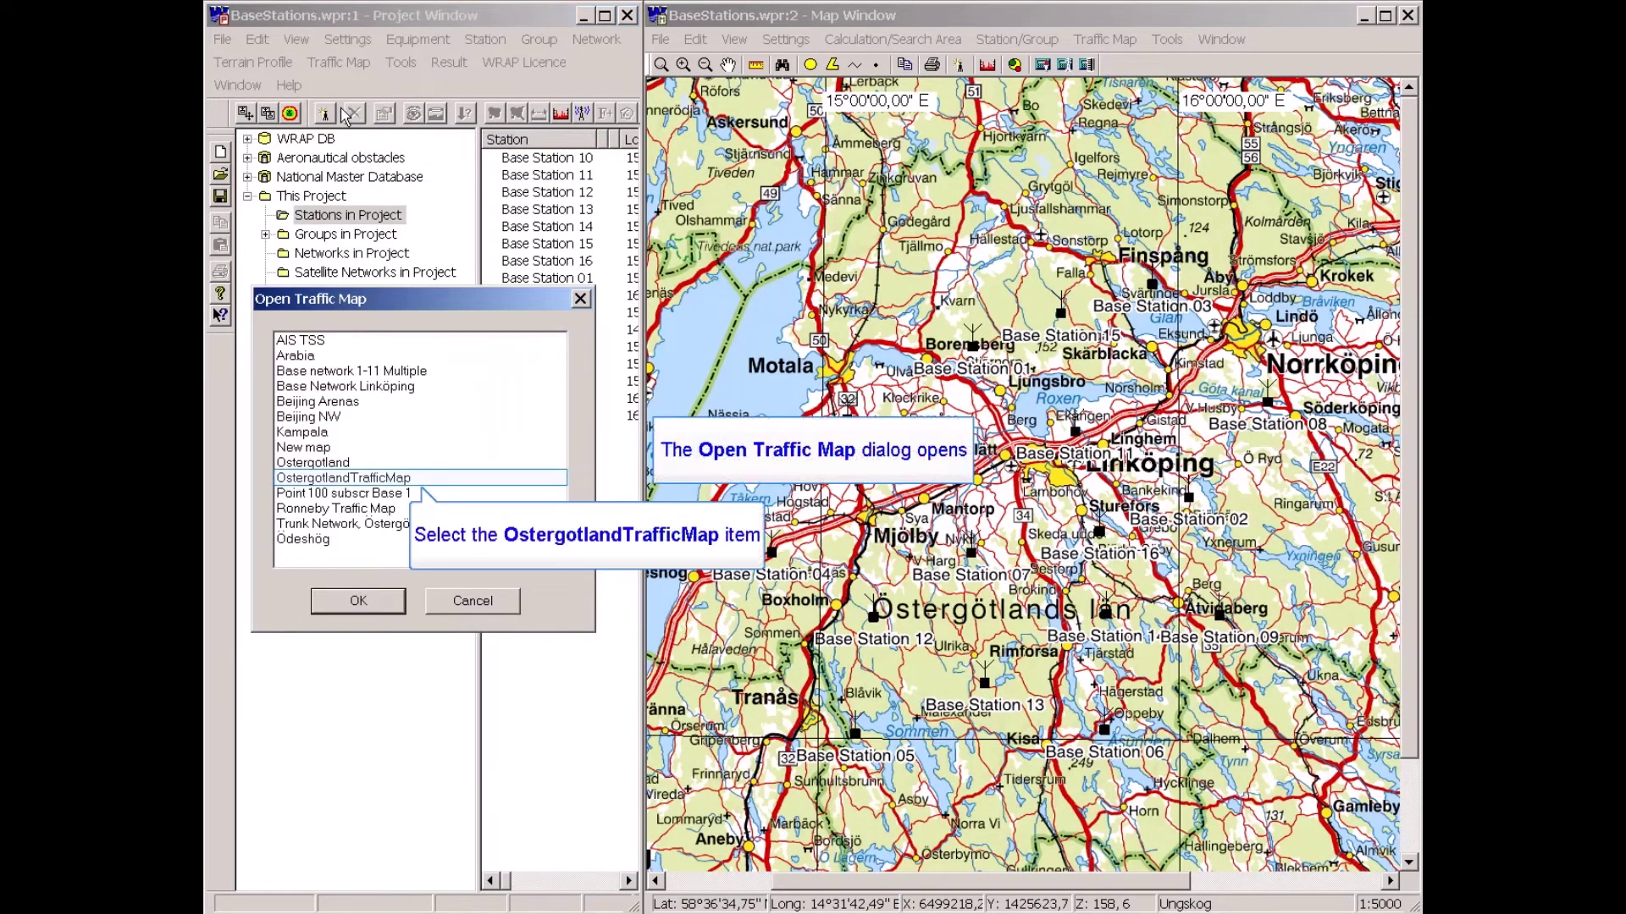
{"action": "left_click", "coordinate": [313, 479]}
{"action": "left_click", "coordinate": [356, 603]}
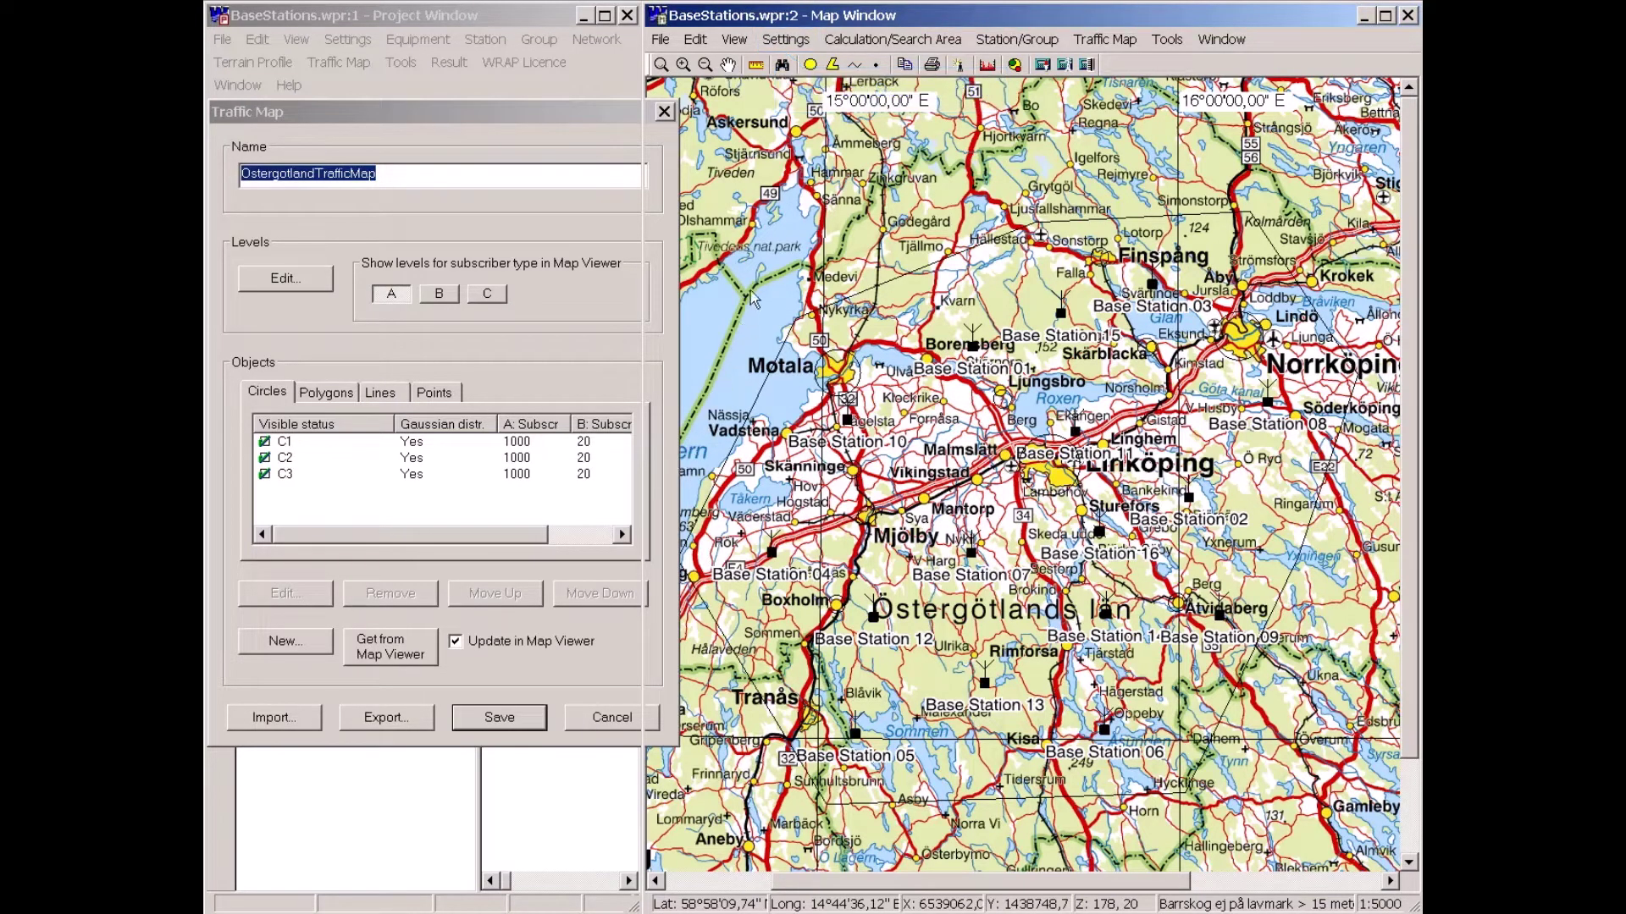
- Set the map's raster background to Relief, Partial colour and hide the scanned images Sweden 1:250000 and Sweden 1:1000000
{"action": "left_click", "coordinate": [783, 44]}
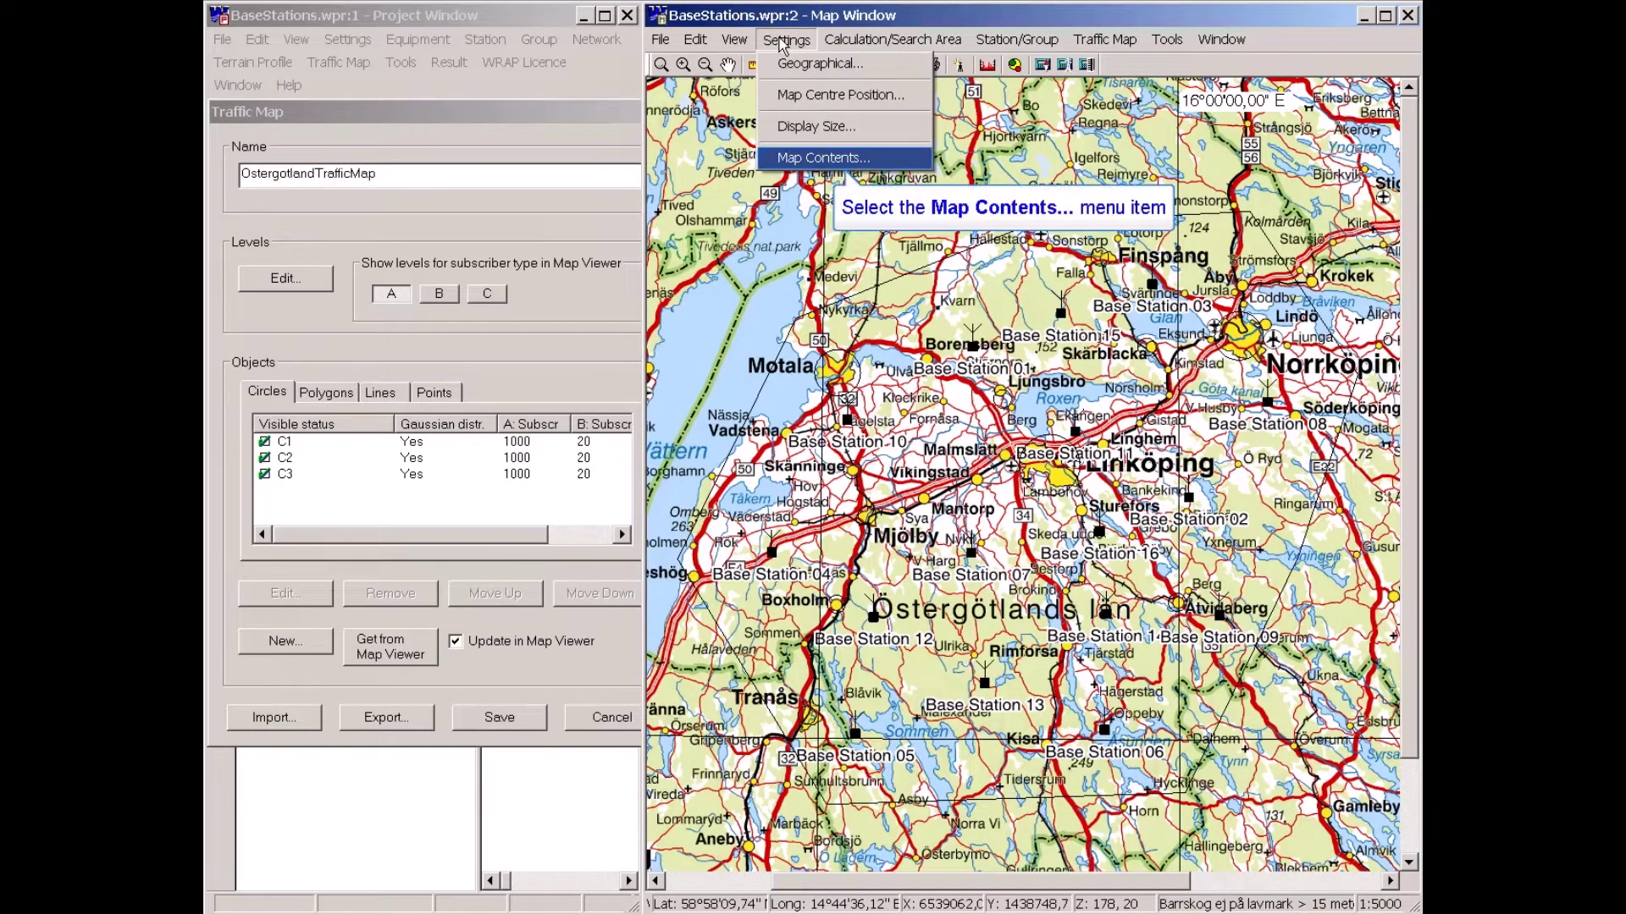
{"action": "left_click", "coordinate": [808, 160]}
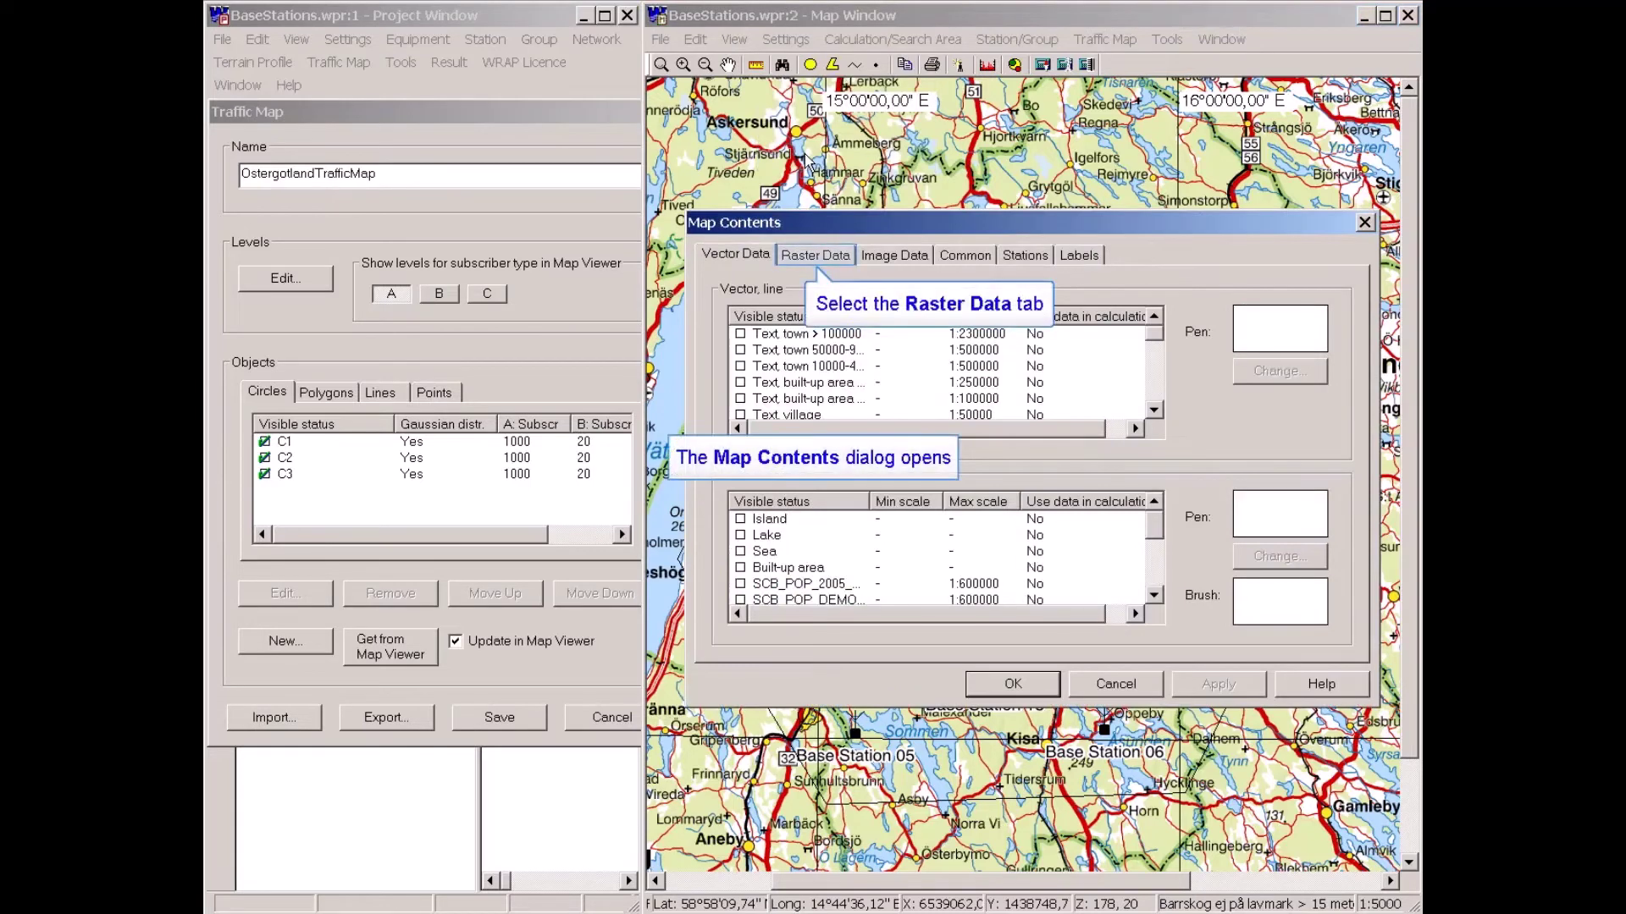
{"action": "left_click", "coordinate": [816, 254]}
{"action": "left_click", "coordinate": [1016, 318]}
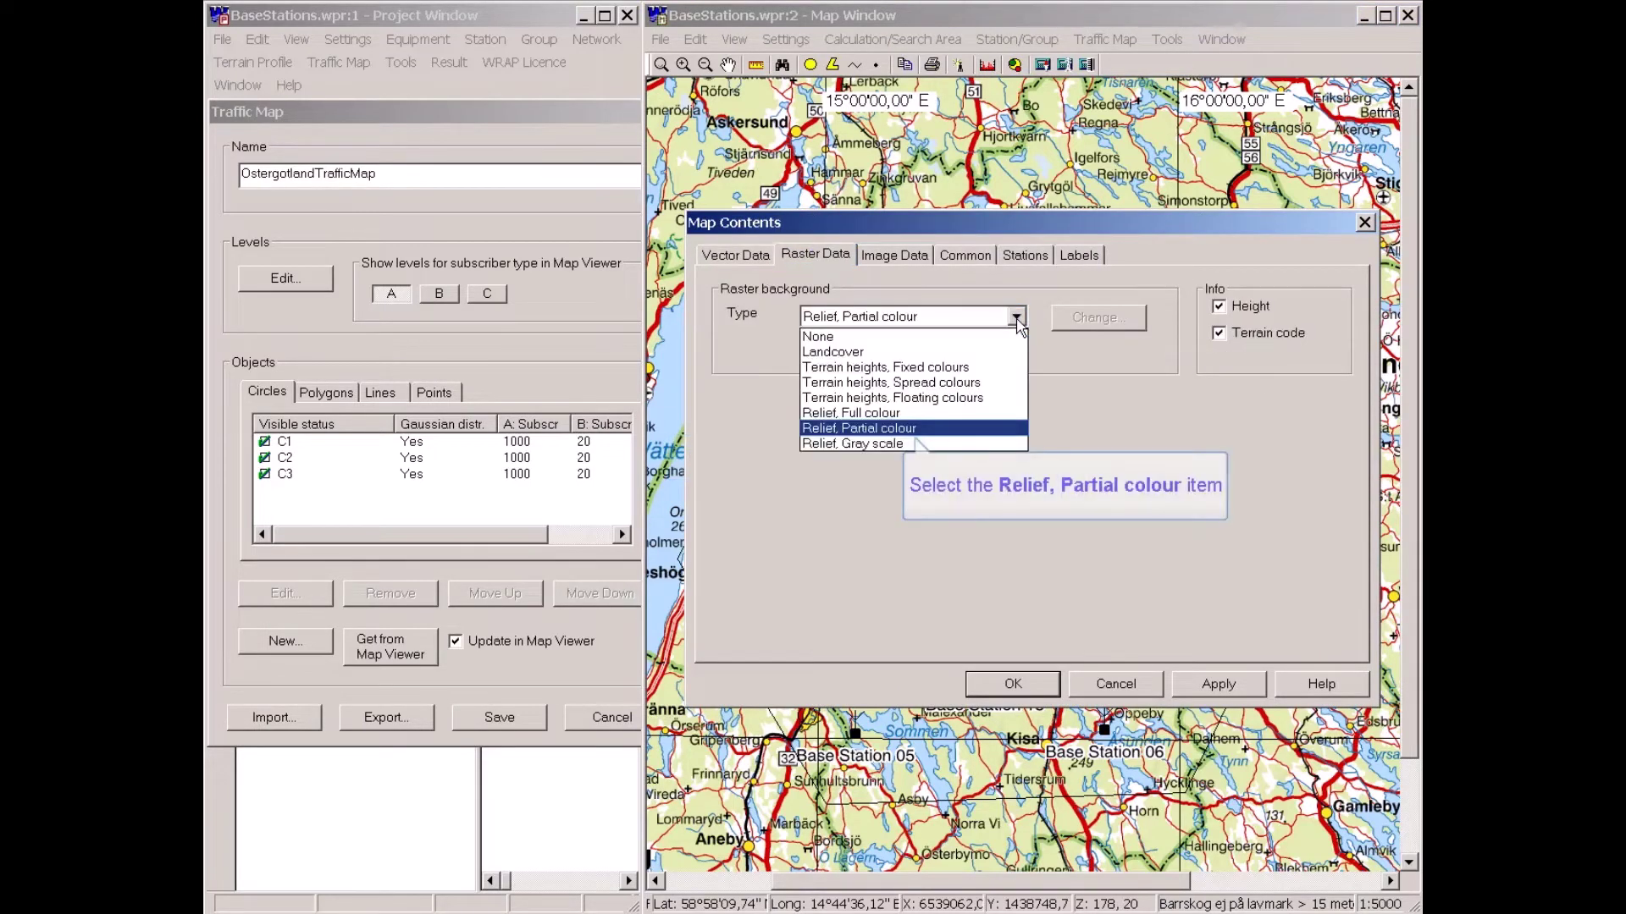
{"action": "left_click", "coordinate": [863, 429]}
{"action": "left_click", "coordinate": [886, 257]}
{"action": "left_click_drag", "start_coordinate": [1170, 365], "coordinate": [1170, 379]}
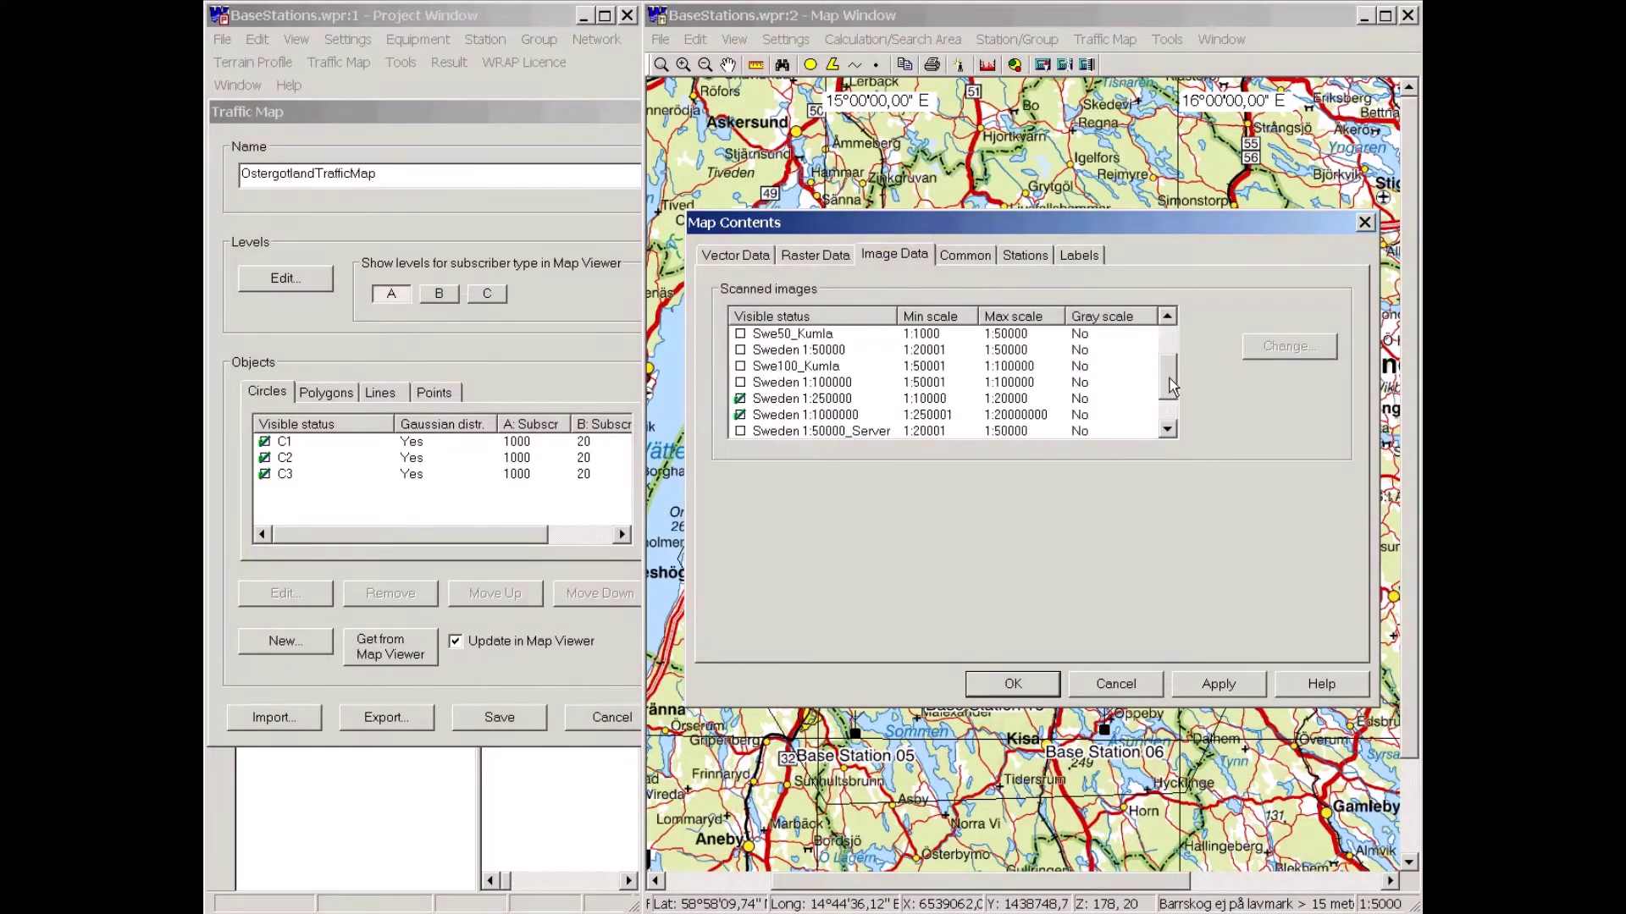
{"action": "left_click", "coordinate": [740, 415]}
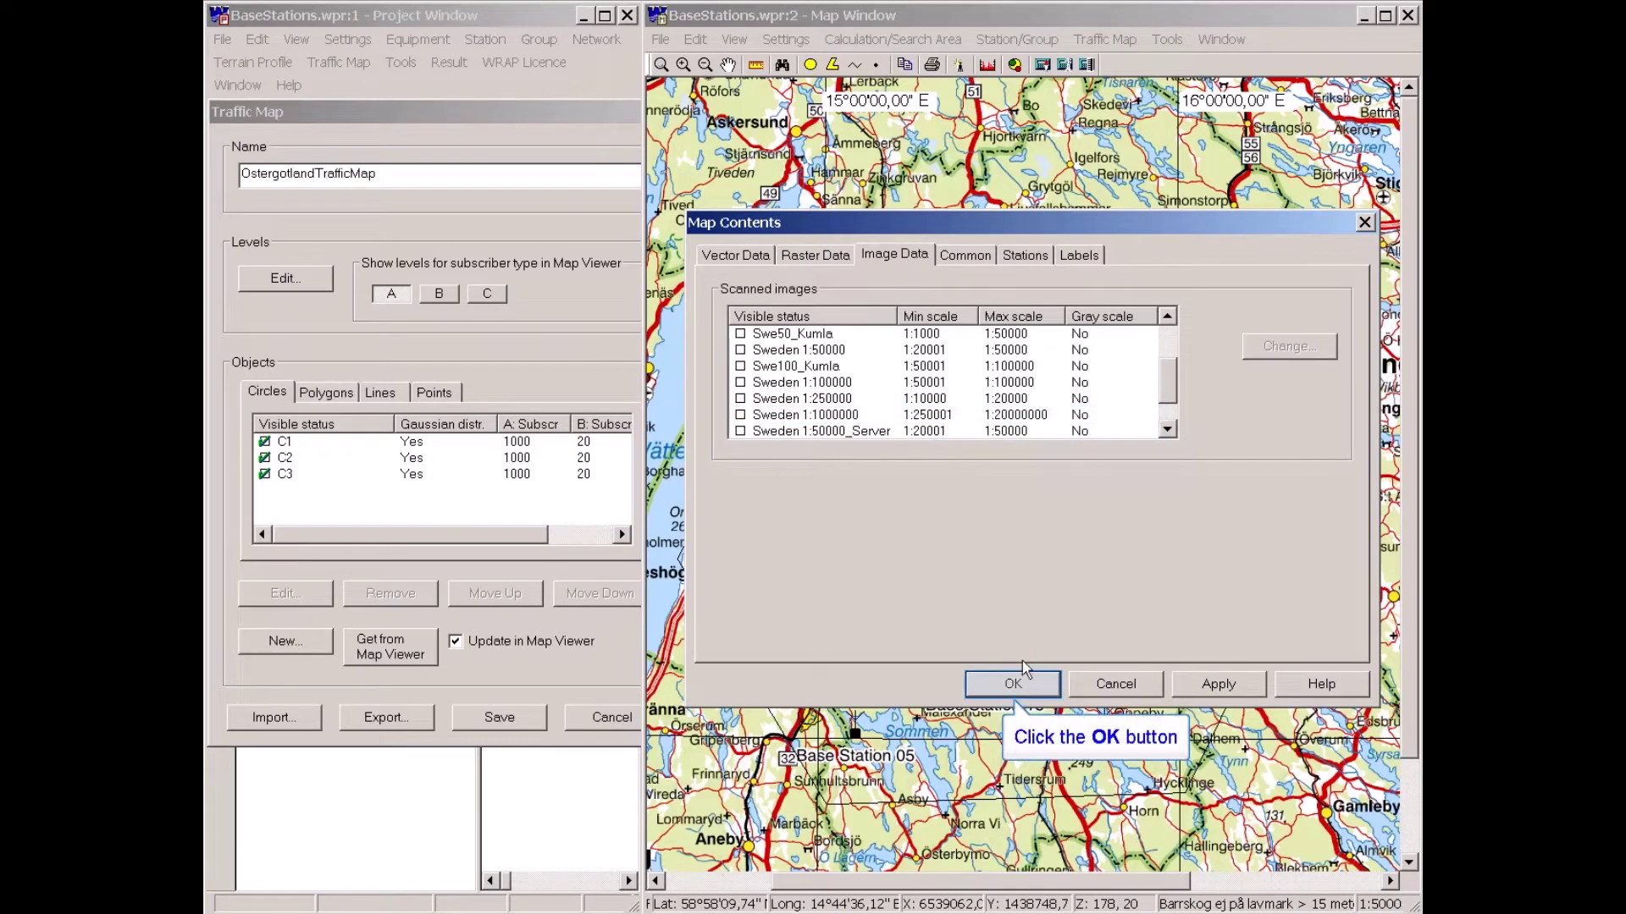
{"action": "left_click", "coordinate": [1023, 687]}
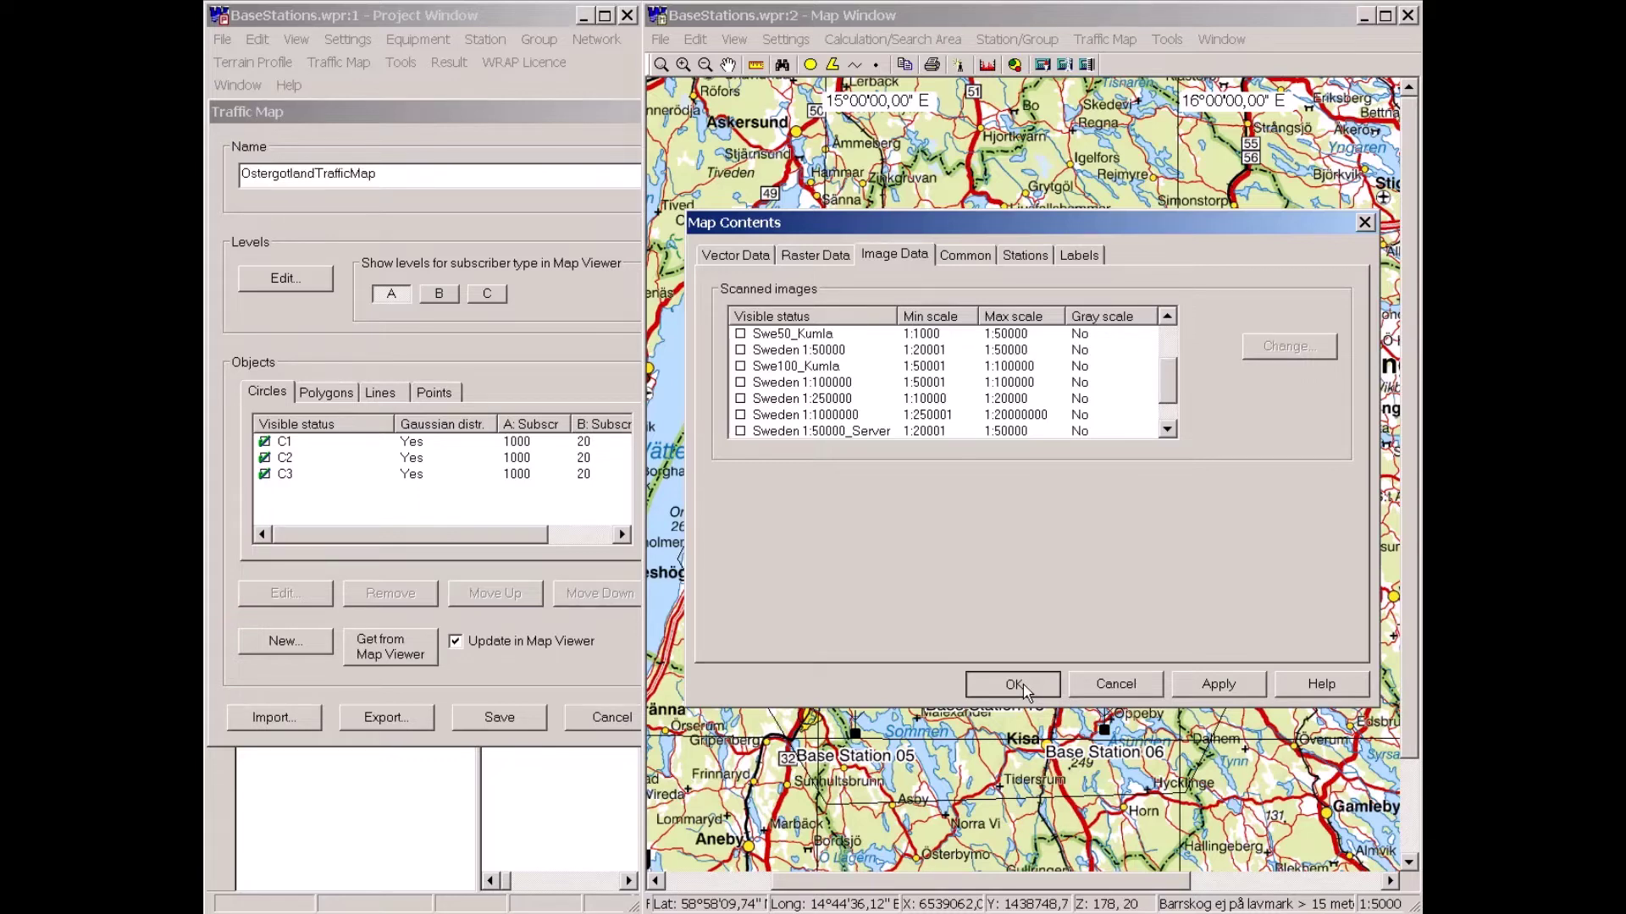
{"action": "left_click", "coordinate": [1014, 684]}
- Examine the traffic map's circle C1, polygon G1, lines, and points P1 and P2 on the map, and close it without saving
{"action": "left_click", "coordinate": [287, 442]}
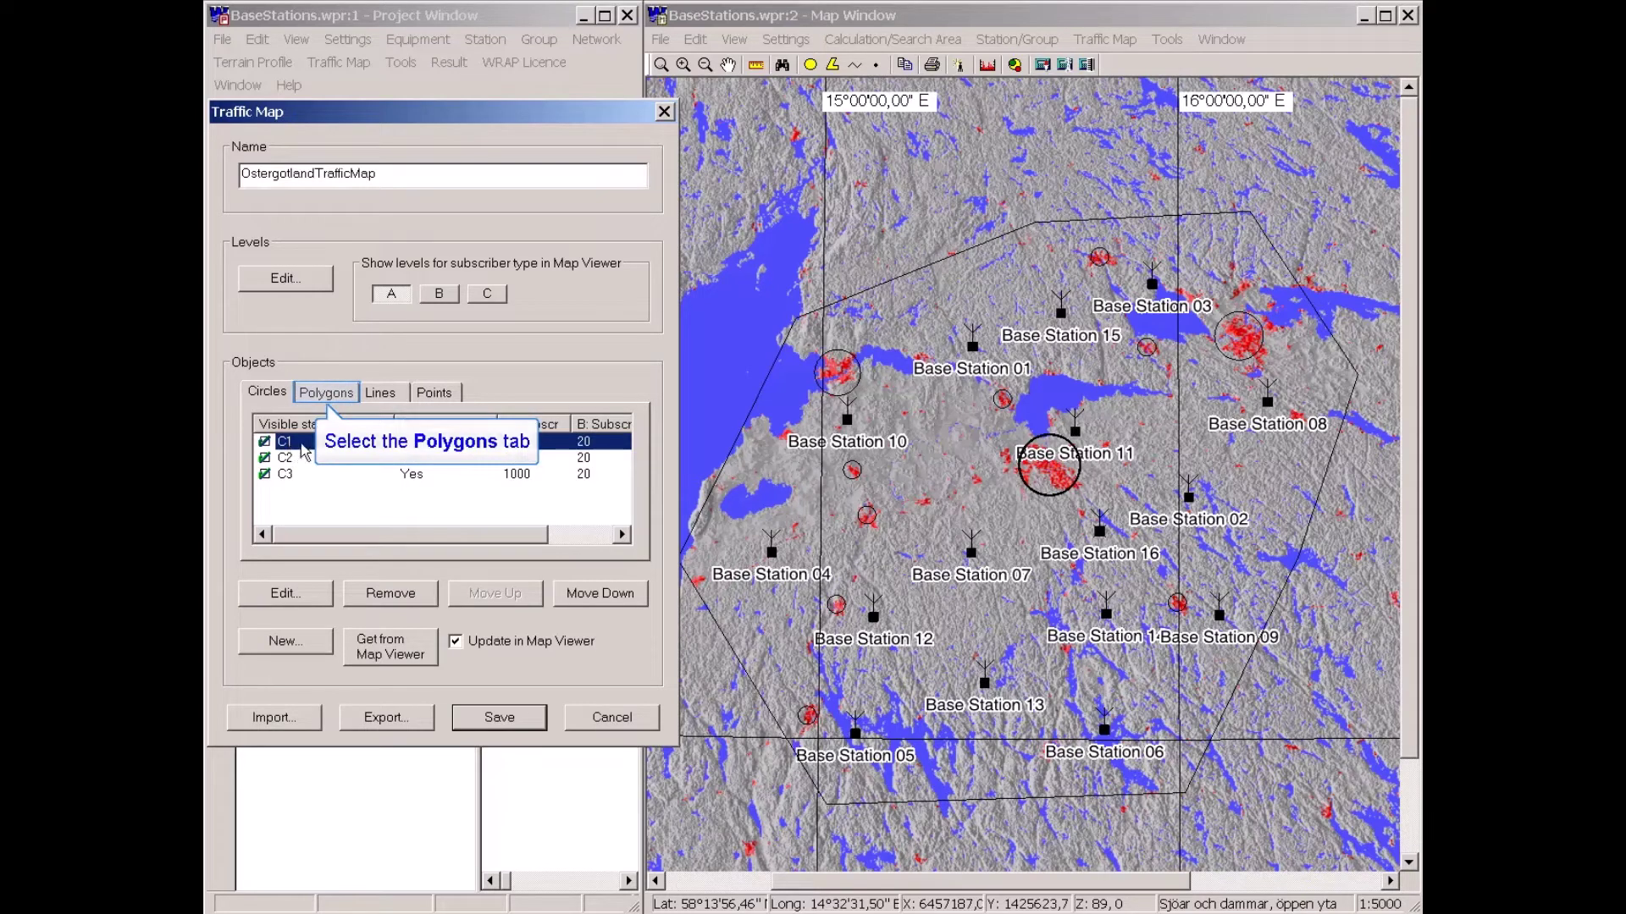
{"action": "left_click", "coordinate": [328, 394]}
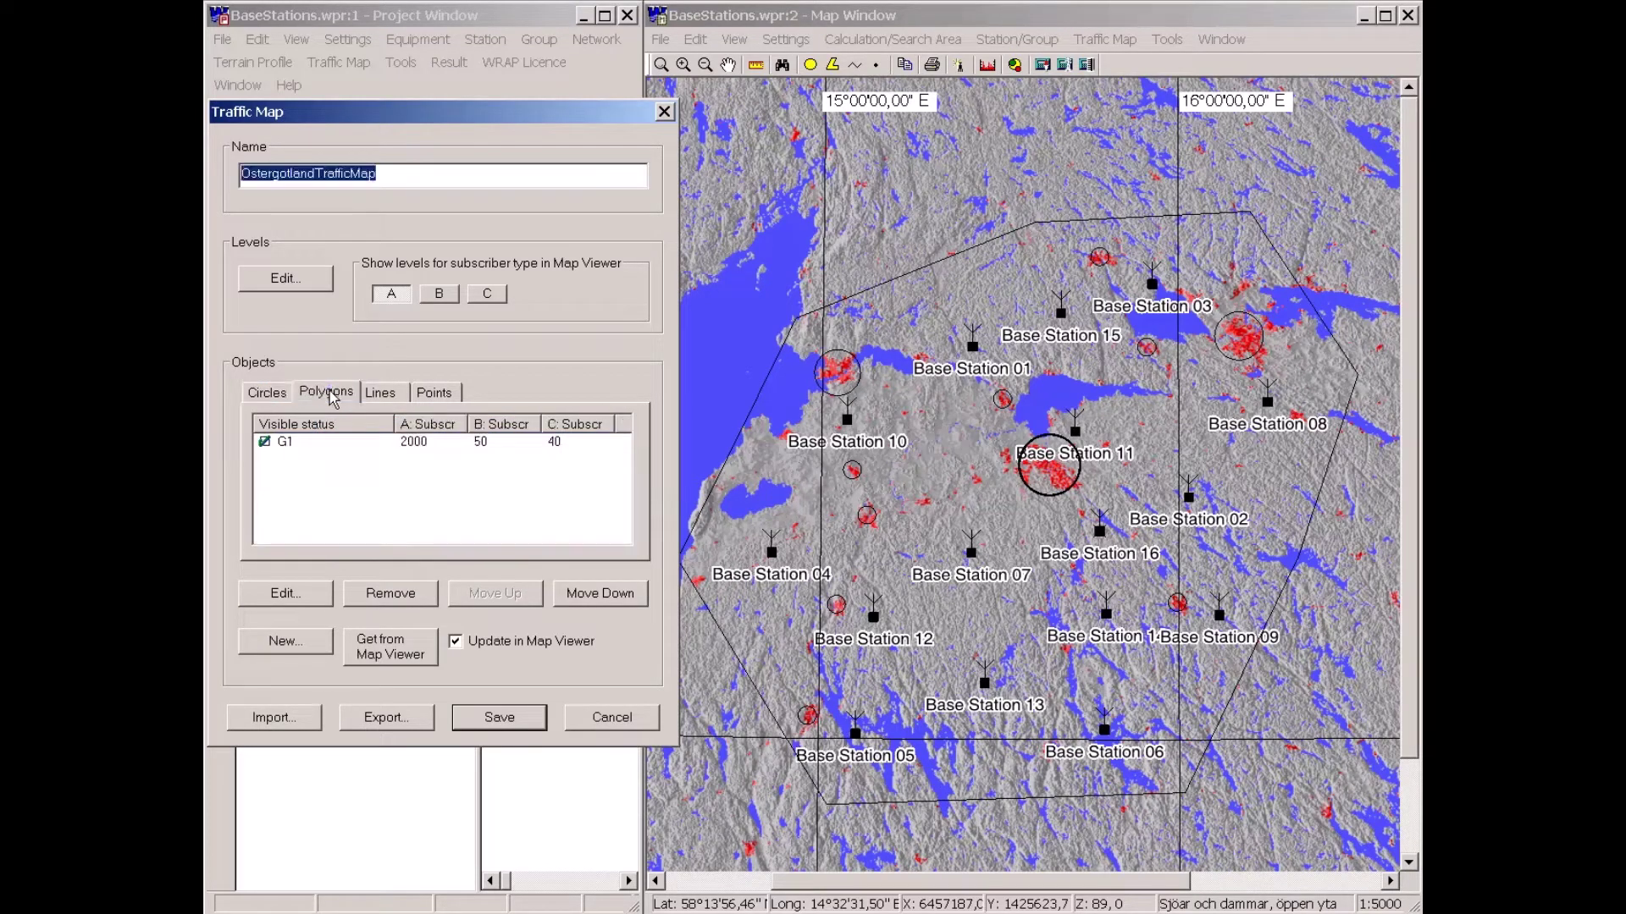
{"action": "left_click", "coordinate": [287, 443]}
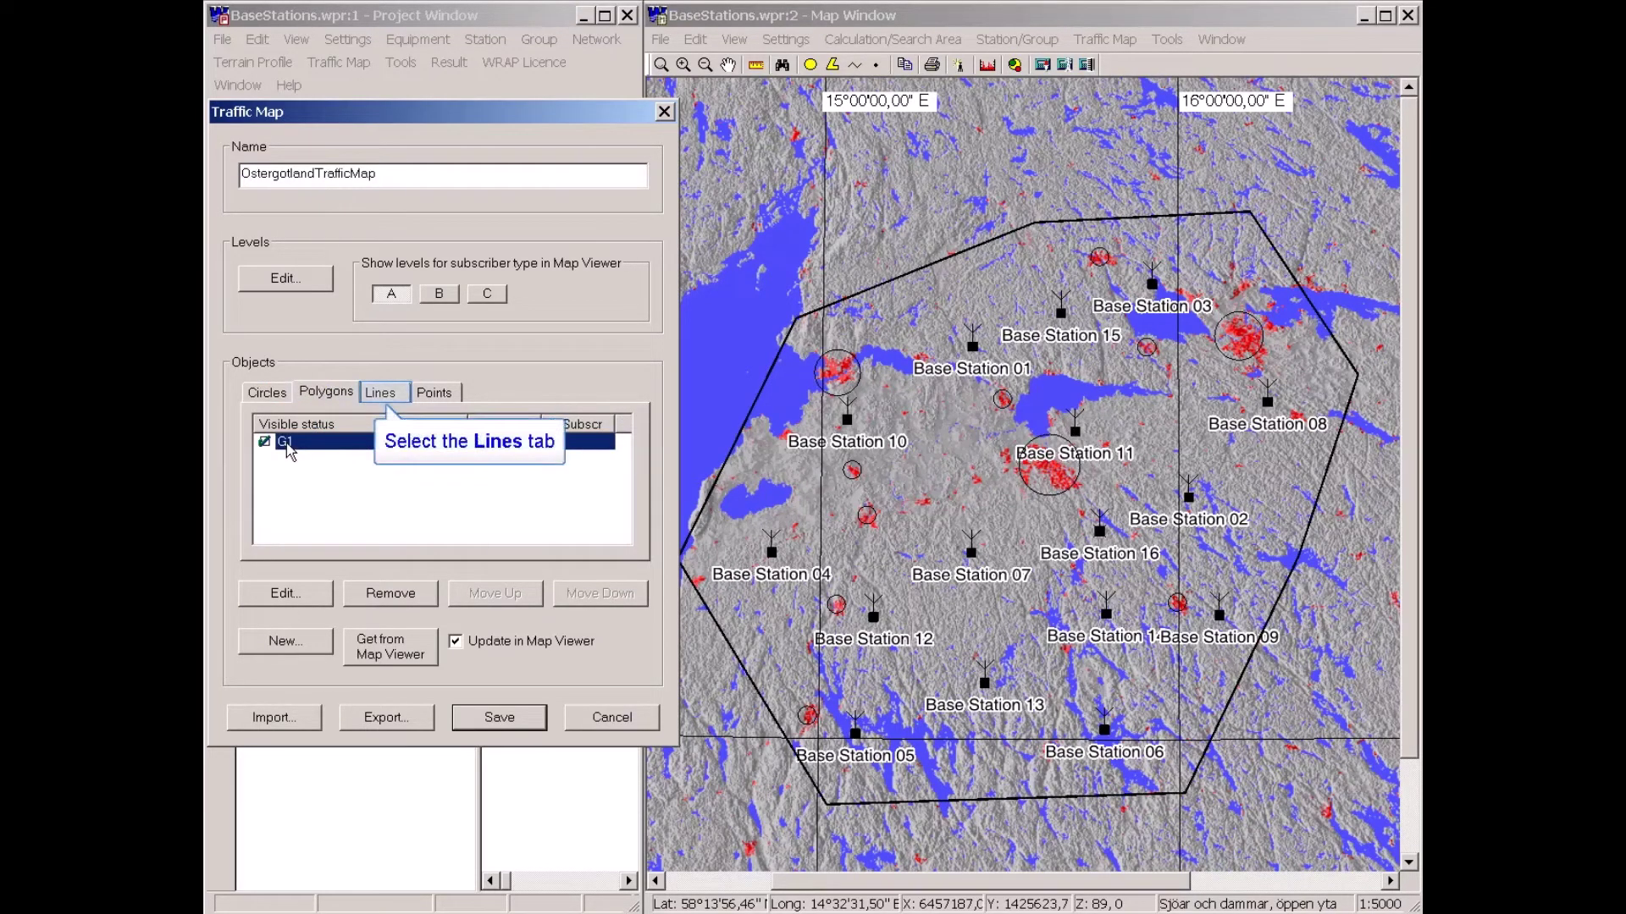
{"action": "left_click", "coordinate": [392, 396]}
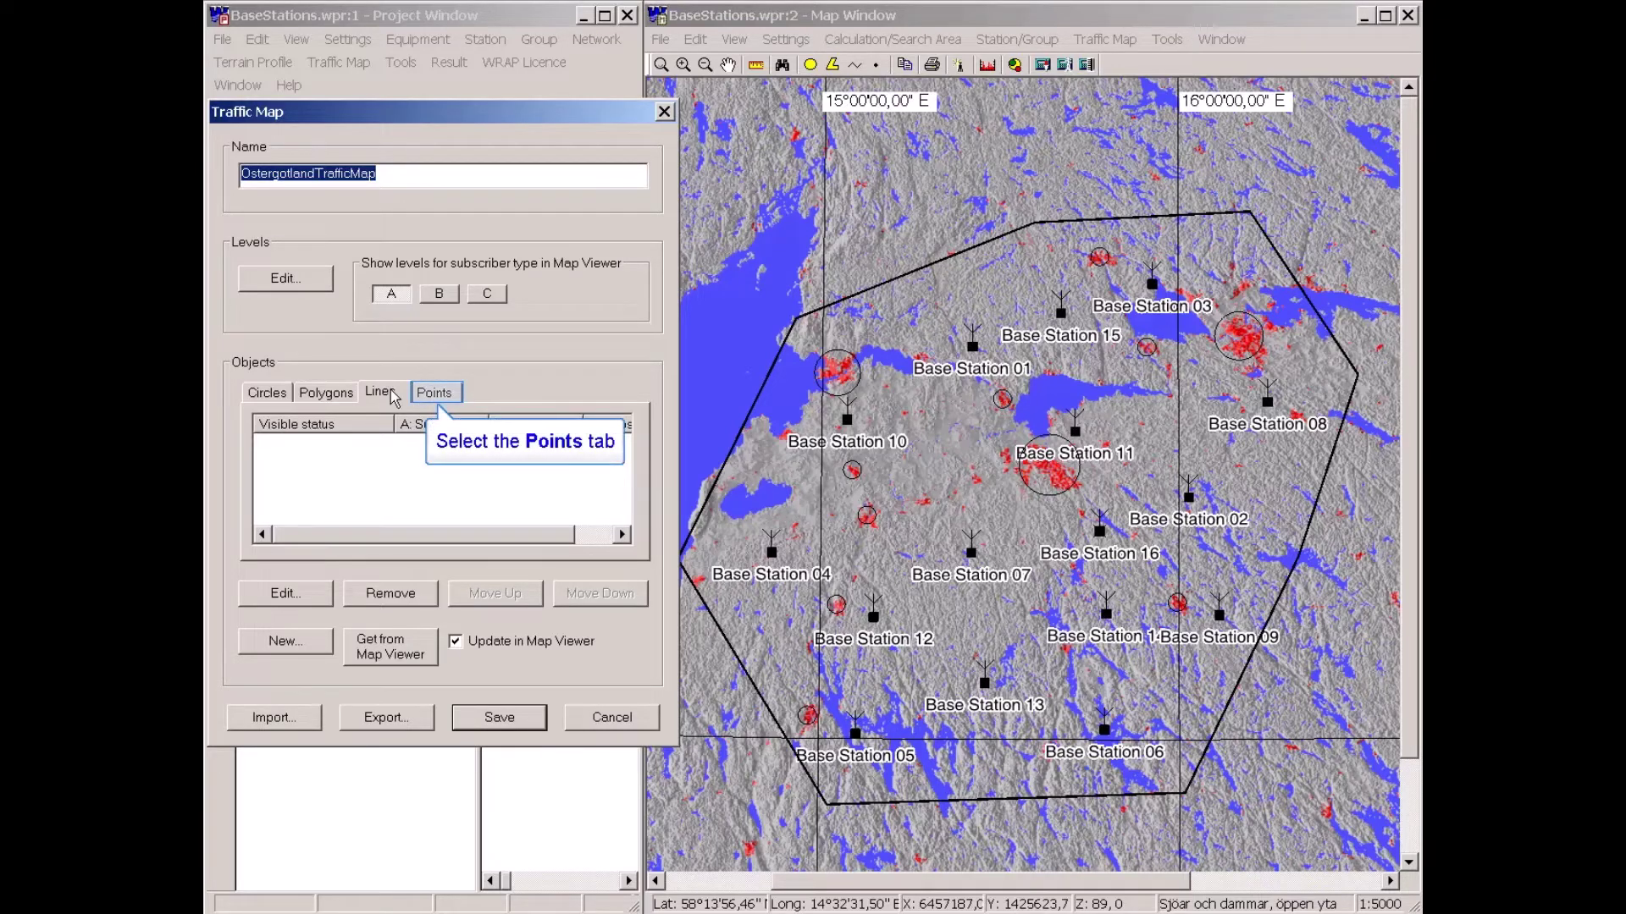
{"action": "left_click", "coordinate": [442, 397]}
{"action": "left_click", "coordinate": [286, 442]}
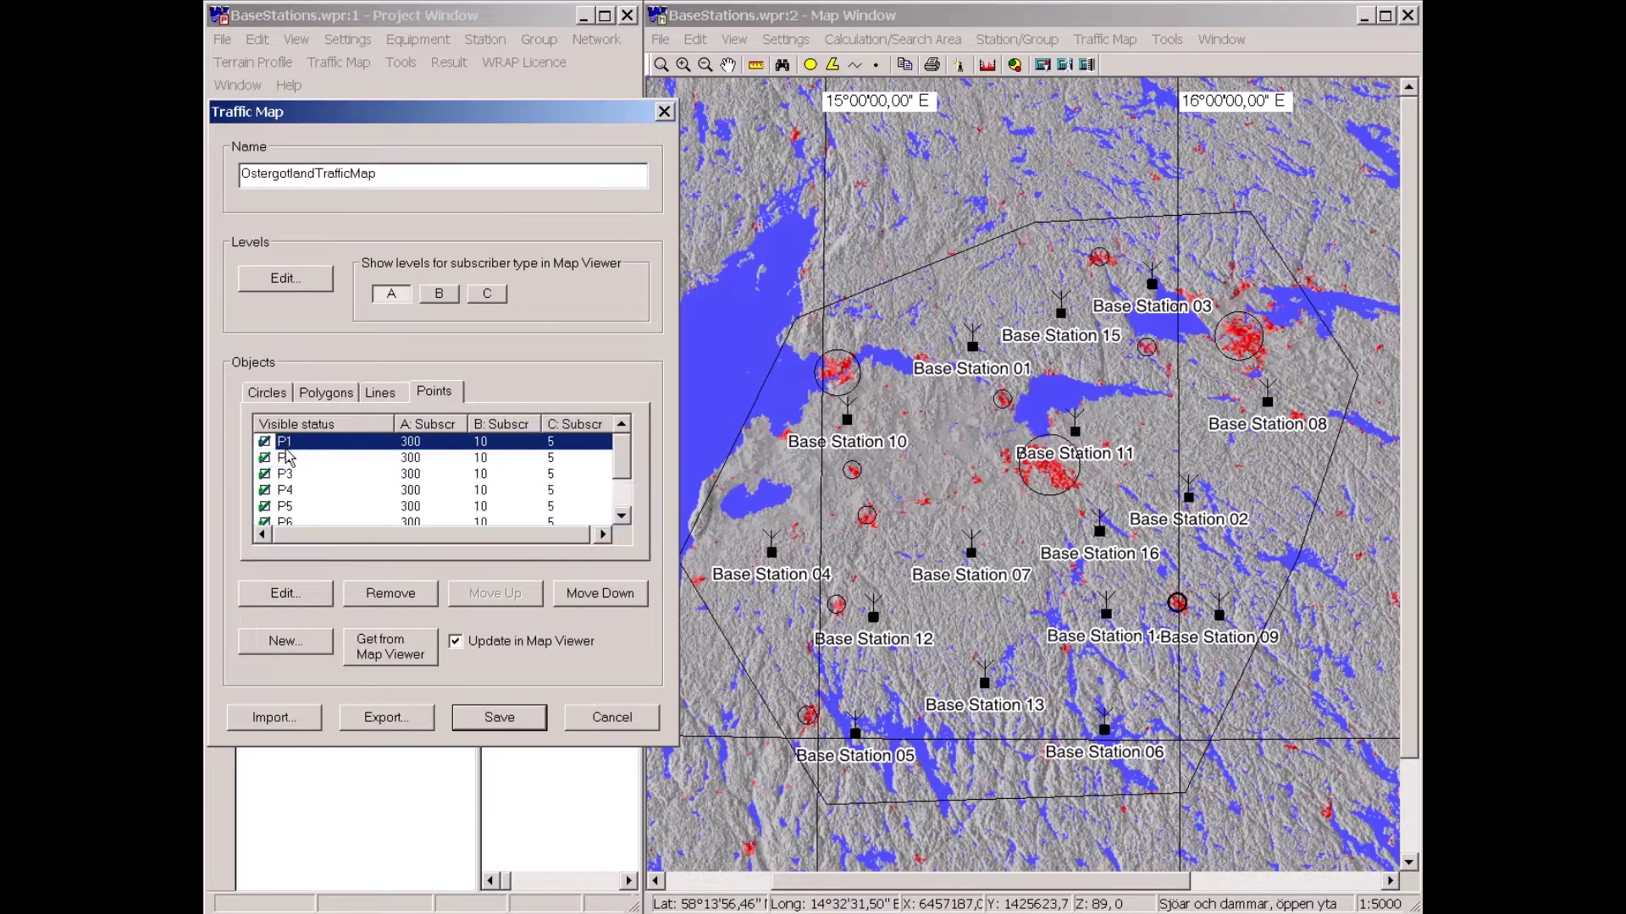
{"action": "left_click", "coordinate": [287, 459]}
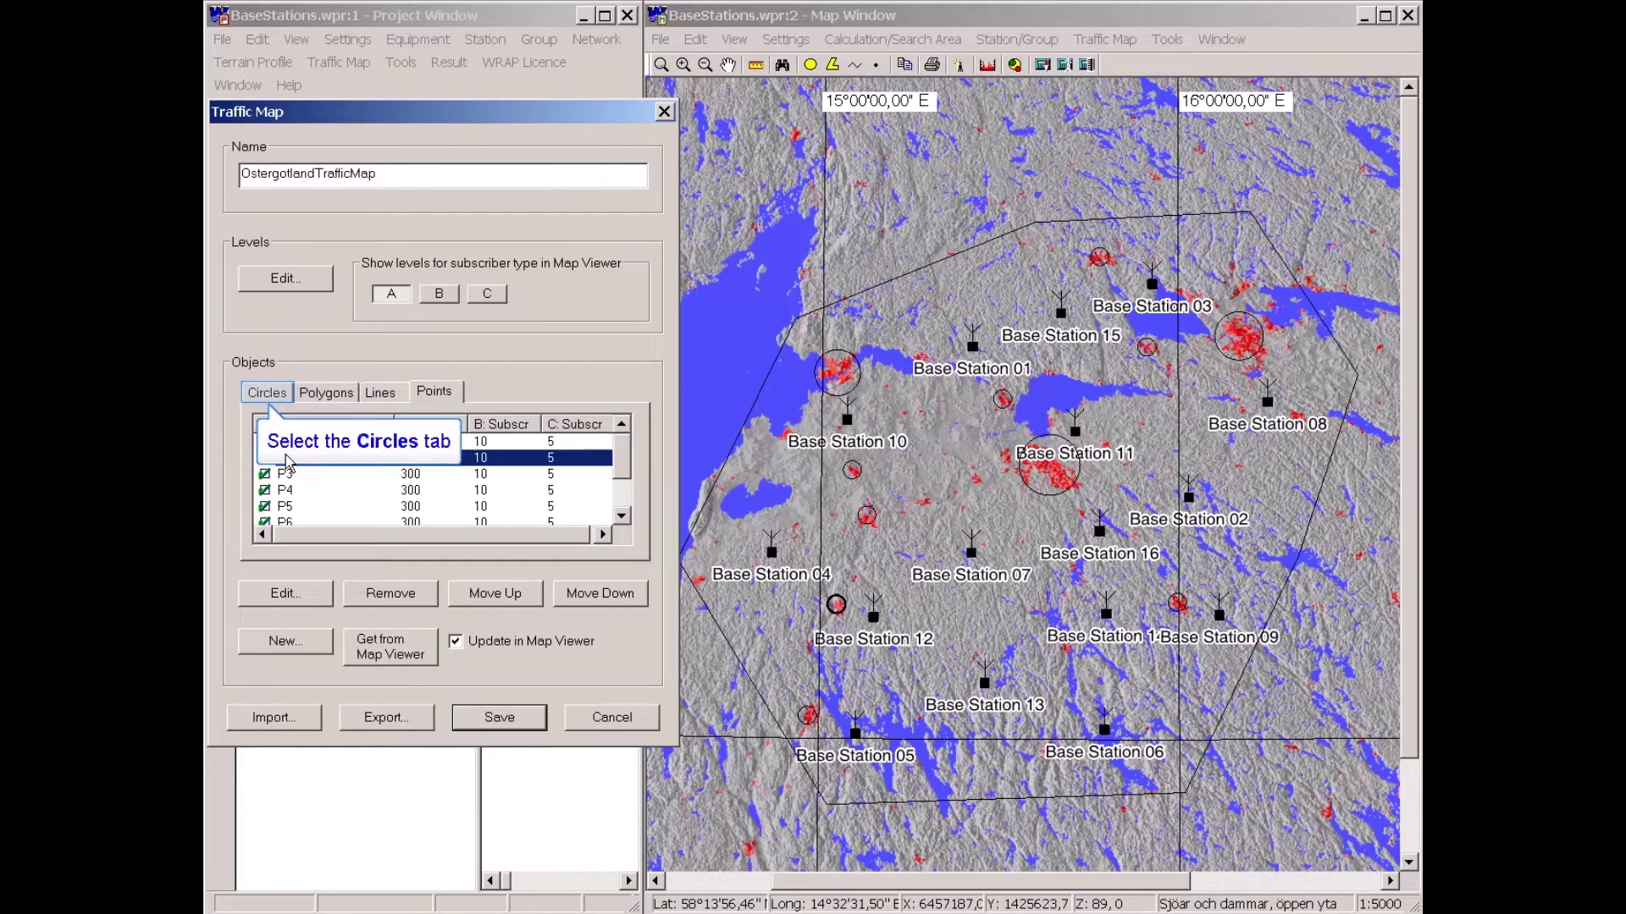
{"action": "left_click", "coordinate": [282, 396]}
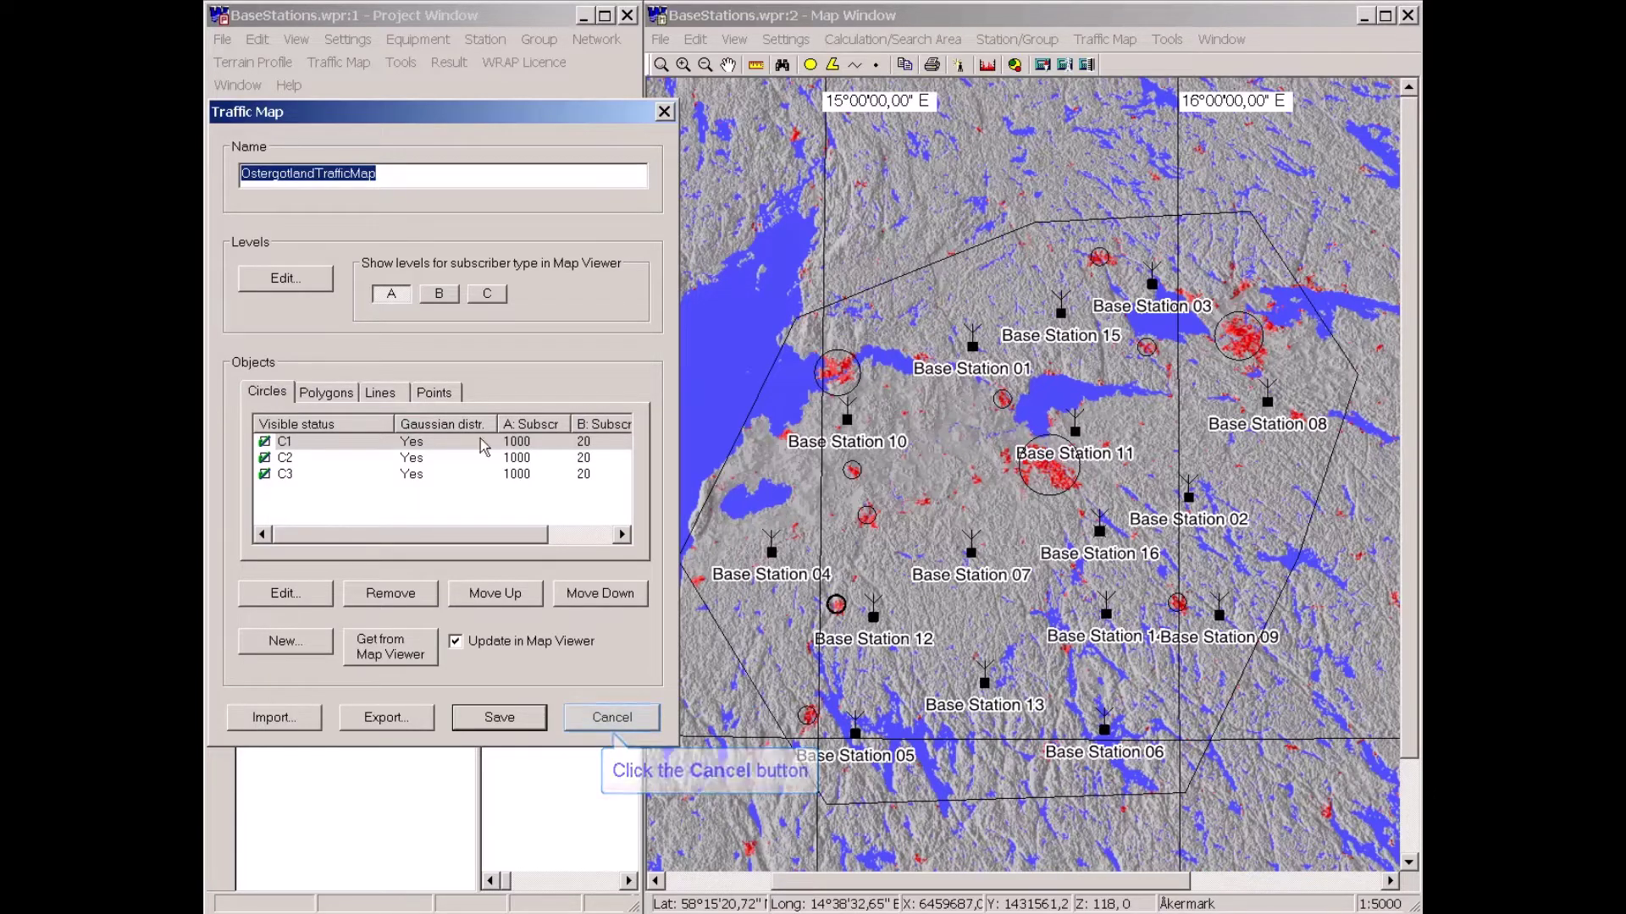
{"action": "left_click", "coordinate": [623, 716]}
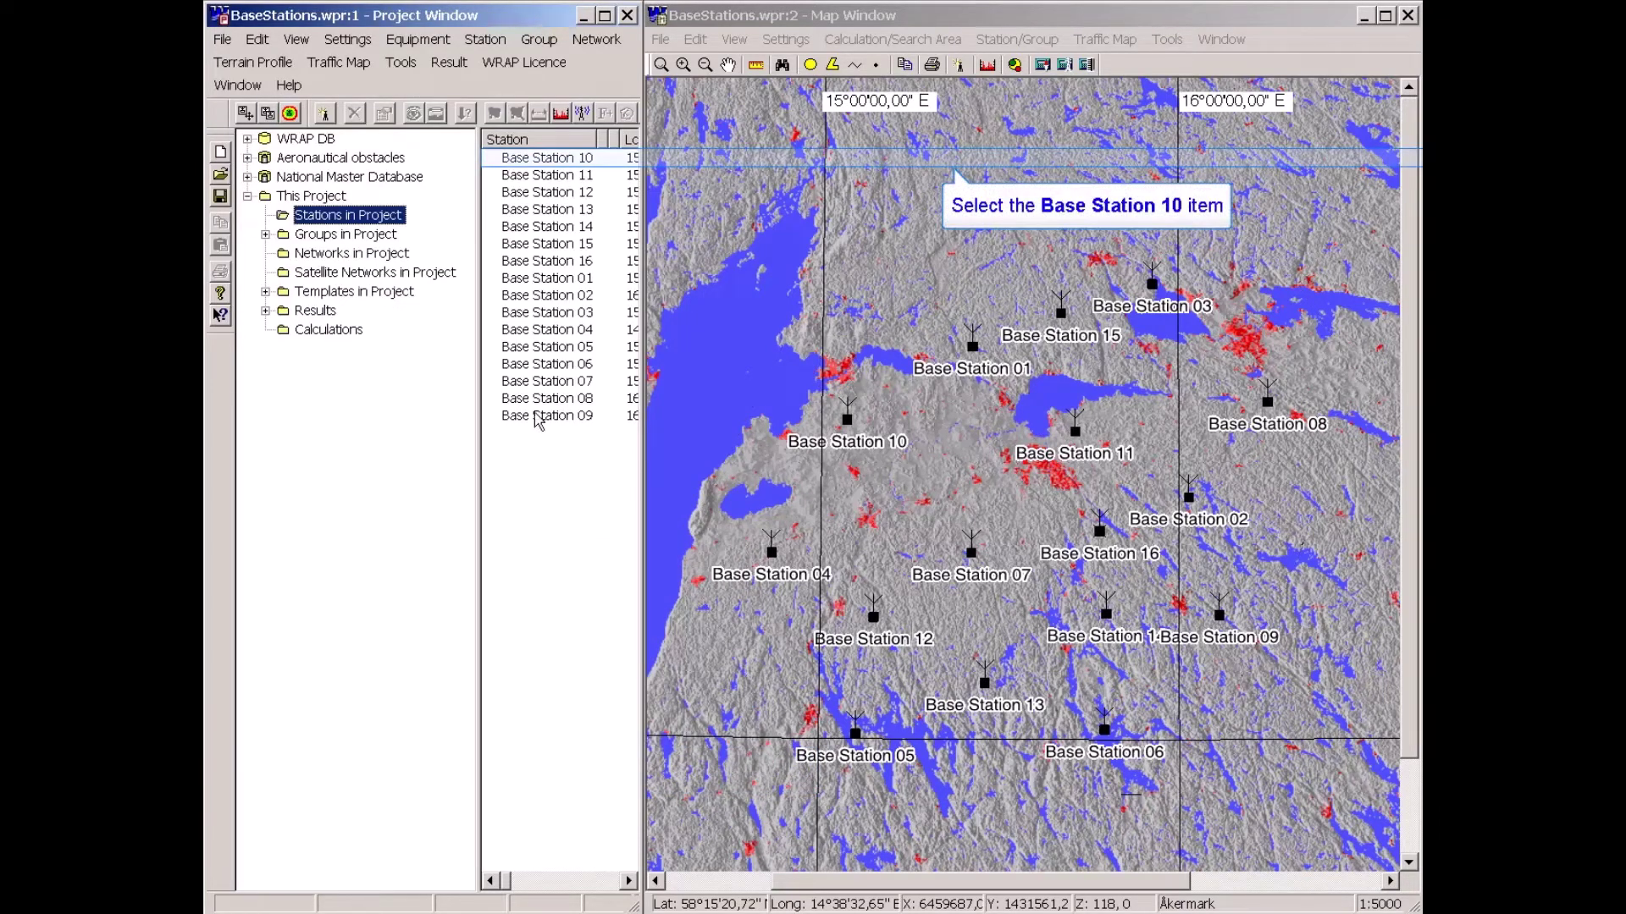
- Draw a circular calculation area on the map that encloses all the base stations
{"action": "left_click", "coordinate": [531, 162]}
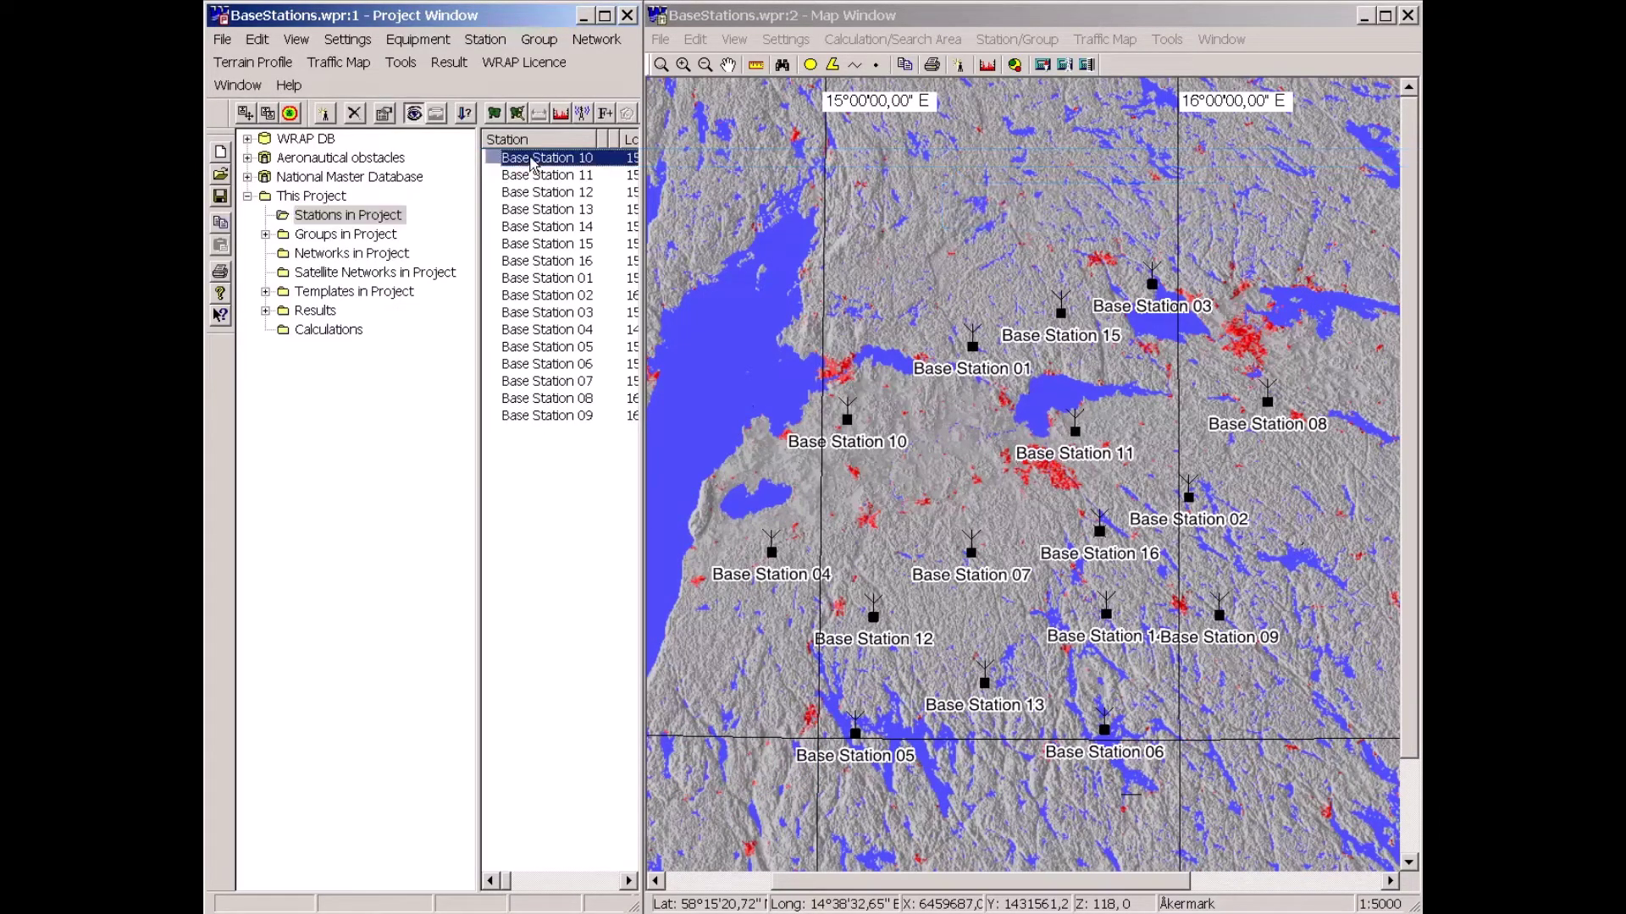
{"action": "left_click", "coordinate": [1057, 508]}
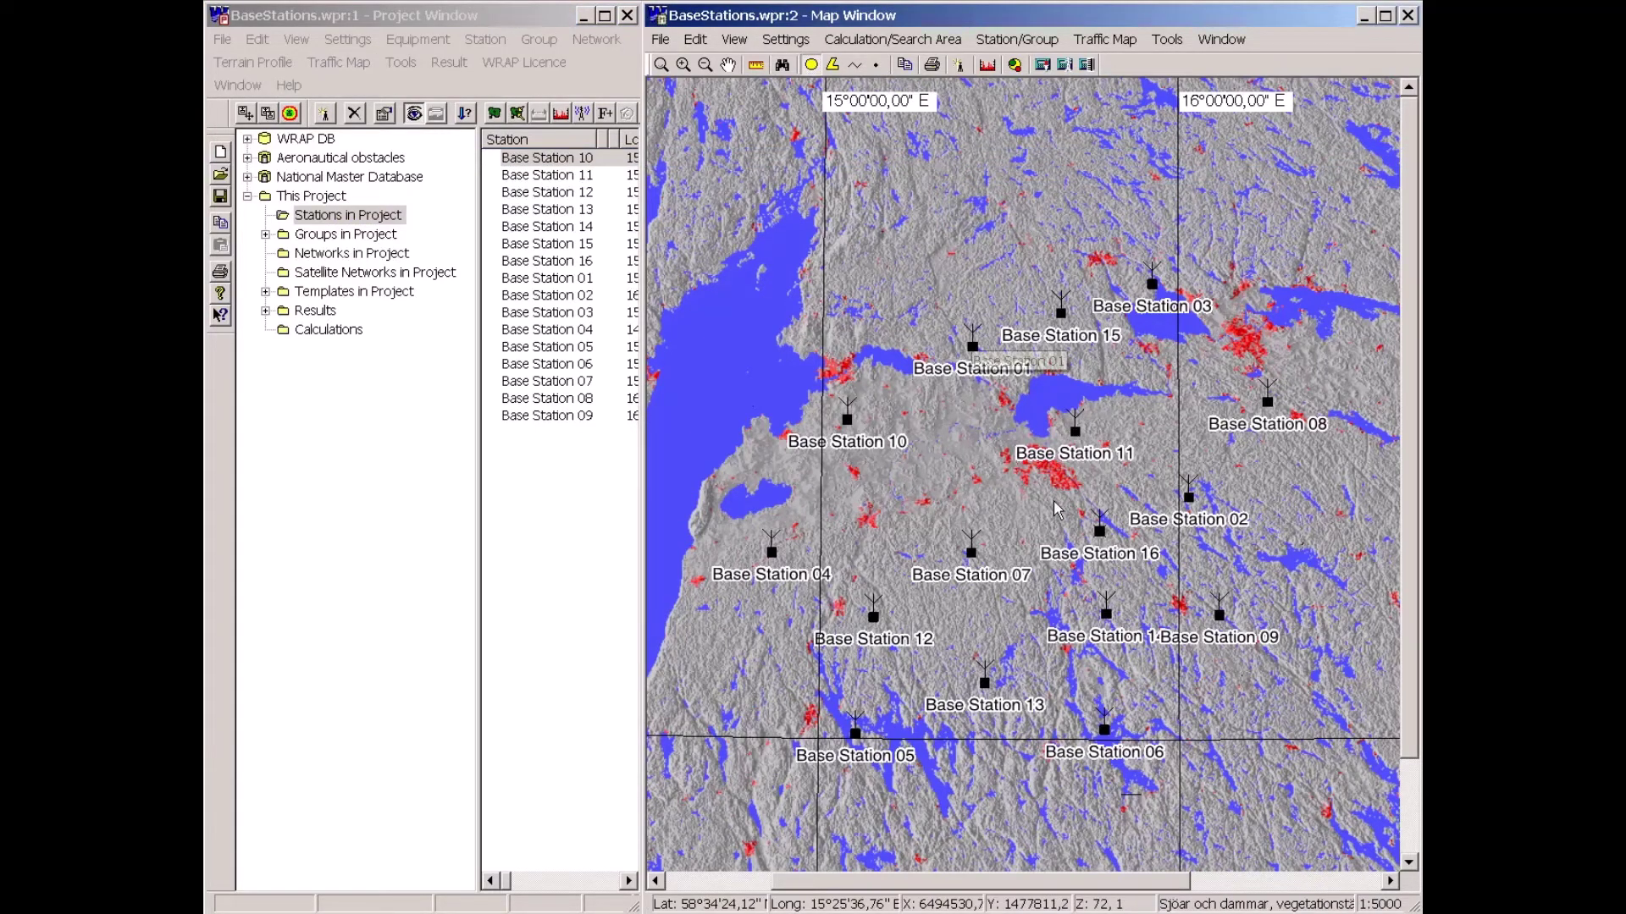
{"action": "left_click_drag", "start_coordinate": [1057, 508], "coordinate": [1288, 244]}
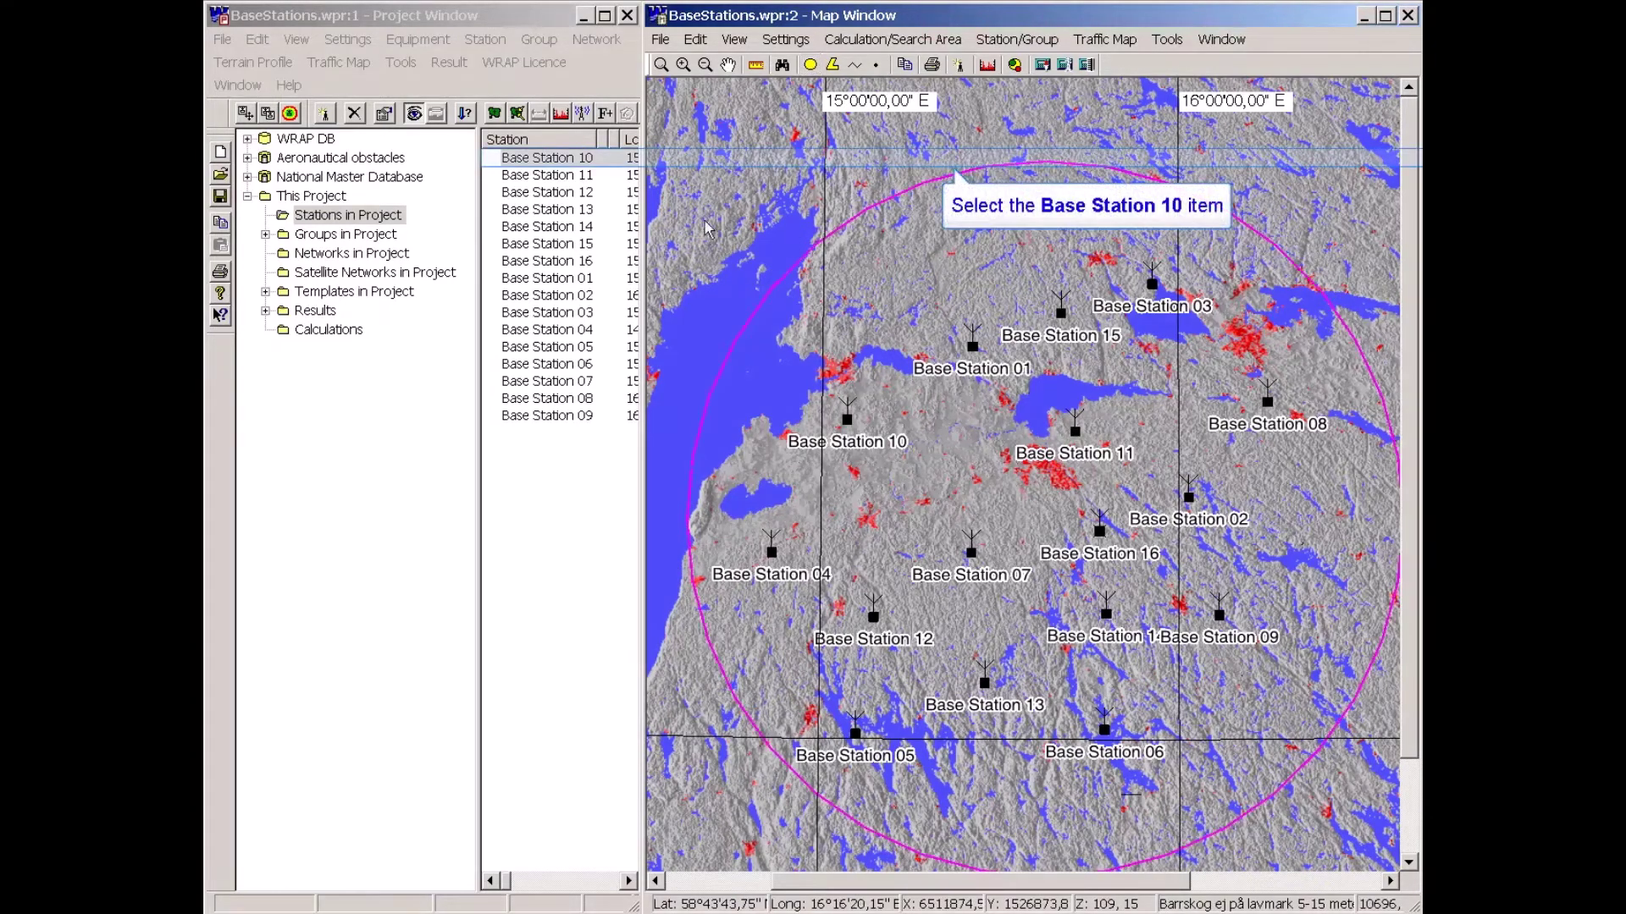
- Select all the stations from Base Station 10 to Base Station 09 and start a Traffic Capacity calculation for them
{"action": "left_click", "coordinate": [531, 158]}
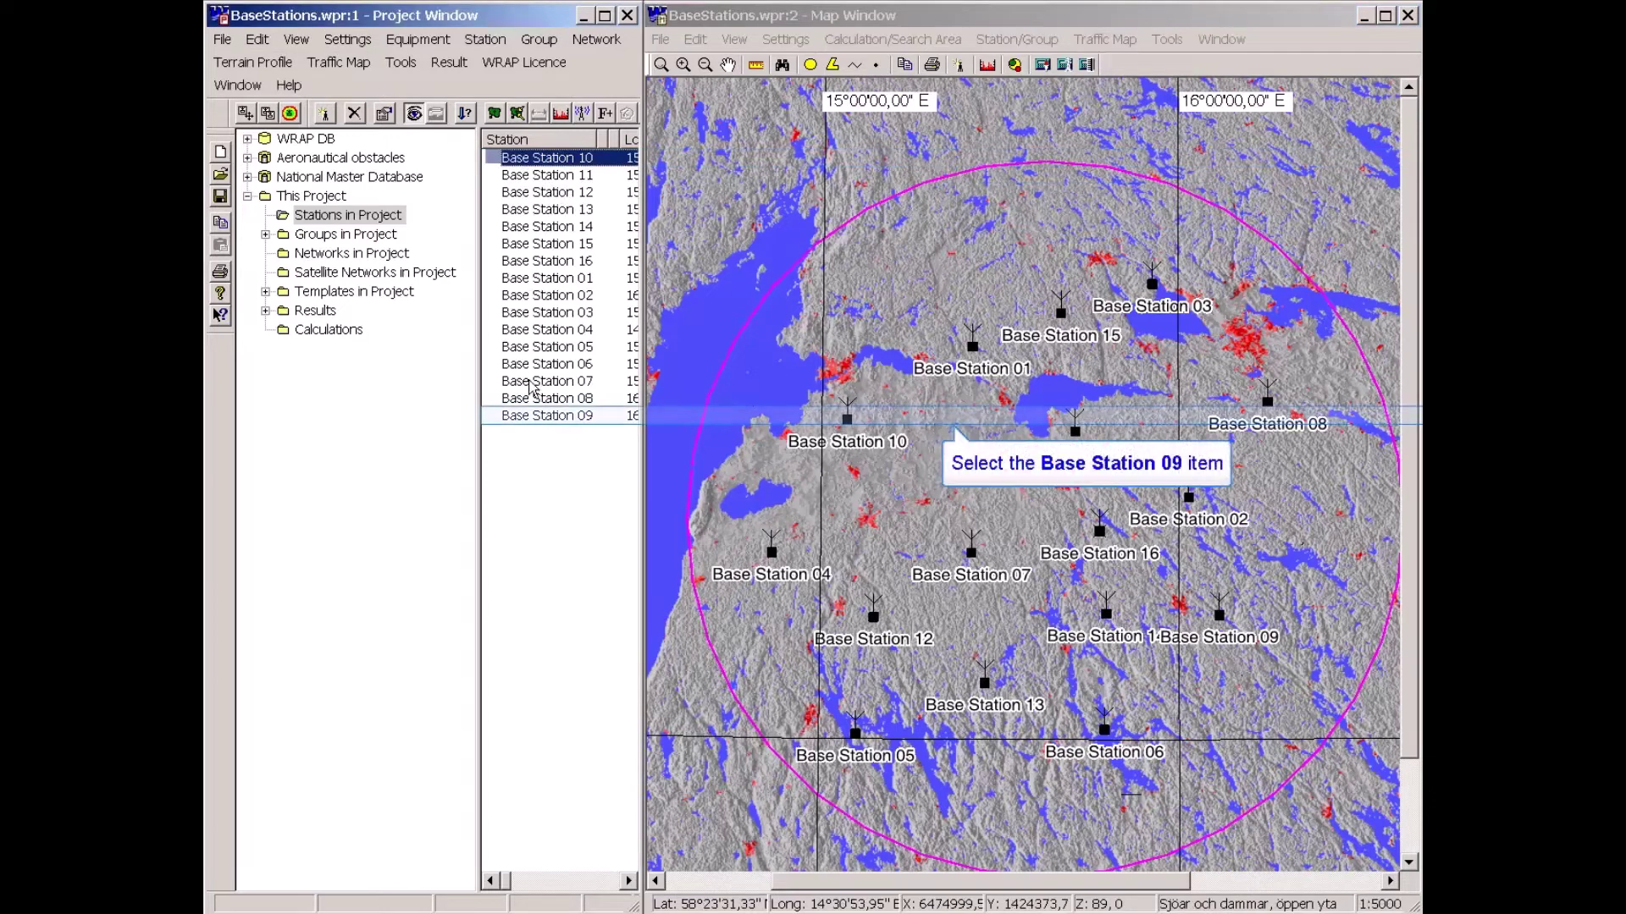
{"action": "left_click", "coordinate": [532, 416], "text": "shift"}
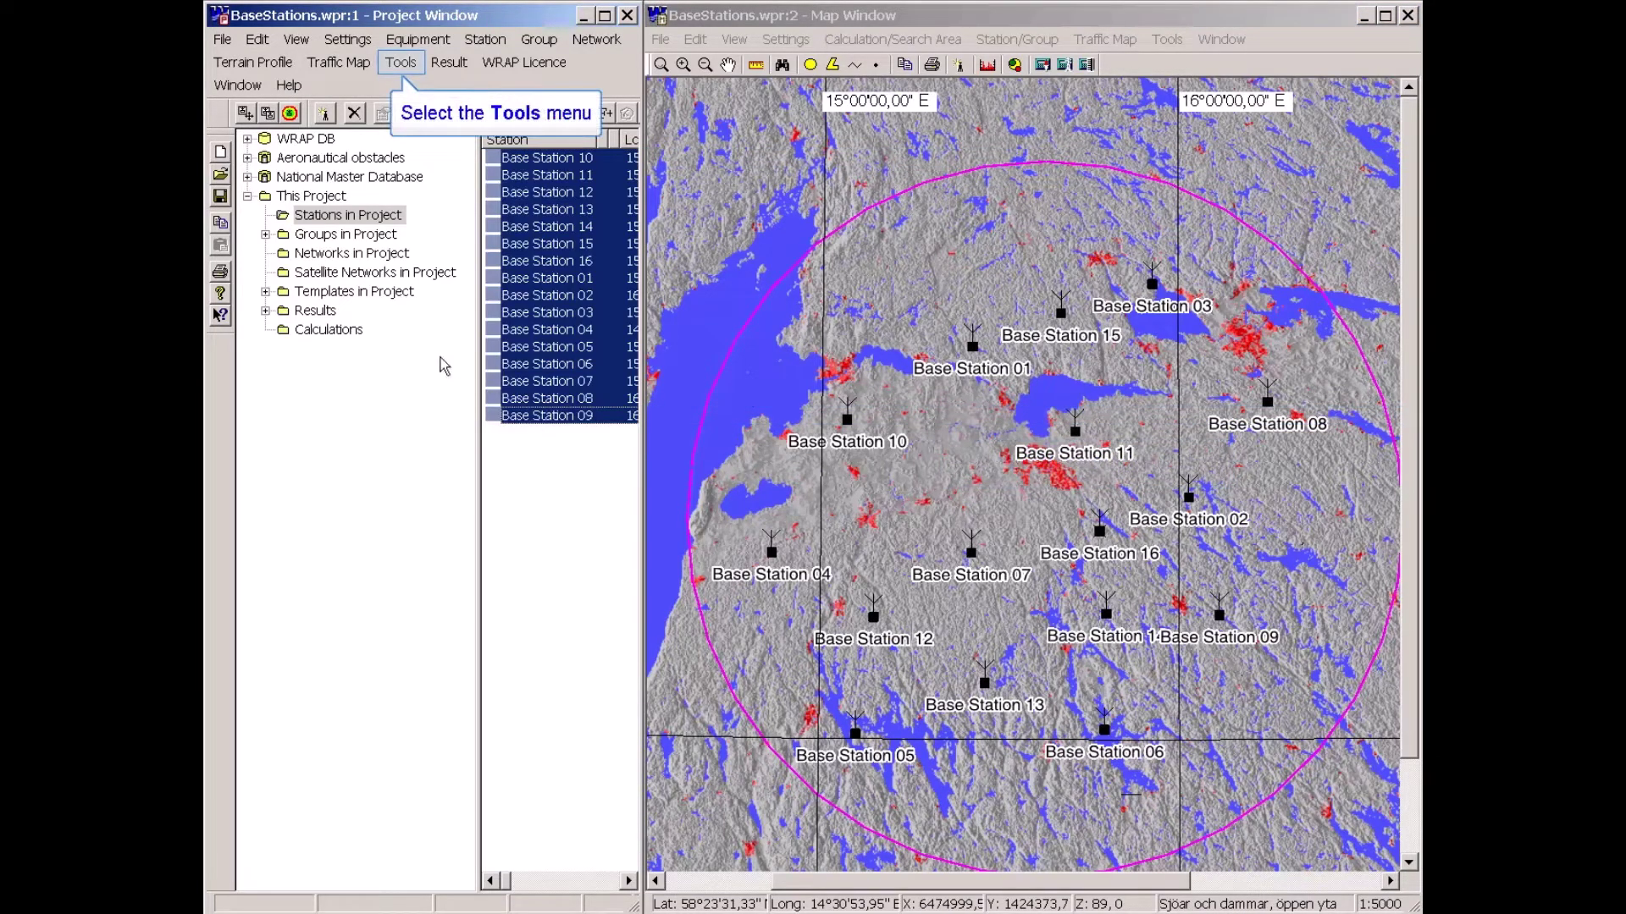
{"action": "left_click", "coordinate": [400, 67]}
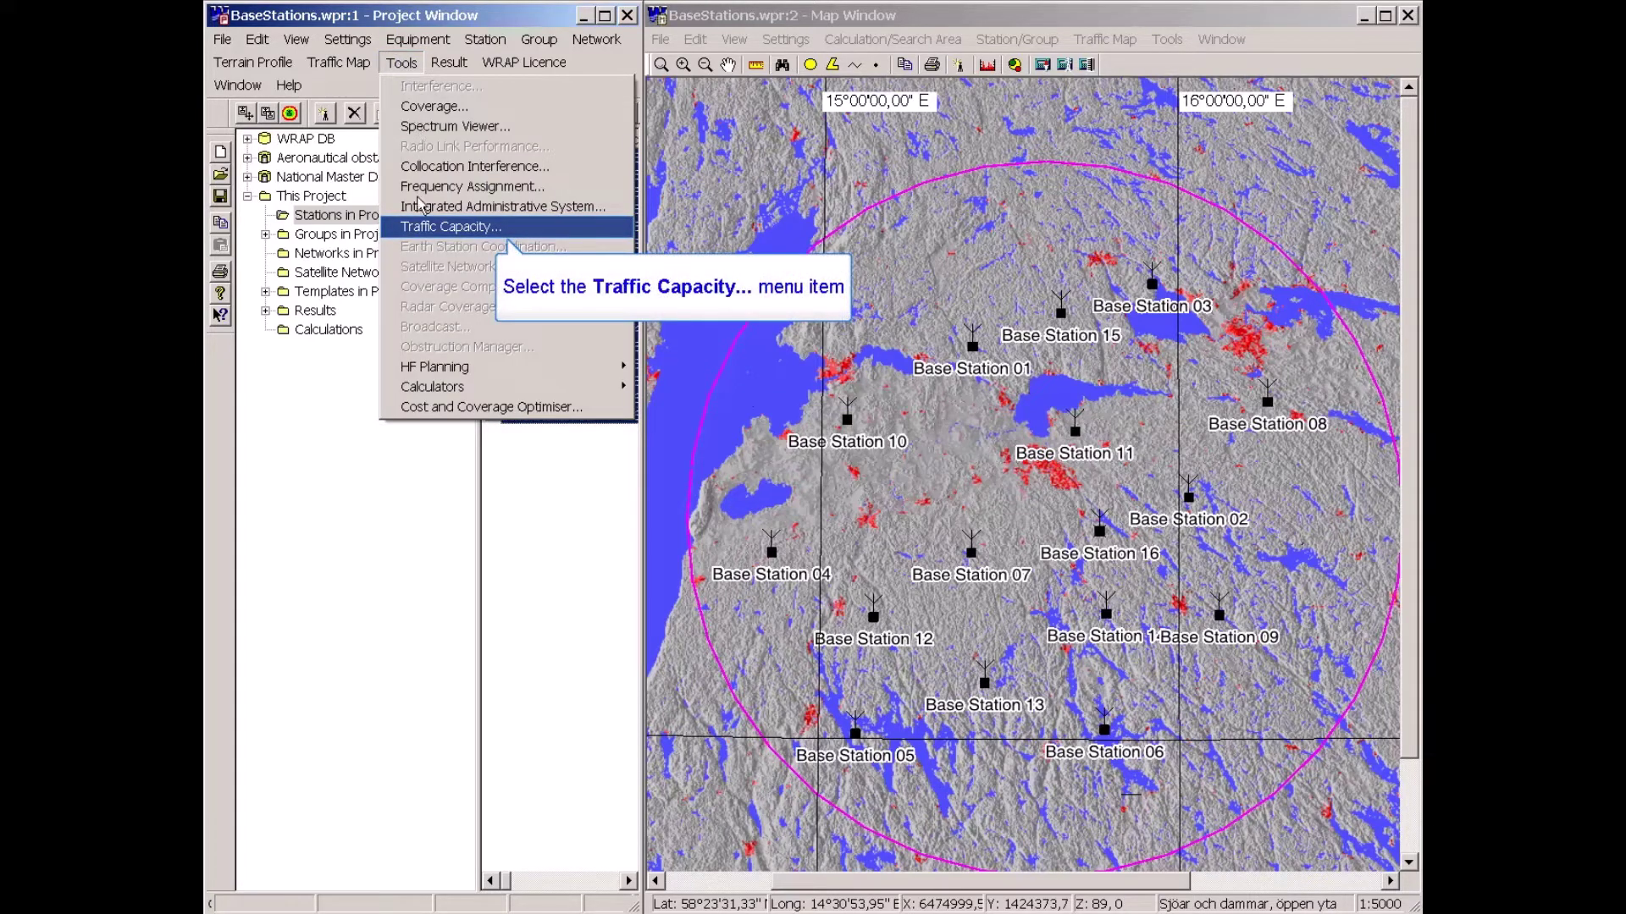
{"action": "left_click", "coordinate": [421, 232]}
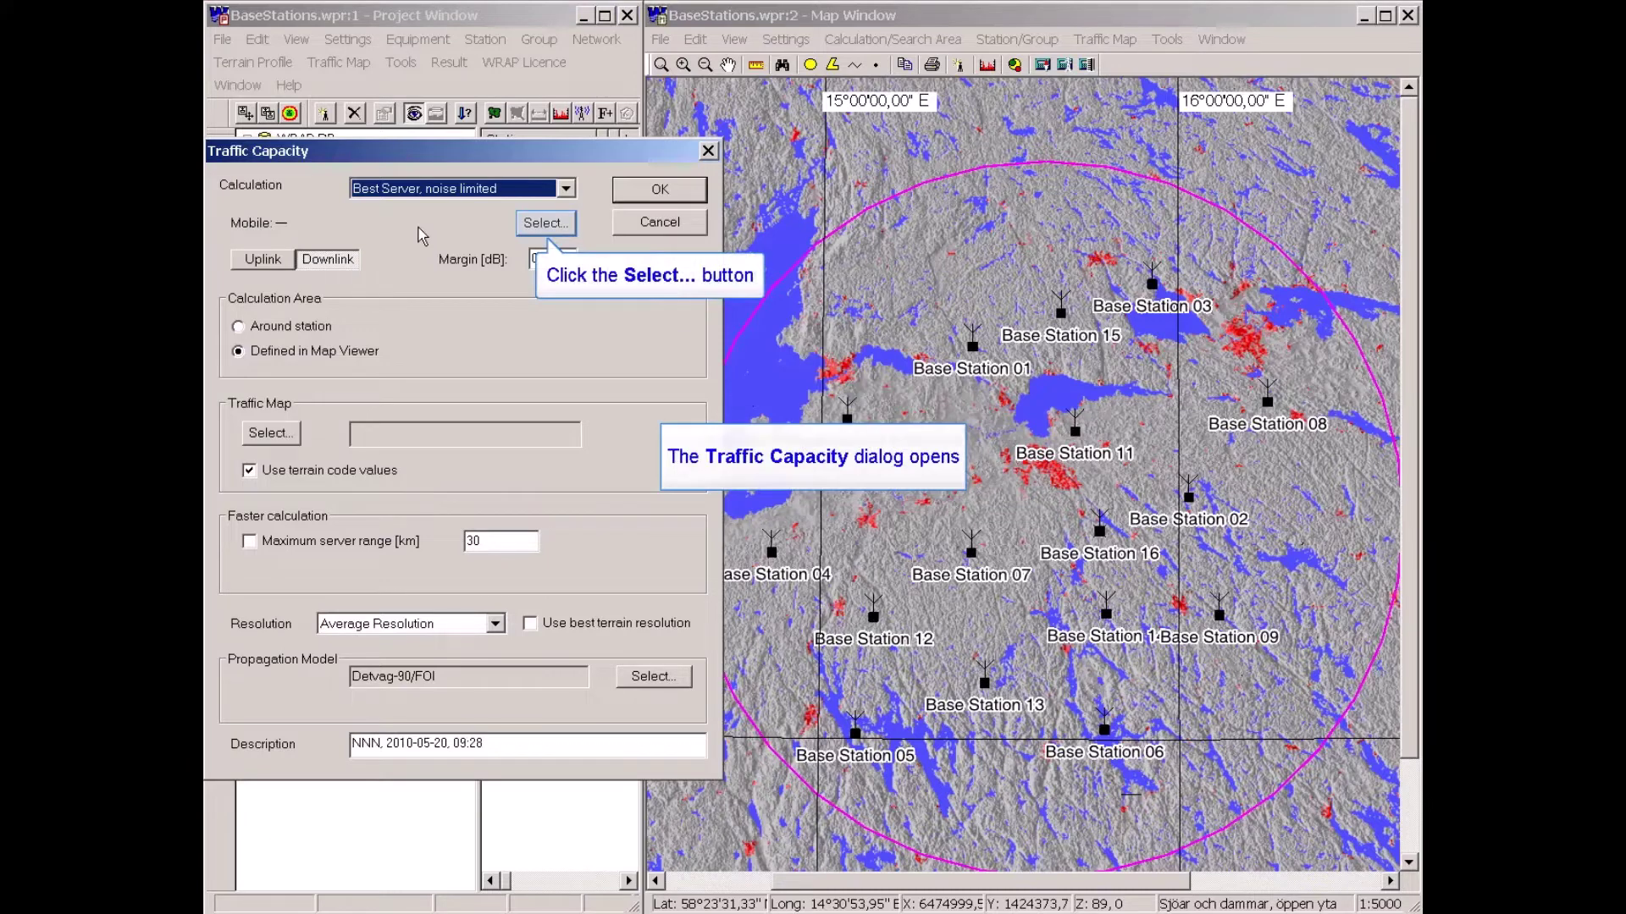
- Choose GSM Mobile from the WRAP DB Mobiles database as the mobile for the traffic capacity calculation
{"action": "left_click", "coordinate": [546, 225]}
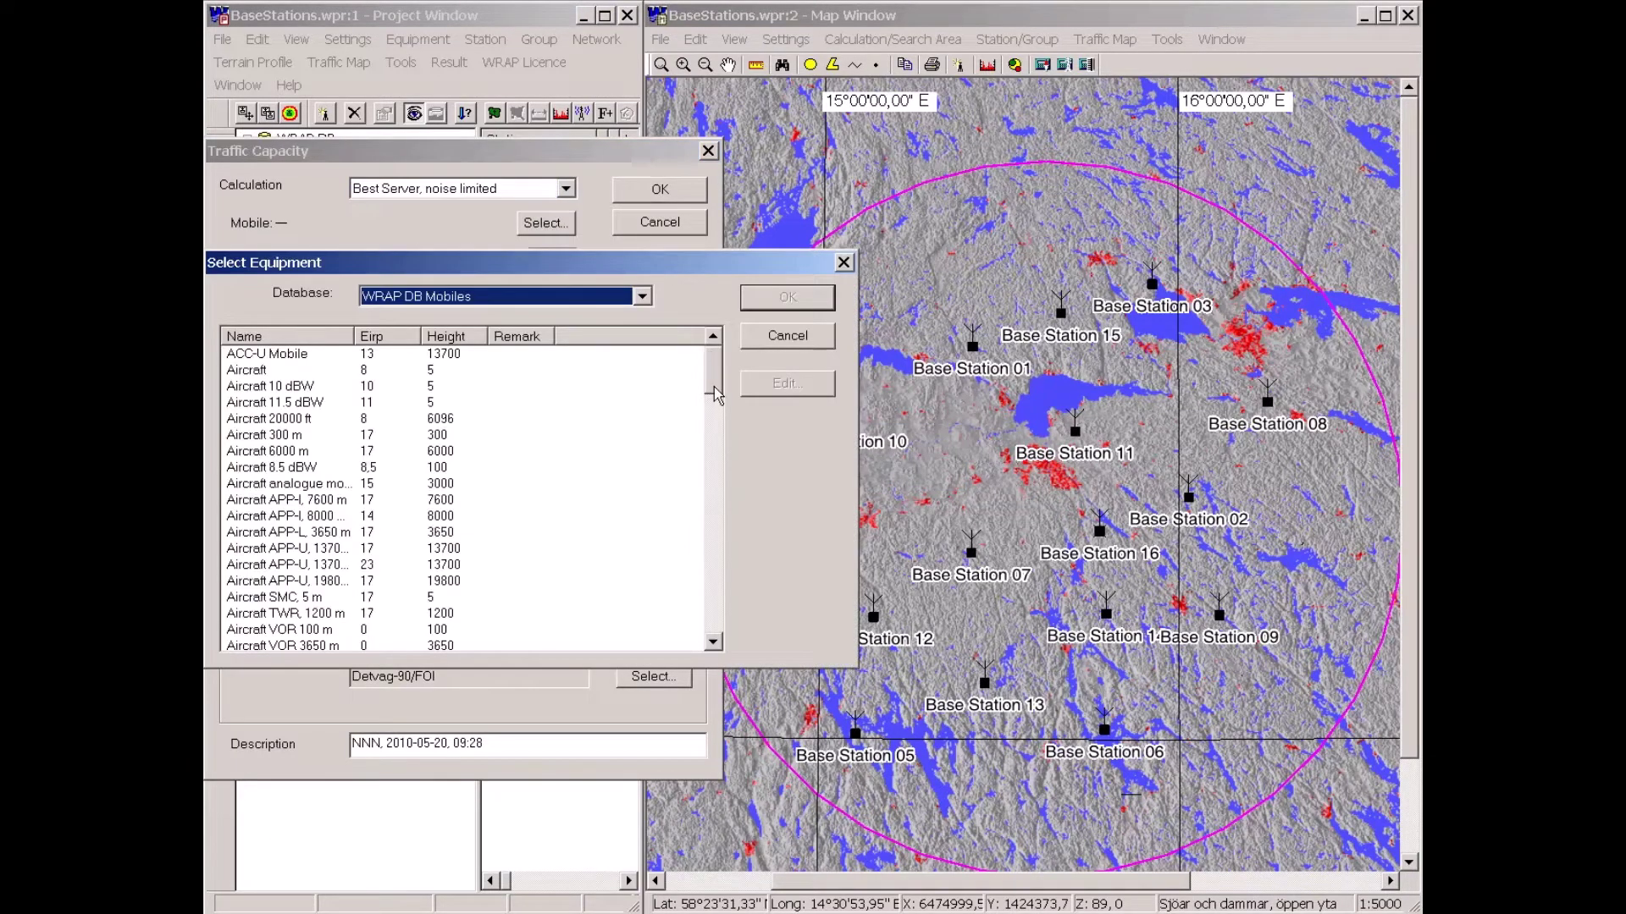
{"action": "left_click_drag", "start_coordinate": [713, 381], "coordinate": [690, 526]}
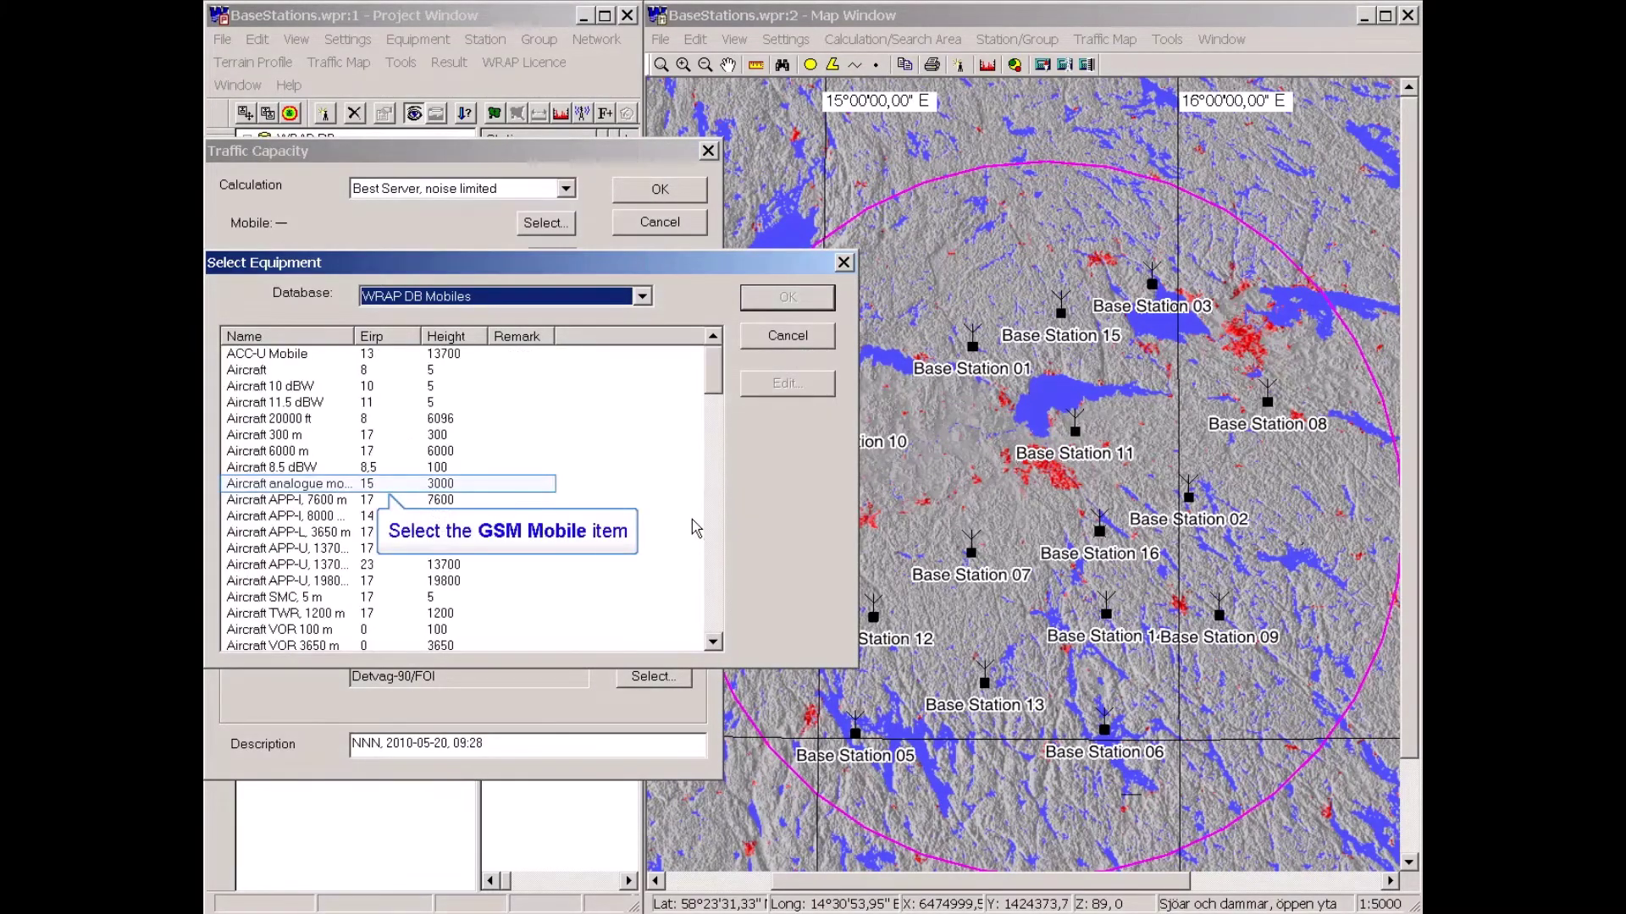
{"action": "left_click", "coordinate": [262, 484]}
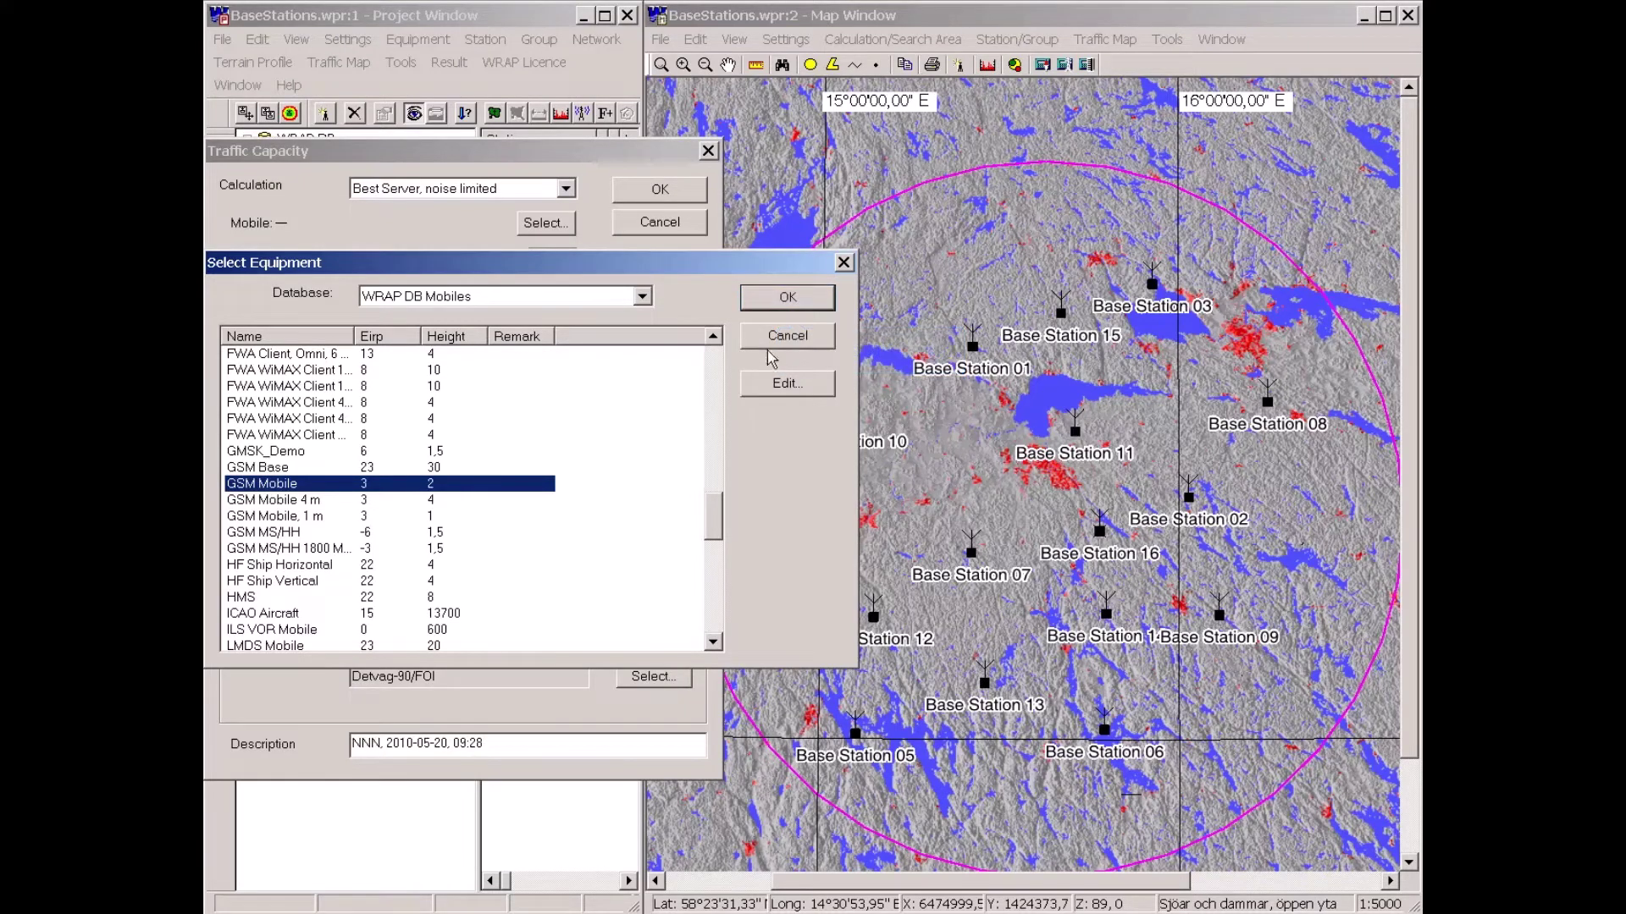
{"action": "left_click", "coordinate": [784, 298]}
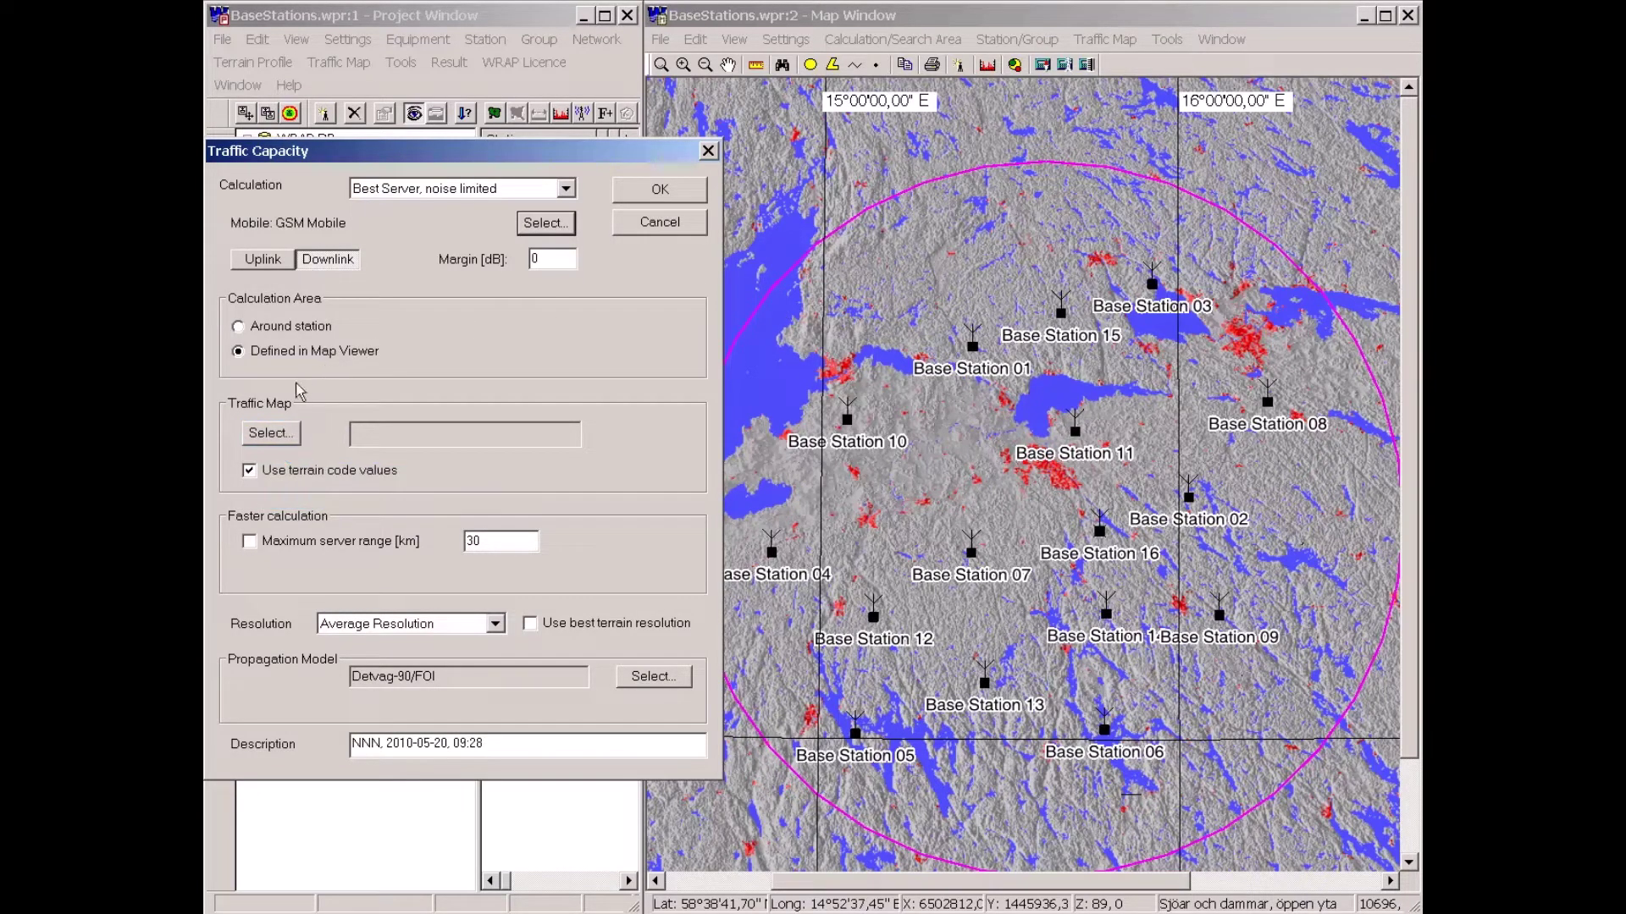
- Use OstergotlandTrafficMap as the calculation's traffic map and turn off the use of terrain code values
{"action": "left_click", "coordinate": [276, 436]}
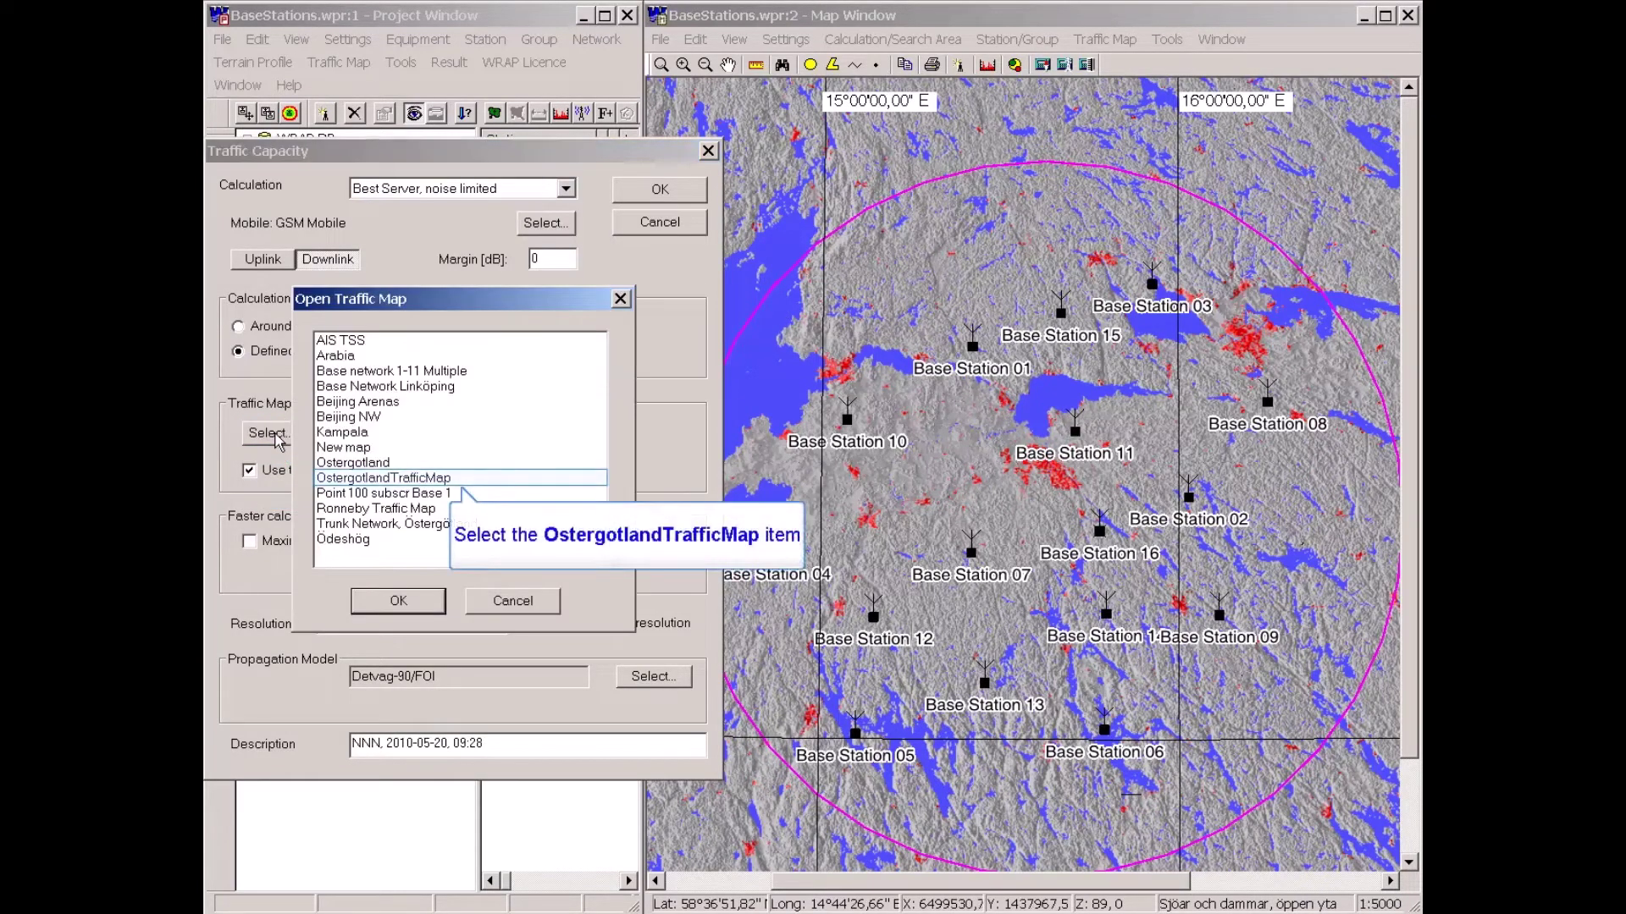
{"action": "left_click", "coordinate": [345, 477]}
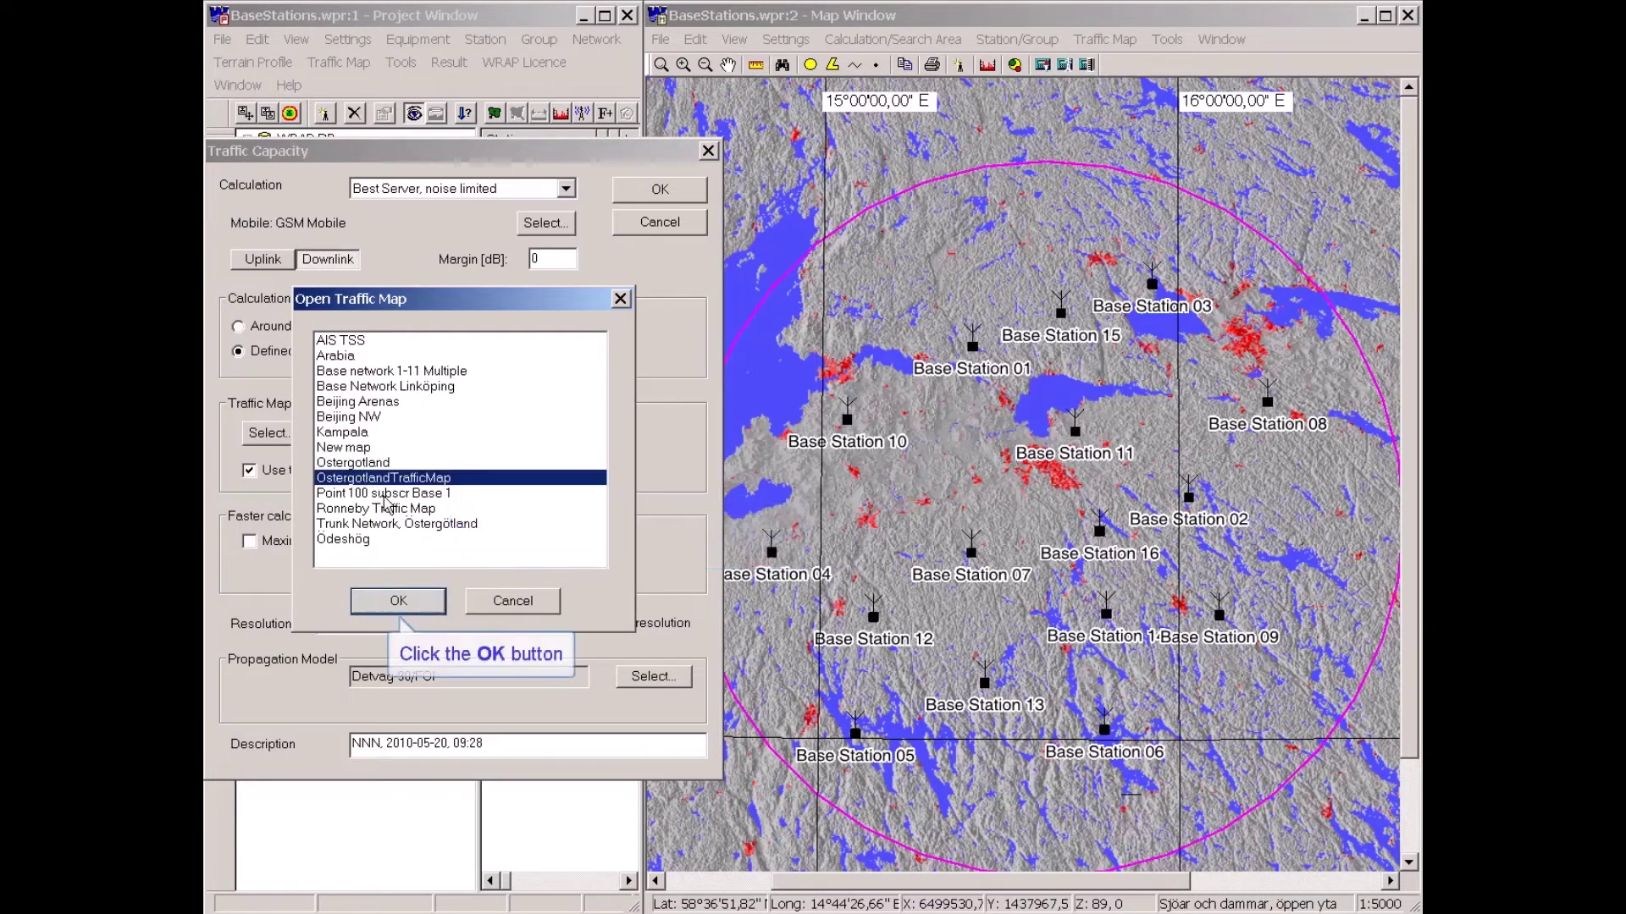
{"action": "left_click", "coordinate": [403, 600]}
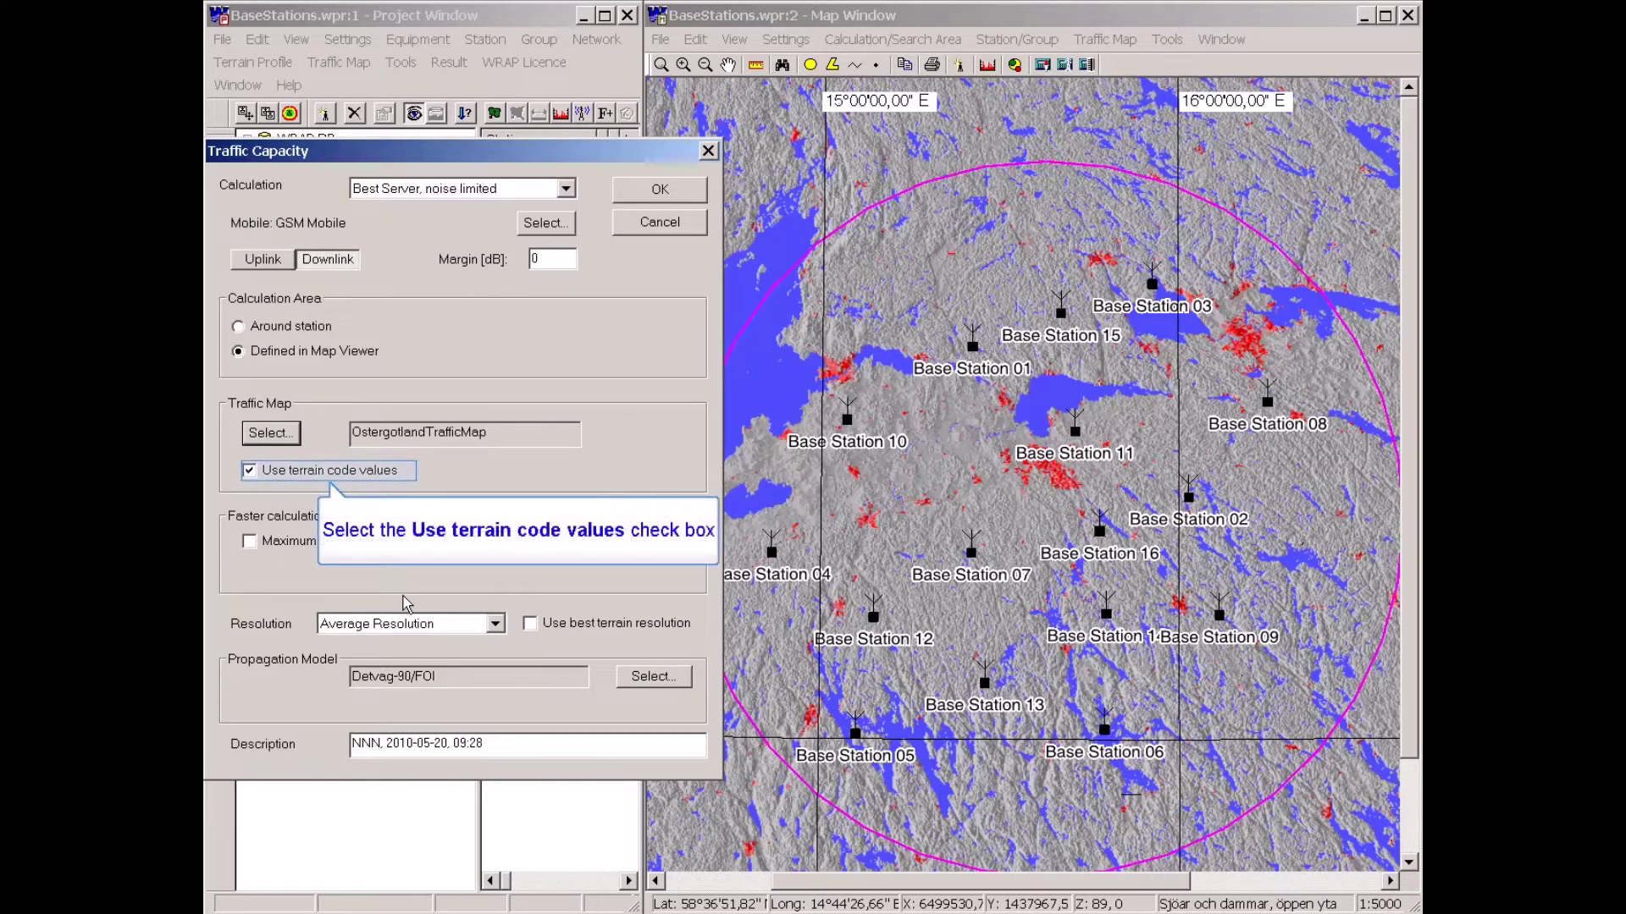
{"action": "left_click", "coordinate": [249, 473]}
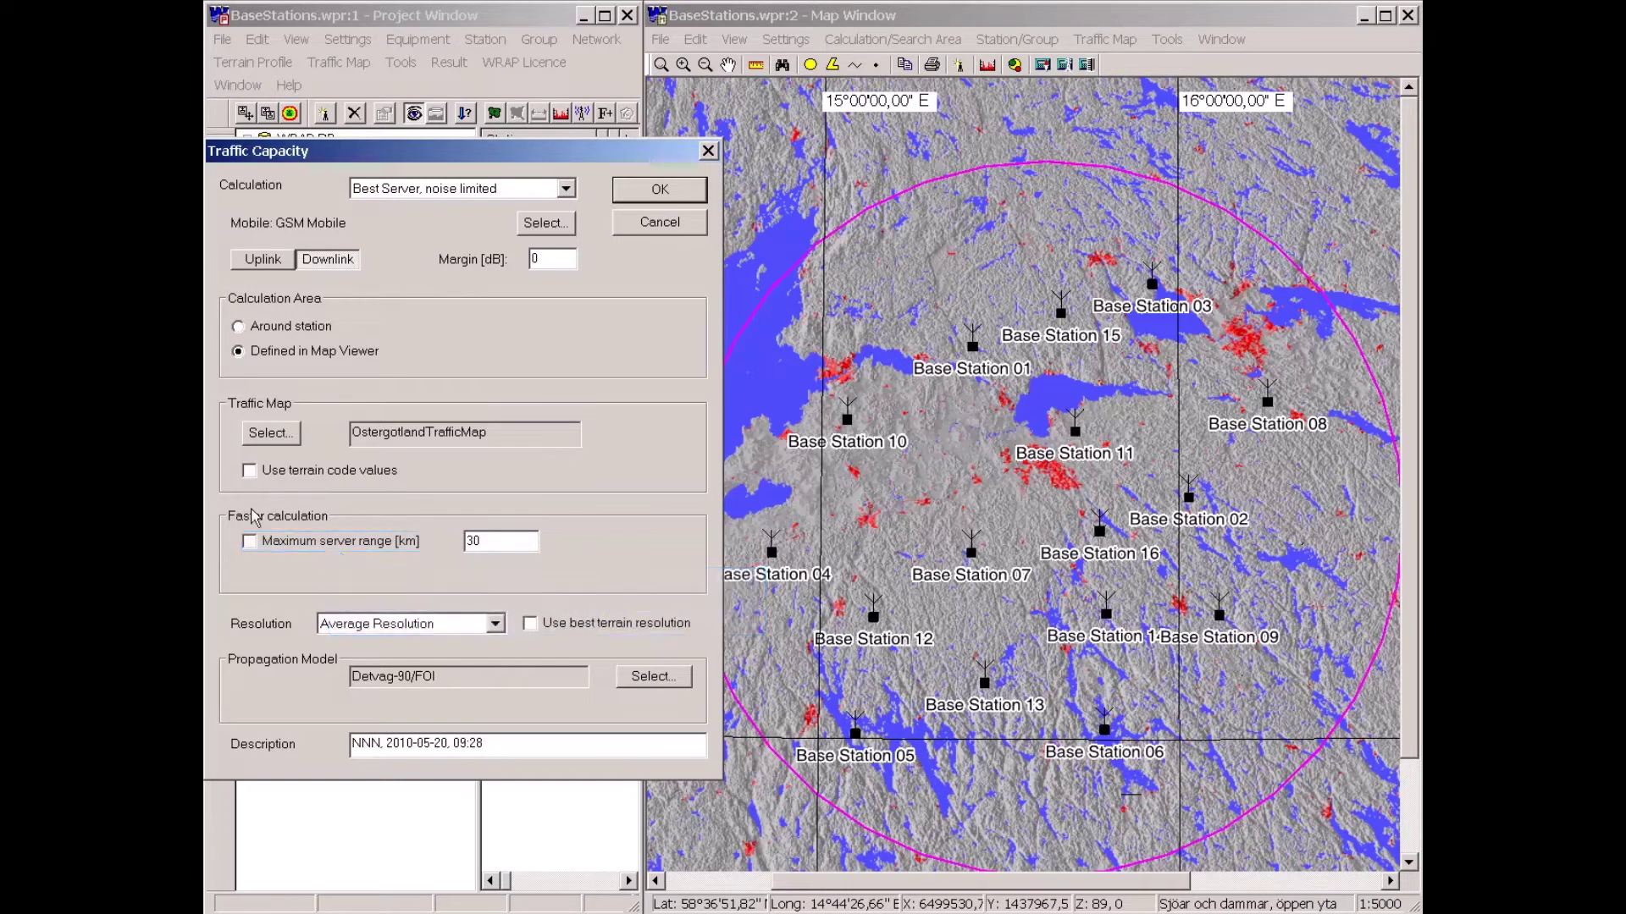
- Limit the maximum server range to 30 km and set the calculation to High Resolution
{"action": "left_click", "coordinate": [250, 542]}
{"action": "left_click", "coordinate": [498, 628]}
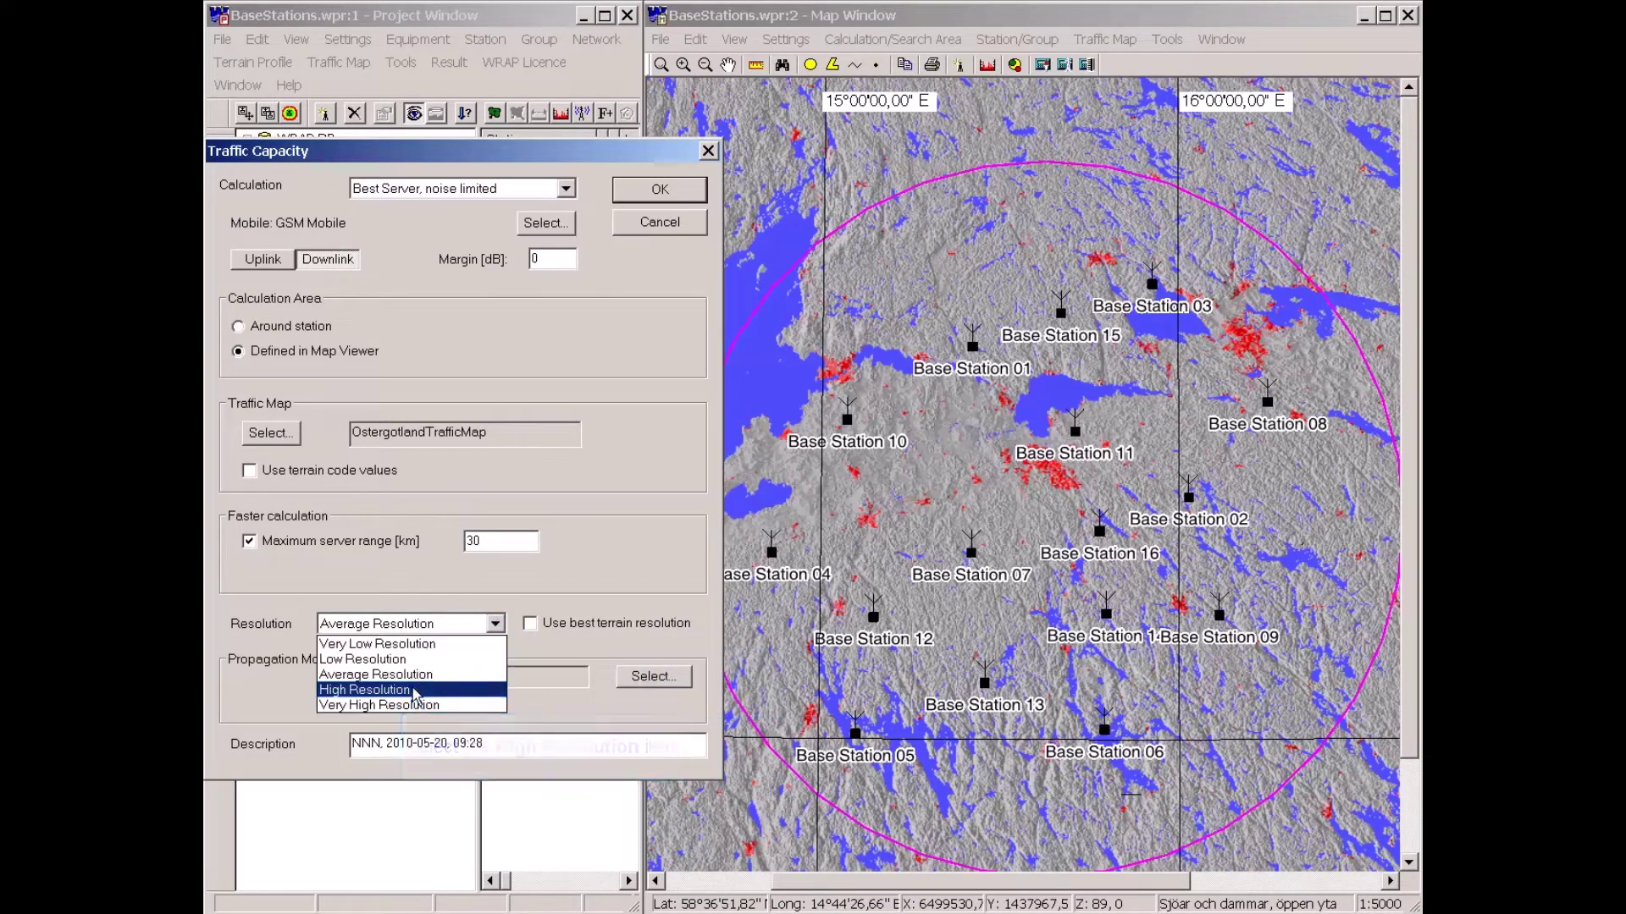
{"action": "left_click", "coordinate": [413, 686]}
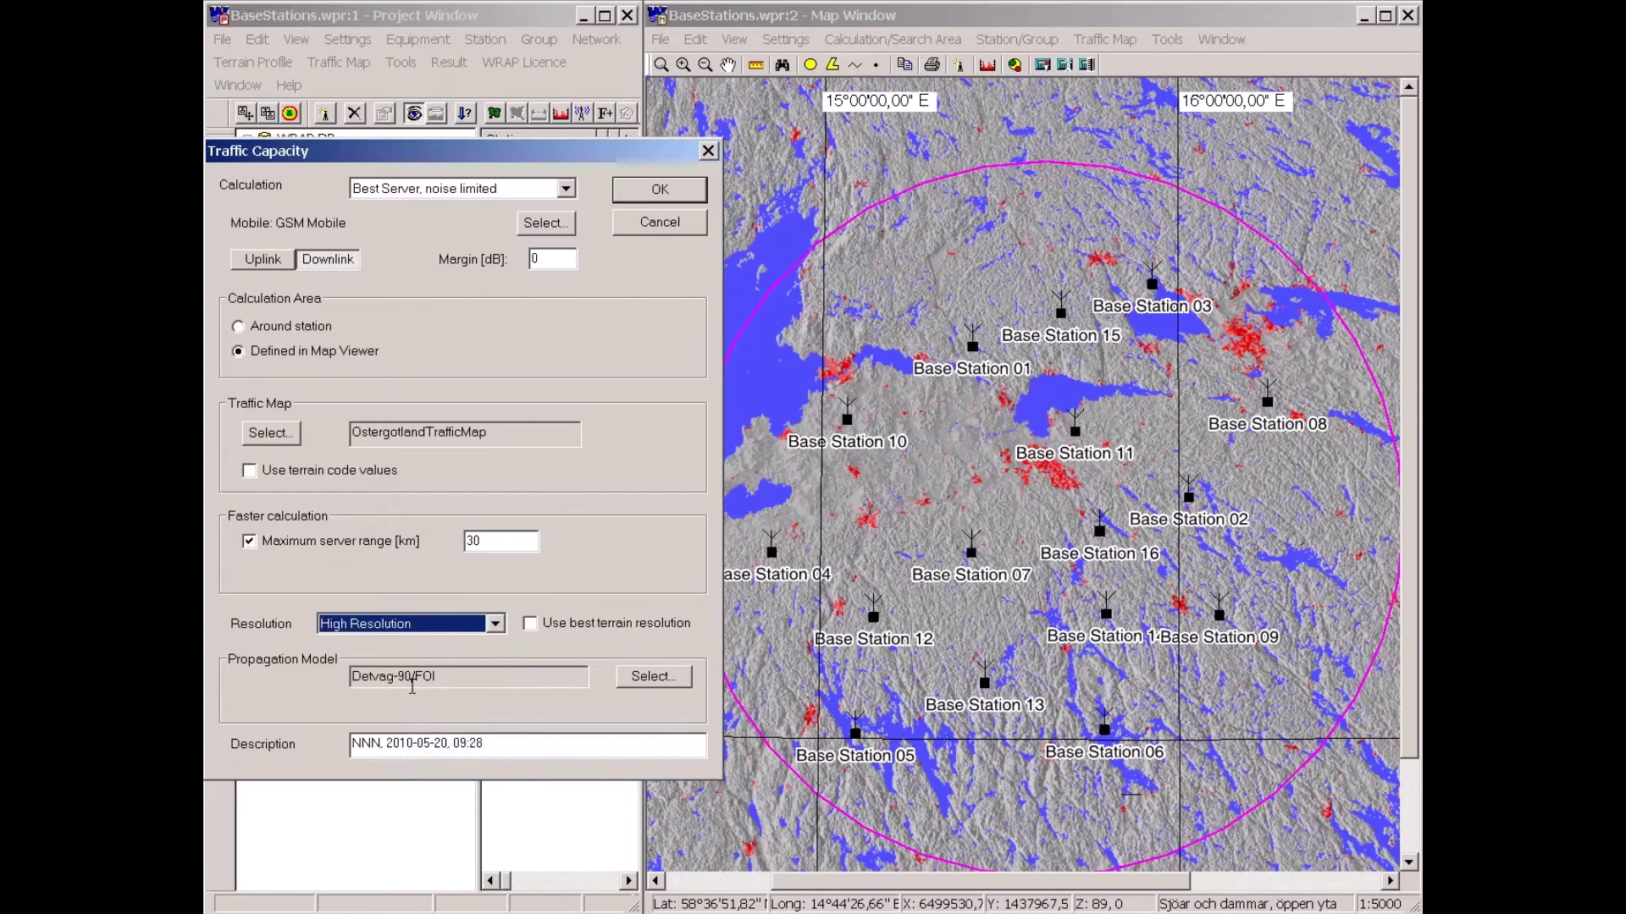
- Change the description to "Traffic, 2010-05-20, 09:28" and run the traffic capacity calculation
{"action": "double_click", "coordinate": [366, 744]}
{"action": "type", "text": "Traffic"}
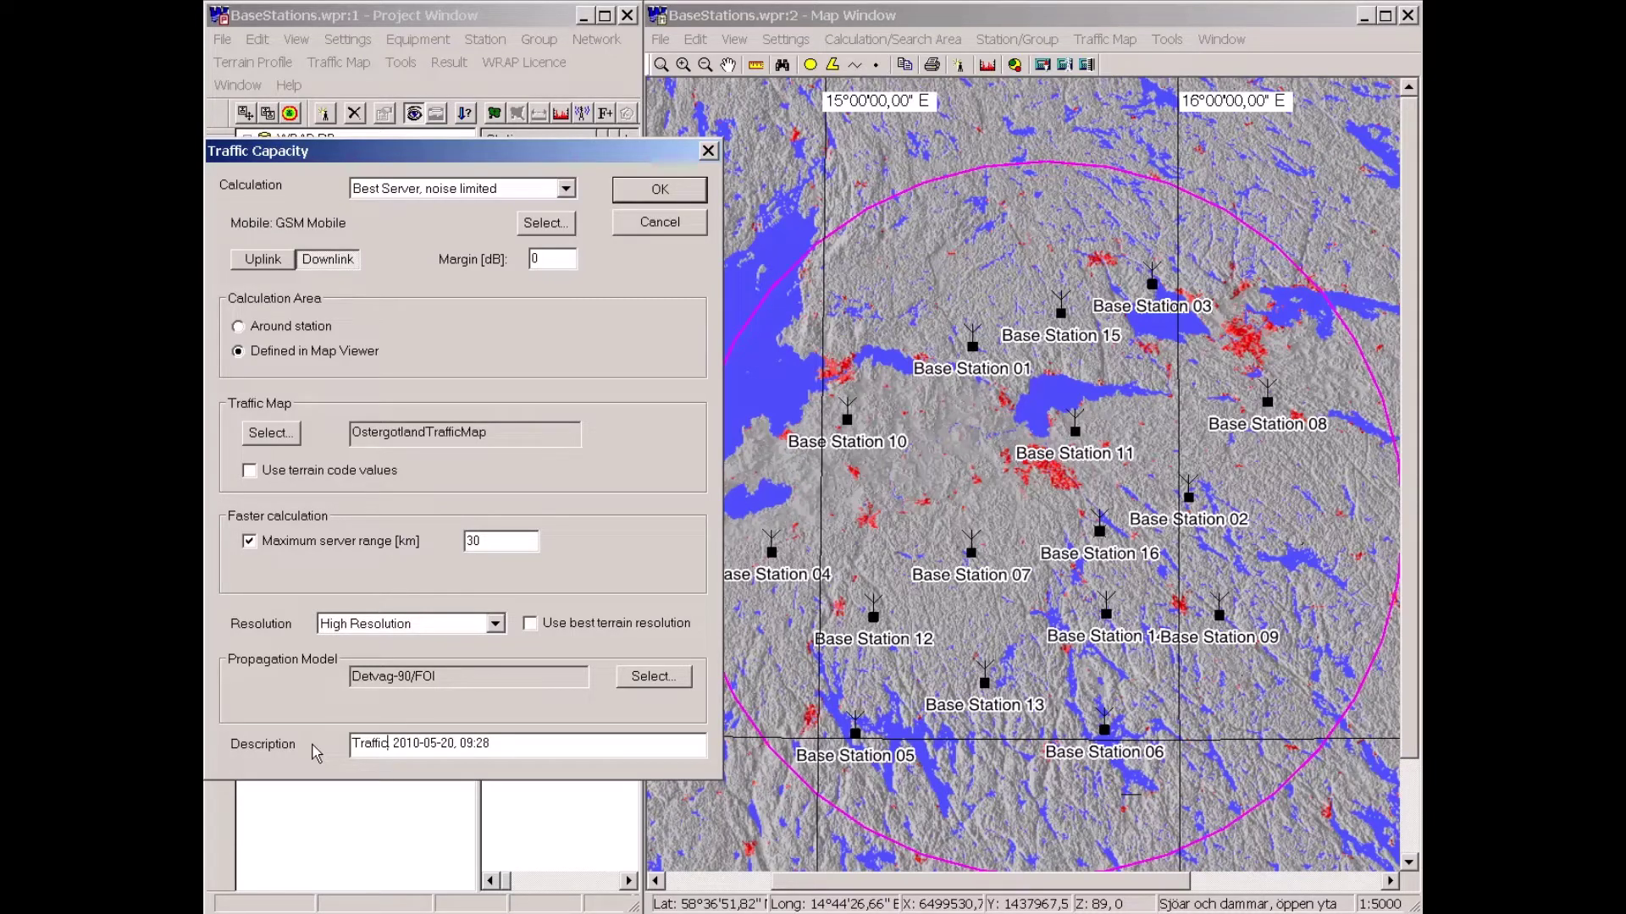
{"action": "key", "text": "Return"}
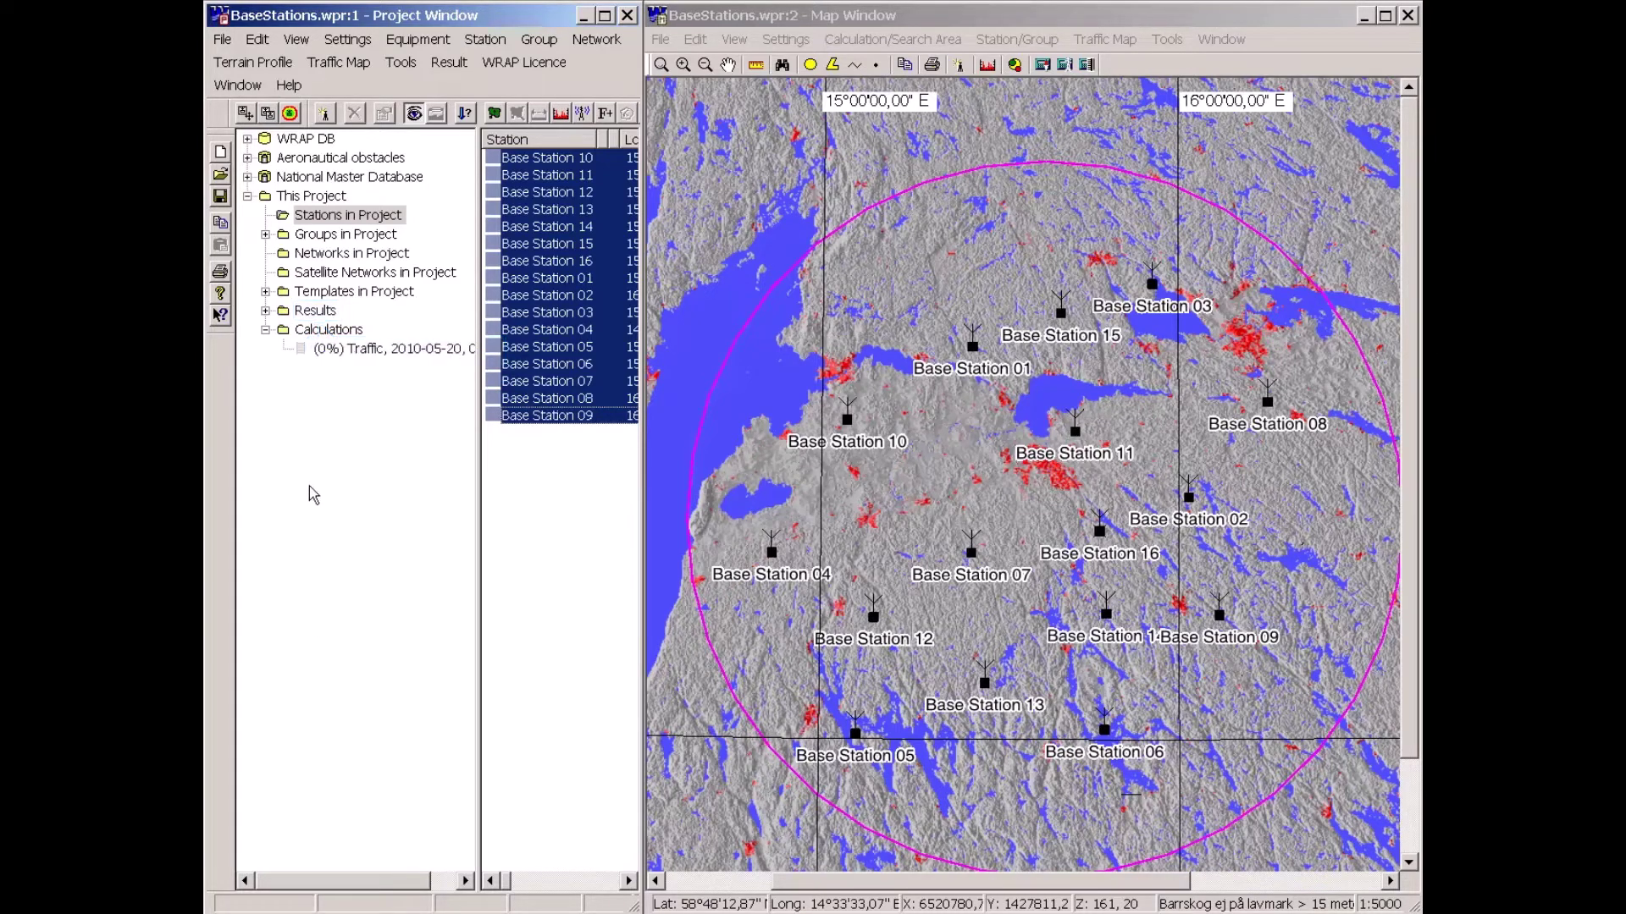
- Open the Traffic result under Traffic Capacity Results and sort its stations by descending number of A subscribers, with full station names readable
{"action": "double_click", "coordinate": [311, 311]}
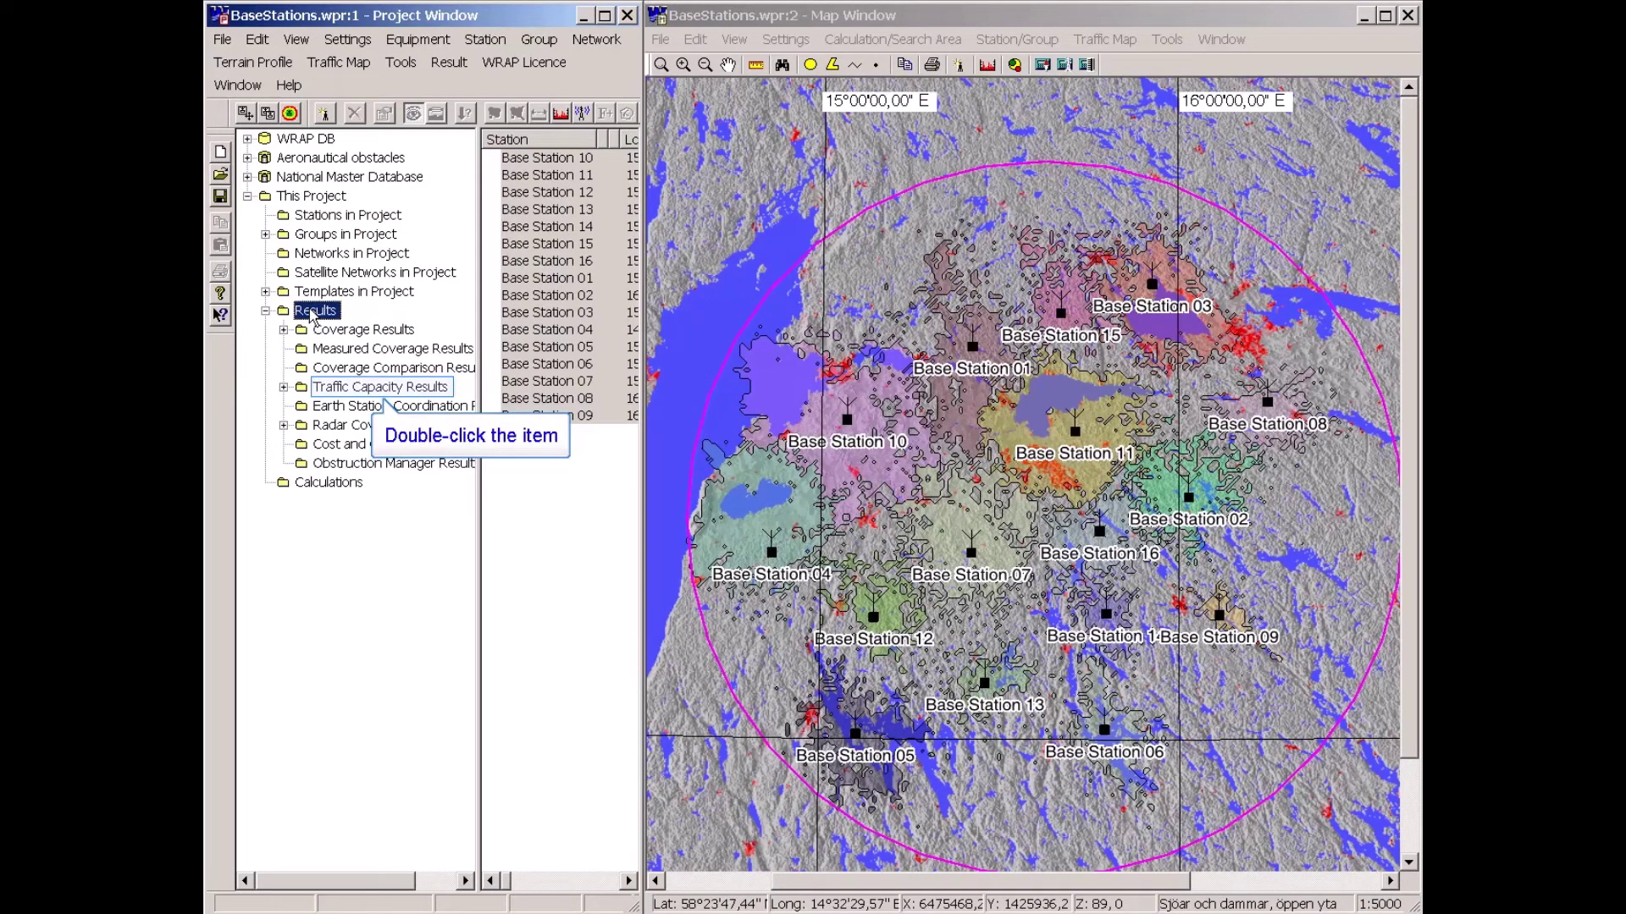
{"action": "double_click", "coordinate": [345, 388]}
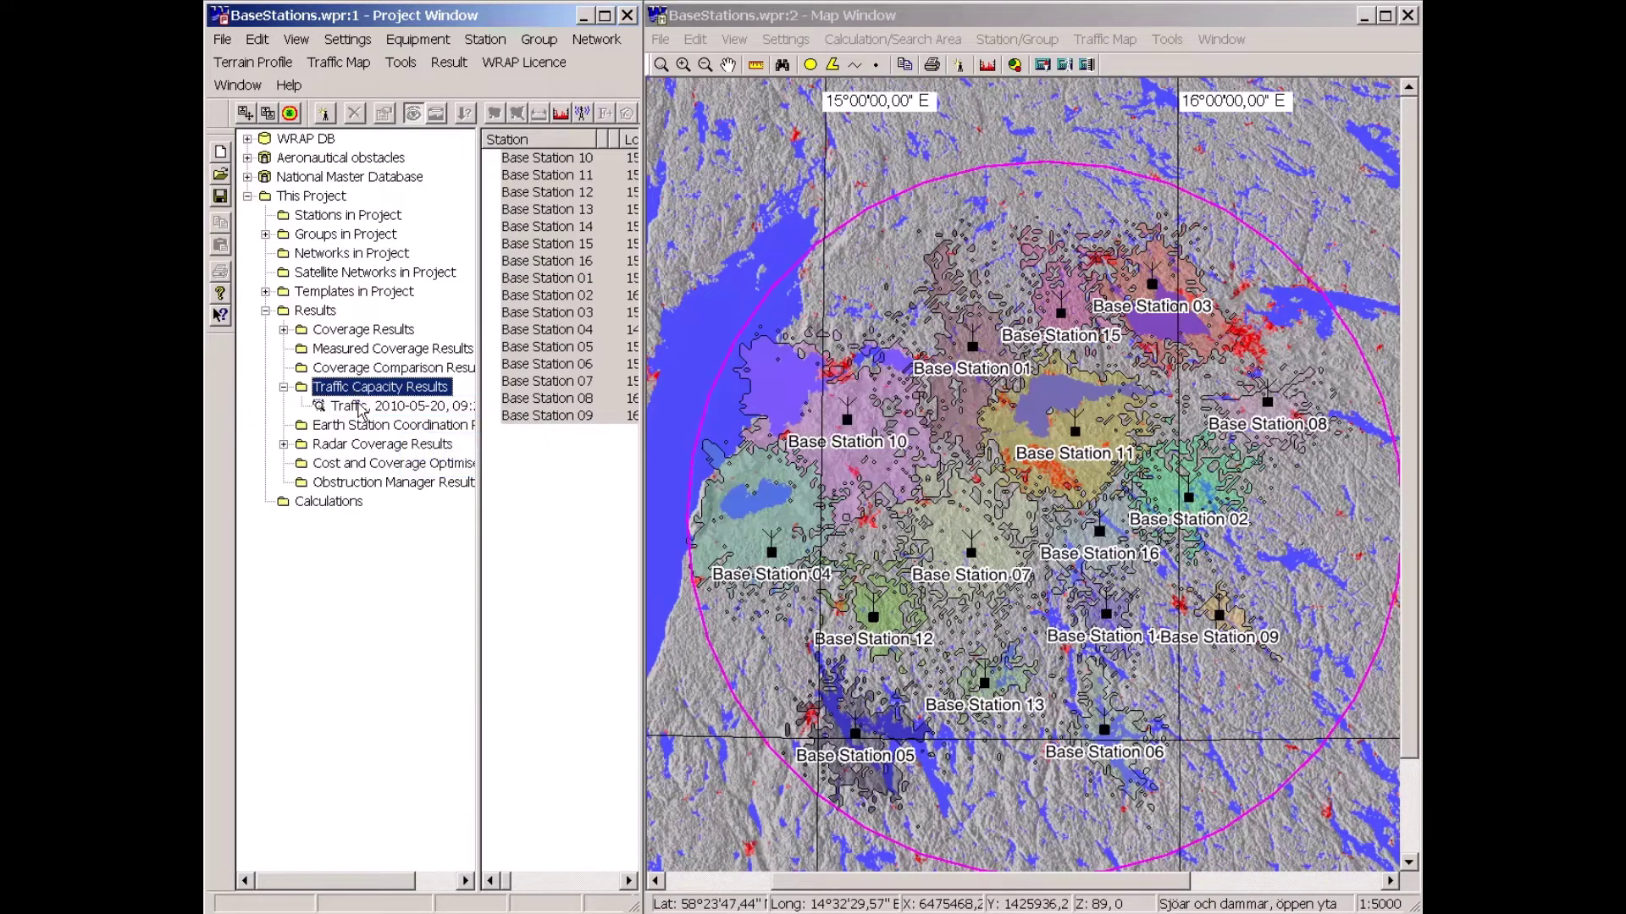
{"action": "double_click", "coordinate": [362, 410]}
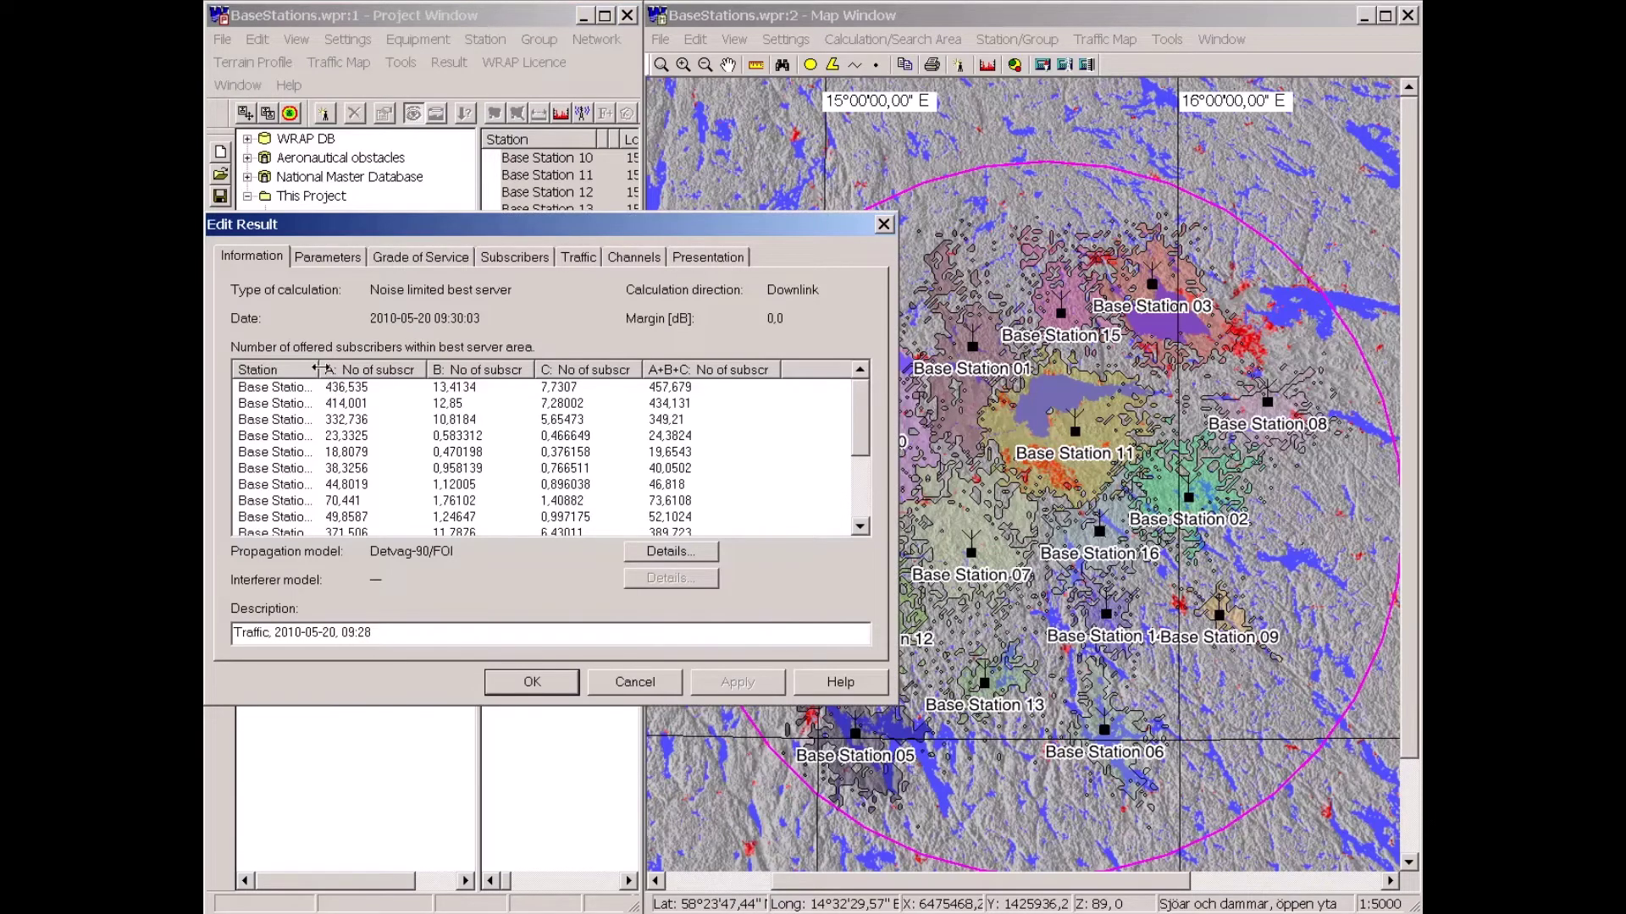
{"action": "left_click_drag", "start_coordinate": [320, 369], "coordinate": [353, 371]}
{"action": "key", "text": "Return"}
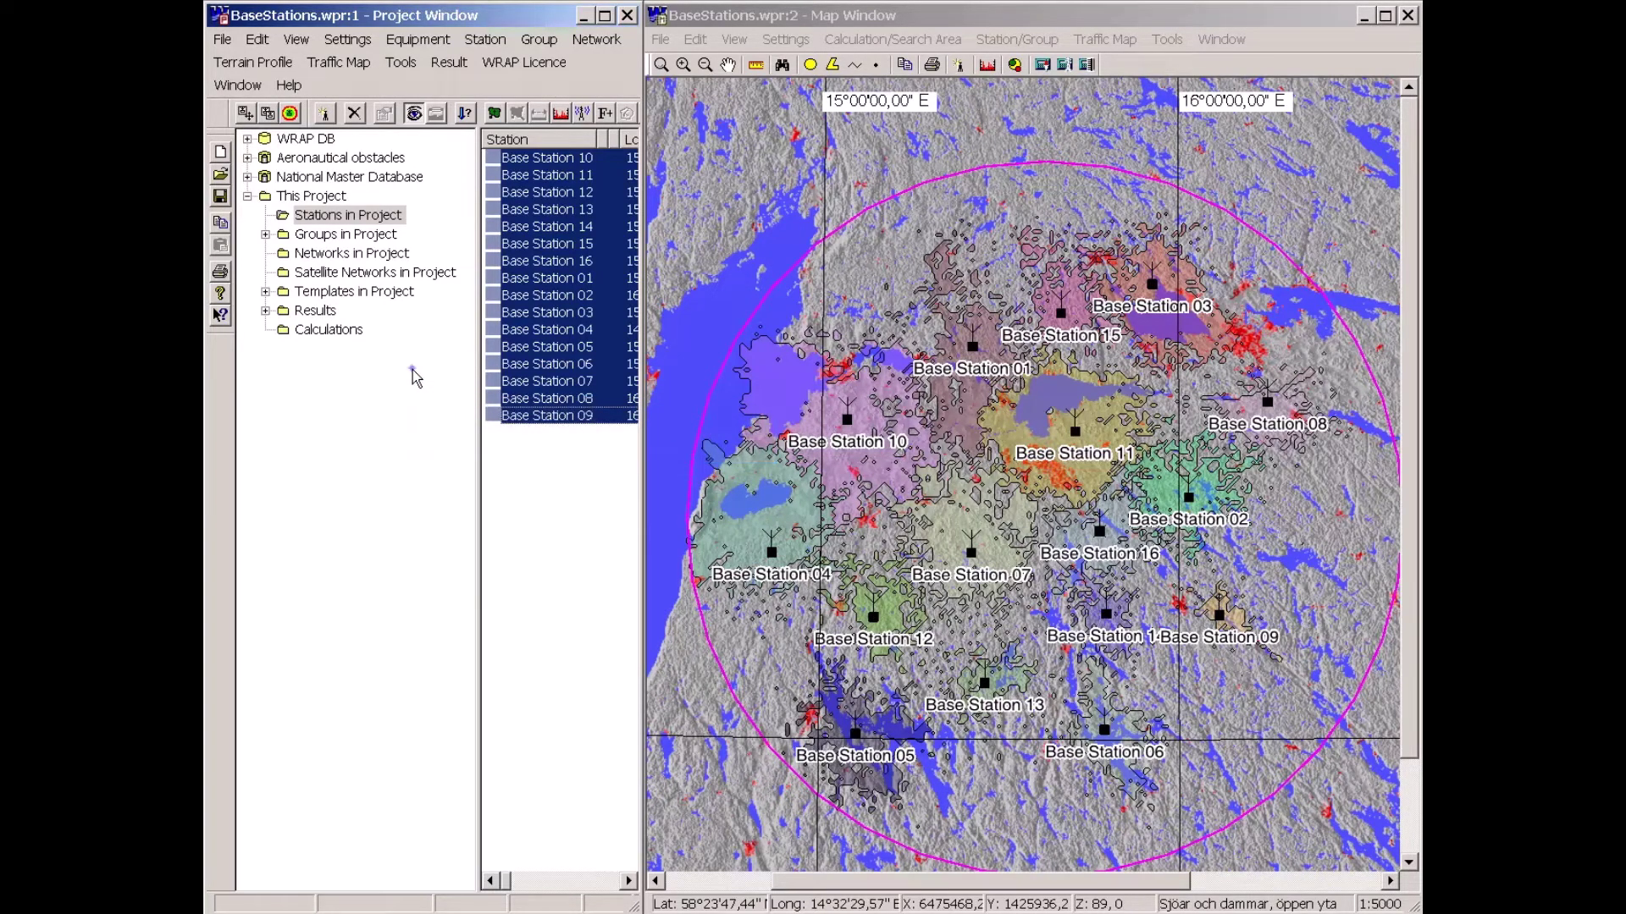
{"action": "left_click", "coordinate": [416, 370]}
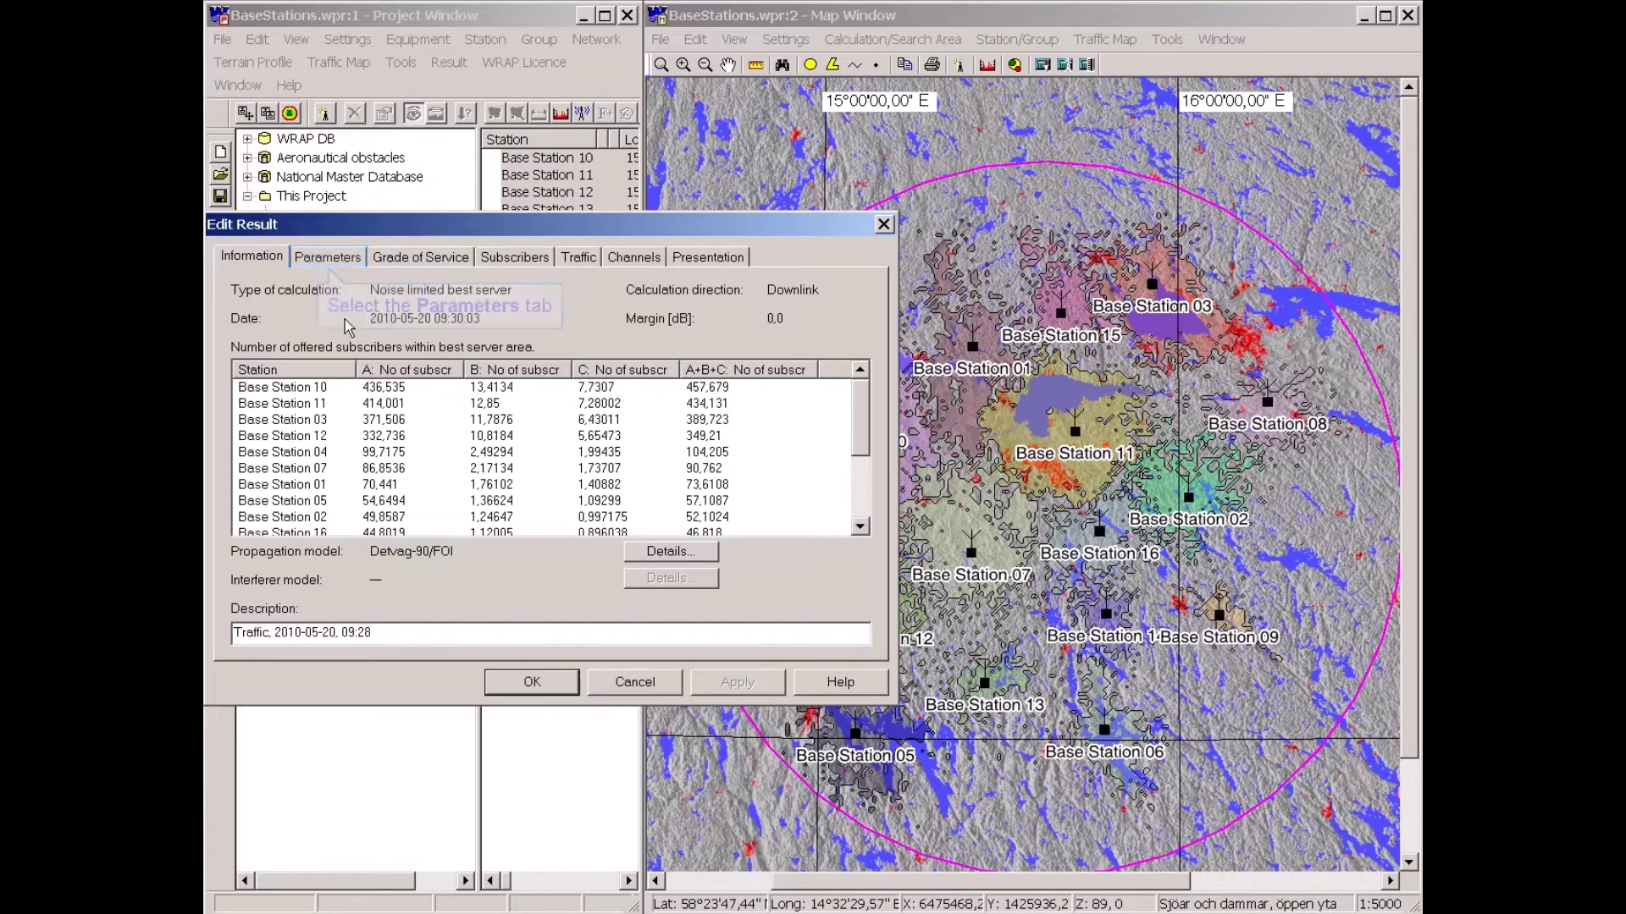
- Try the Erlang C traffic formula in the result's parameters and switch back to Erlang B
{"action": "left_click", "coordinate": [337, 259]}
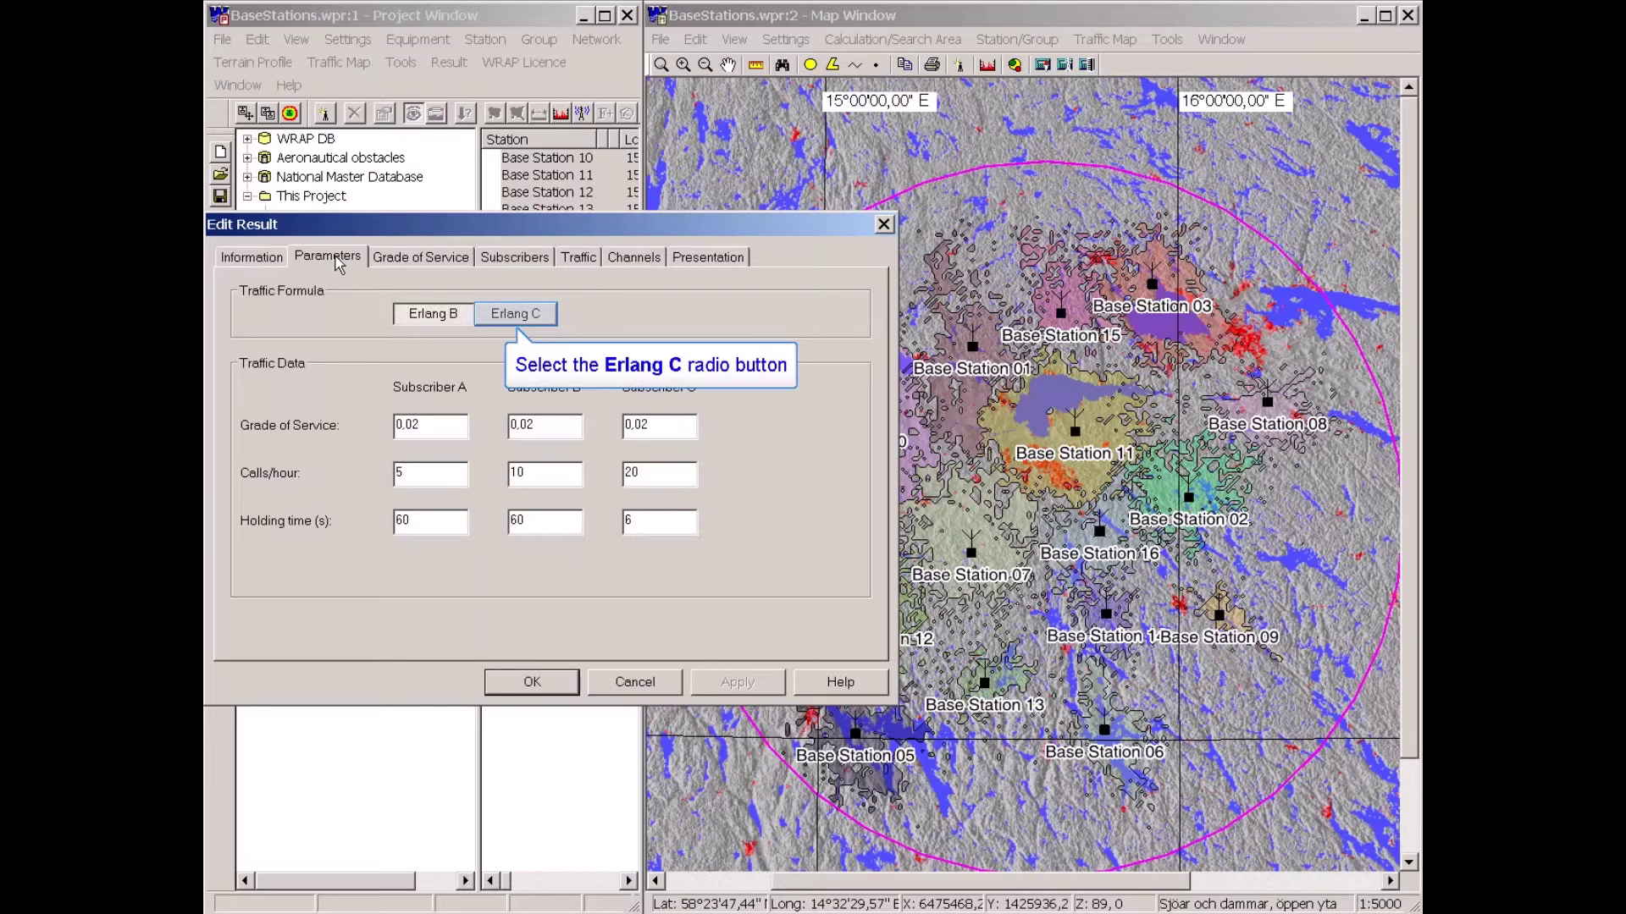
{"action": "left_click", "coordinate": [522, 322]}
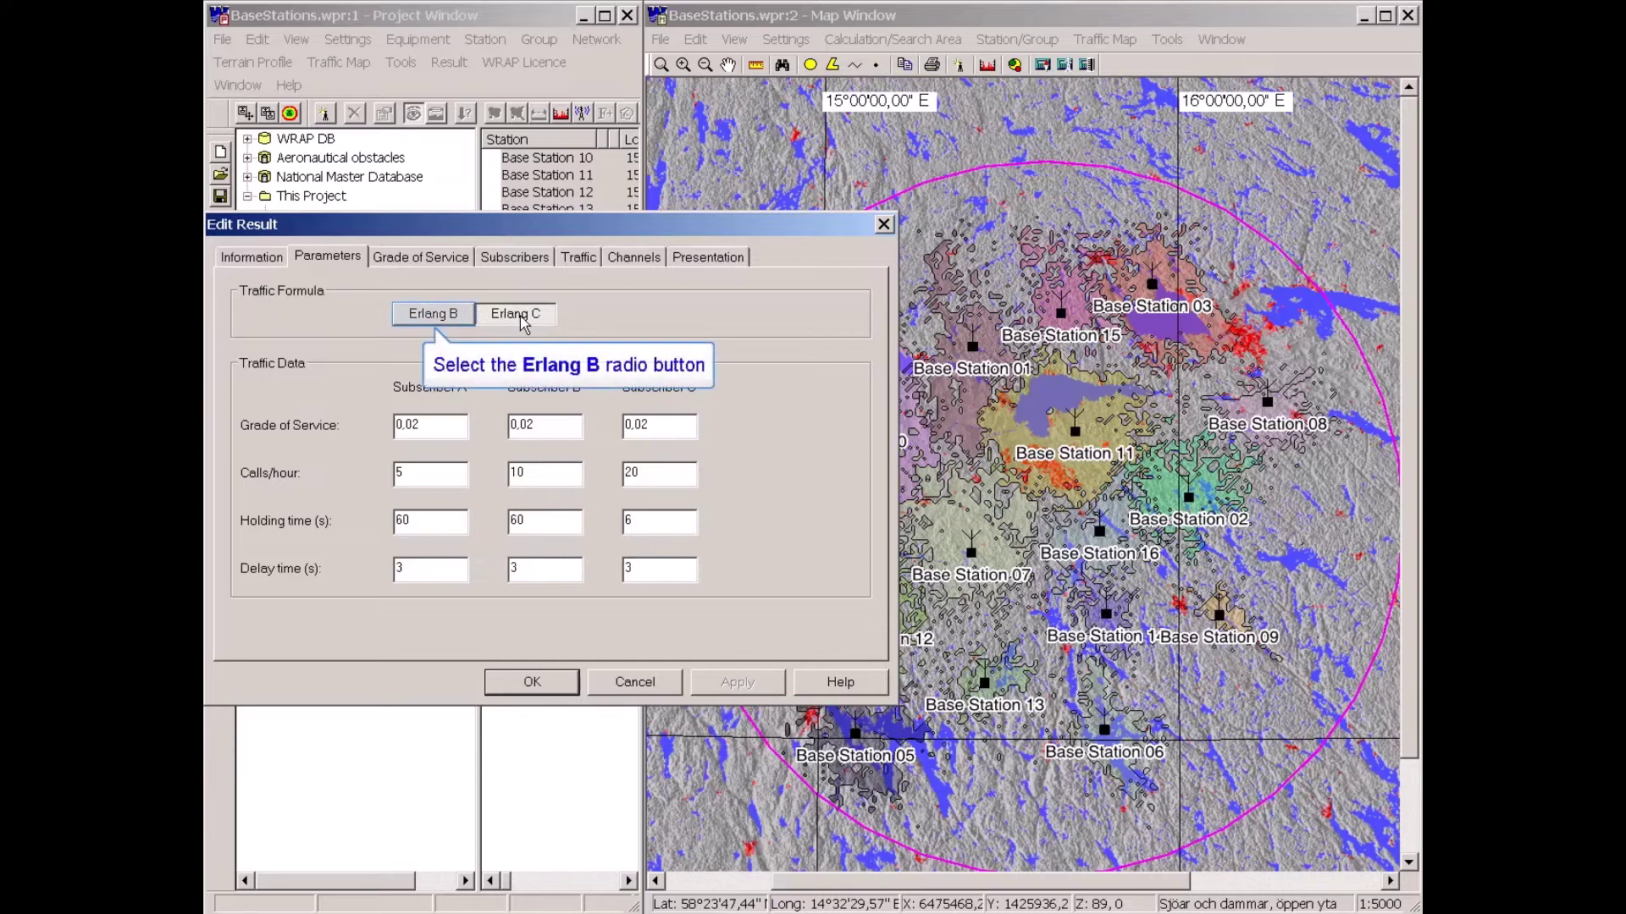
{"action": "left_click", "coordinate": [439, 322]}
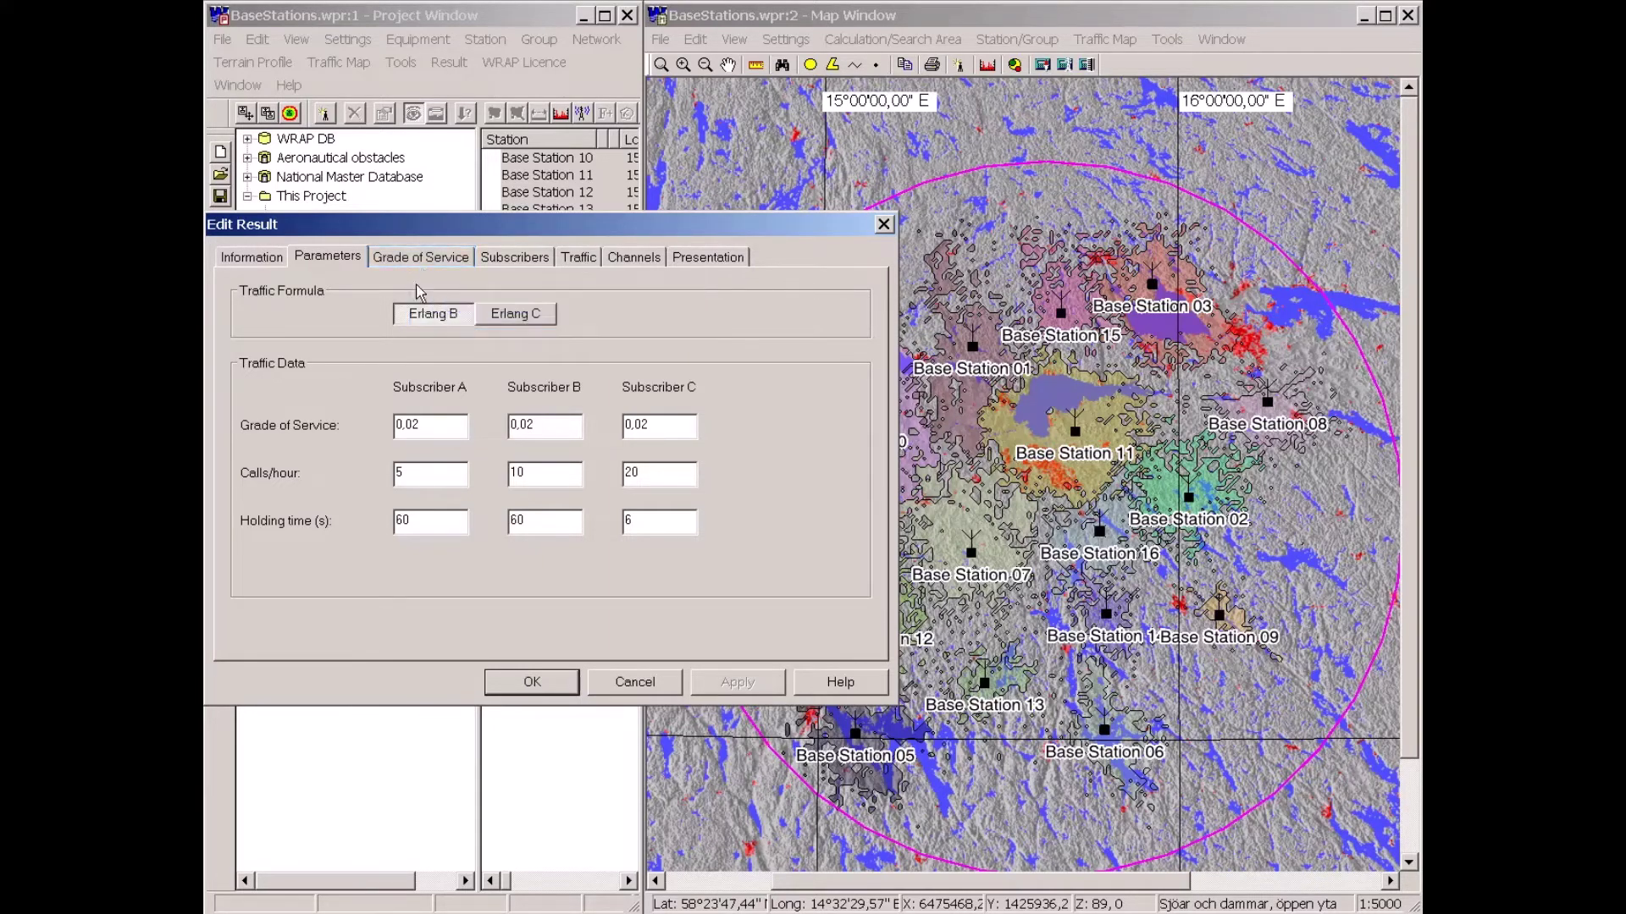
- Examine the calculated Grade of Service per station, sorted by Subscr A in descending order with full station names readable
{"action": "left_click", "coordinate": [413, 257]}
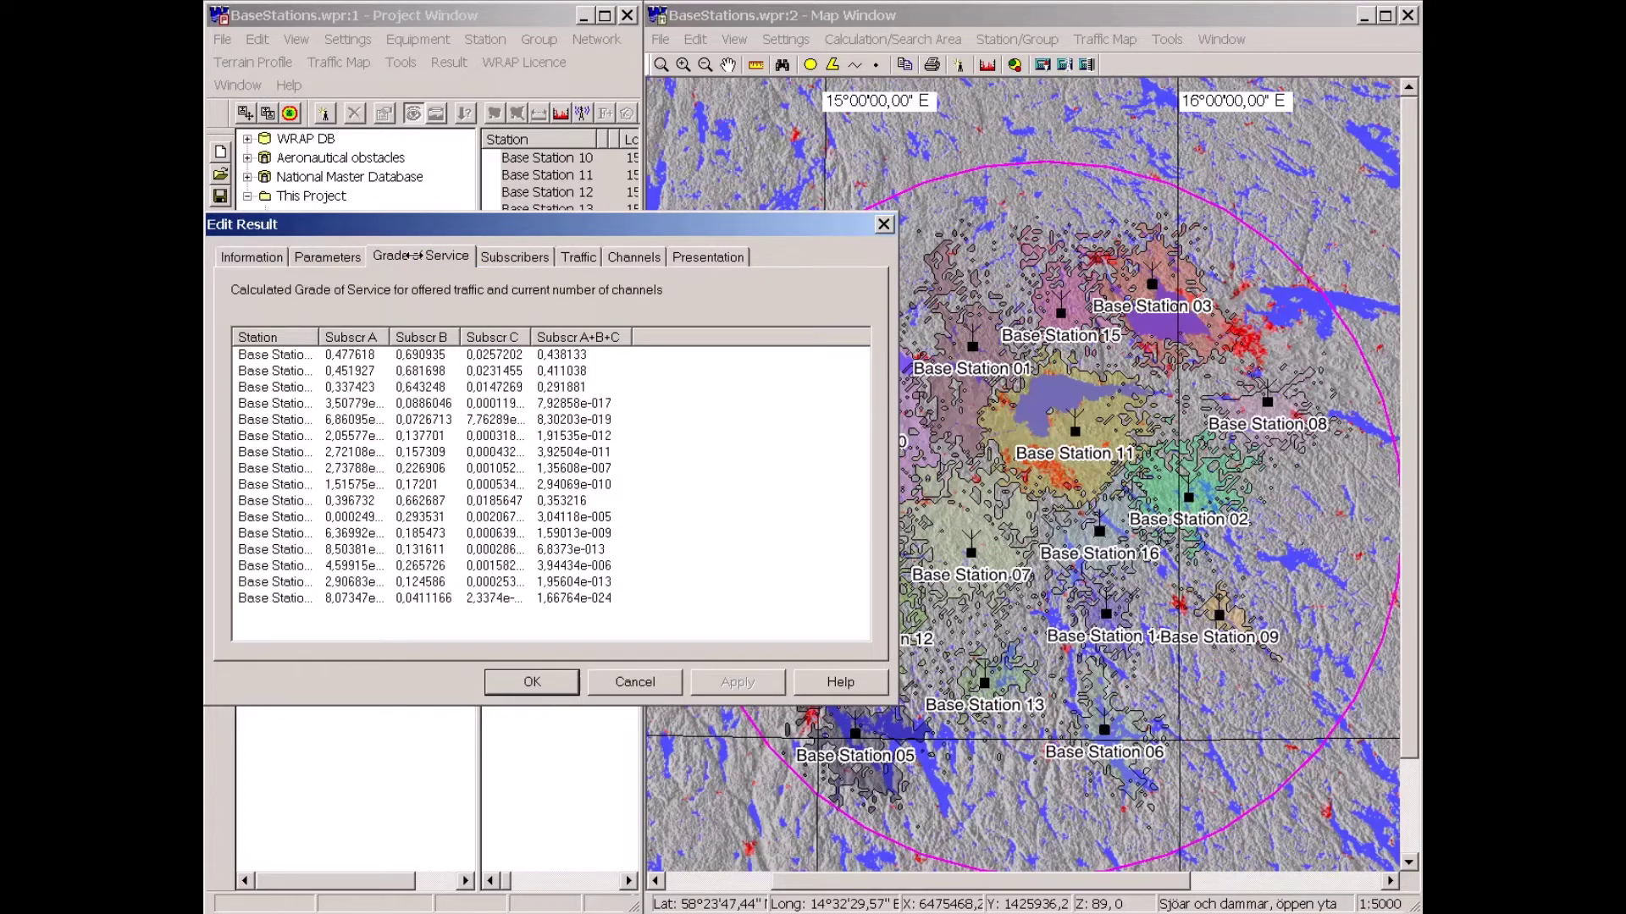
{"action": "mouse_move", "coordinate": [318, 336]}
{"action": "left_mouse_down"}
{"action": "mouse_move", "coordinate": [338, 336]}
{"action": "mouse_move", "coordinate": [319, 336]}
{"action": "left_mouse_up"}
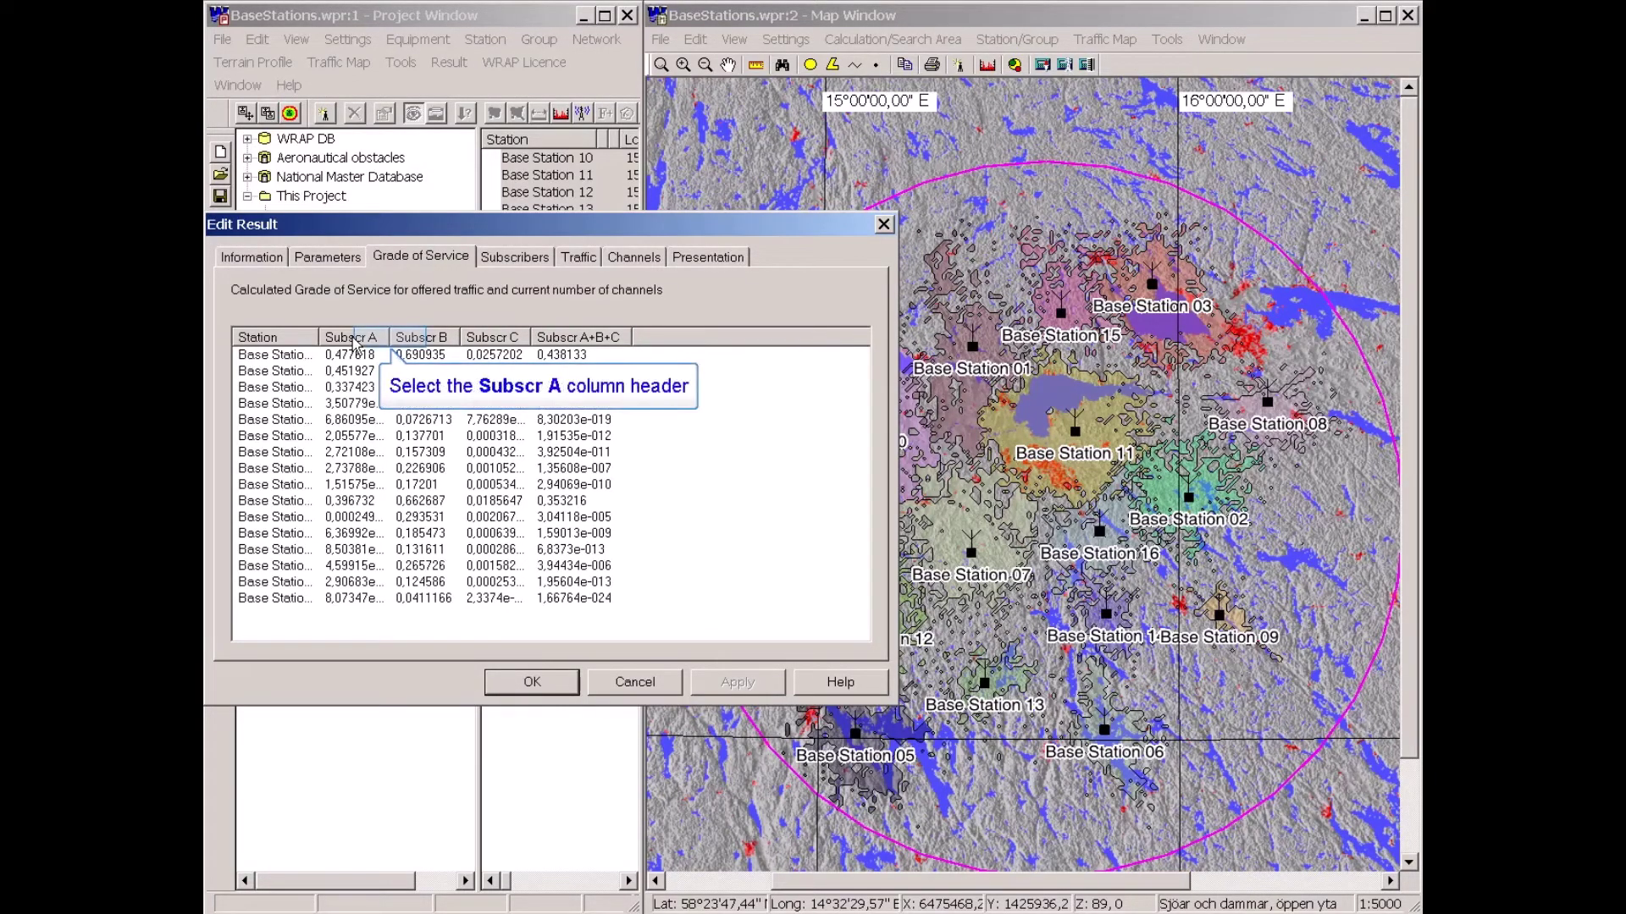
{"action": "left_click", "coordinate": [404, 338]}
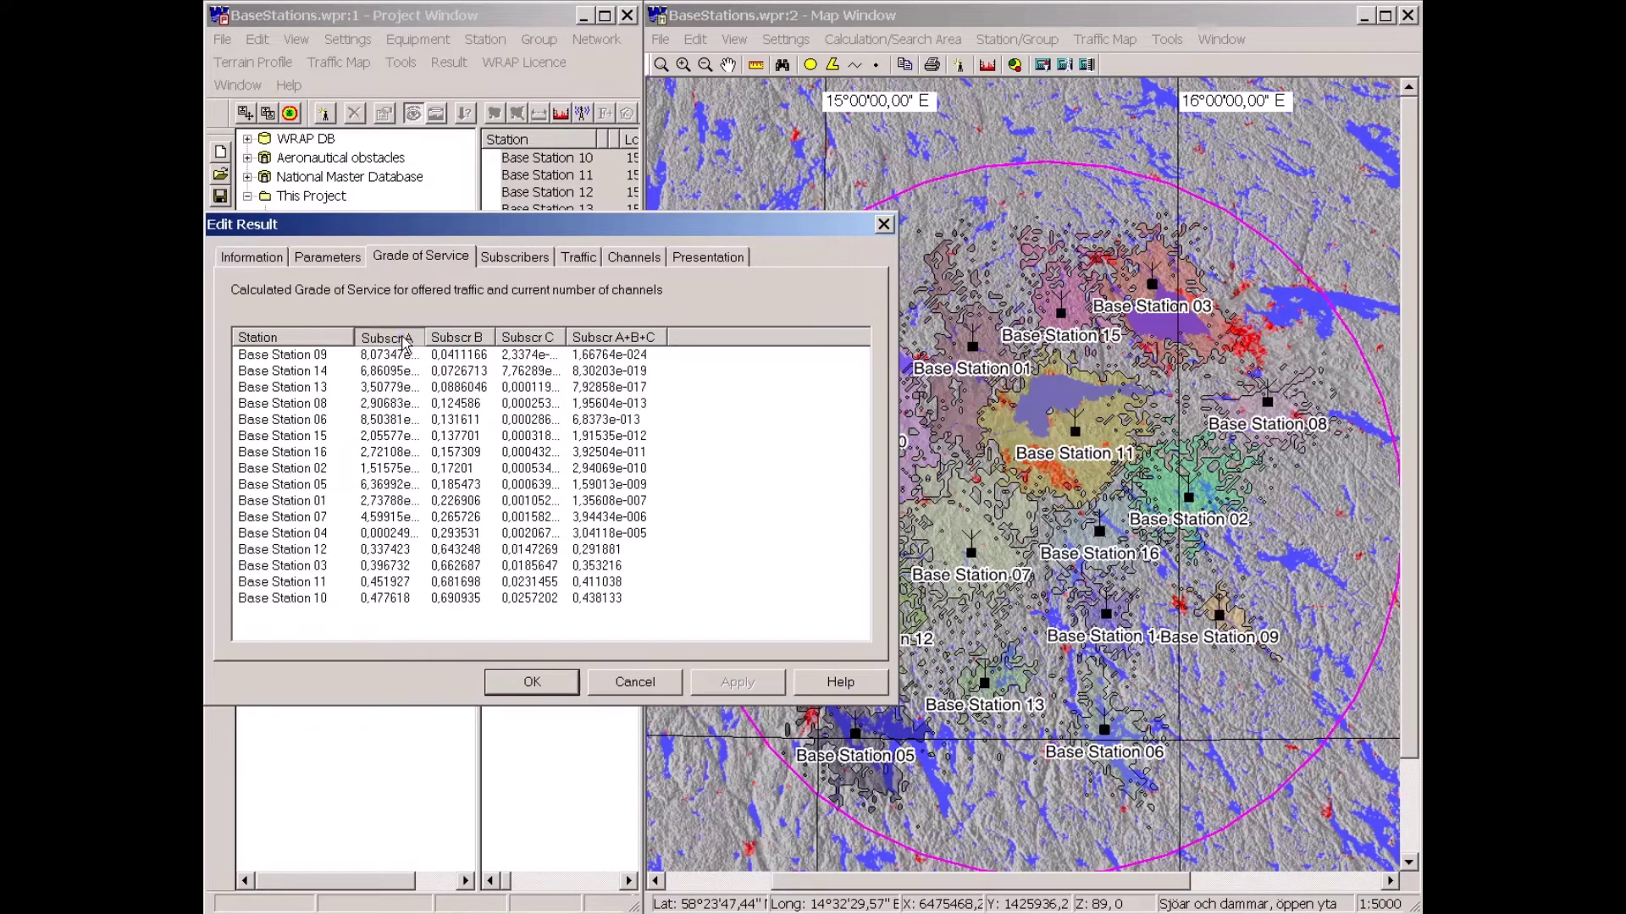
{"action": "left_click", "coordinate": [399, 338]}
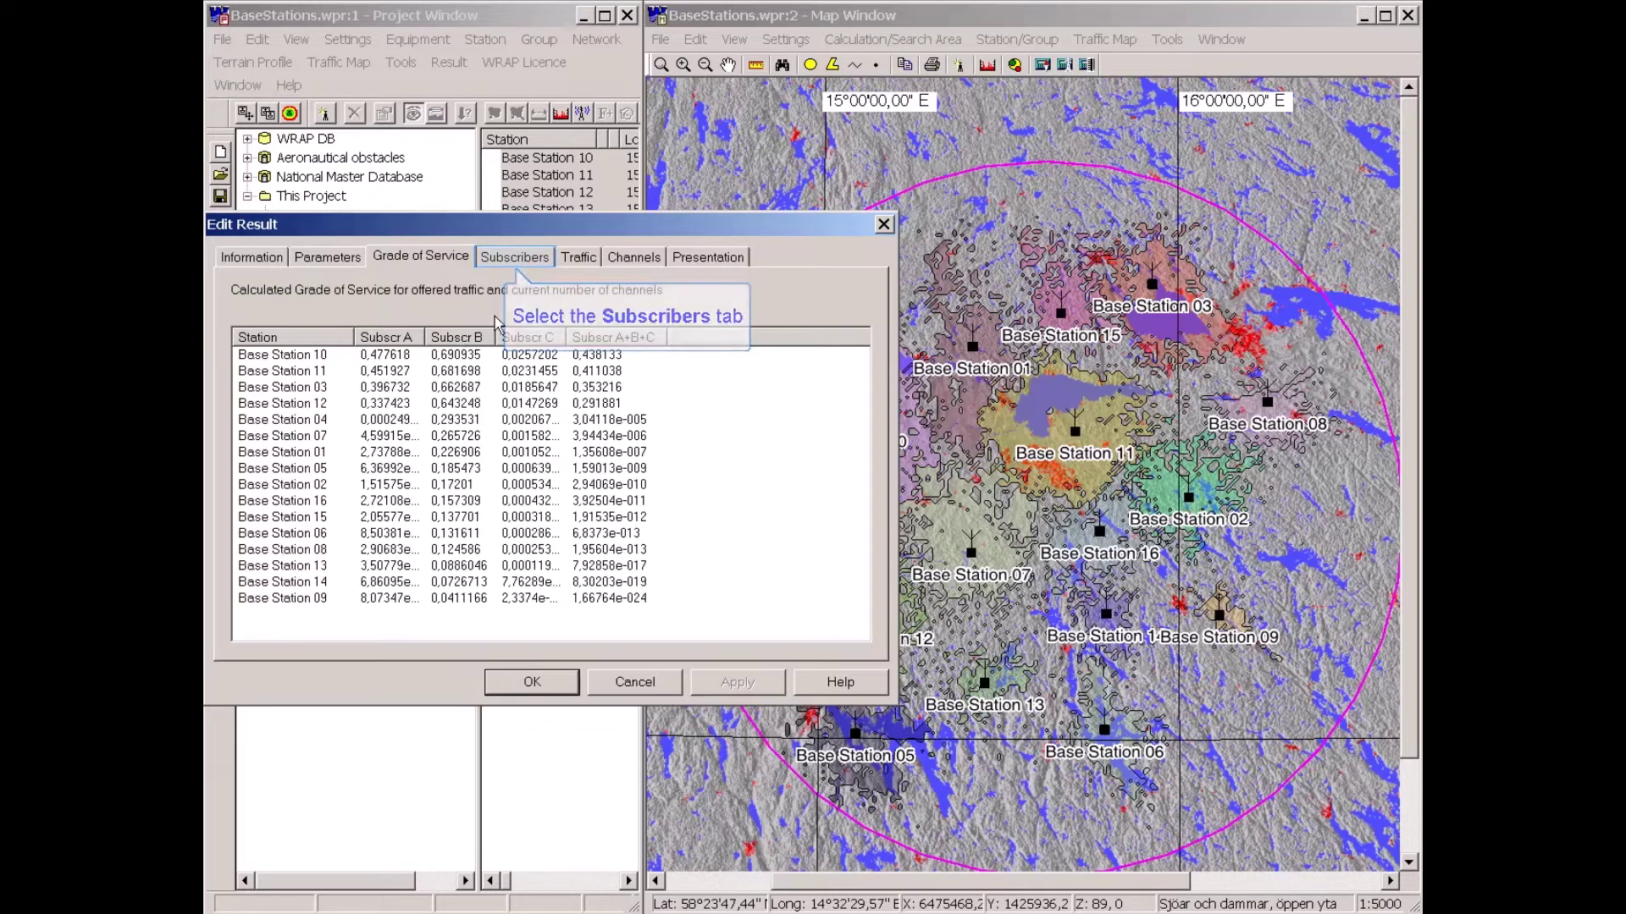
- Review the servable subscribers per station, including the extended information for Base Station 10, and the servable traffic in Erlang
{"action": "left_click", "coordinate": [511, 256]}
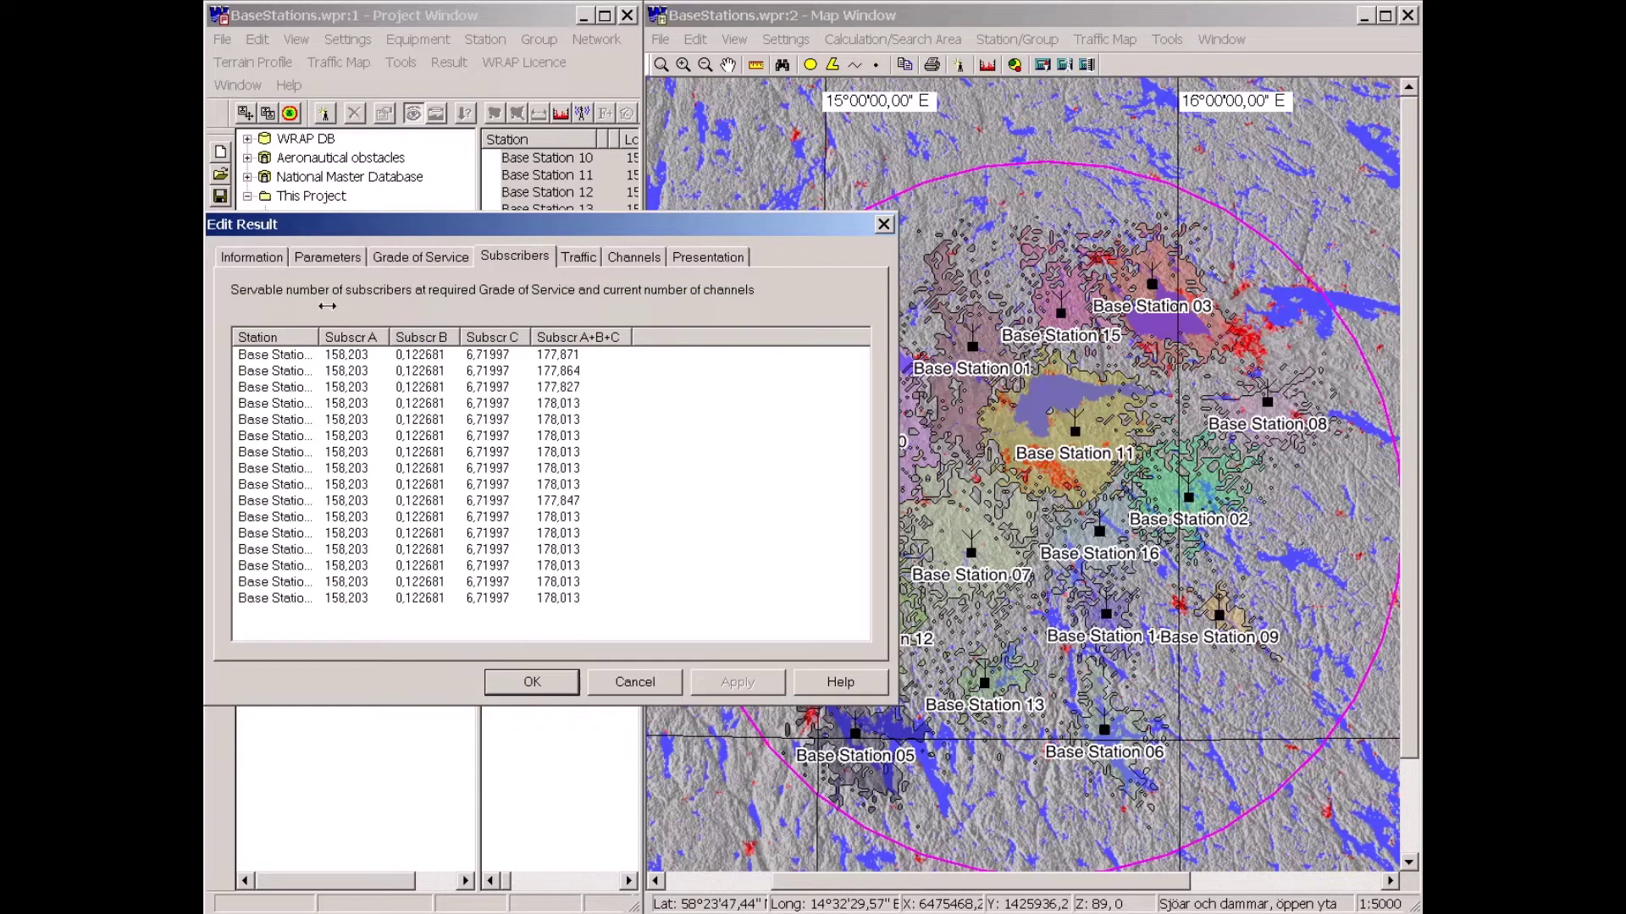
{"action": "left_click_drag", "start_coordinate": [321, 333], "coordinate": [357, 335]}
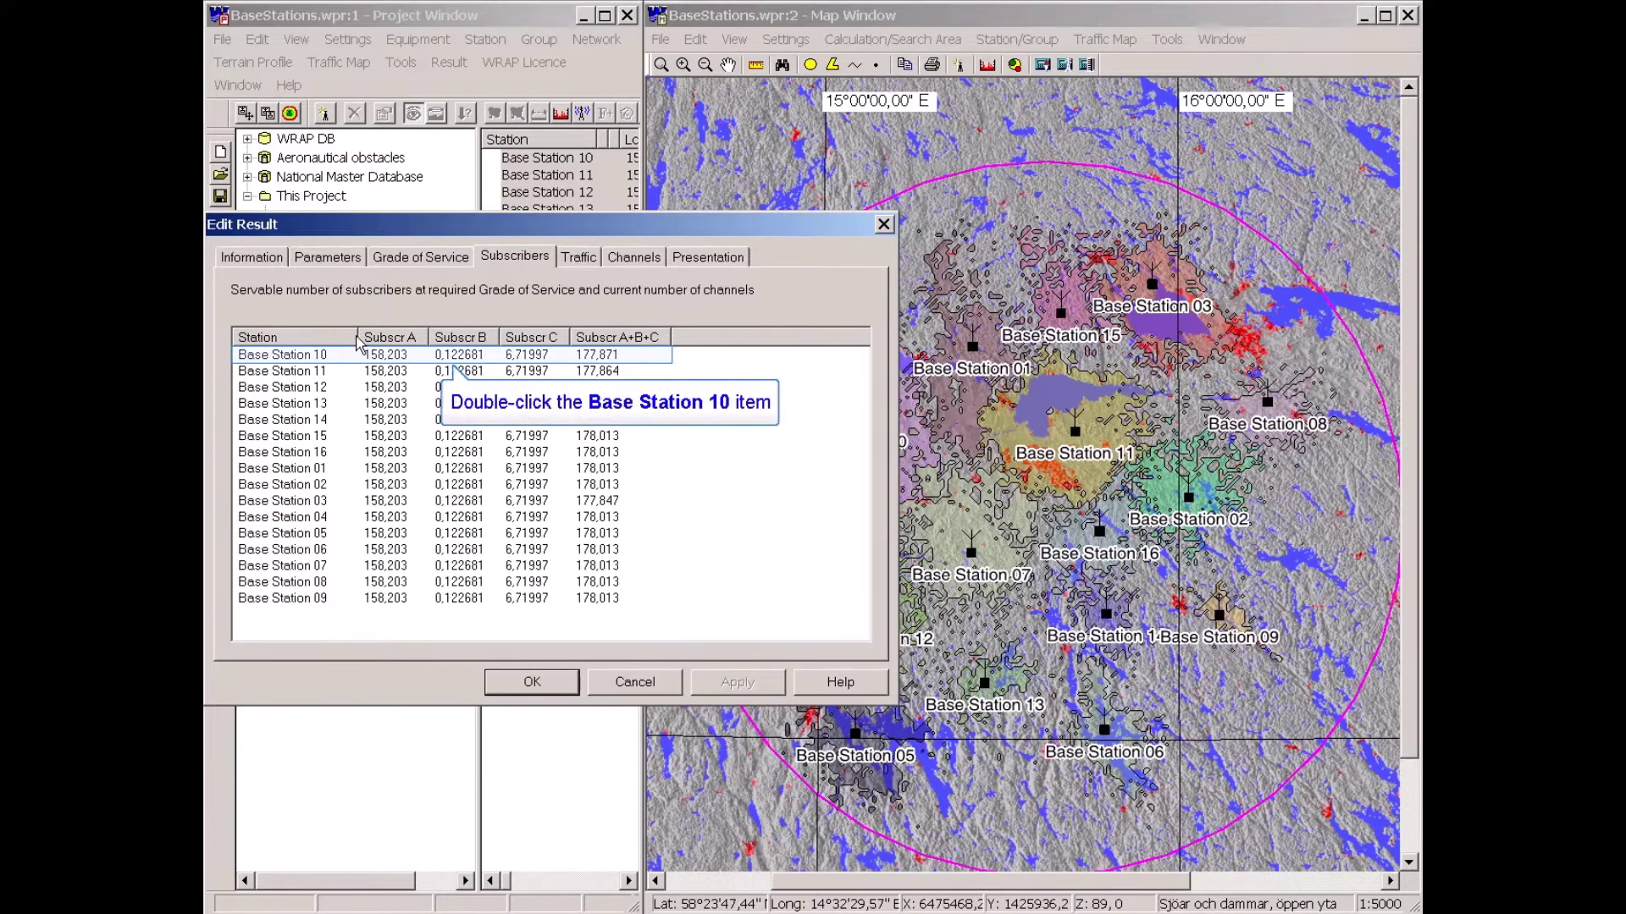
{"action": "double_click", "coordinate": [278, 355]}
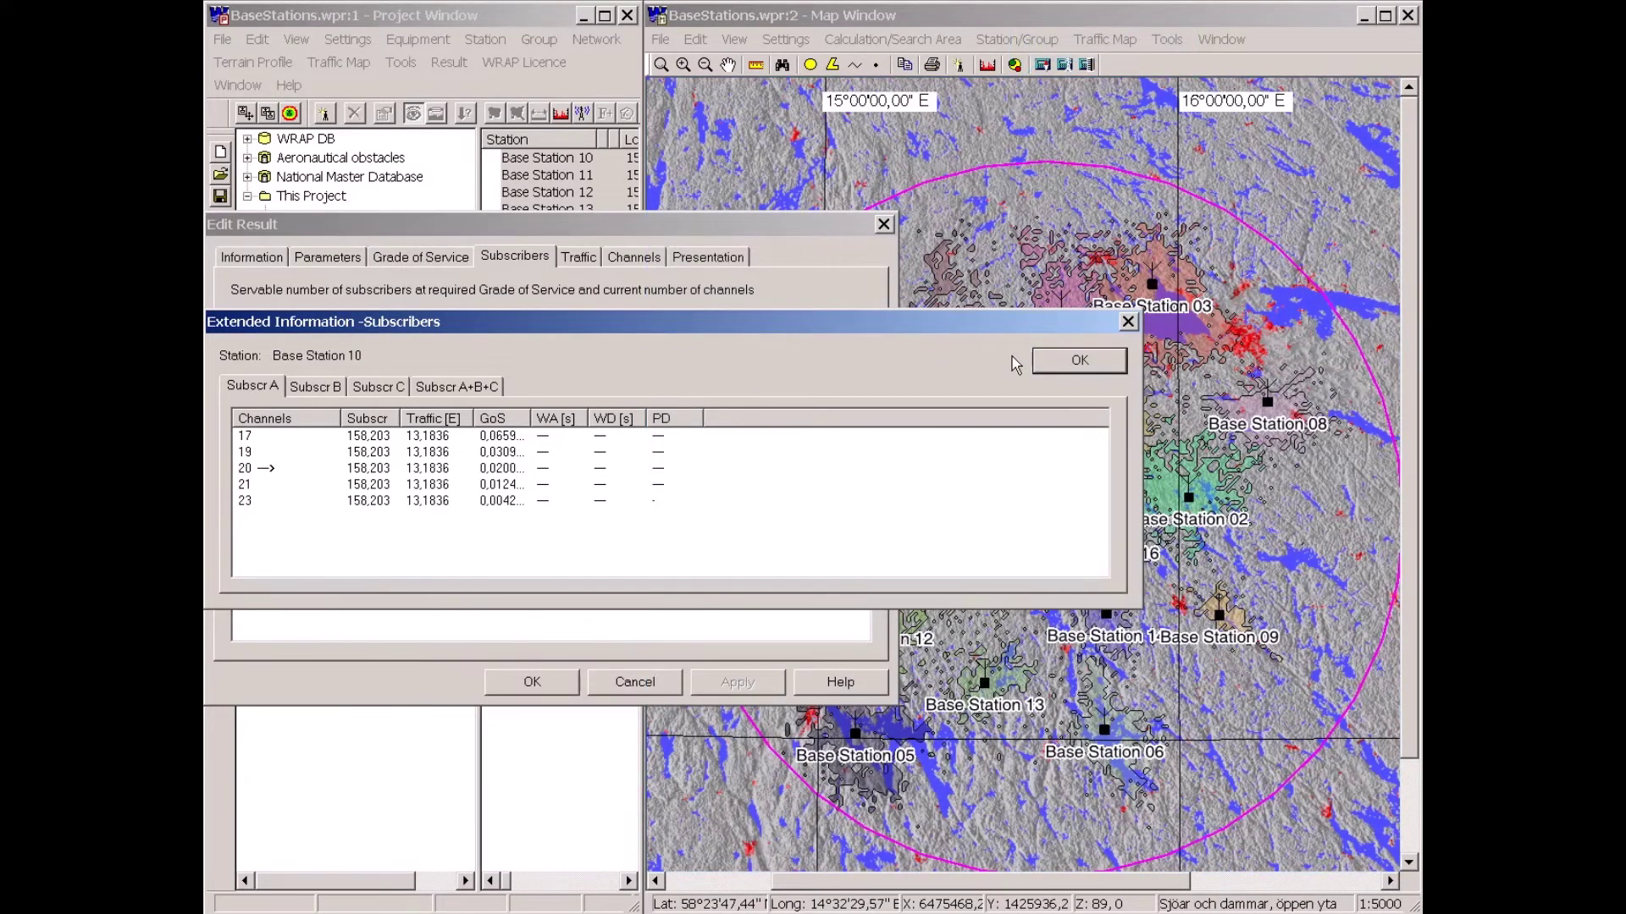
{"action": "left_click", "coordinate": [1061, 360]}
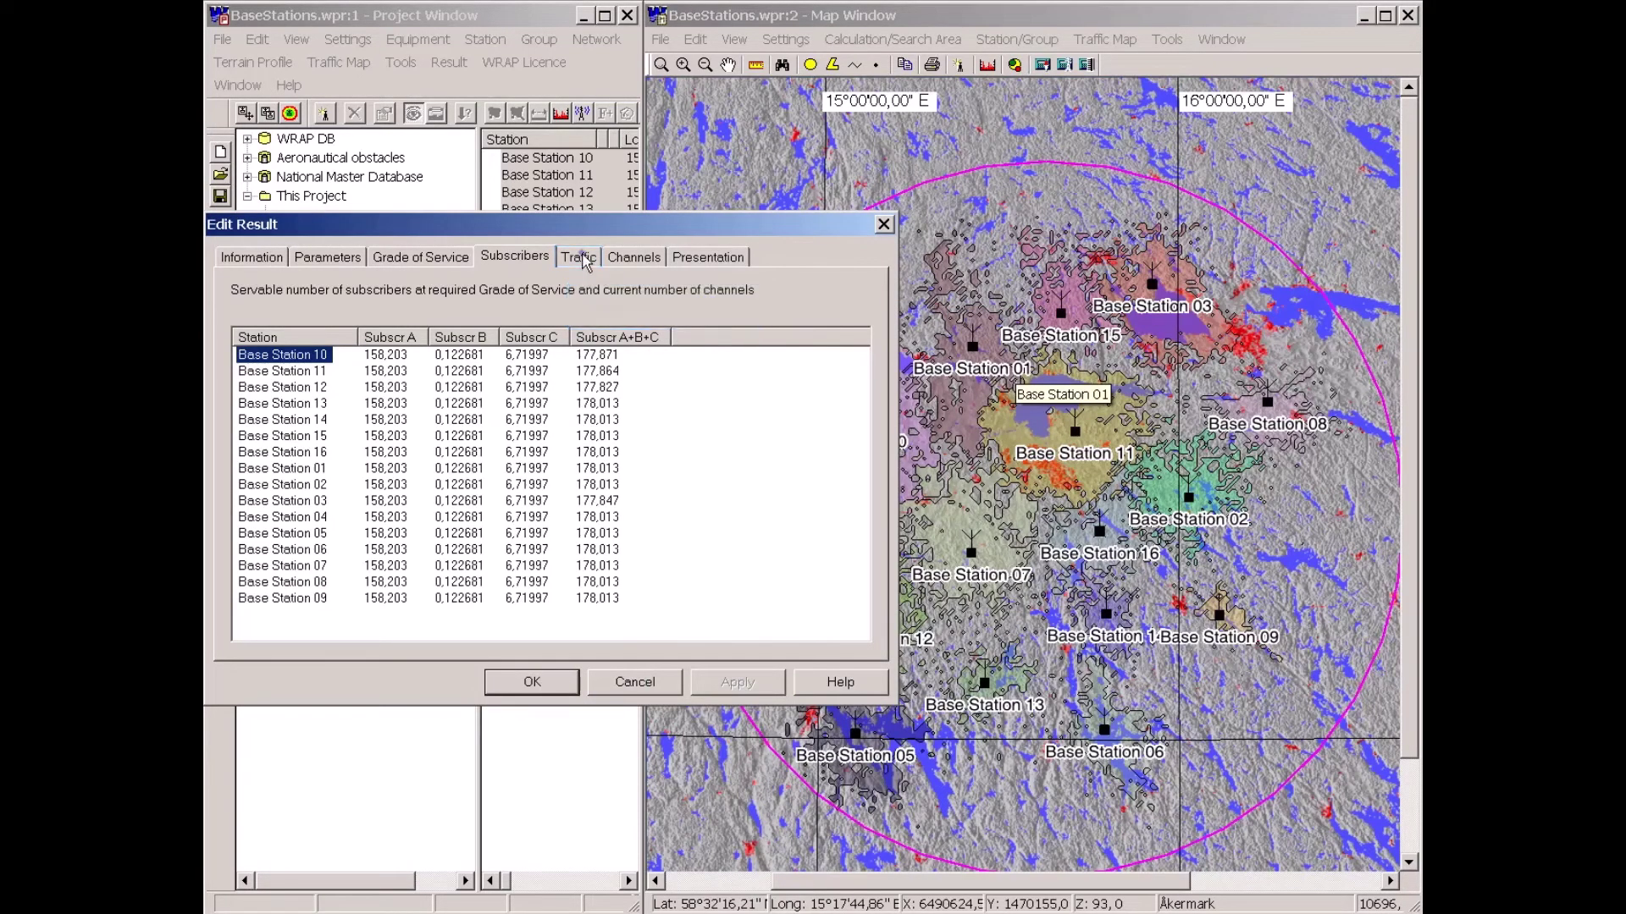
{"action": "left_click", "coordinate": [584, 260]}
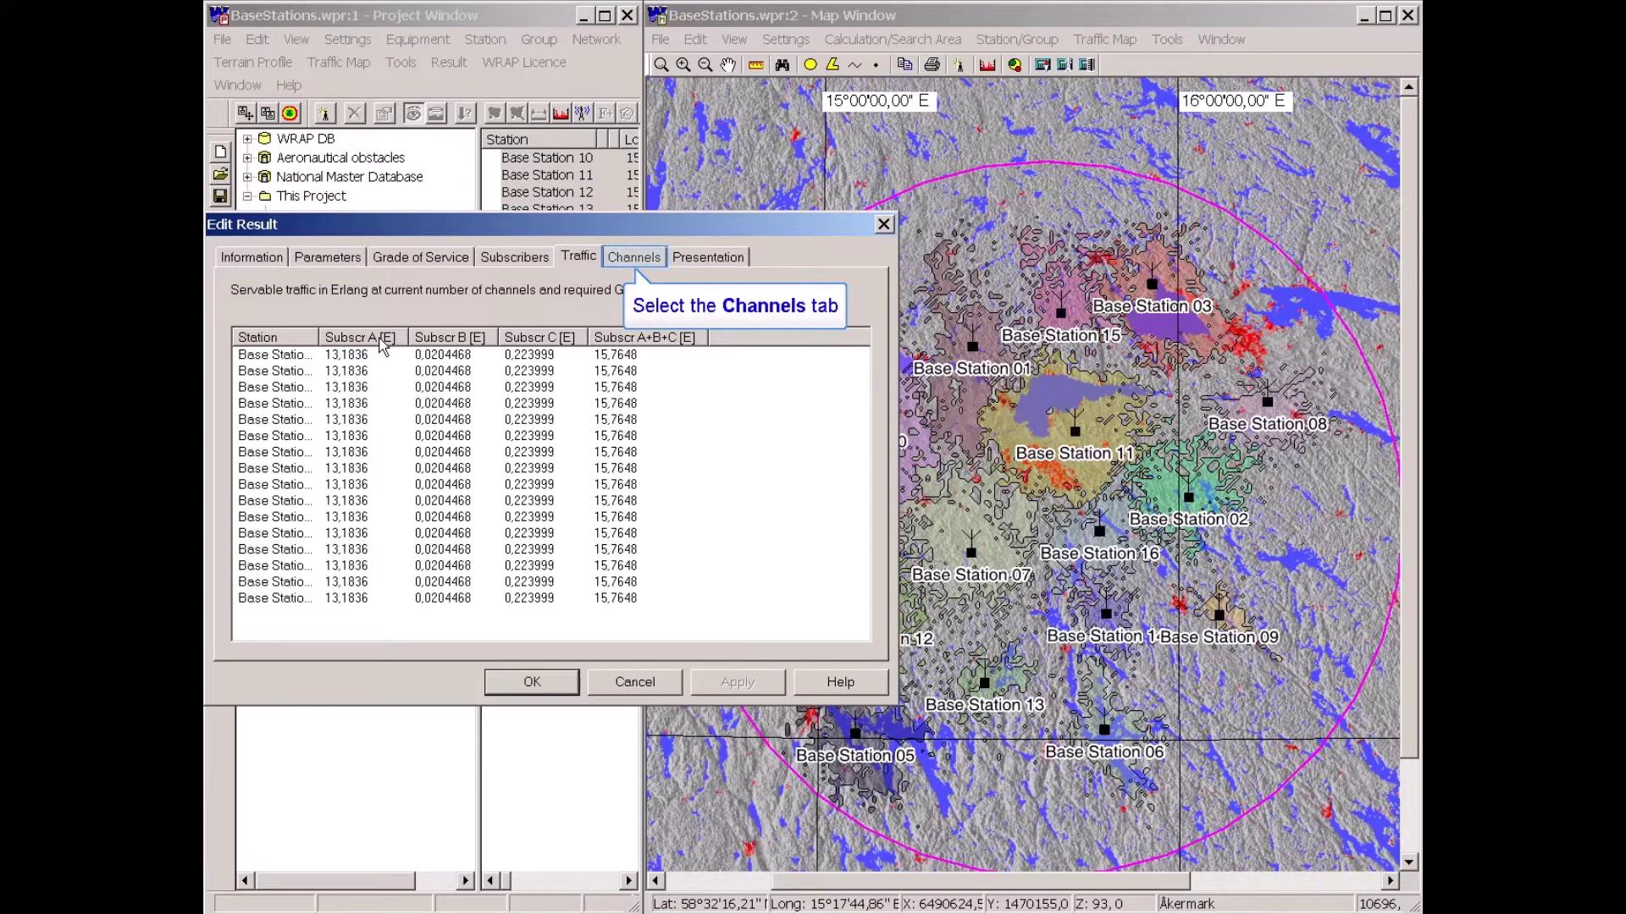
- Examine the required channels per station sorted by Subscr A, including the extended channel information for Base Station 10
{"action": "left_click", "coordinate": [634, 258]}
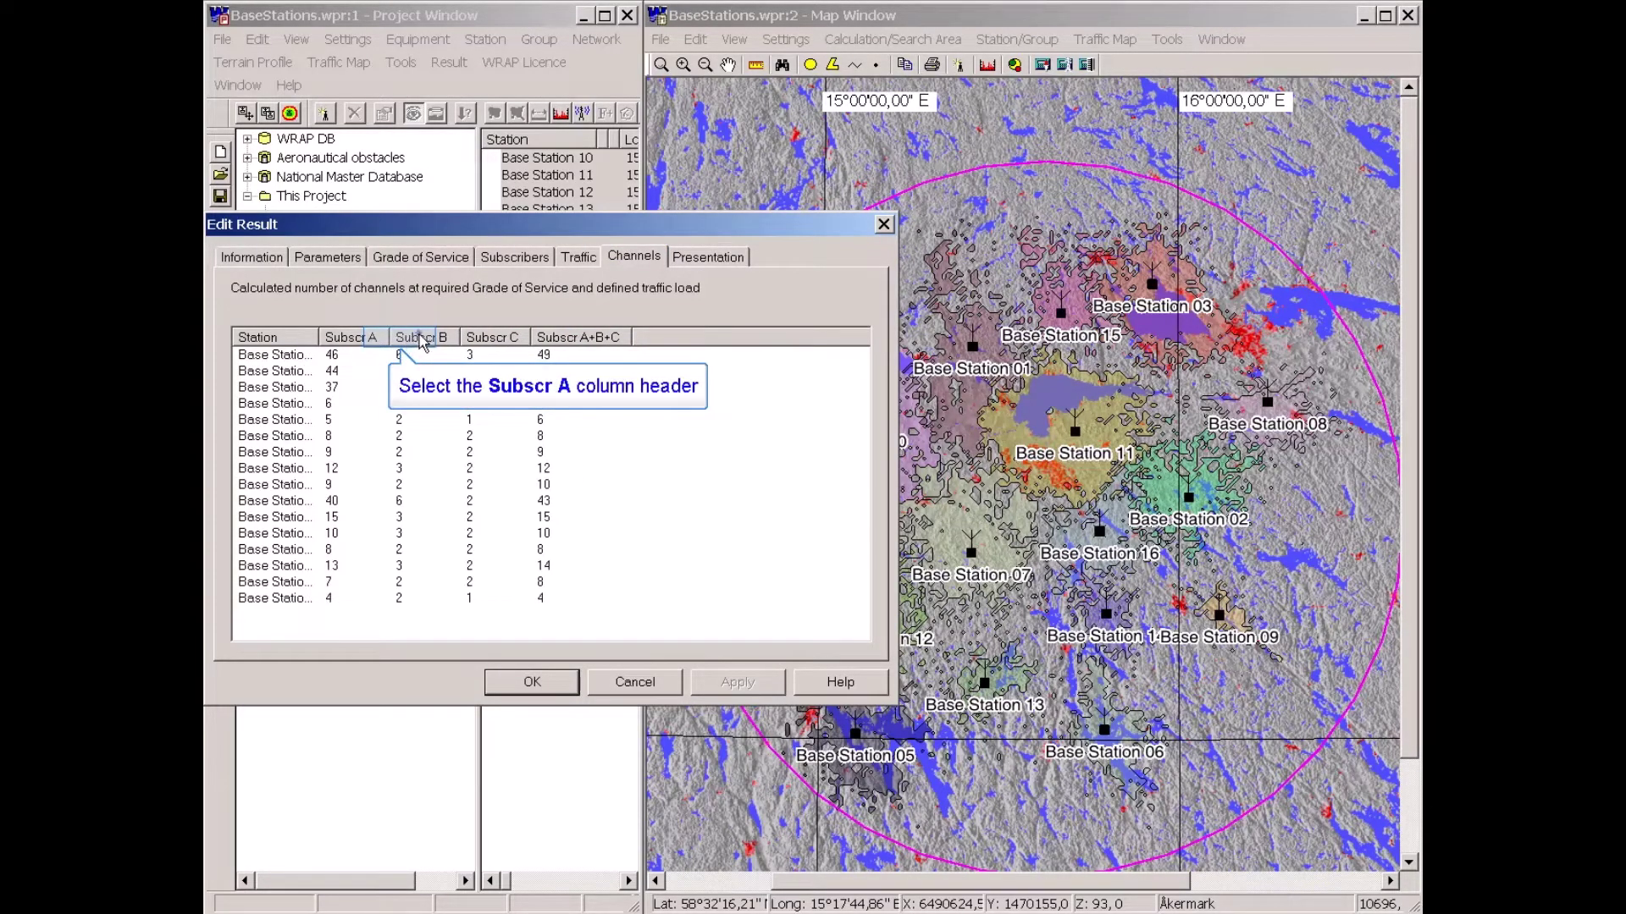
{"action": "left_click", "coordinate": [420, 340]}
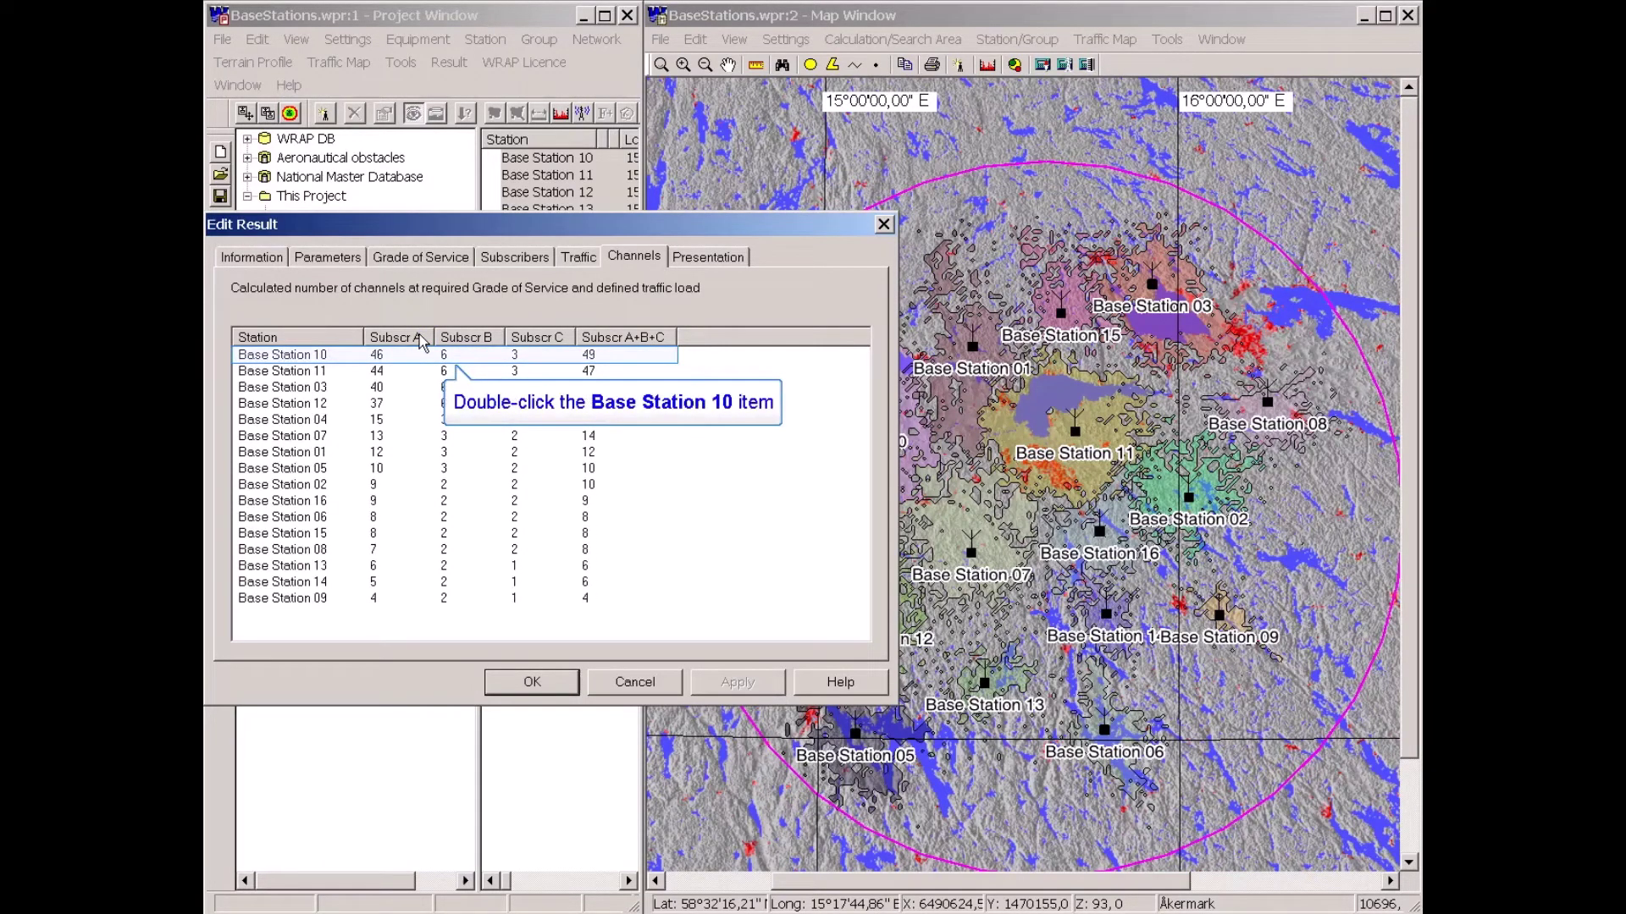
{"action": "double_click", "coordinate": [293, 356]}
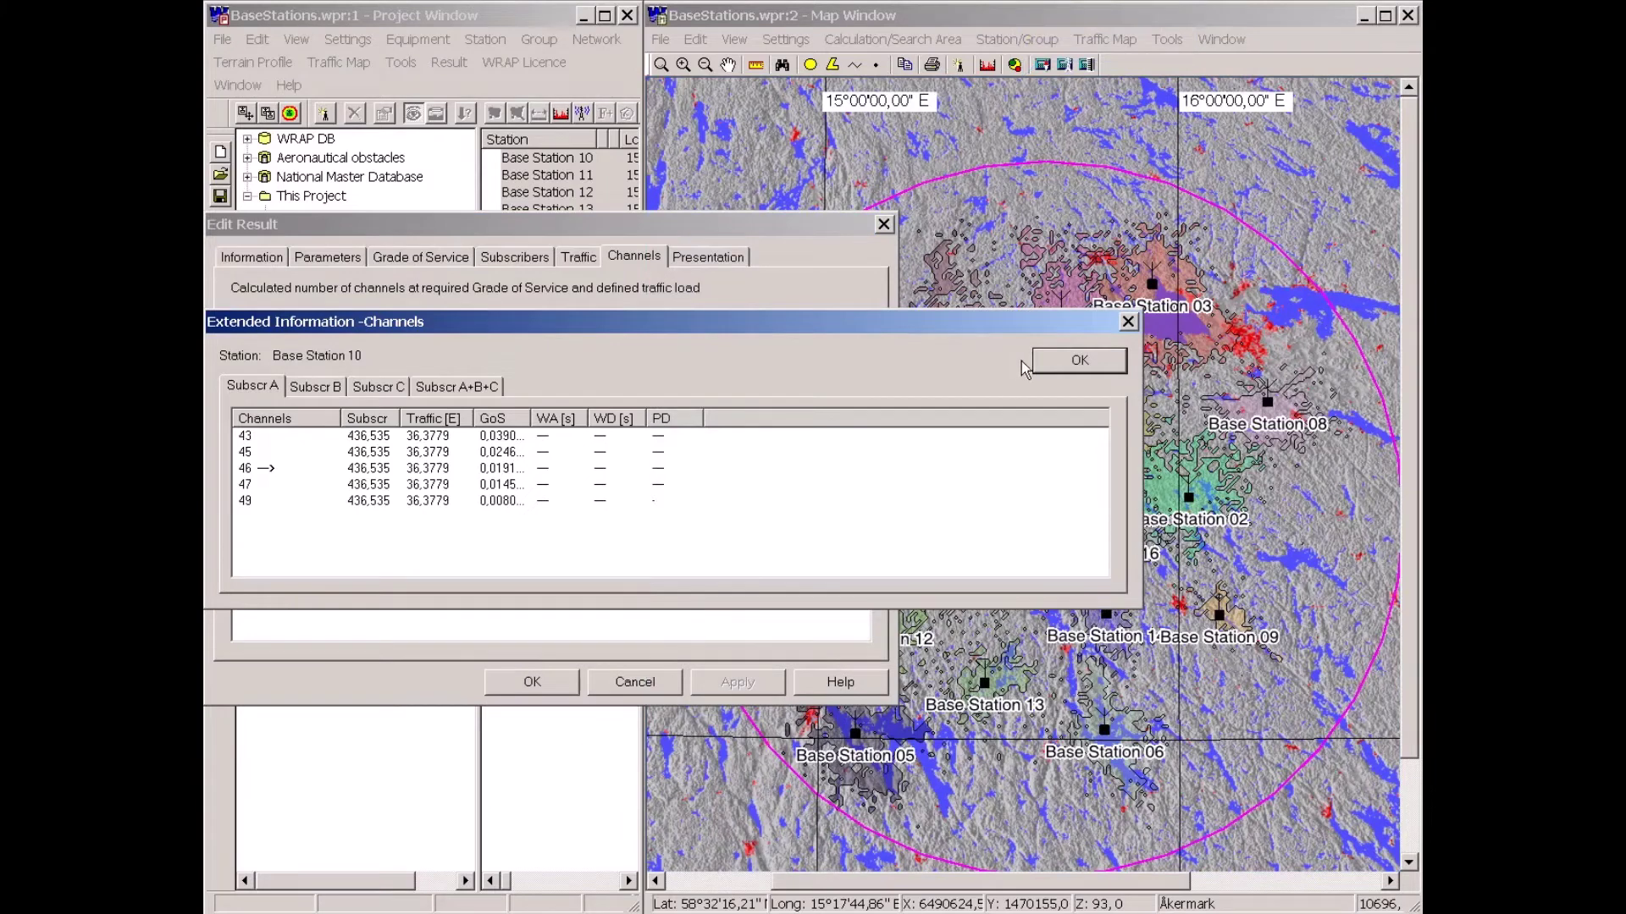
{"action": "left_click", "coordinate": [1069, 369]}
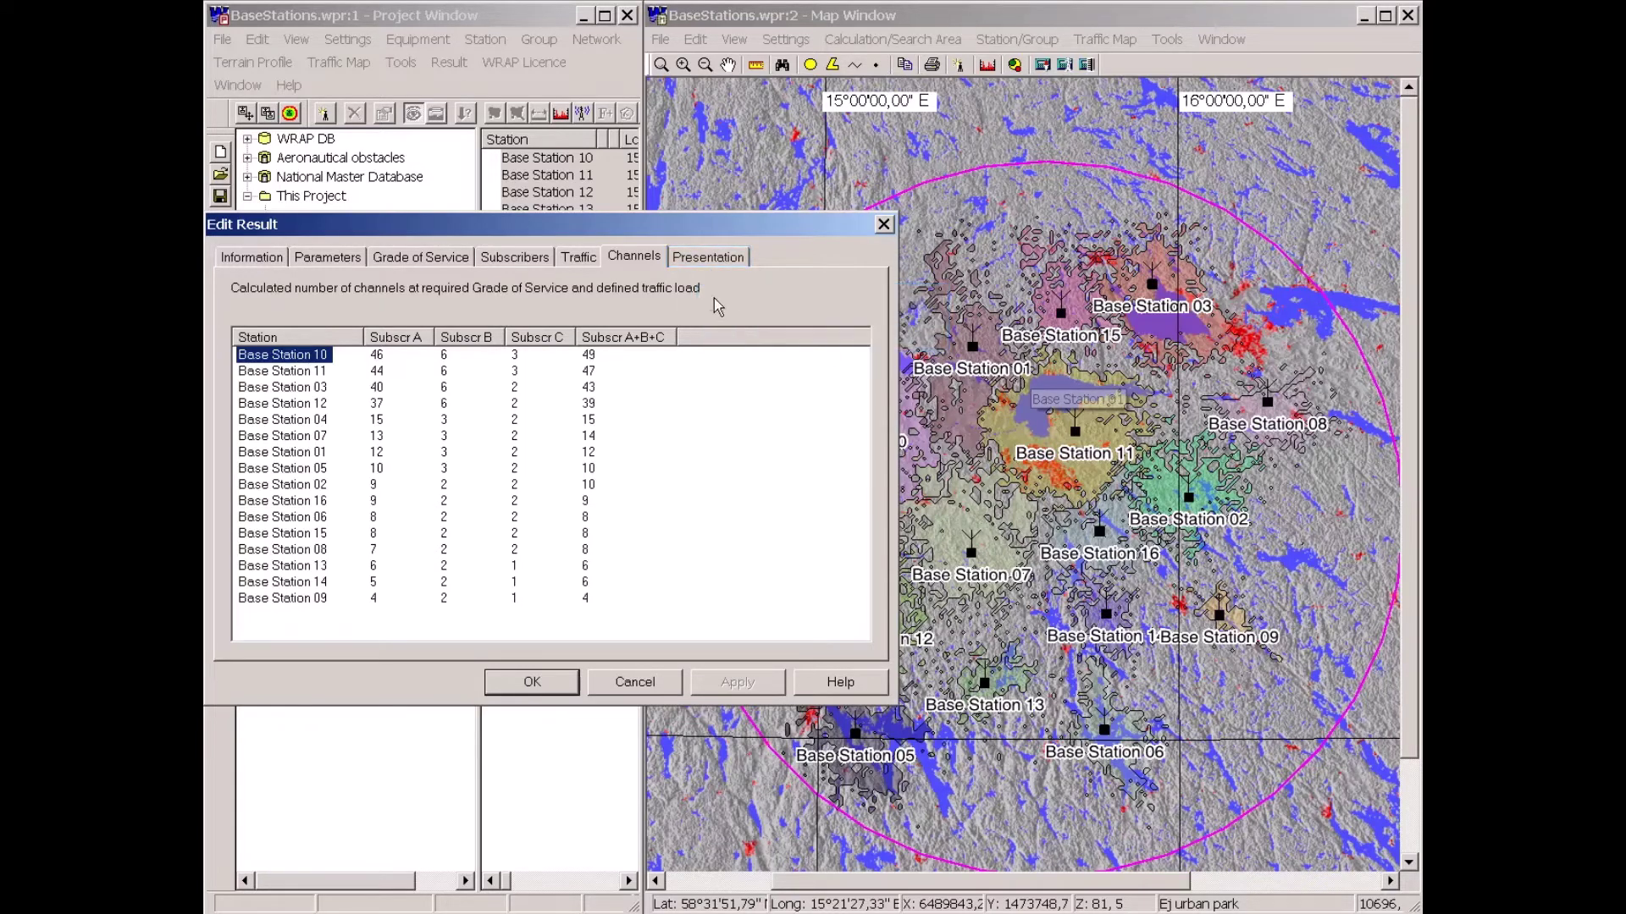
- Review the result's presentation settings and the available display types, keep Best server, and close the result
{"action": "left_click", "coordinate": [702, 261]}
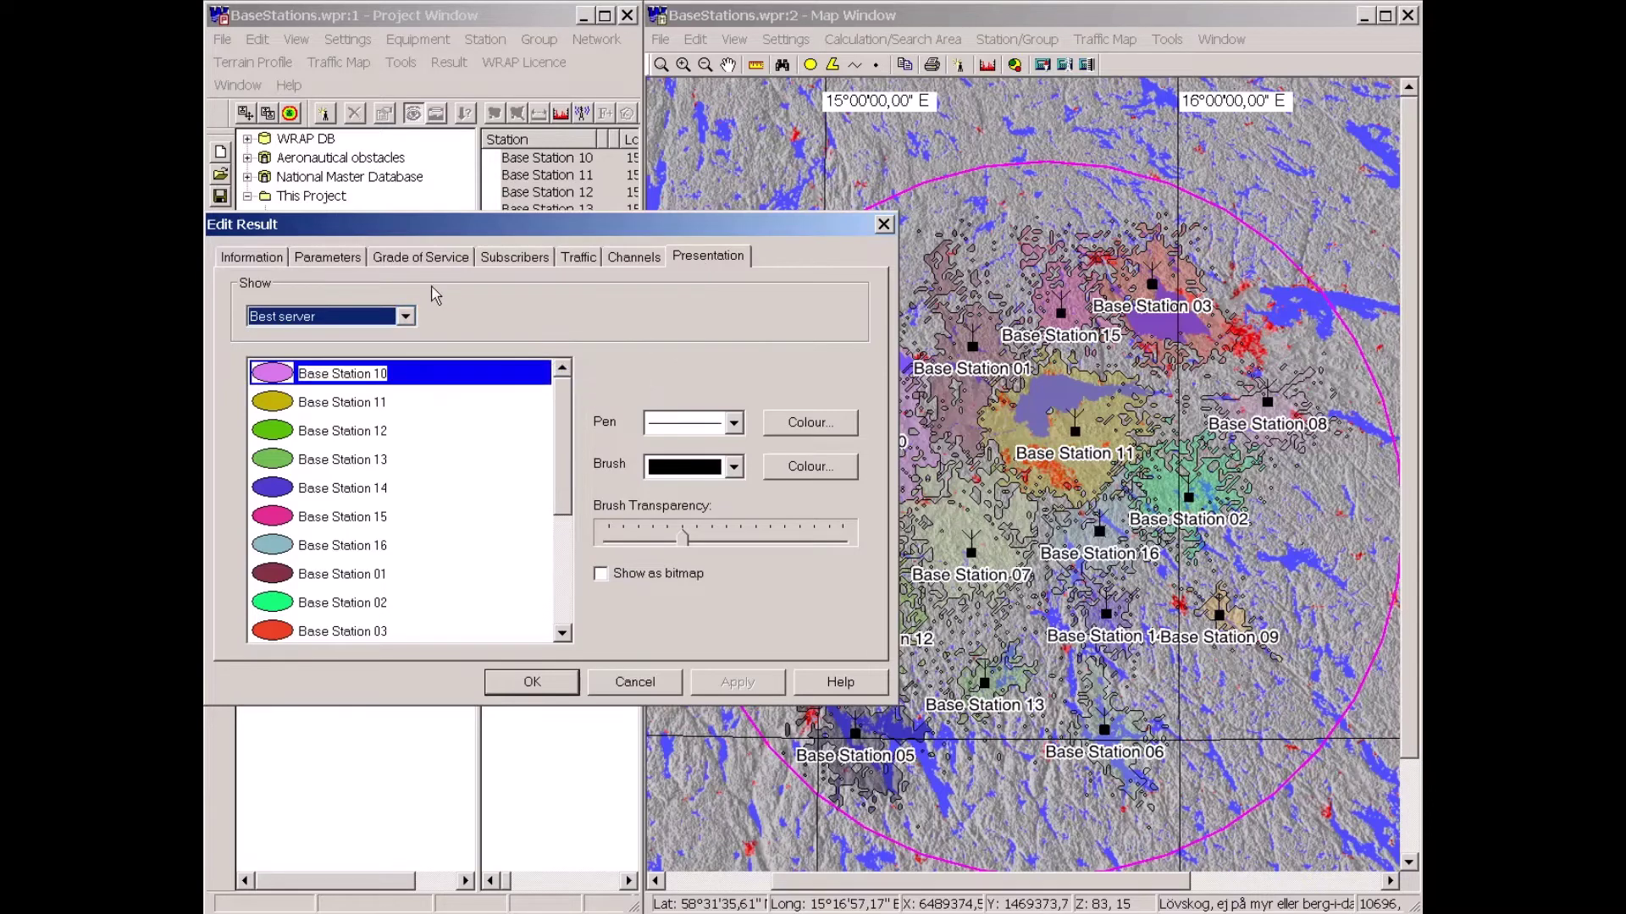
{"action": "left_click", "coordinate": [408, 317]}
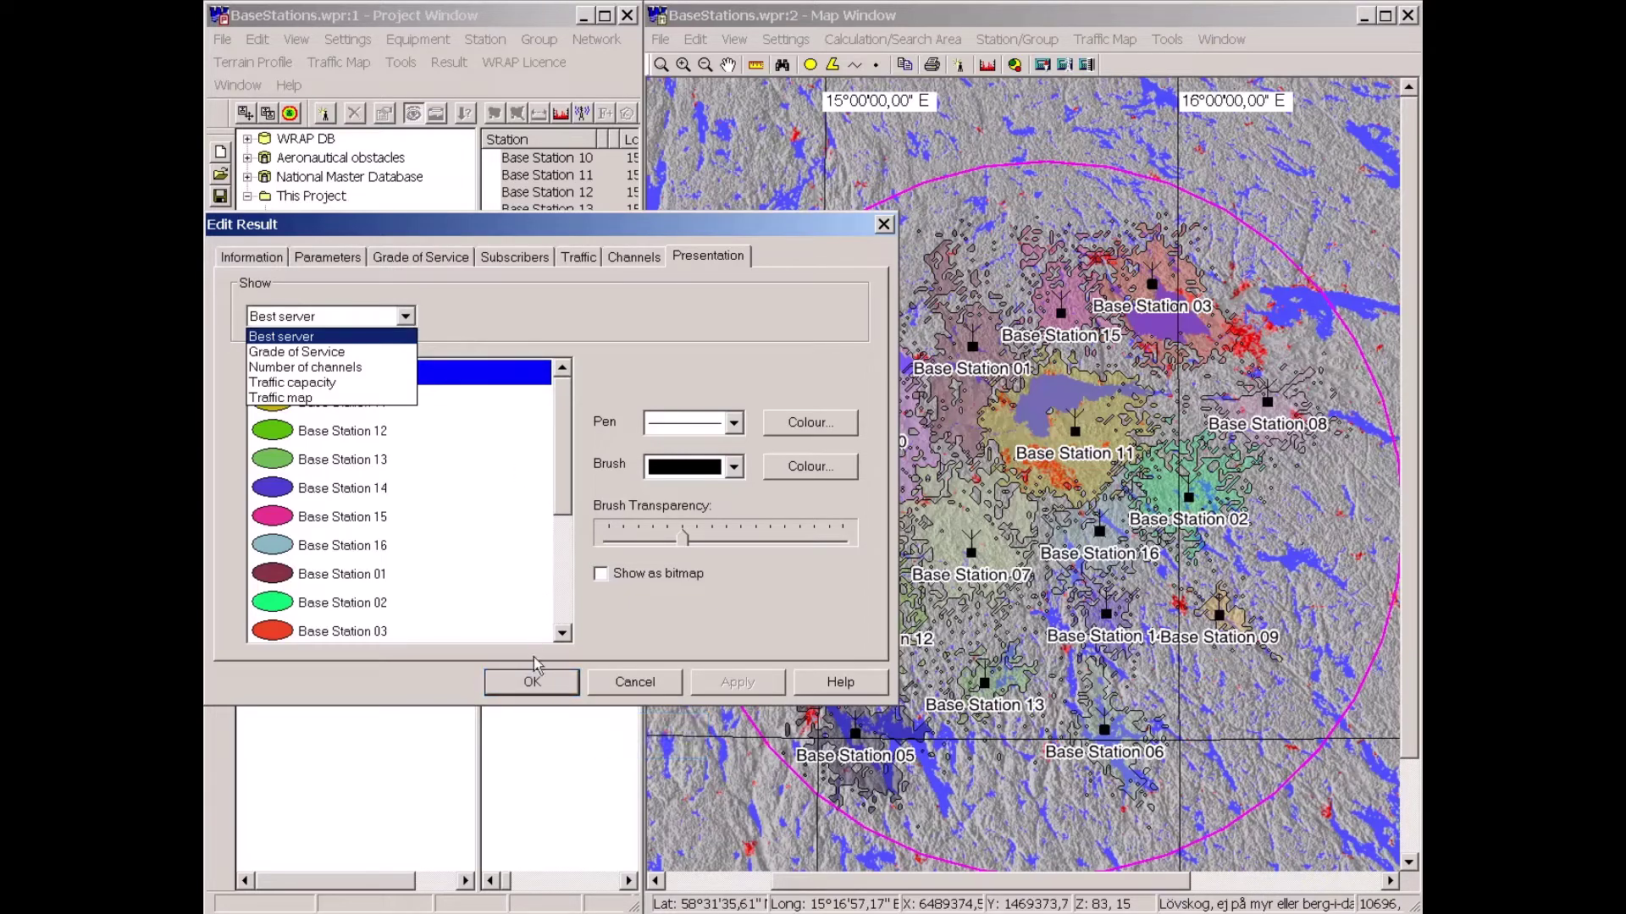
{"action": "left_click", "coordinate": [535, 687]}
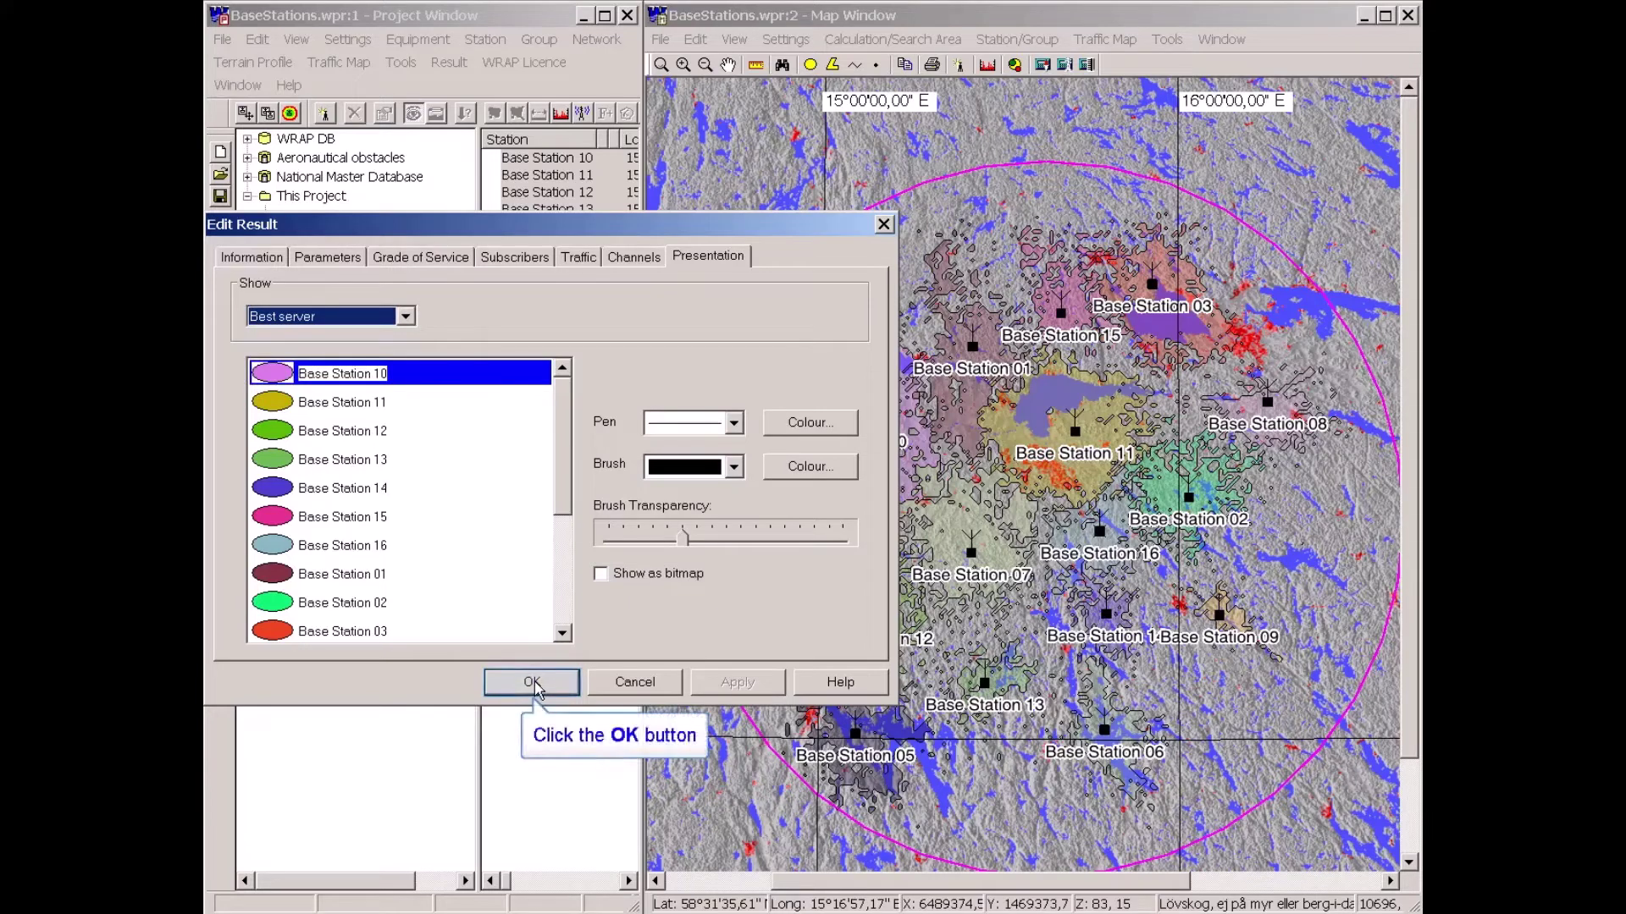
{"action": "left_click", "coordinate": [533, 682]}
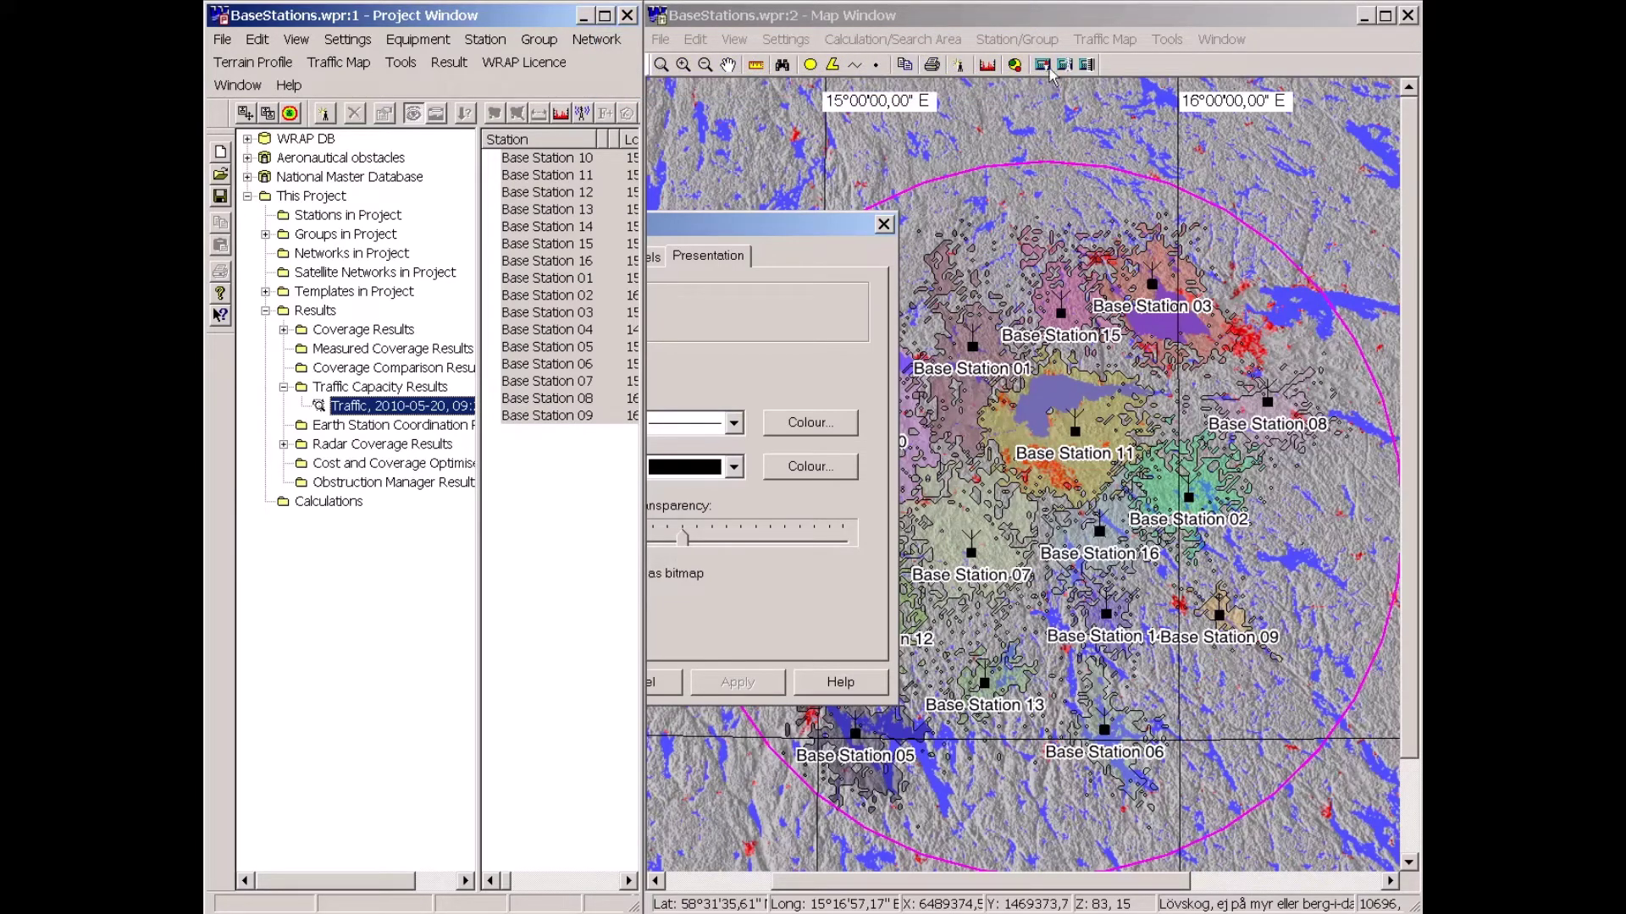
- Look at the Erlang B and Erlang C traffic calculations in the Radio Calculator and close it
{"action": "left_click", "coordinate": [1053, 23]}
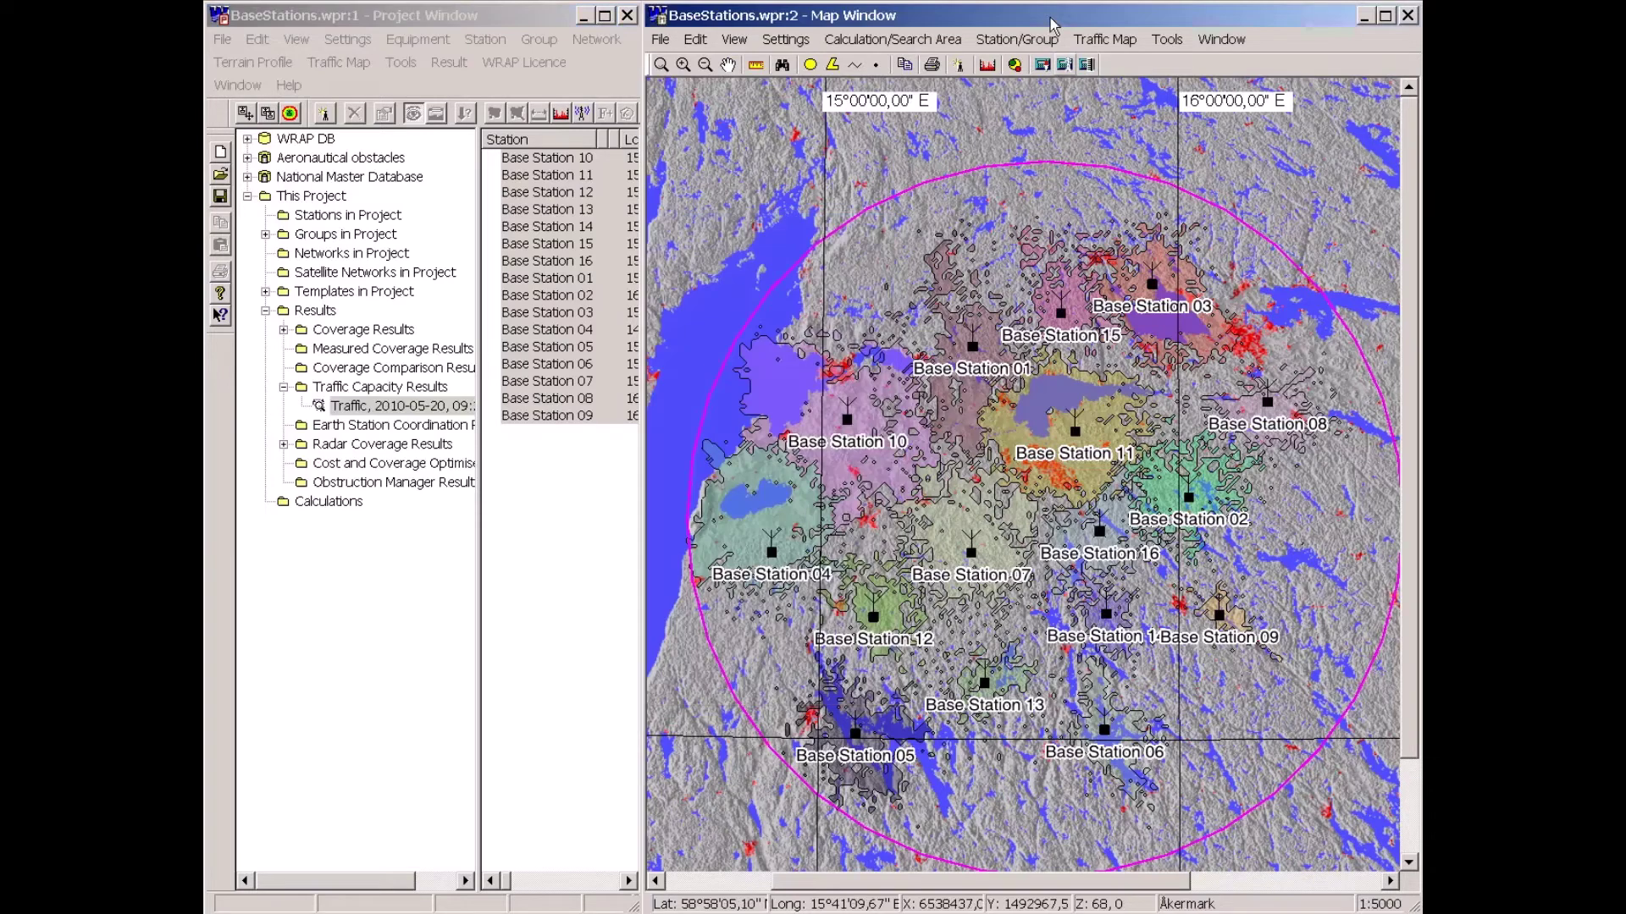
{"action": "left_click", "coordinate": [1066, 65]}
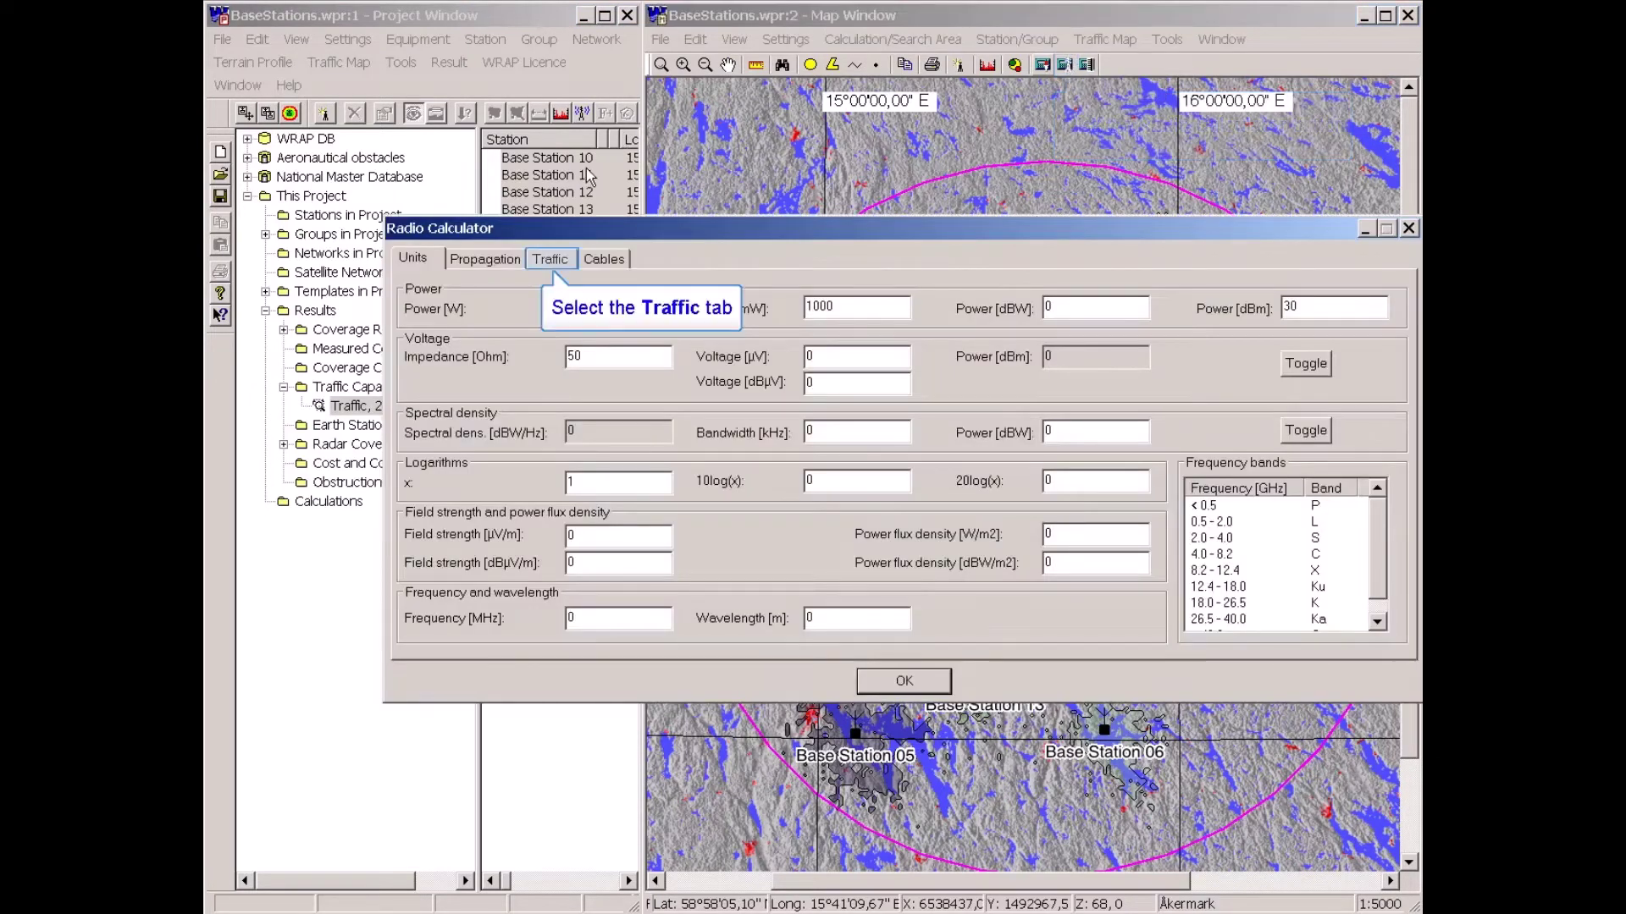
{"action": "left_click", "coordinate": [551, 261]}
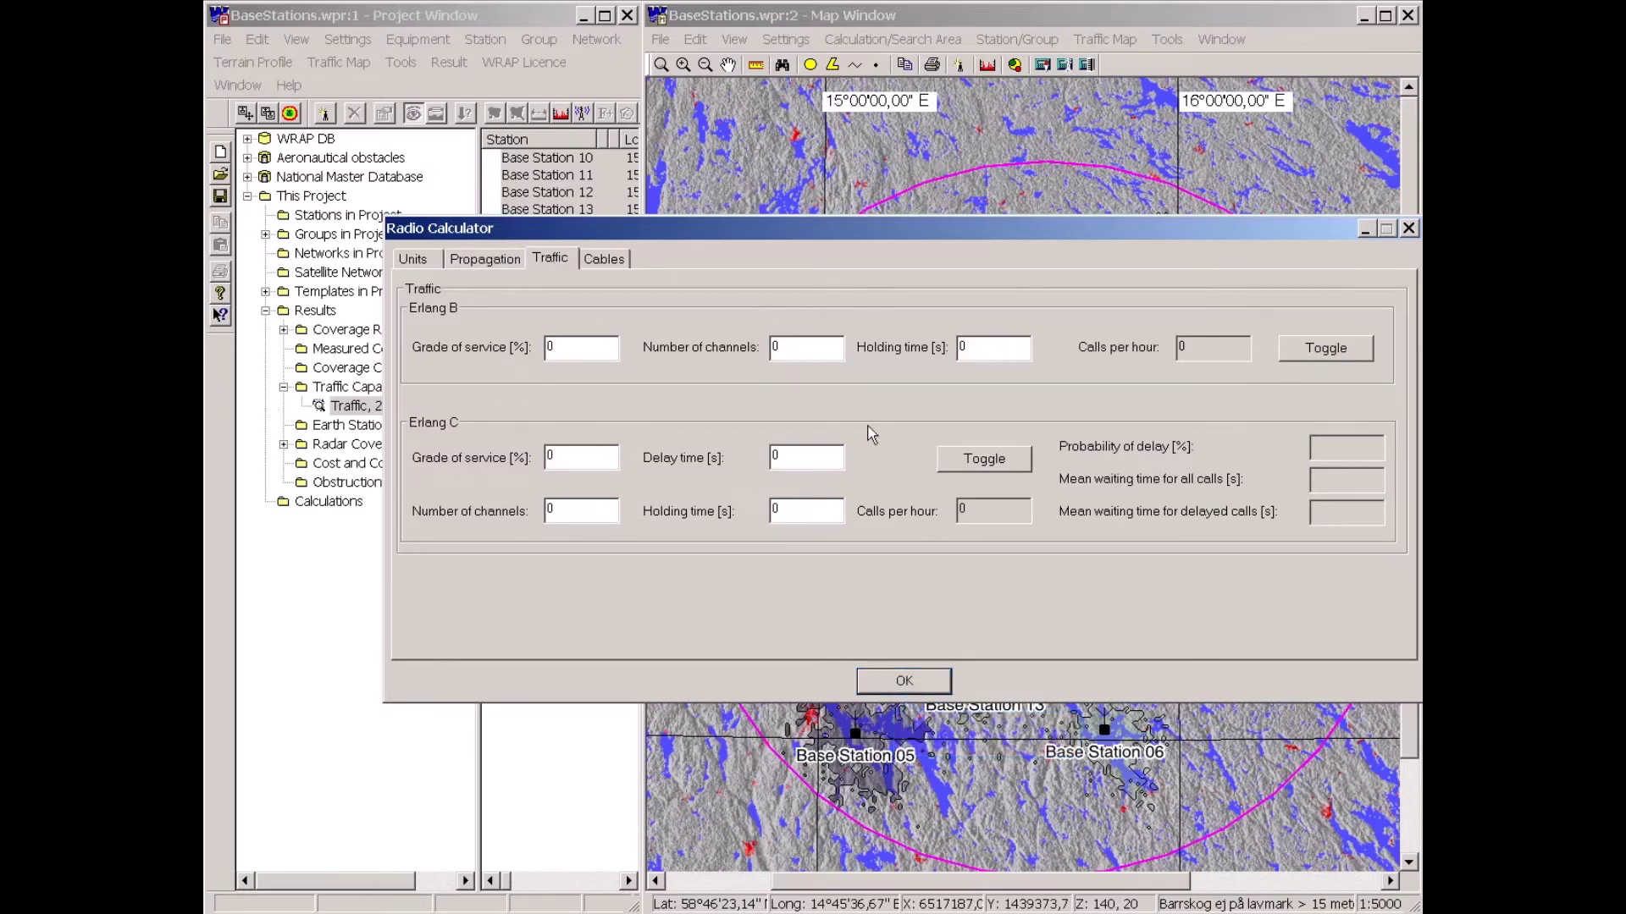
{"action": "left_click", "coordinate": [921, 682]}
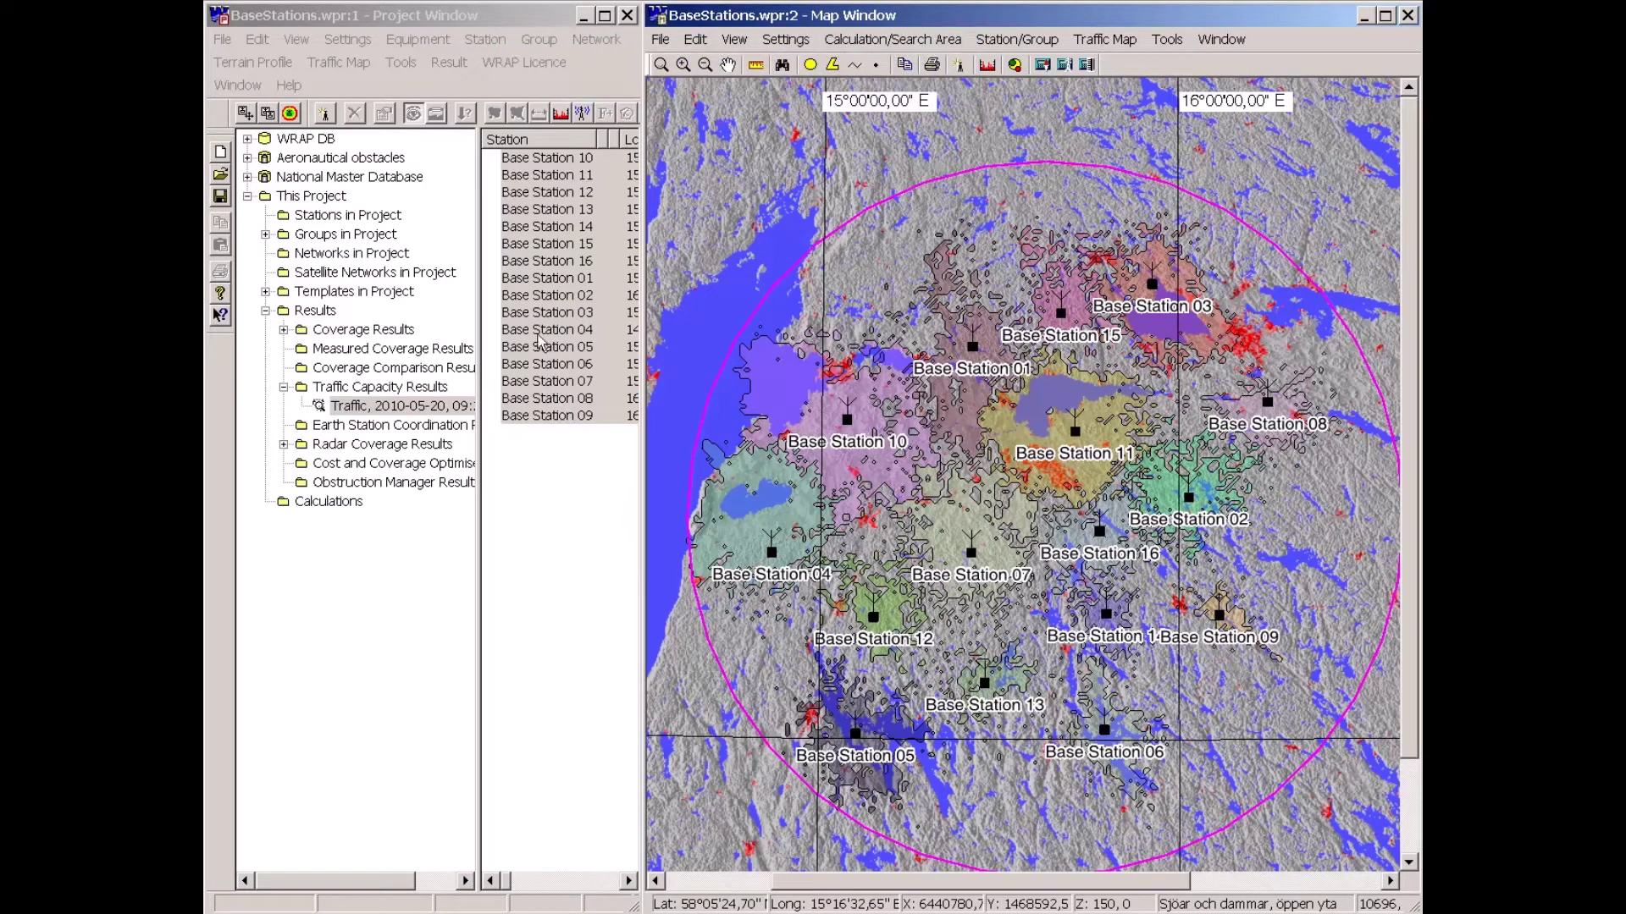
- Set Base Station 12 as Tx and Base Station 13 as Rx in the map
{"action": "left_click", "coordinate": [507, 23]}
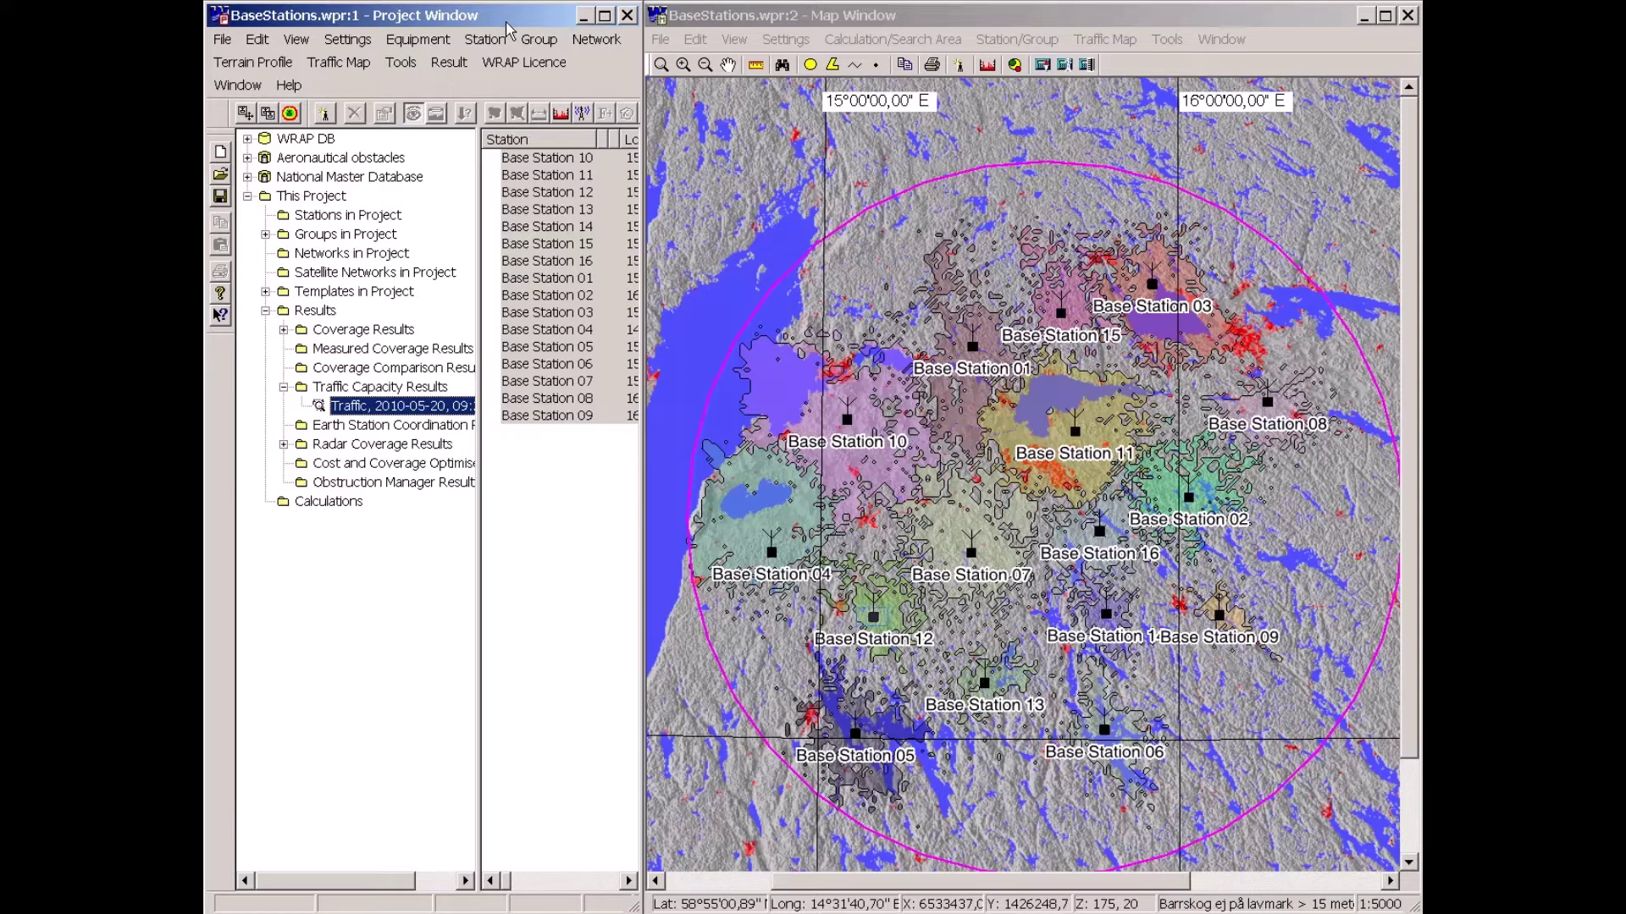
{"action": "right_click", "coordinate": [874, 620]}
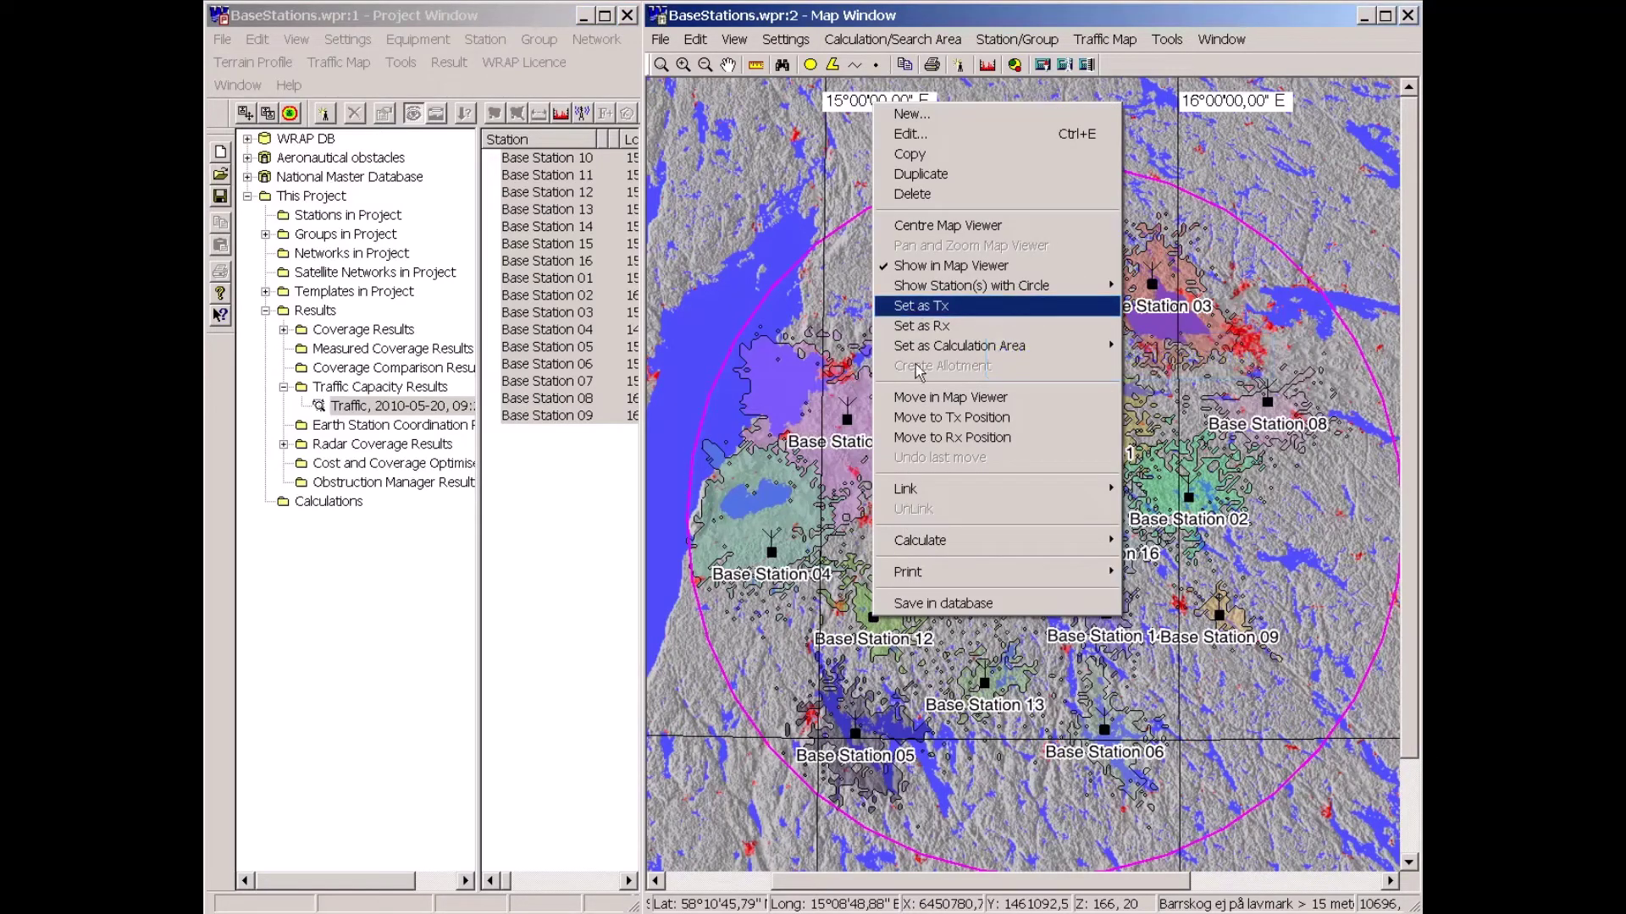
{"action": "key", "text": "Return"}
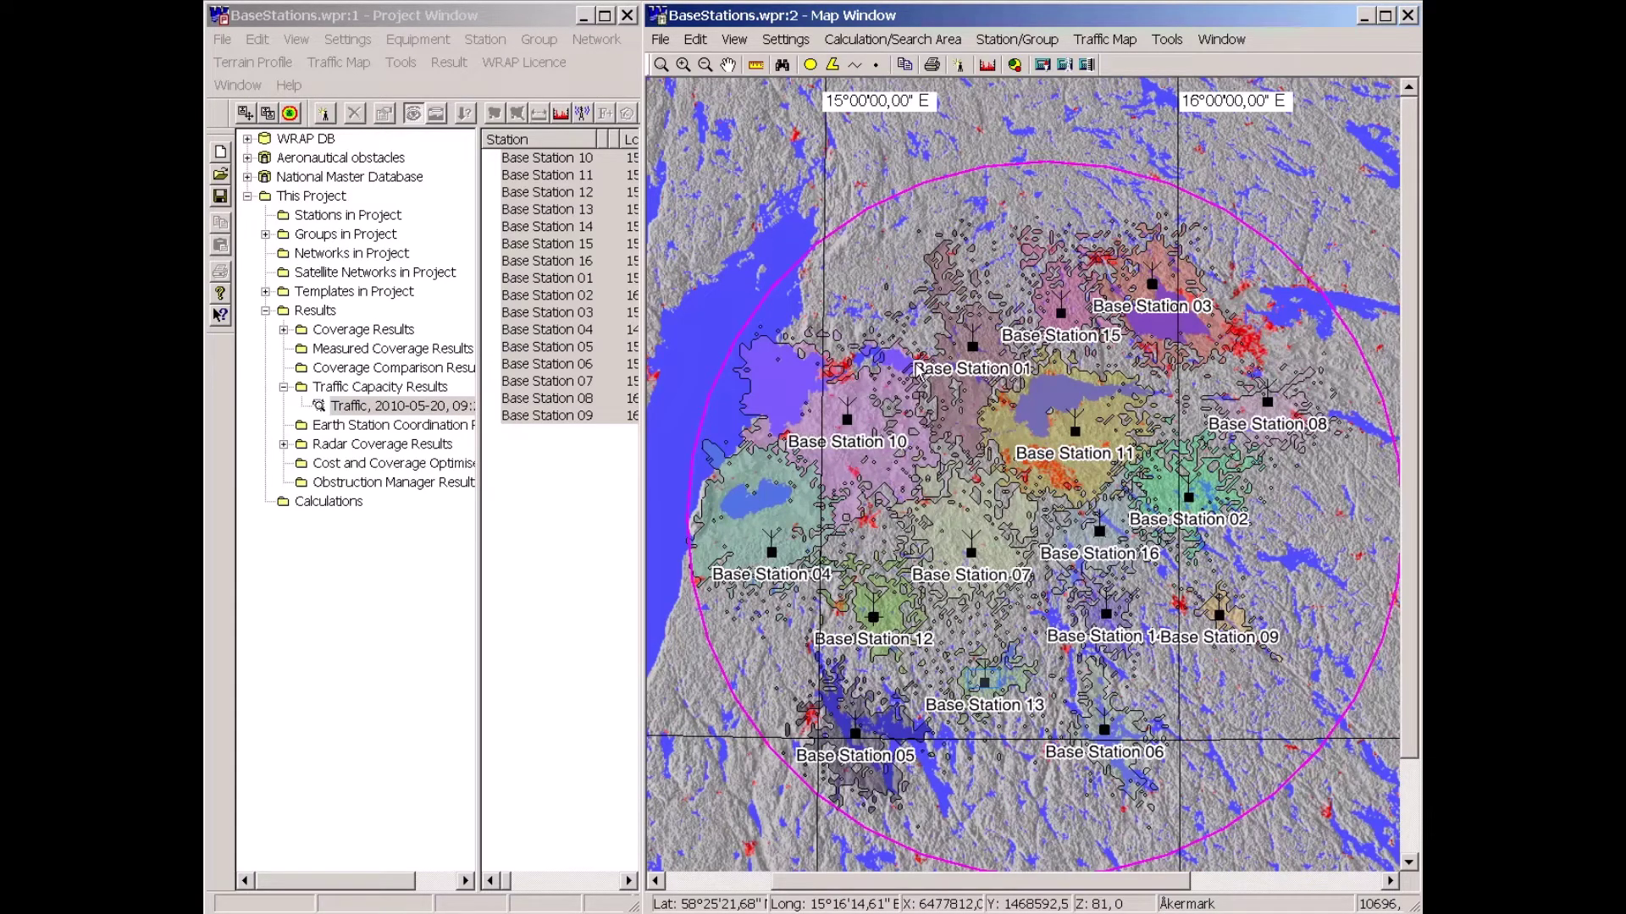
{"action": "right_click", "coordinate": [985, 684]}
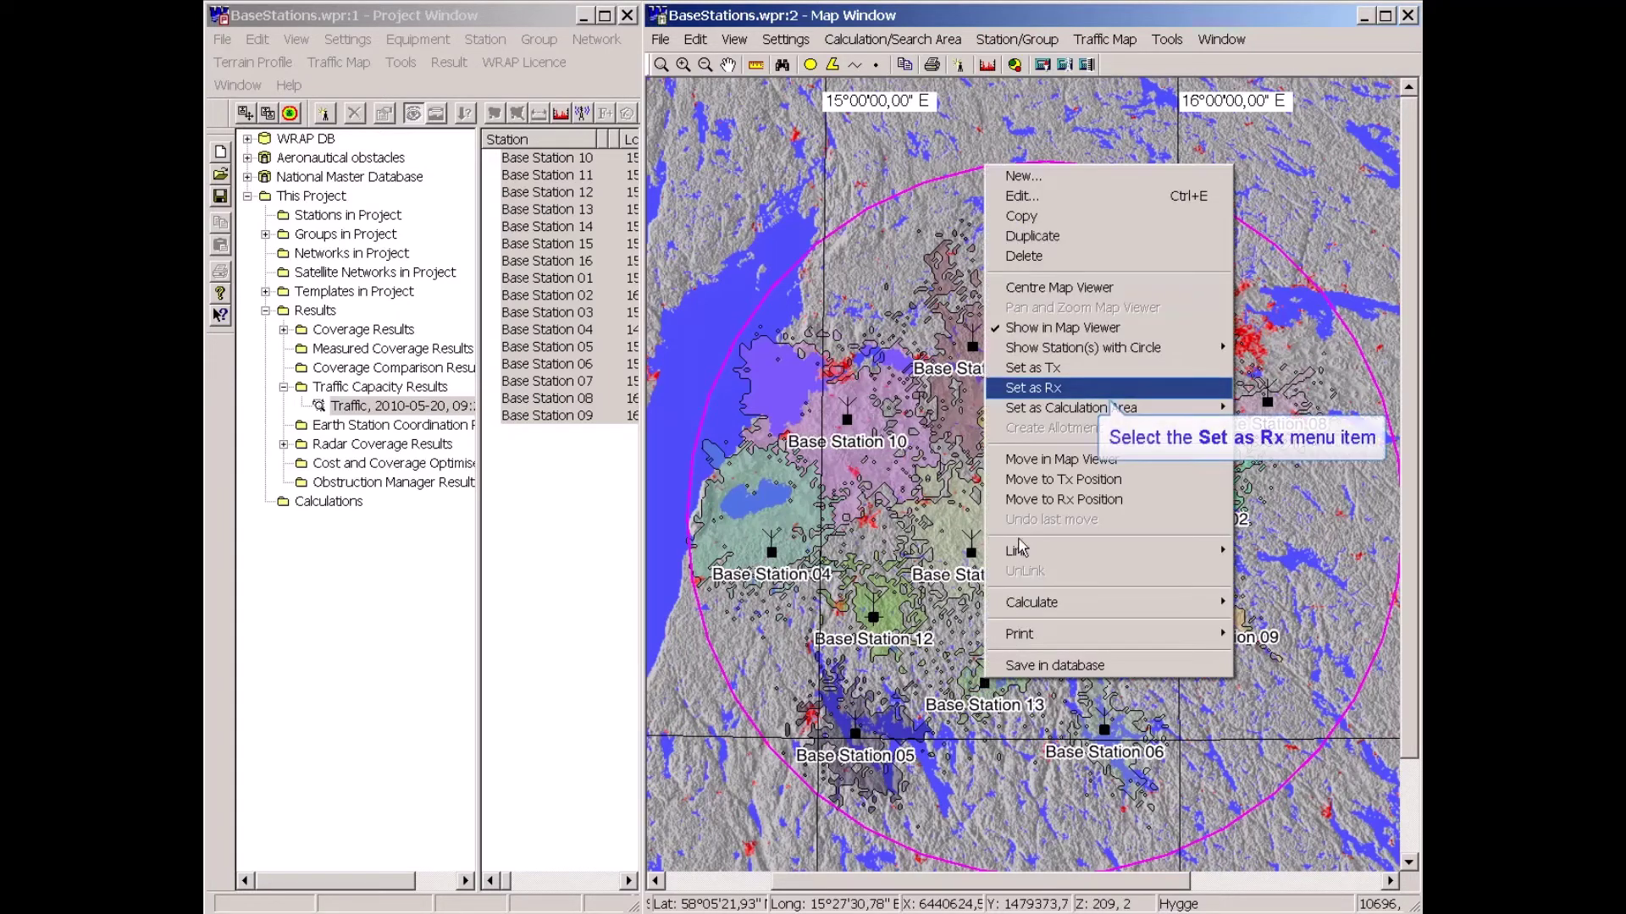
{"action": "left_click", "coordinate": [1025, 388]}
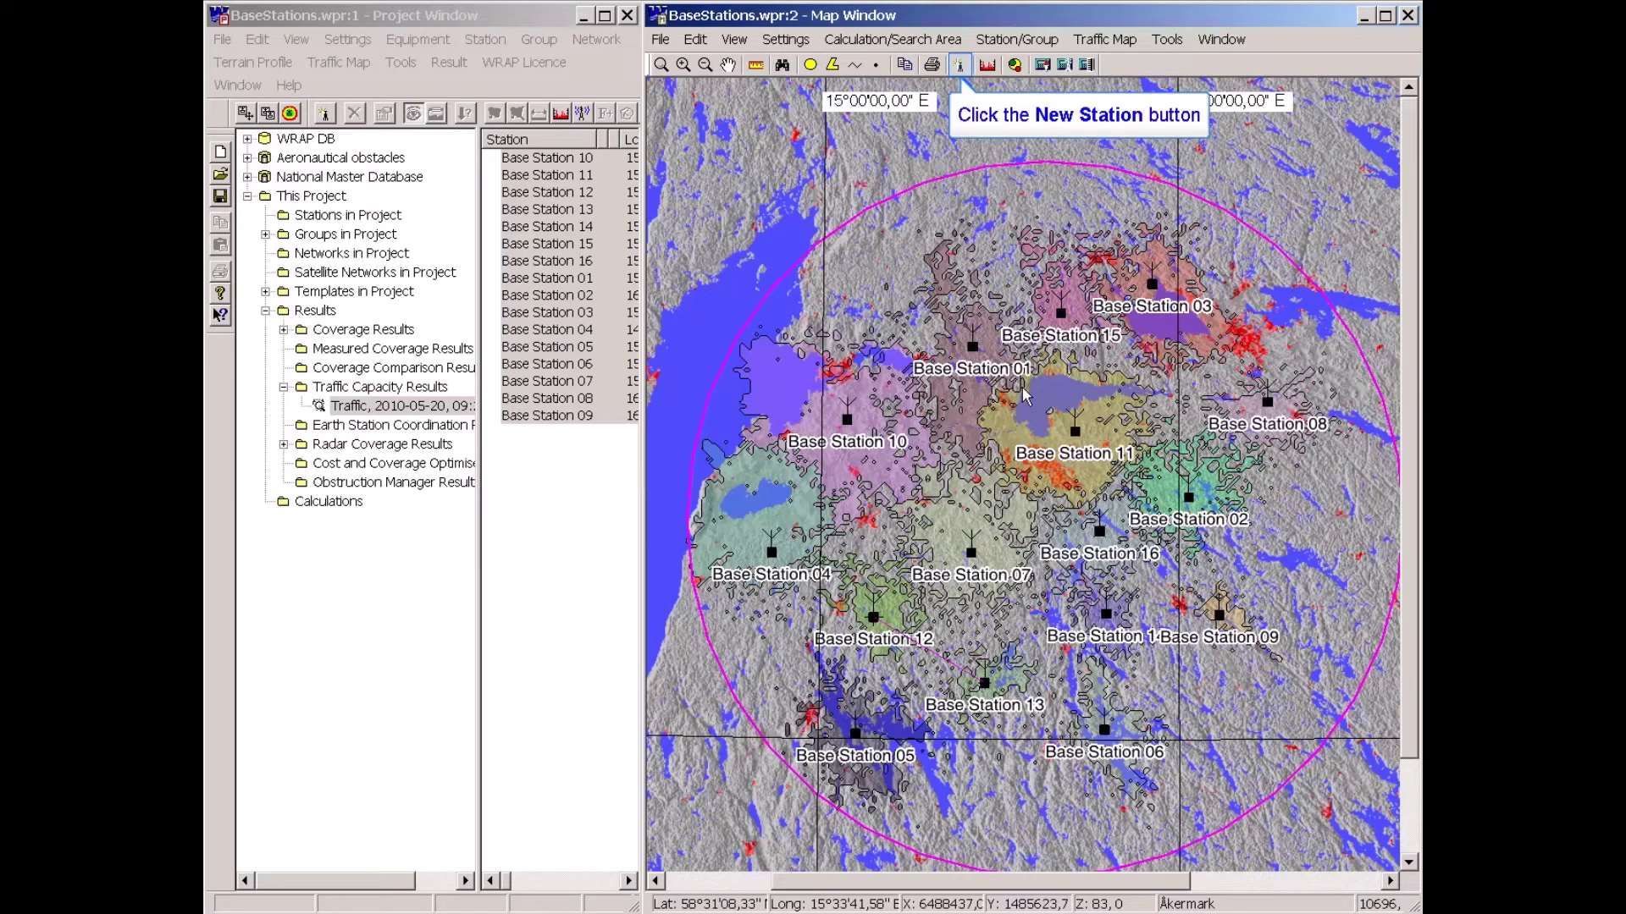
- Create a new station from the WRAP DB template Wrap Fixed station 23 GHz/ 7 MHz/ 8 Mbit/s, A
{"action": "left_click", "coordinate": [961, 66]}
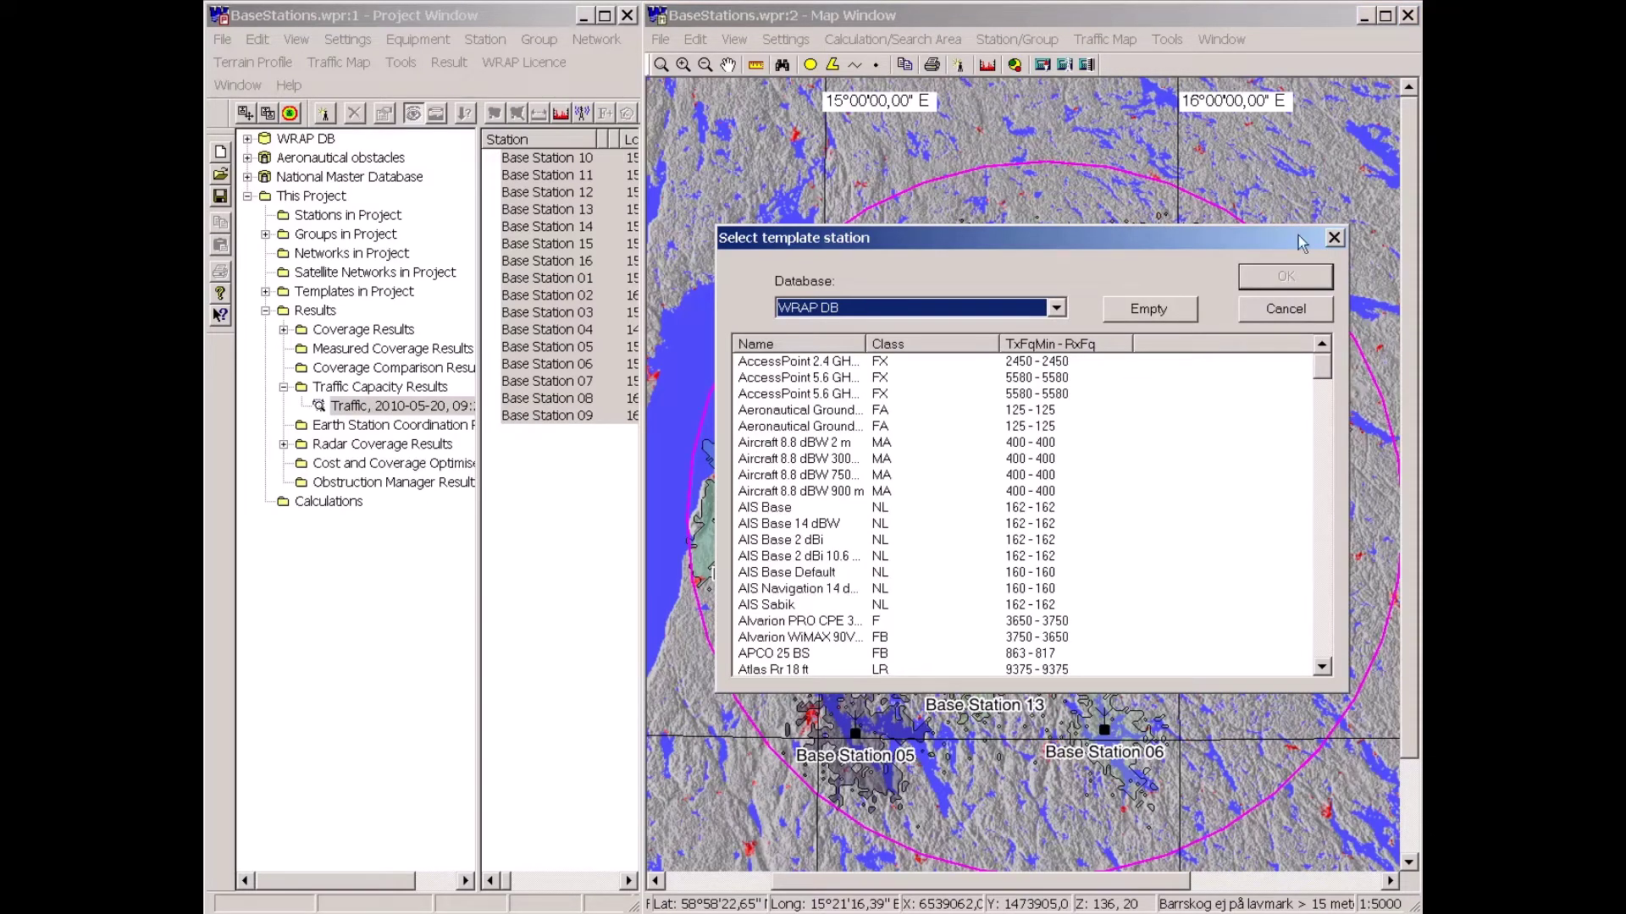
{"action": "left_click_drag", "start_coordinate": [1326, 389], "coordinate": [1350, 595]}
{"action": "scroll", "coordinate": [1281, 592], "scroll_direction": "down", "scroll_amount": 10}
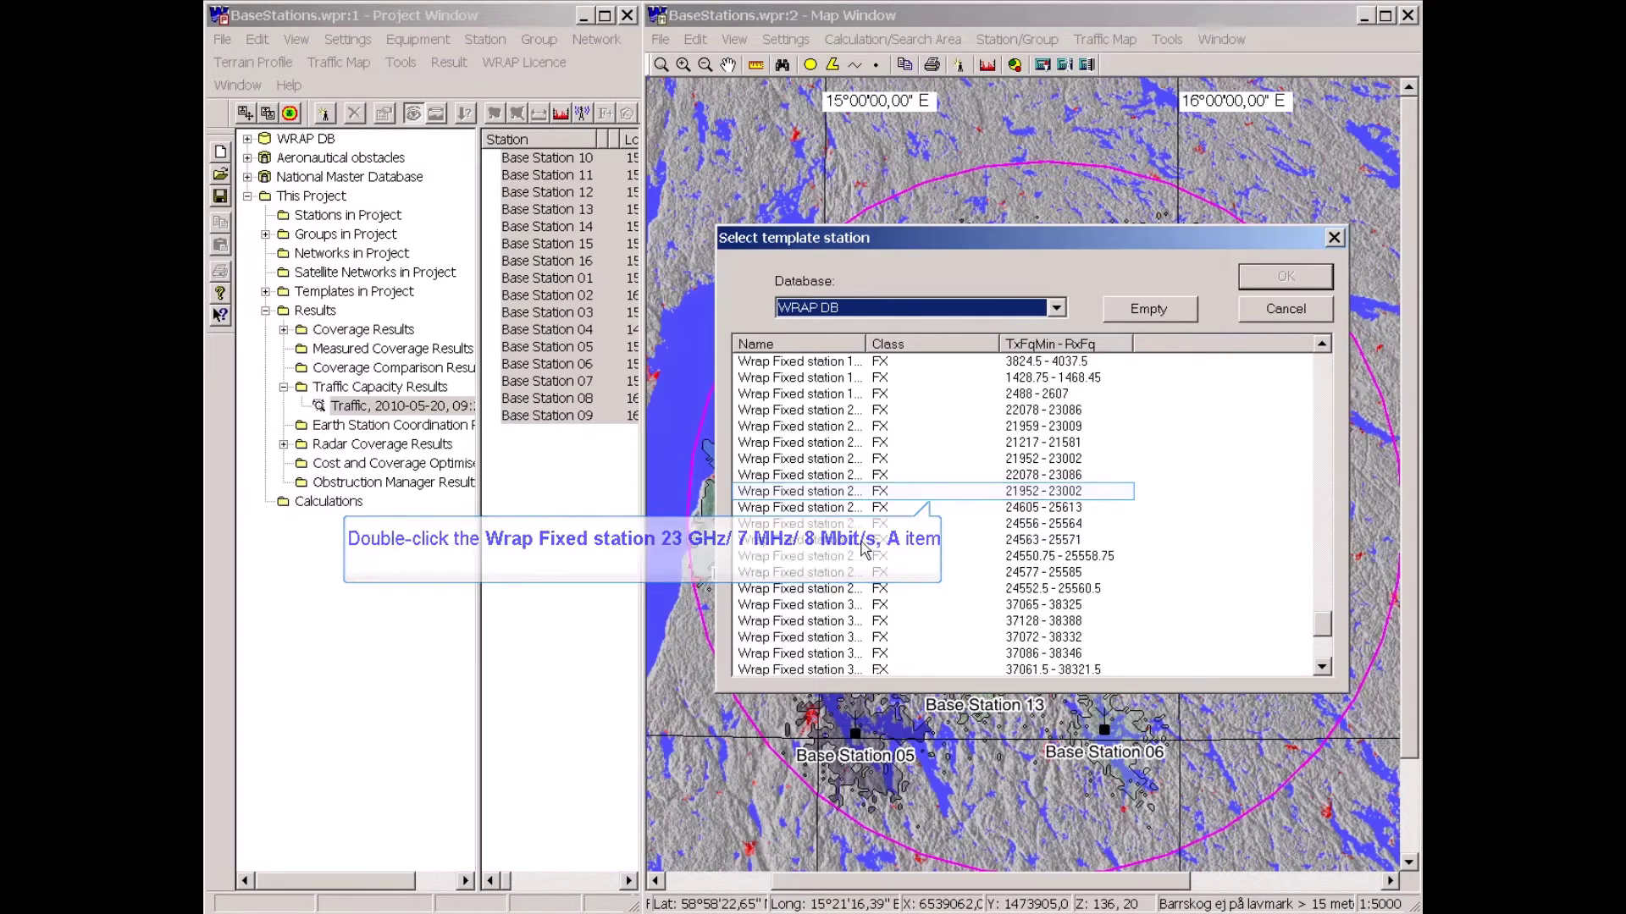
{"action": "double_click", "coordinate": [815, 499]}
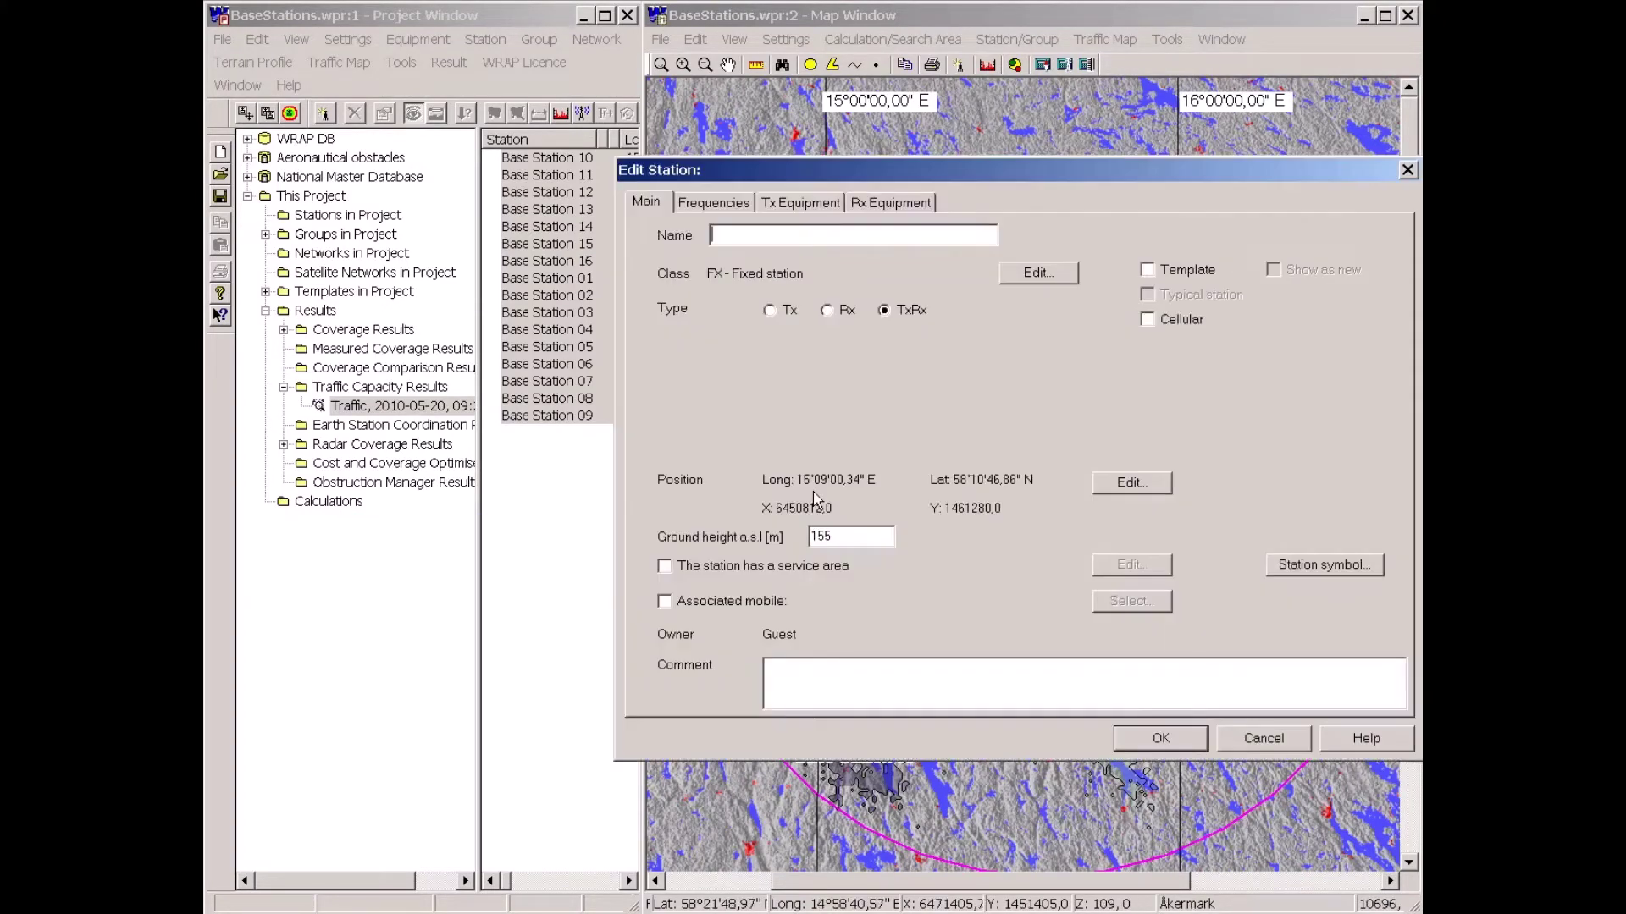
- Name the two ends of the new radio link Link A and Link B, checking Link A's frequencies before accepting it
{"action": "type", "text": "Link A"}
{"action": "left_click", "coordinate": [720, 203]}
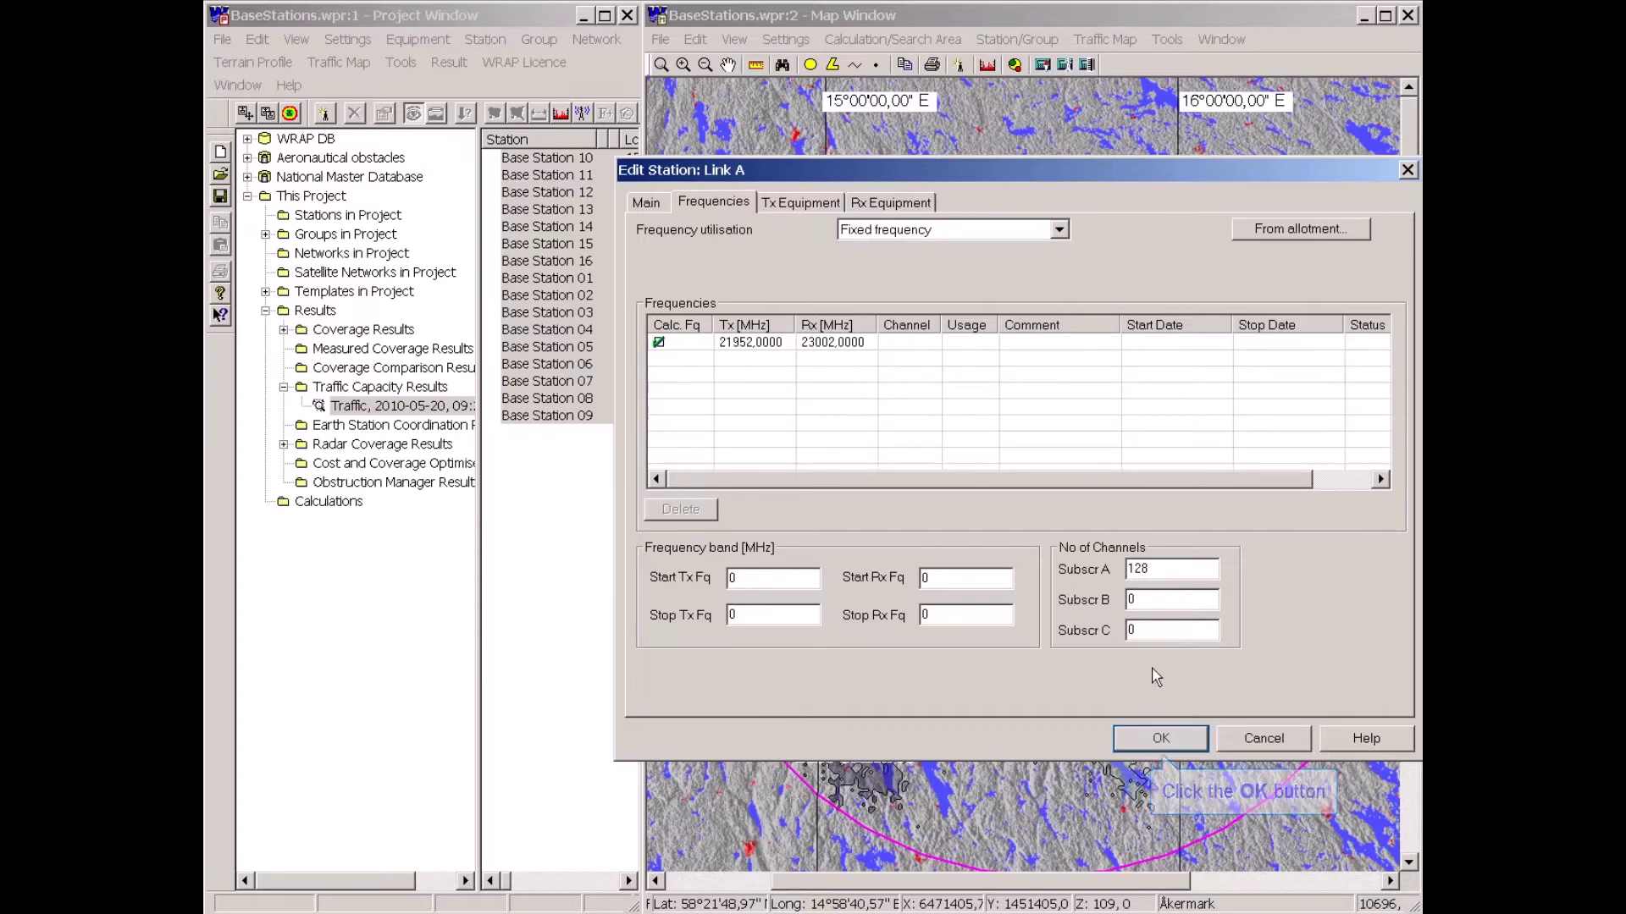
{"action": "left_click", "coordinate": [1160, 740]}
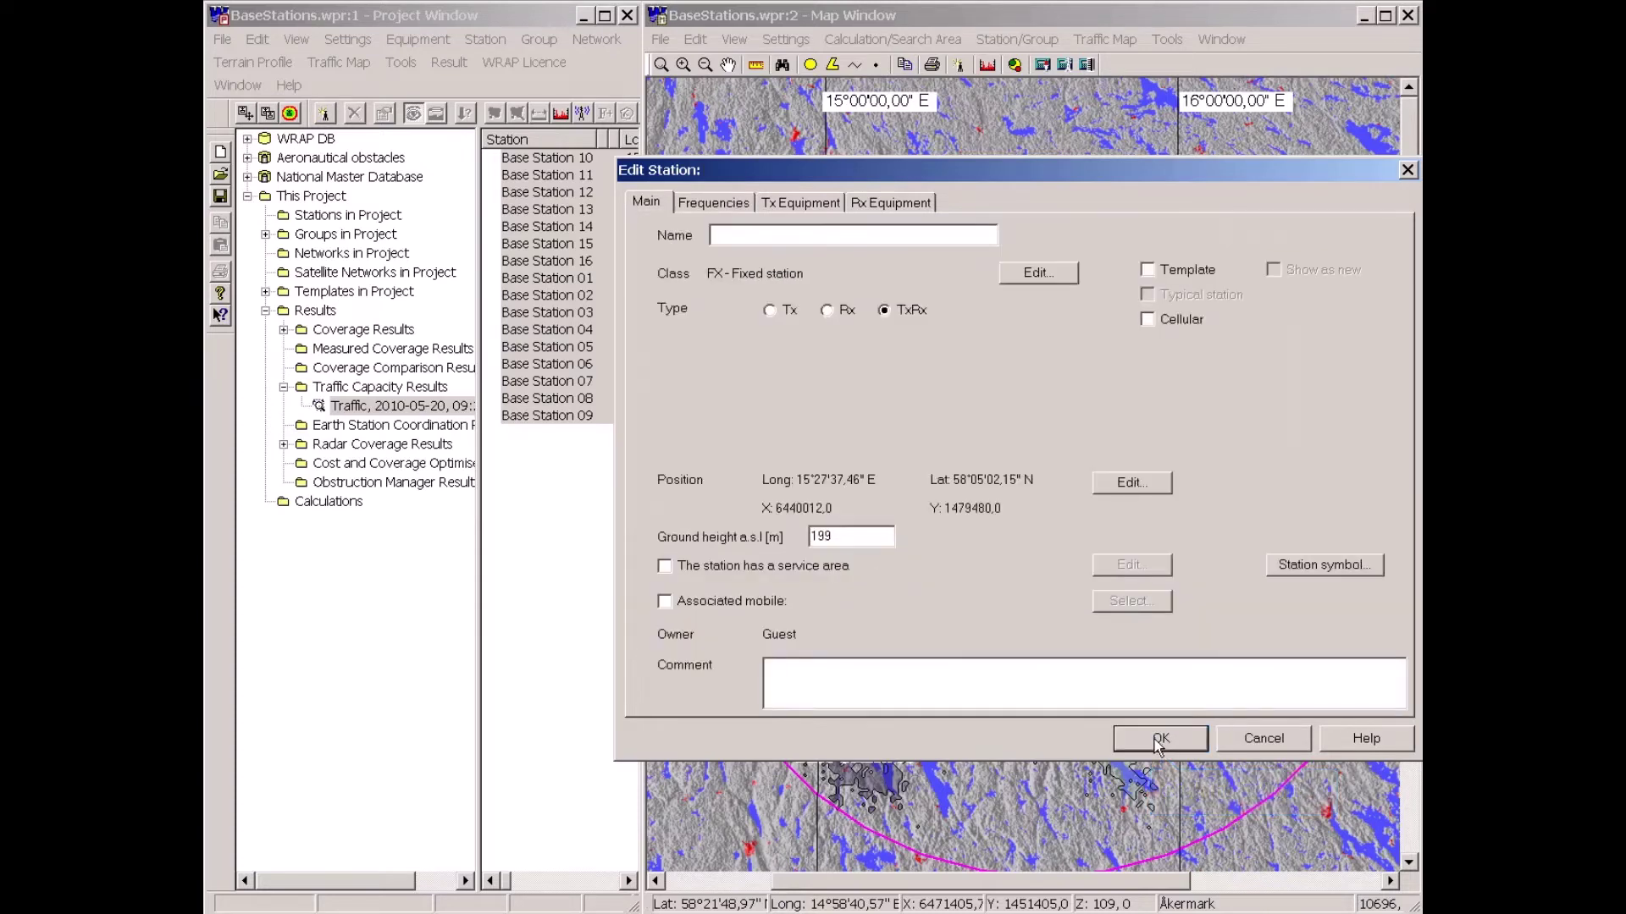
{"action": "type", "text": "Link B"}
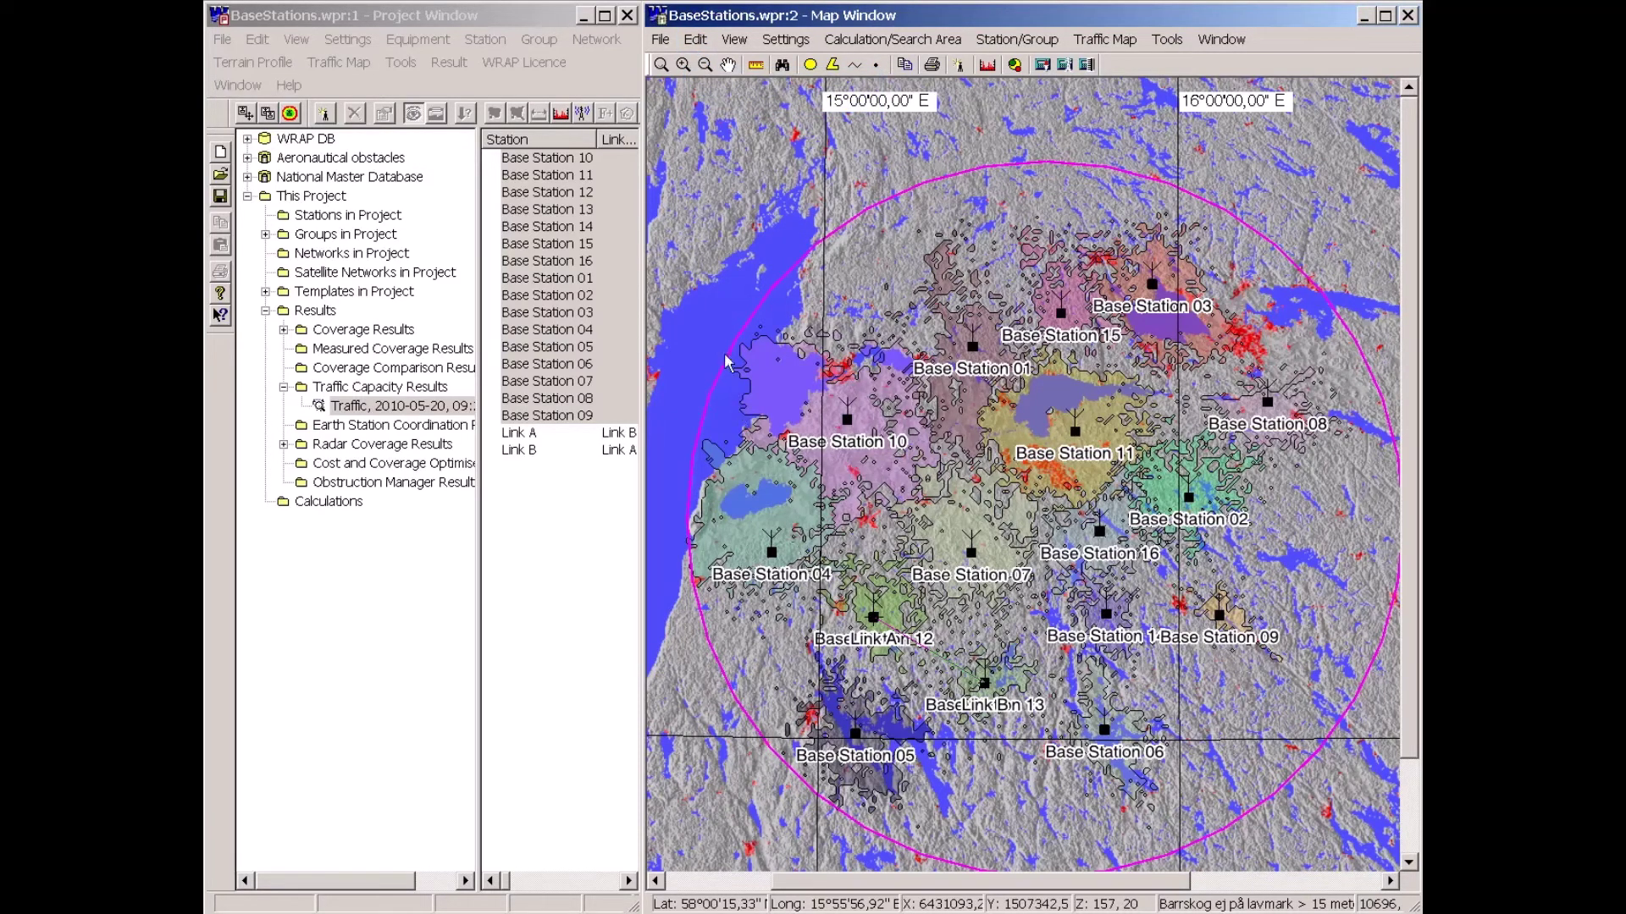
- Remove the profile and the calculation area from the map
{"action": "left_click", "coordinate": [695, 39]}
{"action": "mouse_move", "coordinate": [737, 83]}
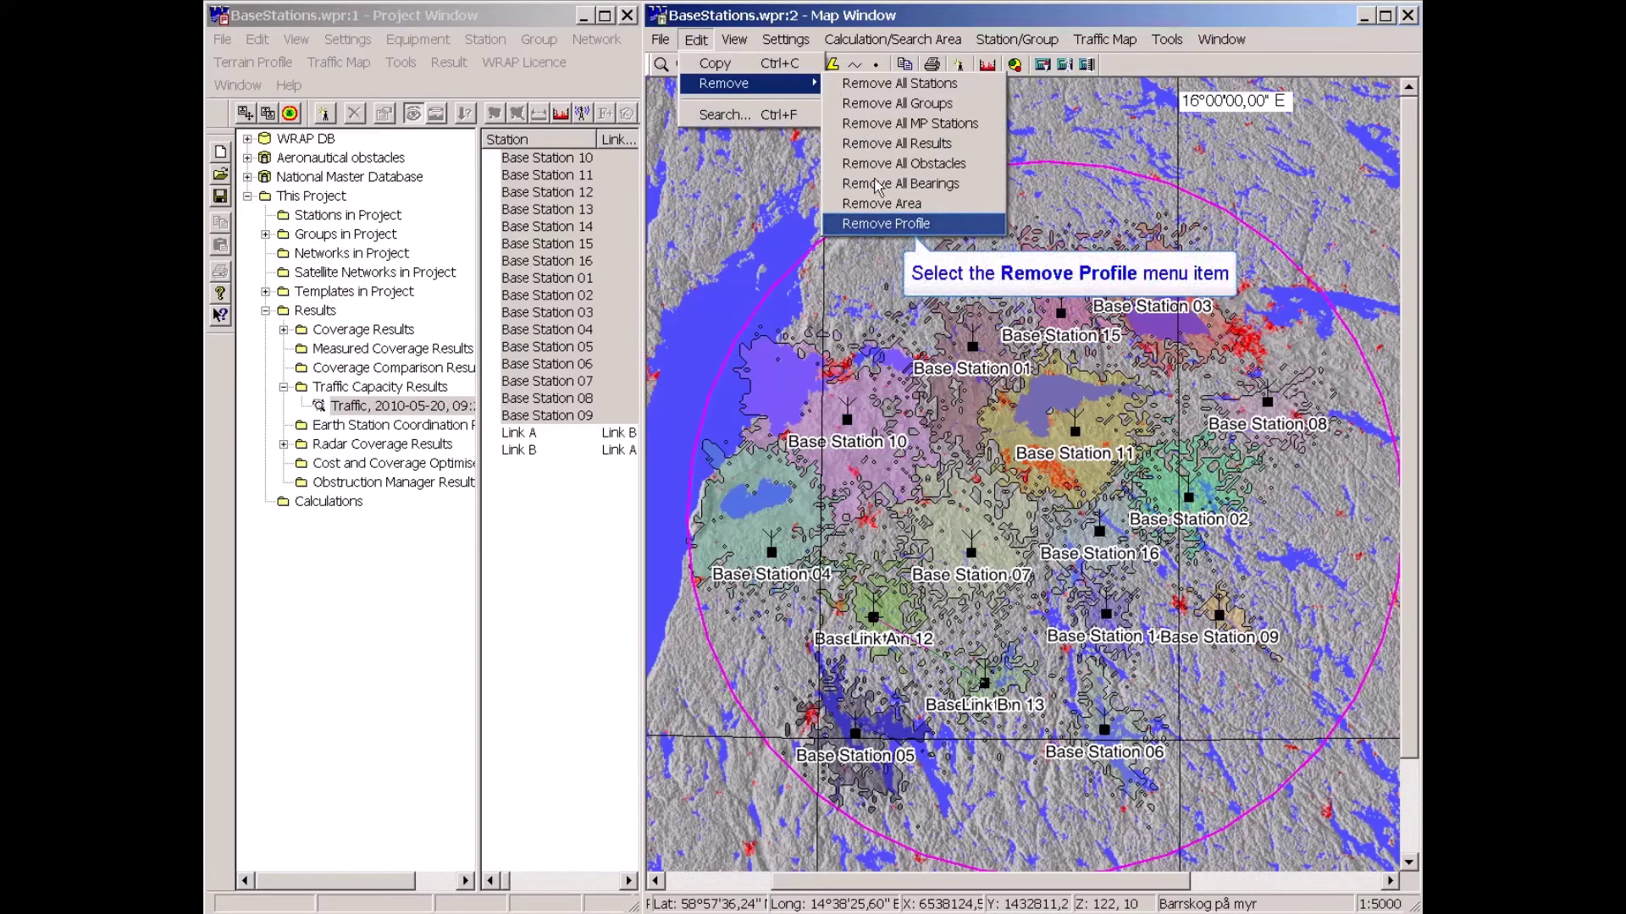
{"action": "left_click", "coordinate": [885, 224]}
{"action": "left_click", "coordinate": [695, 39]}
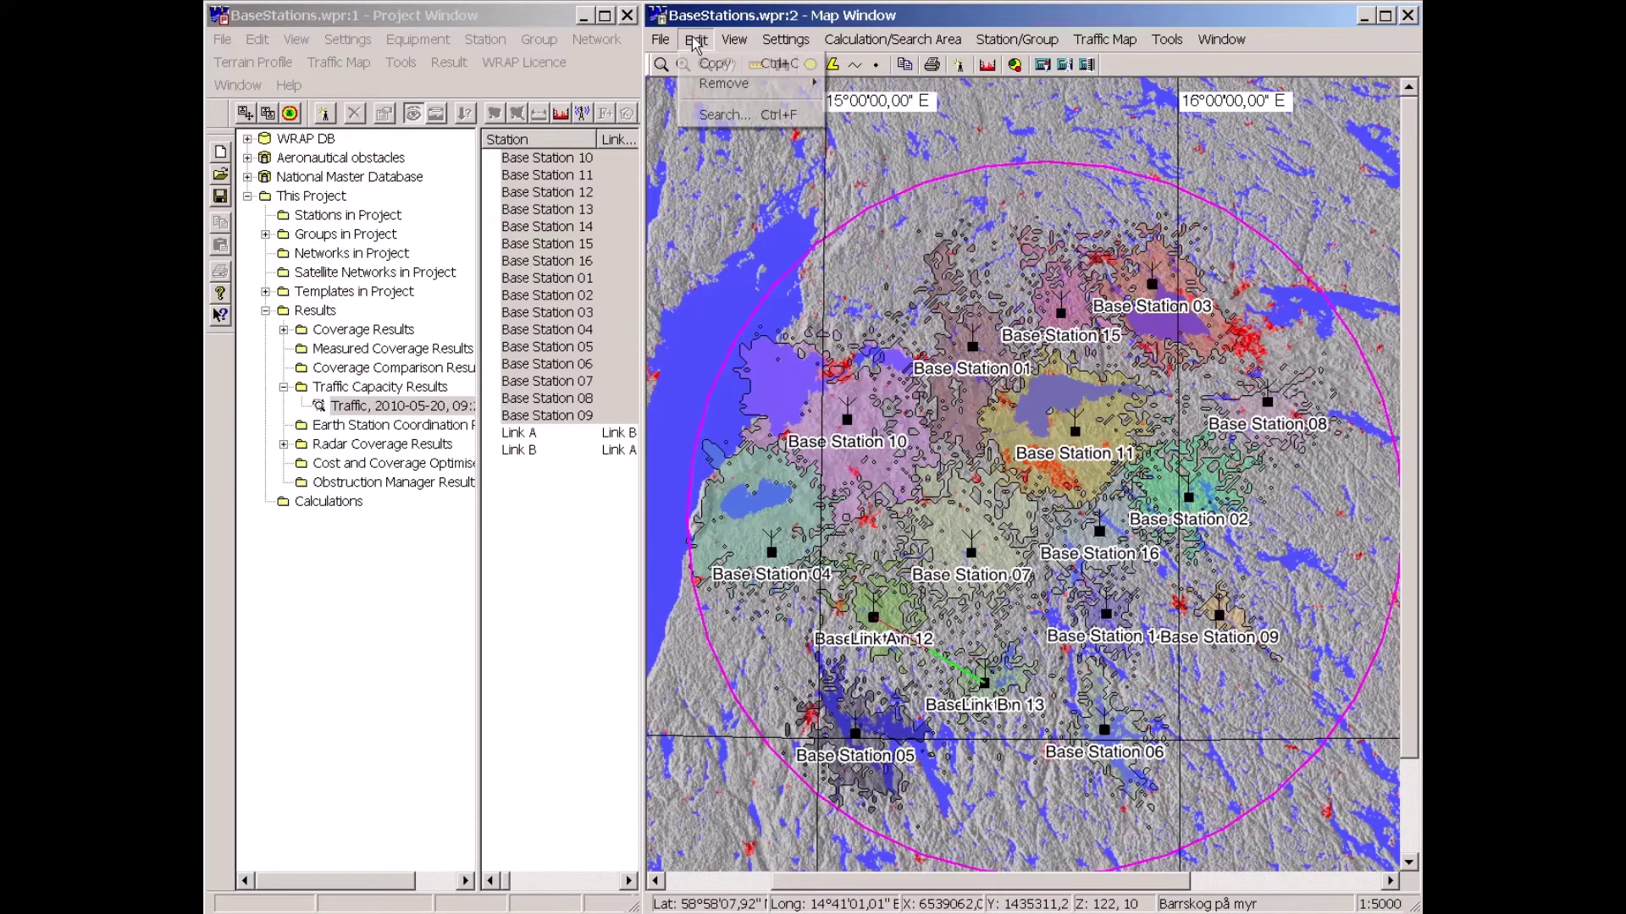
{"action": "mouse_move", "coordinate": [736, 83]}
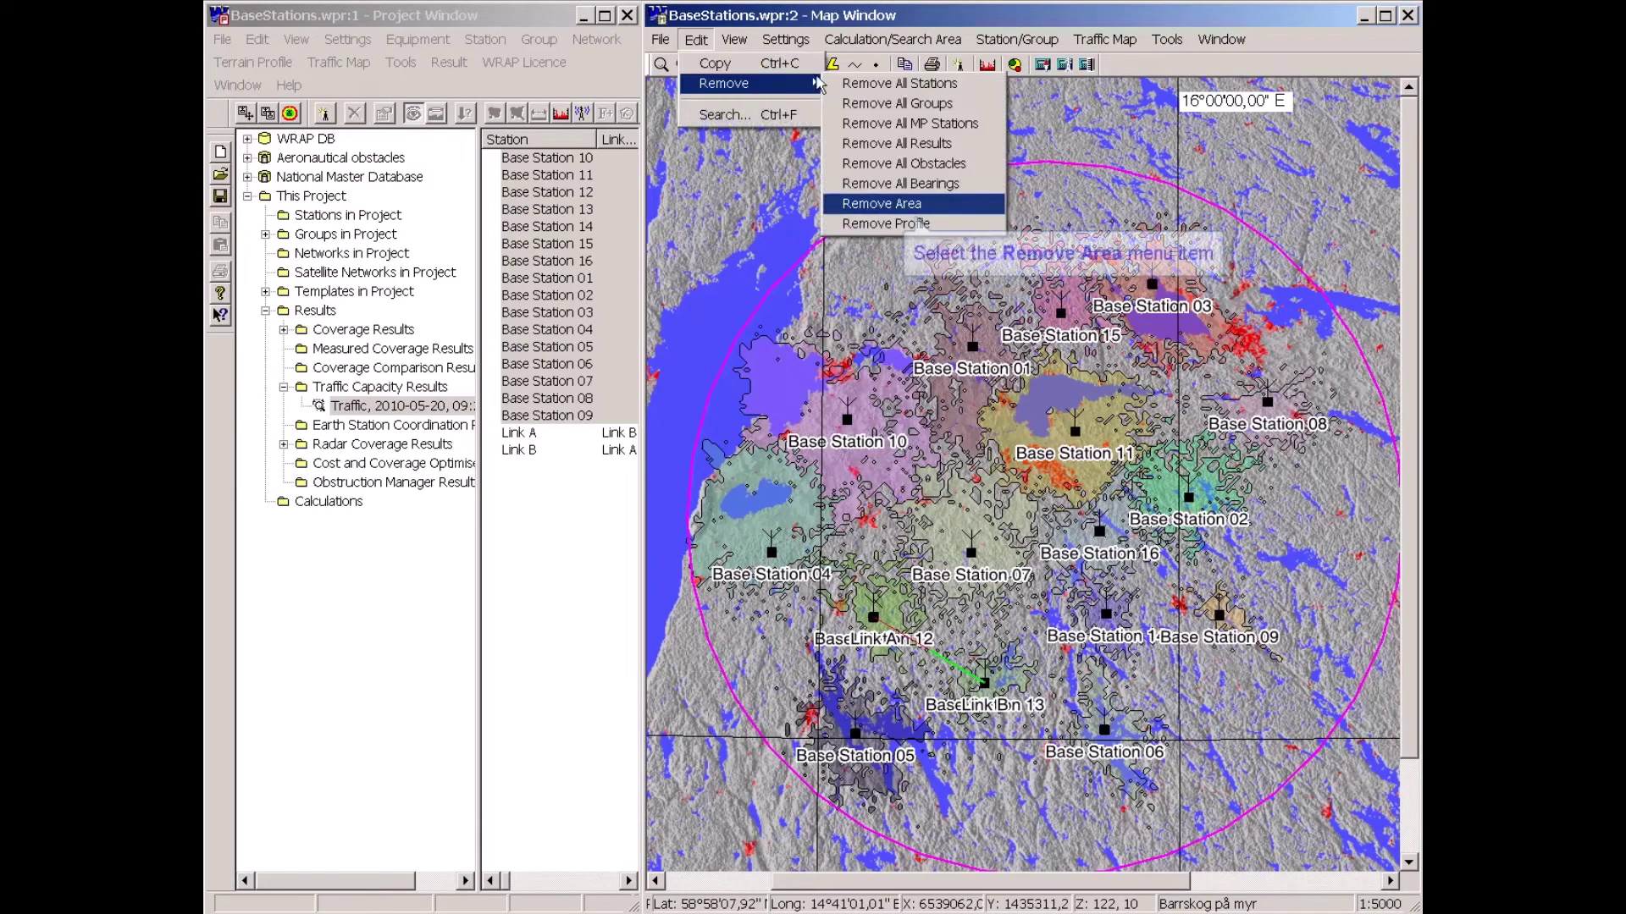
{"action": "left_click", "coordinate": [863, 204]}
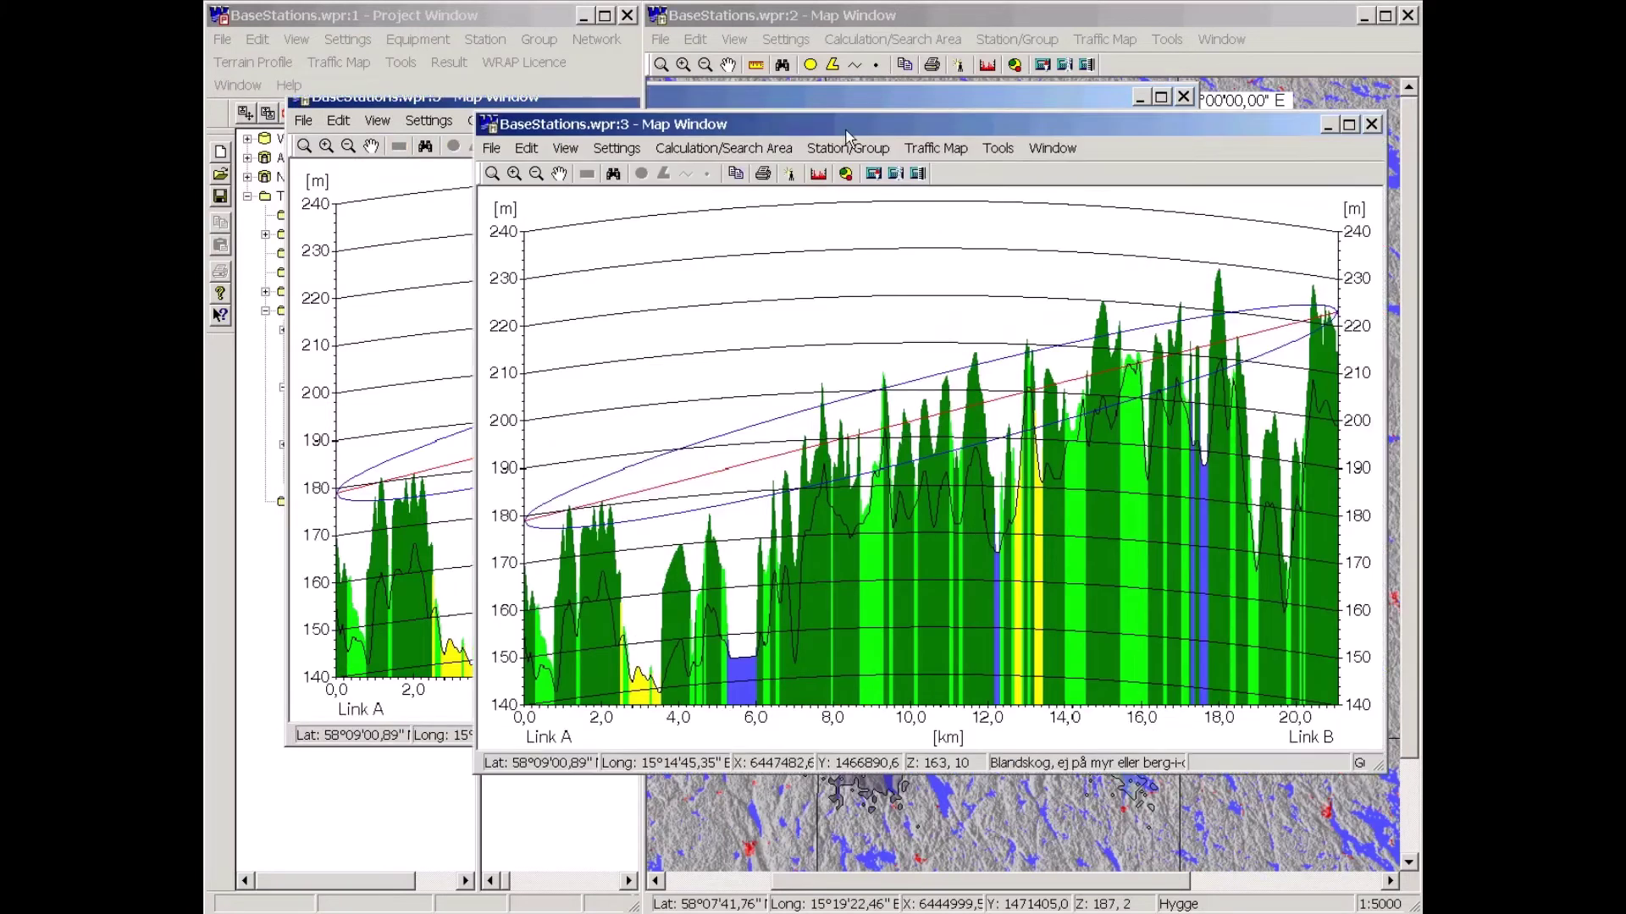
- Move and narrow the Link A–Link B terrain profile window to uncover the station list, and review Link A's radio link performance
{"action": "left_click_drag", "start_coordinate": [847, 136], "coordinate": [895, 137]}
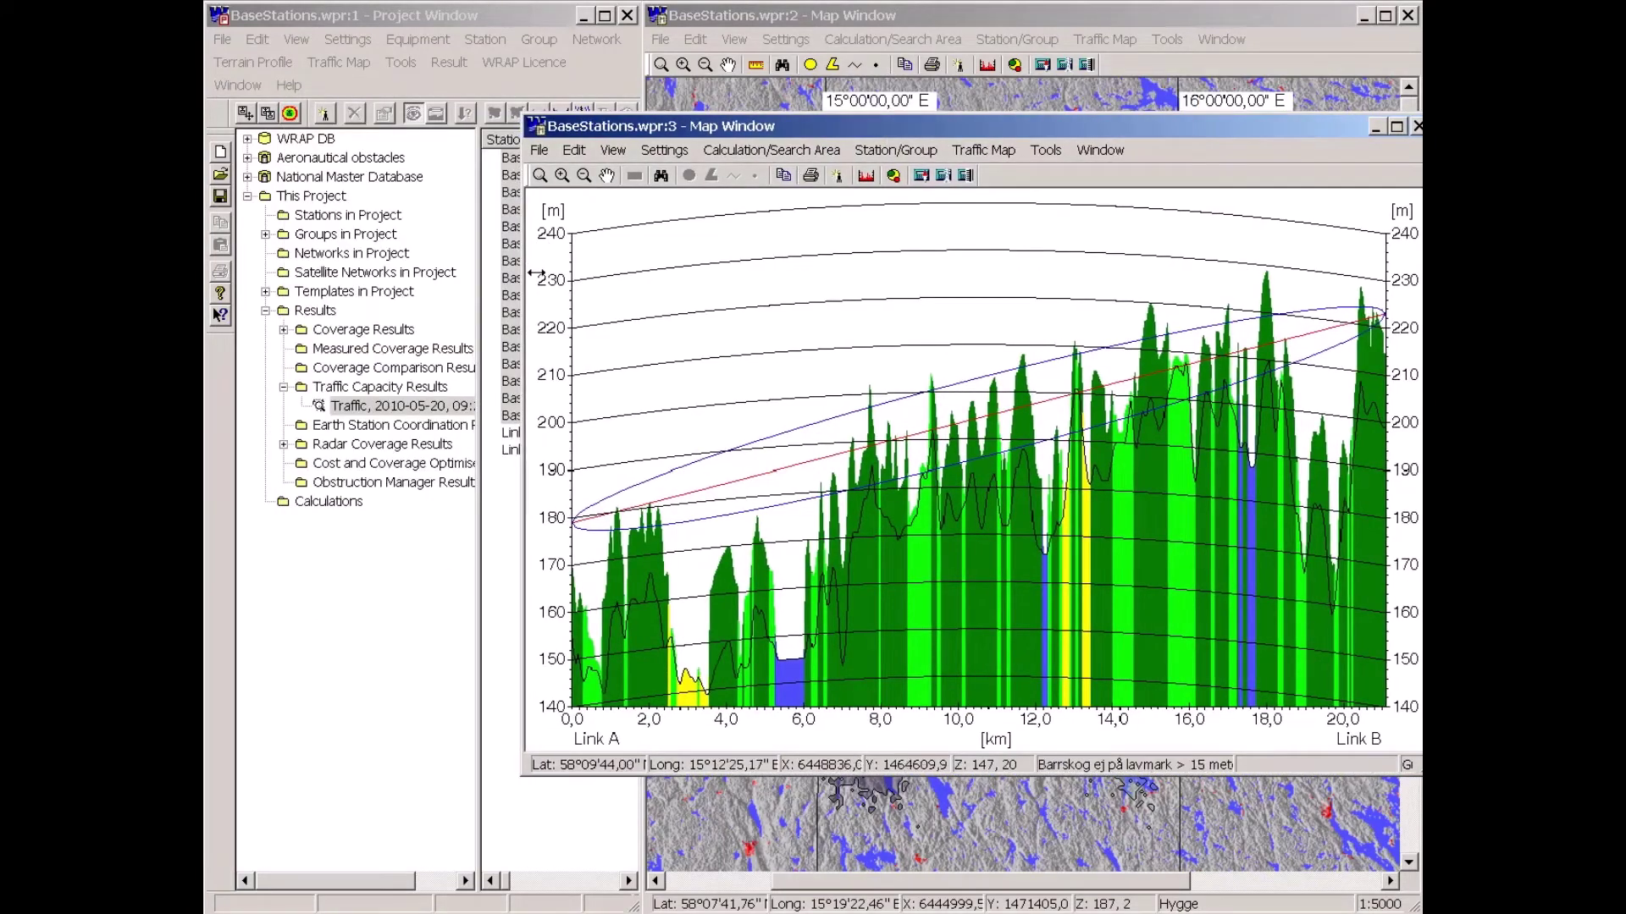
{"action": "left_click_drag", "start_coordinate": [535, 273], "coordinate": [684, 273]}
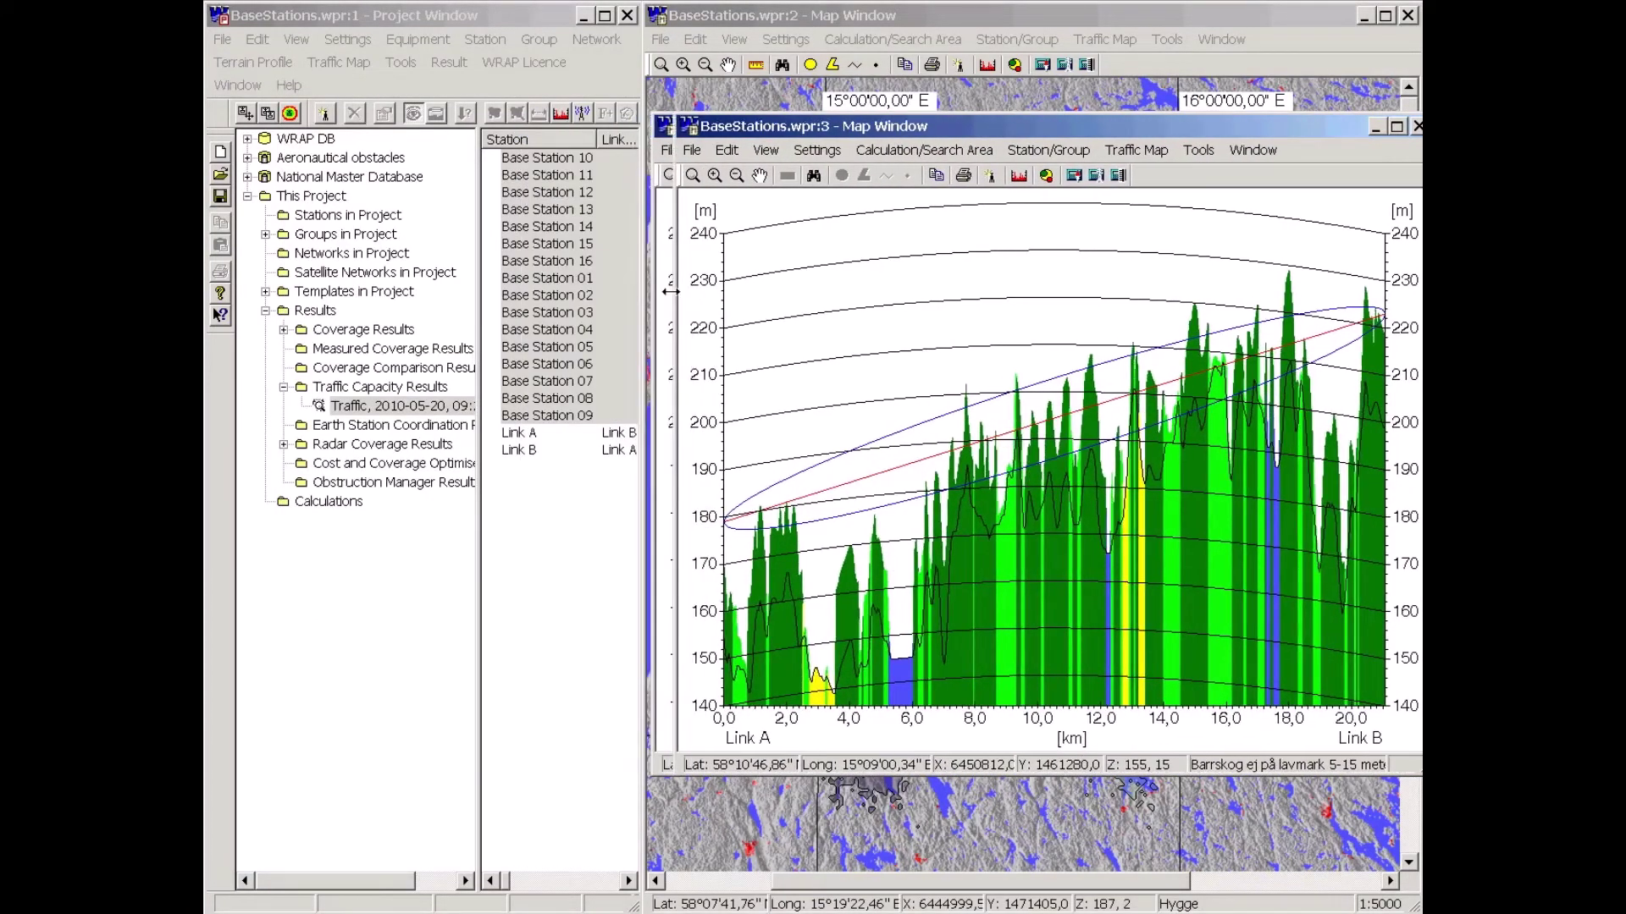
{"action": "left_click", "coordinate": [518, 437]}
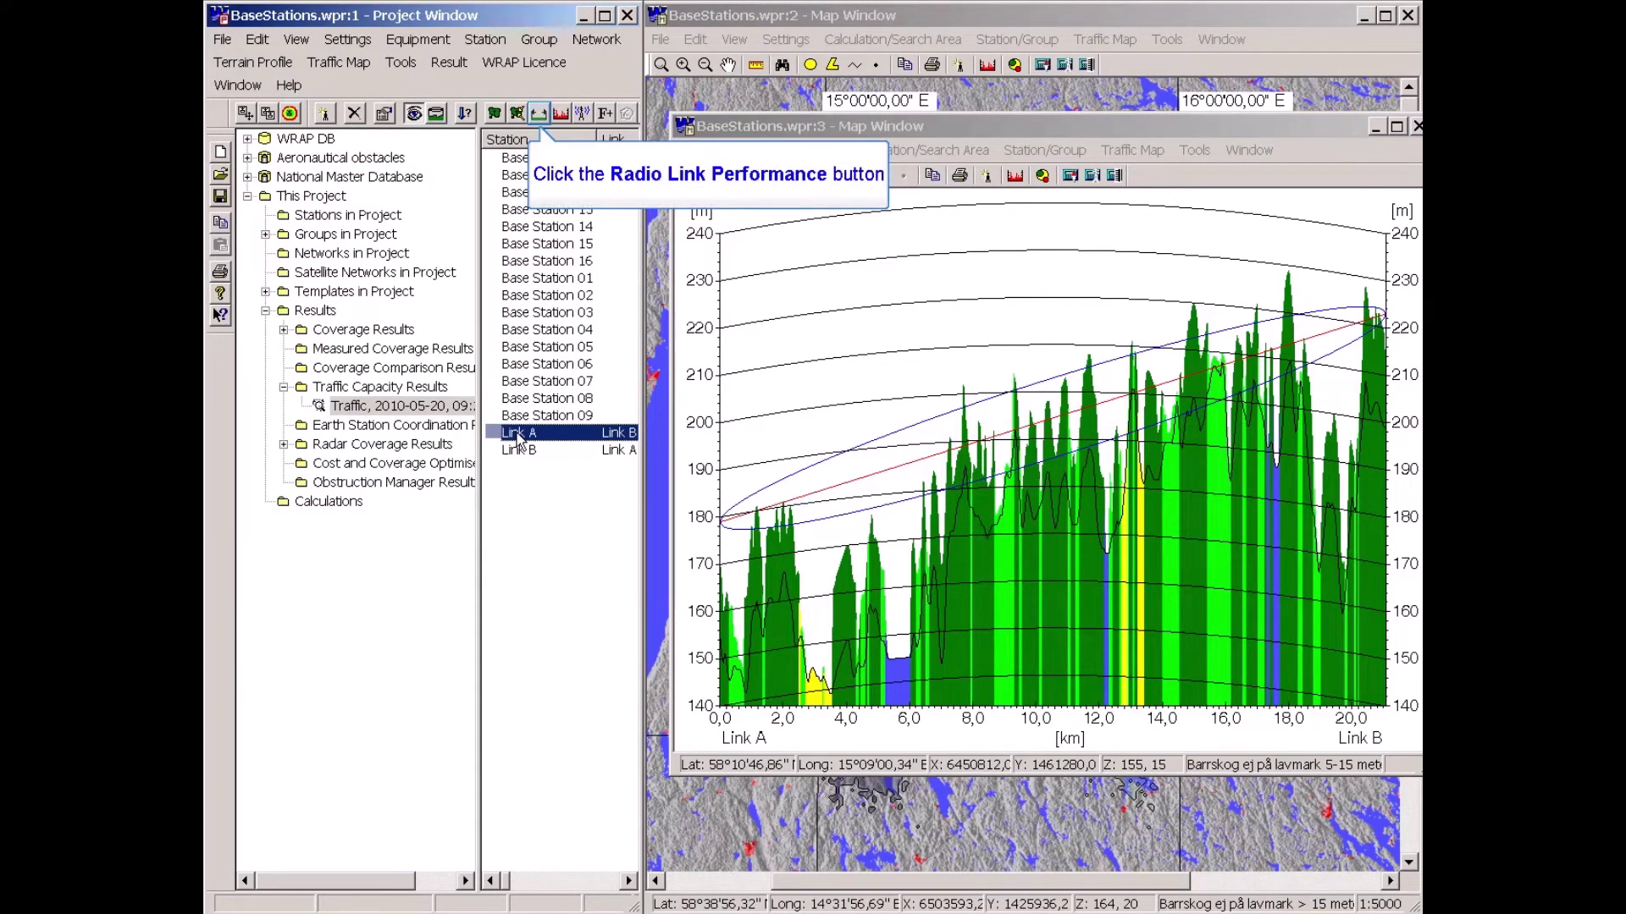
{"action": "left_click", "coordinate": [539, 113]}
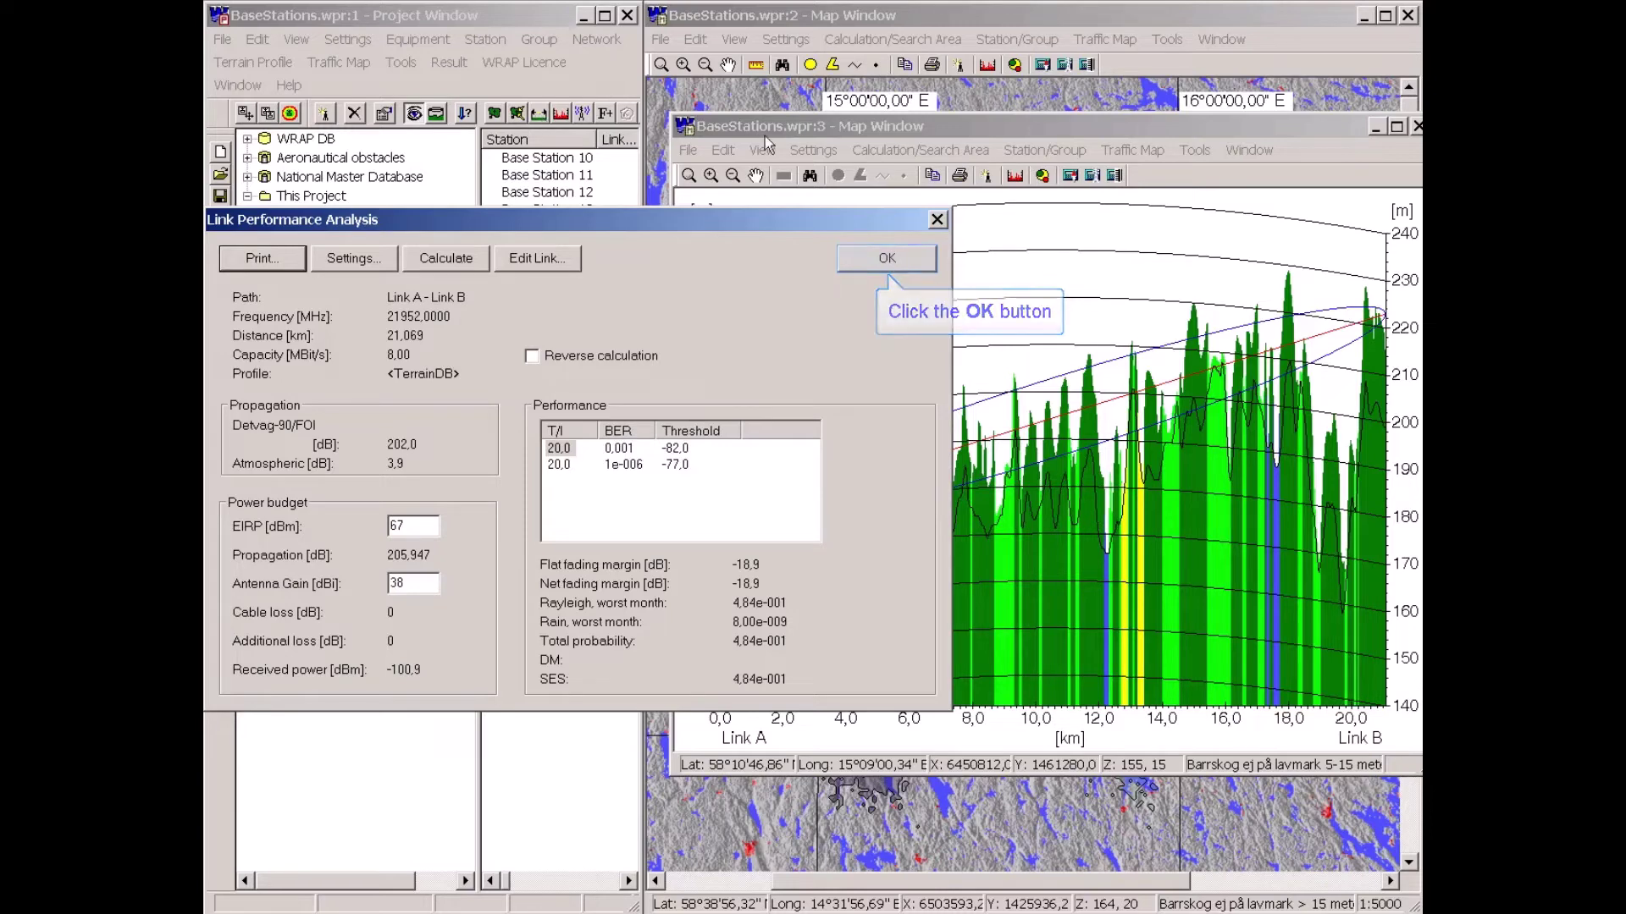
{"action": "left_click", "coordinate": [899, 260]}
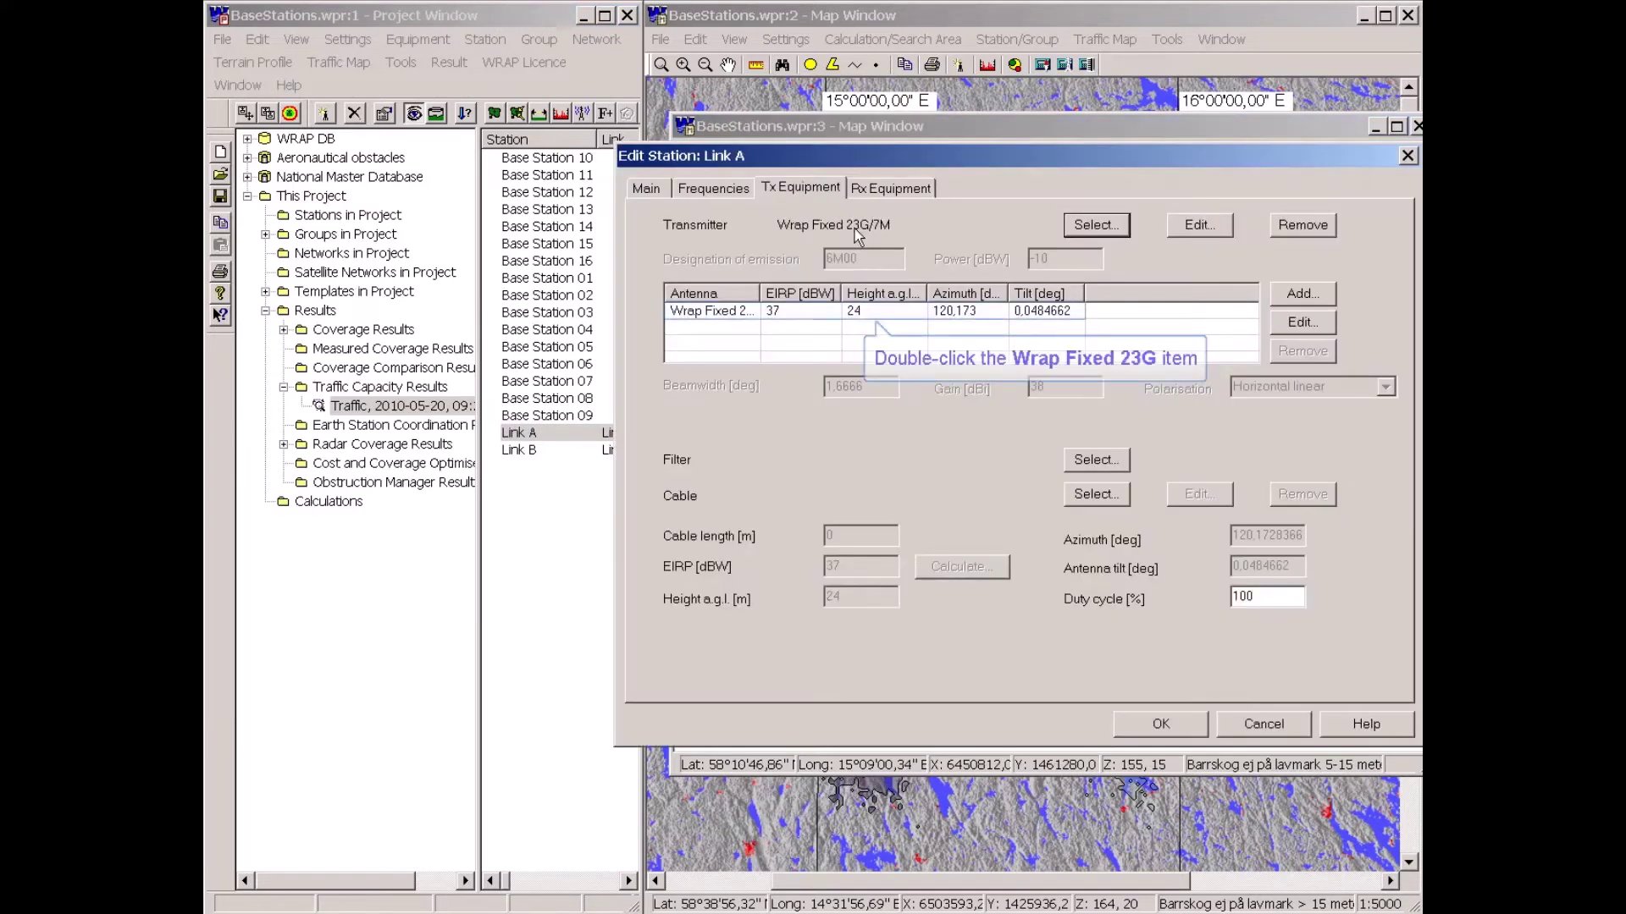
- Set the transmit antenna height above ground to 40 m for both Link A and Link B
{"action": "left_click", "coordinate": [796, 187]}
{"action": "double_click", "coordinate": [870, 313]}
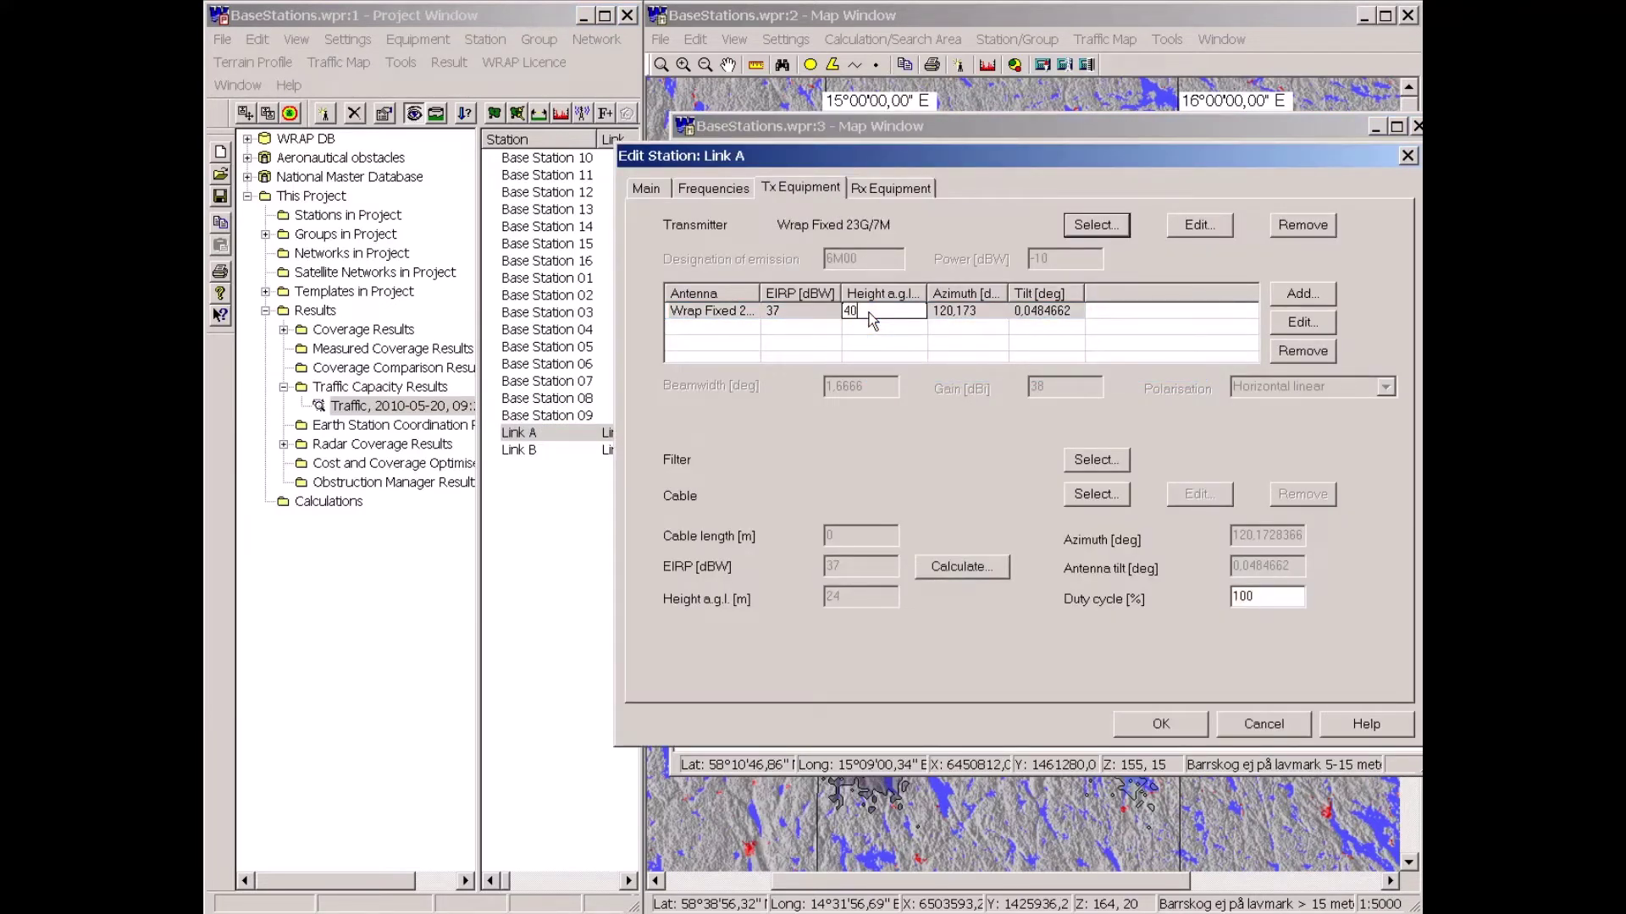
{"action": "key", "text": "Return"}
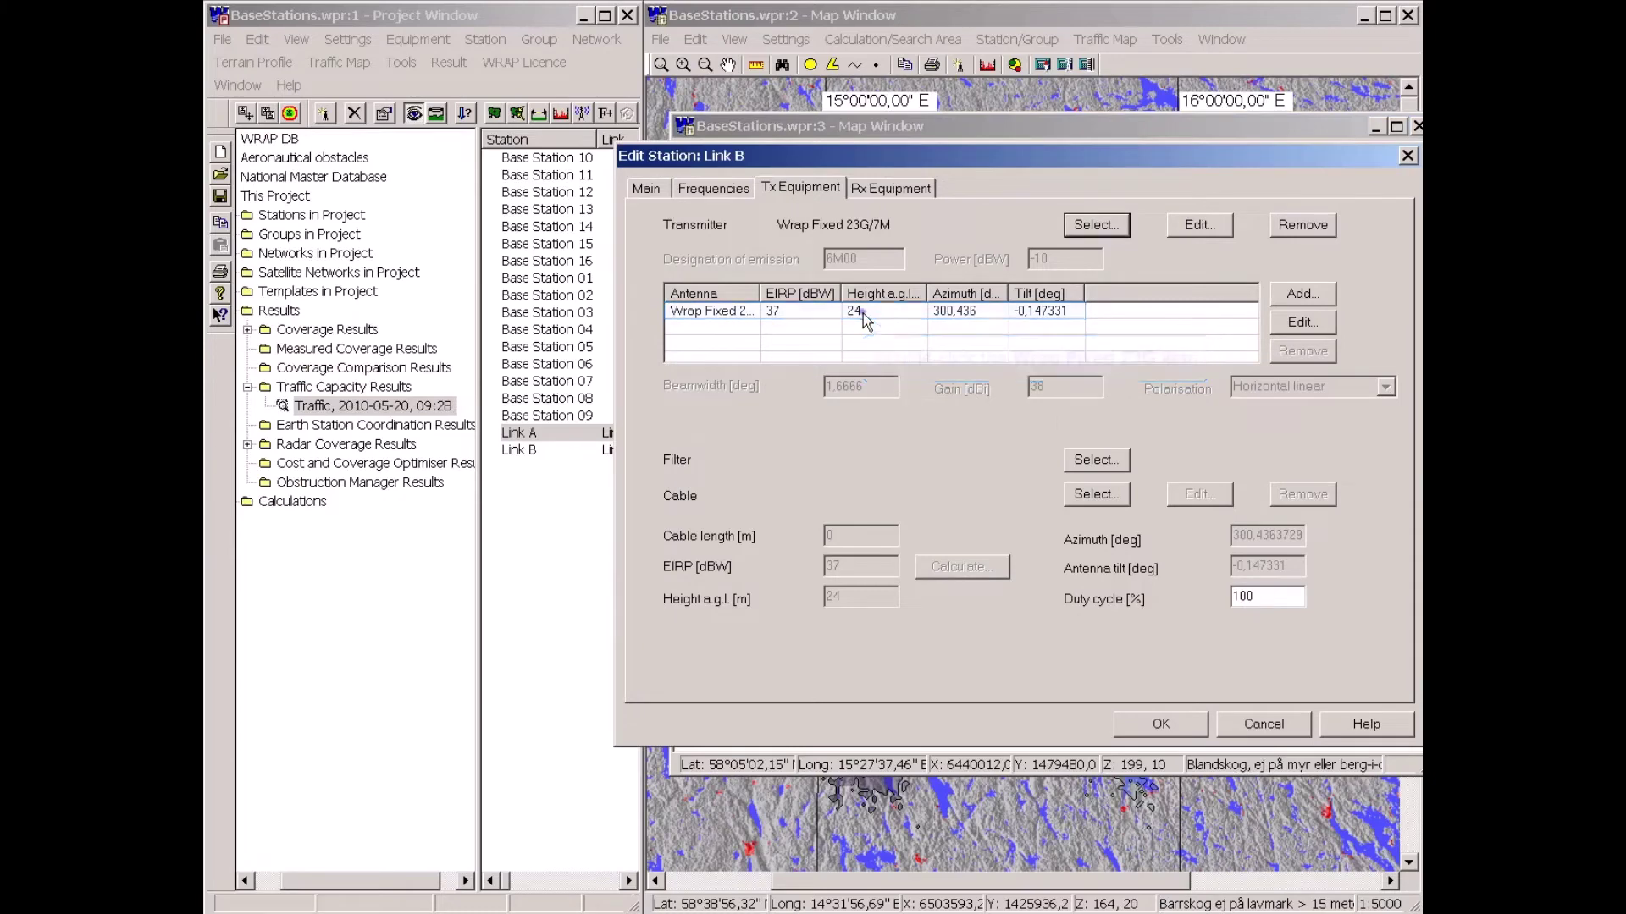
{"action": "left_click", "coordinate": [862, 312]}
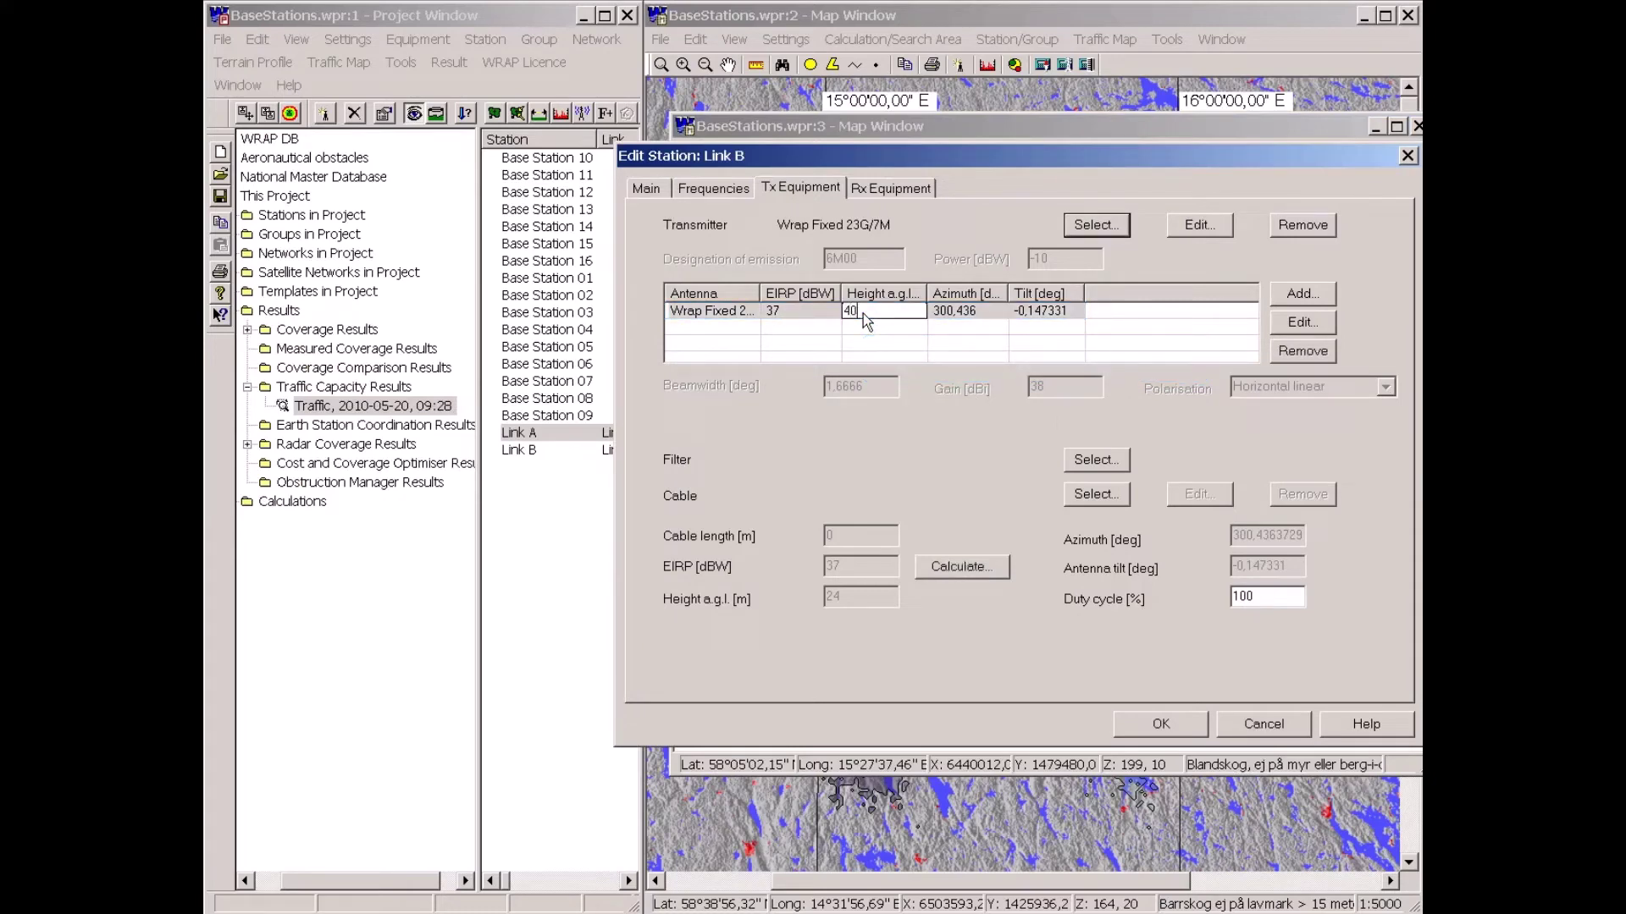
{"action": "type", "text": "40"}
{"action": "key", "text": "Return"}
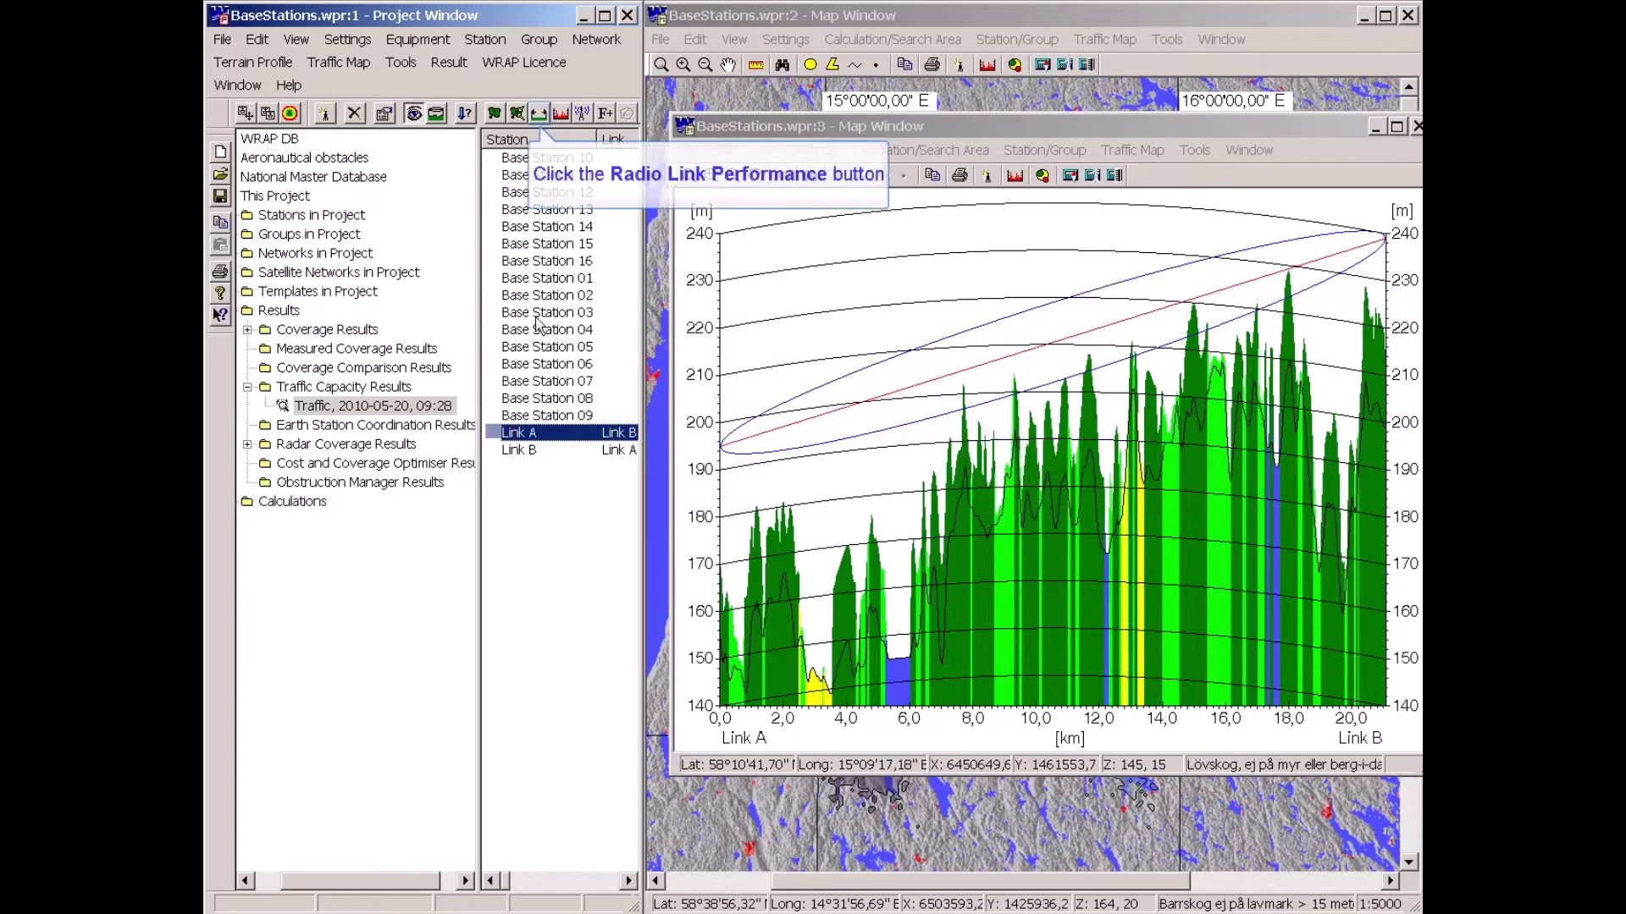
- Analyse the radio link performance of Link A with the raised antennas and bring the terrain profile window fully into view
{"action": "left_click", "coordinate": [539, 114]}
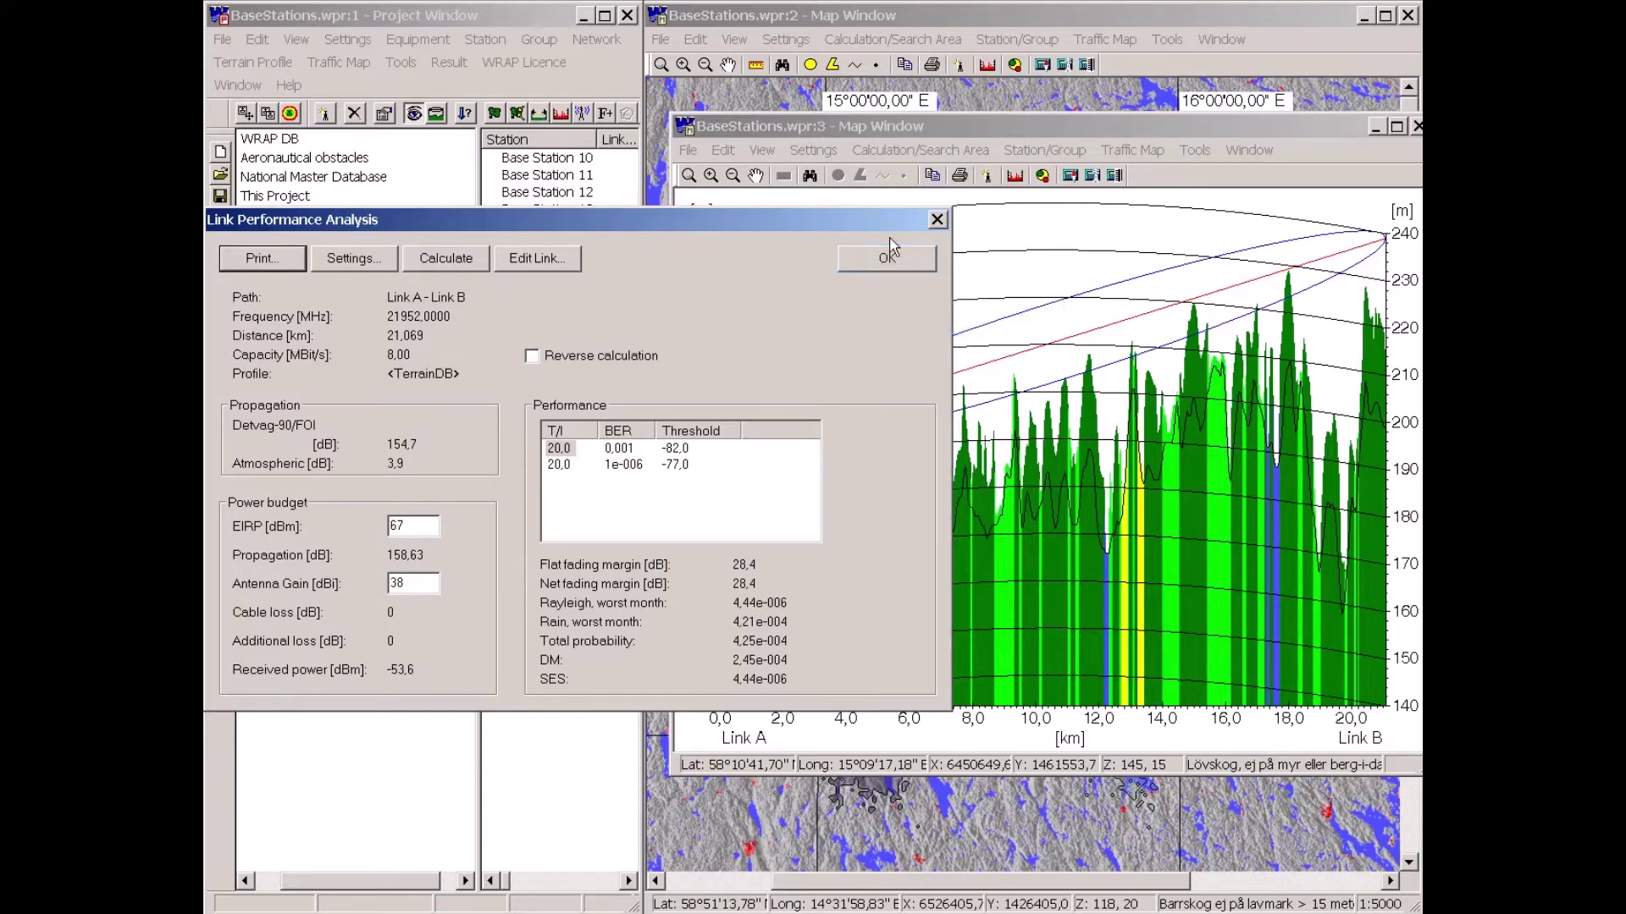
{"action": "left_click", "coordinate": [892, 262]}
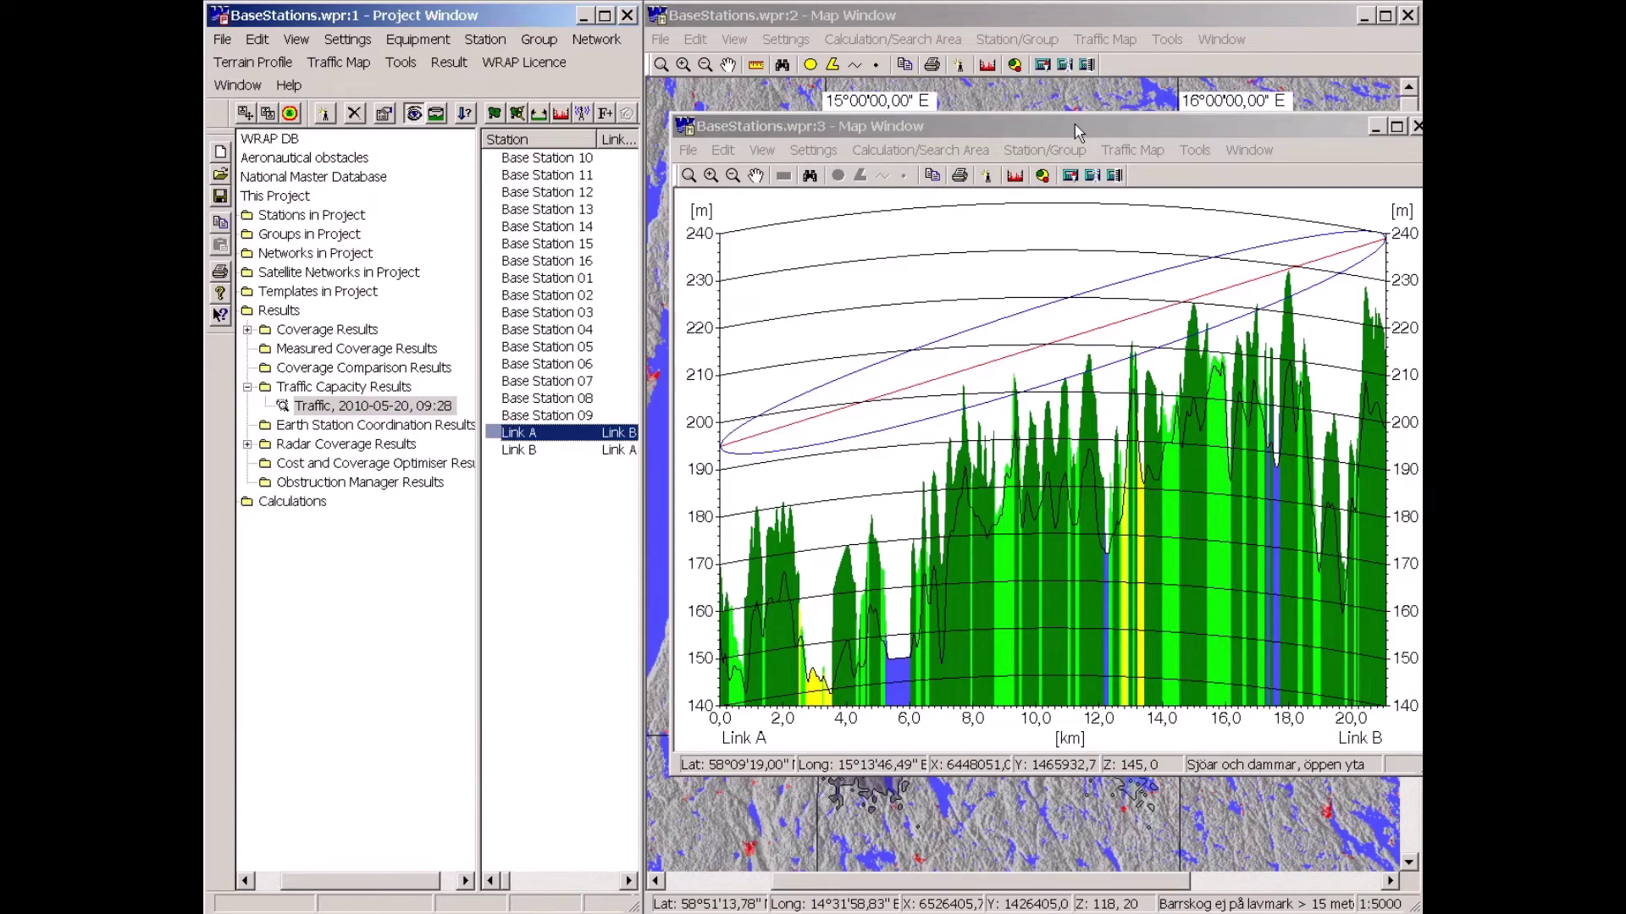
{"action": "left_click_drag", "start_coordinate": [1074, 124], "coordinate": [1067, 121]}
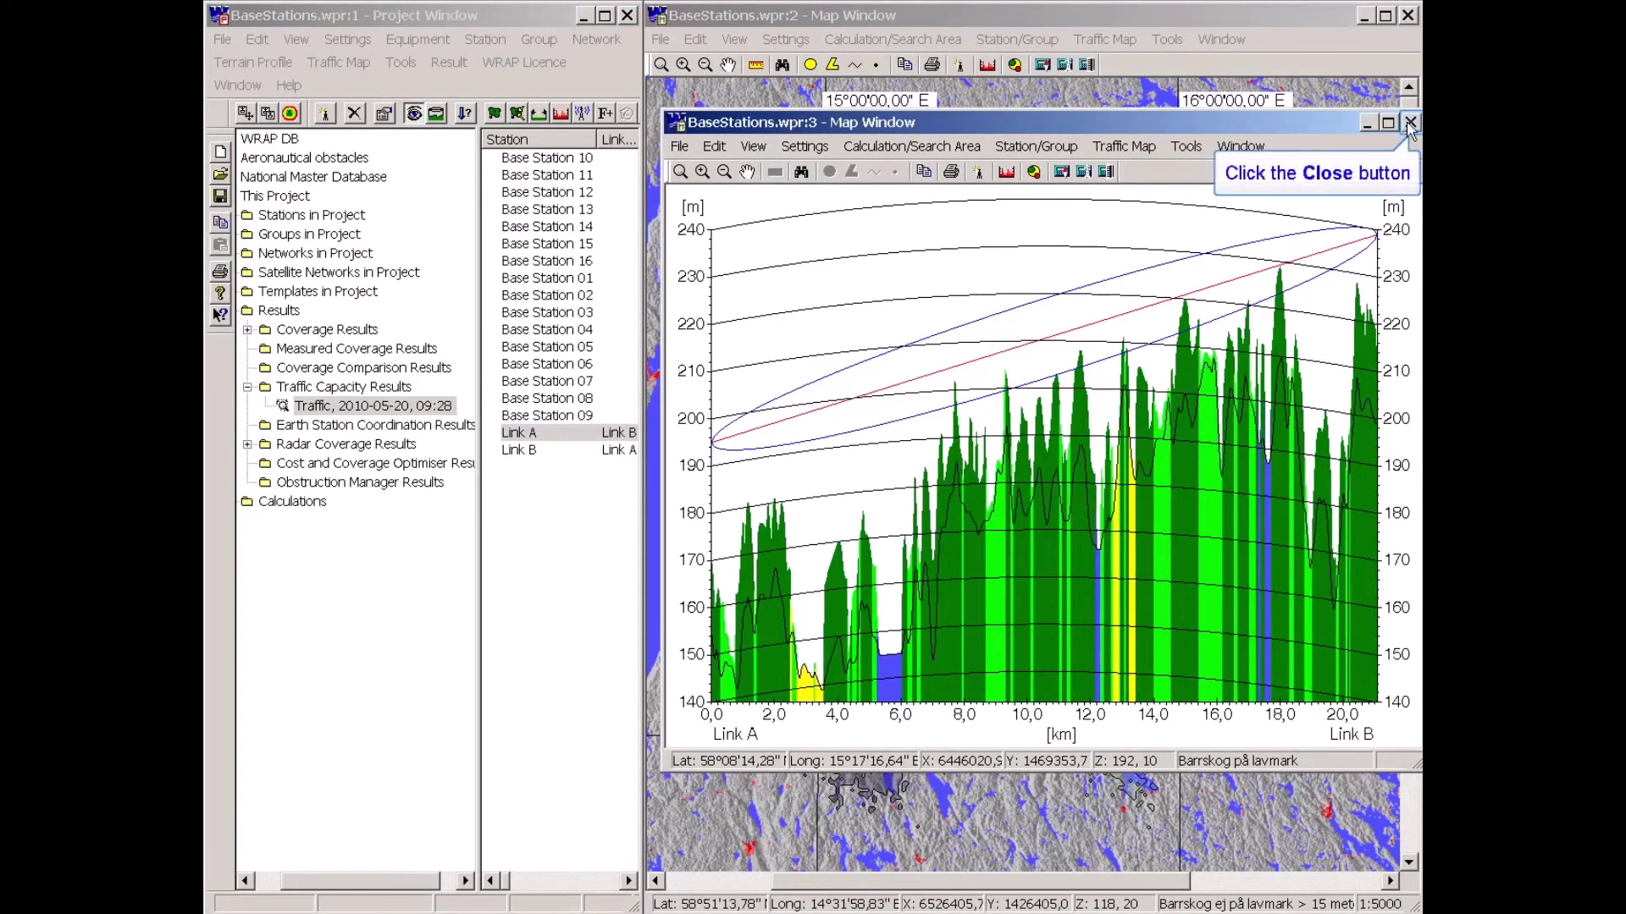
- Close the Link A–Link B terrain profile window and hide the traffic capacity result from the map
{"action": "left_click", "coordinate": [1410, 123]}
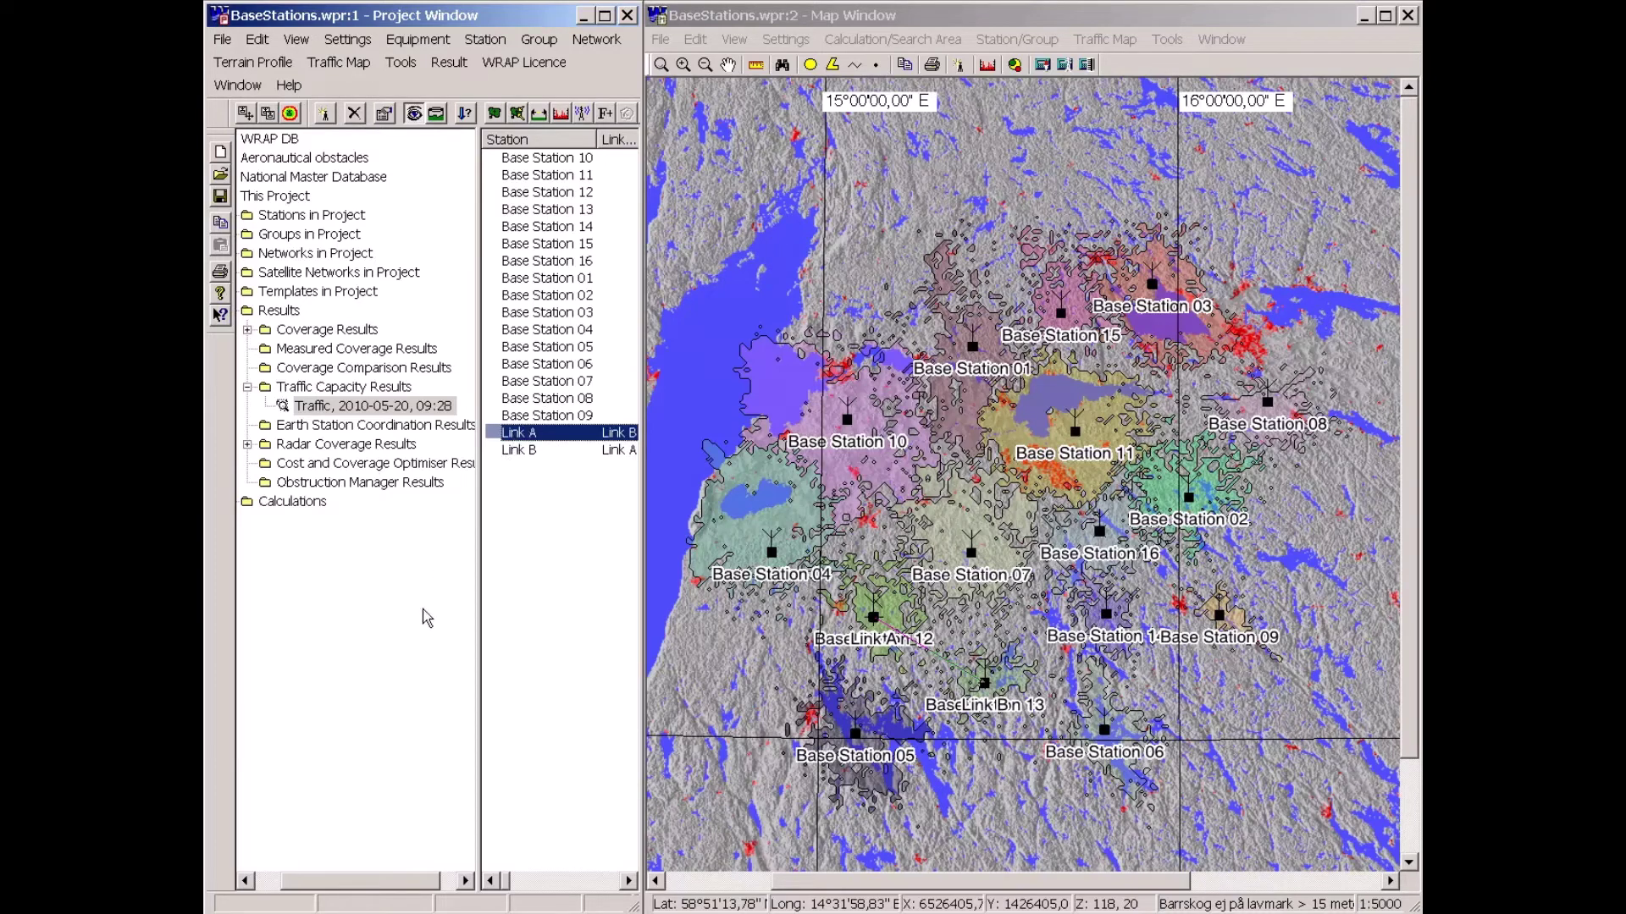
{"action": "left_click", "coordinate": [387, 881]}
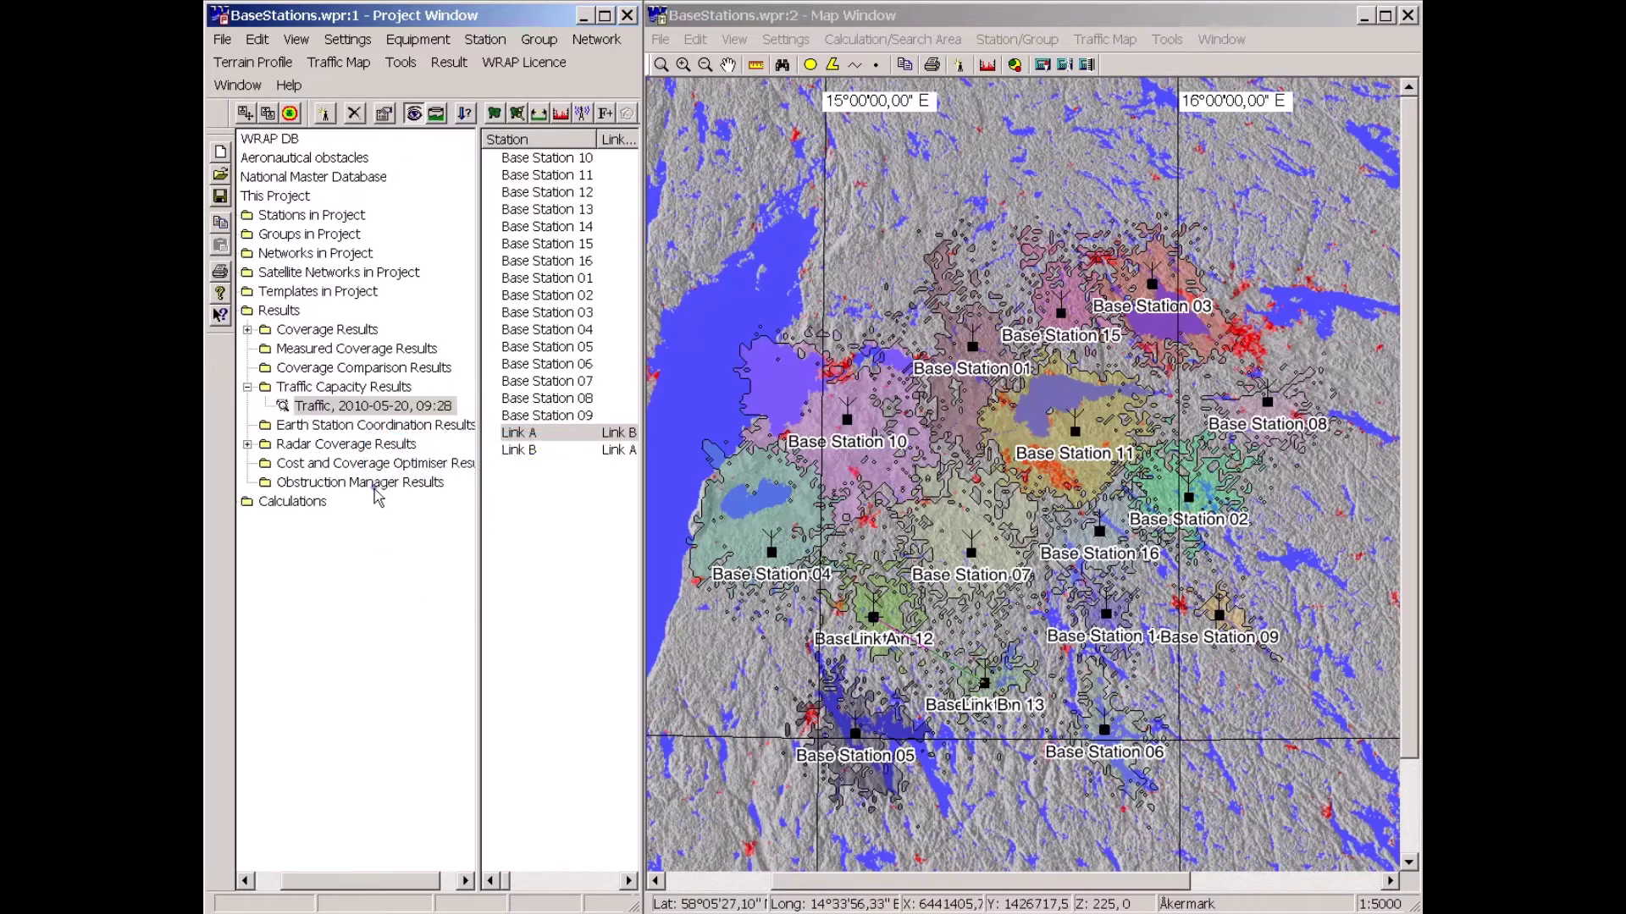
{"action": "right_click", "coordinate": [372, 406]}
{"action": "left_click", "coordinate": [398, 487]}
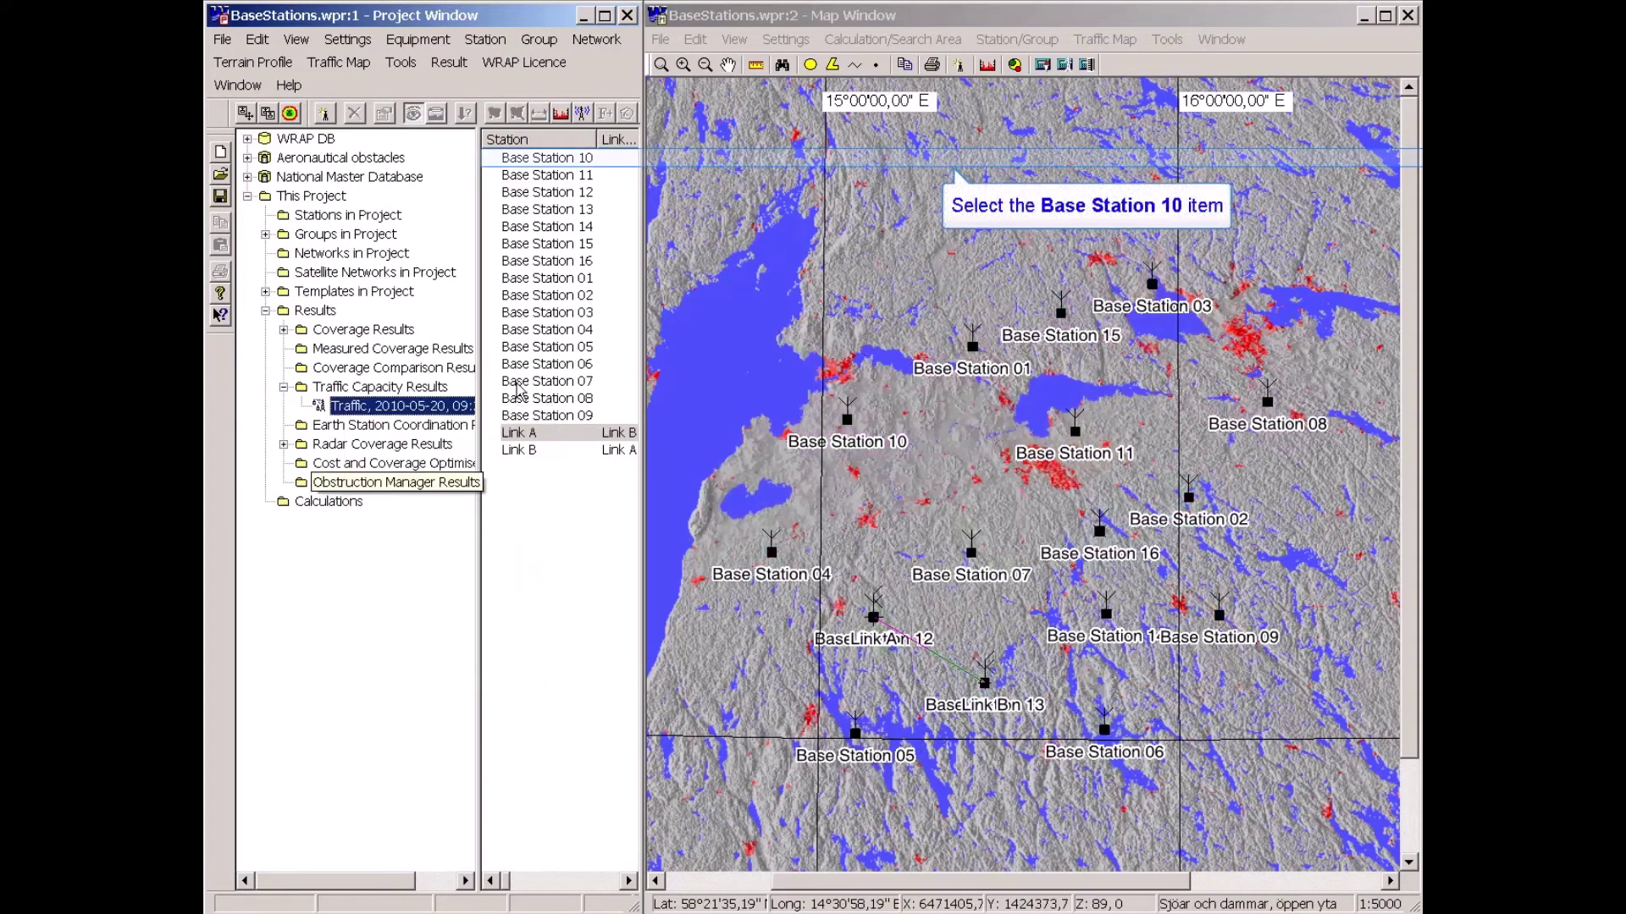
- Delete all stations from Base Station 10 through Link B from the project
{"action": "left_click", "coordinate": [546, 158]}
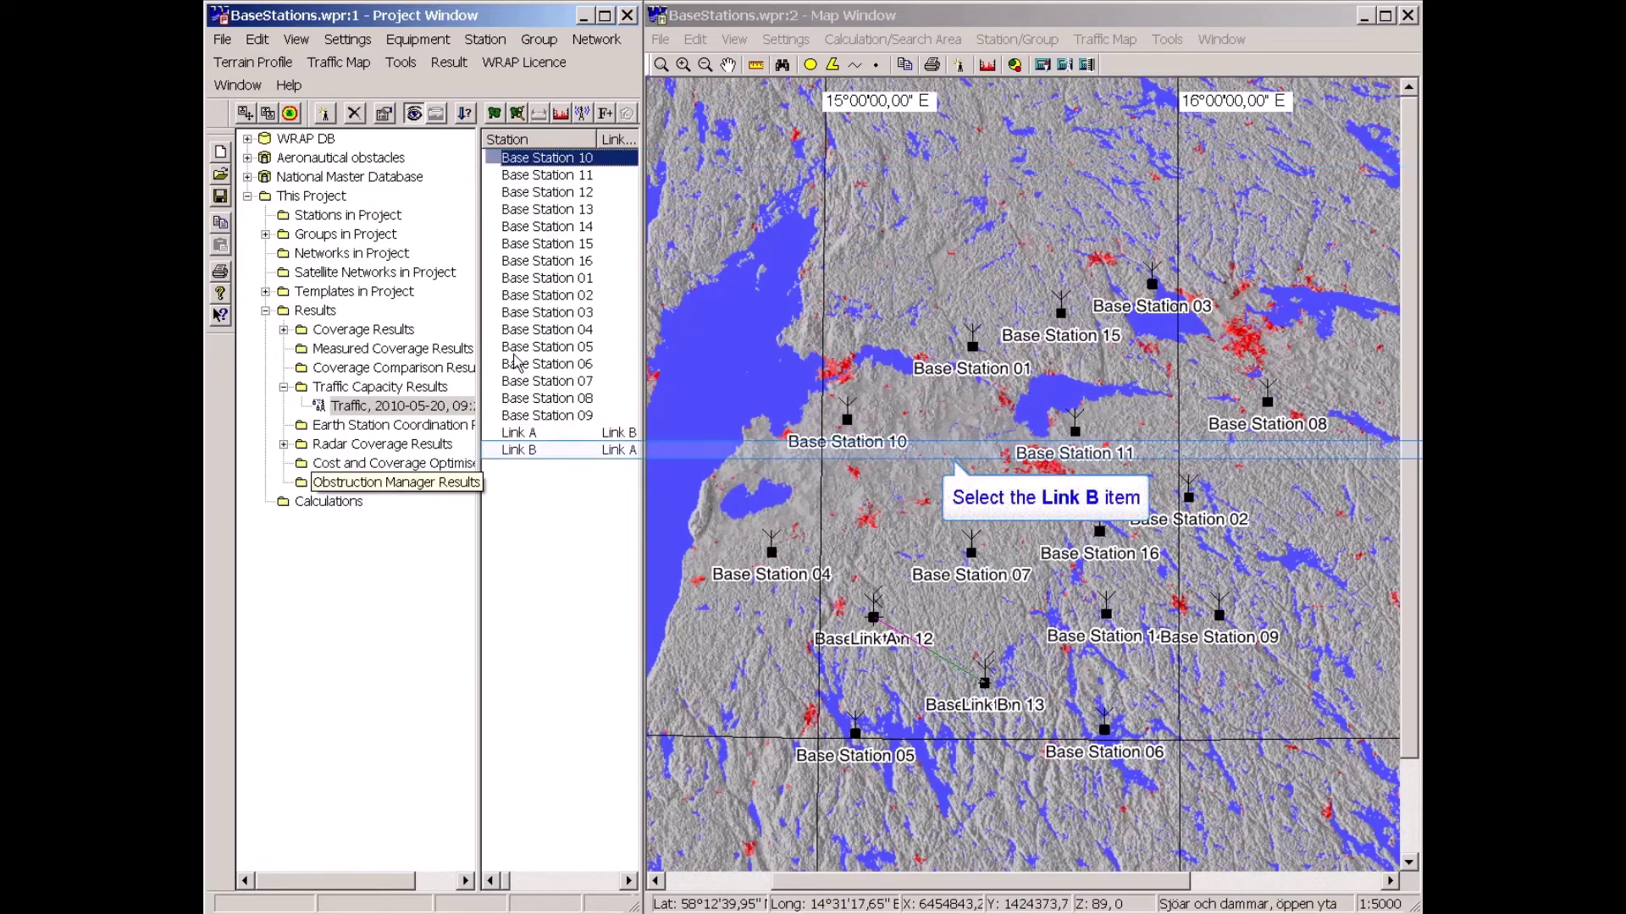
{"action": "left_click", "coordinate": [518, 451], "text": "shift"}
{"action": "right_click", "coordinate": [517, 451]}
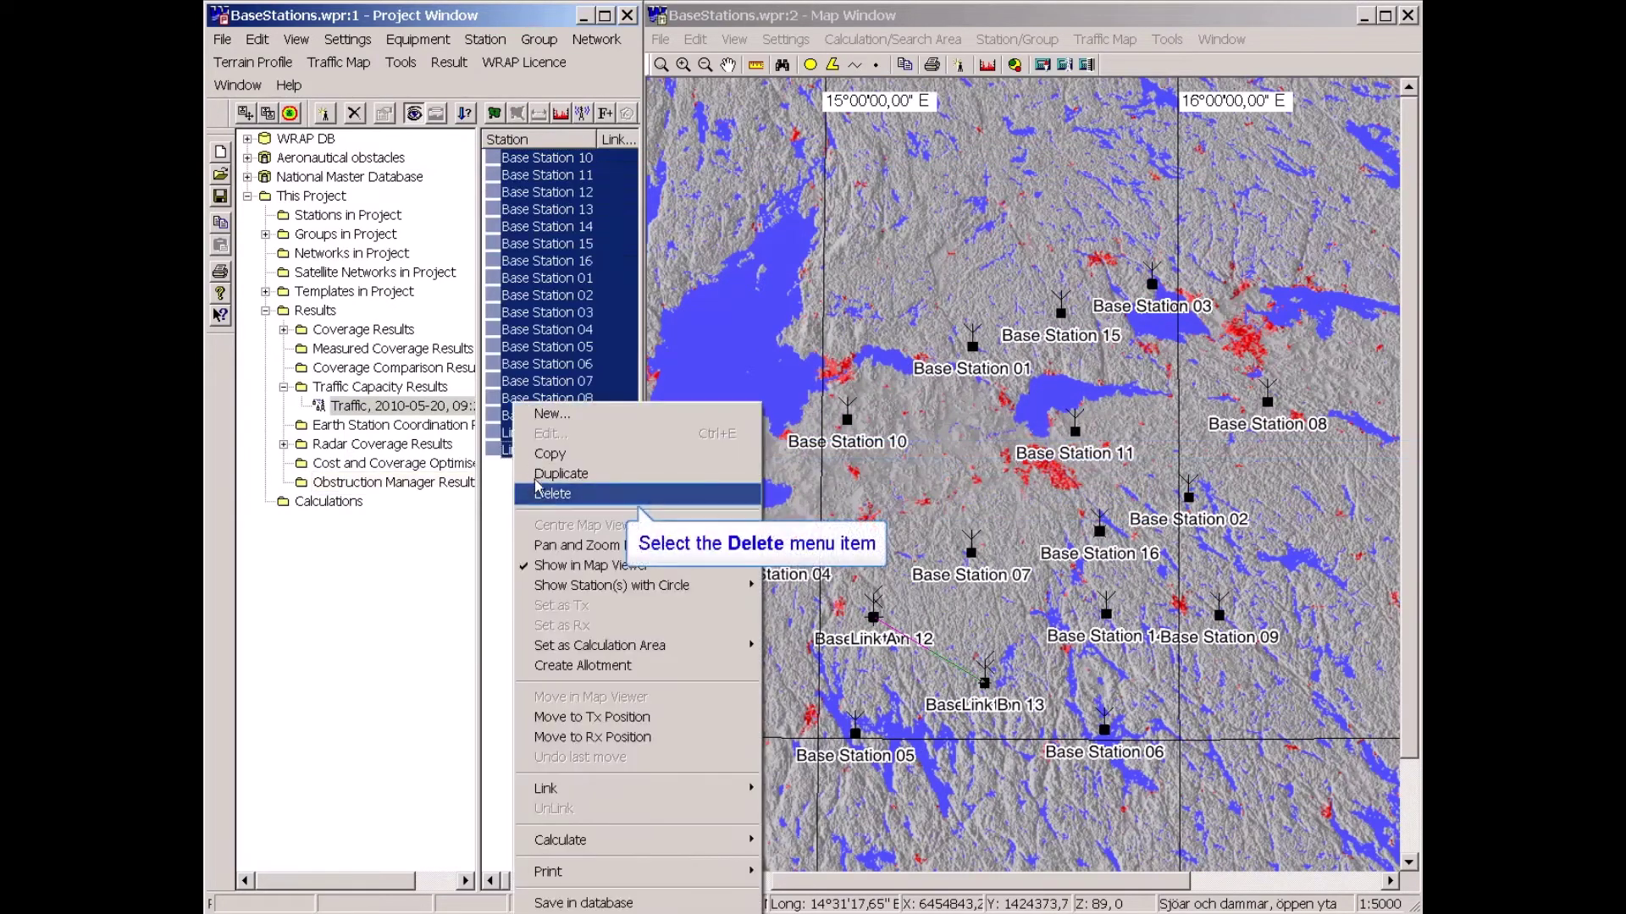
{"action": "left_click", "coordinate": [539, 496]}
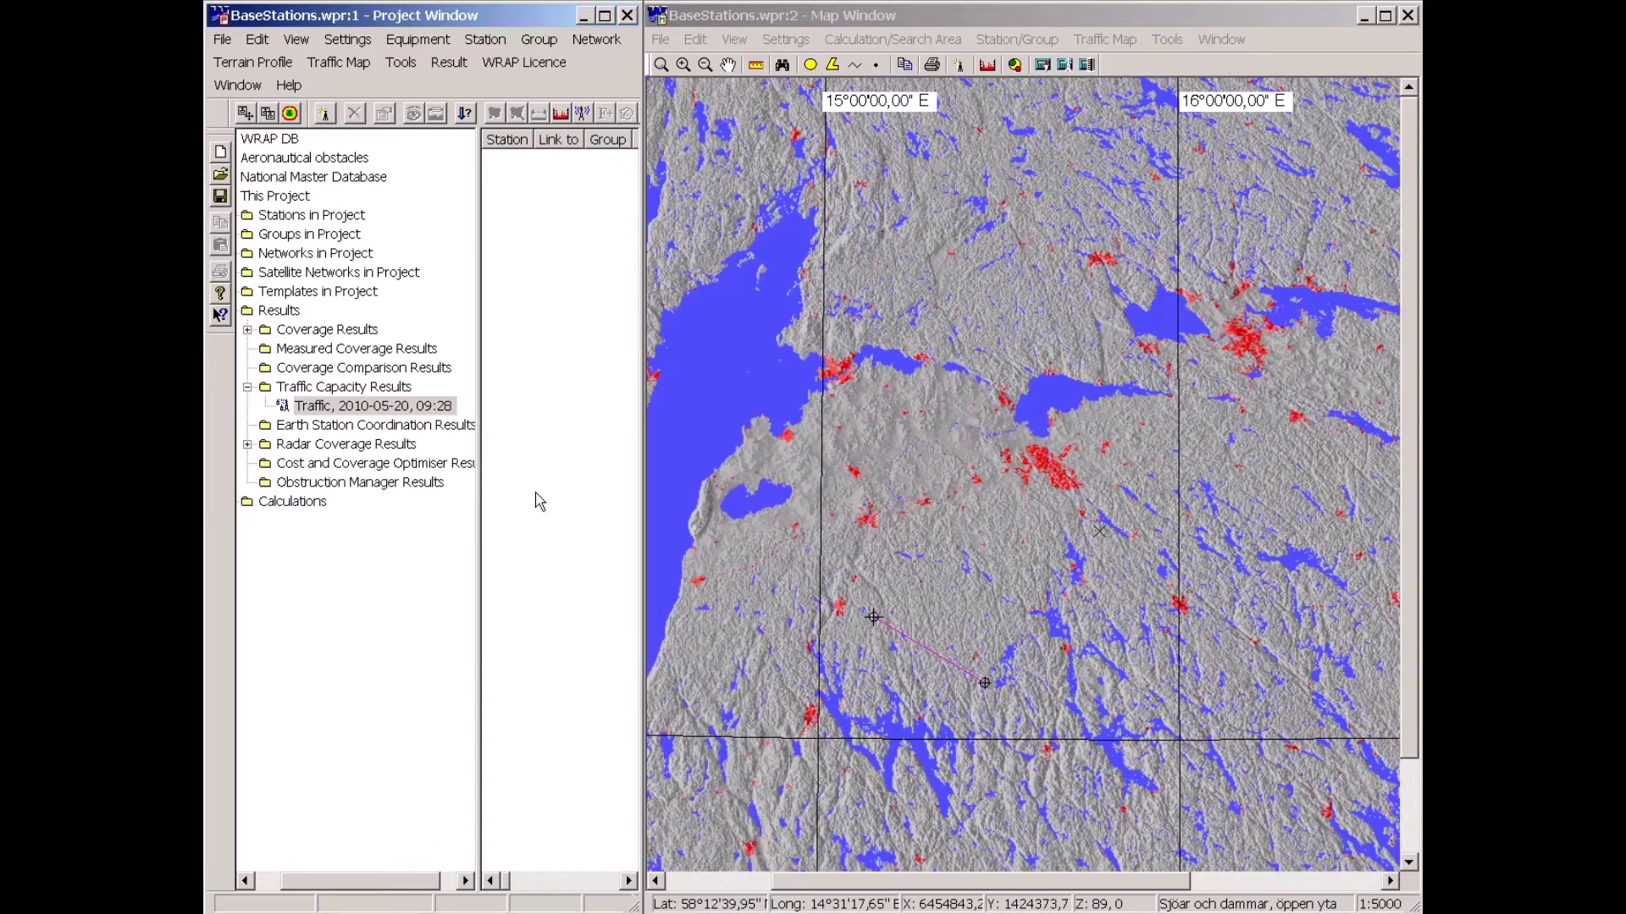
- Draw a circular search area of about 0.1 km² just south-east of Ramshäll in Linköping on the detailed city map
{"action": "left_click_drag", "start_coordinate": [1002, 496], "coordinate": [1095, 440]}
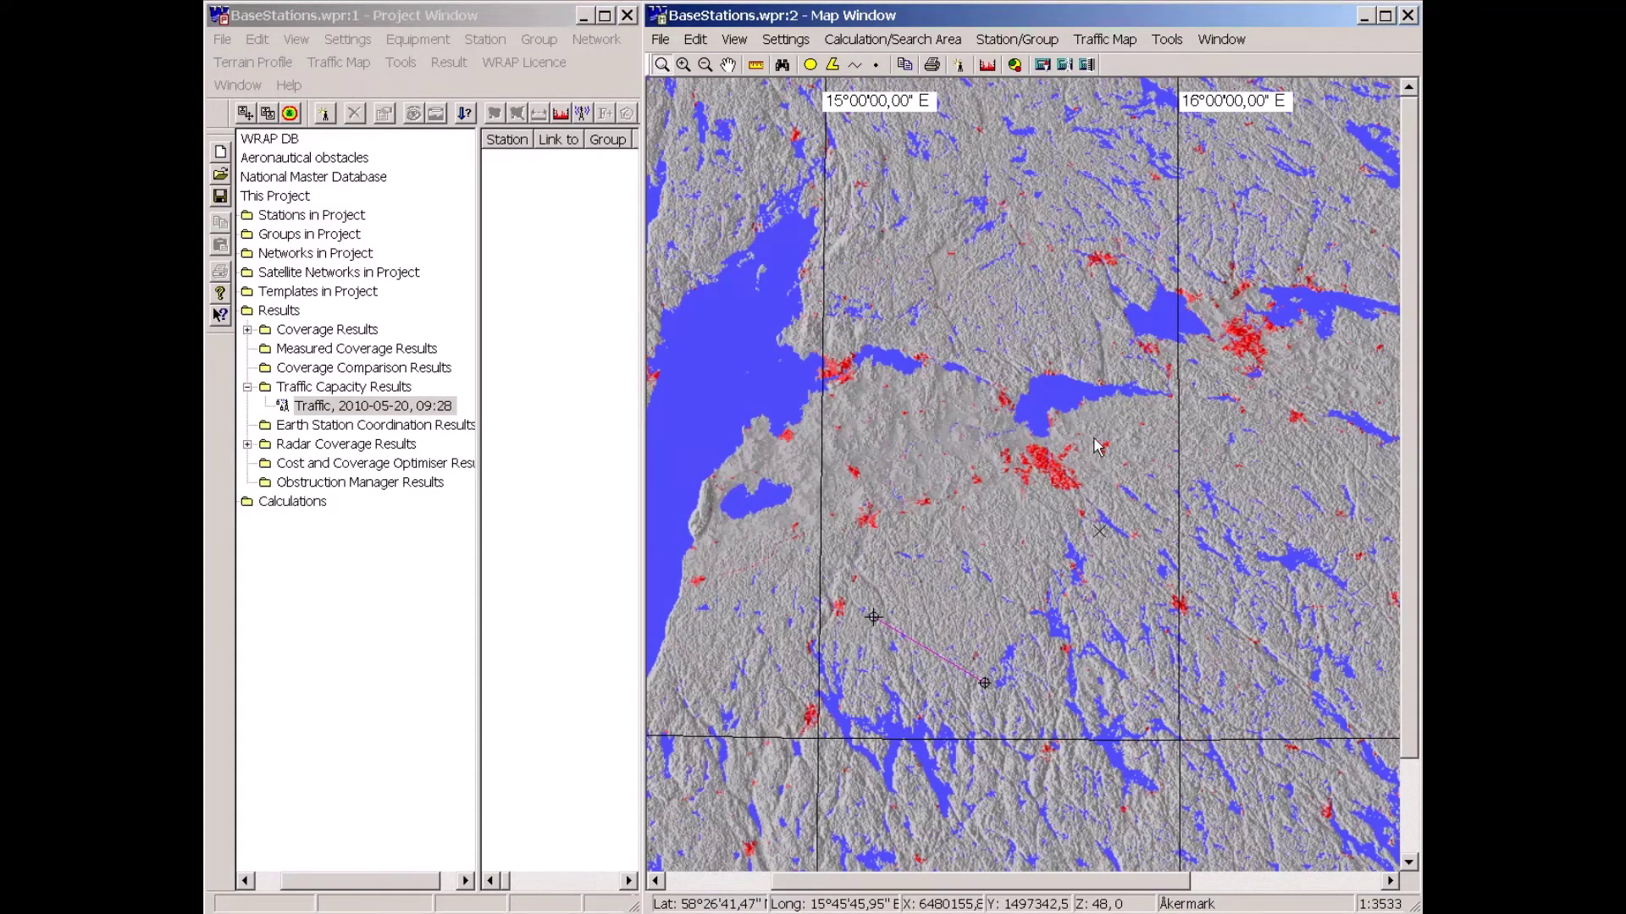
{"action": "left_click", "coordinate": [662, 65]}
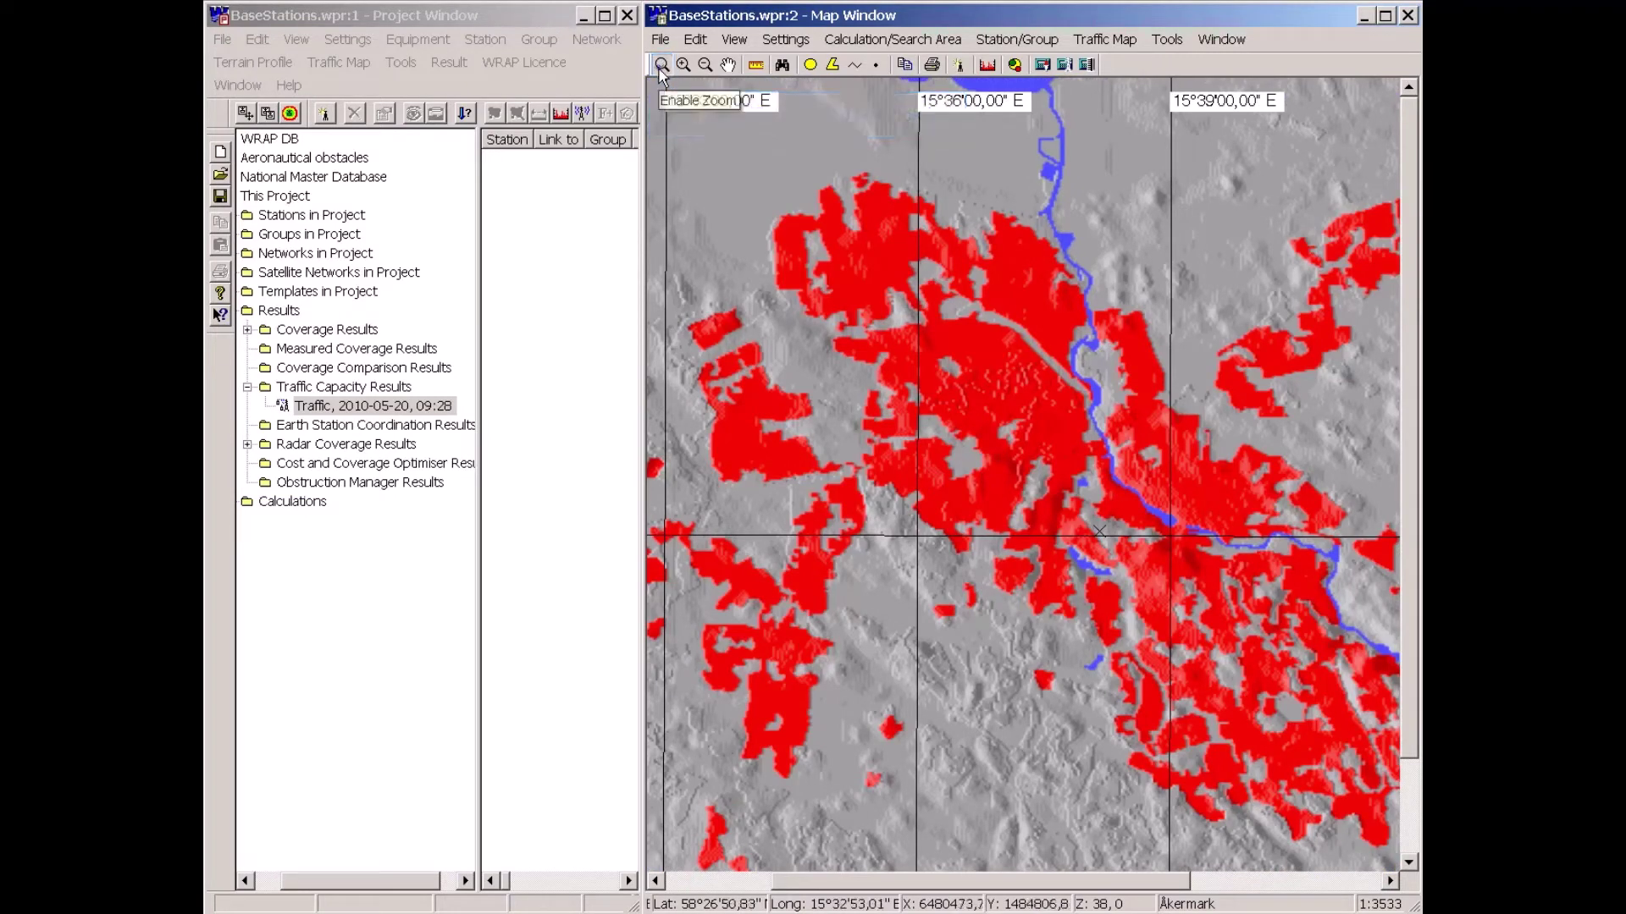
{"action": "left_click", "coordinate": [661, 65]}
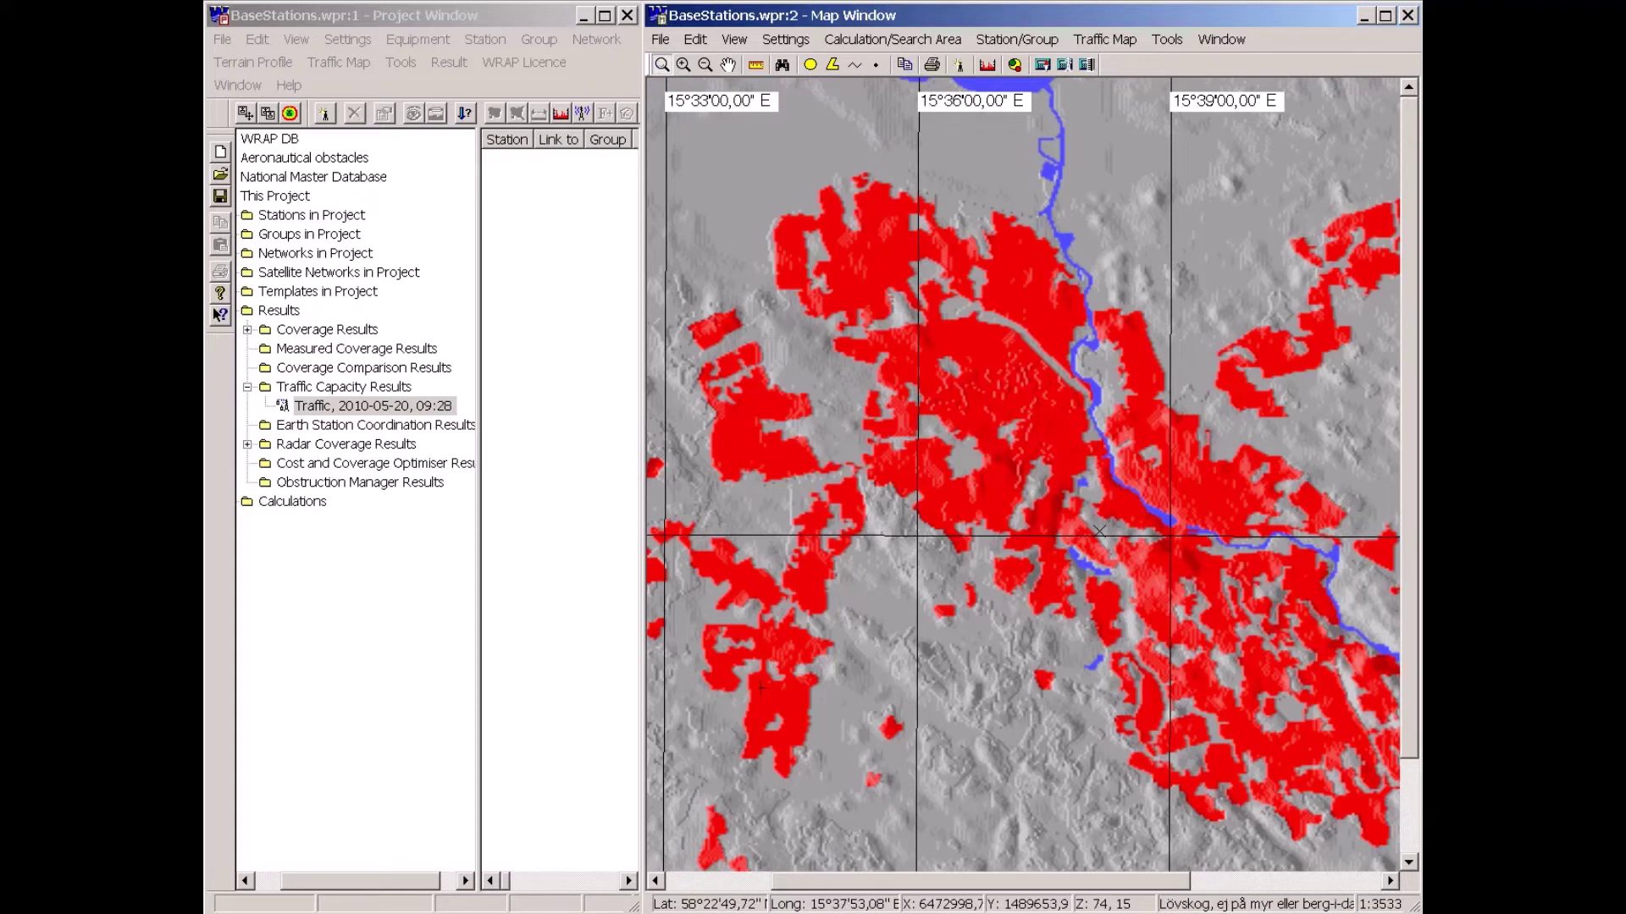
{"action": "left_click_drag", "start_coordinate": [751, 761], "coordinate": [1391, 186]}
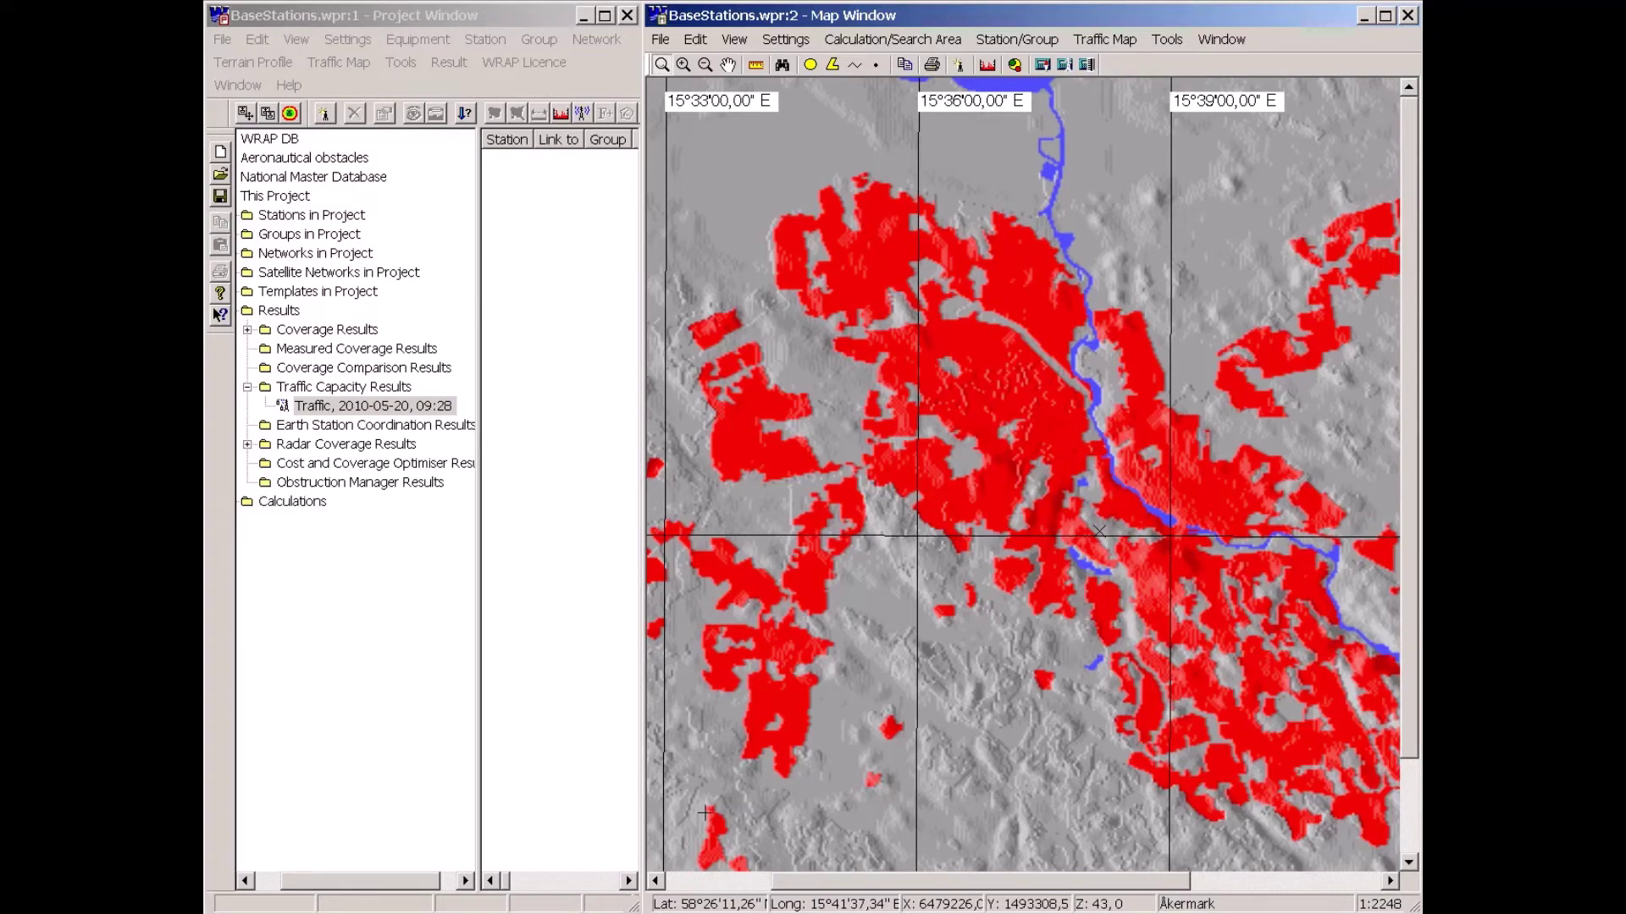
{"action": "left_click", "coordinate": [1099, 531]}
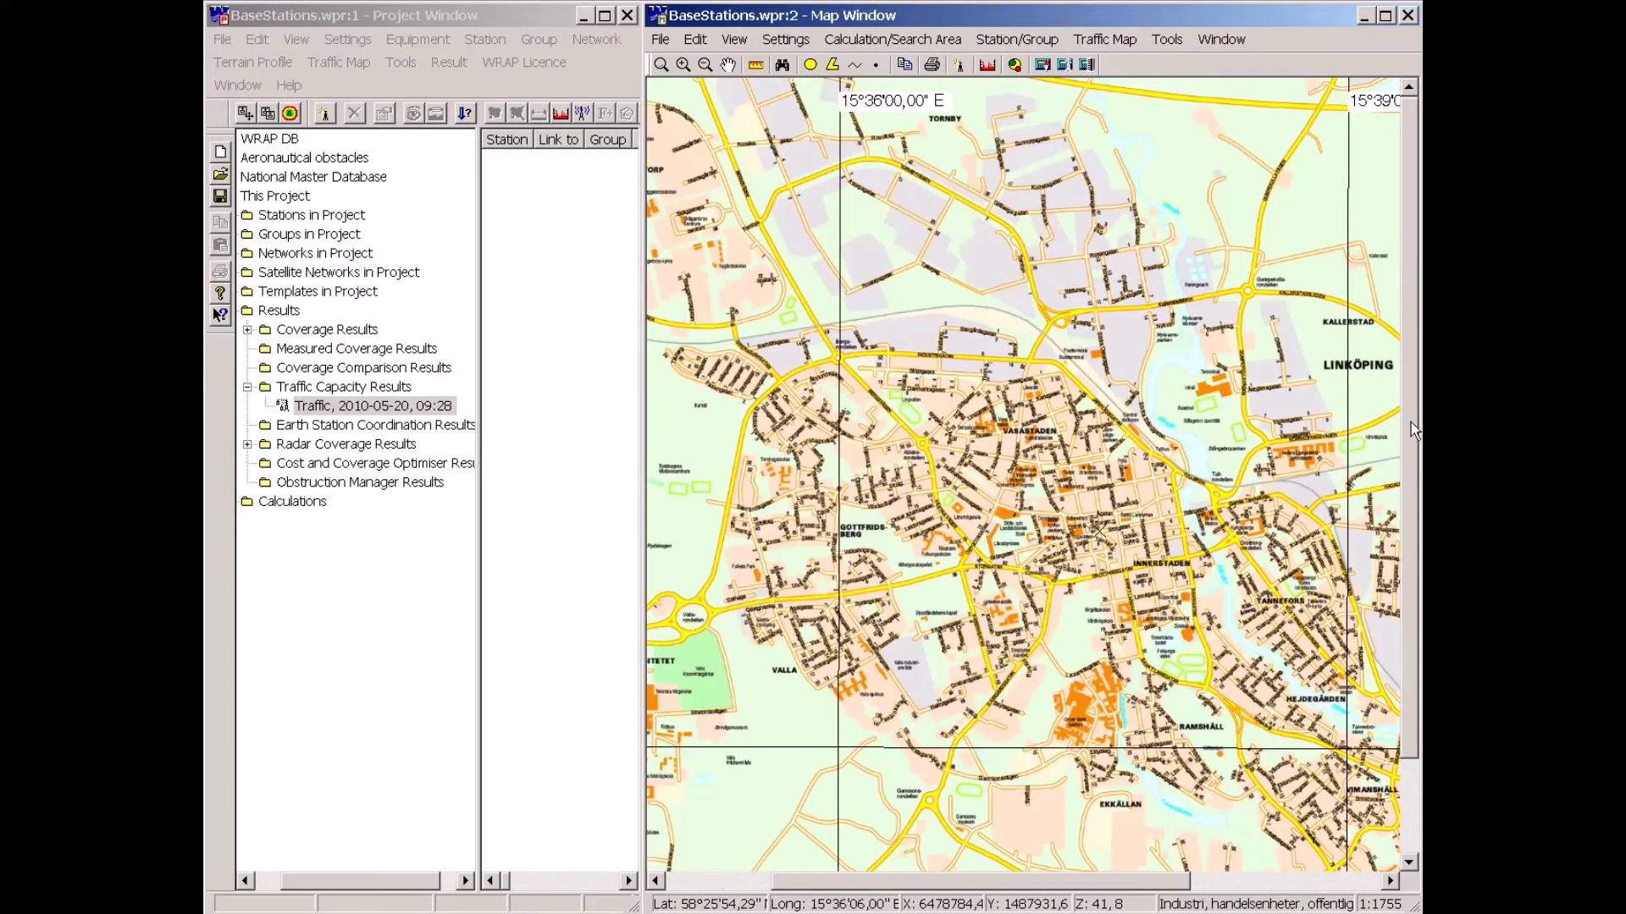
{"action": "left_click_drag", "start_coordinate": [1411, 424], "coordinate": [1404, 480]}
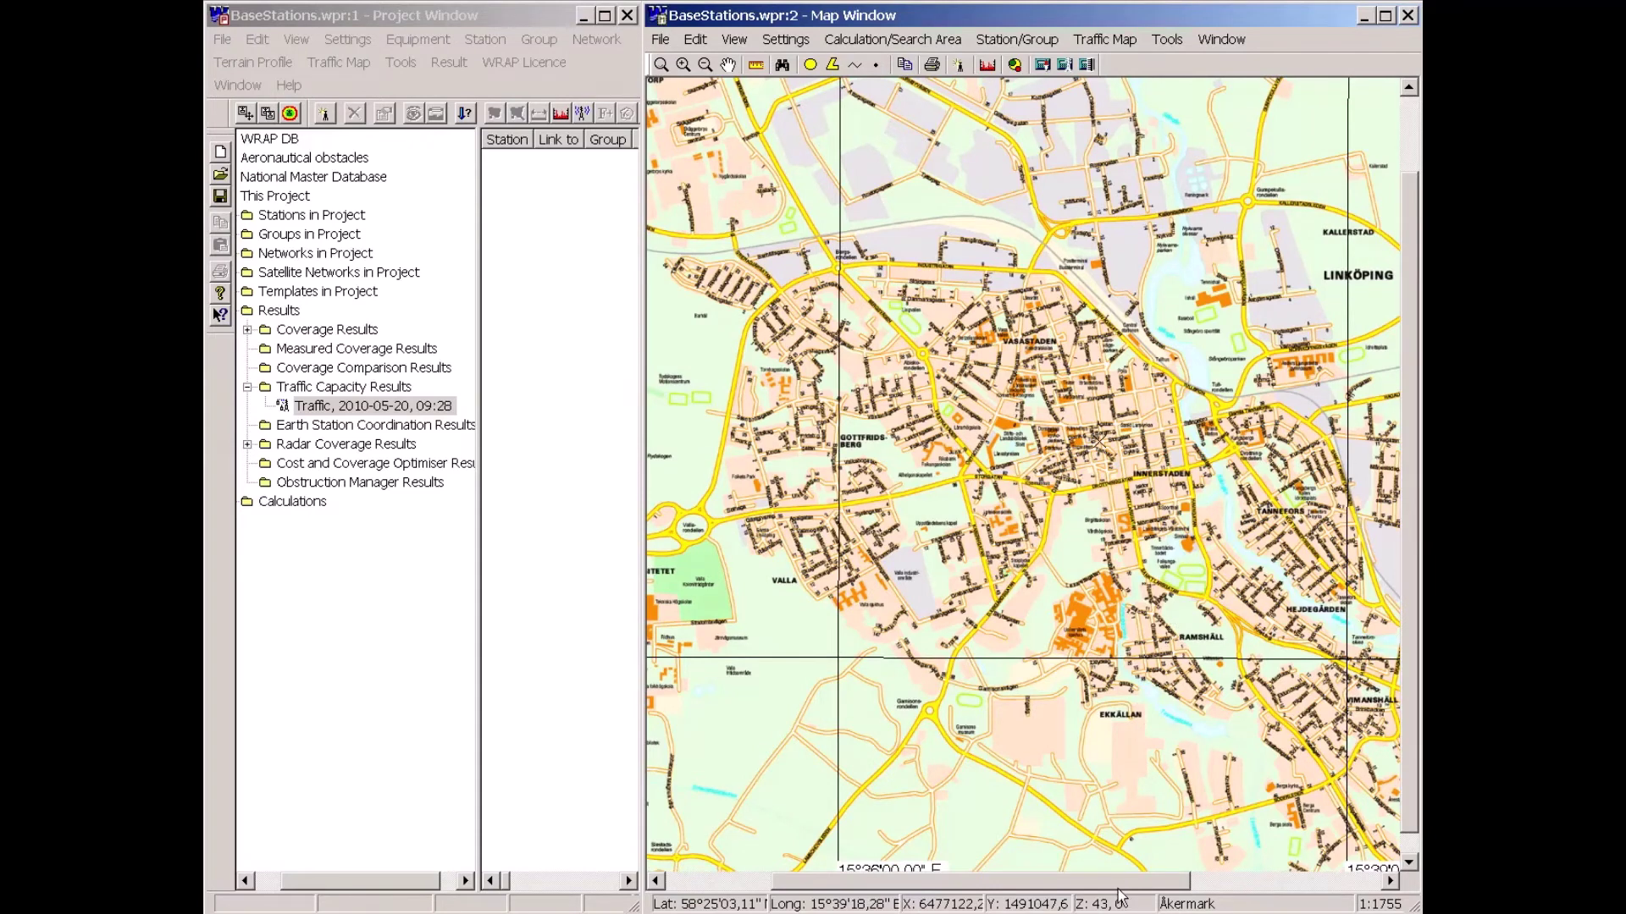
{"action": "left_click_drag", "start_coordinate": [1119, 891], "coordinate": [1173, 903]}
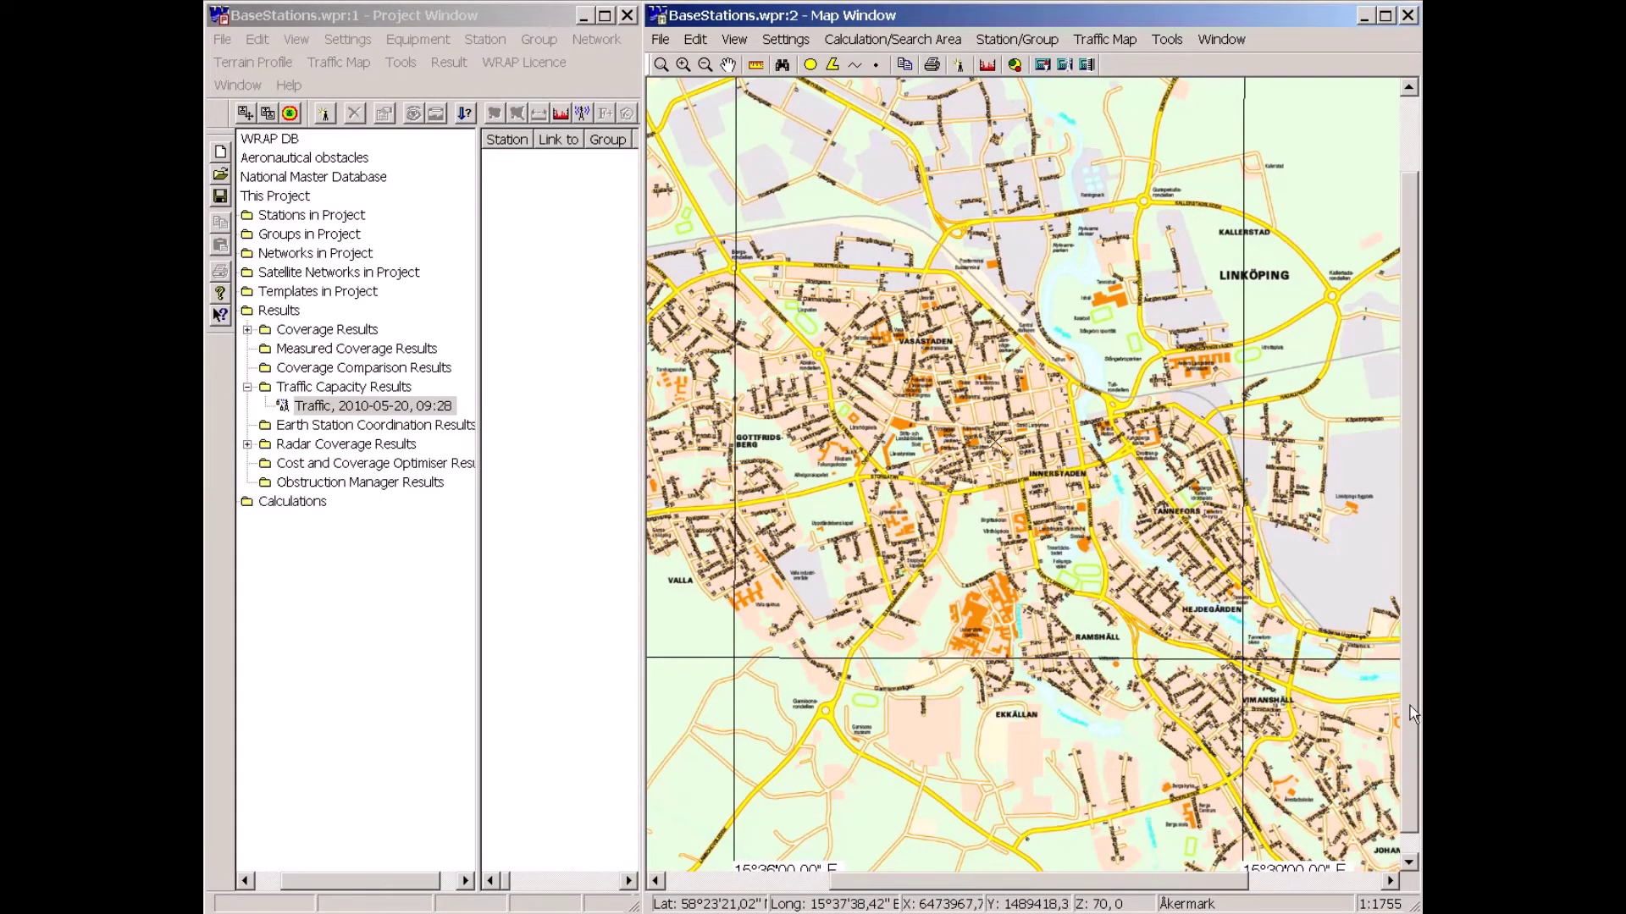
{"action": "scroll", "coordinate": [1410, 740], "scroll_direction": "down", "scroll_amount": 1}
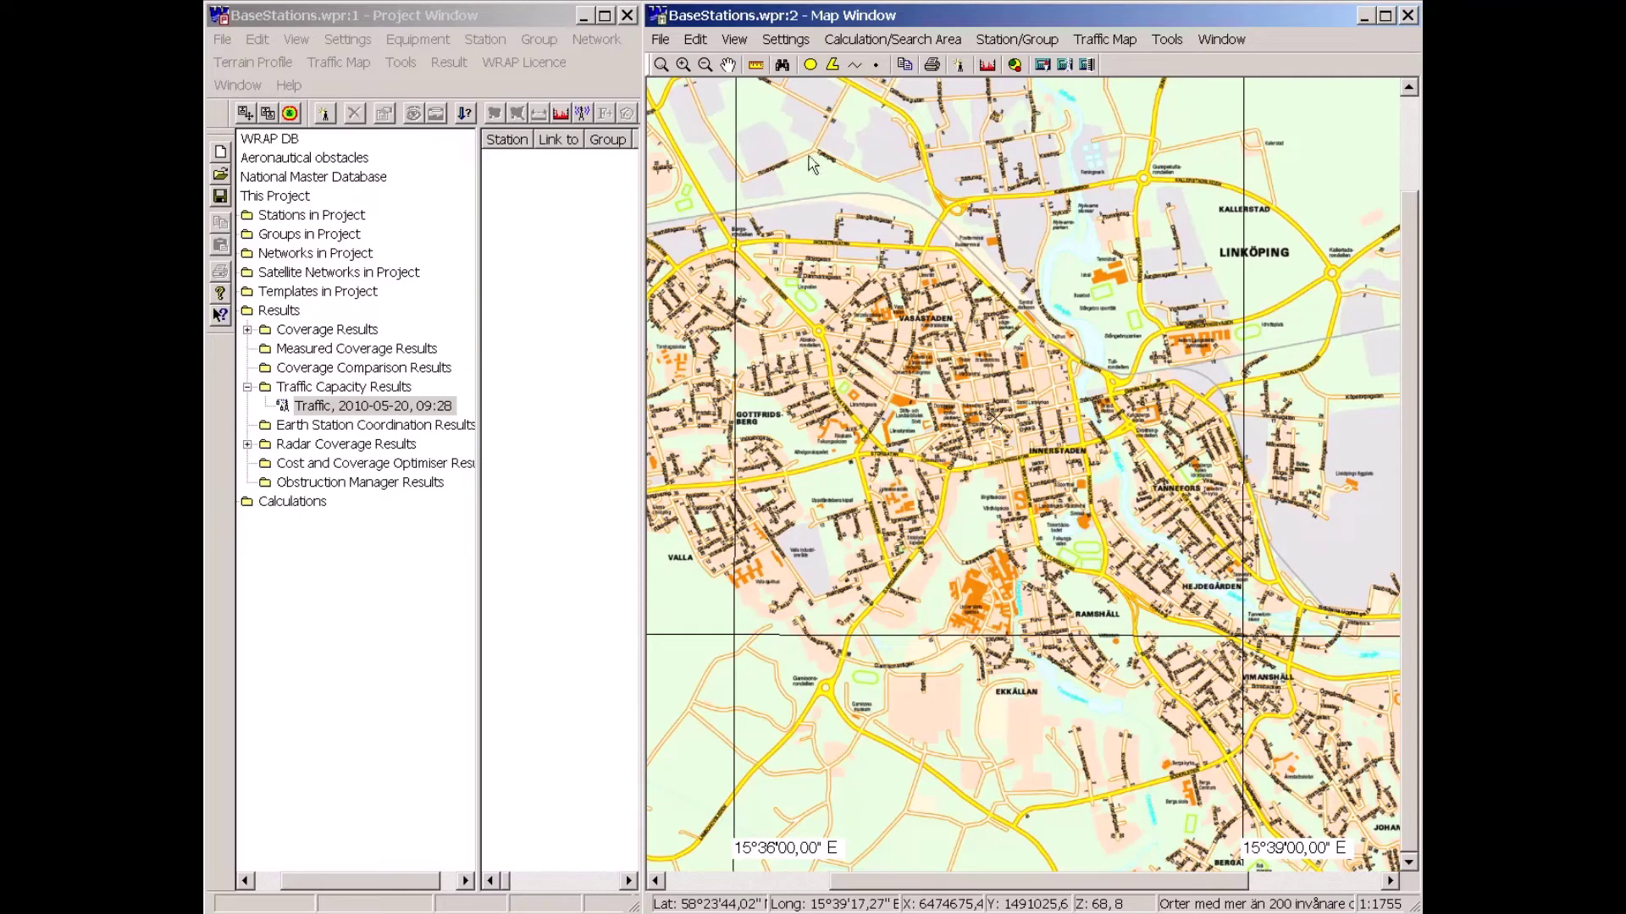
{"action": "left_click", "coordinate": [809, 66]}
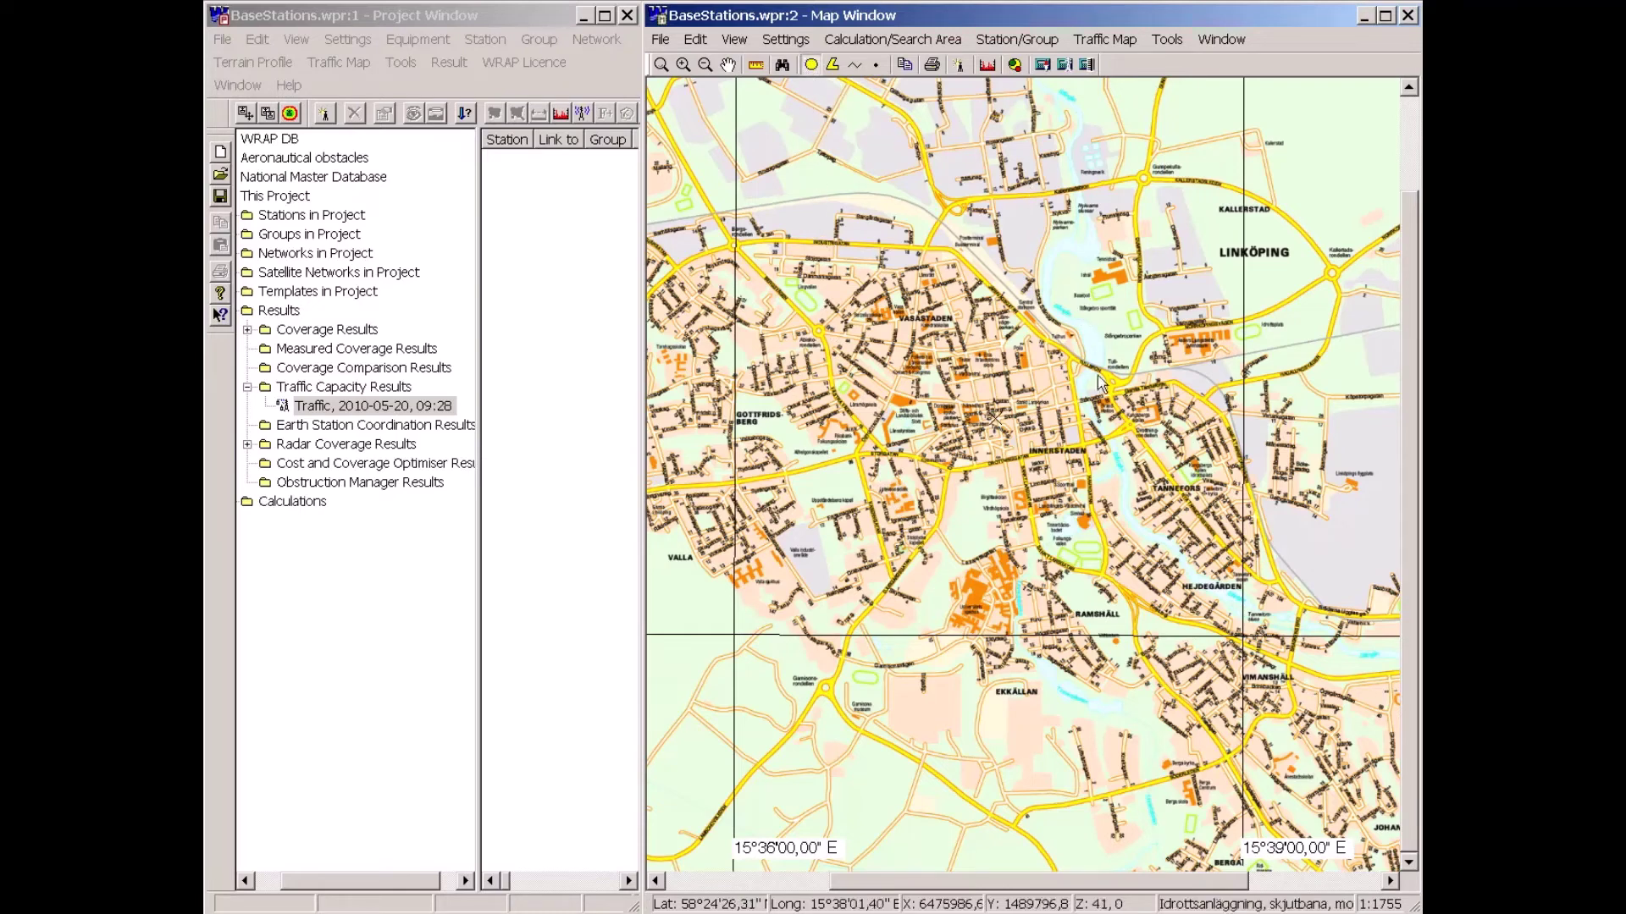
{"action": "left_click_drag", "start_coordinate": [1118, 642], "coordinate": [1140, 663]}
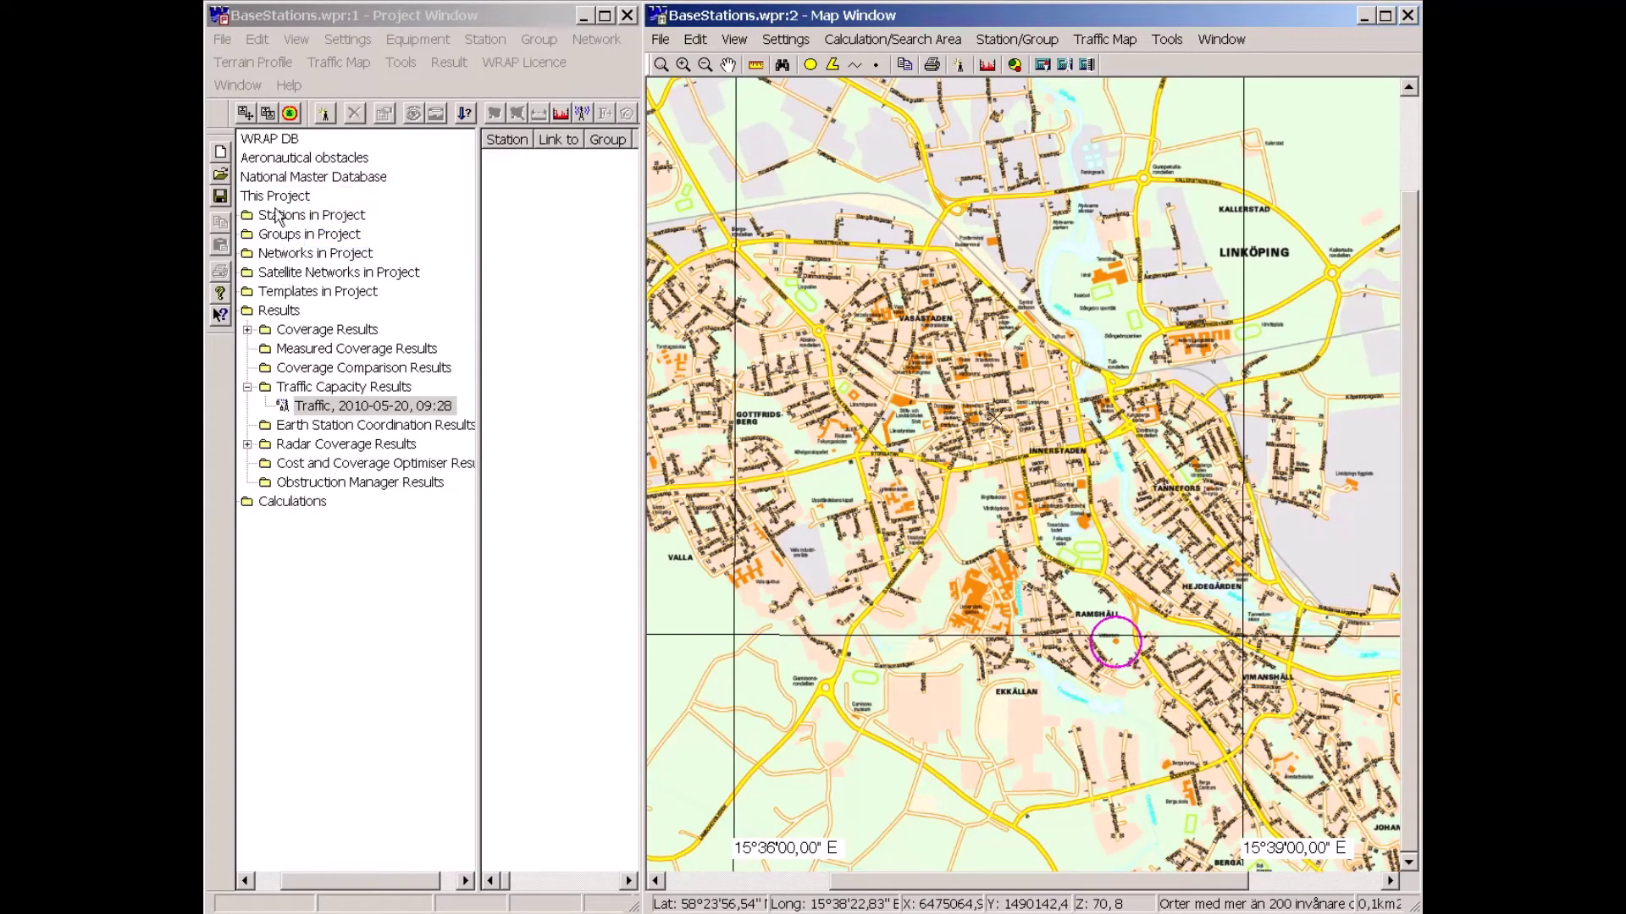
- Run the FTR Circle Search in the National Master Database and add all stations found to the project without results
{"action": "double_click", "coordinate": [277, 178]}
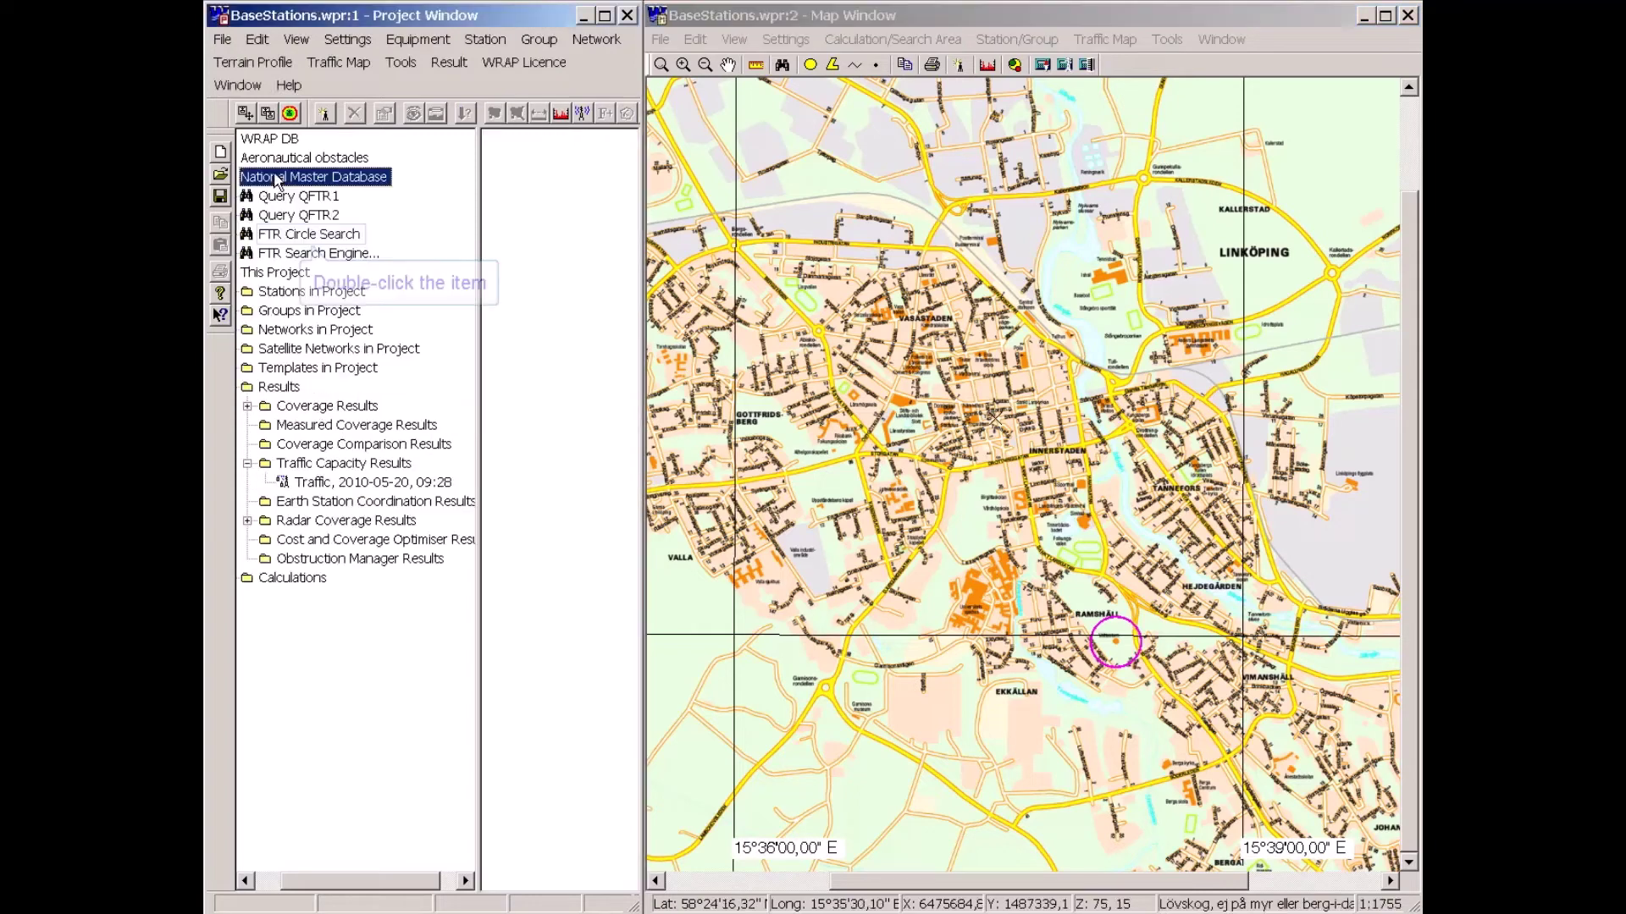
{"action": "double_click", "coordinate": [280, 236]}
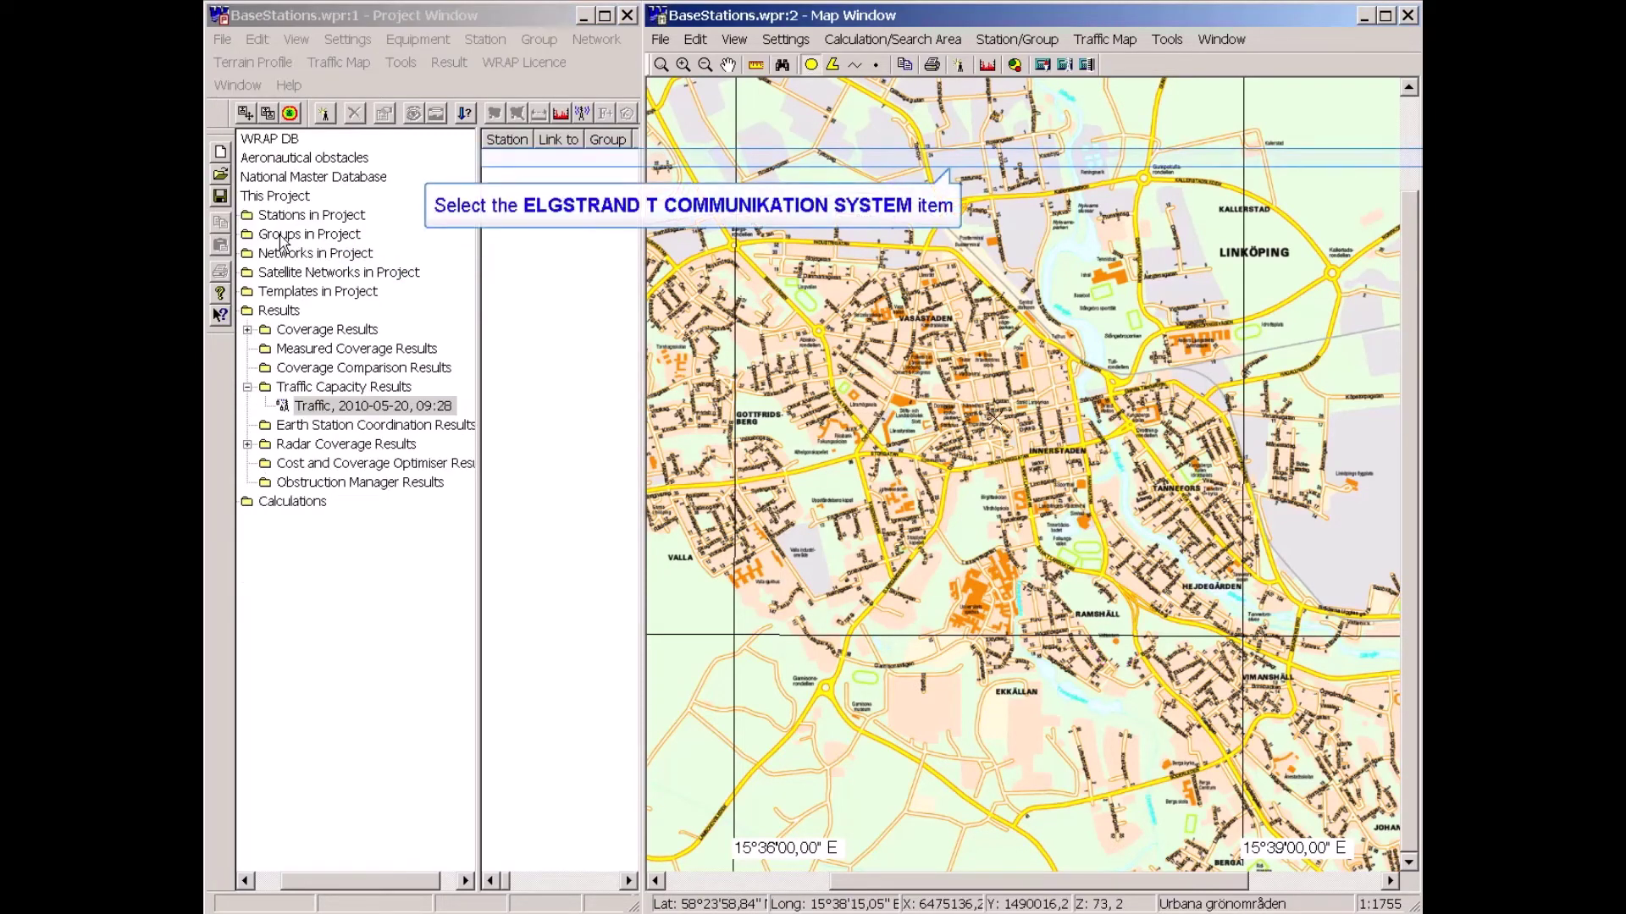
{"action": "left_click", "coordinate": [538, 159]}
{"action": "key", "text": "ctrl+a"}
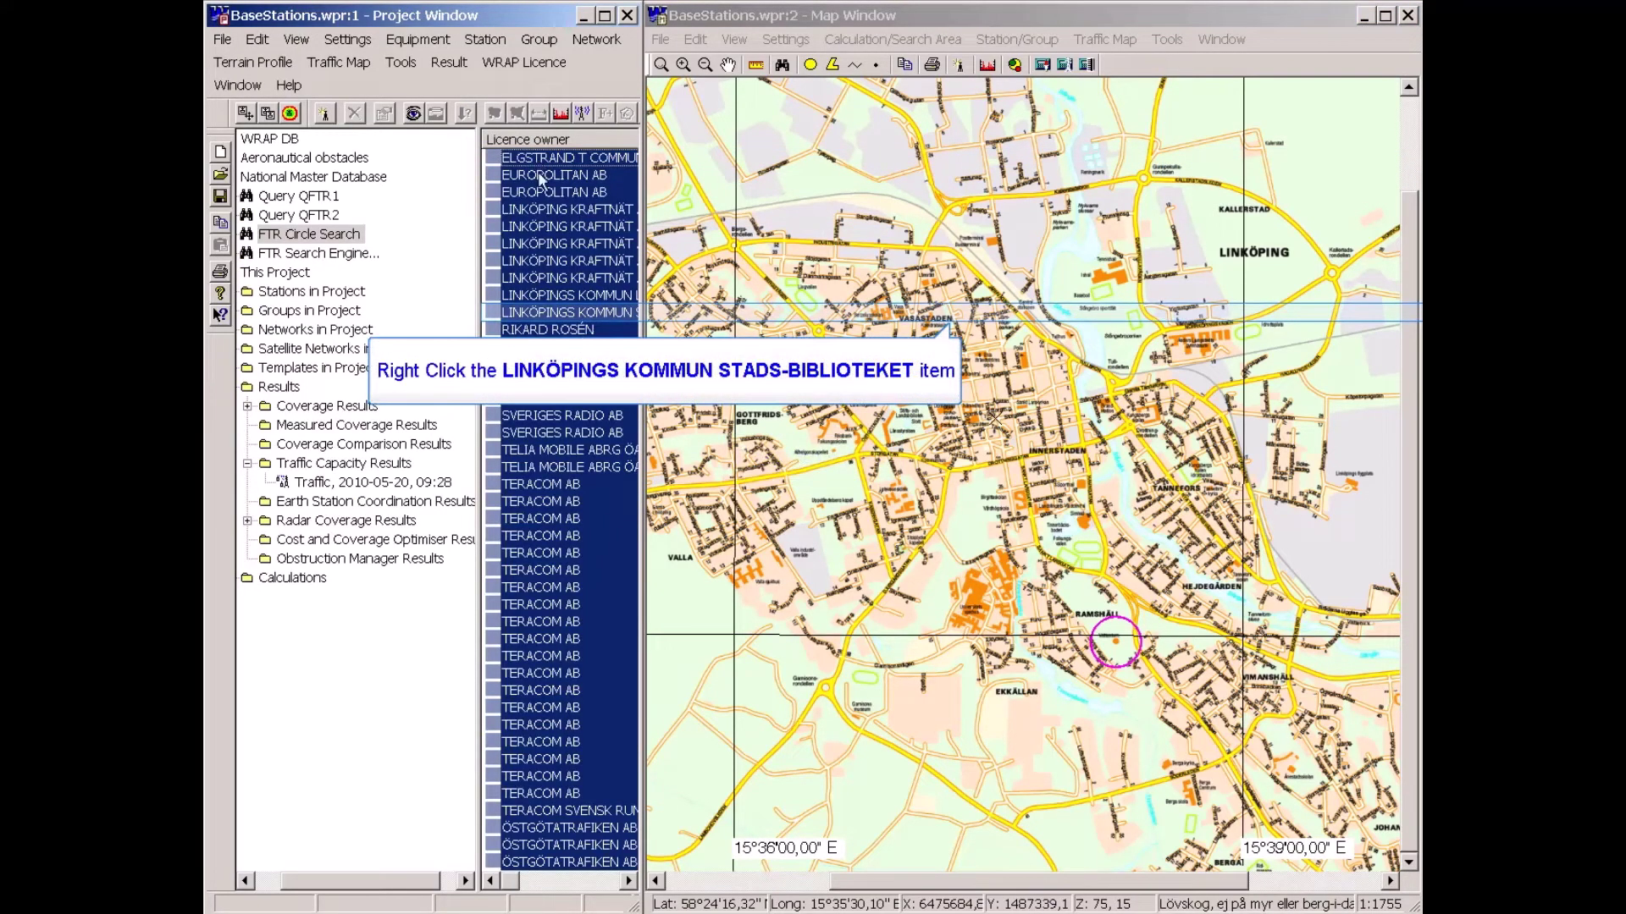
{"action": "right_click", "coordinate": [542, 320]}
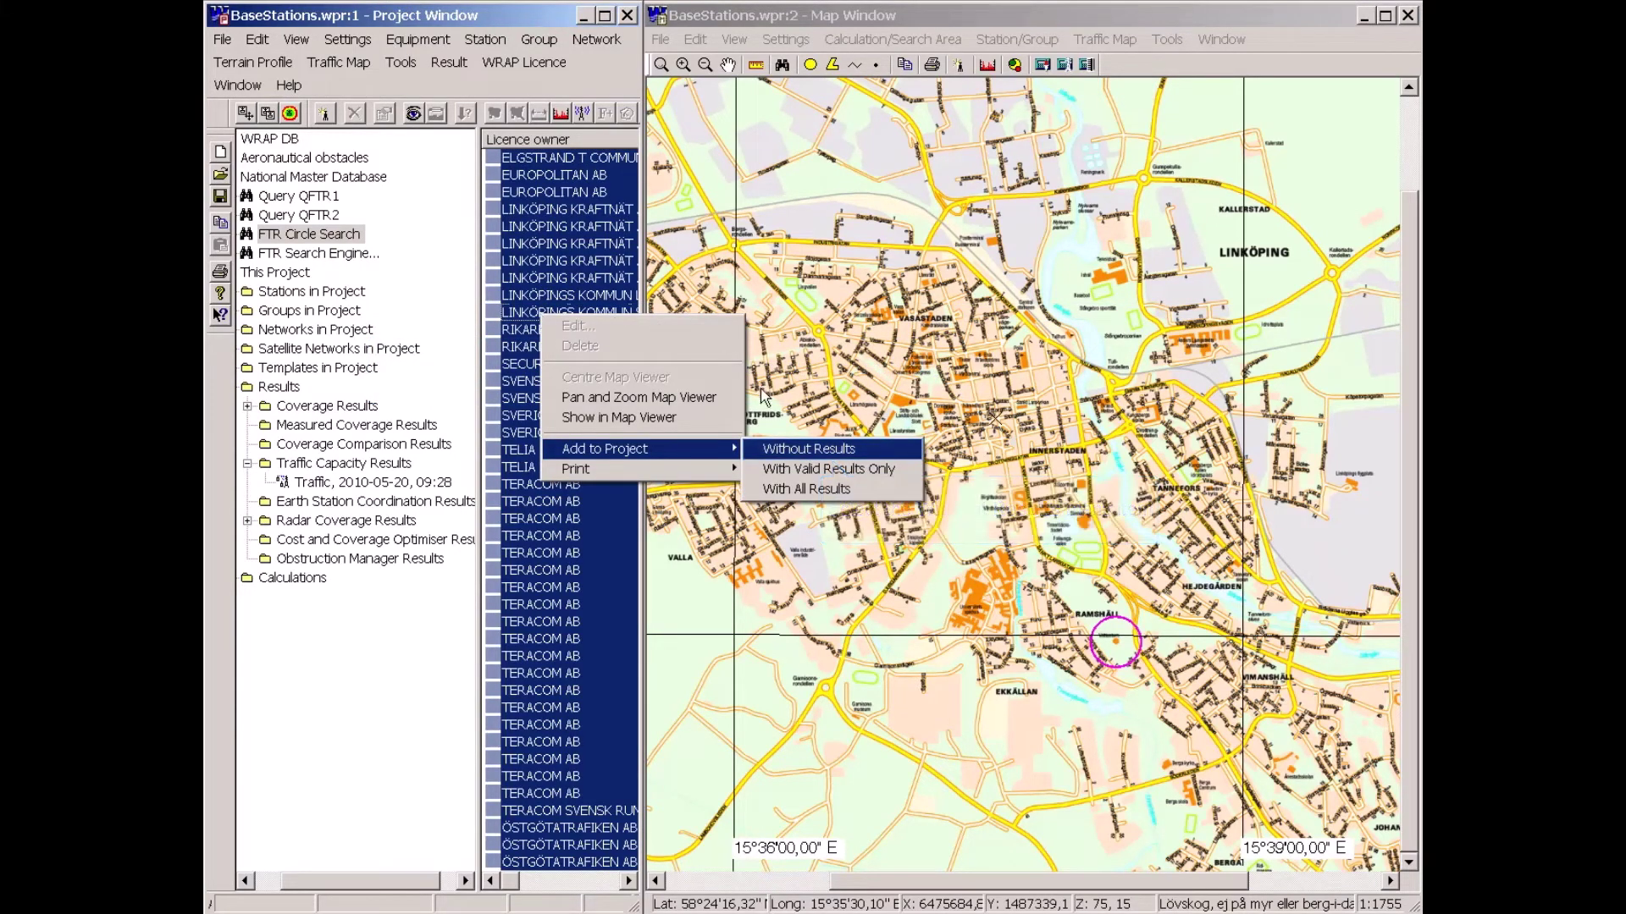
{"action": "left_click", "coordinate": [777, 451]}
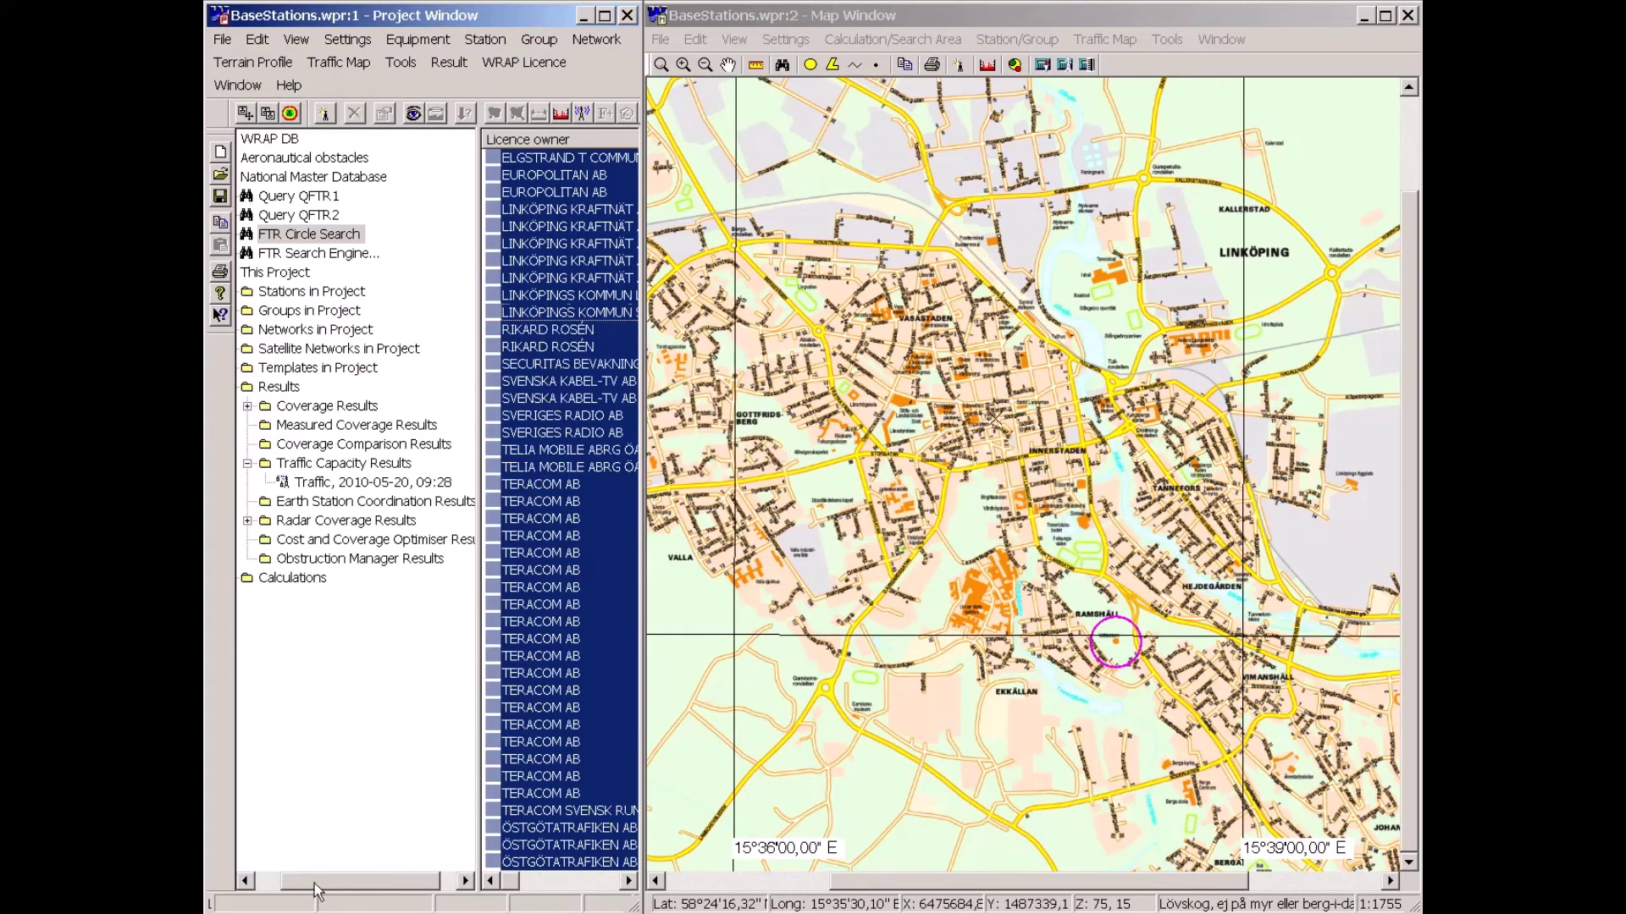
- Show the full list of project stations and set the first FTR_TELIA MOBI_LINKÖPING_VT station as Tx on the map
{"action": "double_click", "coordinate": [322, 292]}
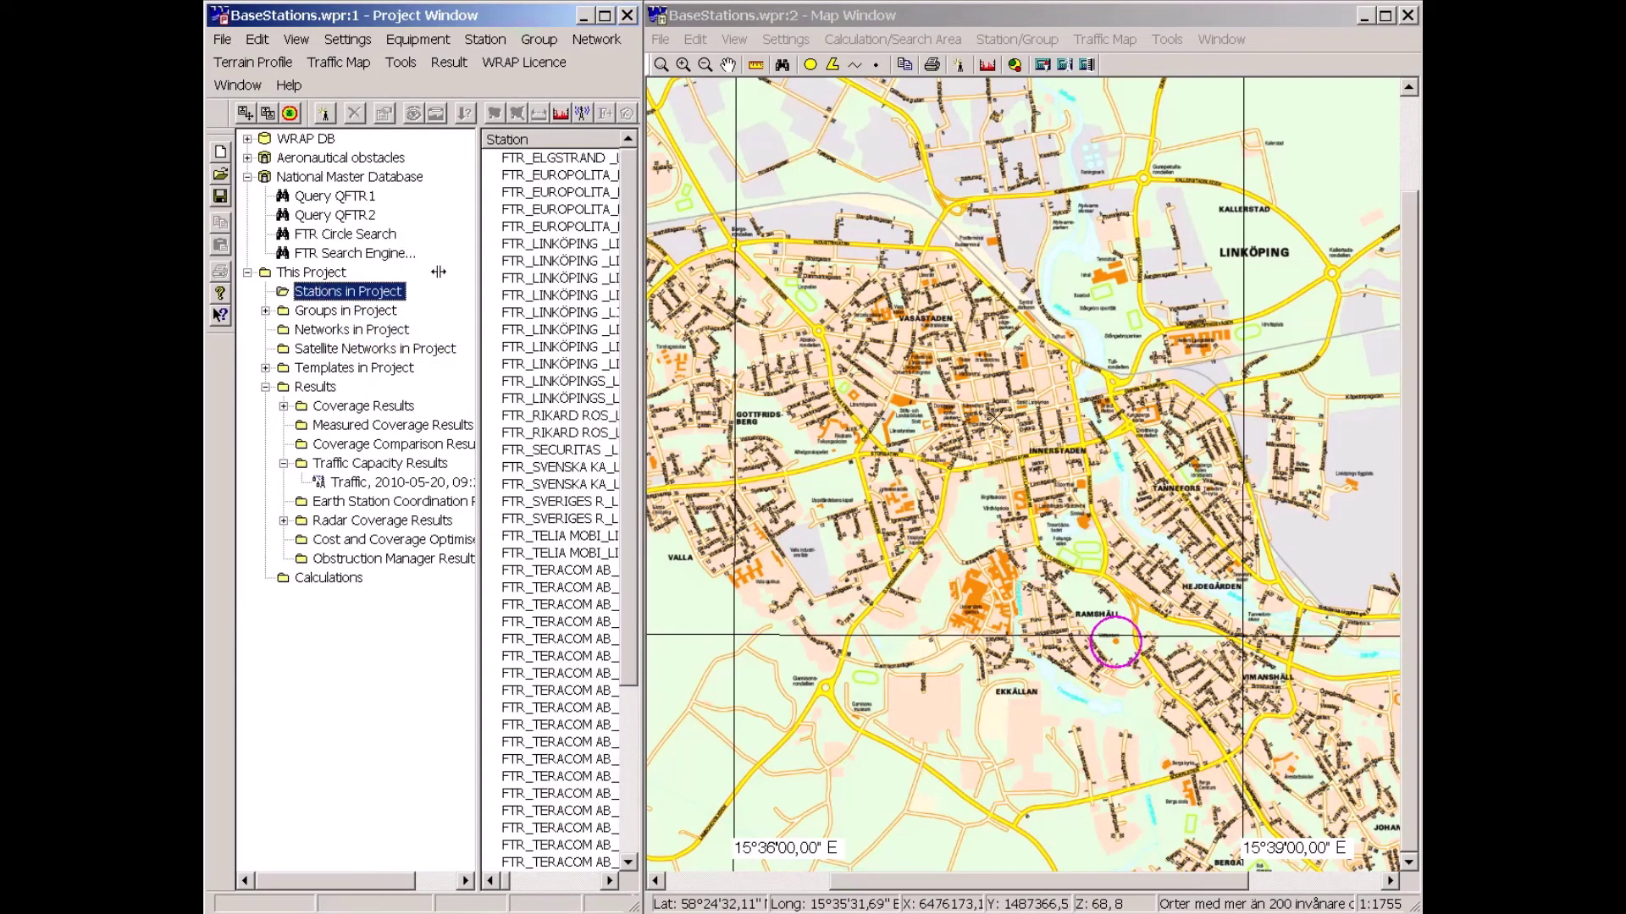
{"action": "left_click_drag", "start_coordinate": [478, 237], "coordinate": [436, 239]}
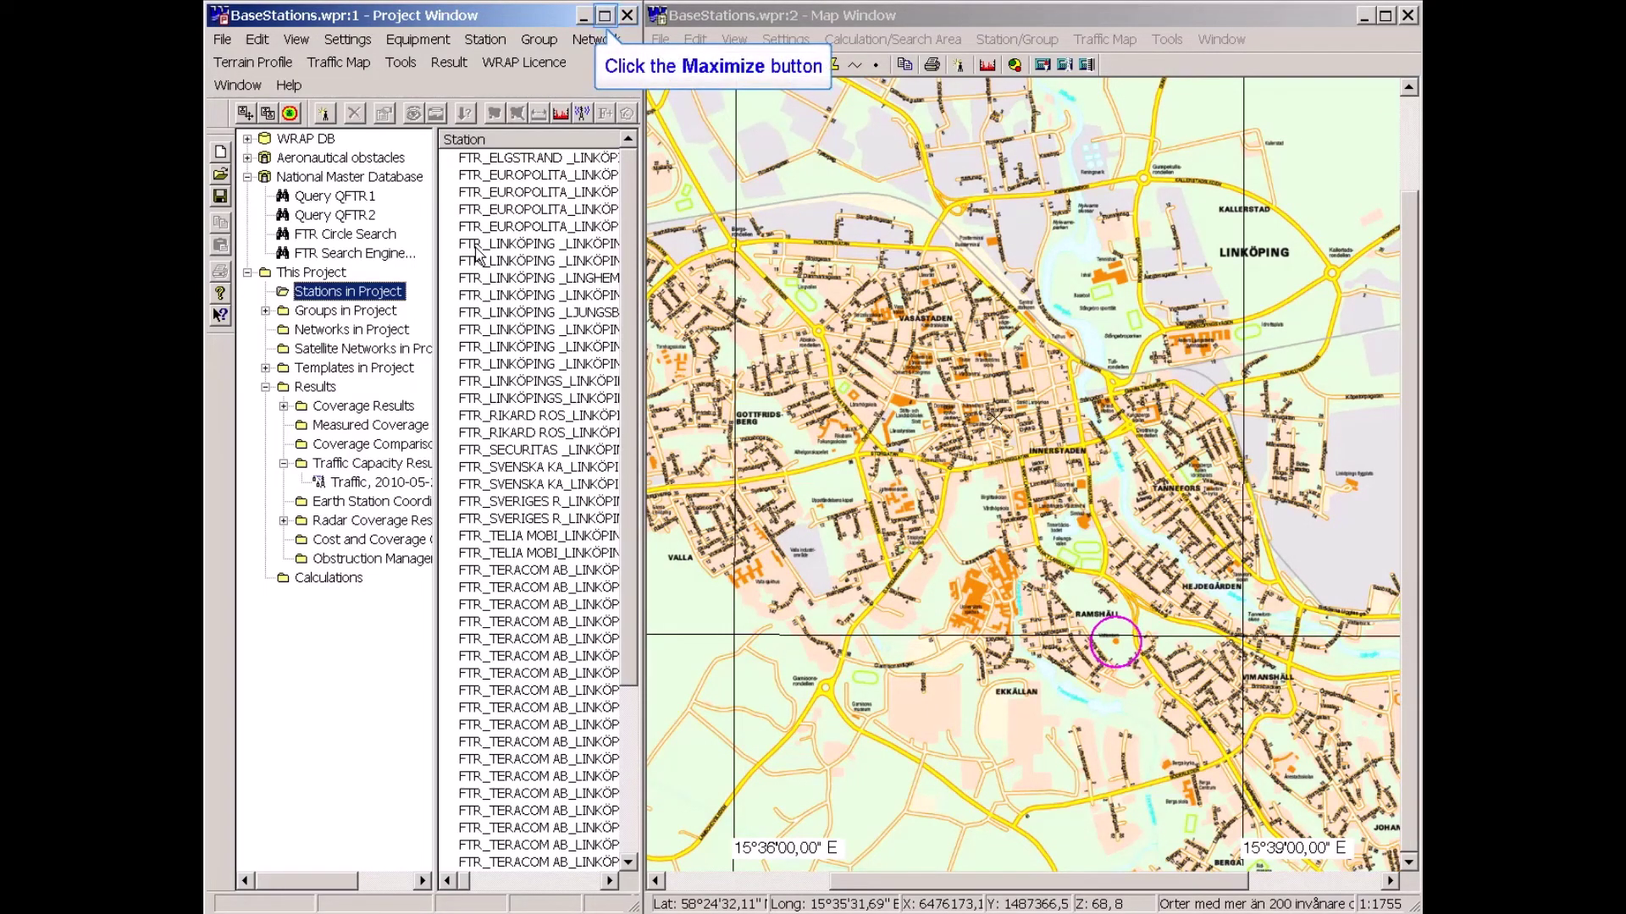
{"action": "left_click", "coordinate": [605, 15]}
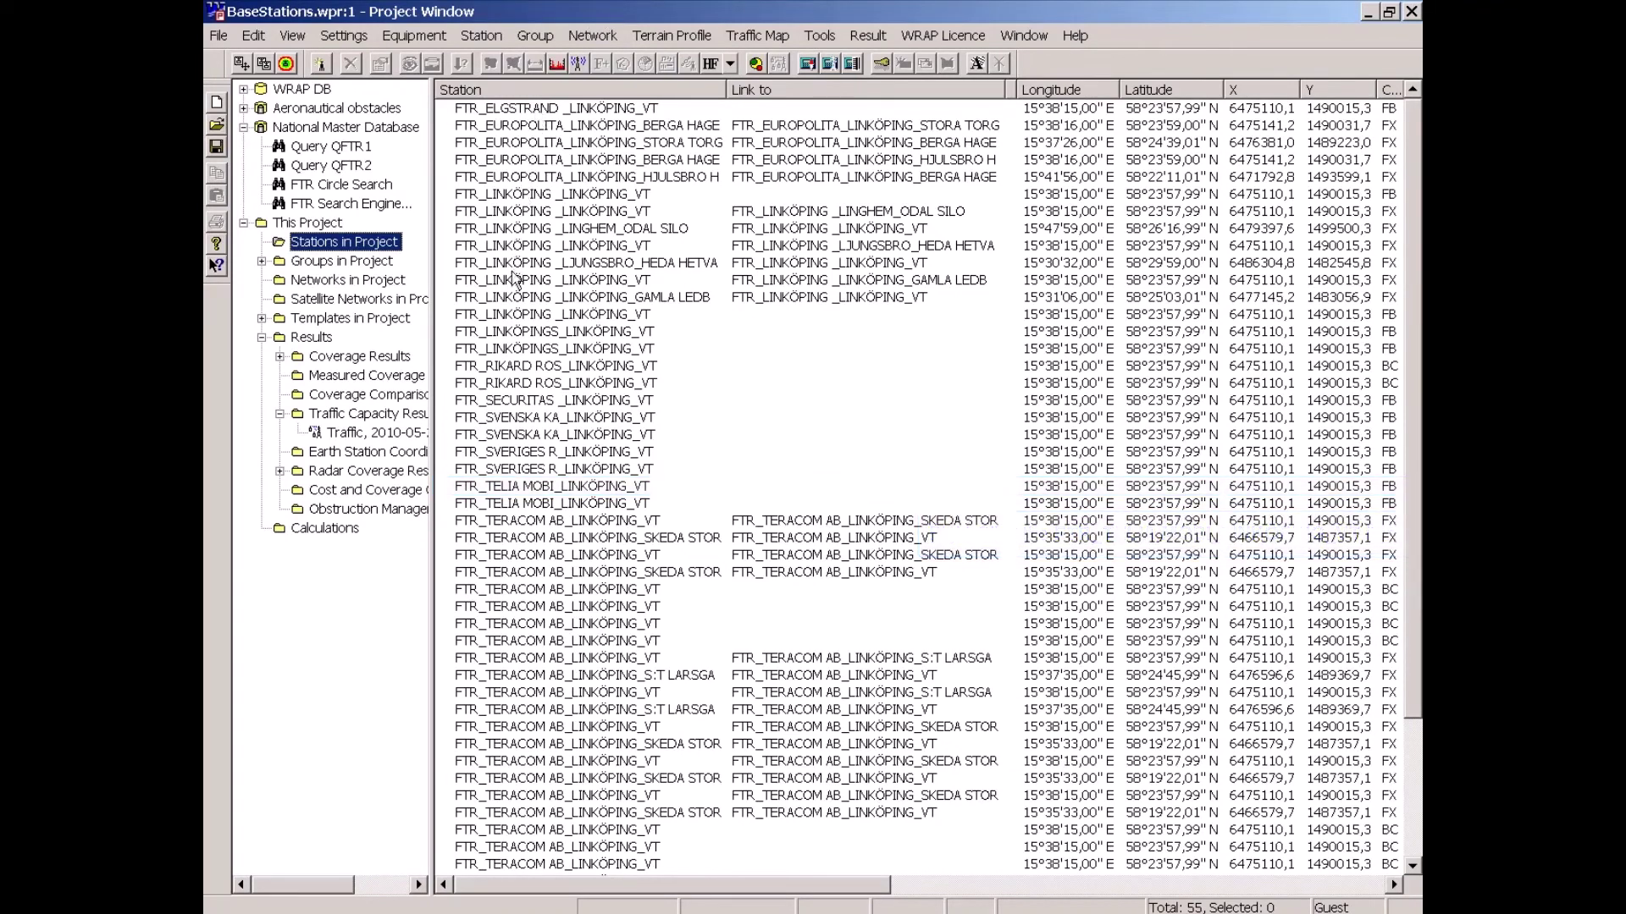
{"action": "right_click", "coordinate": [508, 487]}
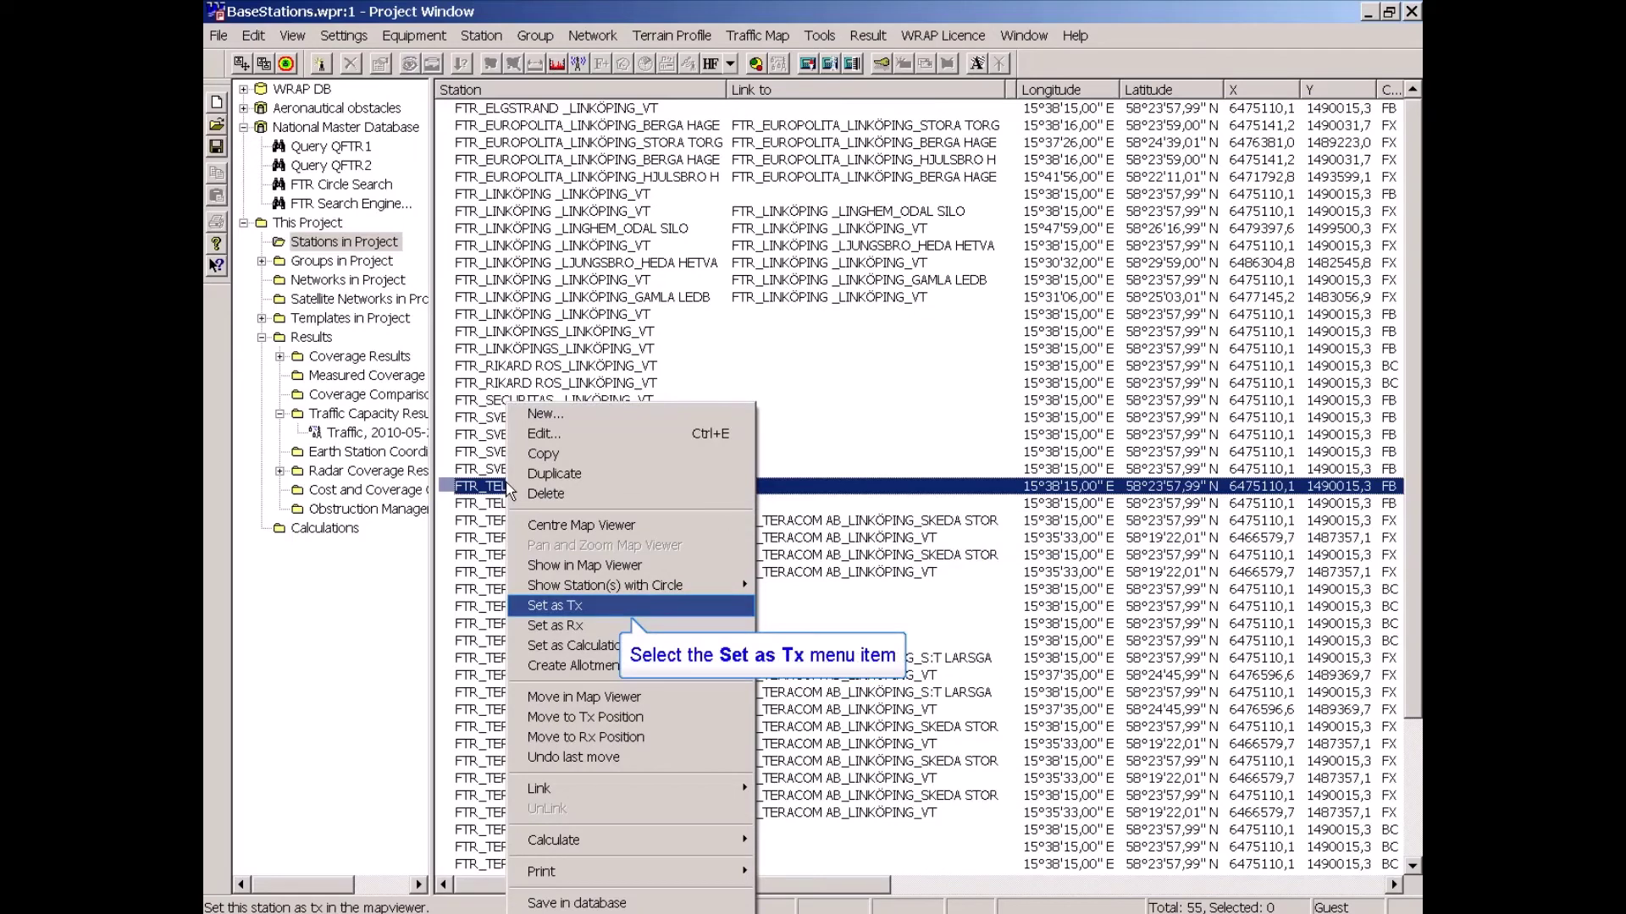
{"action": "left_click", "coordinate": [551, 607]}
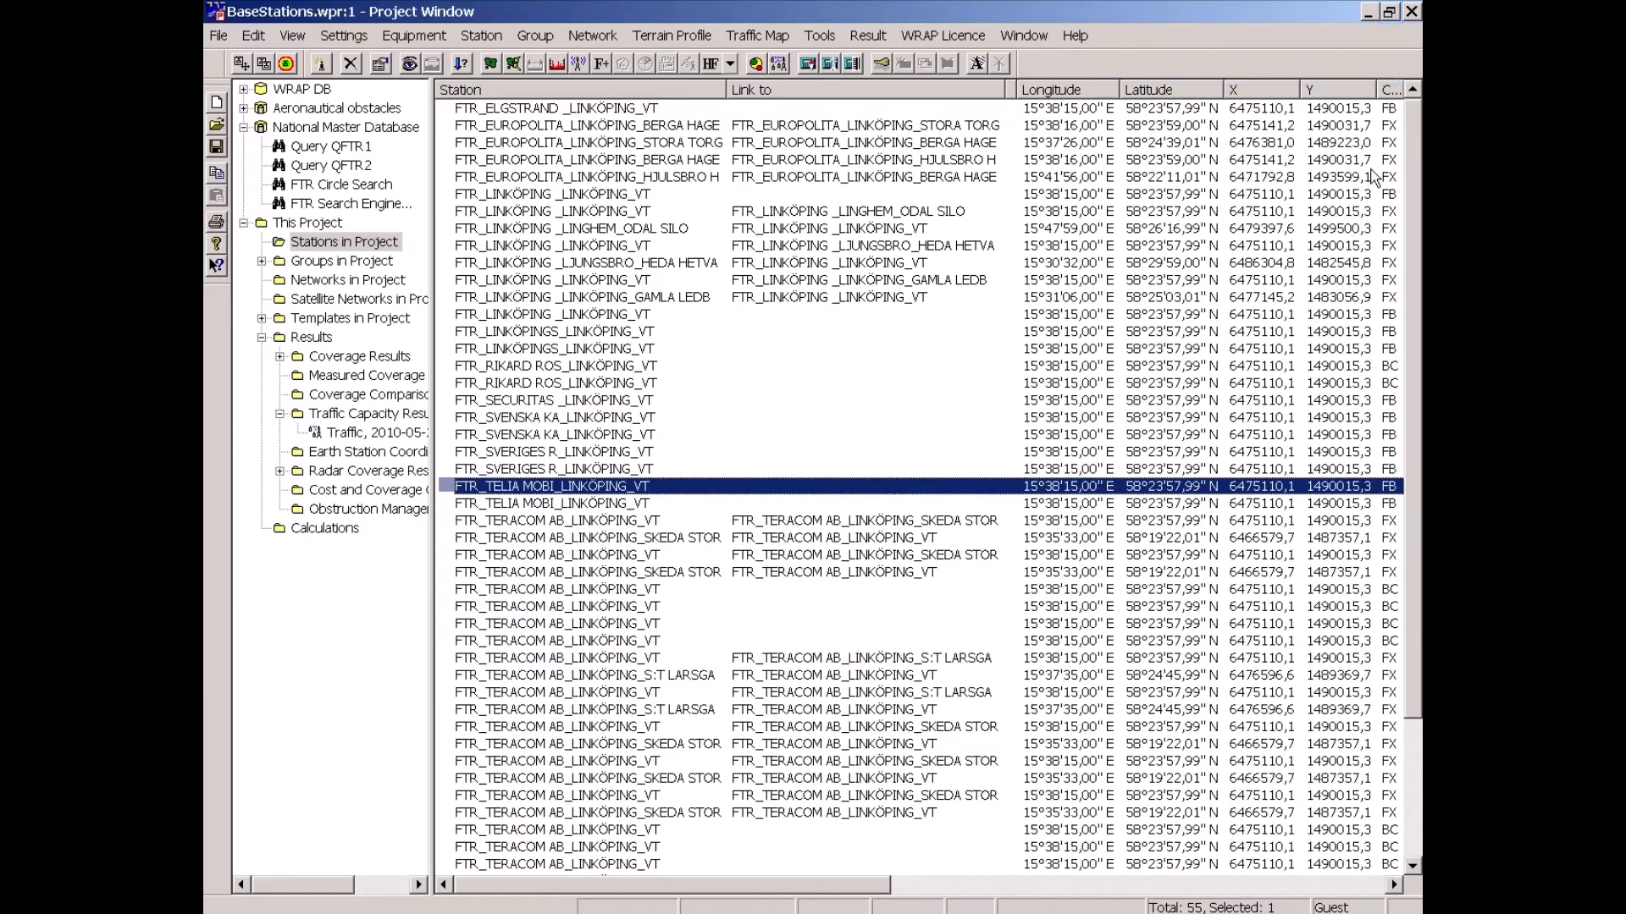
{"action": "left_click", "coordinate": [1390, 12]}
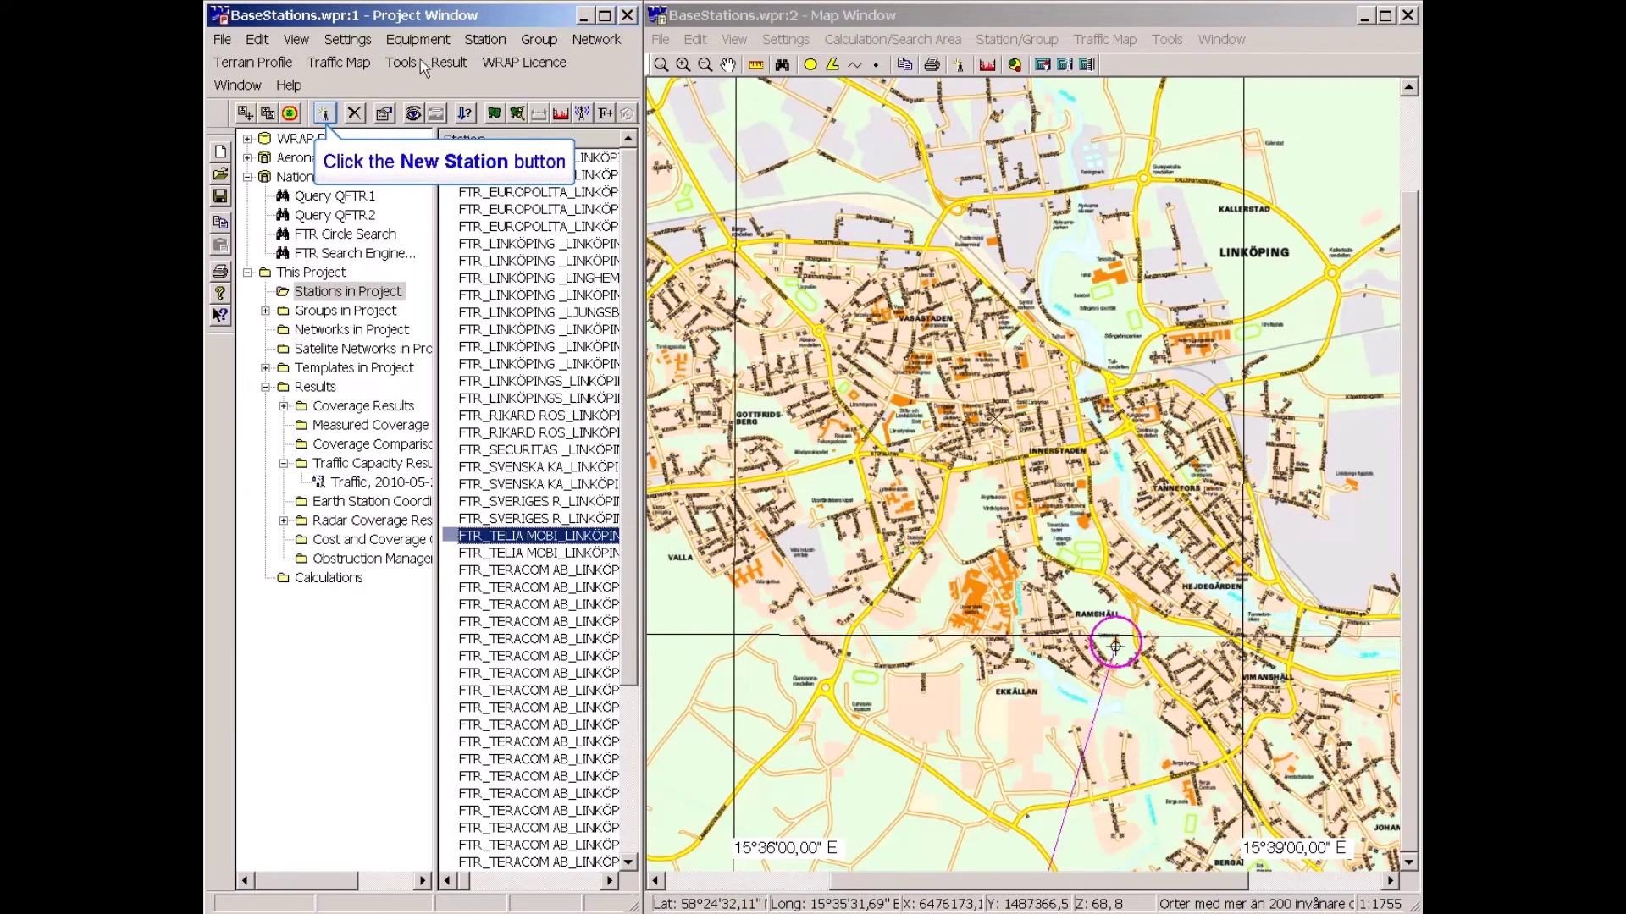
- Create a new station from the WCDMA template in WRAP DB and name it 3G
{"action": "left_click", "coordinate": [325, 113]}
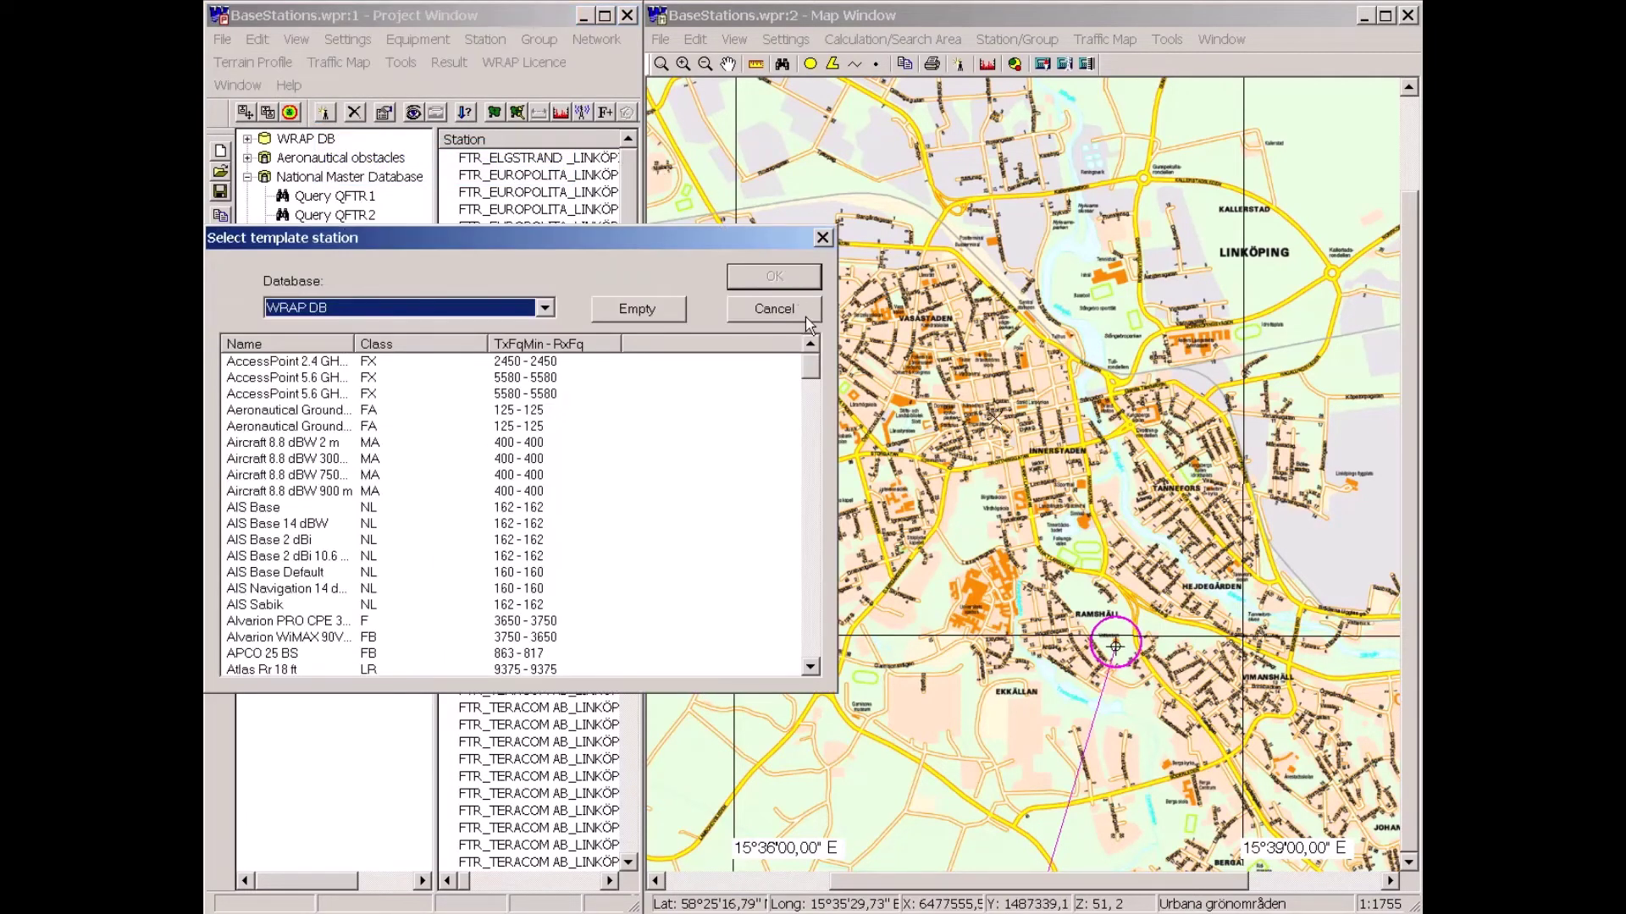
{"action": "left_click_drag", "start_coordinate": [816, 373], "coordinate": [827, 540]}
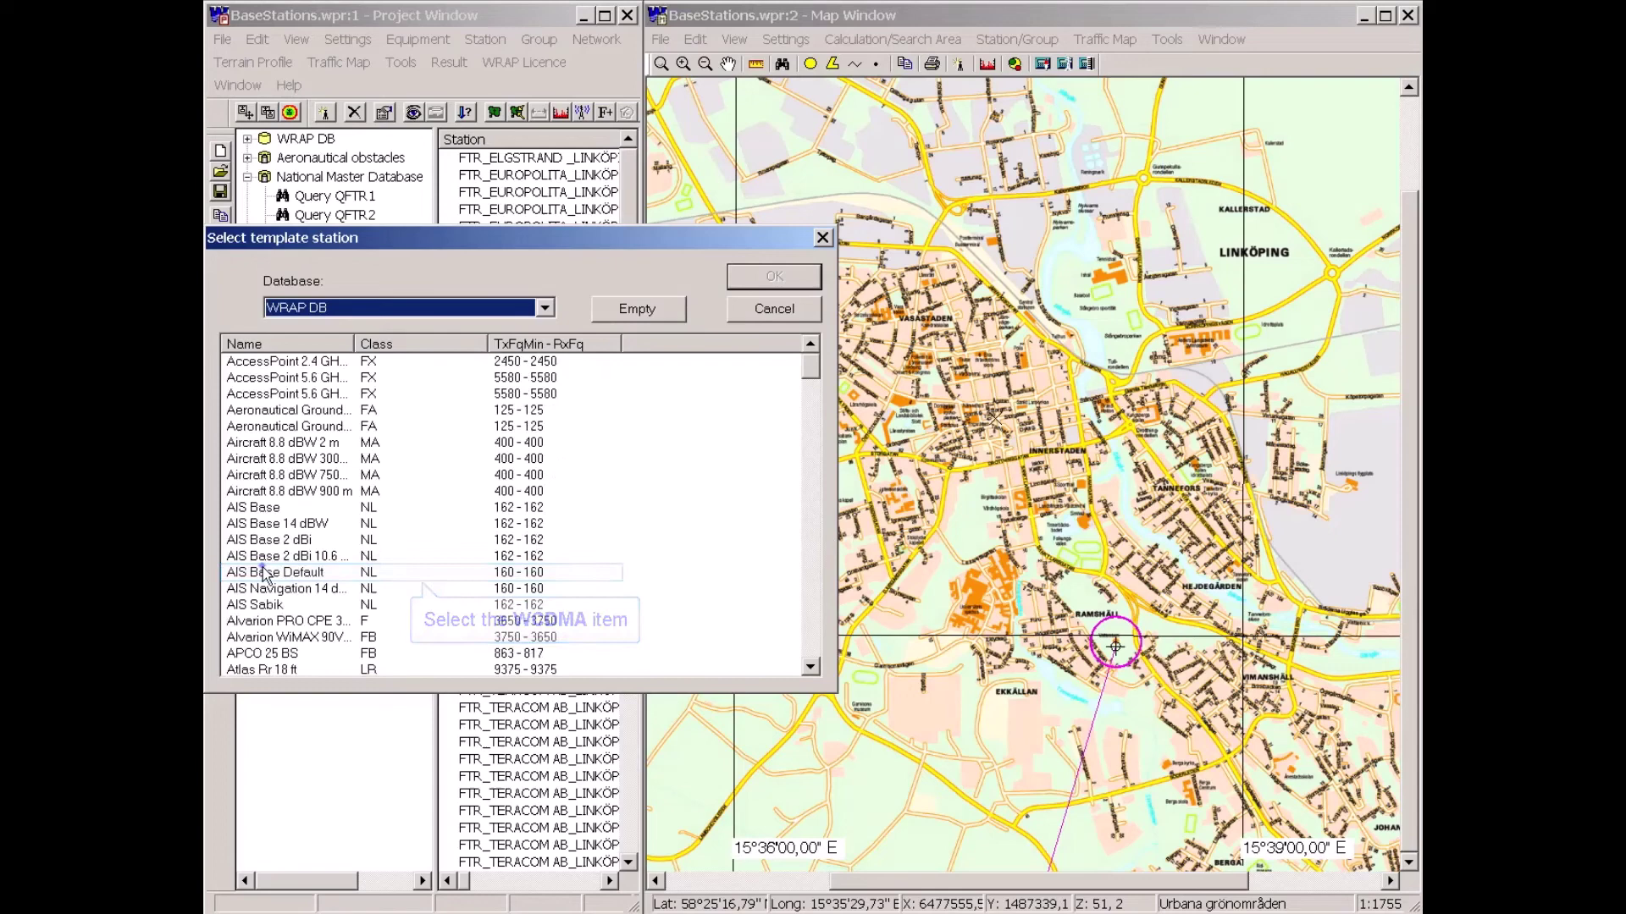
{"action": "left_click", "coordinate": [265, 574]}
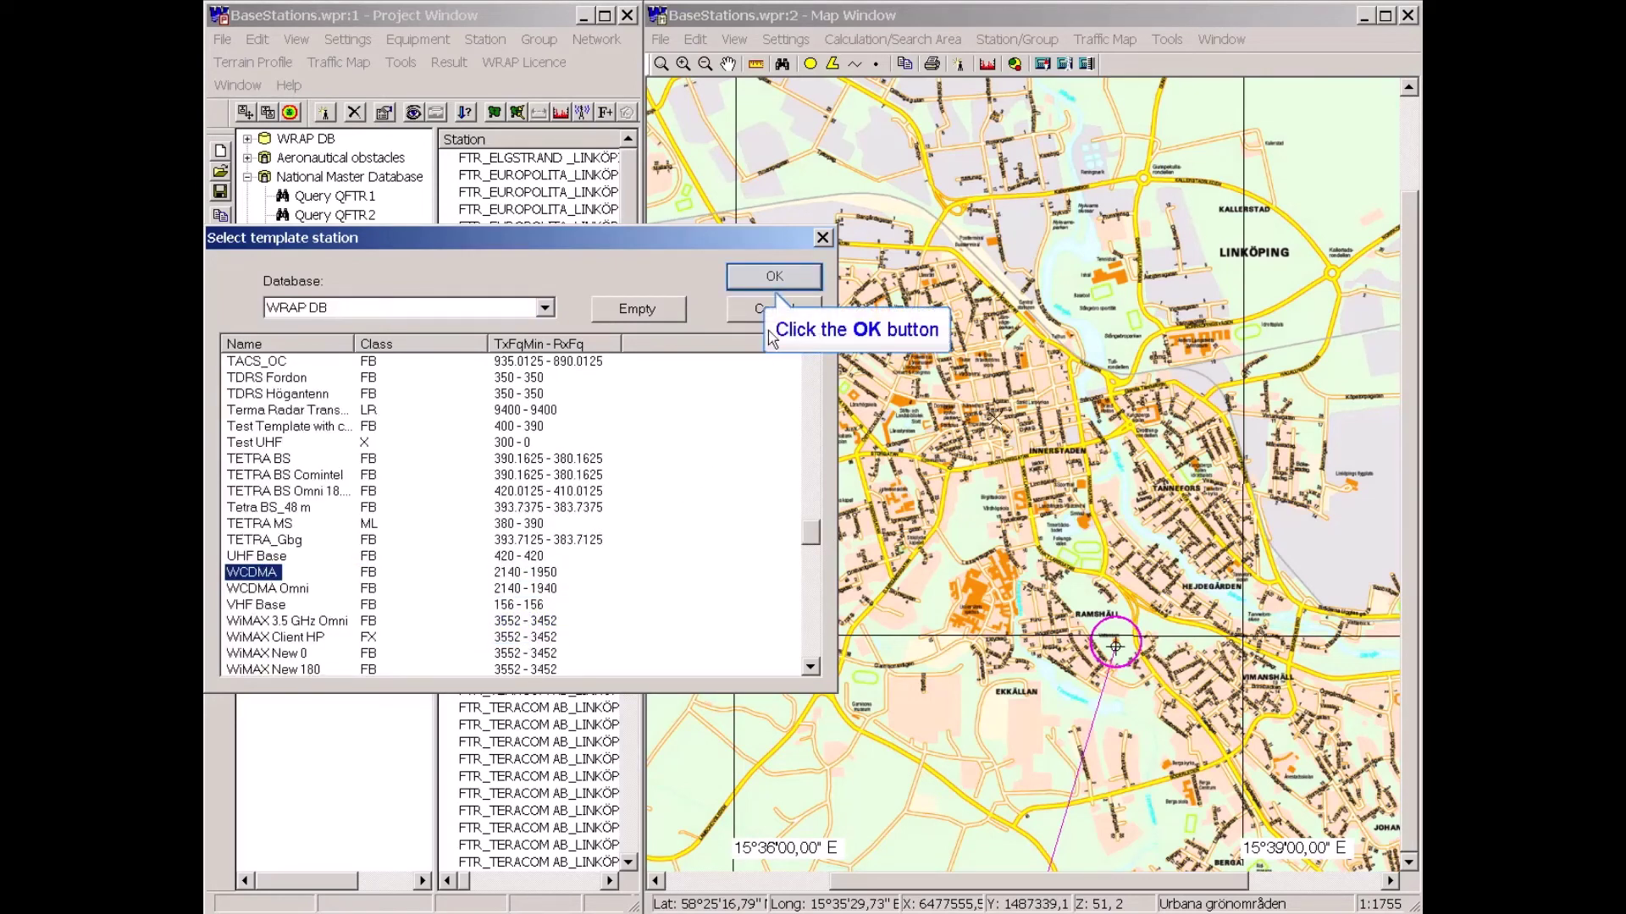
{"action": "left_click", "coordinate": [774, 276]}
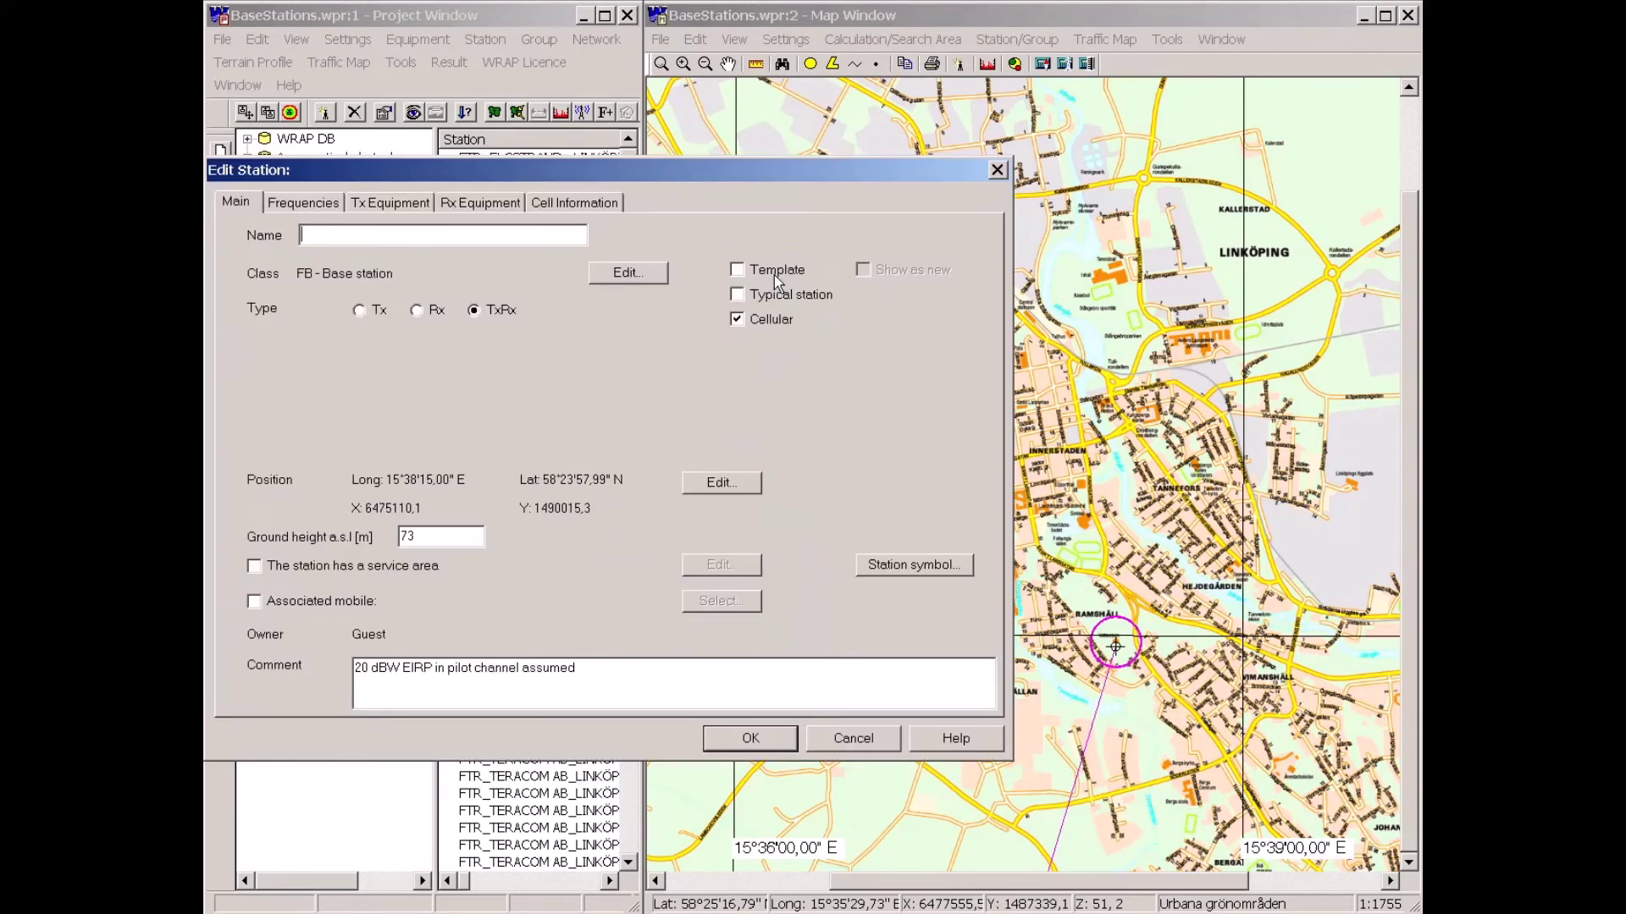
{"action": "type", "text": "3G"}
- Review the 3G station's frequencies and transmitter equipment, save the station, and select it in the station list
{"action": "left_click", "coordinate": [305, 208]}
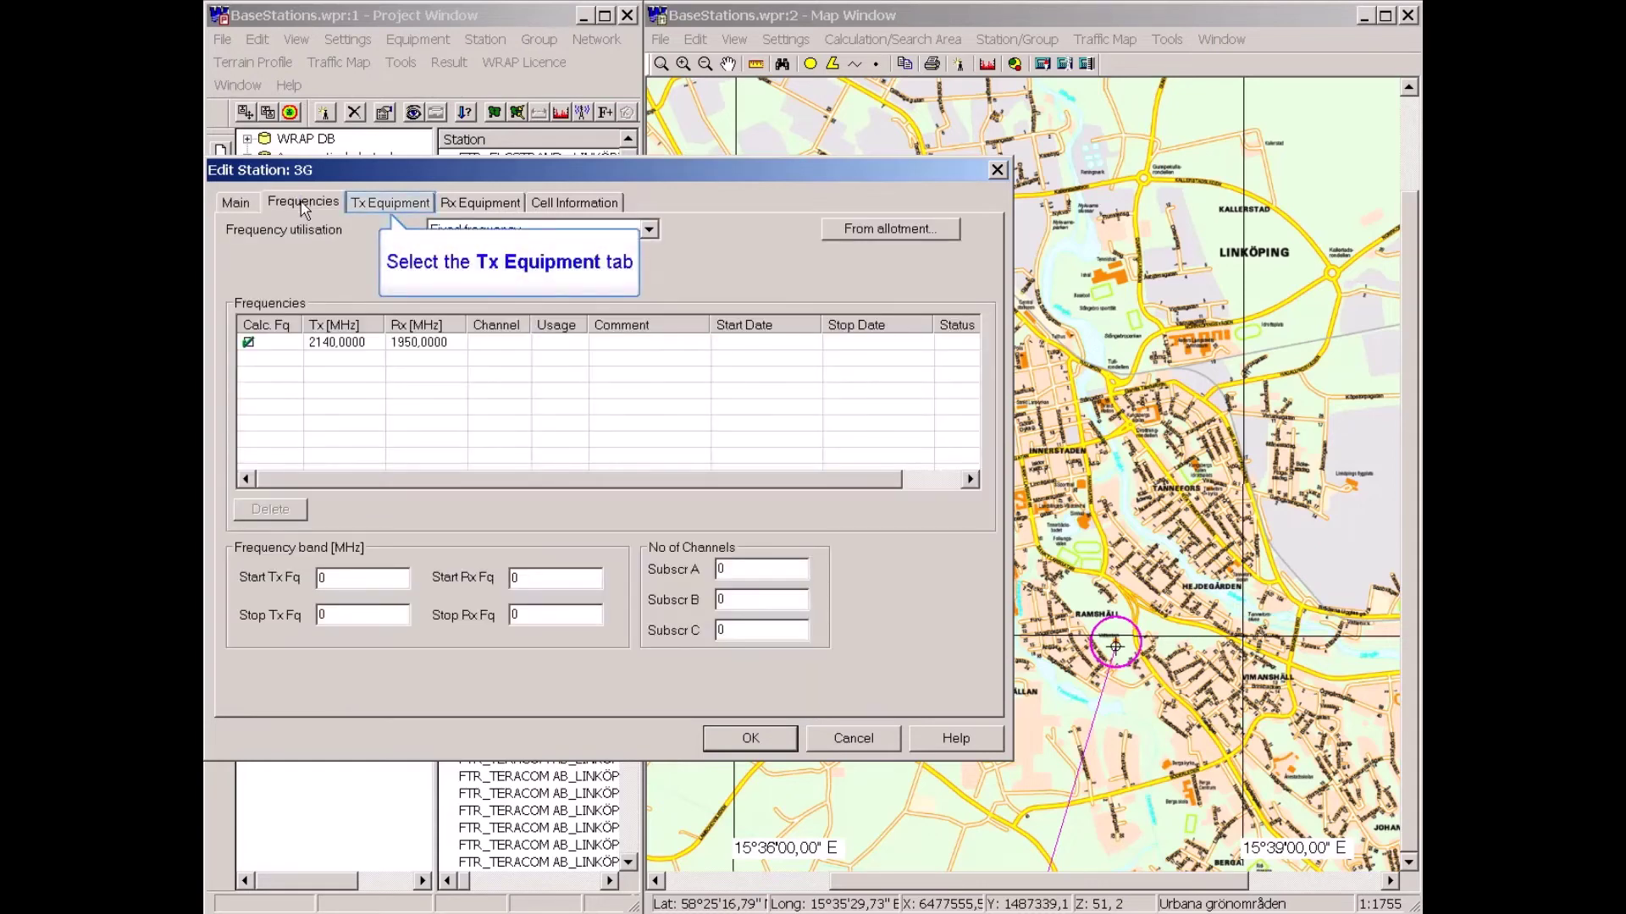
{"action": "left_click", "coordinate": [419, 205]}
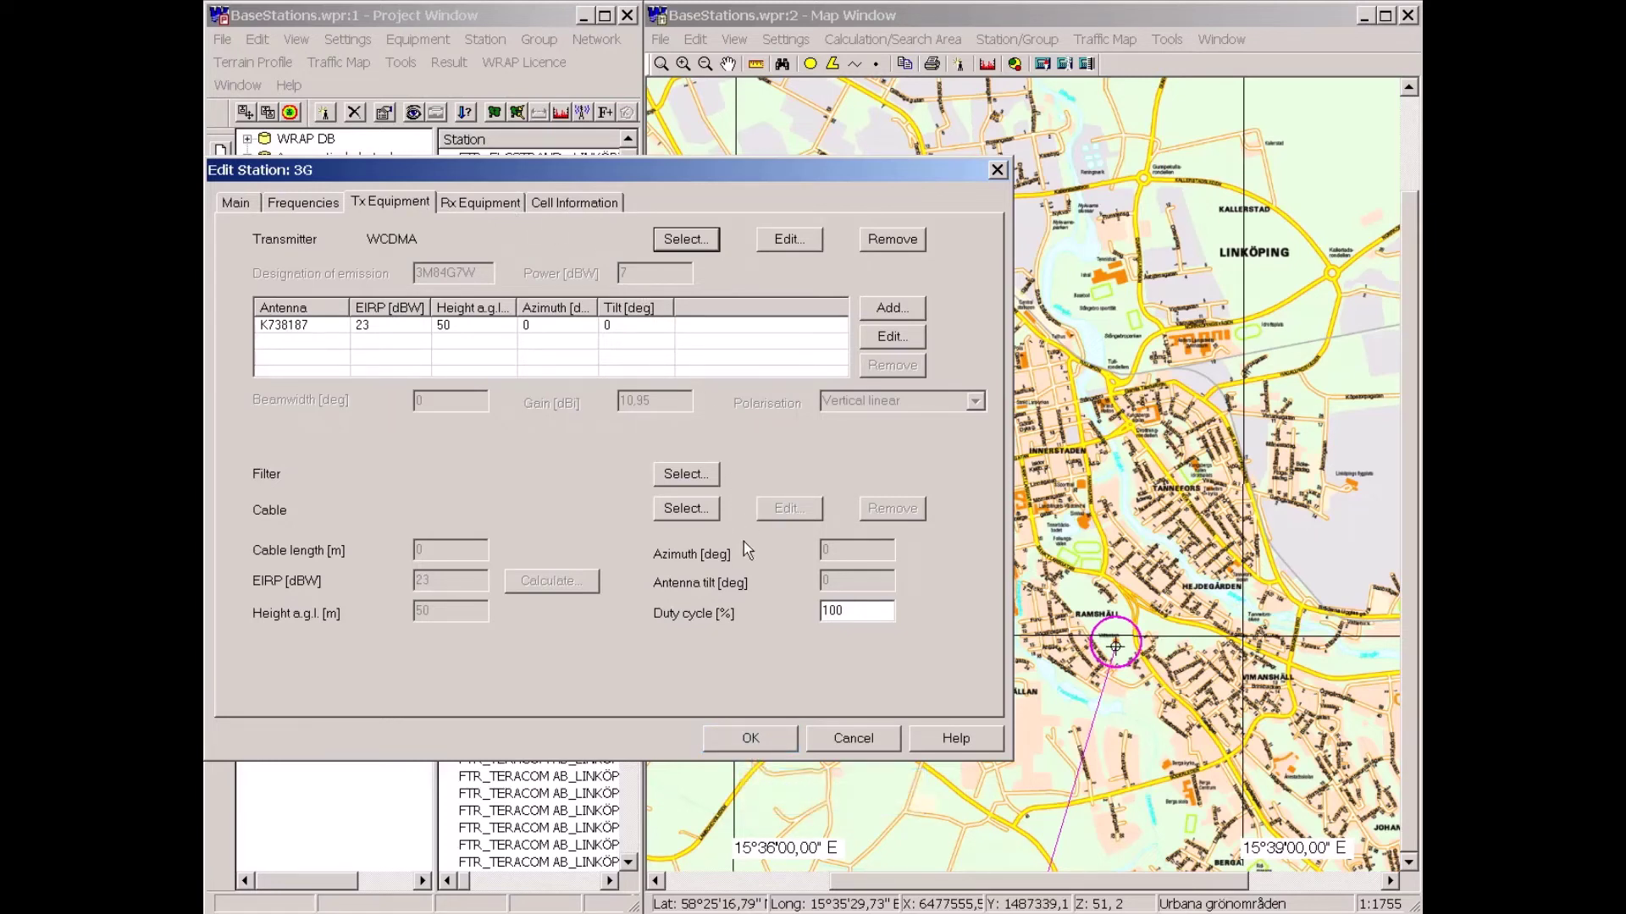
{"action": "left_click", "coordinate": [757, 736]}
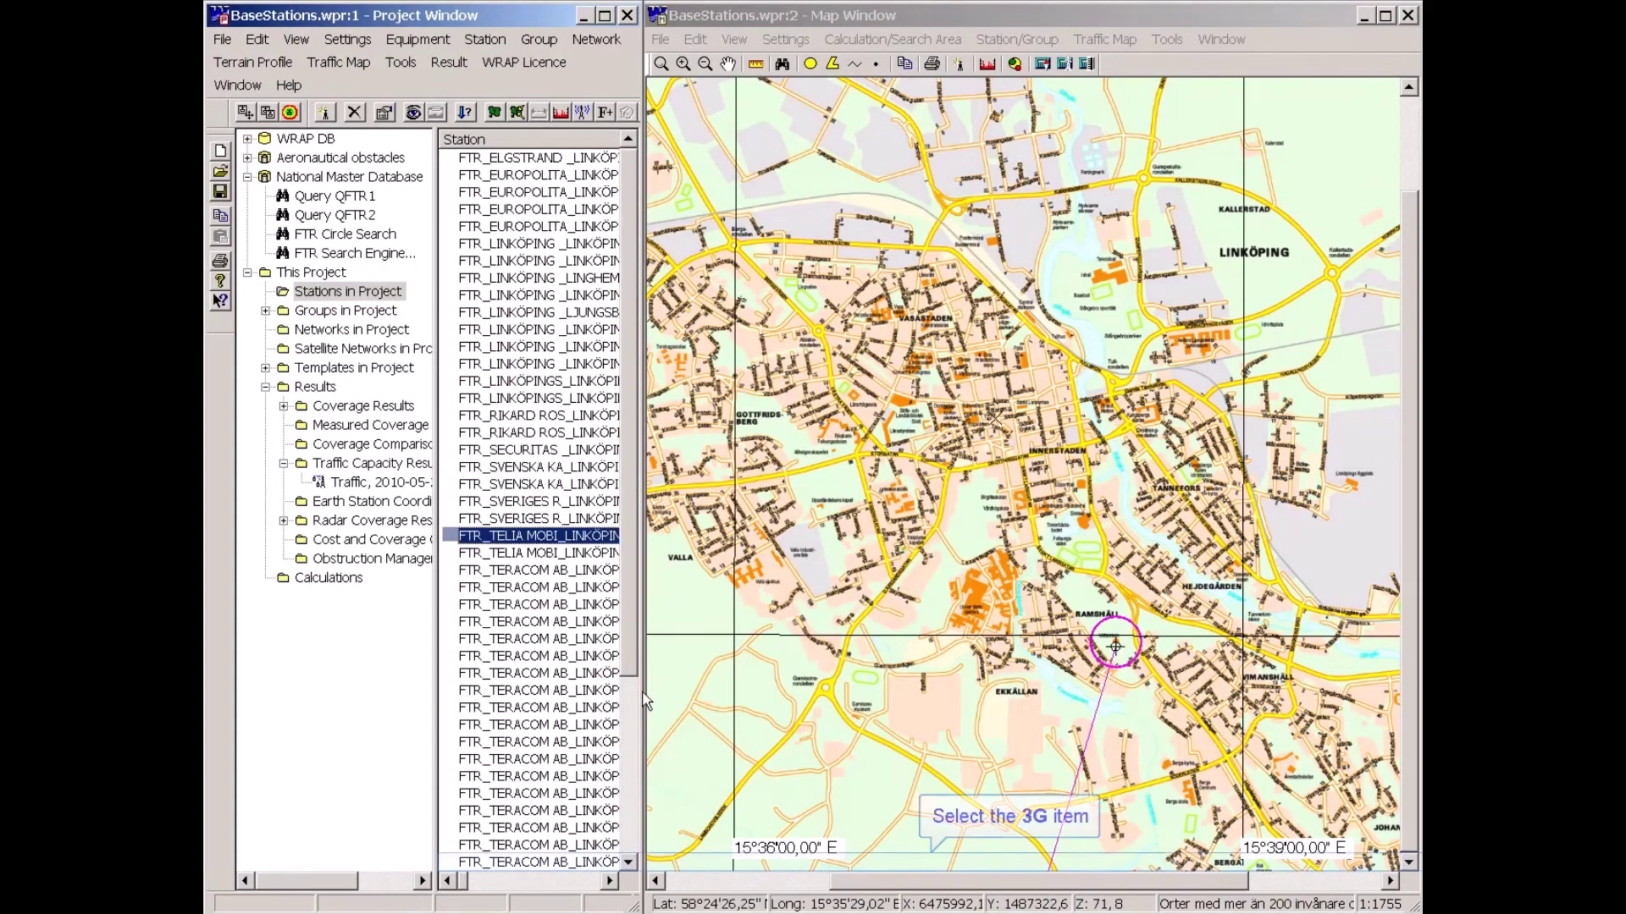
{"action": "left_click", "coordinate": [468, 864]}
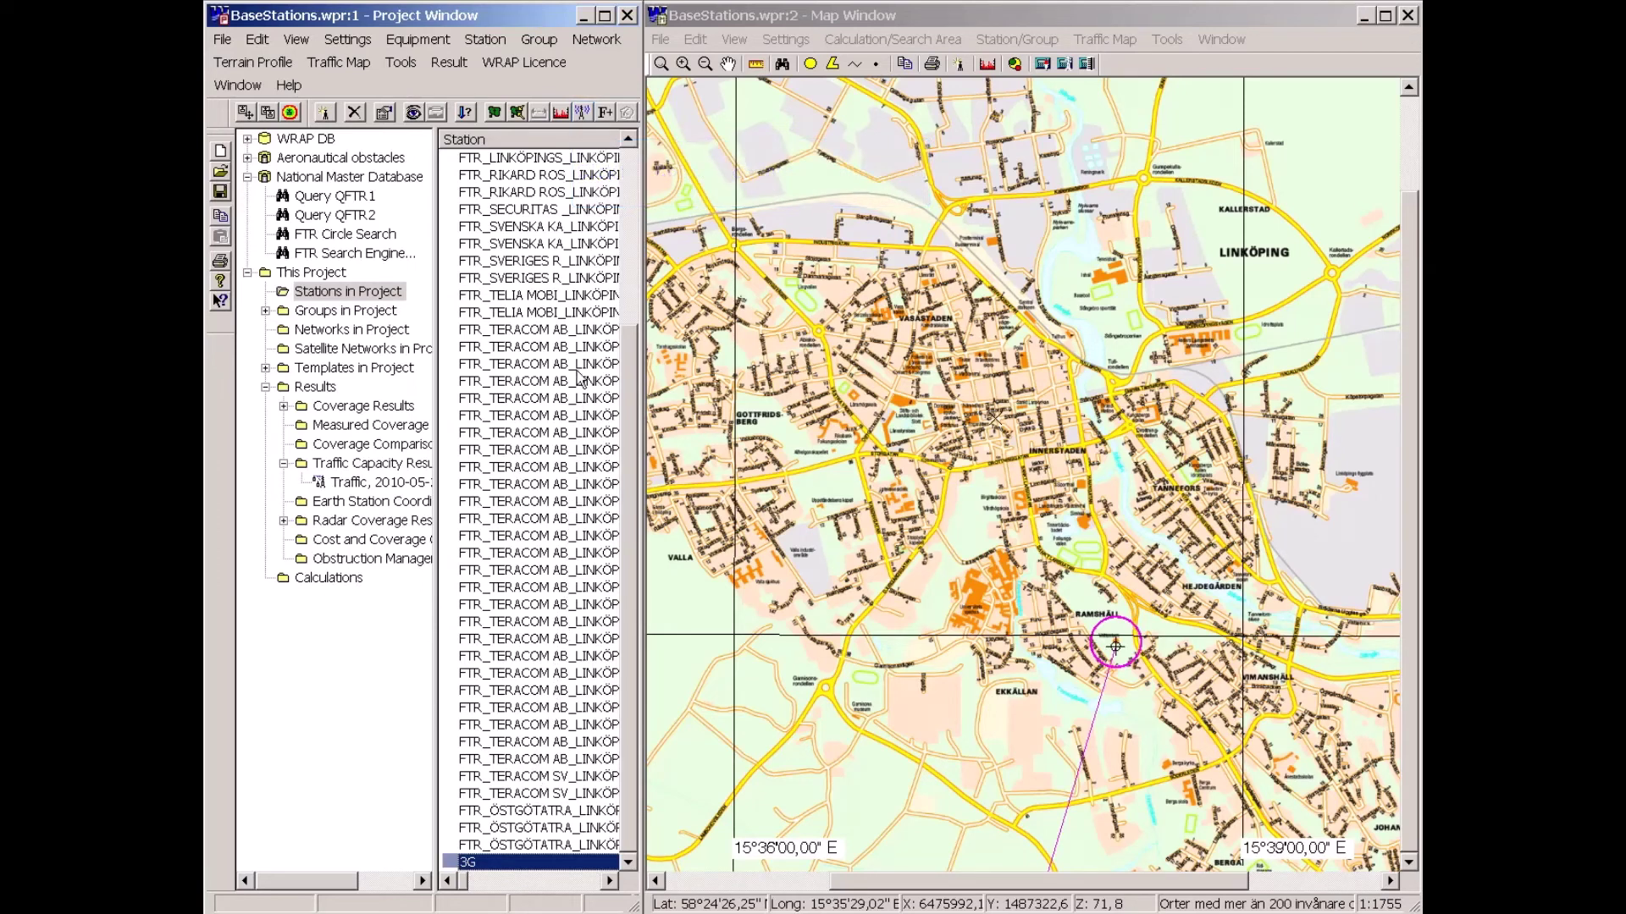
- Run a collocation interference calculation for the project stations and list the transmitters causing co/adjacent channel interference to the 3G receiver
{"action": "left_click", "coordinate": [583, 114]}
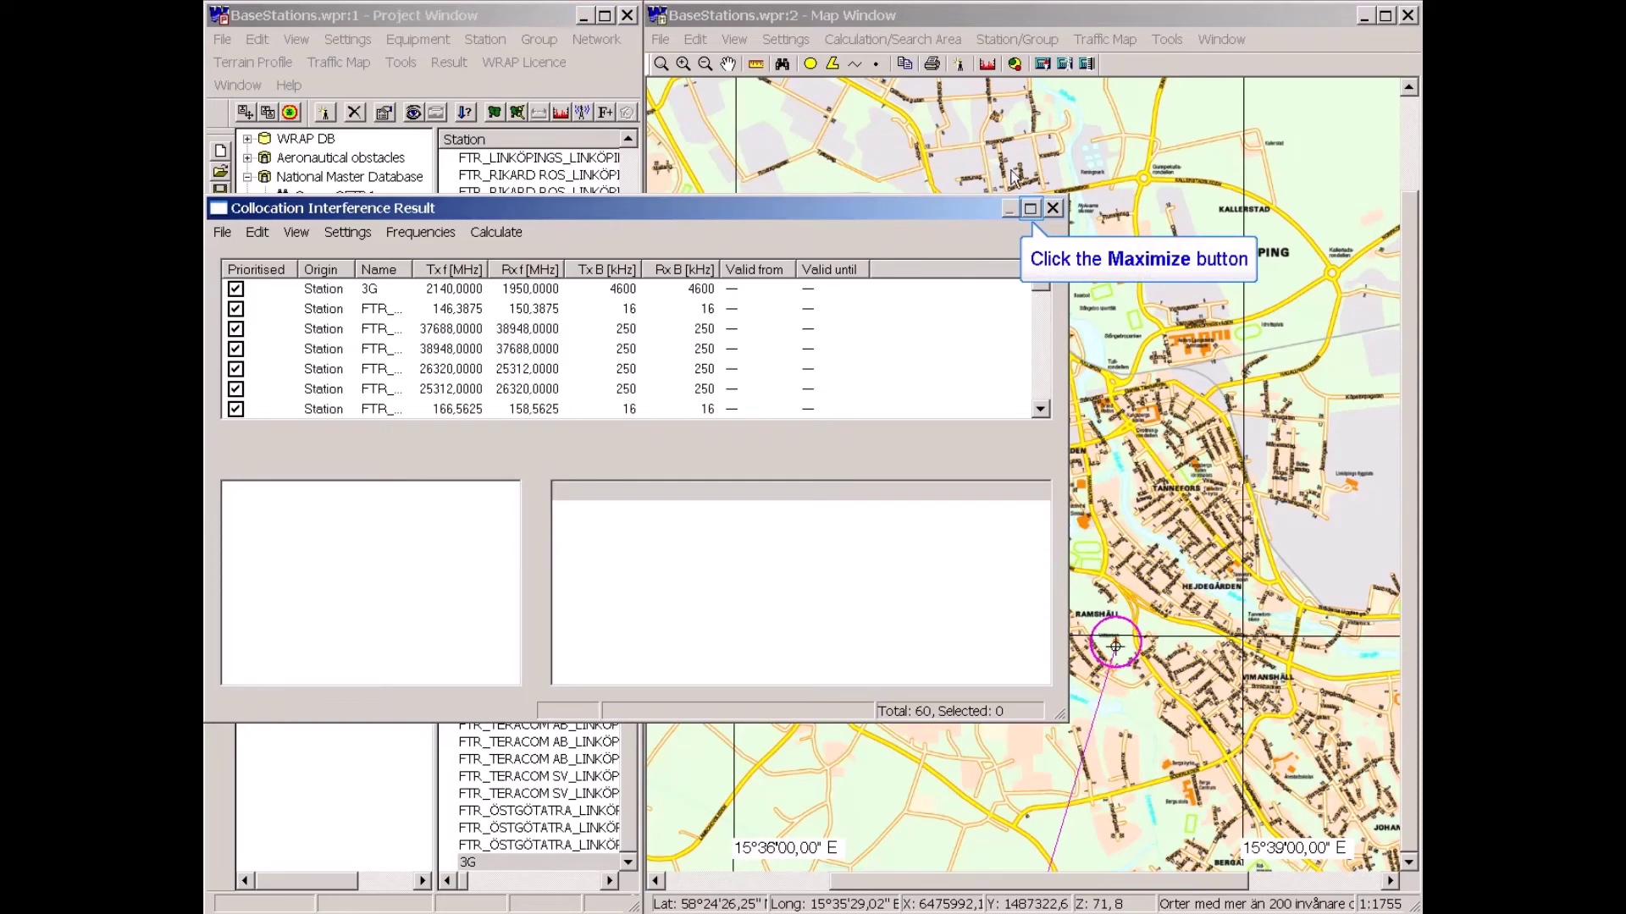
{"action": "left_click", "coordinate": [1030, 207]}
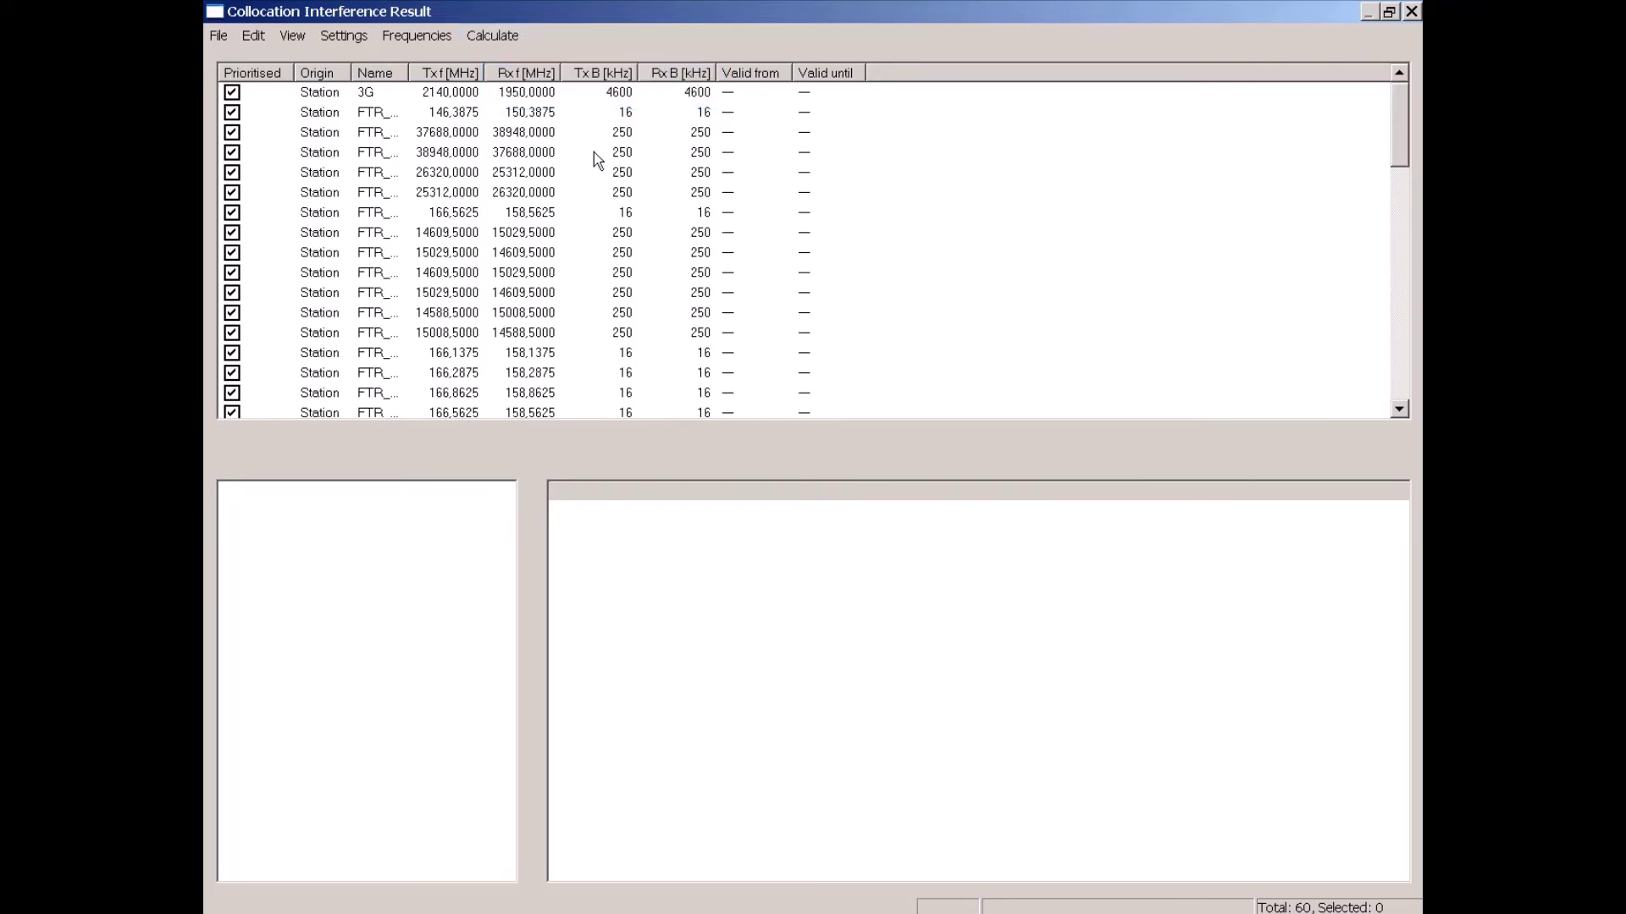
{"action": "left_click", "coordinate": [491, 38]}
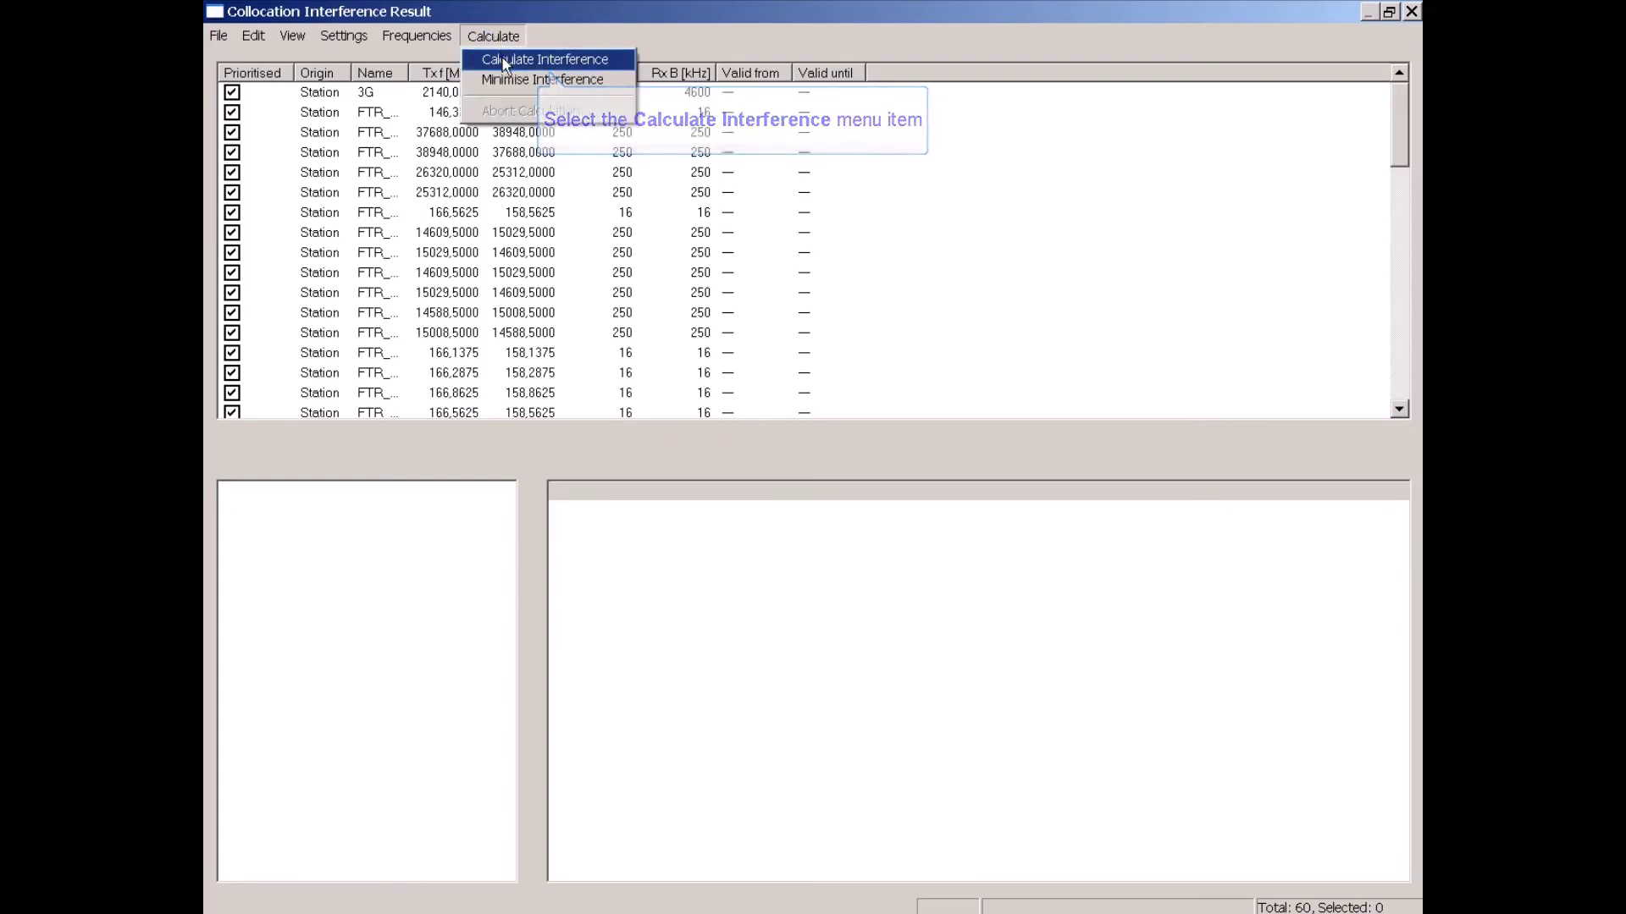
{"action": "left_click", "coordinate": [505, 61]}
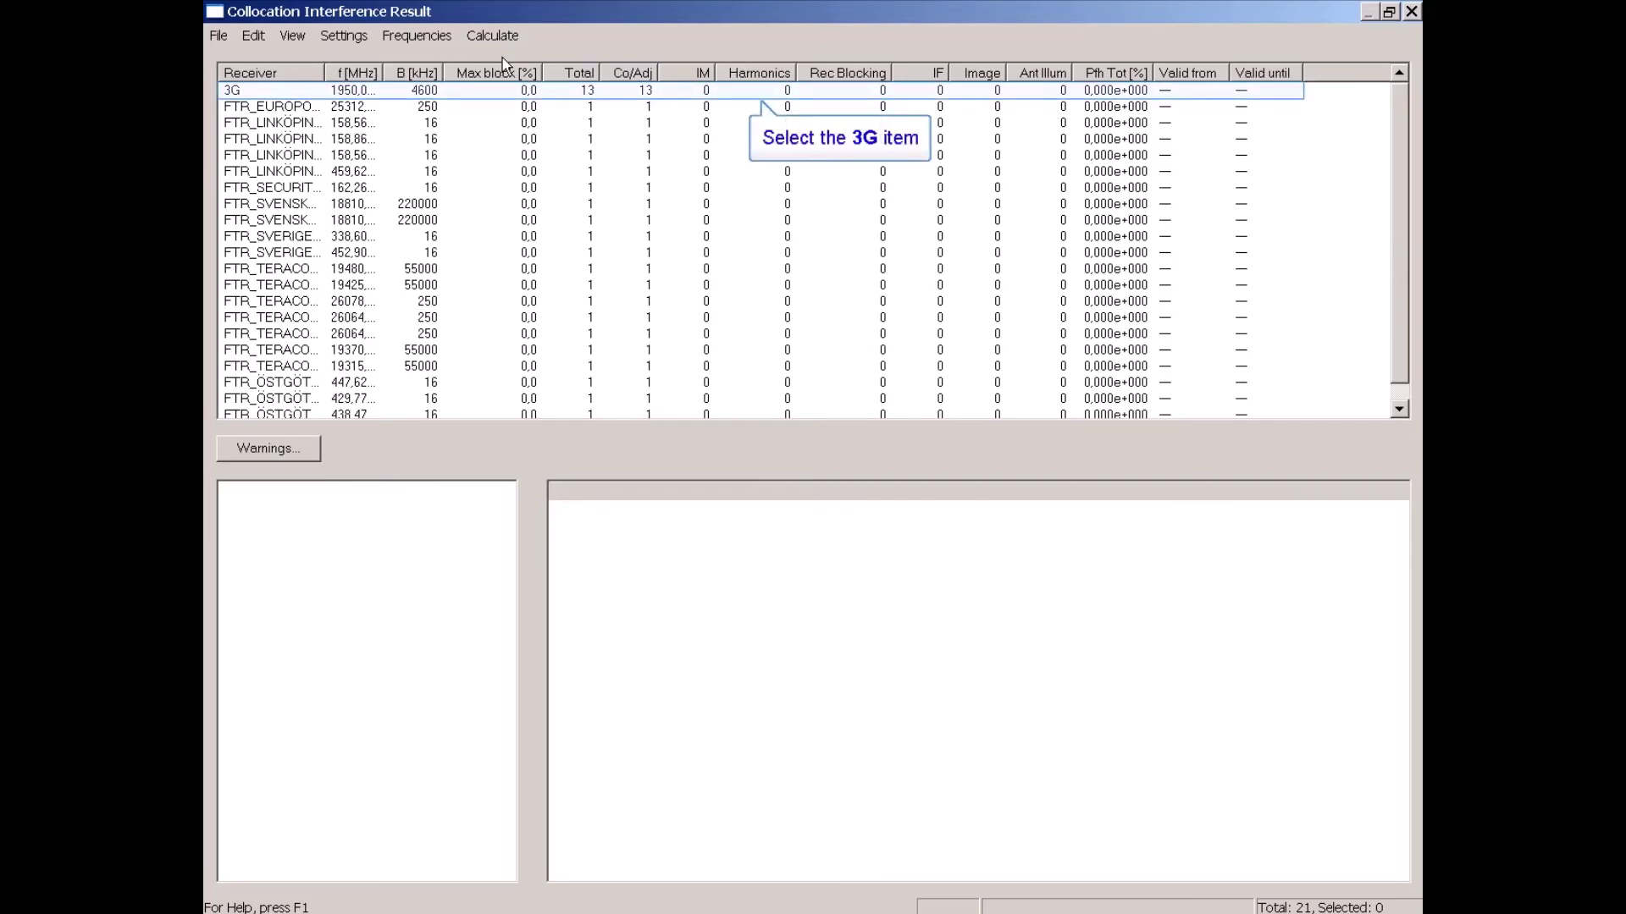
{"action": "left_click", "coordinate": [236, 96]}
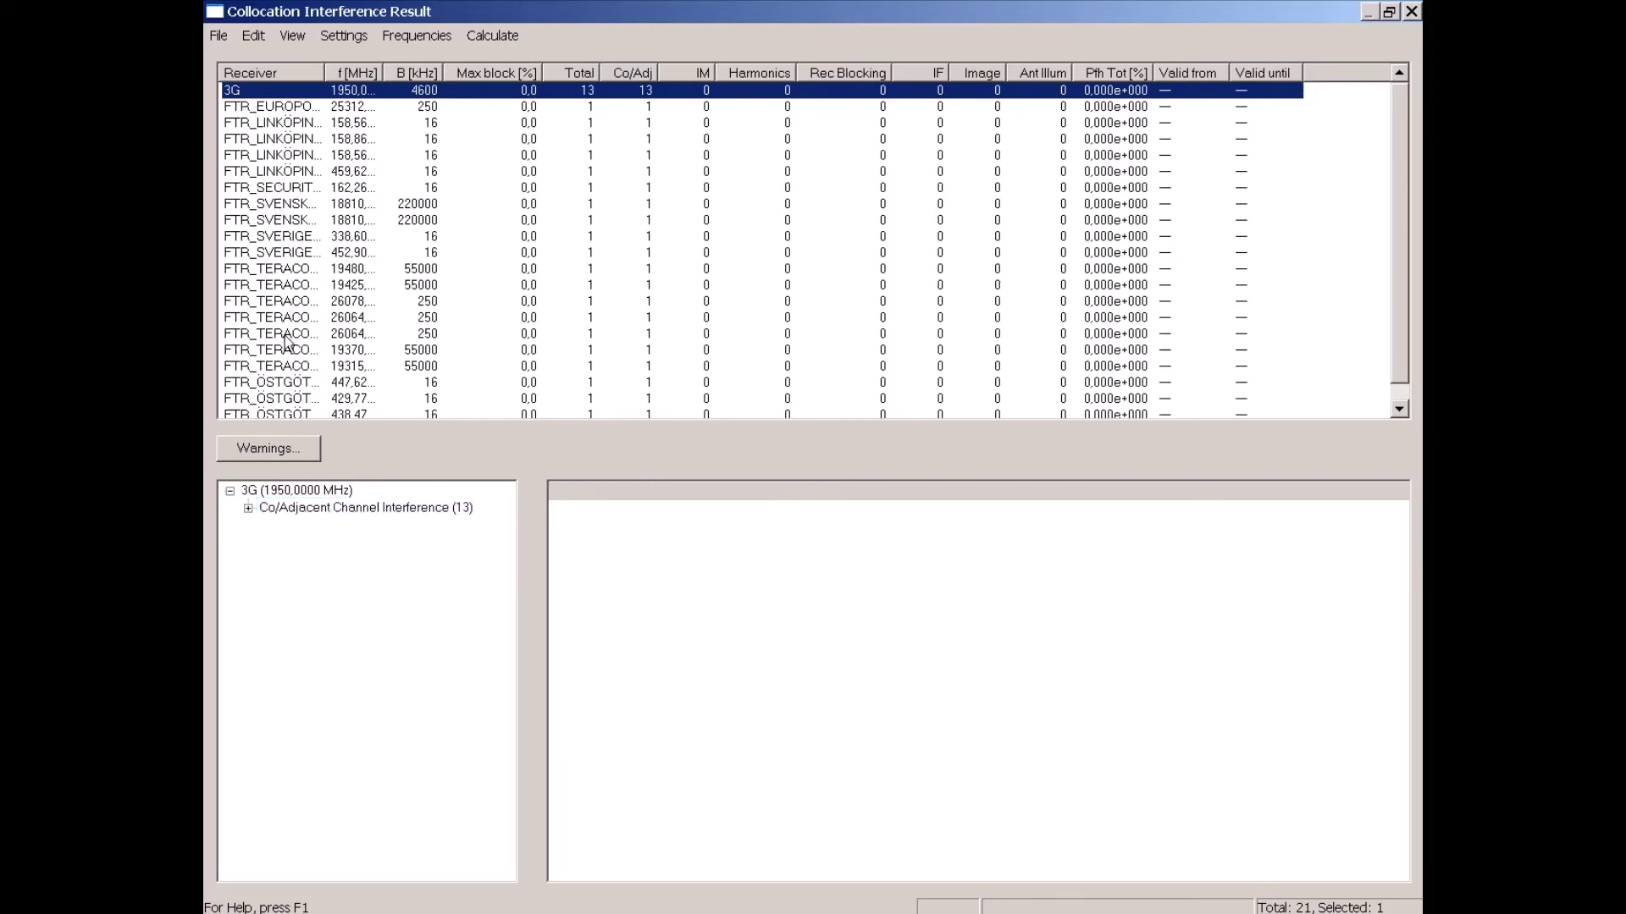
{"action": "left_click", "coordinate": [291, 508]}
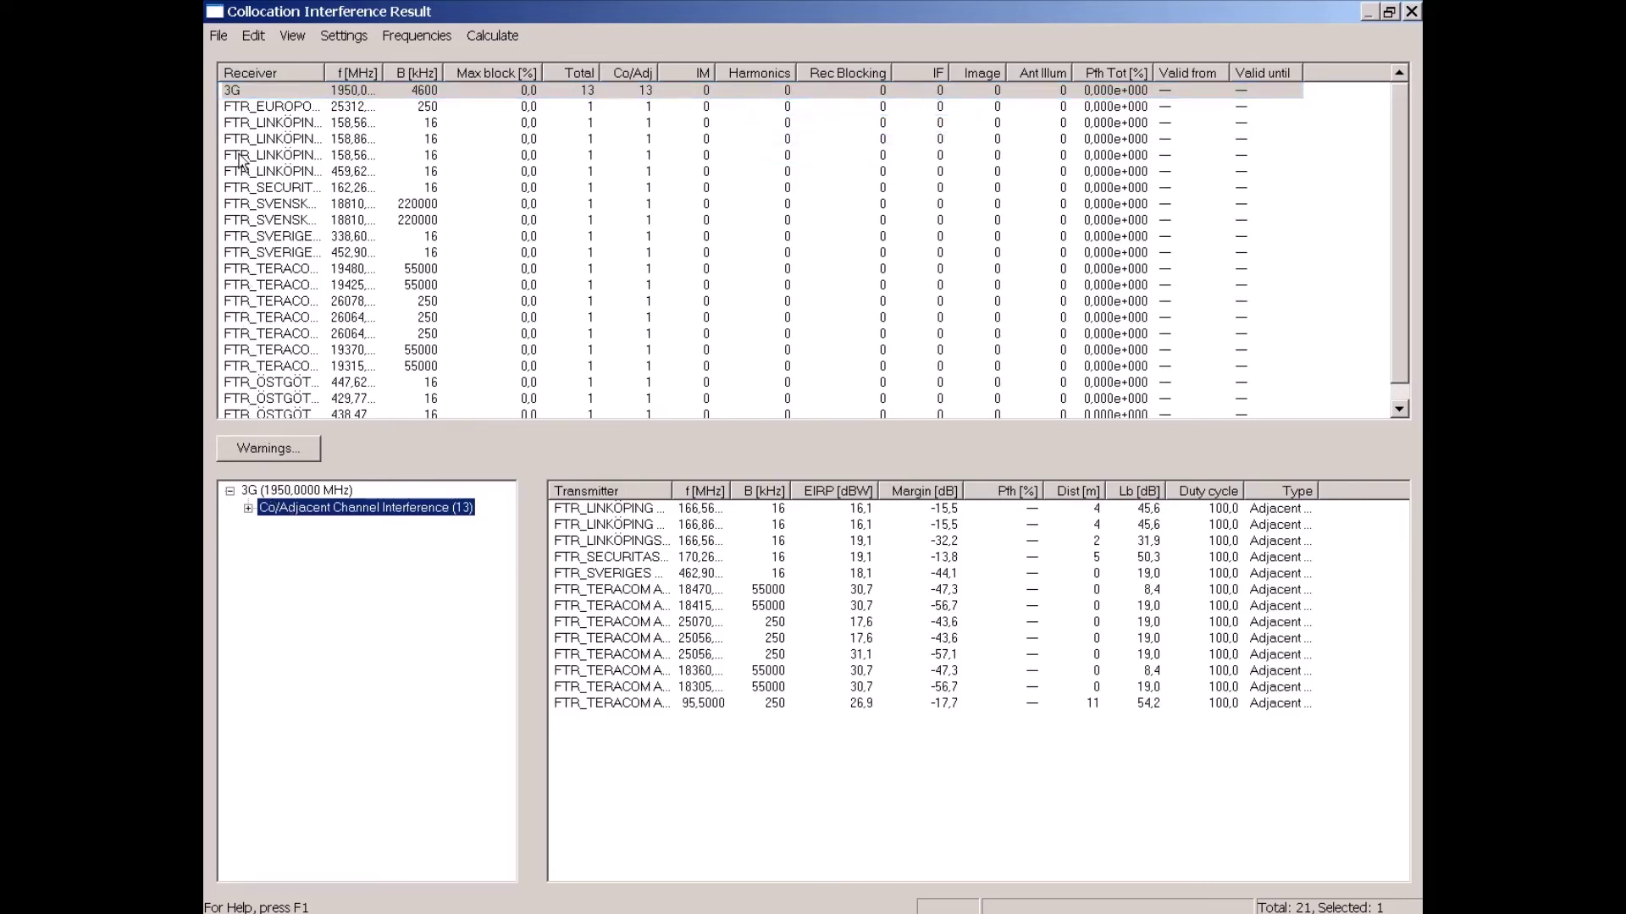
- Set the height above ground of the 3G station's K738187 antenna to 49 m and save the station
{"action": "double_click", "coordinate": [237, 91]}
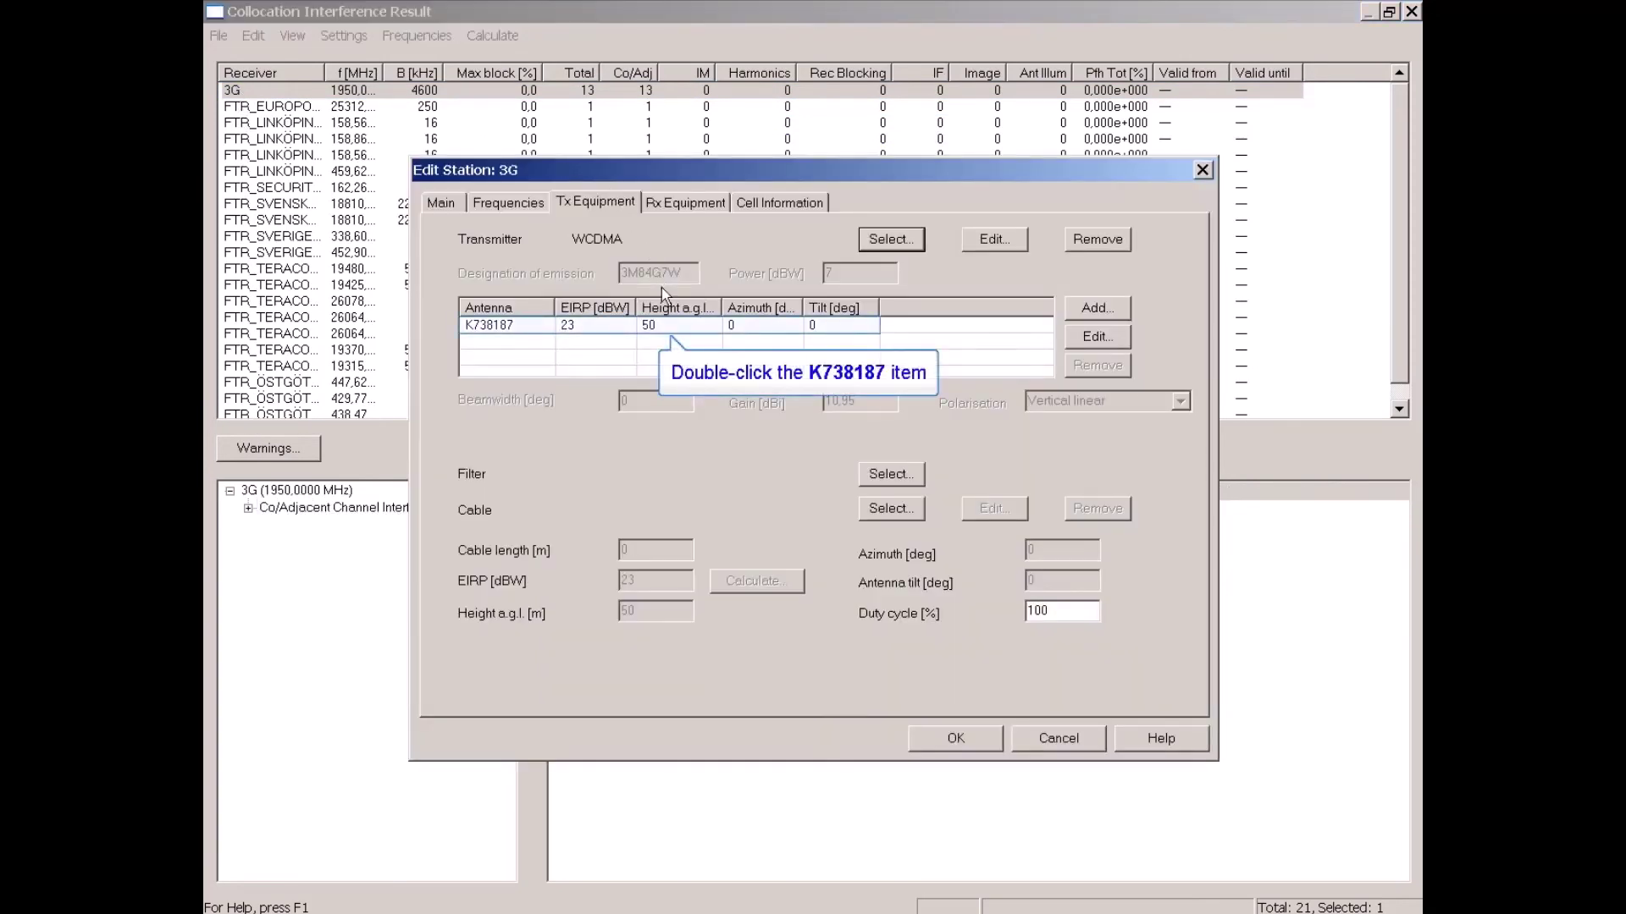
{"action": "double_click", "coordinate": [666, 326]}
{"action": "type", "text": "49"}
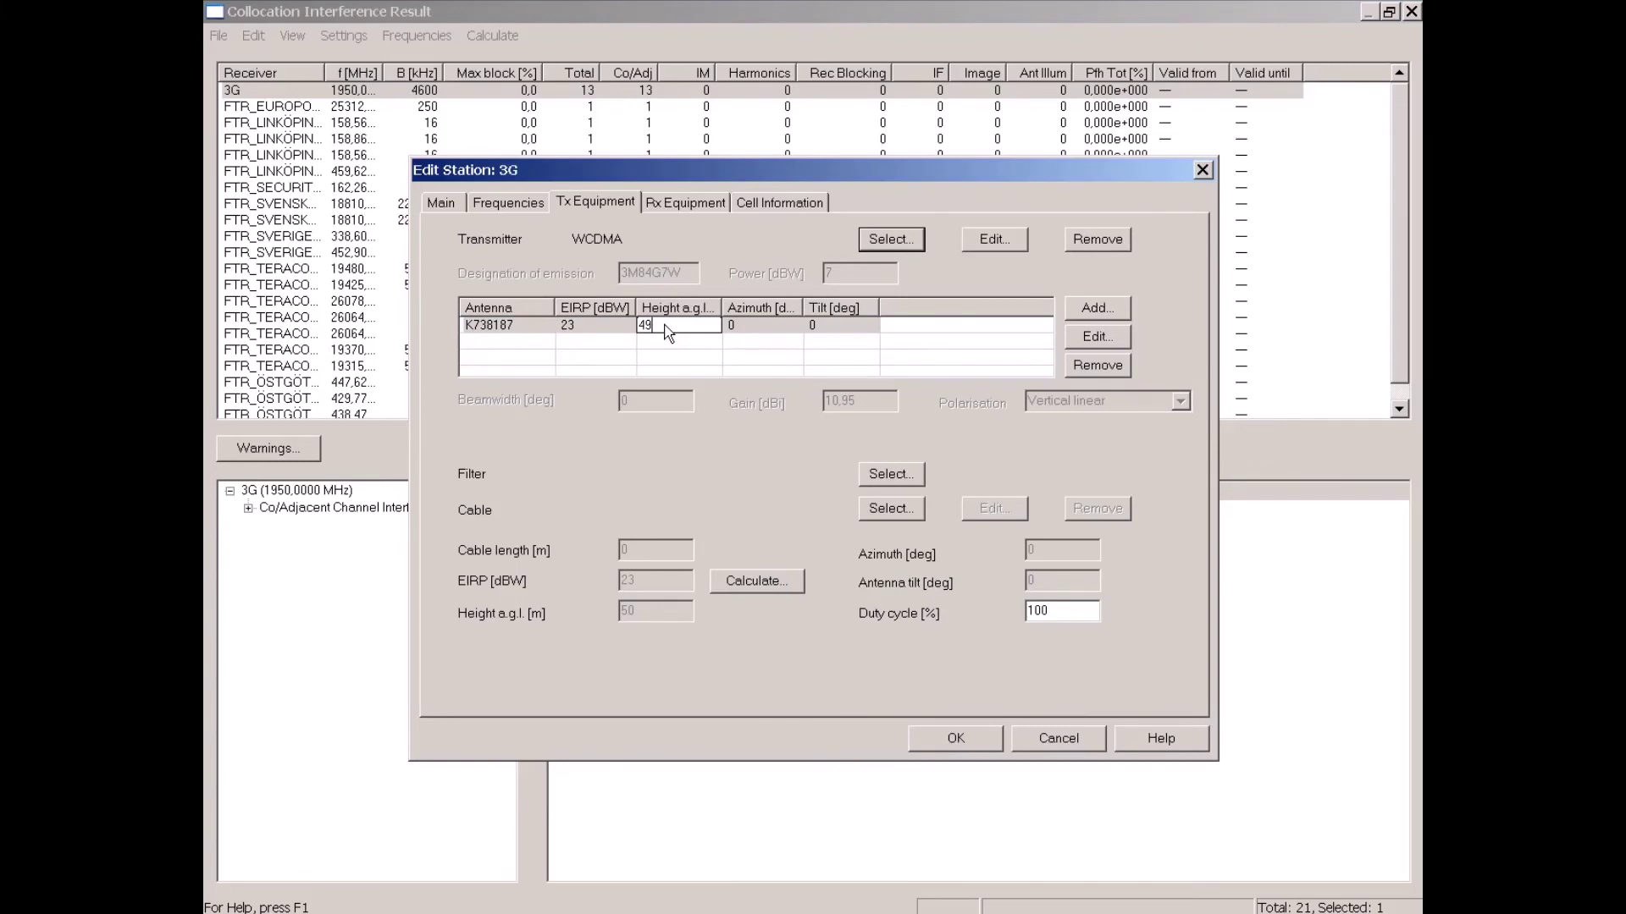
{"action": "key", "text": "Return"}
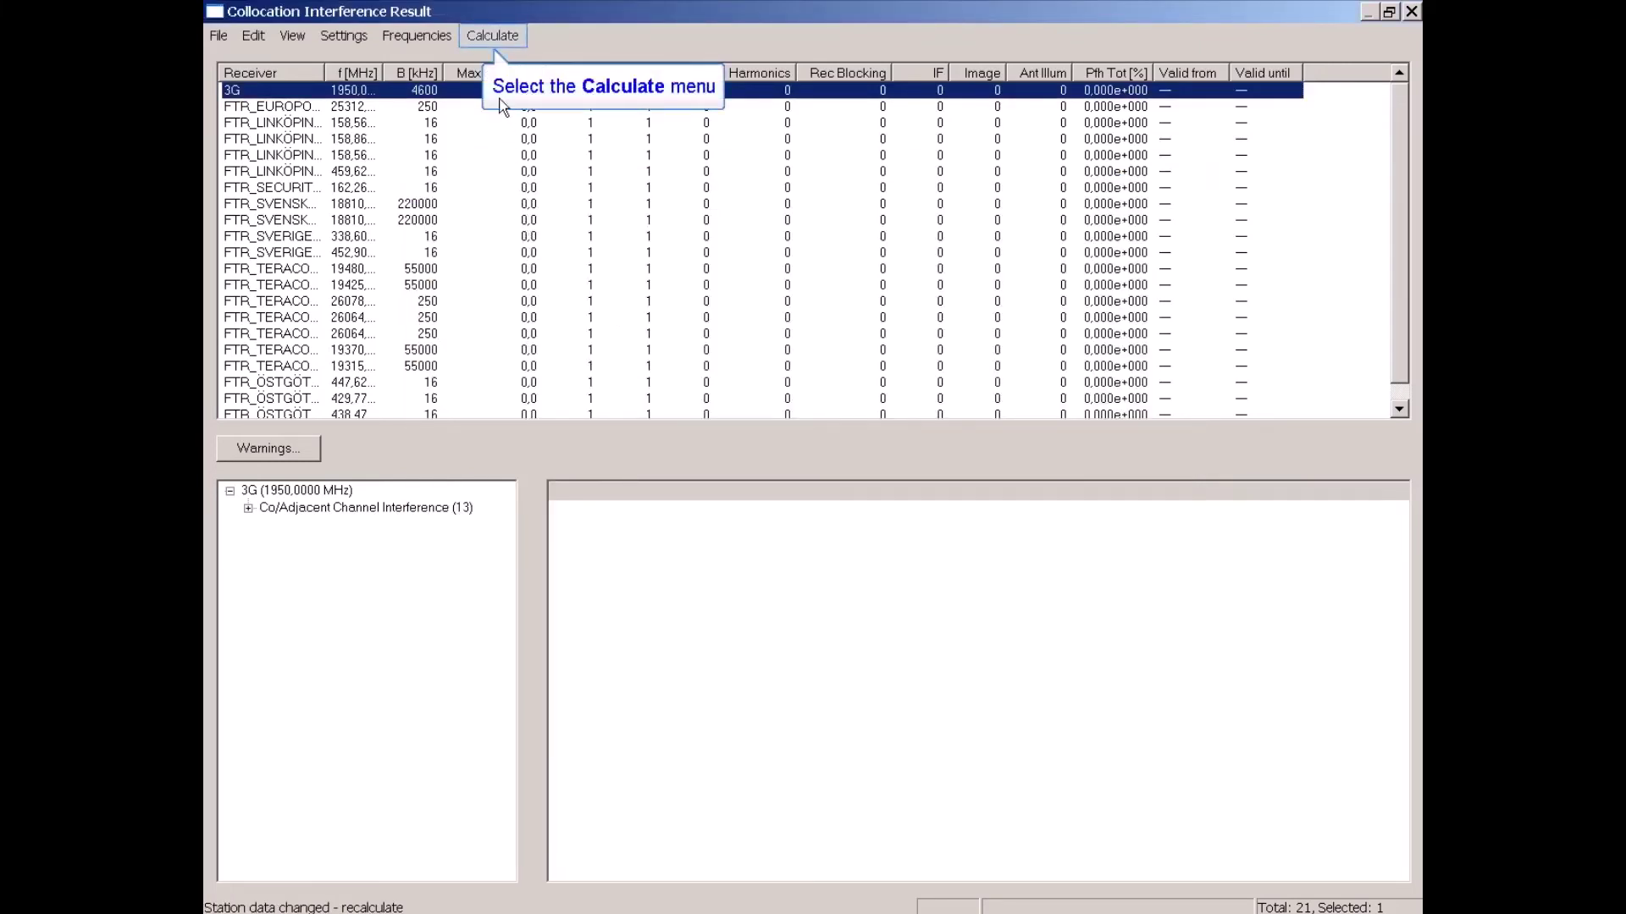
- Recalculate the collocation interference and expand the 3G receiver's co/adjacent channel interference to list its interfering transmitters
{"action": "left_click", "coordinate": [498, 36]}
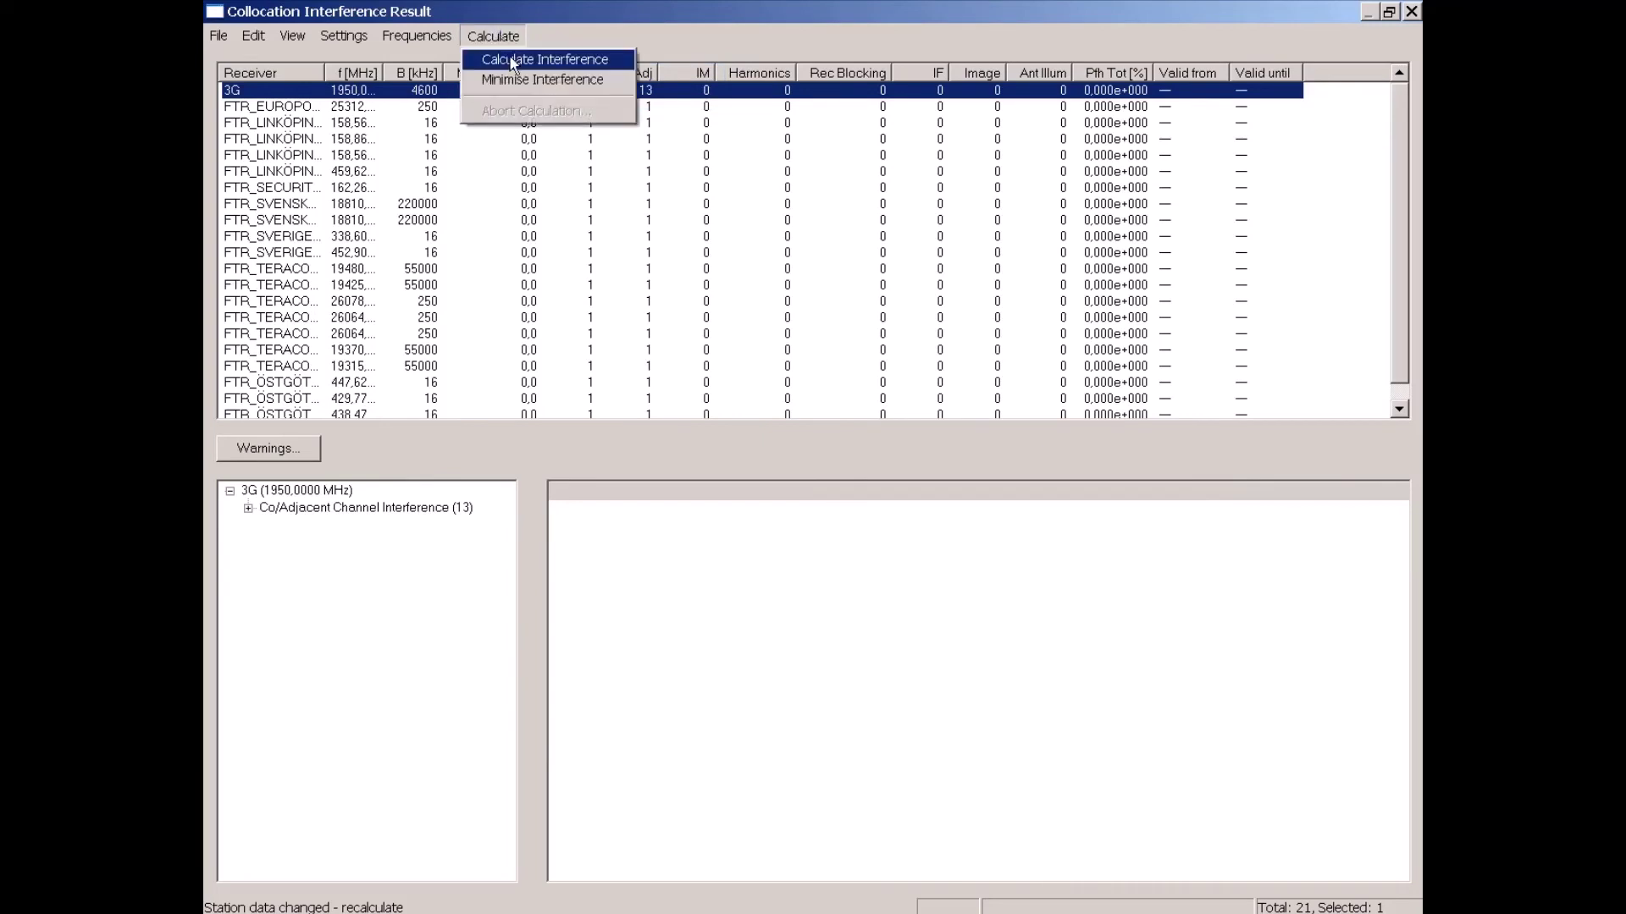
{"action": "left_click", "coordinate": [513, 61]}
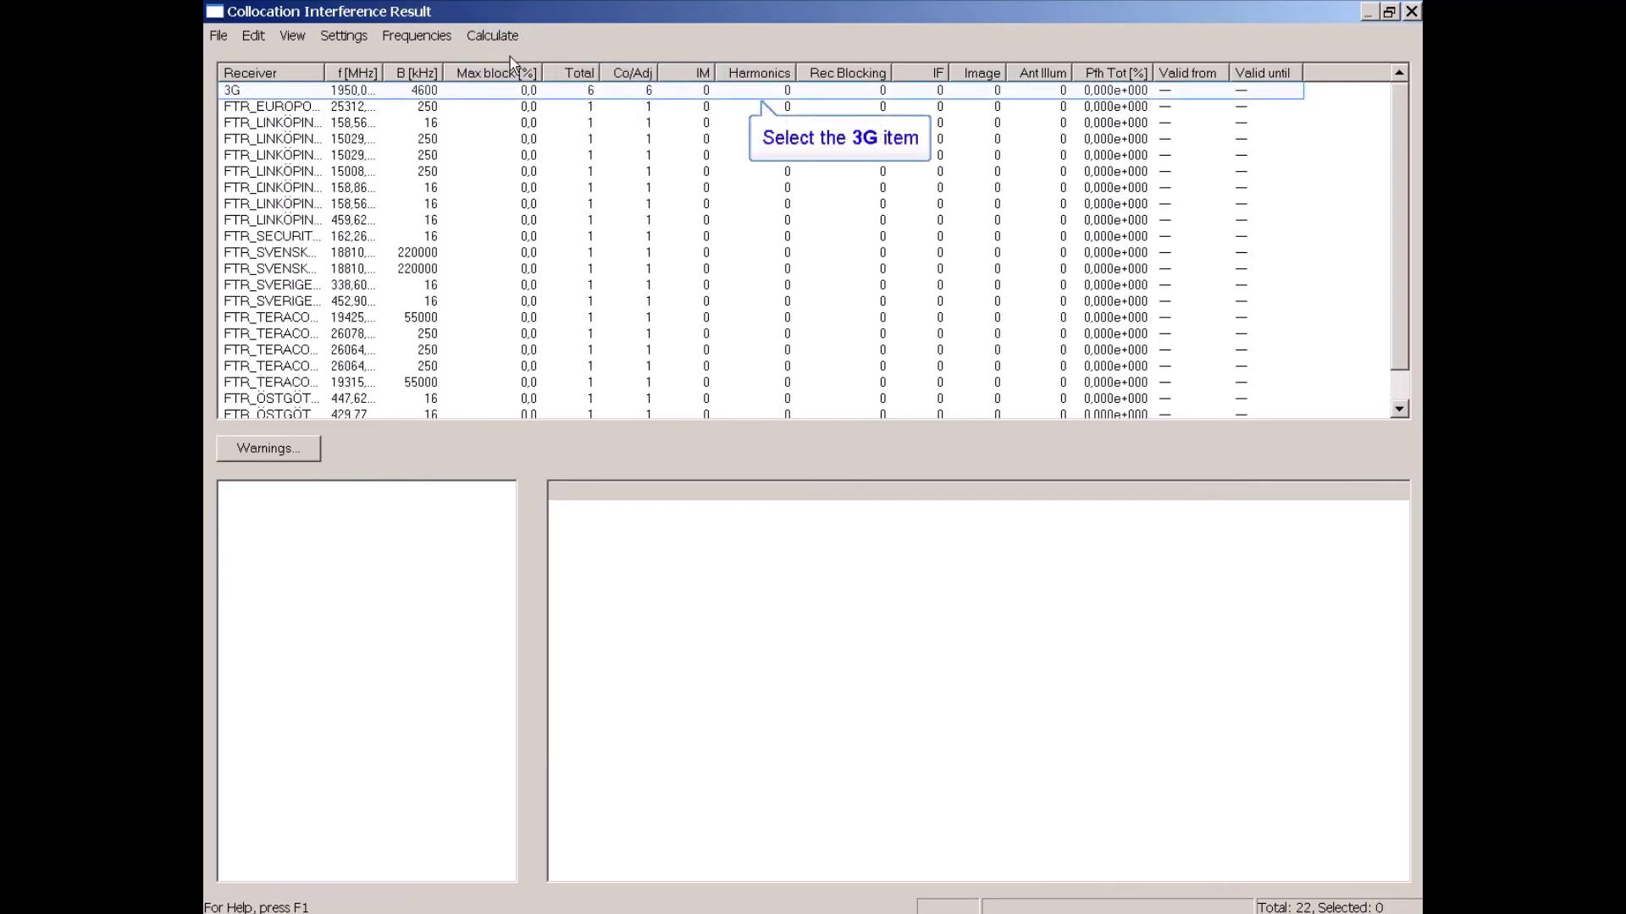
{"action": "left_click", "coordinate": [243, 91]}
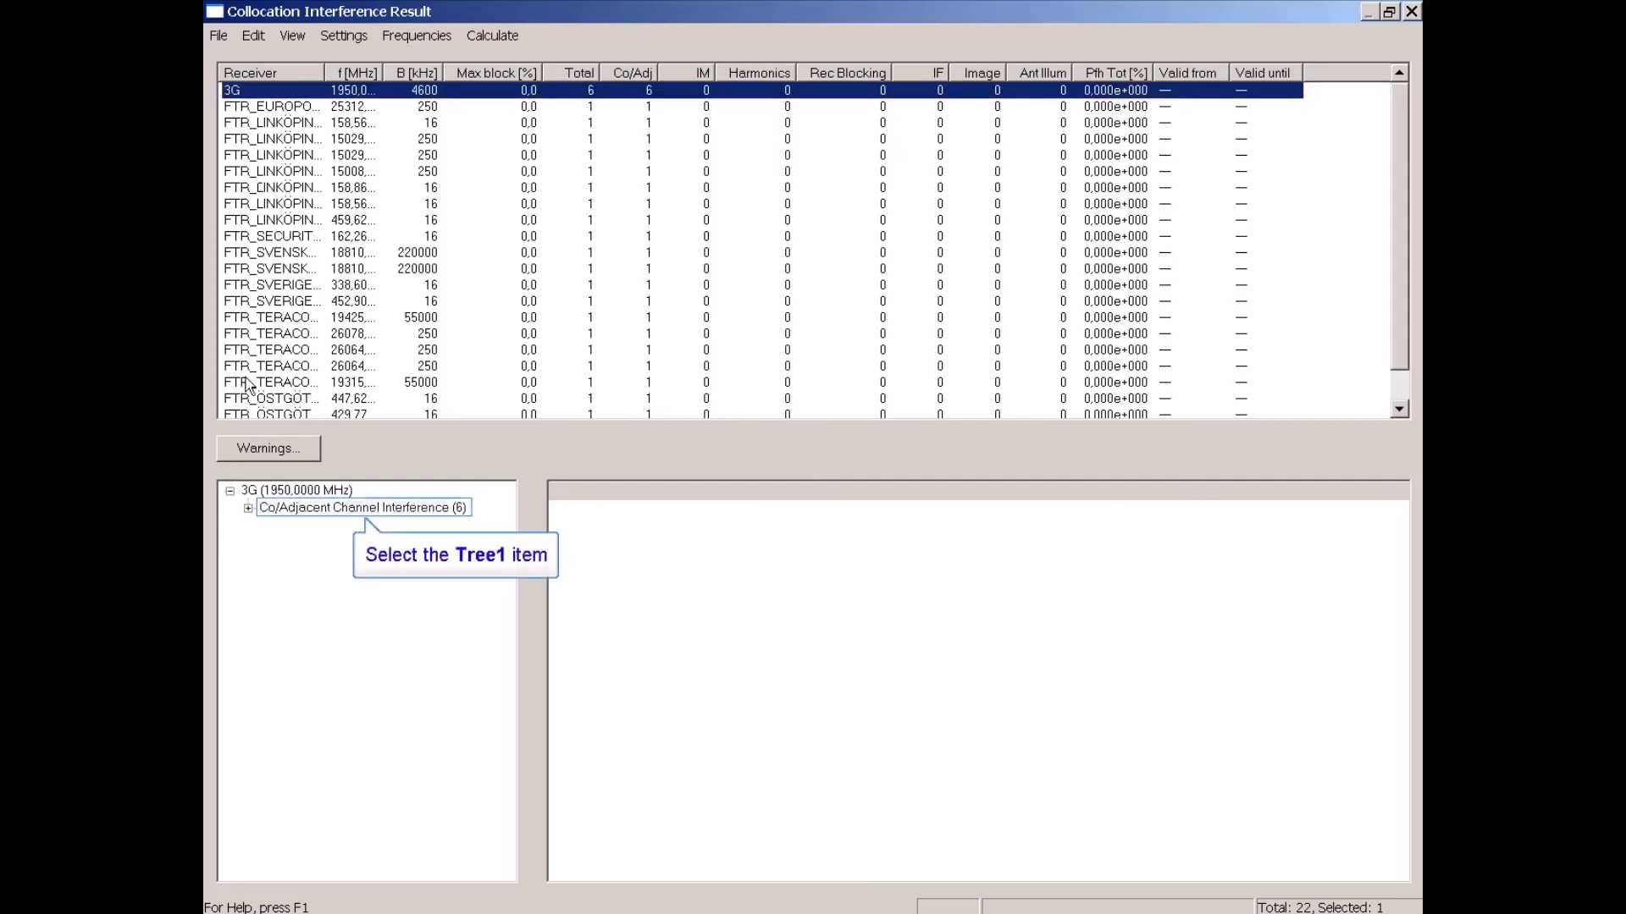
{"action": "left_click", "coordinate": [248, 508]}
{"action": "left_click", "coordinate": [276, 509]}
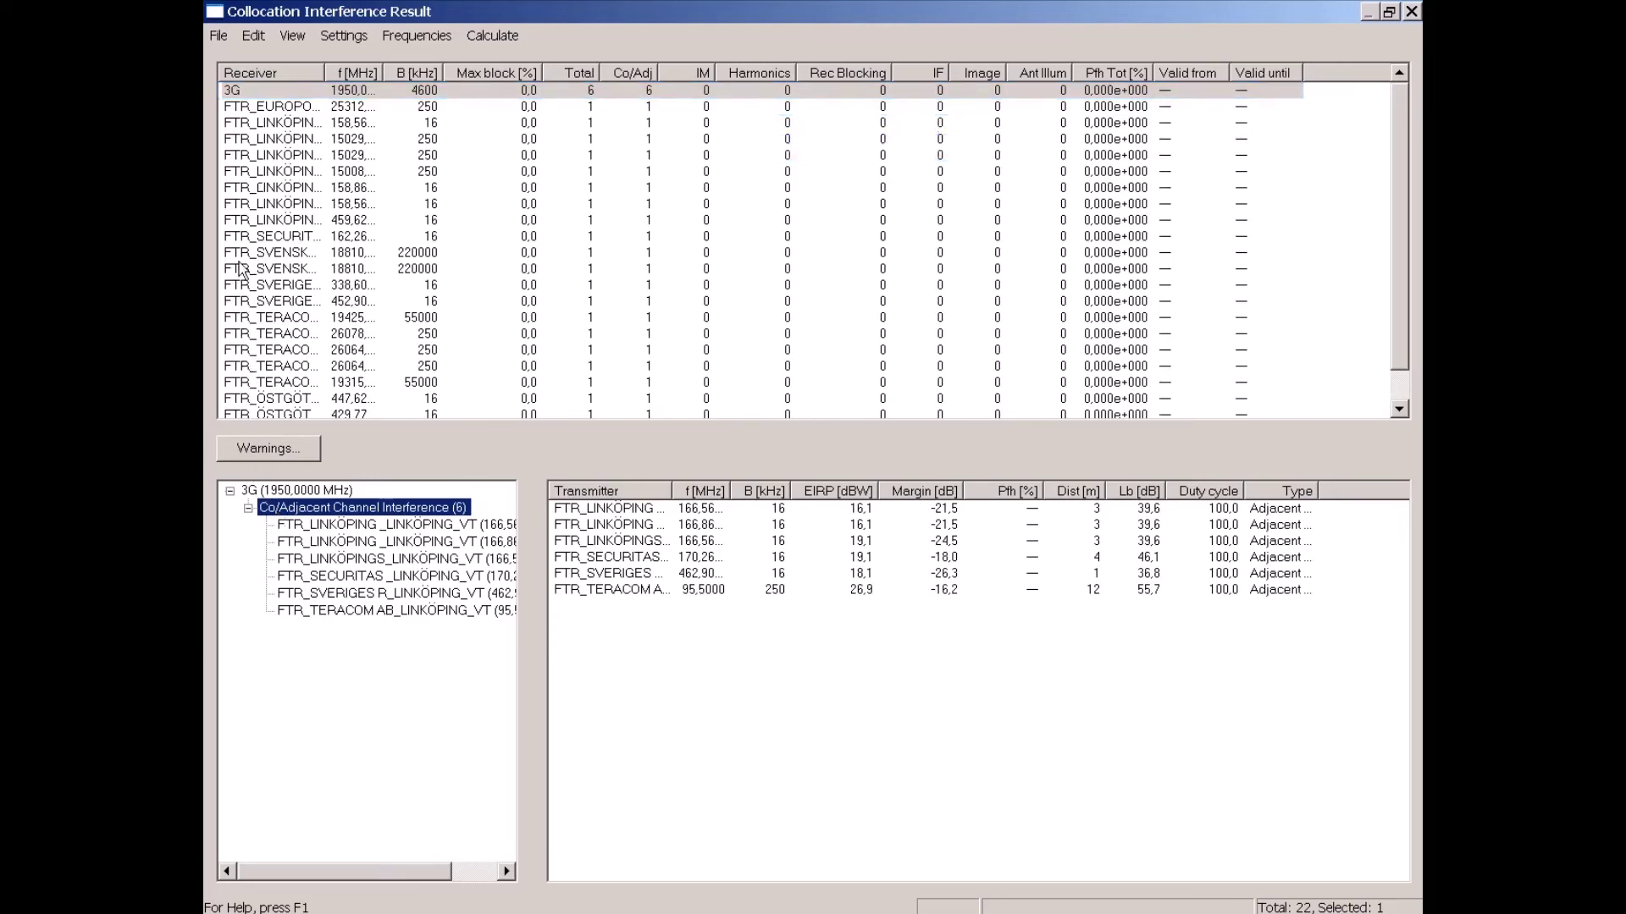
- Open the 3G station for editing and examine the frequency characteristics of its WCDMA transmitter
{"action": "double_click", "coordinate": [235, 90]}
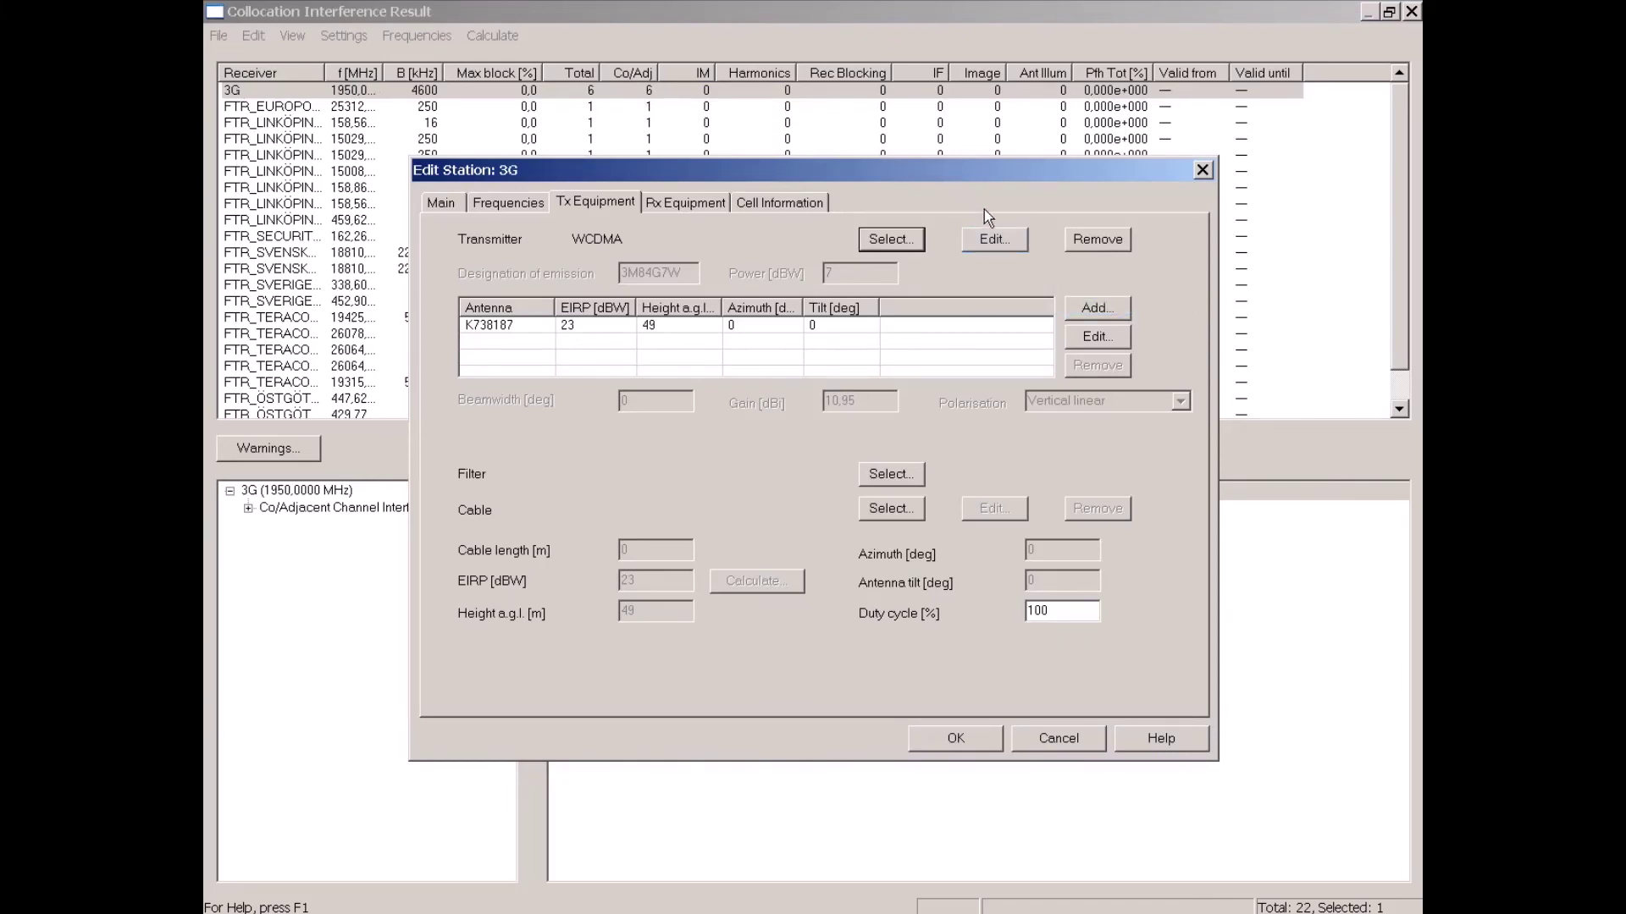
{"action": "left_click", "coordinate": [995, 240]}
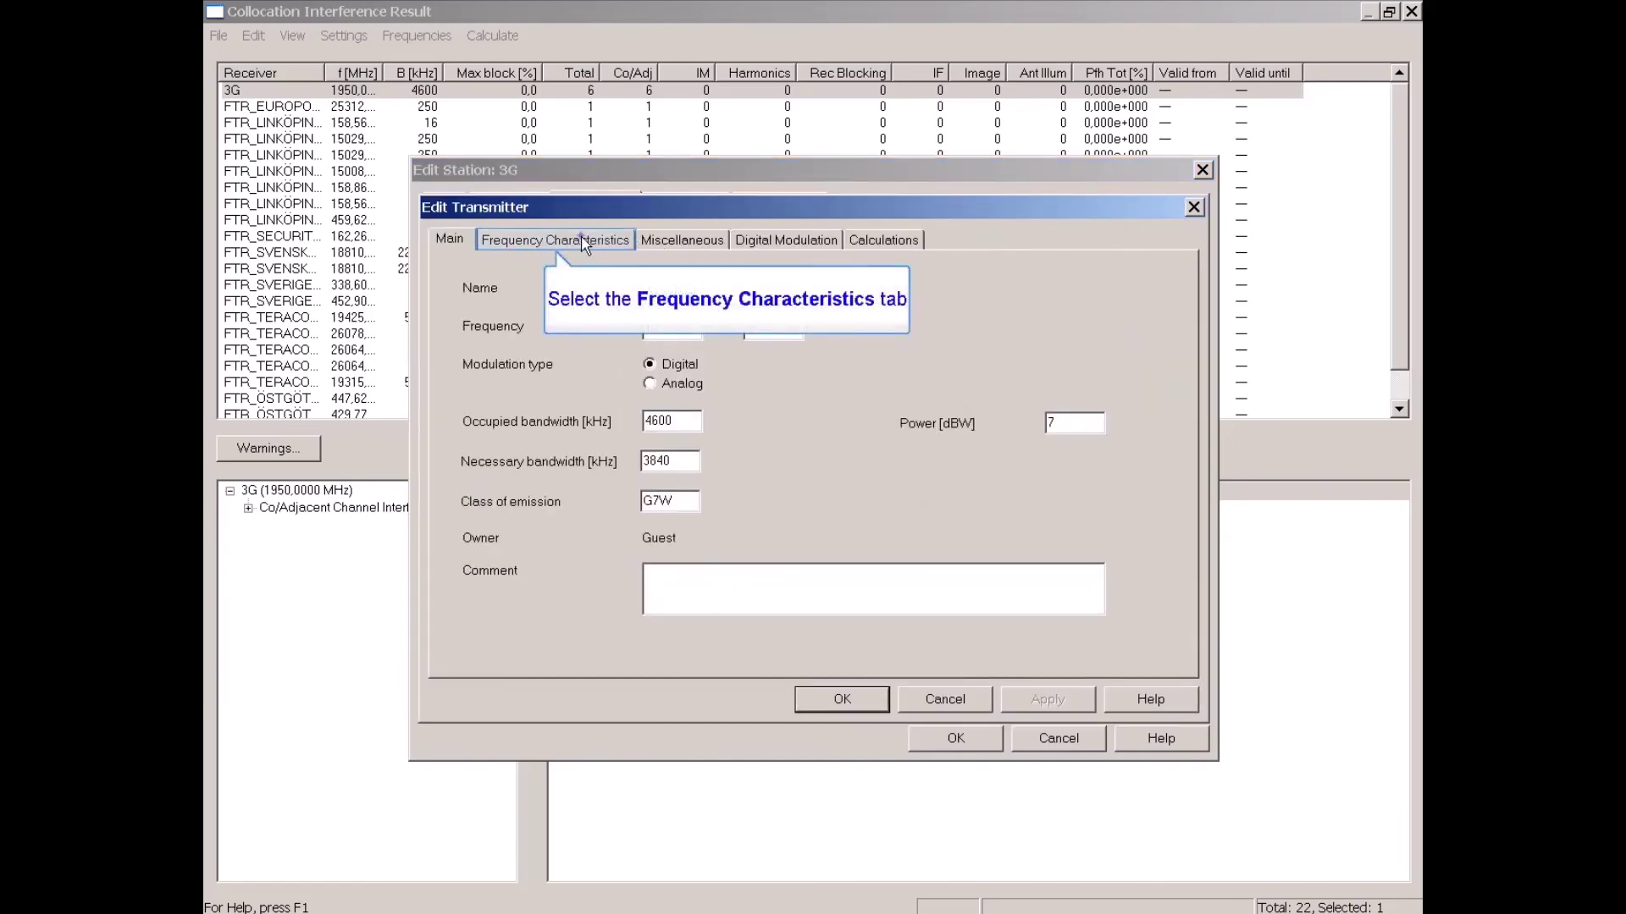
{"action": "left_click", "coordinate": [584, 244]}
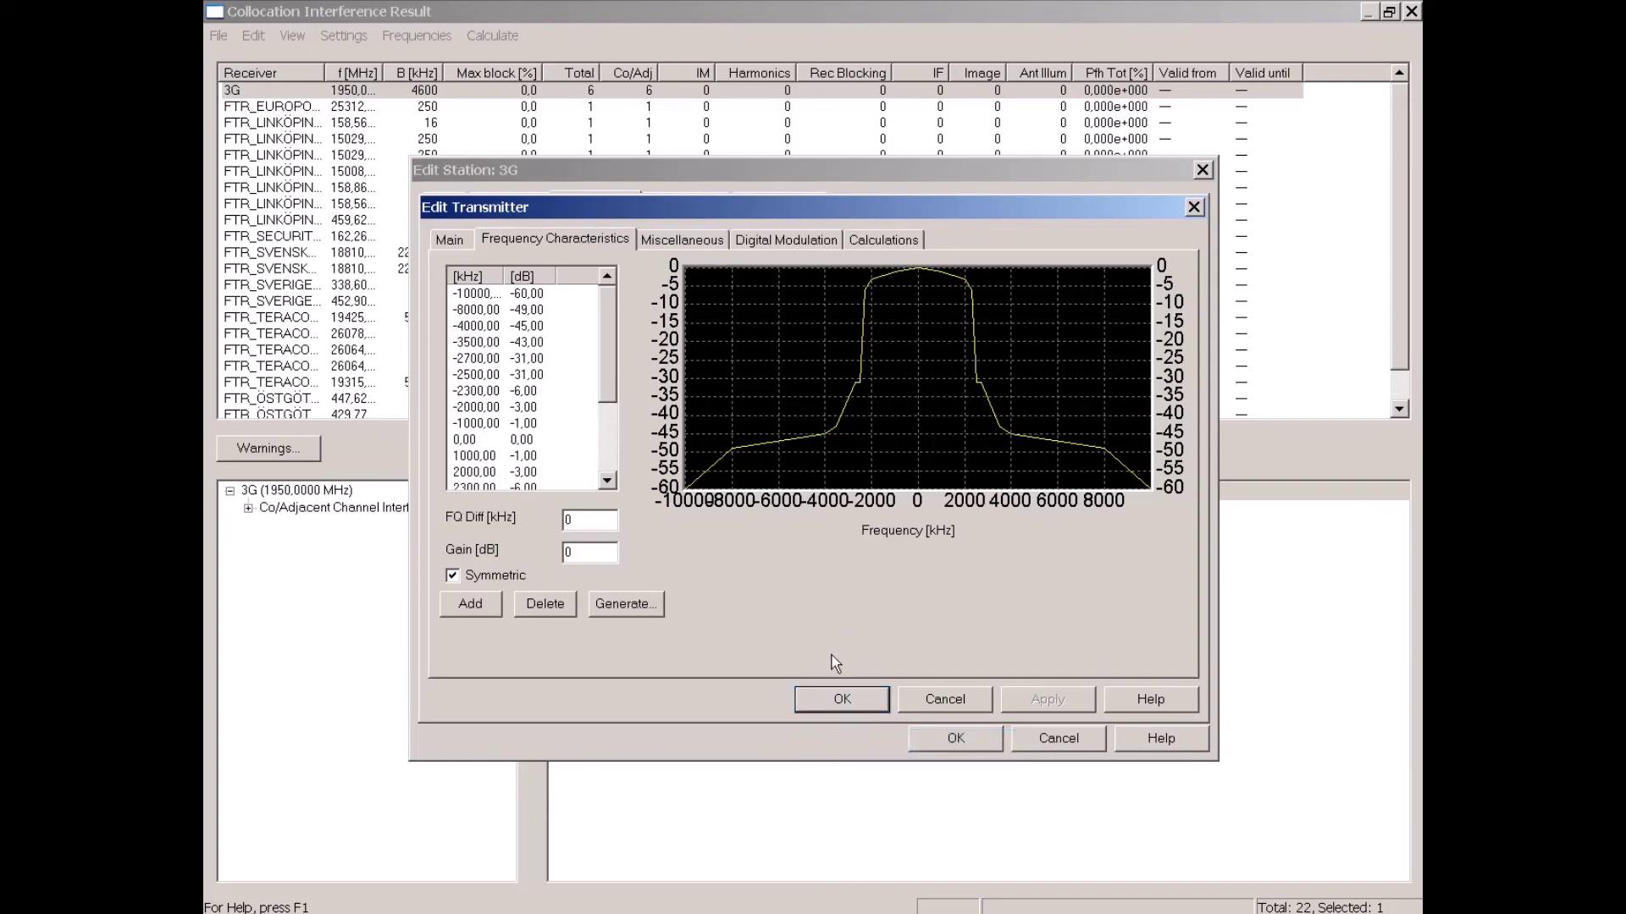
{"action": "left_click", "coordinate": [838, 699]}
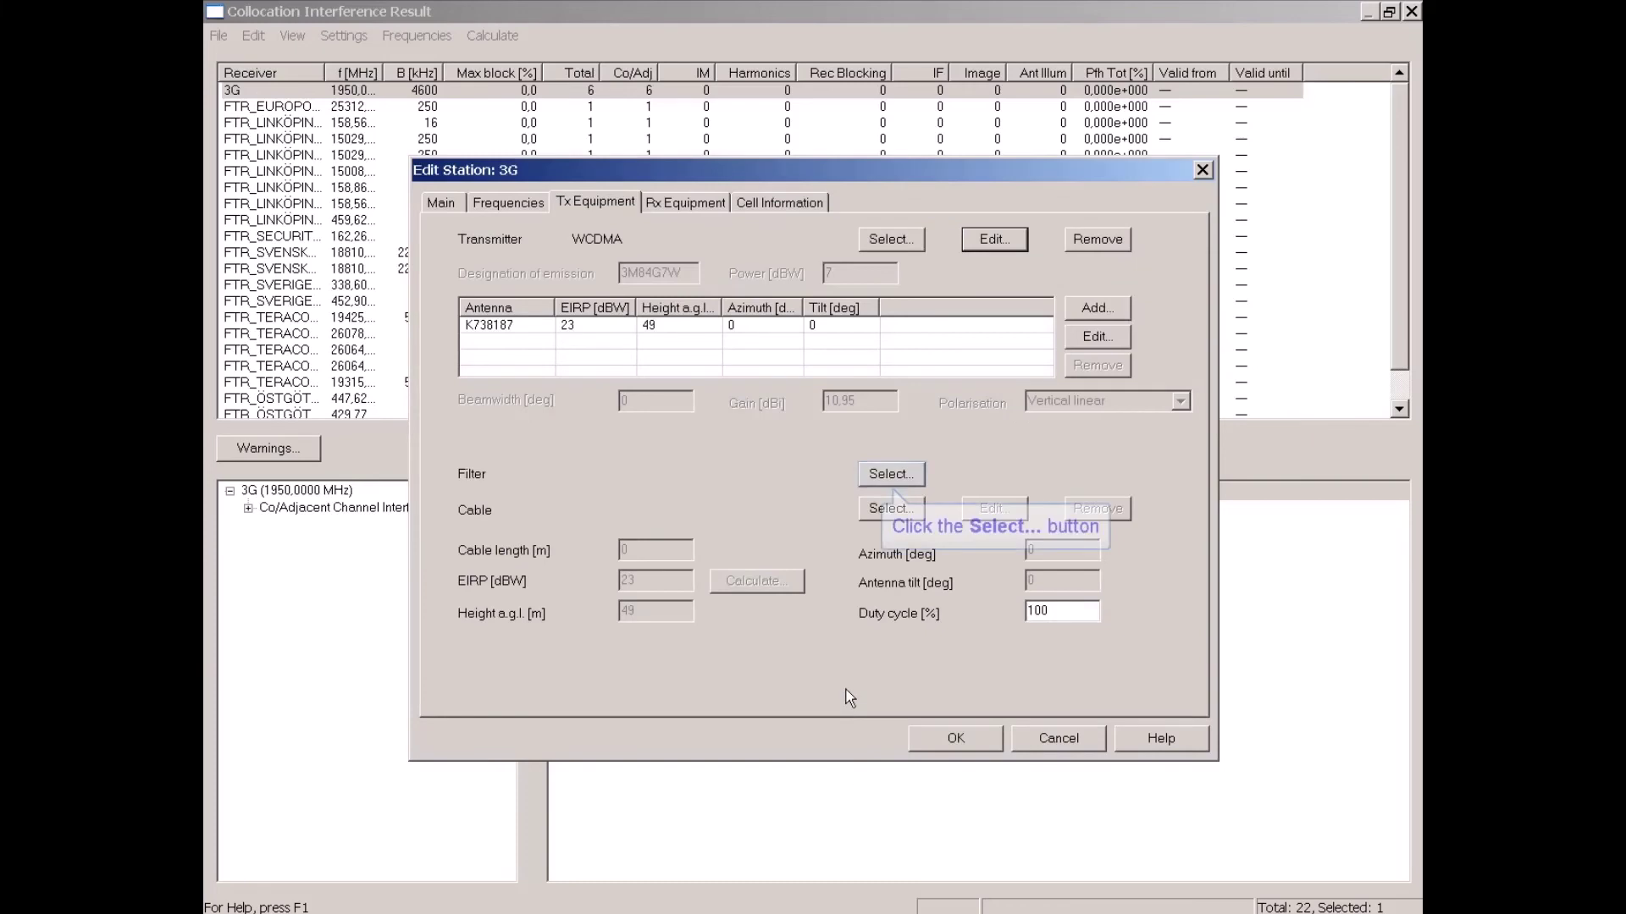
- Assign the Band Pass, 900 MHz filter from WRAP DB to the 3G station's transmitter and receiver, and save the station
{"action": "left_click", "coordinate": [879, 478]}
{"action": "left_click", "coordinate": [1038, 470]}
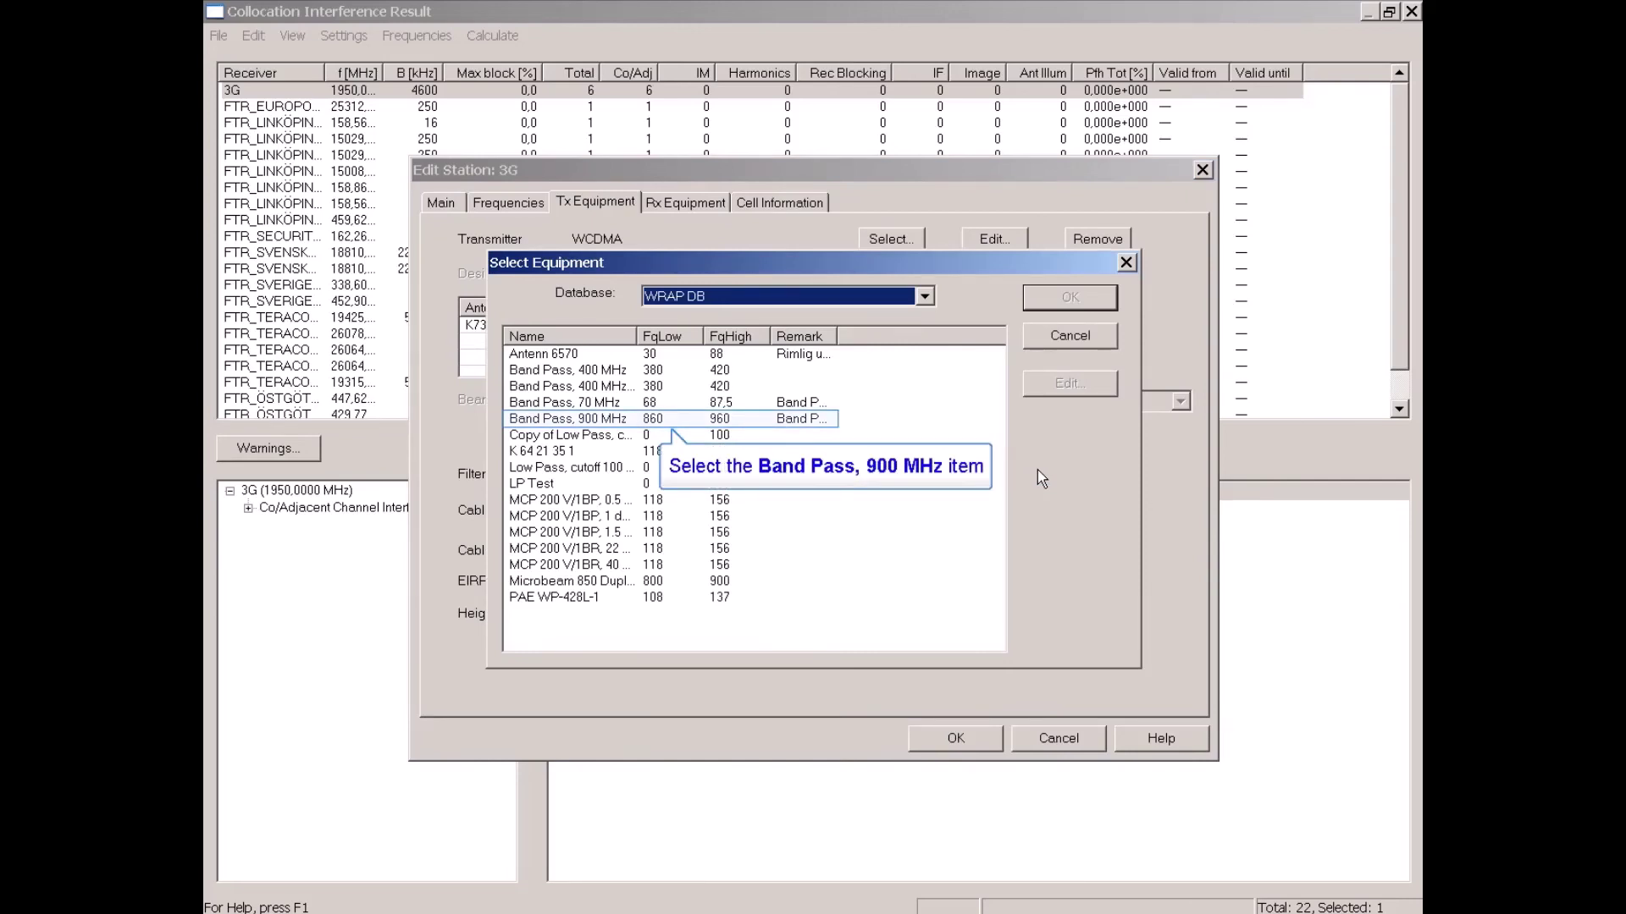
{"action": "left_click", "coordinate": [566, 420]}
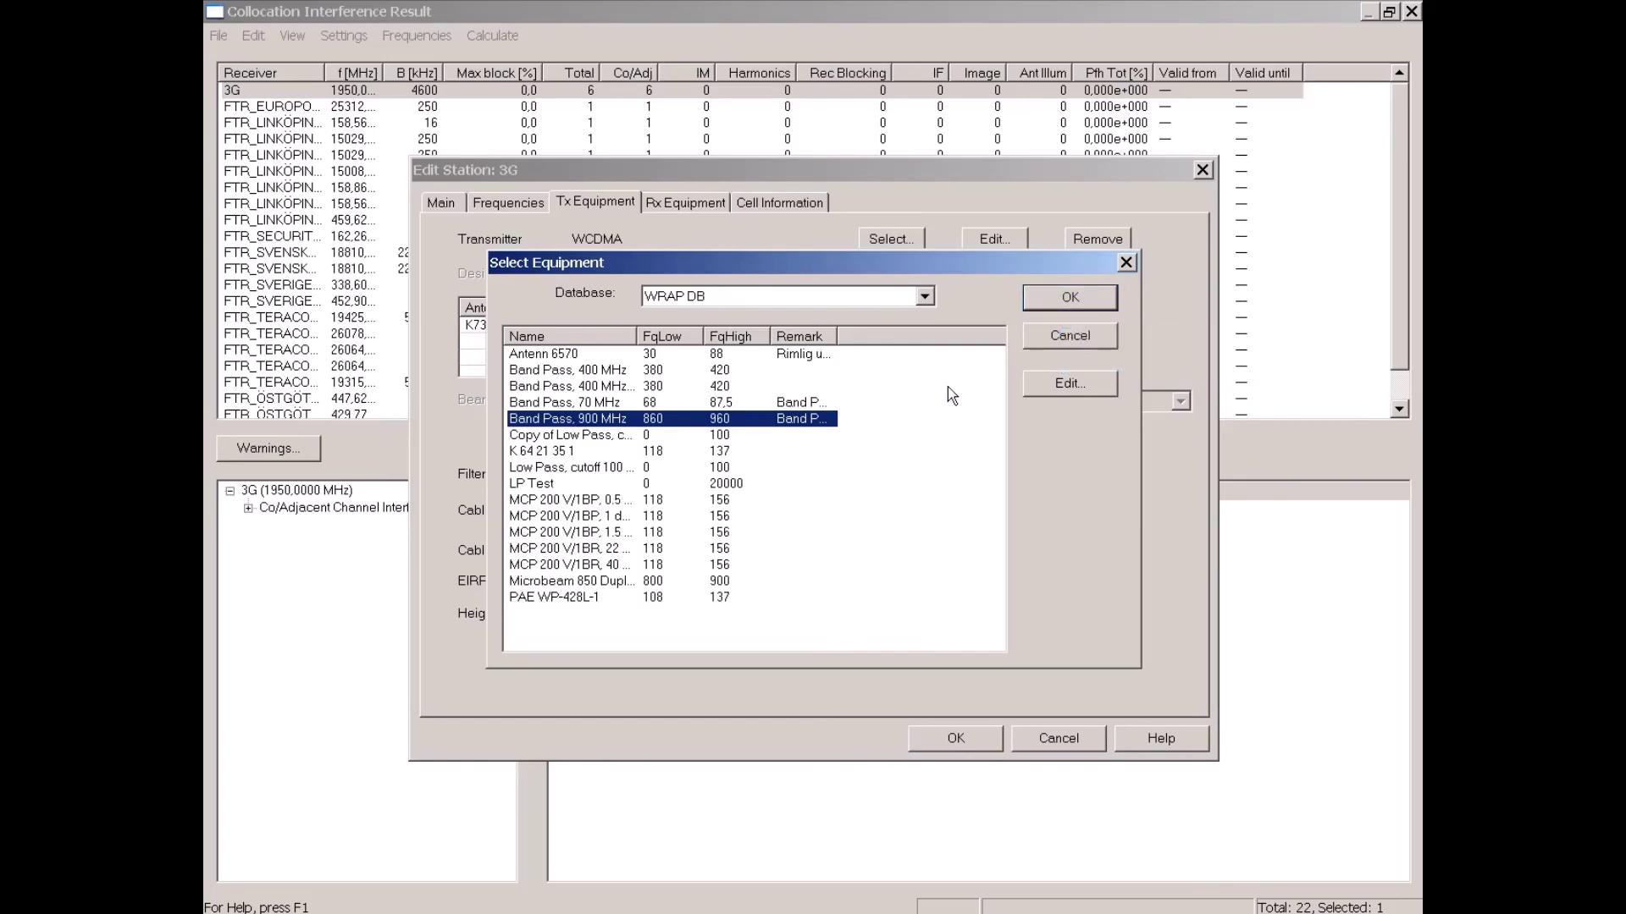
{"action": "left_click", "coordinate": [1073, 300]}
{"action": "left_click", "coordinate": [1065, 375]}
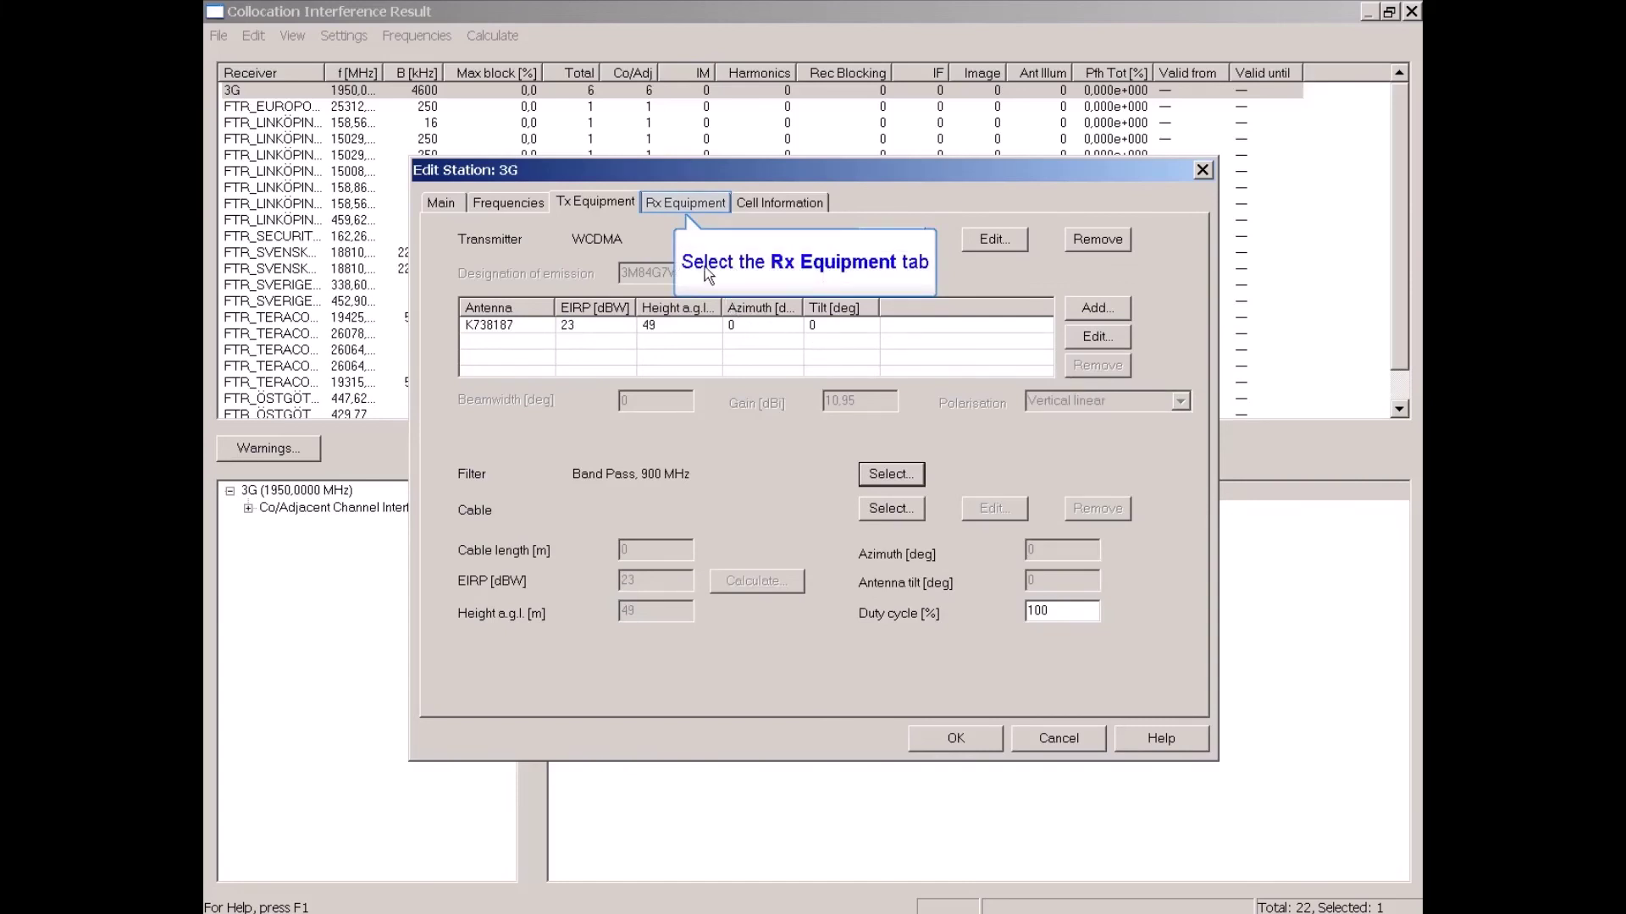
{"action": "left_click", "coordinate": [687, 207]}
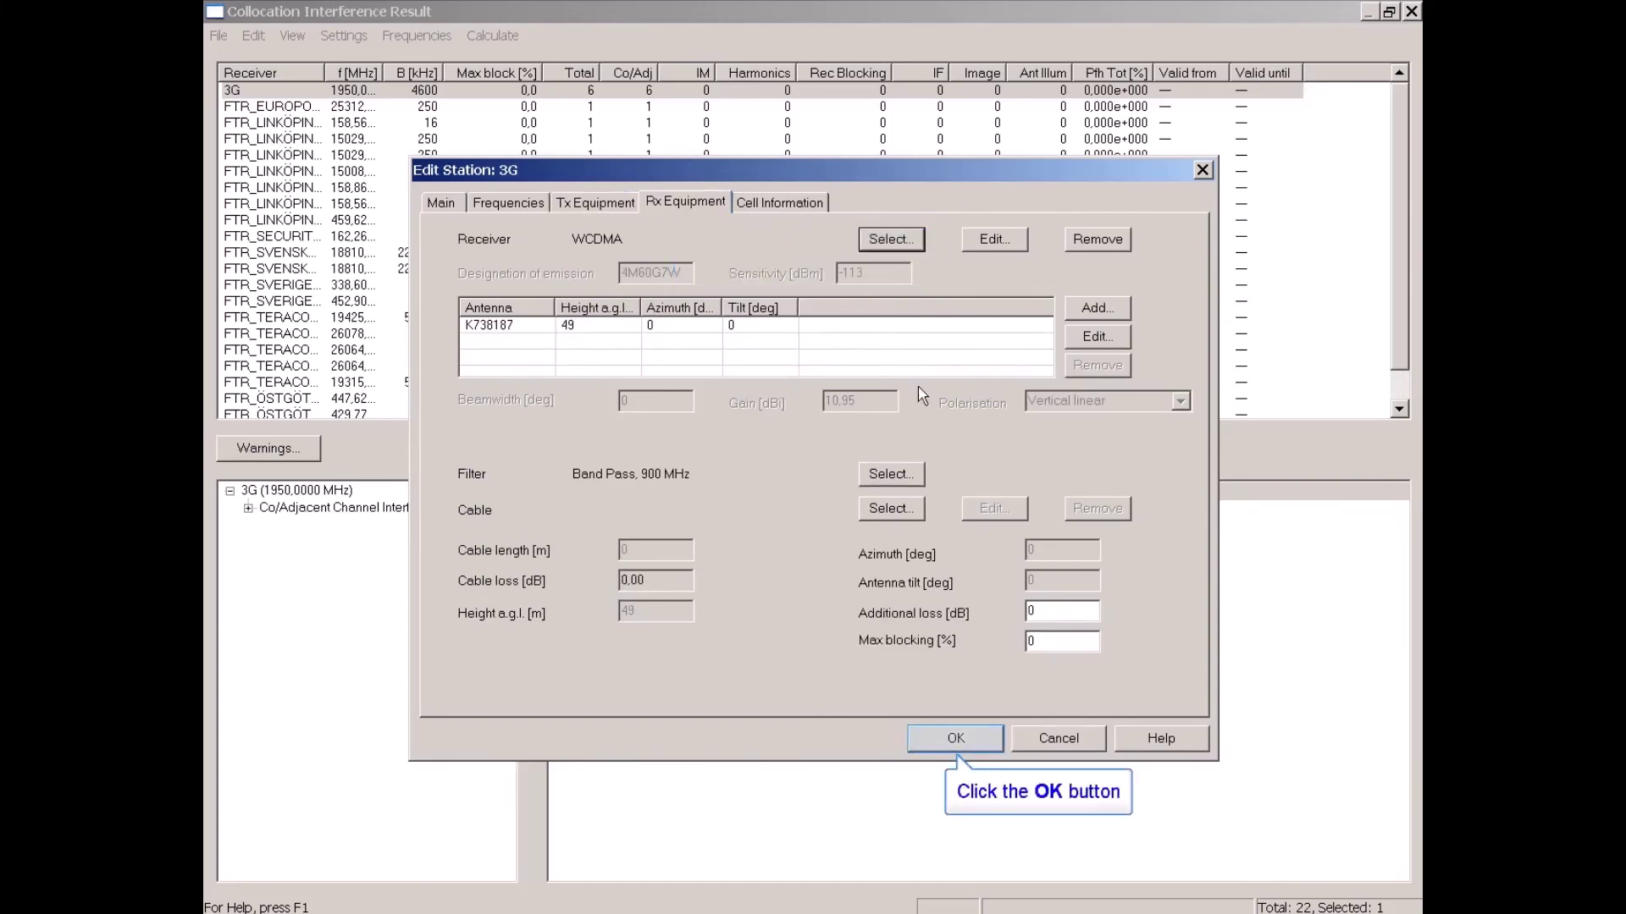
{"action": "left_click", "coordinate": [968, 741]}
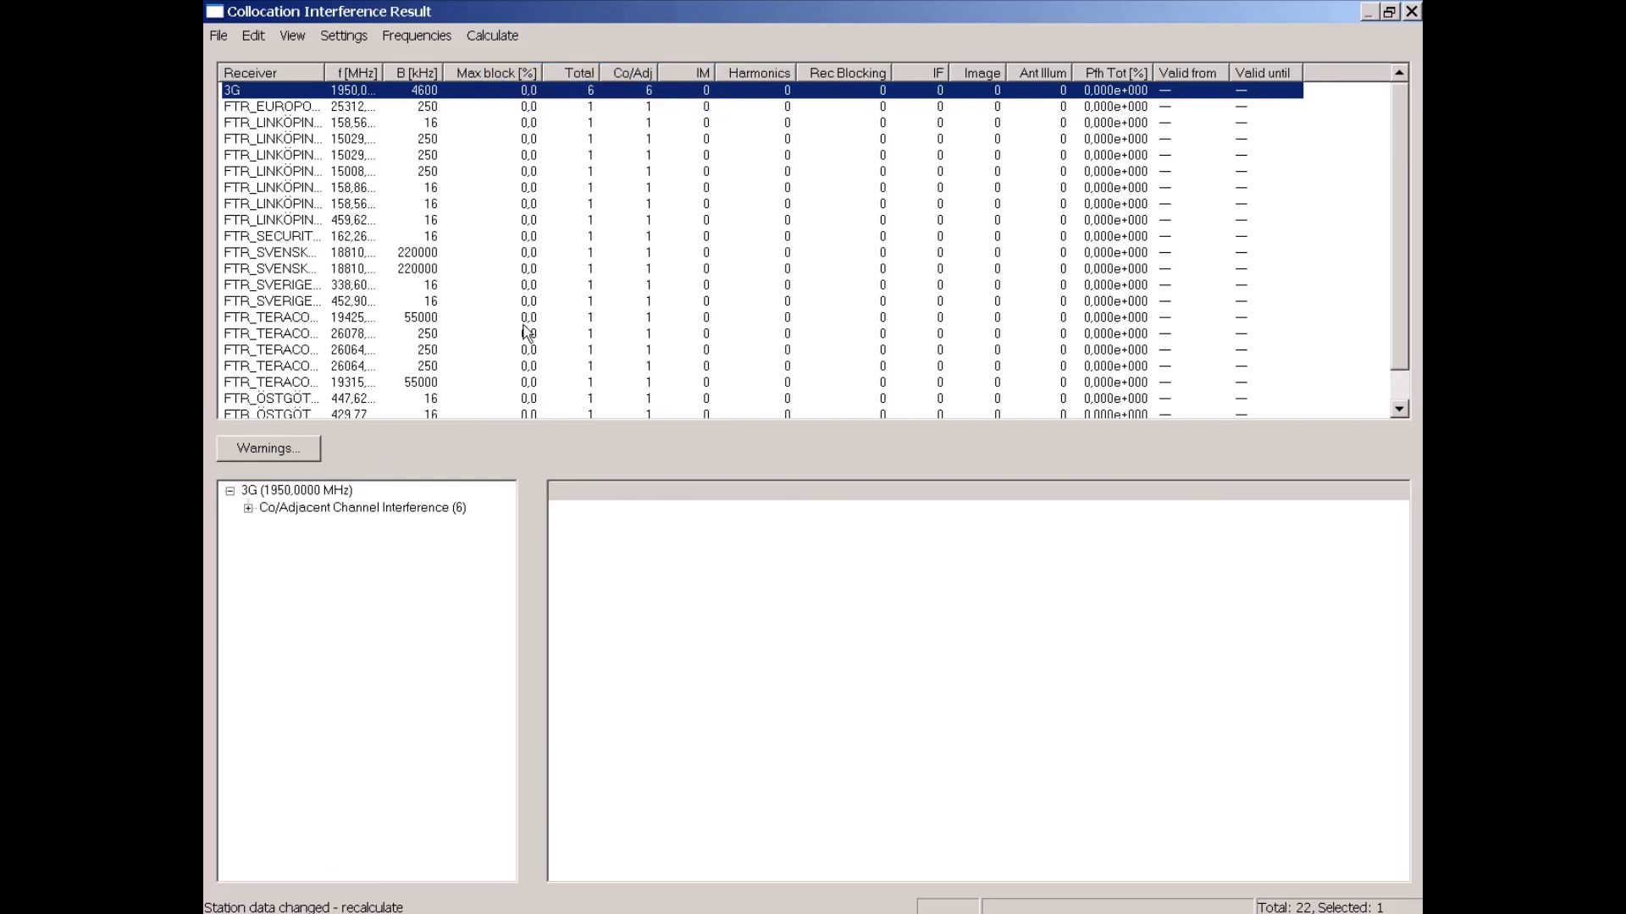
- Recalculate the collocation interference, check the Result Interfering Tx view, and close the collocation results
{"action": "left_click", "coordinate": [498, 36]}
{"action": "left_click", "coordinate": [509, 61]}
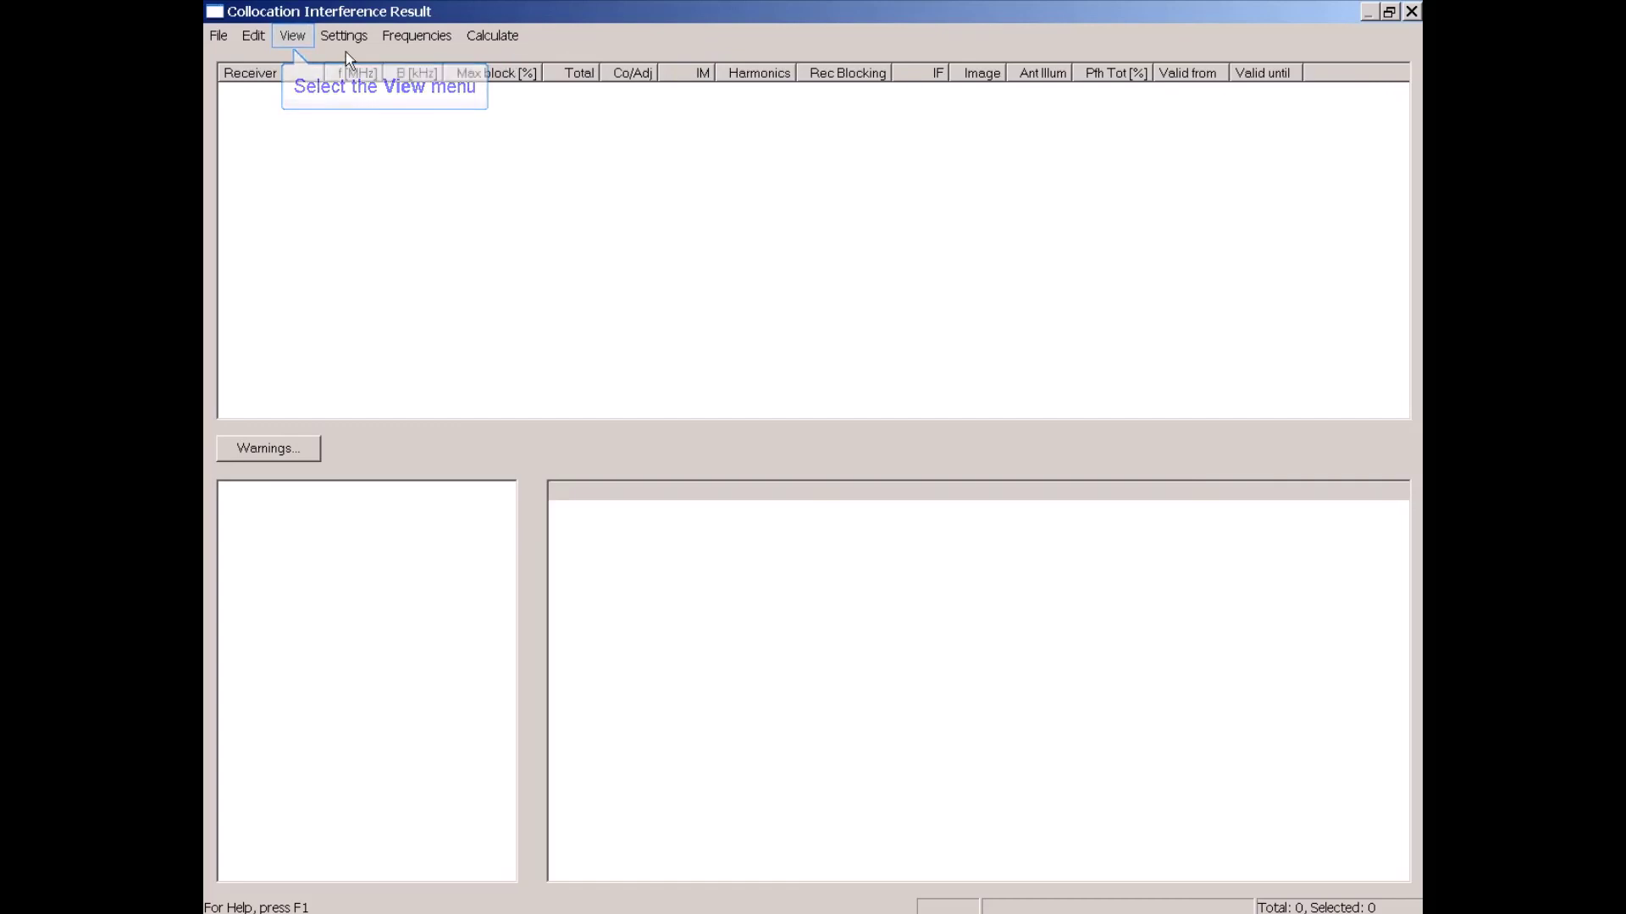
{"action": "left_click", "coordinate": [292, 36]}
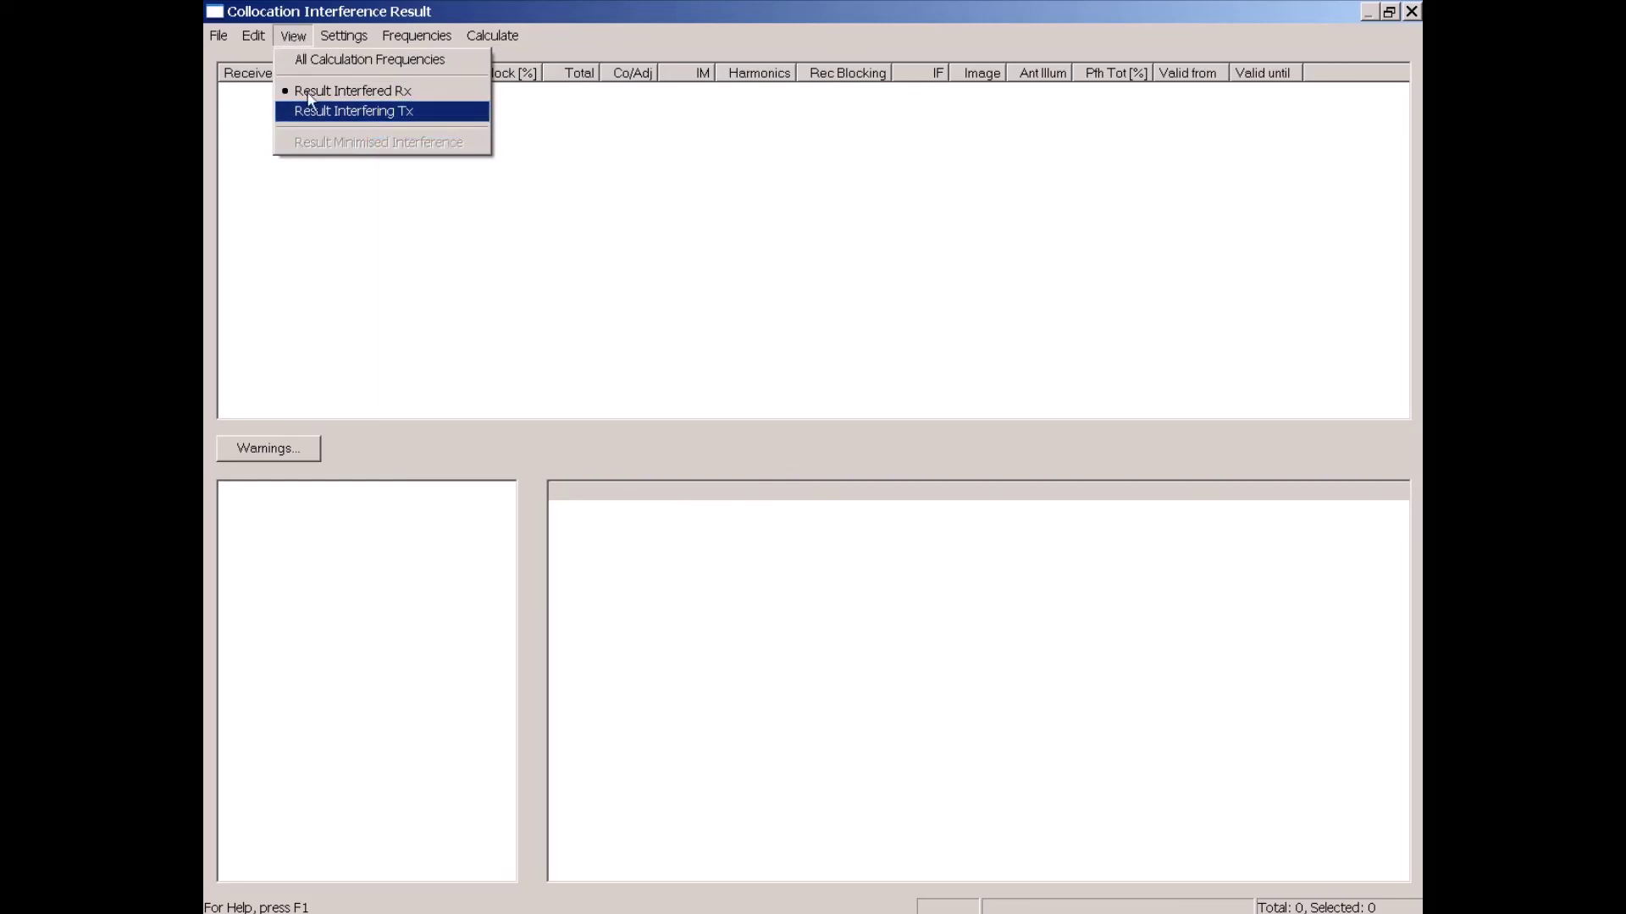
{"action": "left_click", "coordinate": [312, 119]}
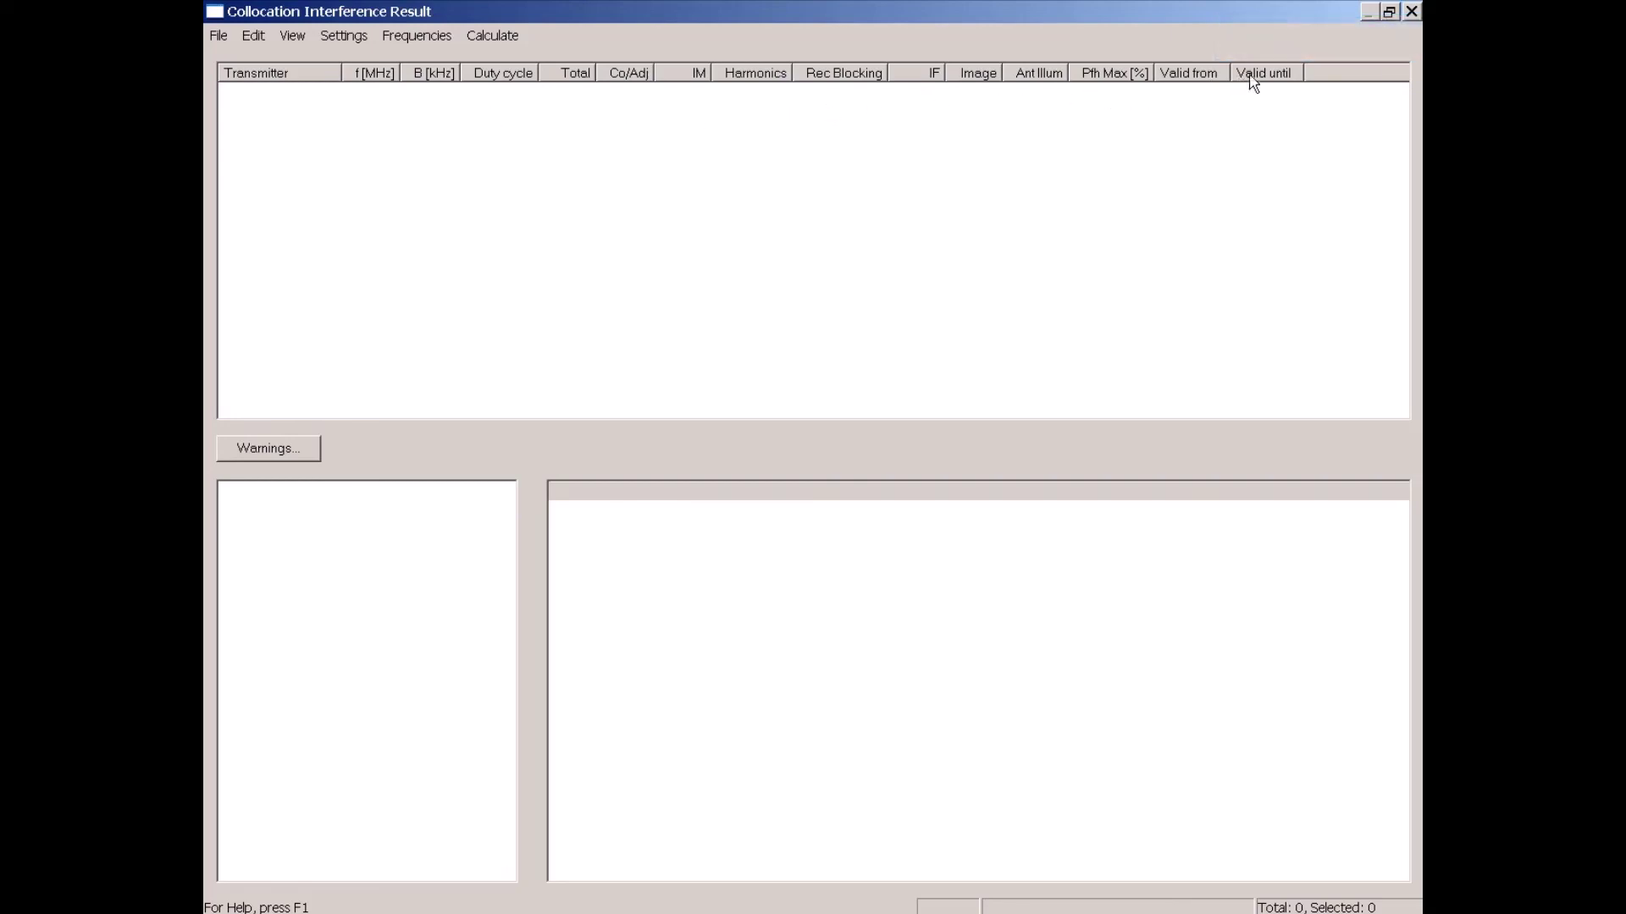
{"action": "left_click", "coordinate": [1412, 12]}
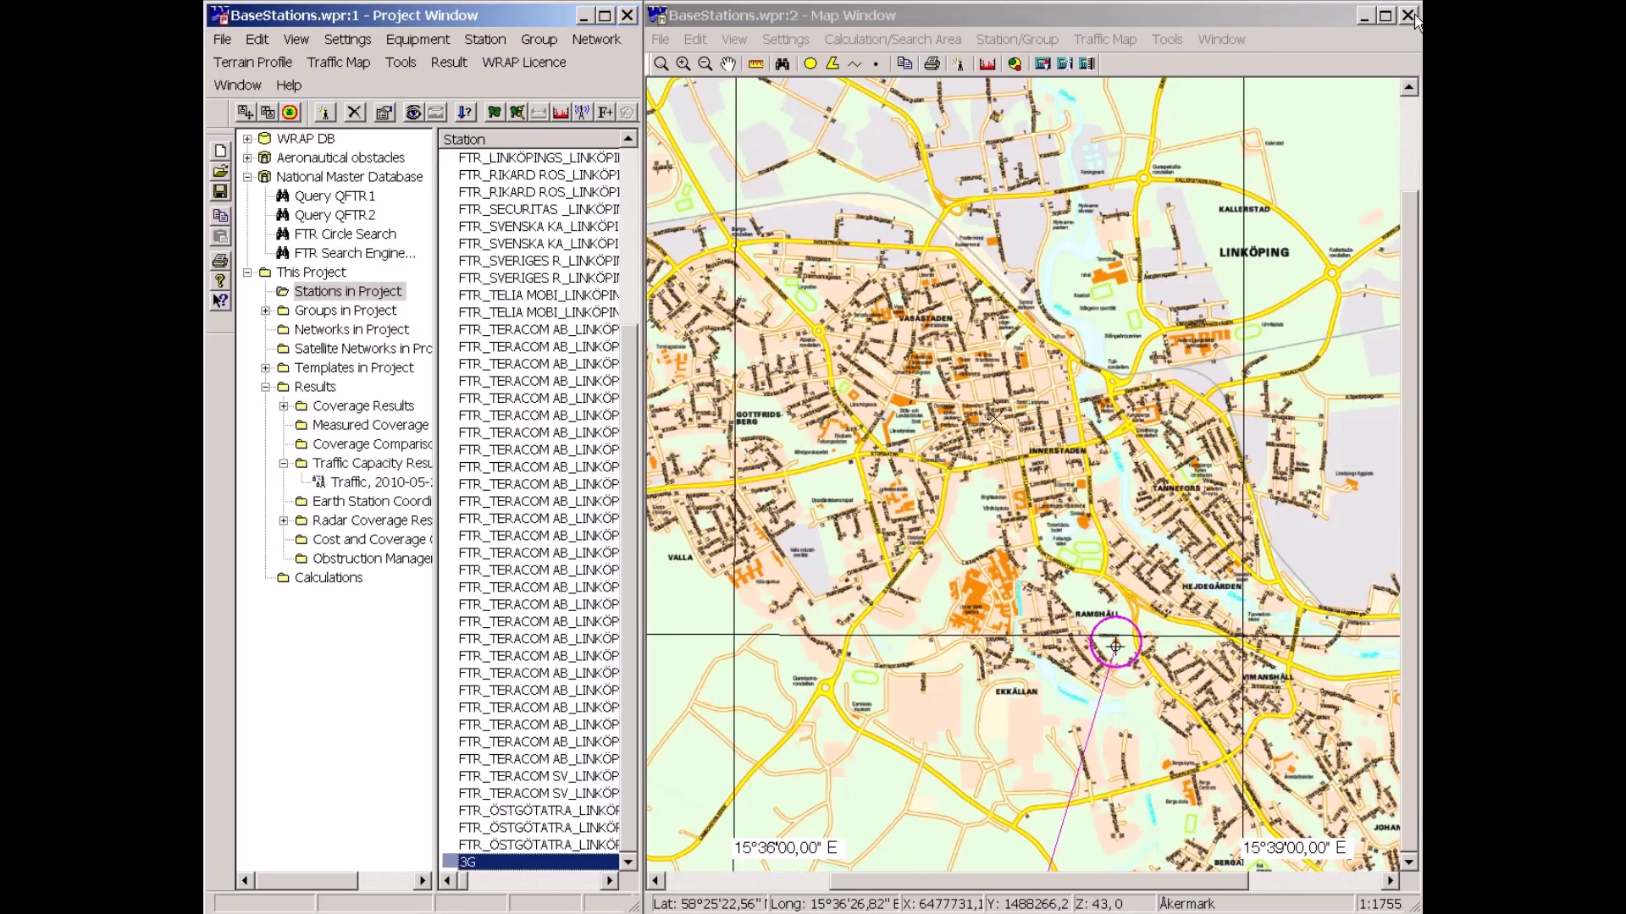